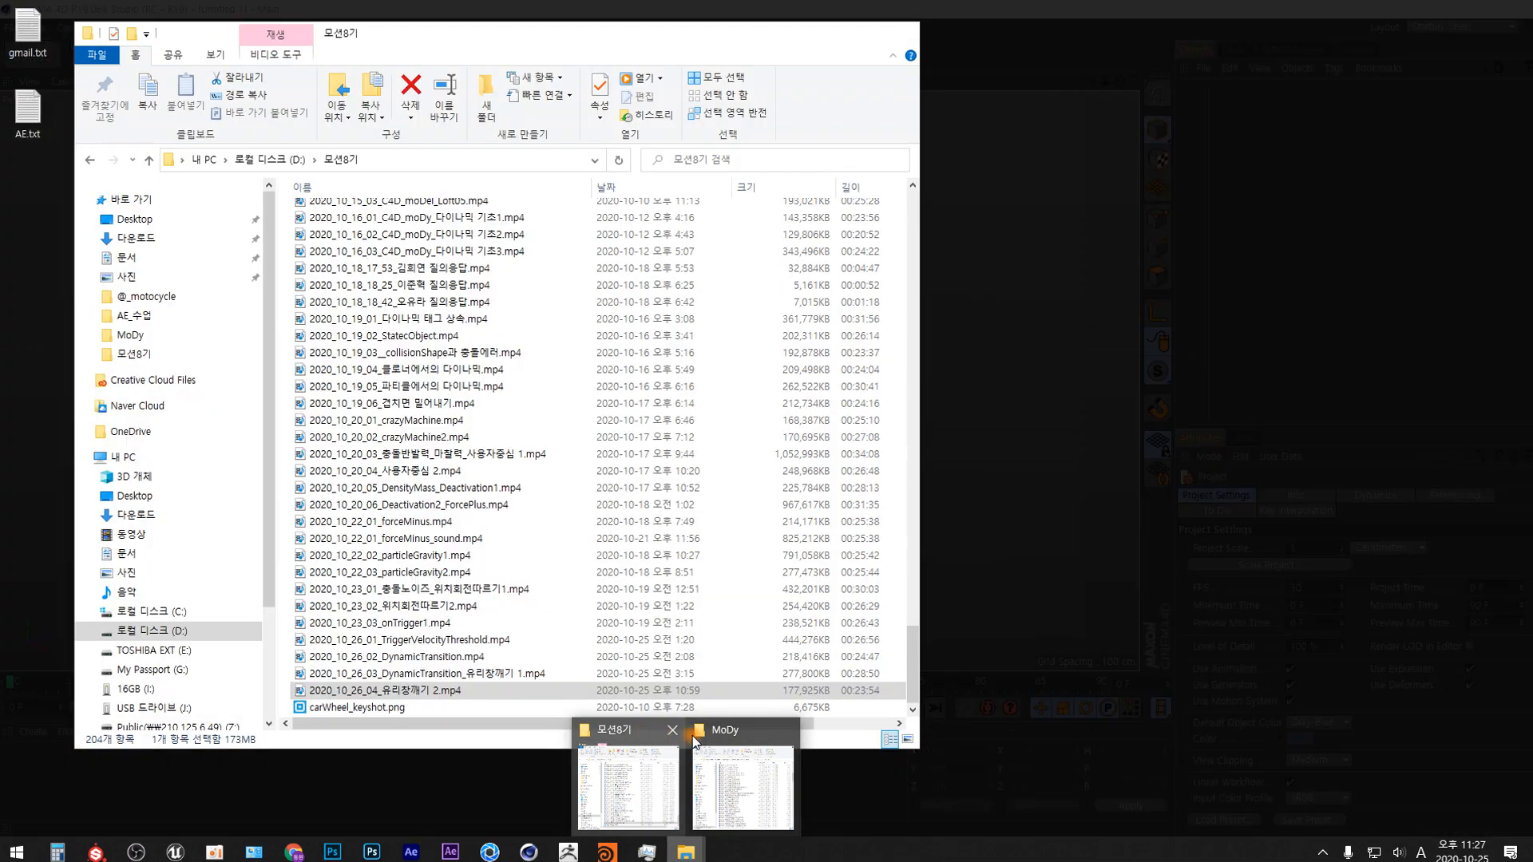
# Open MoDy_05_03-OtherObject.c4d from the MoDy folder in Cinema 4D and minimize the file window.
pyautogui.click(728, 730)
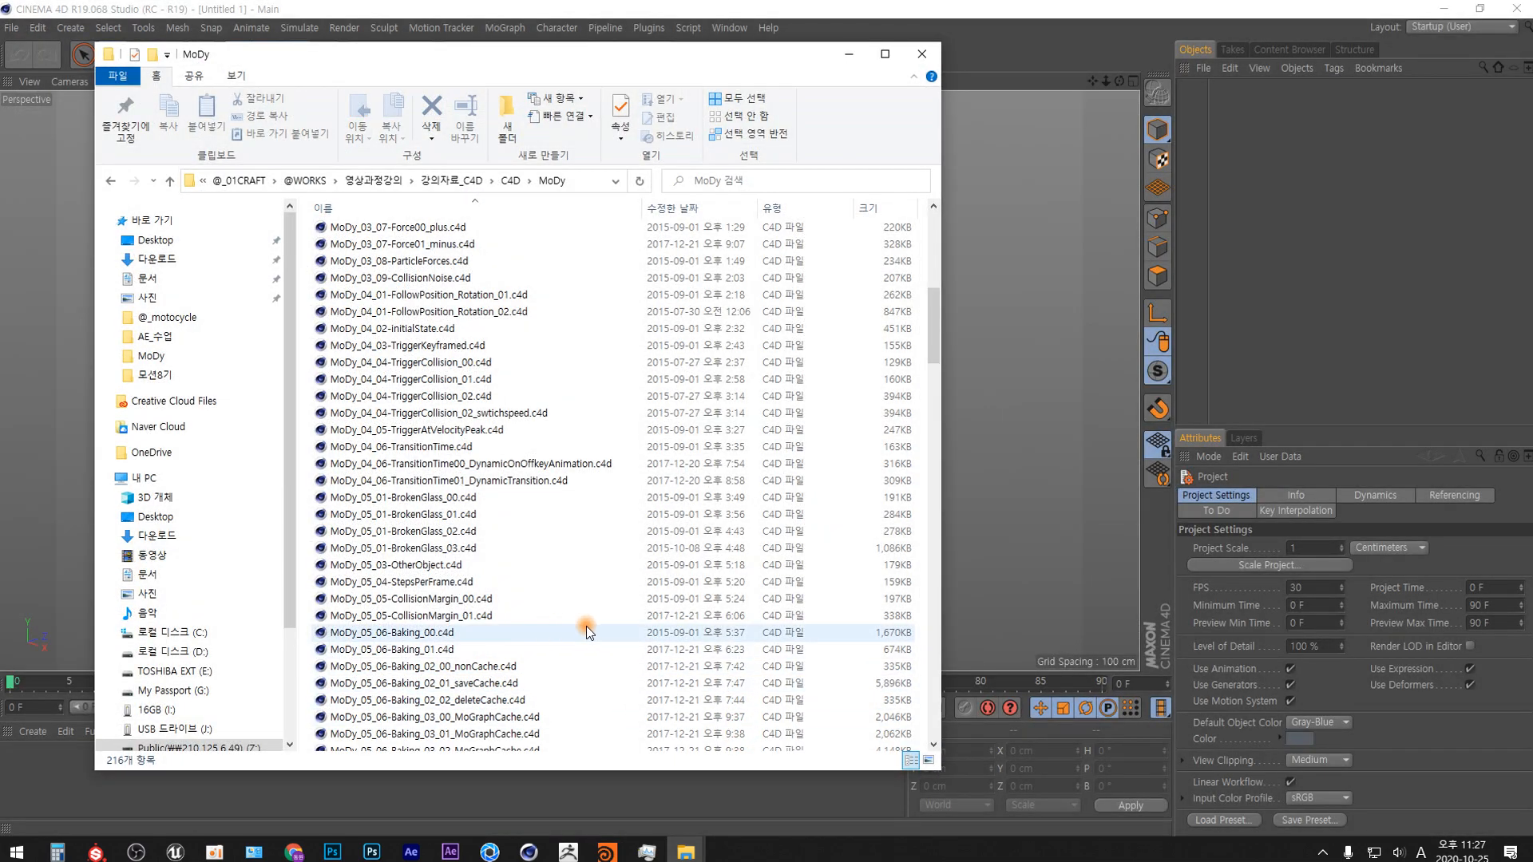
pyautogui.click(442, 565)
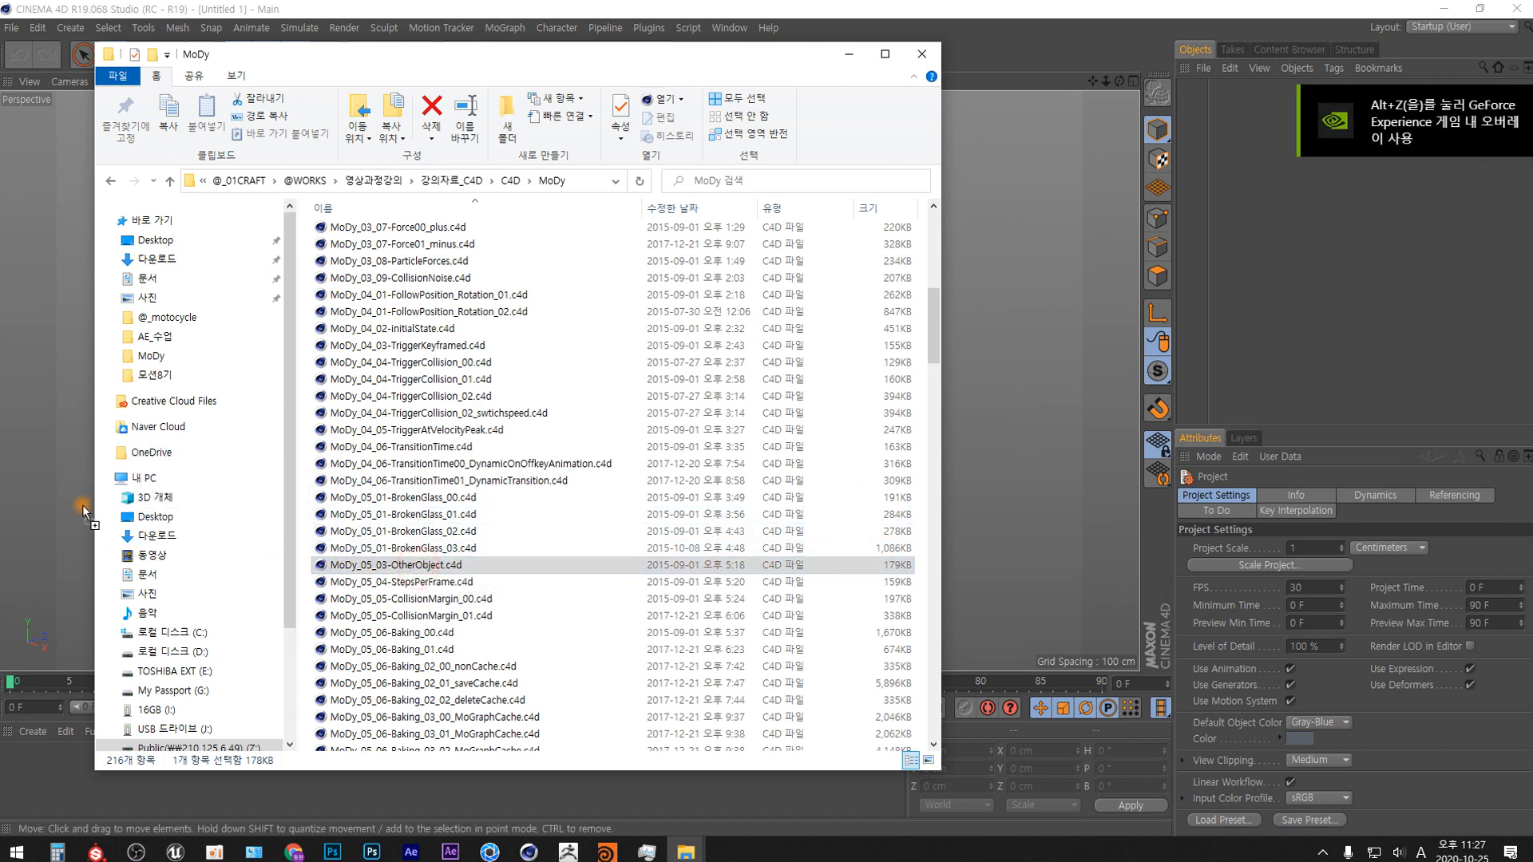
pyautogui.click(846, 55)
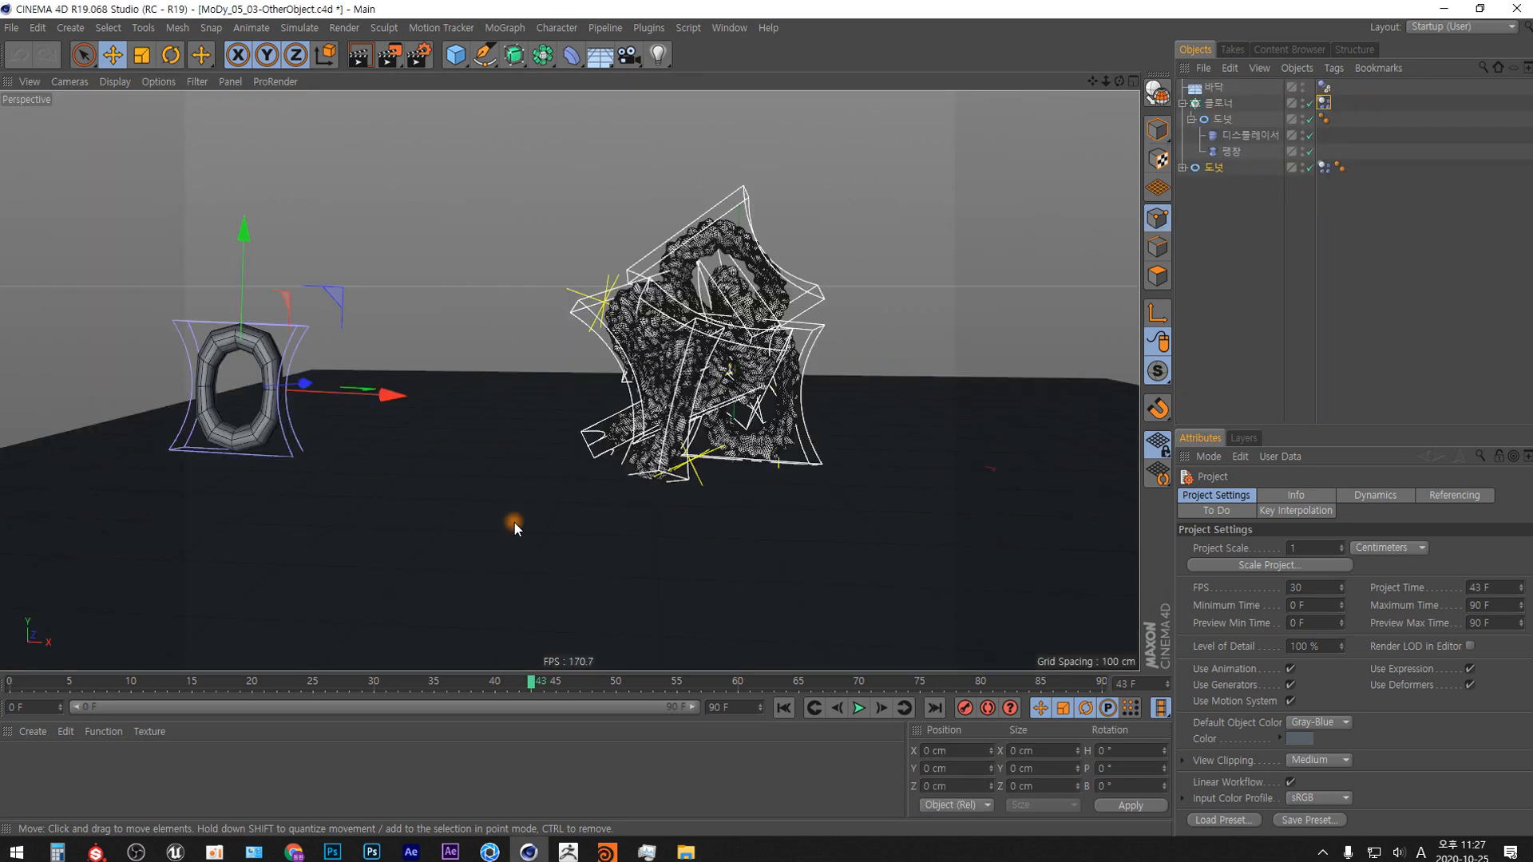
# Rewind the animation to the first frame and play the falling chain simulation.
pyautogui.click(784, 708)
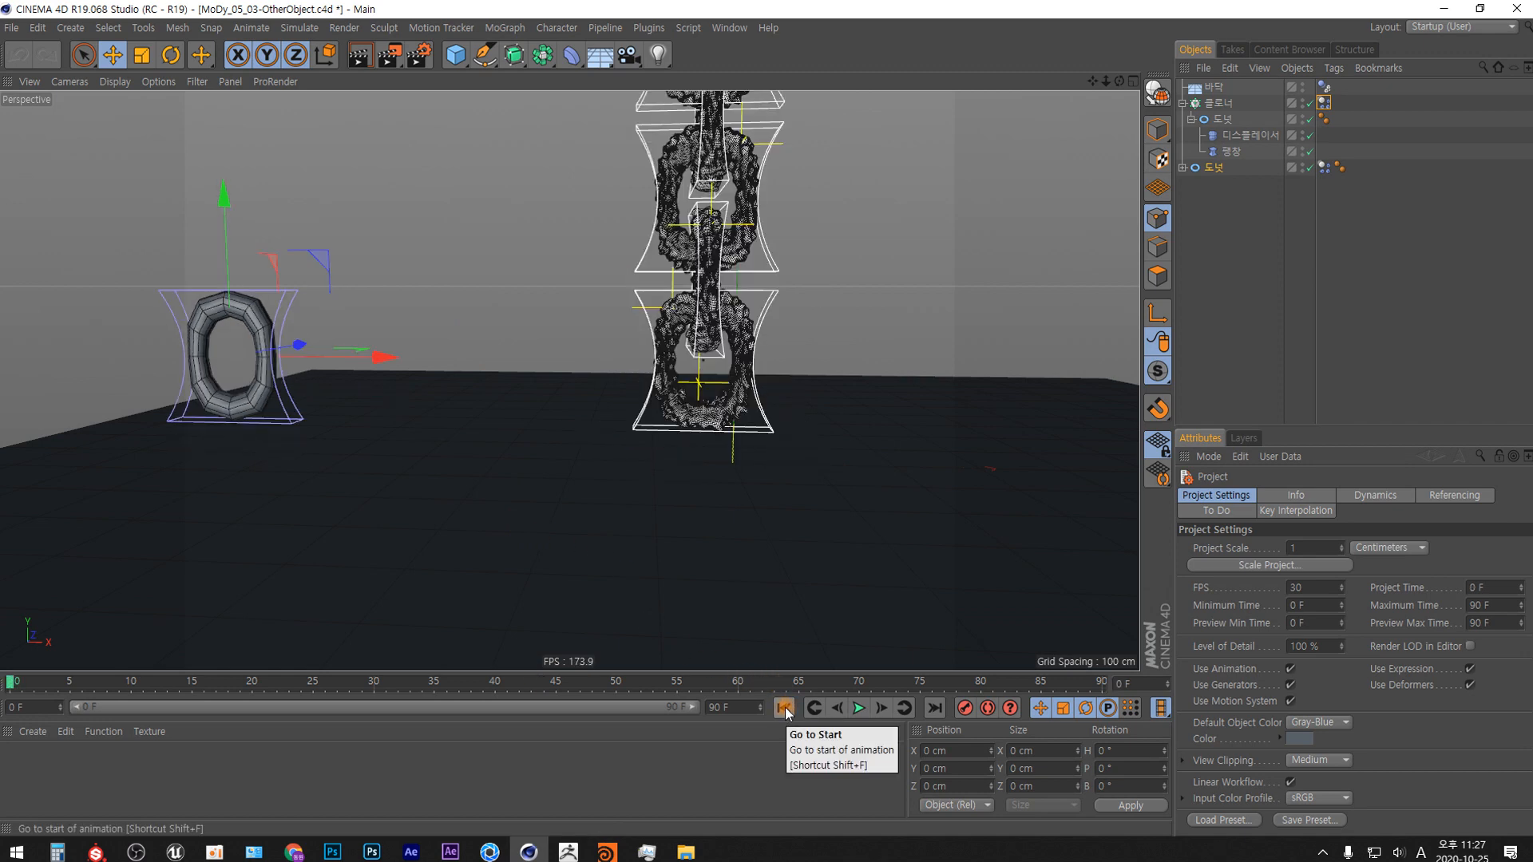
pyautogui.press('F8')
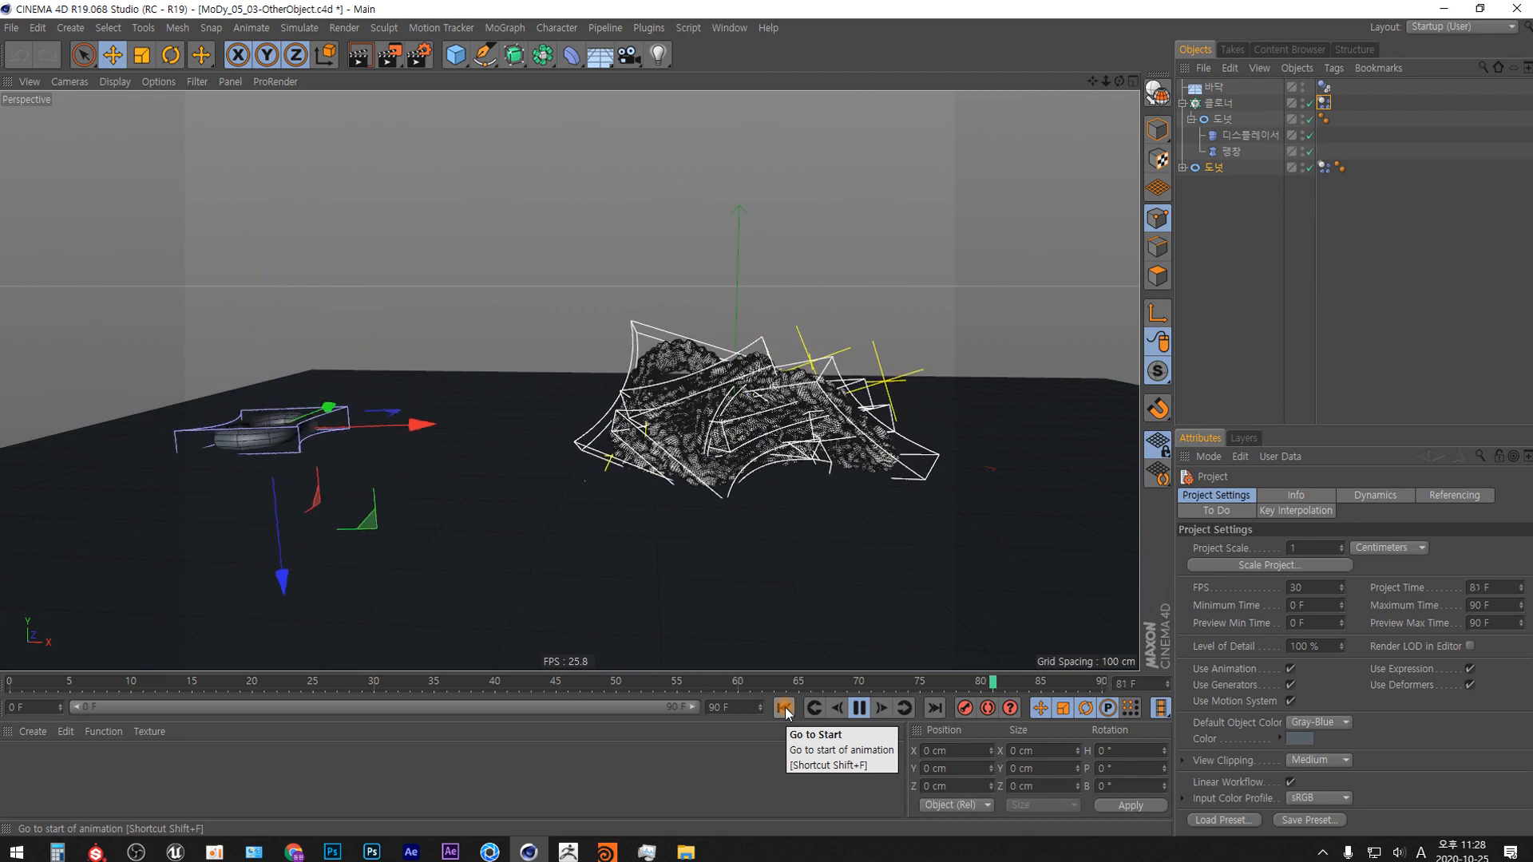
pyautogui.press('F8')
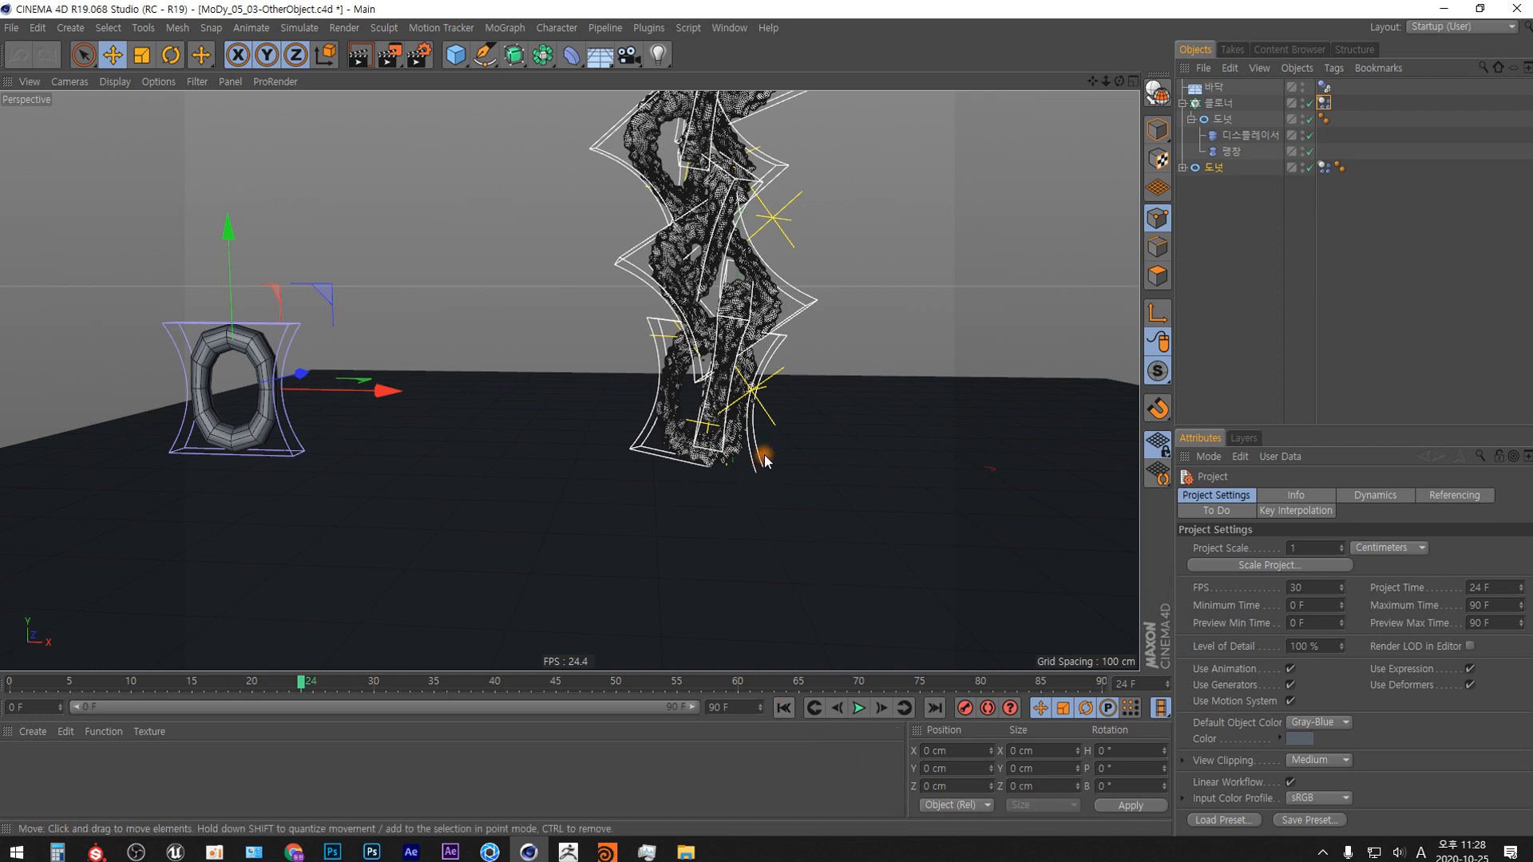
# Examine the chain's displaced links closely, displaying them in Gouraud Shading without wireframe lines.
pyautogui.scroll(10, 711, 272)
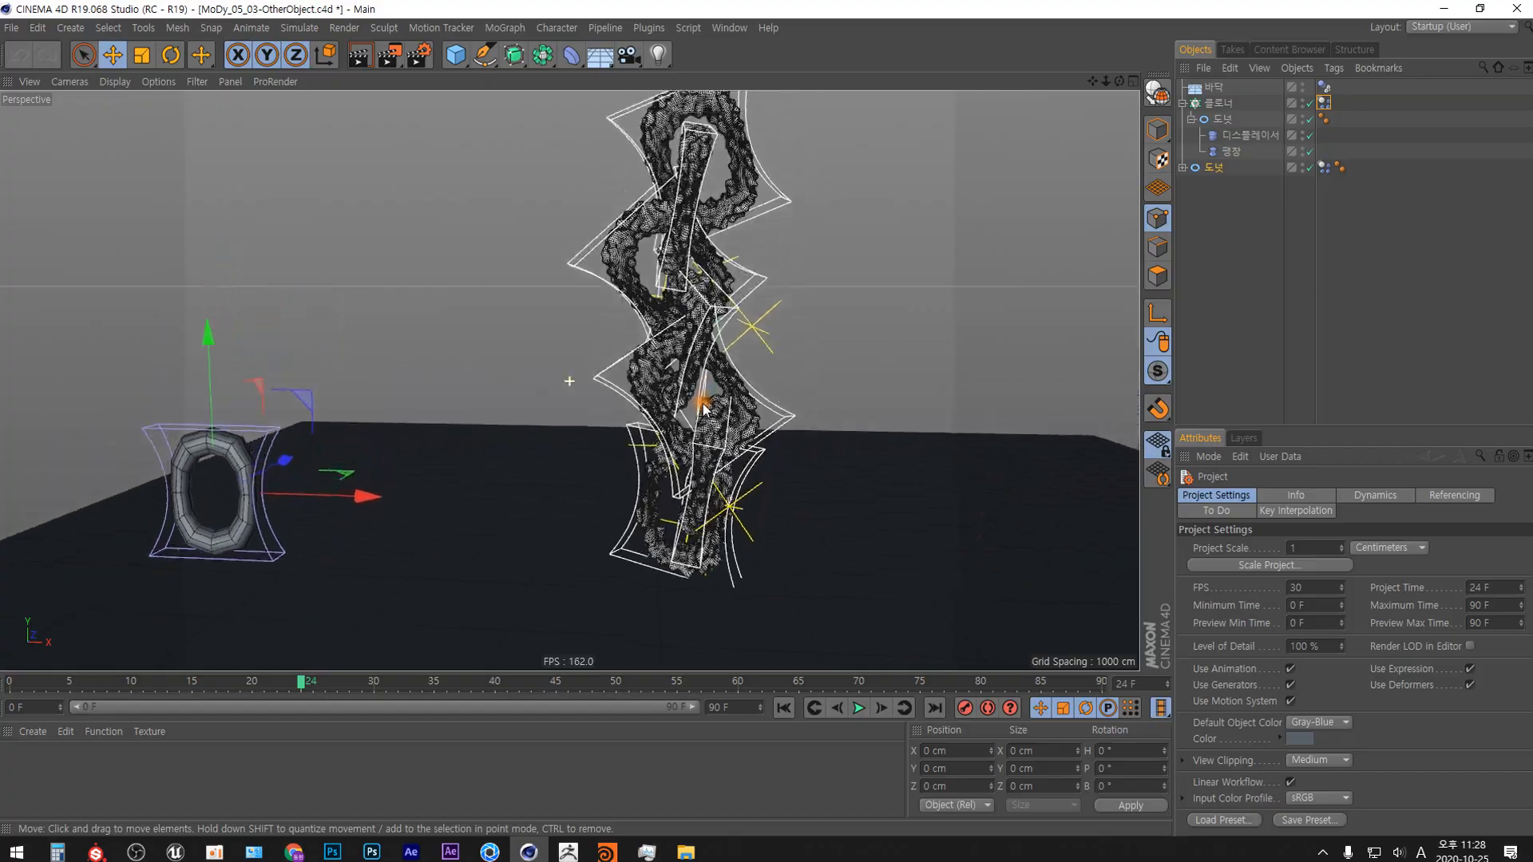
pyautogui.scroll(-10, 703, 238)
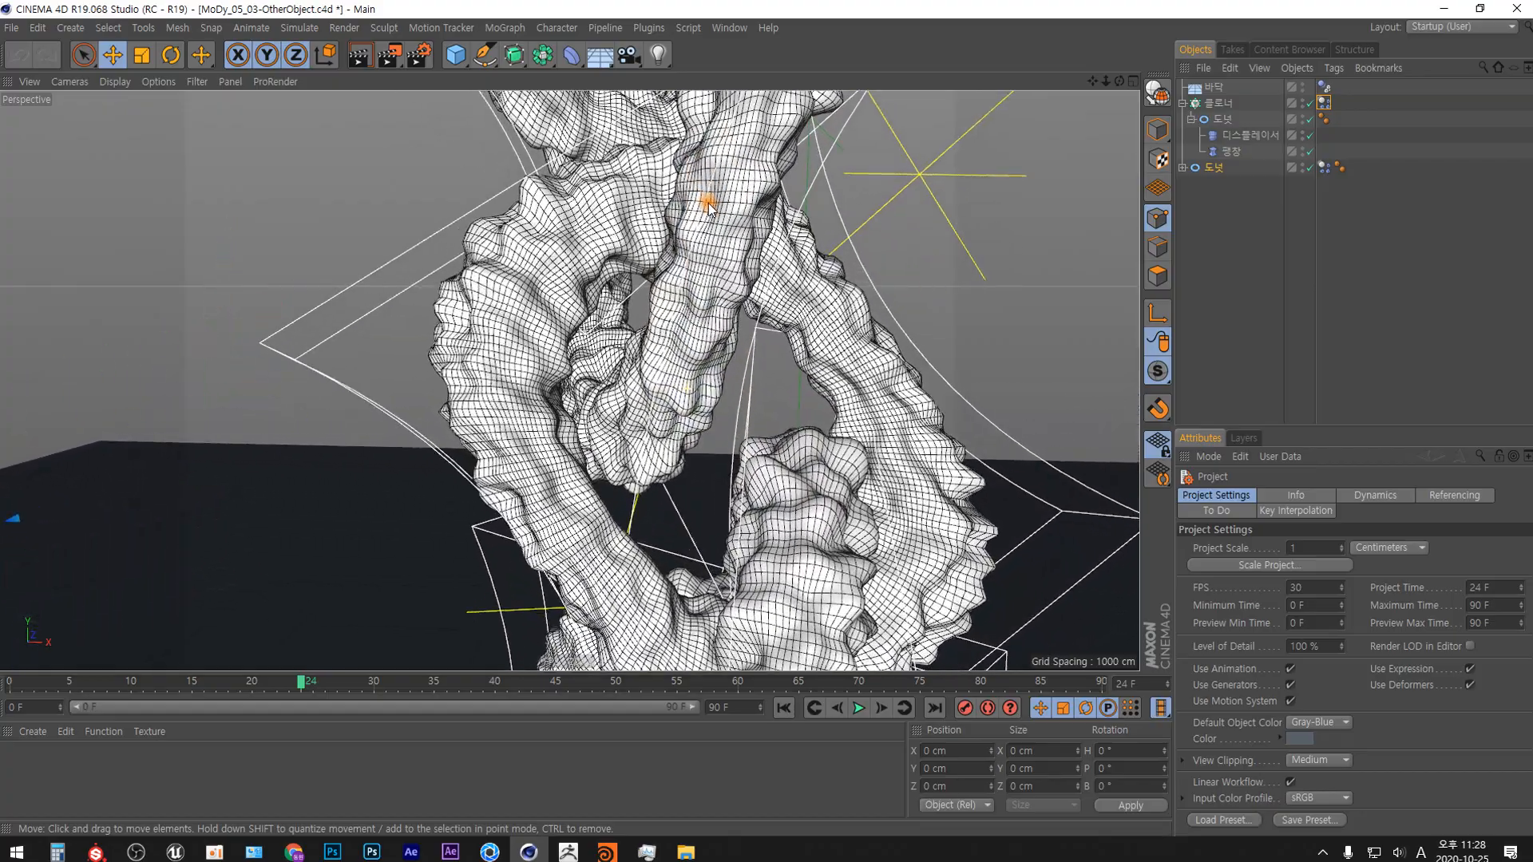
pyautogui.scroll(-5, 699, 339)
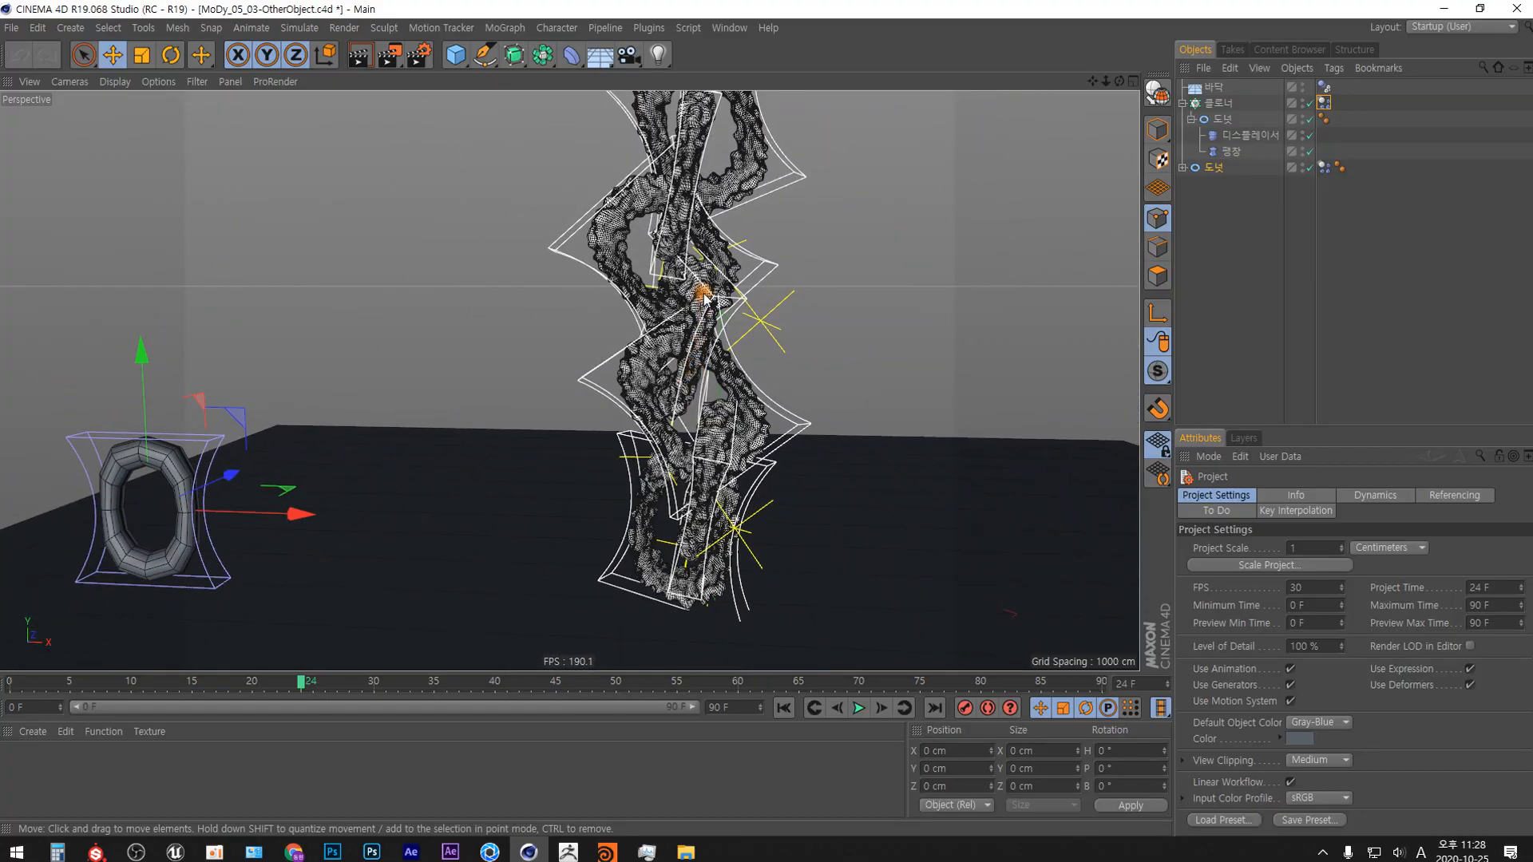
pyautogui.scroll(5, 703, 375)
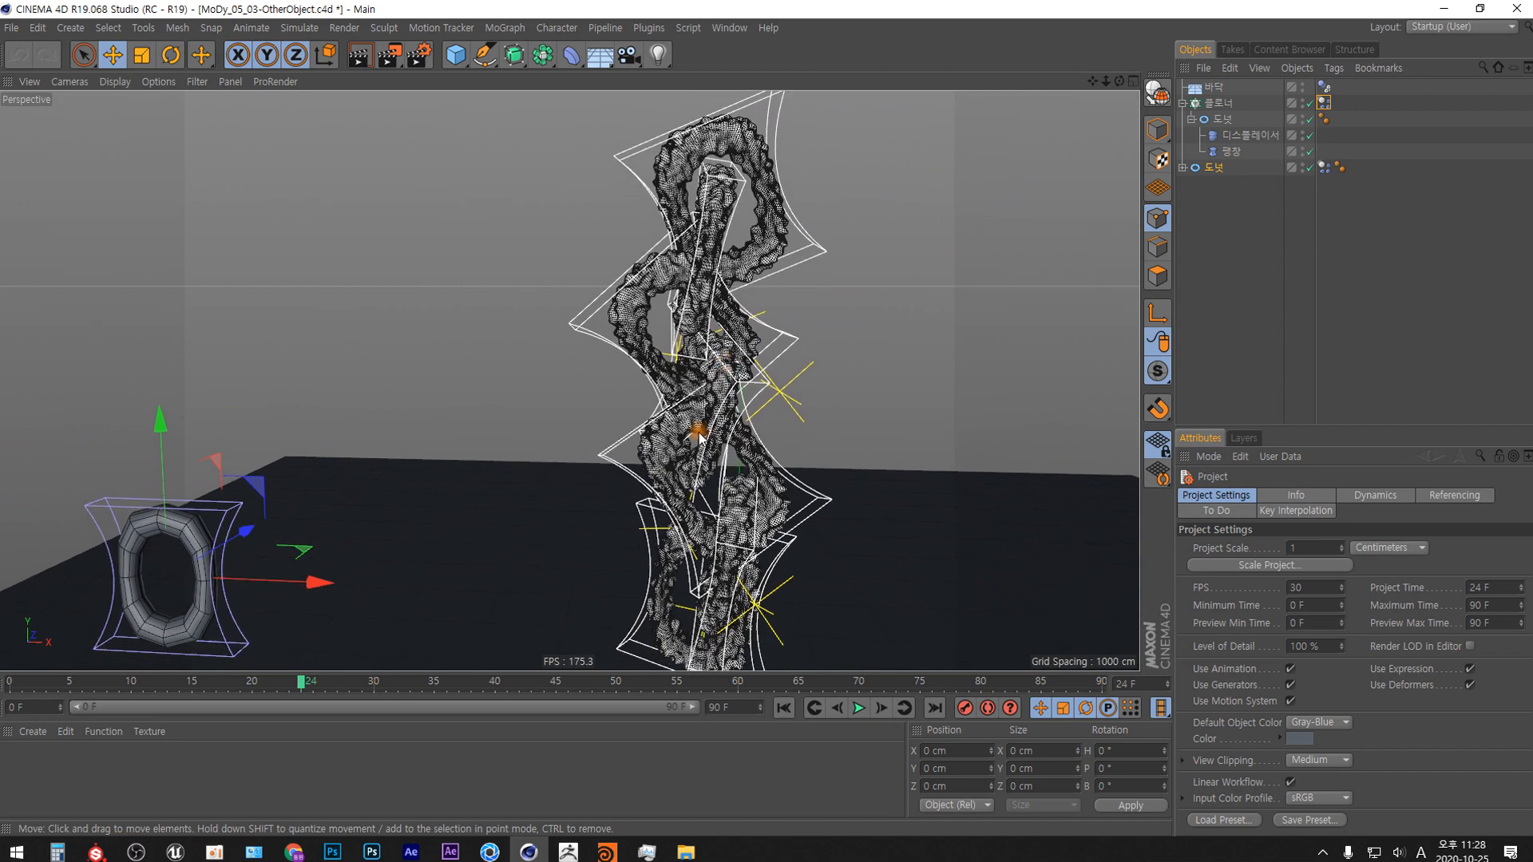
pyautogui.press('n')
pyautogui.press('a')
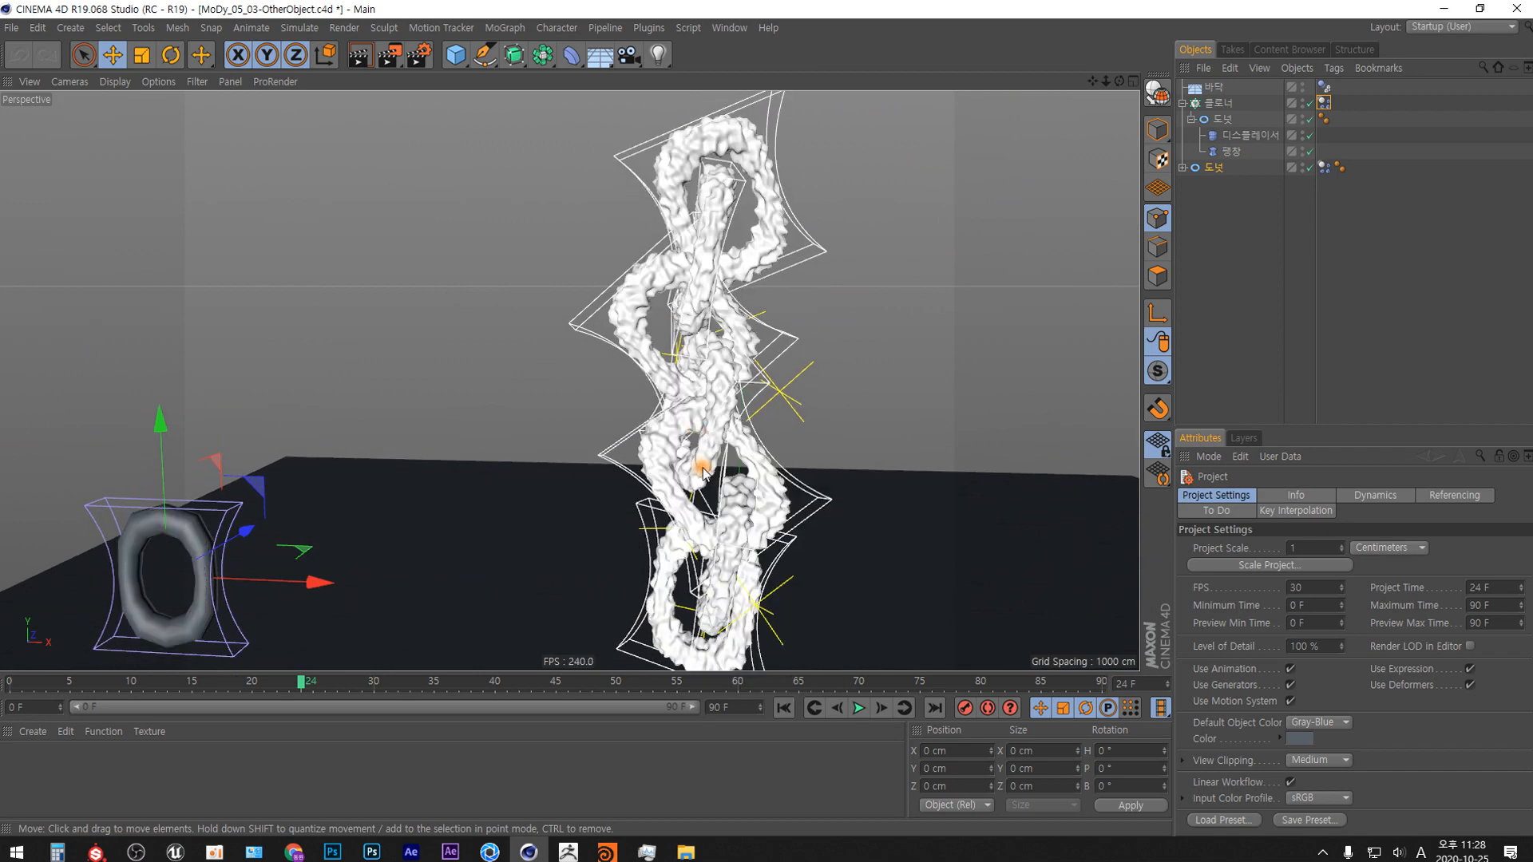
pyautogui.moveTo(699, 435)
pyautogui.keyDown('alt'); pyautogui.mouseDown()
pyautogui.moveTo(684, 412)
pyautogui.moveTo(517, 482)
pyautogui.moveTo(699, 421)
pyautogui.mouseUp(); pyautogui.keyUp('alt')
pyautogui.scroll(-6, 697, 420)
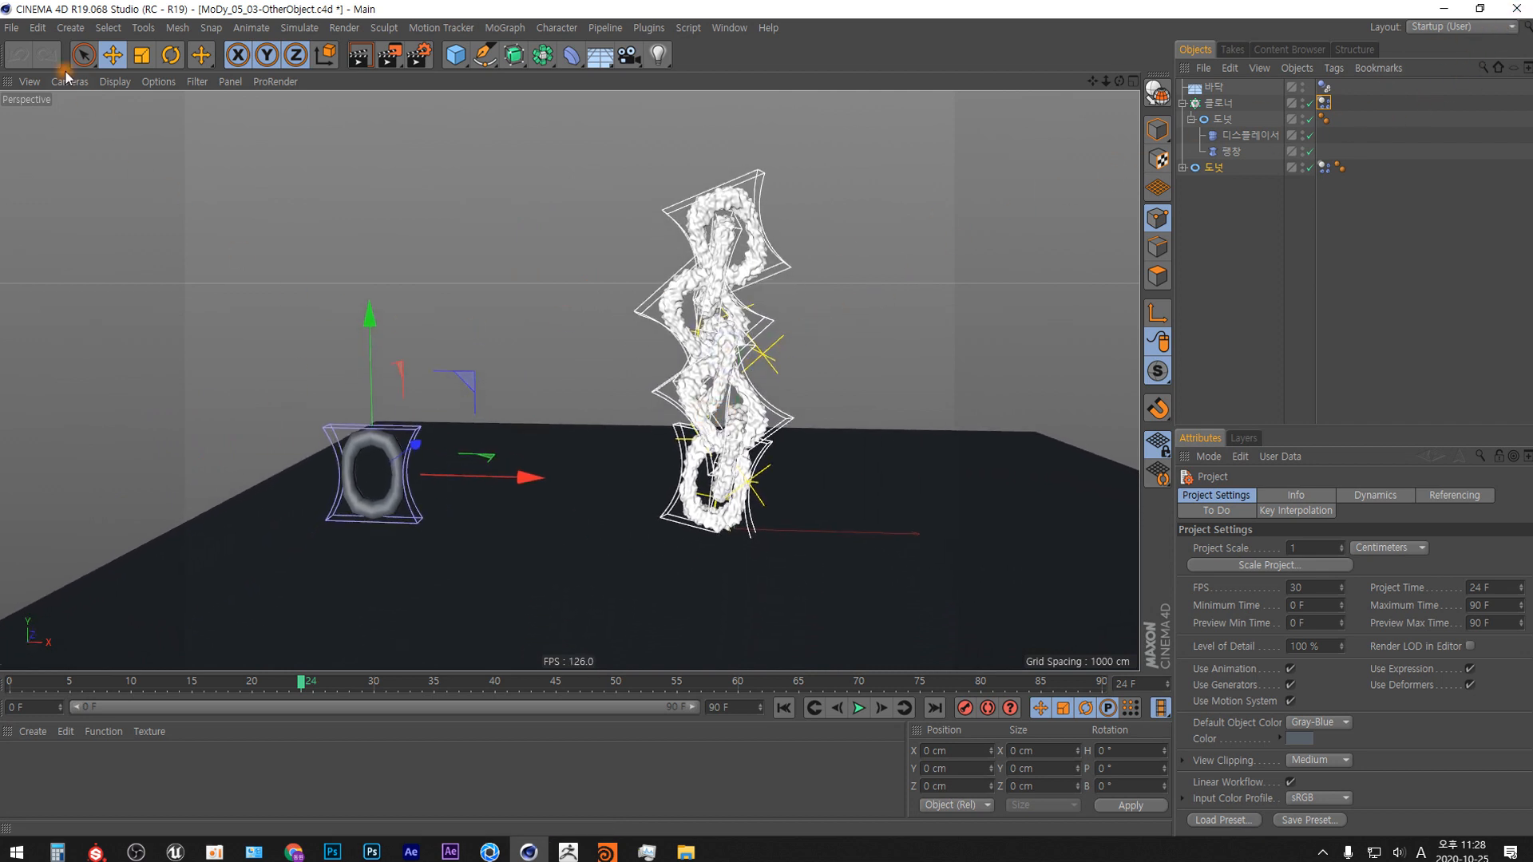
# Create a new project and add a Floor and a Torus primitive to it.
pyautogui.hotkey('ctrl', 'n')
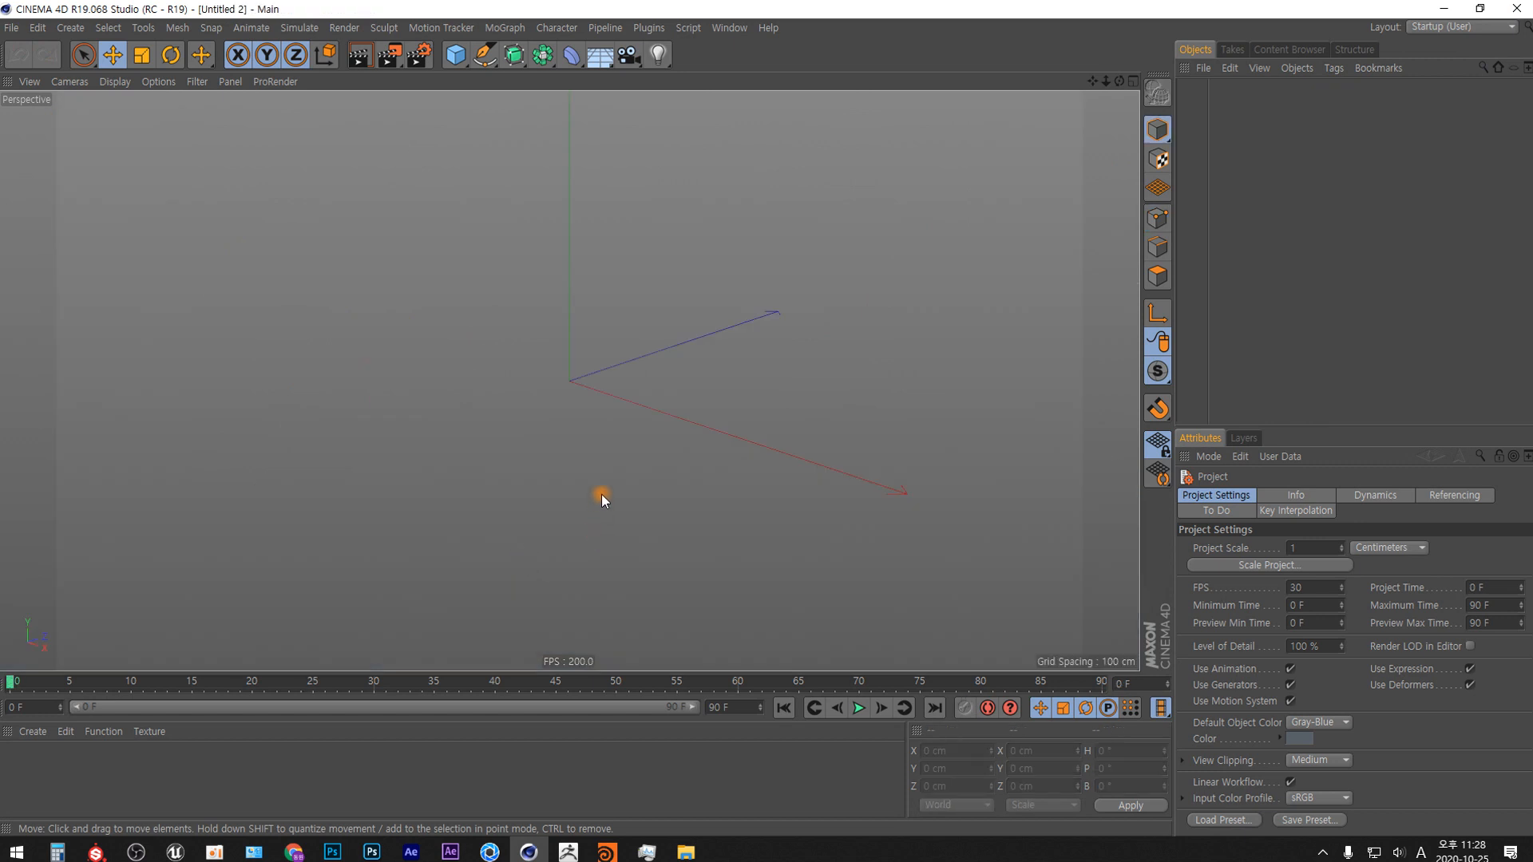
pyautogui.click(601, 56)
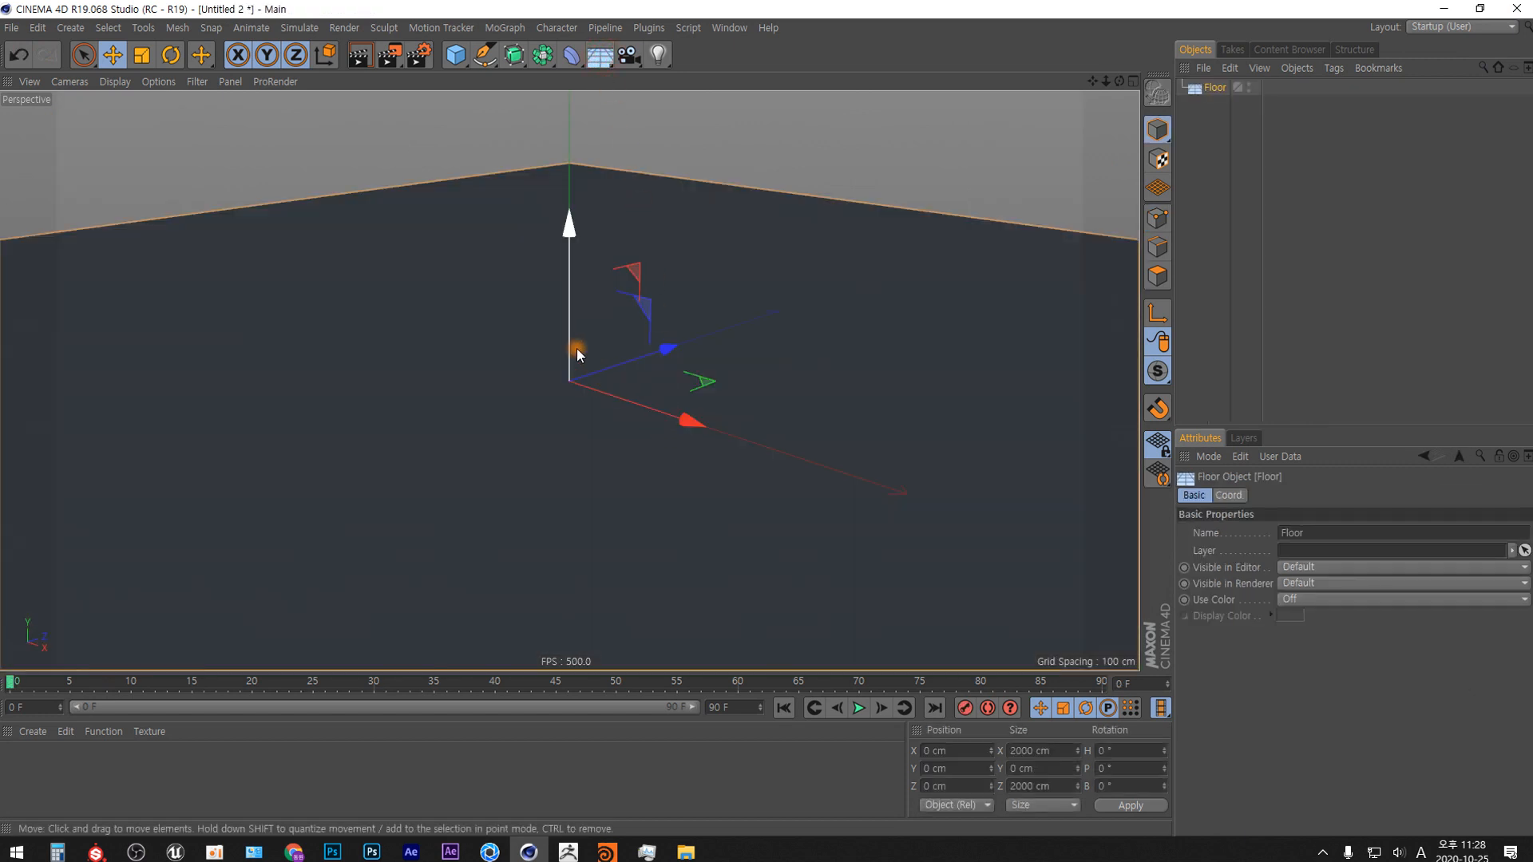
pyautogui.click(455, 54)
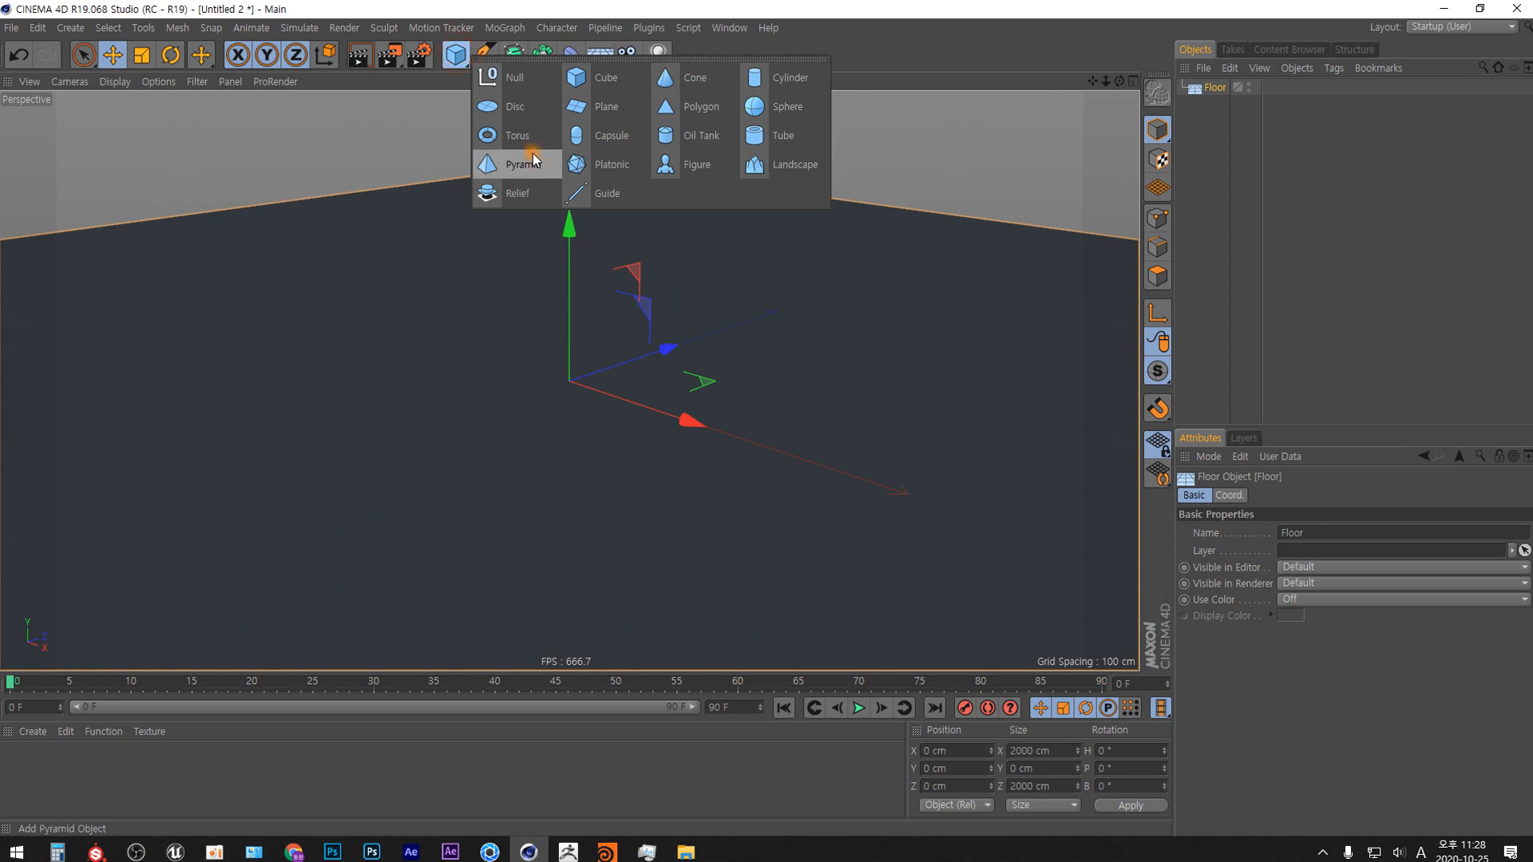
pyautogui.click(511, 135)
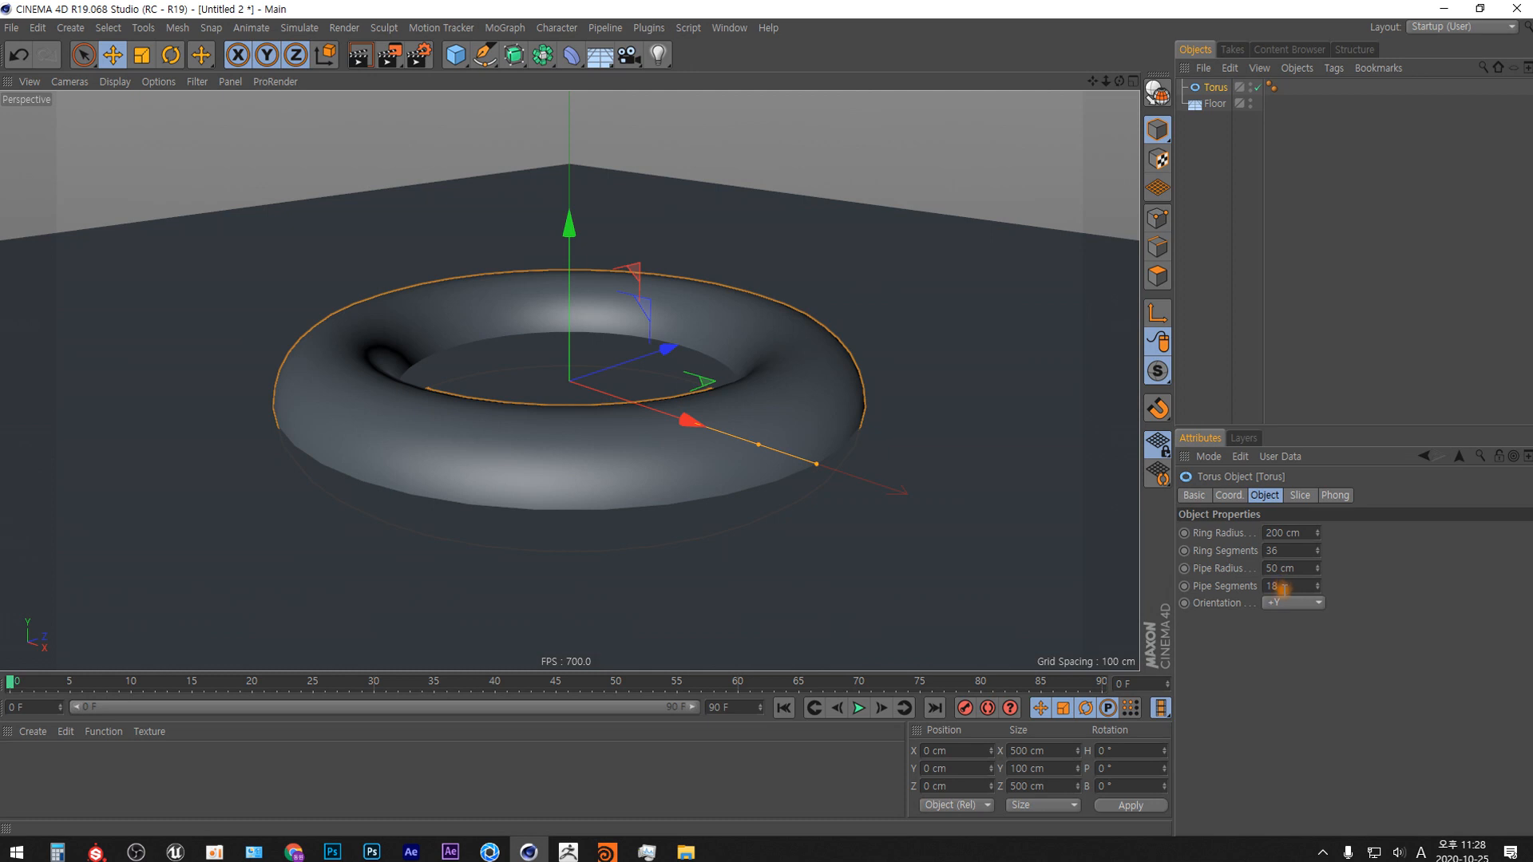
# Set the torus's orientation to +Z and its ring radius to 30 cm.
pyautogui.click(1294, 603)
pyautogui.click(1294, 691)
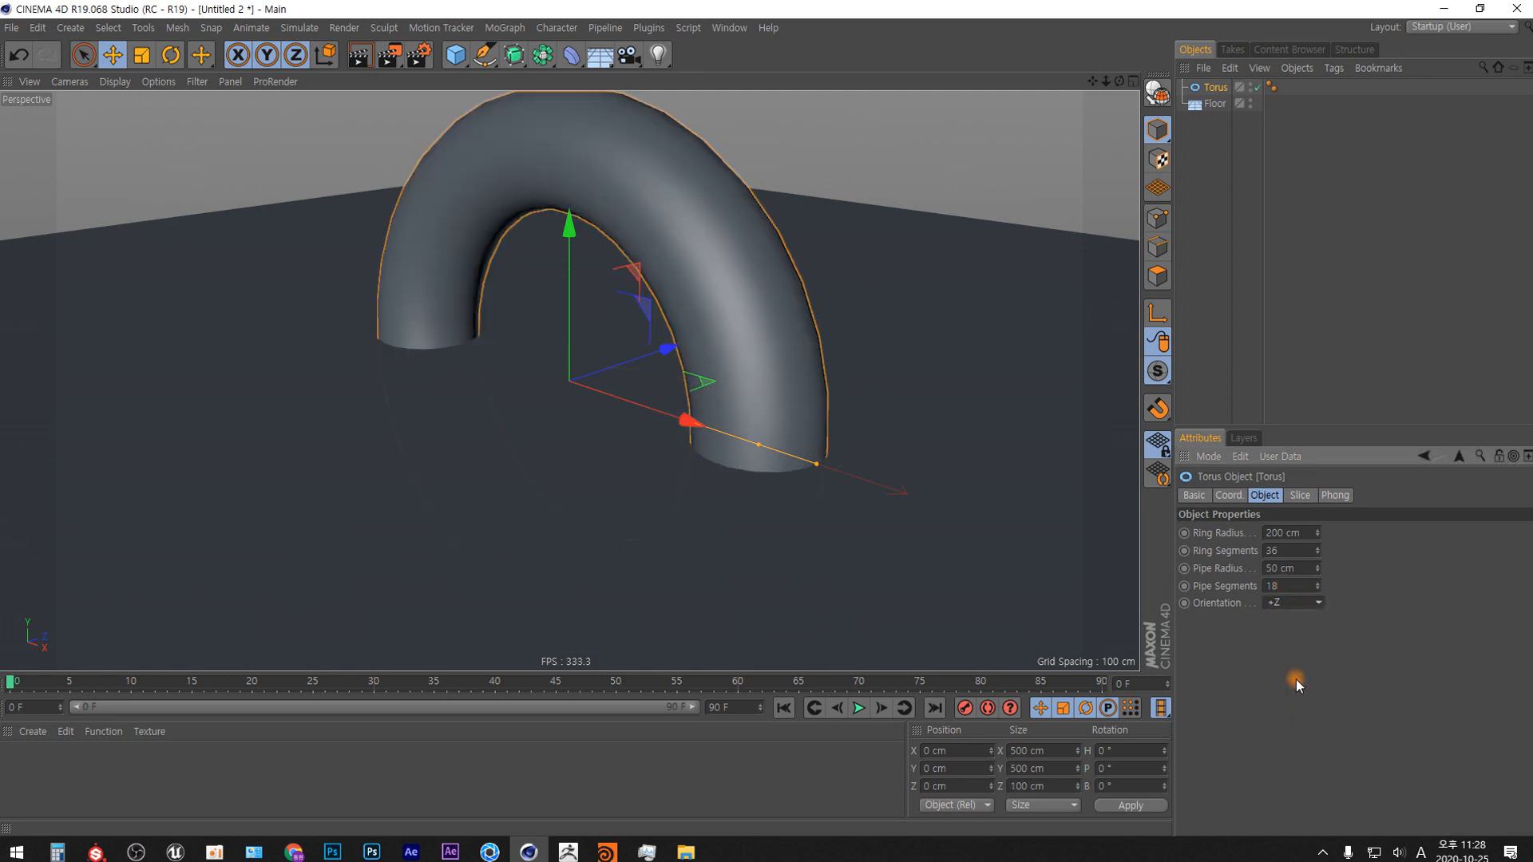
pyautogui.click(1284, 533)
pyautogui.write('20')
pyautogui.press('BackSpace')
pyautogui.press('BackSpace')
pyautogui.write('30')
pyautogui.press('Return')
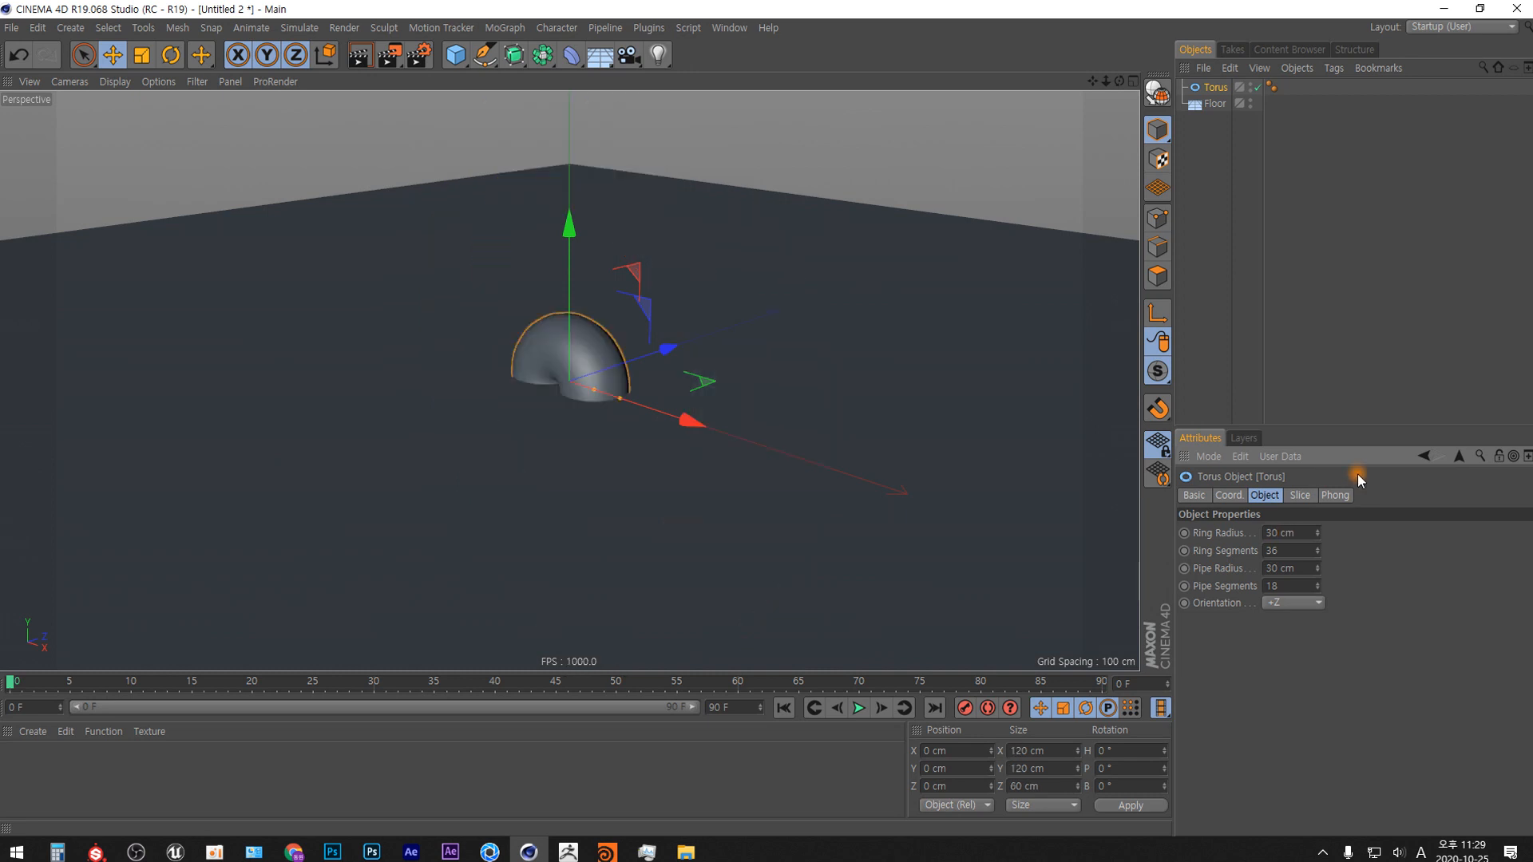
# Set the torus's pipe radius to 6 cm.
pyautogui.moveTo(1281, 568); pyautogui.dragTo(1210, 607)
pyautogui.write('6')
pyautogui.press('Return')
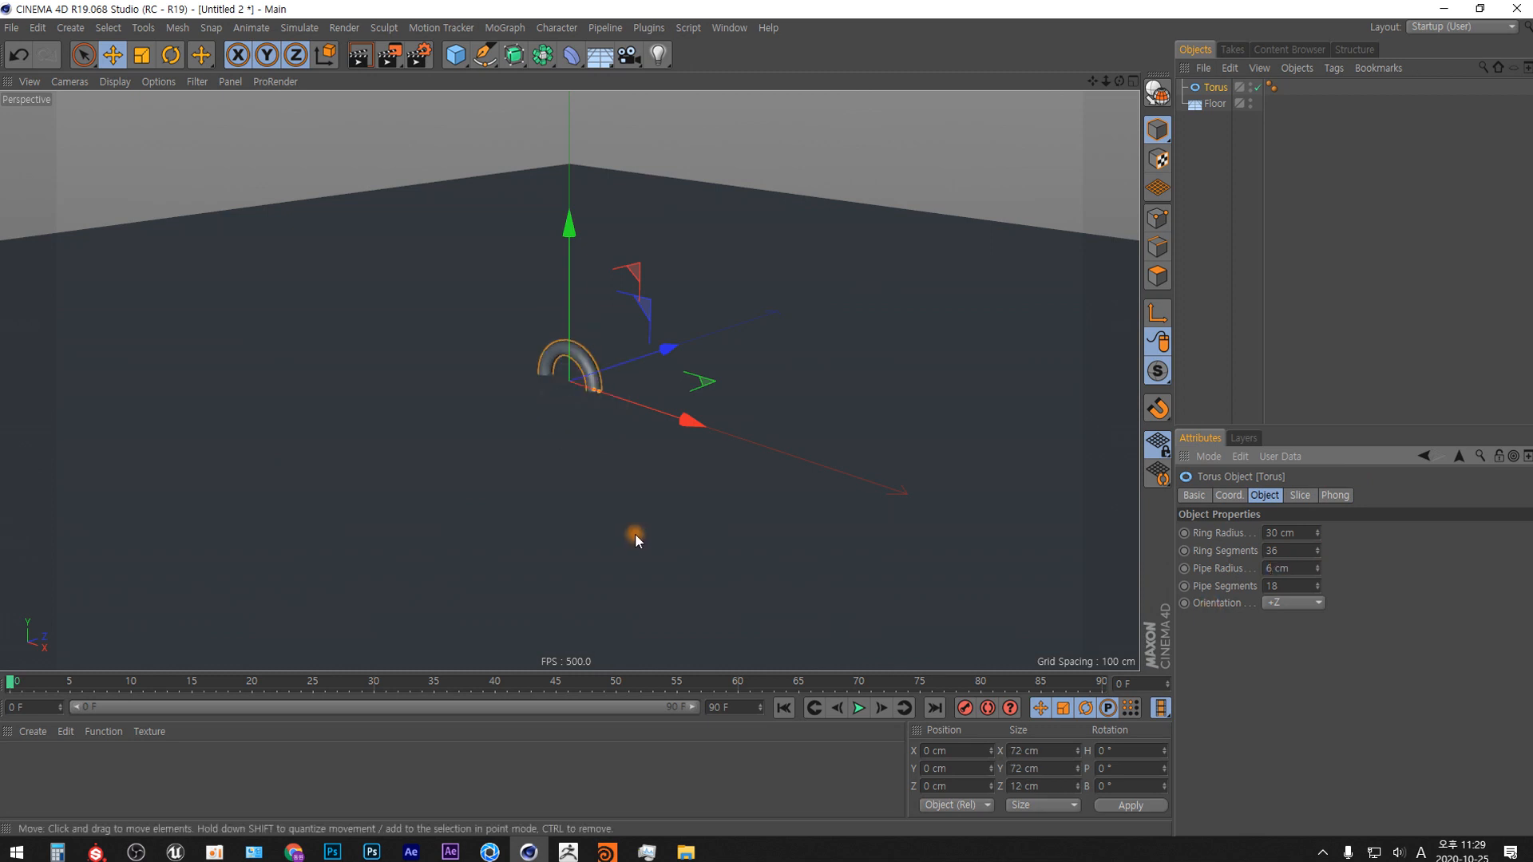
# Set the torus's pipe radius to 8 cm.
pyautogui.keyDown('alt'); pyautogui.moveTo(583, 387); pyautogui.dragTo(615, 188, button='right'); pyautogui.keyUp('alt')
pyautogui.keyDown('alt'); pyautogui.moveTo(670, 276); pyautogui.dragTo(716, 255); pyautogui.keyUp('alt')
pyautogui.keyDown('alt'); pyautogui.moveTo(751, 357); pyautogui.dragTo(703, 405, button='middle'); pyautogui.keyUp('alt')
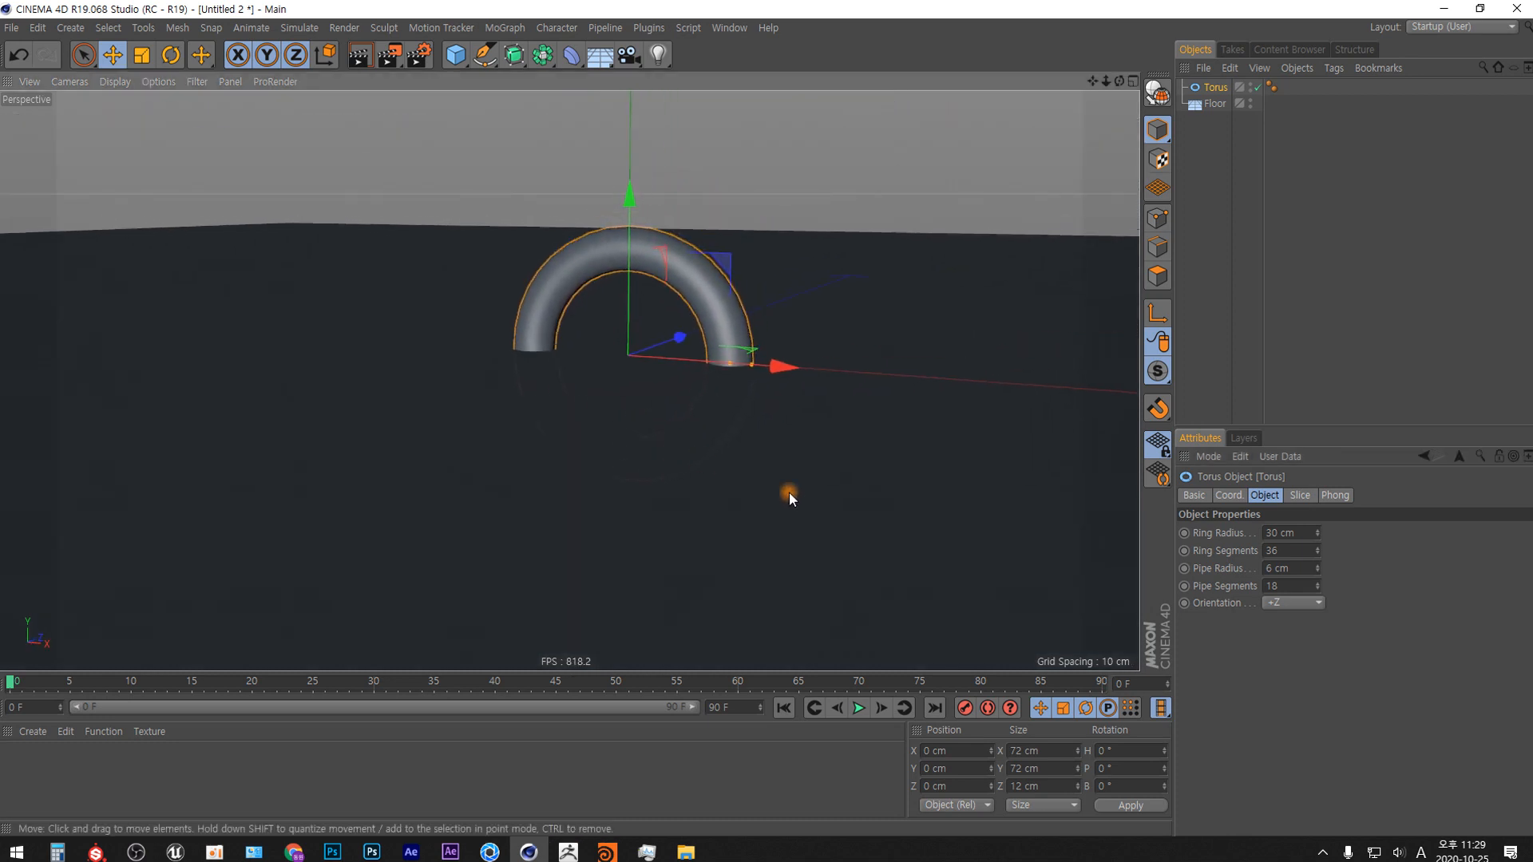
pyautogui.moveTo(1271, 567); pyautogui.dragTo(1126, 657)
pyautogui.write('8')
pyautogui.press('Return')
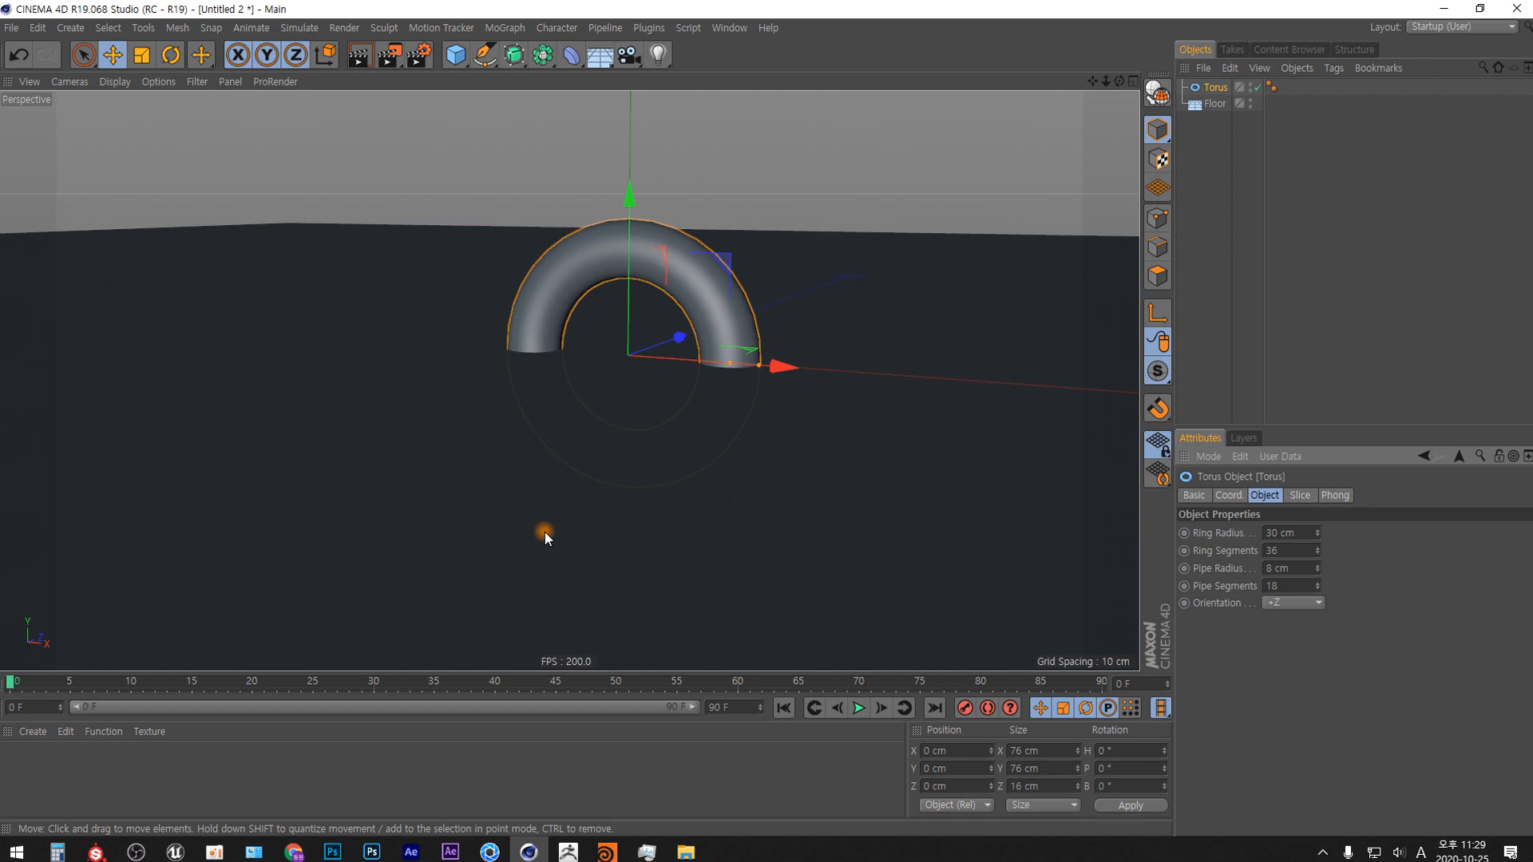
# Display the scene in Gouraud Shading (Lines) and examine the torus's ring and pipe segments with the torus selected.
pyautogui.press('n')
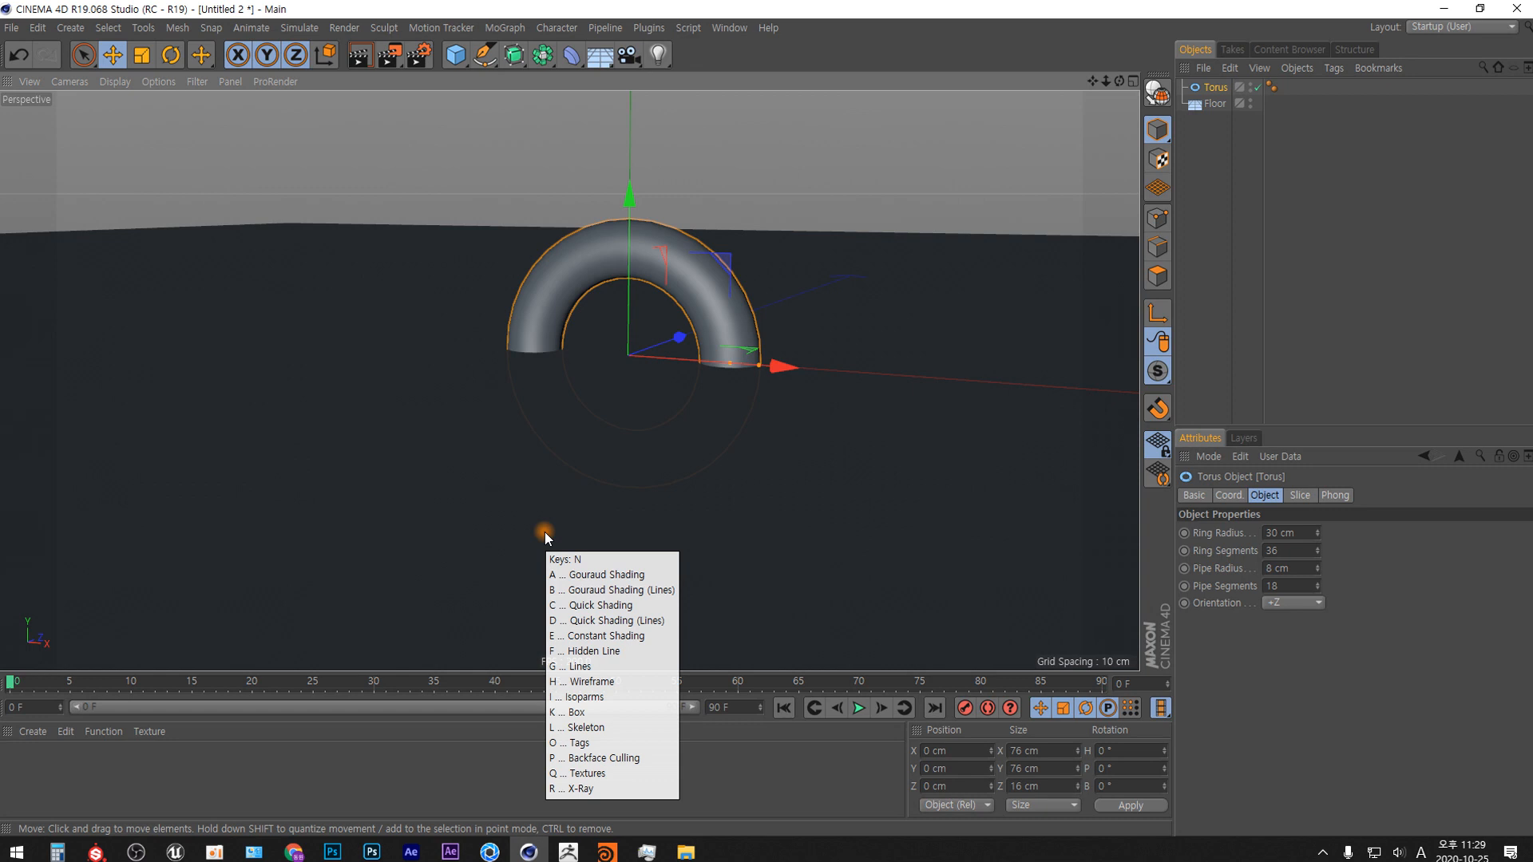
pyautogui.press('b')
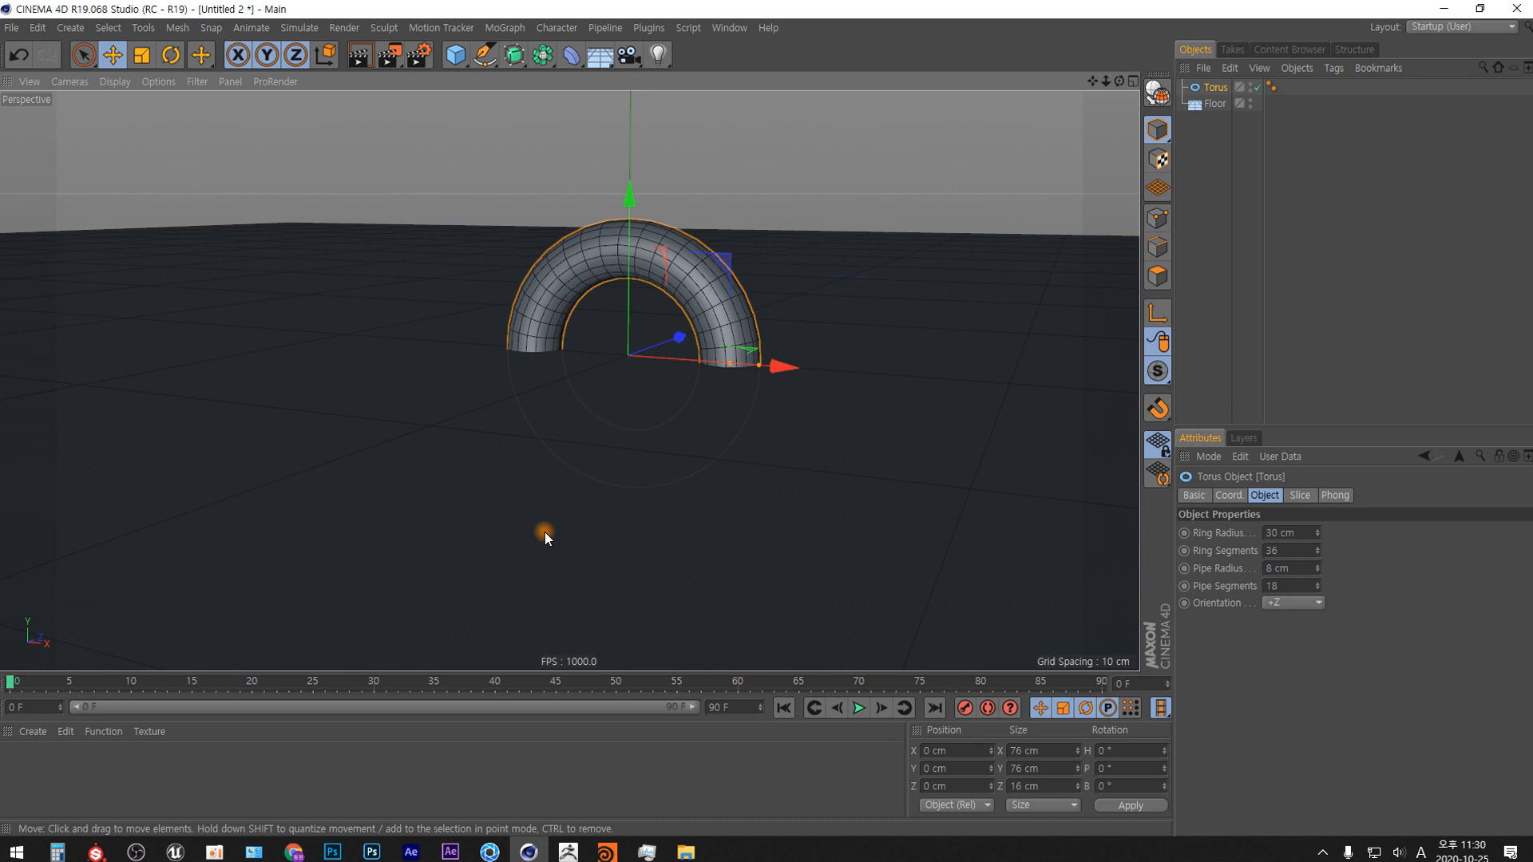
pyautogui.scroll(-5, 637, 455)
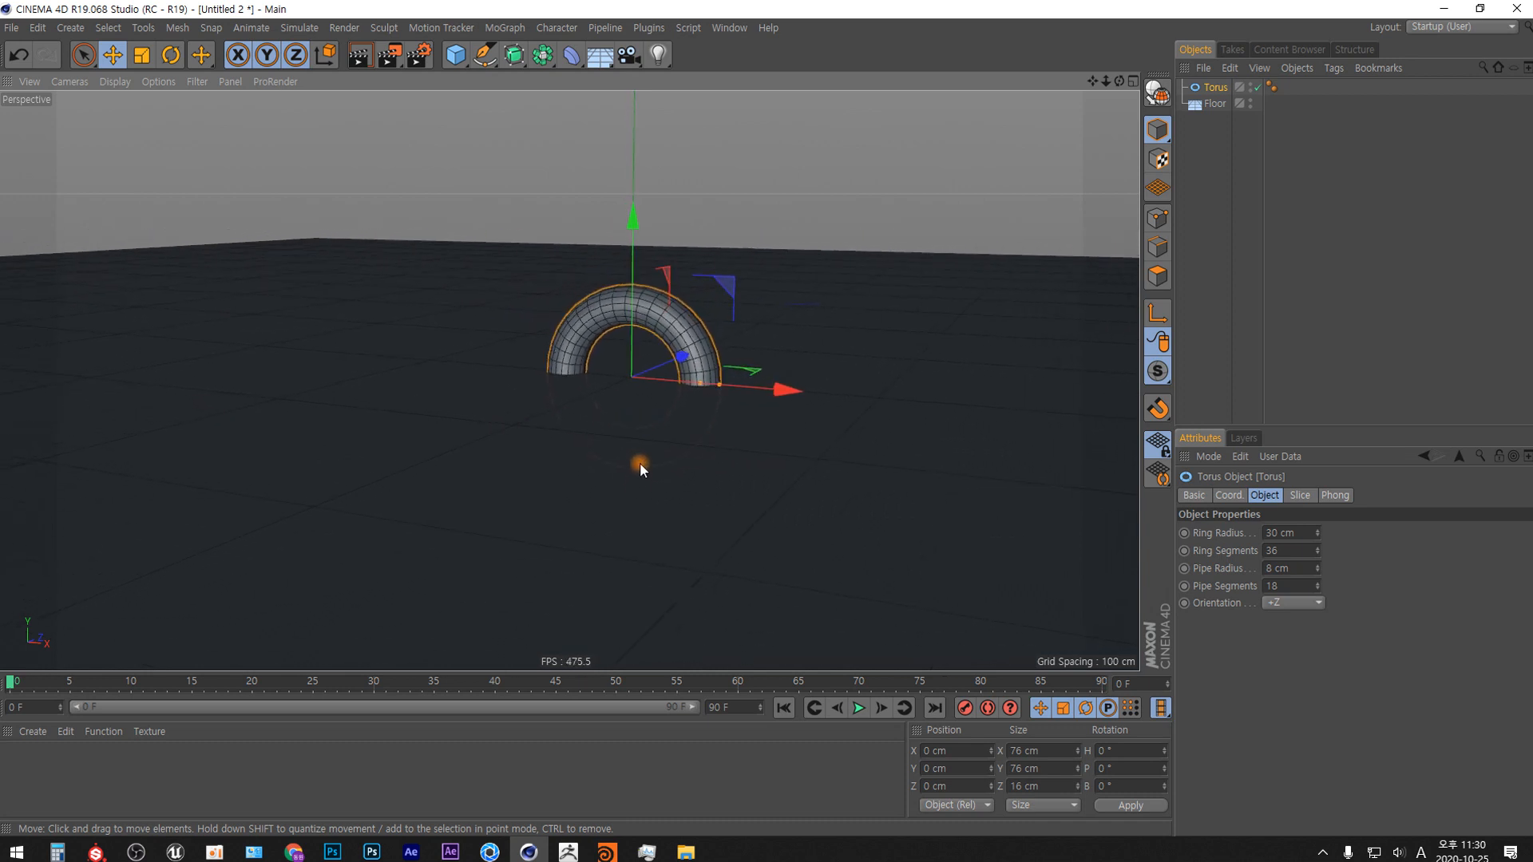
pyautogui.keyDown('alt'); pyautogui.moveTo(640, 463); pyautogui.dragTo(706, 487); pyautogui.keyUp('alt')
pyautogui.keyDown('alt'); pyautogui.moveTo(706, 488); pyautogui.dragTo(726, 524, button='middle'); pyautogui.keyUp('alt')
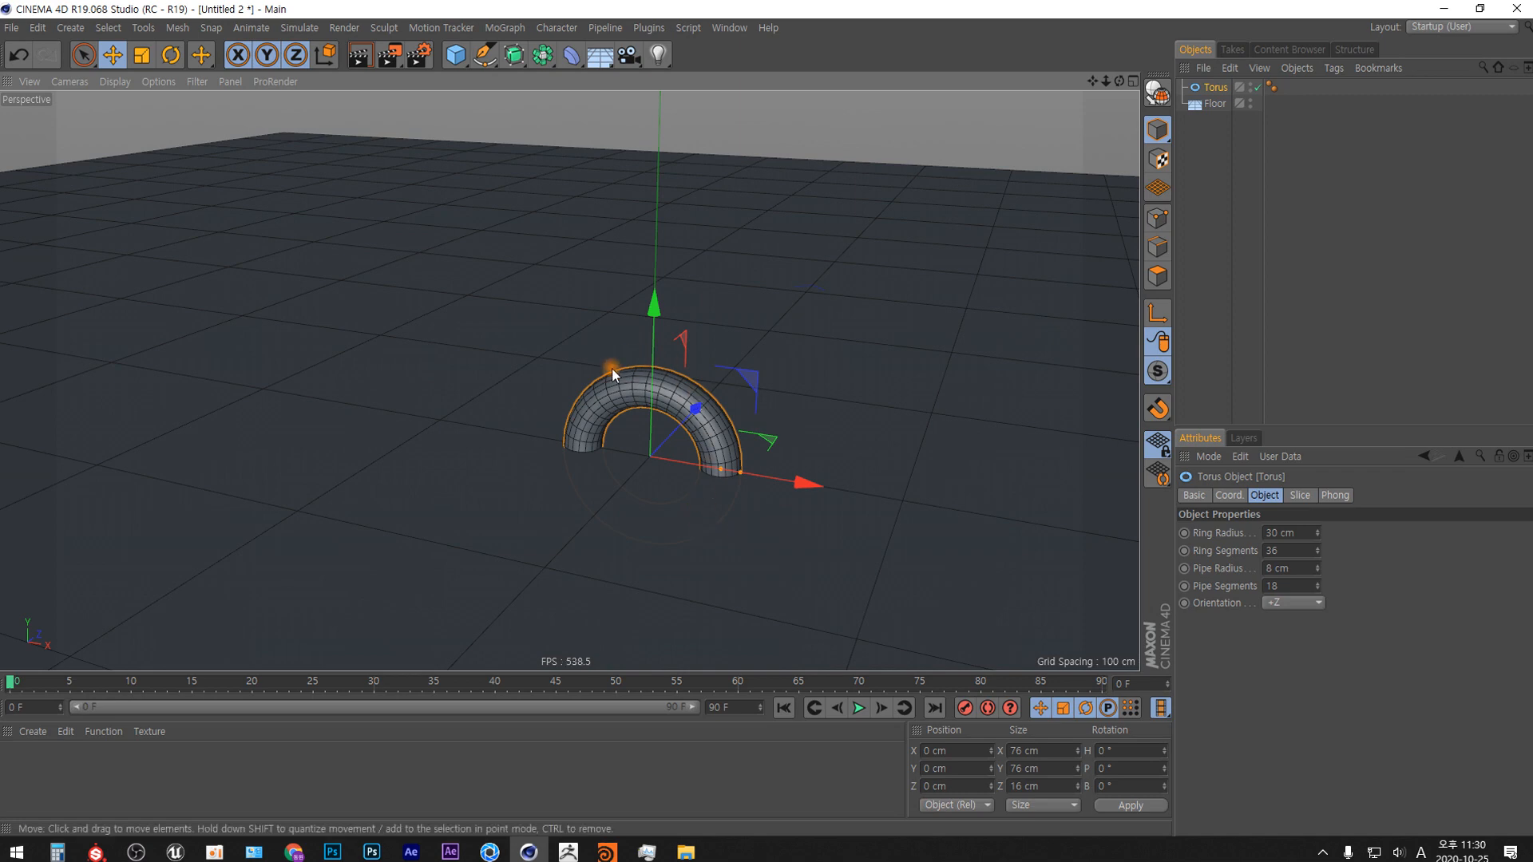
pyautogui.keyDown('alt'); pyautogui.moveTo(687, 478); pyautogui.dragTo(687, 398, button='right'); pyautogui.keyUp('alt')
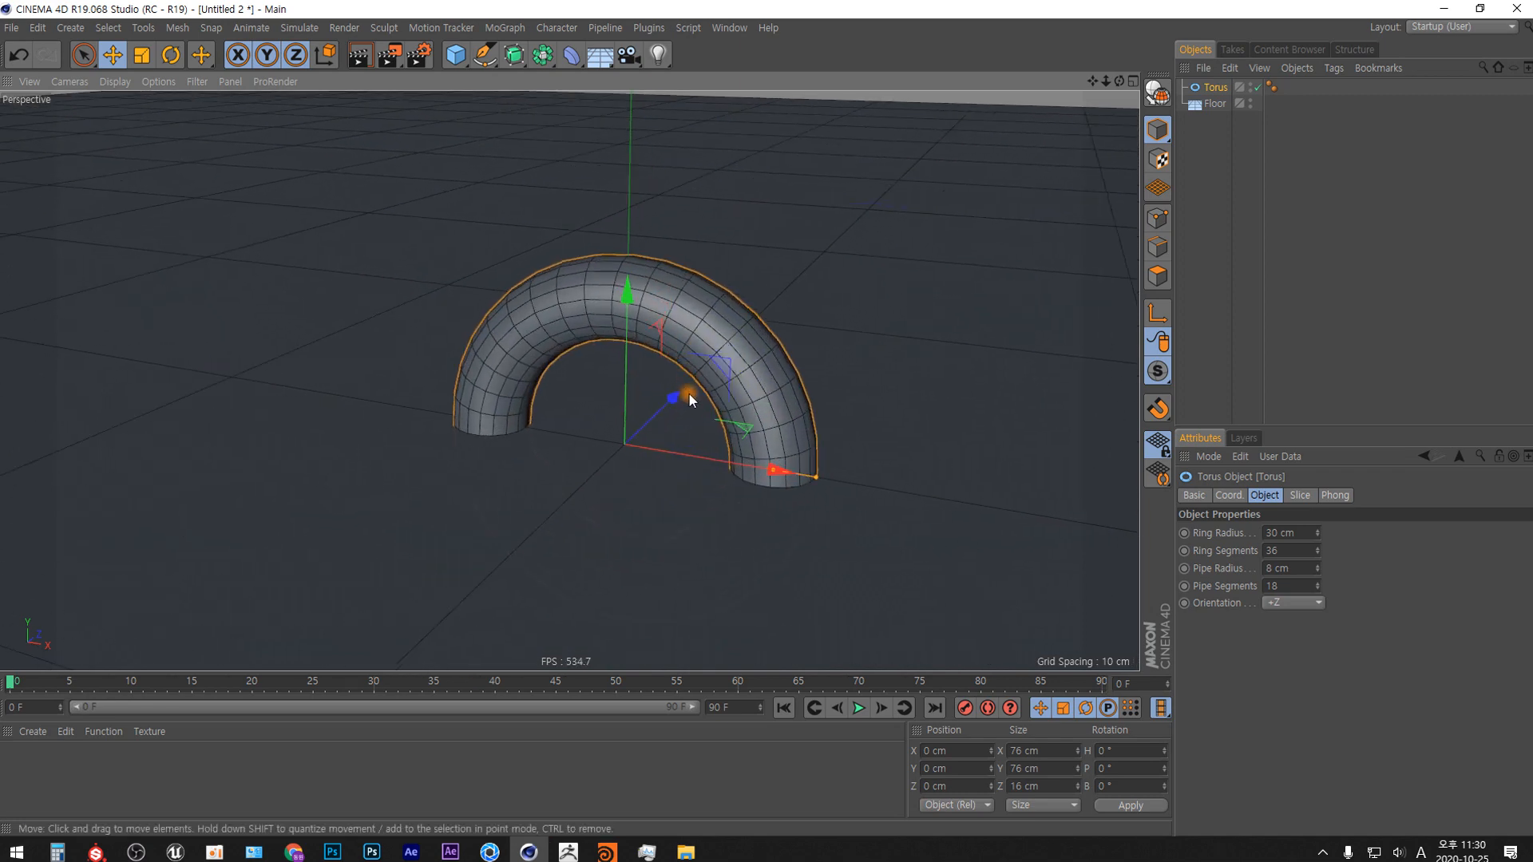
pyautogui.keyDown('alt'); pyautogui.moveTo(688, 397); pyautogui.dragTo(661, 322, button='middle'); pyautogui.keyUp('alt')
pyautogui.keyDown('alt'); pyautogui.moveTo(676, 373); pyautogui.dragTo(678, 358); pyautogui.keyUp('alt')
pyautogui.click(1220, 141)
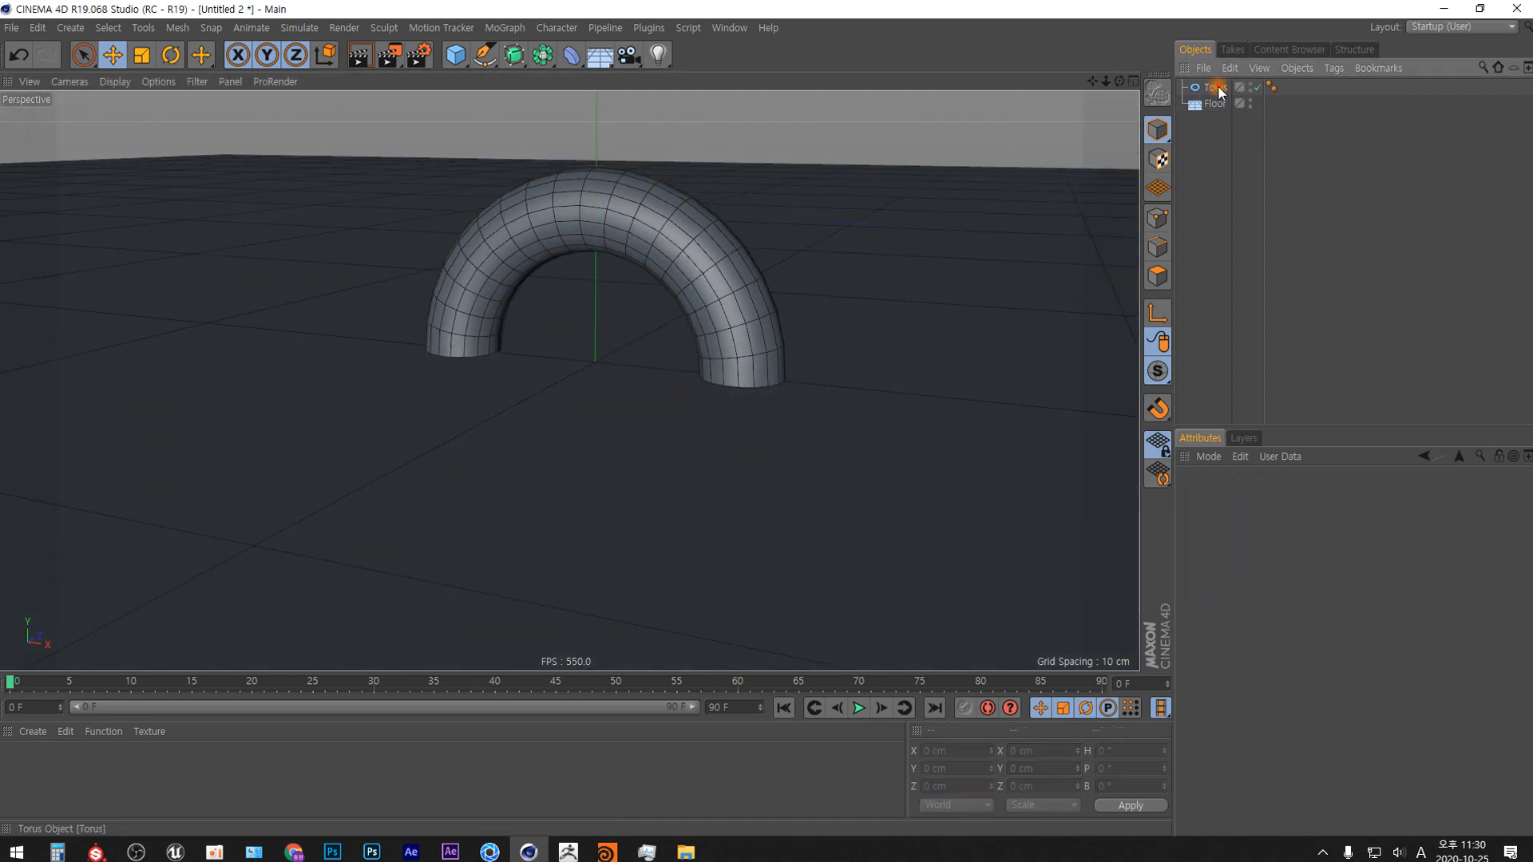
pyautogui.click(1218, 89)
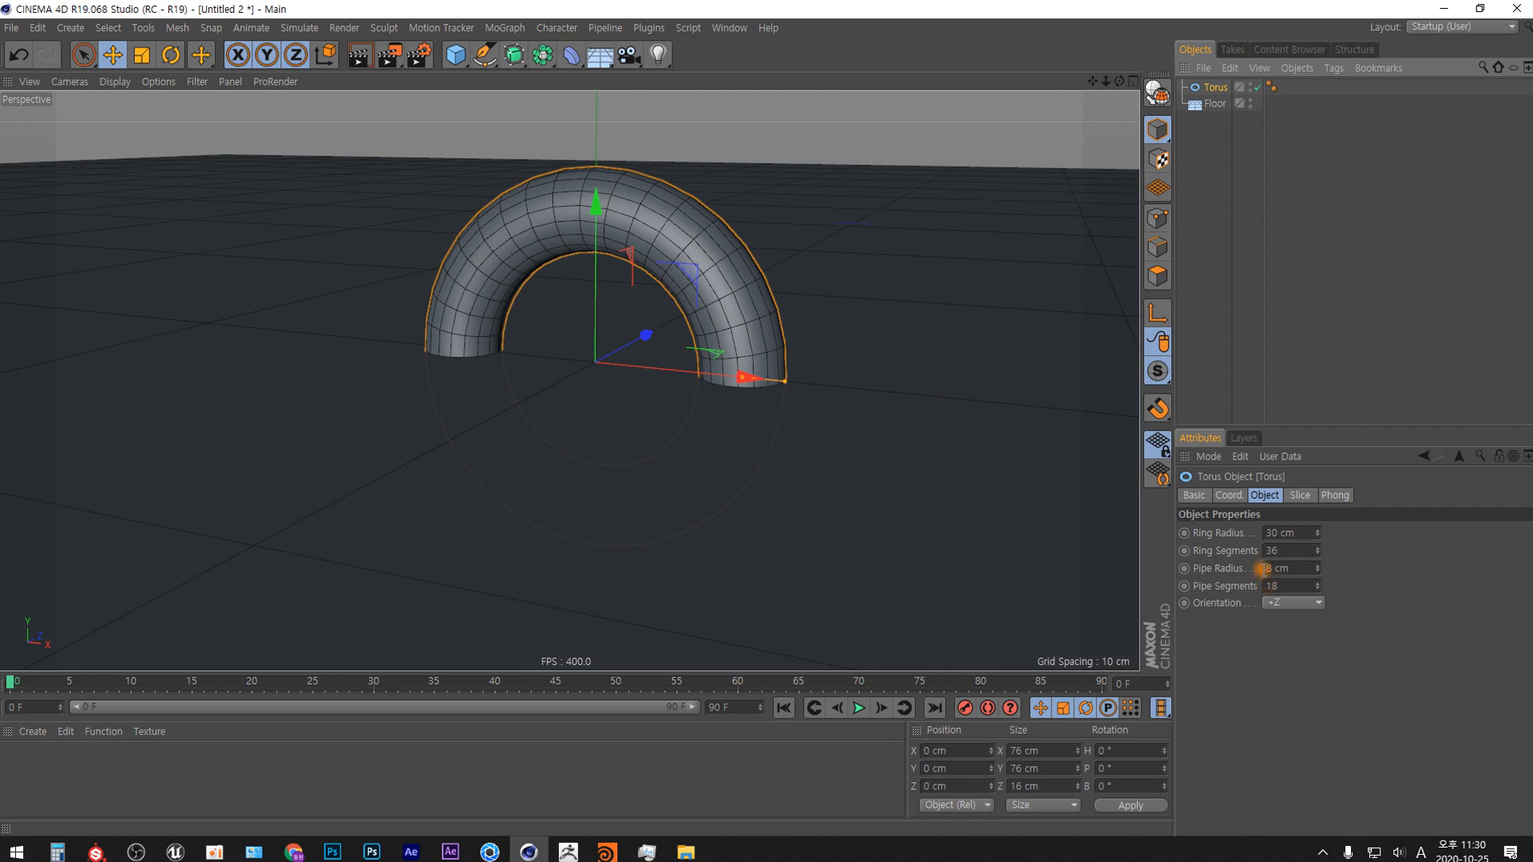
pyautogui.moveTo(634, 479)
pyautogui.keyDown('alt'); pyautogui.mouseDown()
pyautogui.moveTo(582, 479)
pyautogui.moveTo(637, 451)
pyautogui.moveTo(570, 430)
pyautogui.moveTo(453, 463)
pyautogui.moveTo(528, 462)
pyautogui.mouseUp(); pyautogui.keyUp('alt')
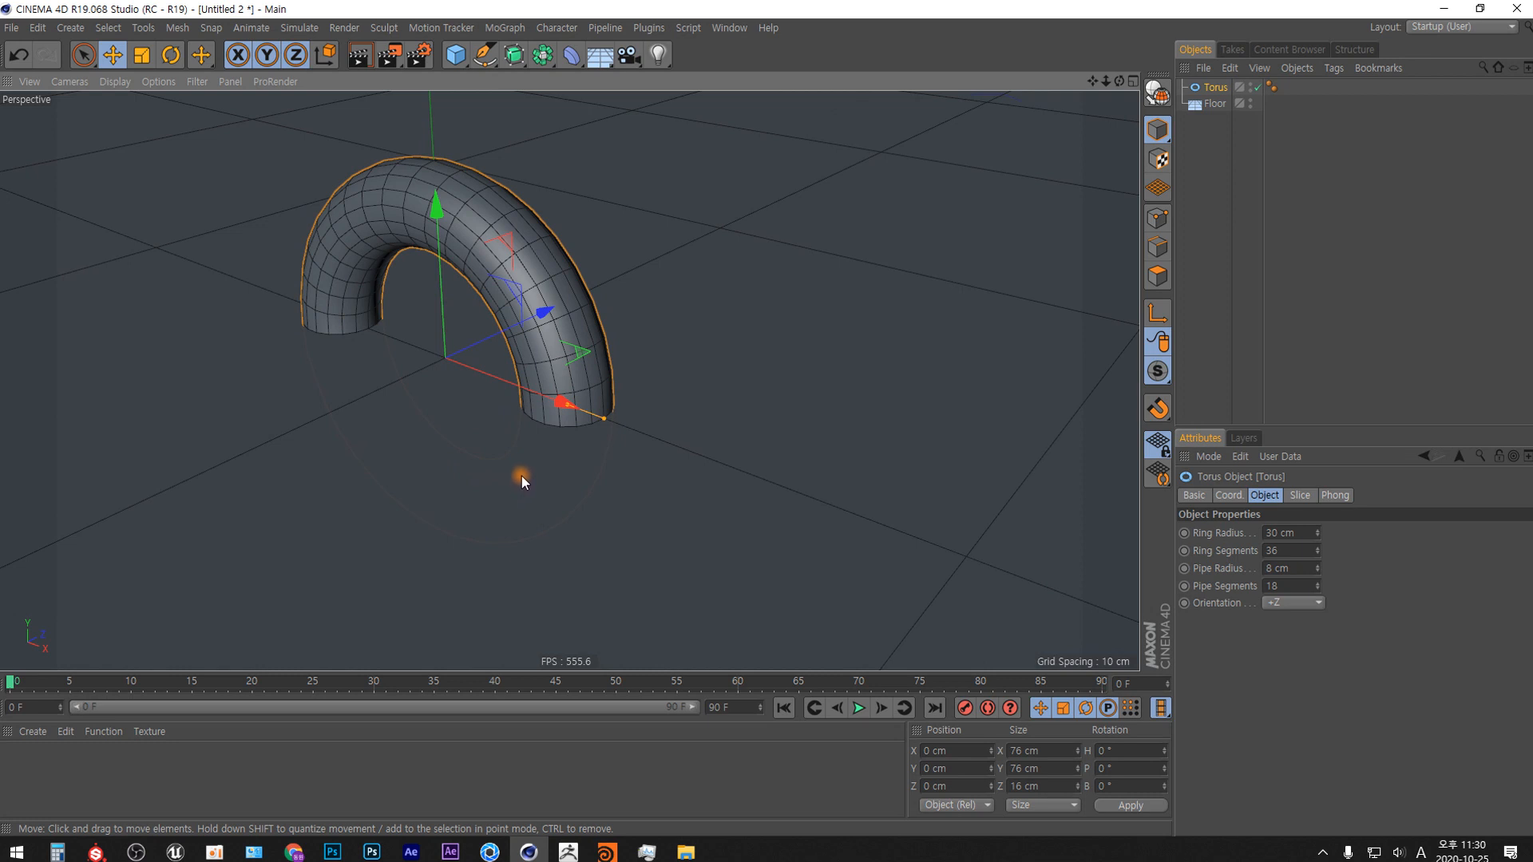
# Detach the Doodle tools as a floating palette and handwrite a bulleted "Ring" note beside the torus with Doodle Paint.
pyautogui.click(143, 27)
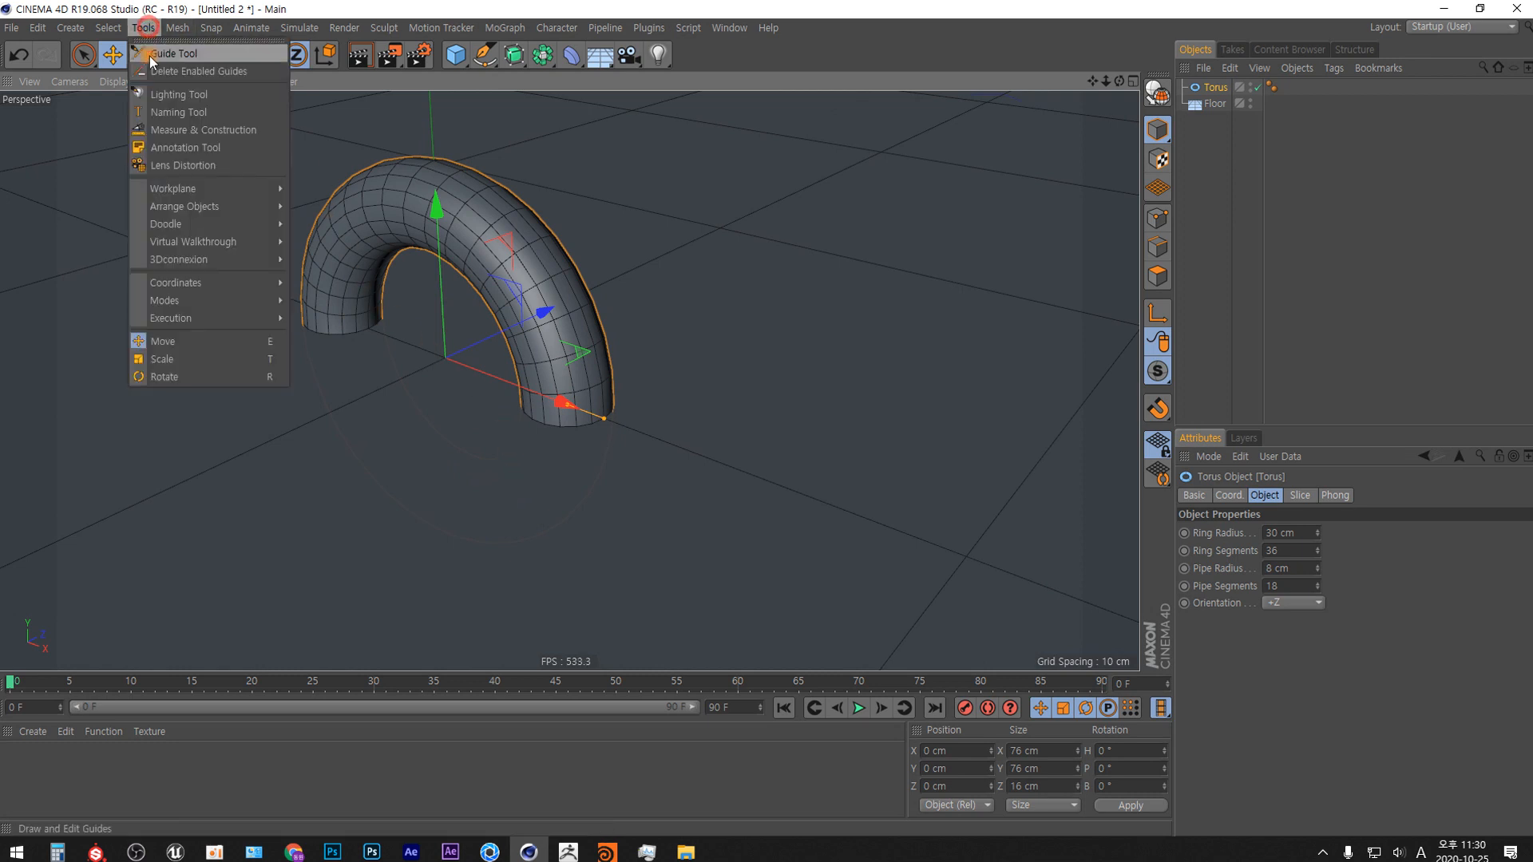
pyautogui.moveTo(263, 223)
pyautogui.click(333, 217)
pyautogui.moveTo(359, 206)
pyautogui.mouseDown()
pyautogui.moveTo(417, 217)
pyautogui.moveTo(1062, 116)
pyautogui.mouseUp()
pyautogui.click(1036, 136)
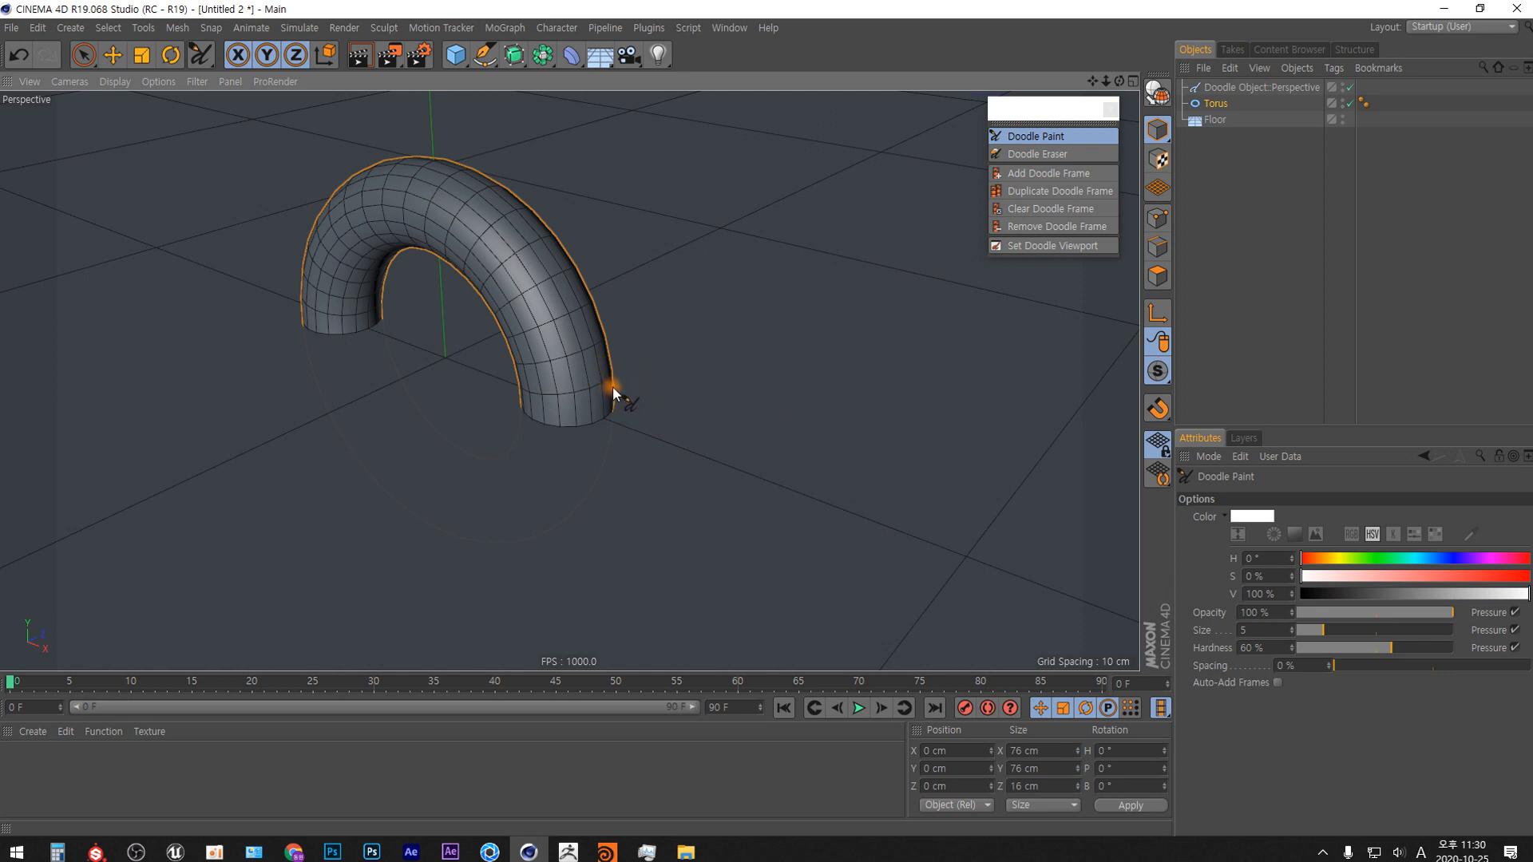
pyautogui.moveTo(683, 334)
pyautogui.mouseDown()
pyautogui.moveTo(683, 364)
pyautogui.moveTo(684, 346)
pyautogui.moveTo(730, 356)
pyautogui.moveTo(749, 385)
pyautogui.mouseUp()
pyautogui.click(661, 349)
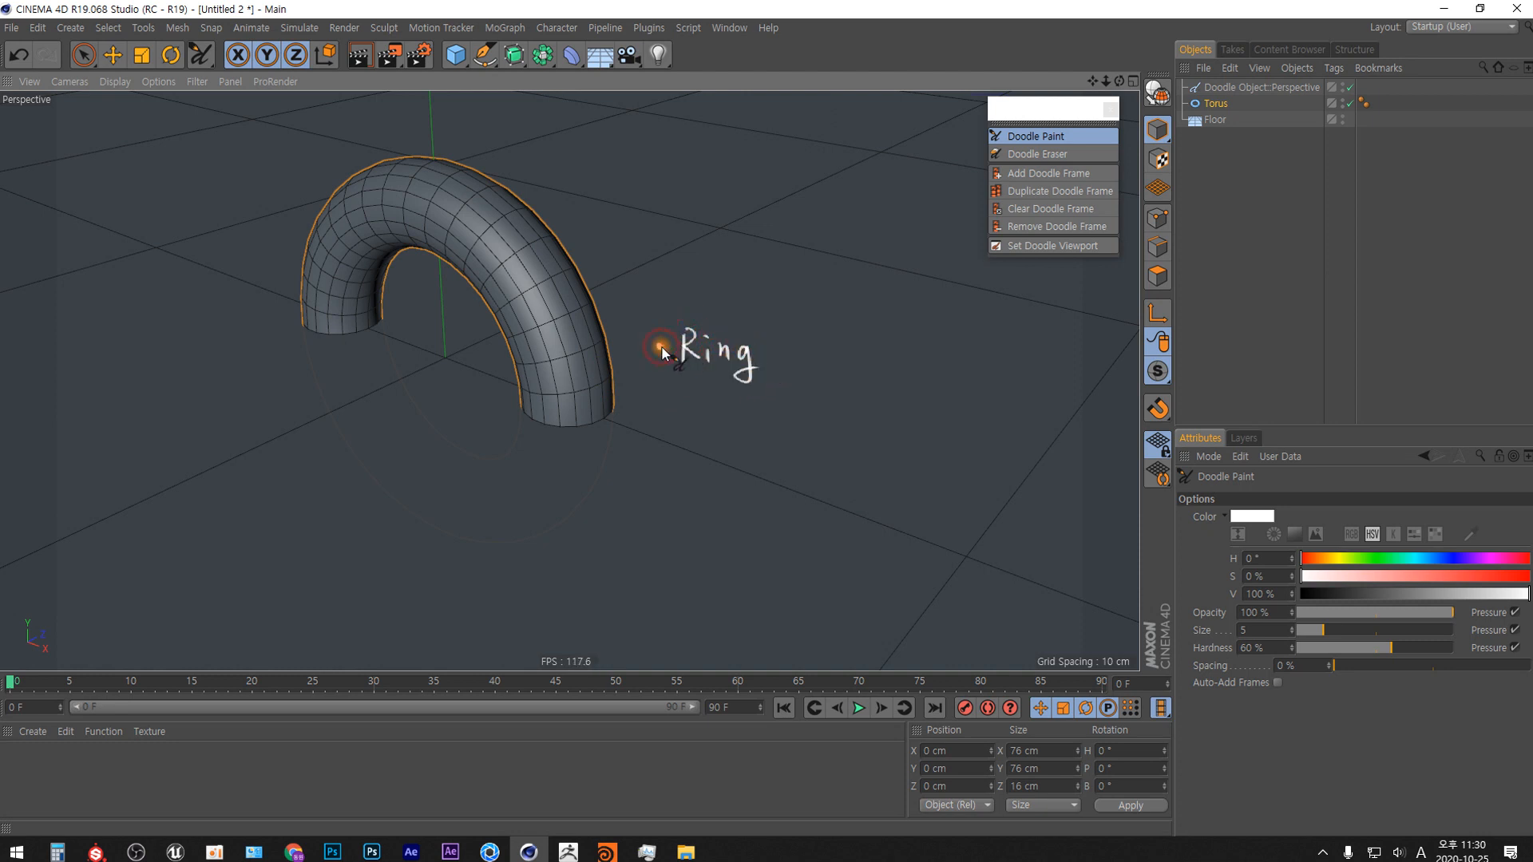
# Handwrite a bulleted, underlined "Pipe" below the "Ring" note and circle the cross-section at the torus's near end.
pyautogui.click(670, 452)
pyautogui.moveTo(691, 420)
pyautogui.mouseDown()
pyautogui.moveTo(693, 467)
pyautogui.moveTo(713, 444)
pyautogui.moveTo(729, 461)
pyautogui.moveTo(755, 451)
pyautogui.mouseUp()
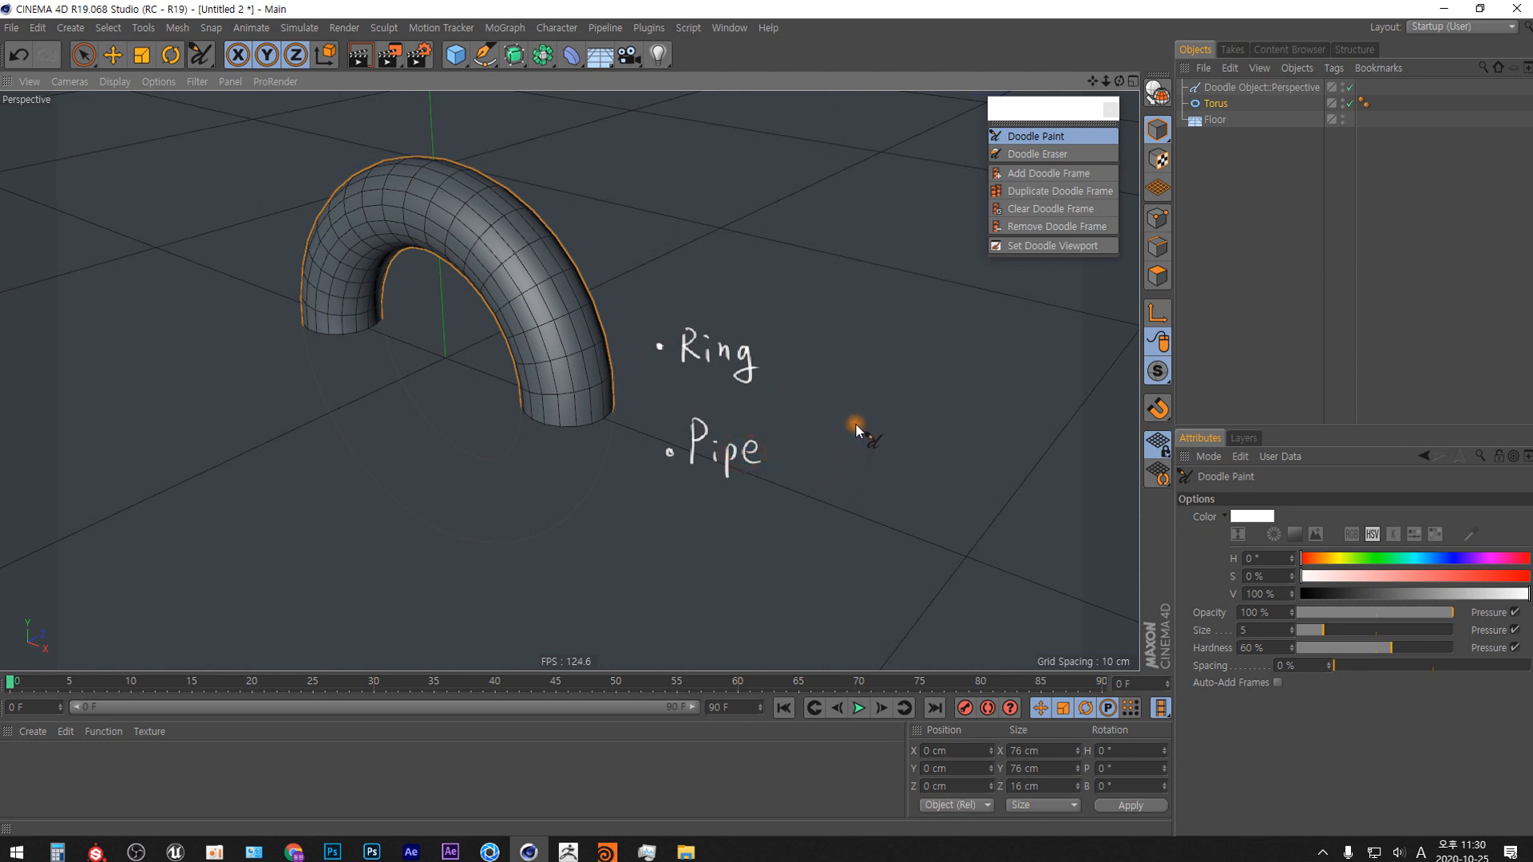
pyautogui.moveTo(684, 471); pyautogui.dragTo(768, 473)
pyautogui.moveTo(609, 393)
pyautogui.mouseDown()
pyautogui.moveTo(531, 394)
pyautogui.moveTo(616, 410)
pyautogui.moveTo(615, 398)
pyautogui.mouseUp()
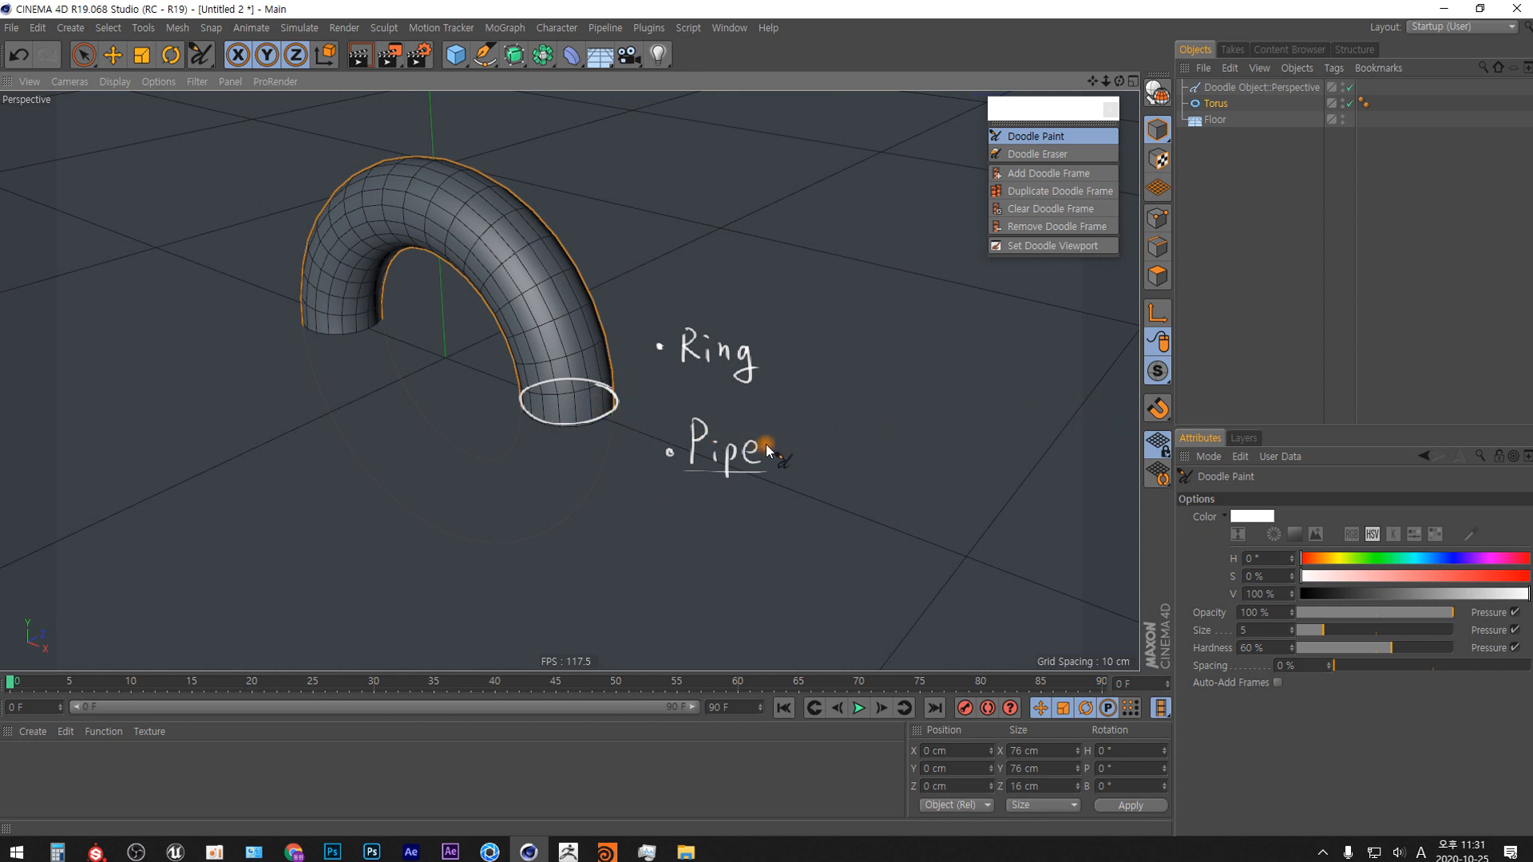
# Set the torus's pipe segments to 36.
pyautogui.click(1216, 104)
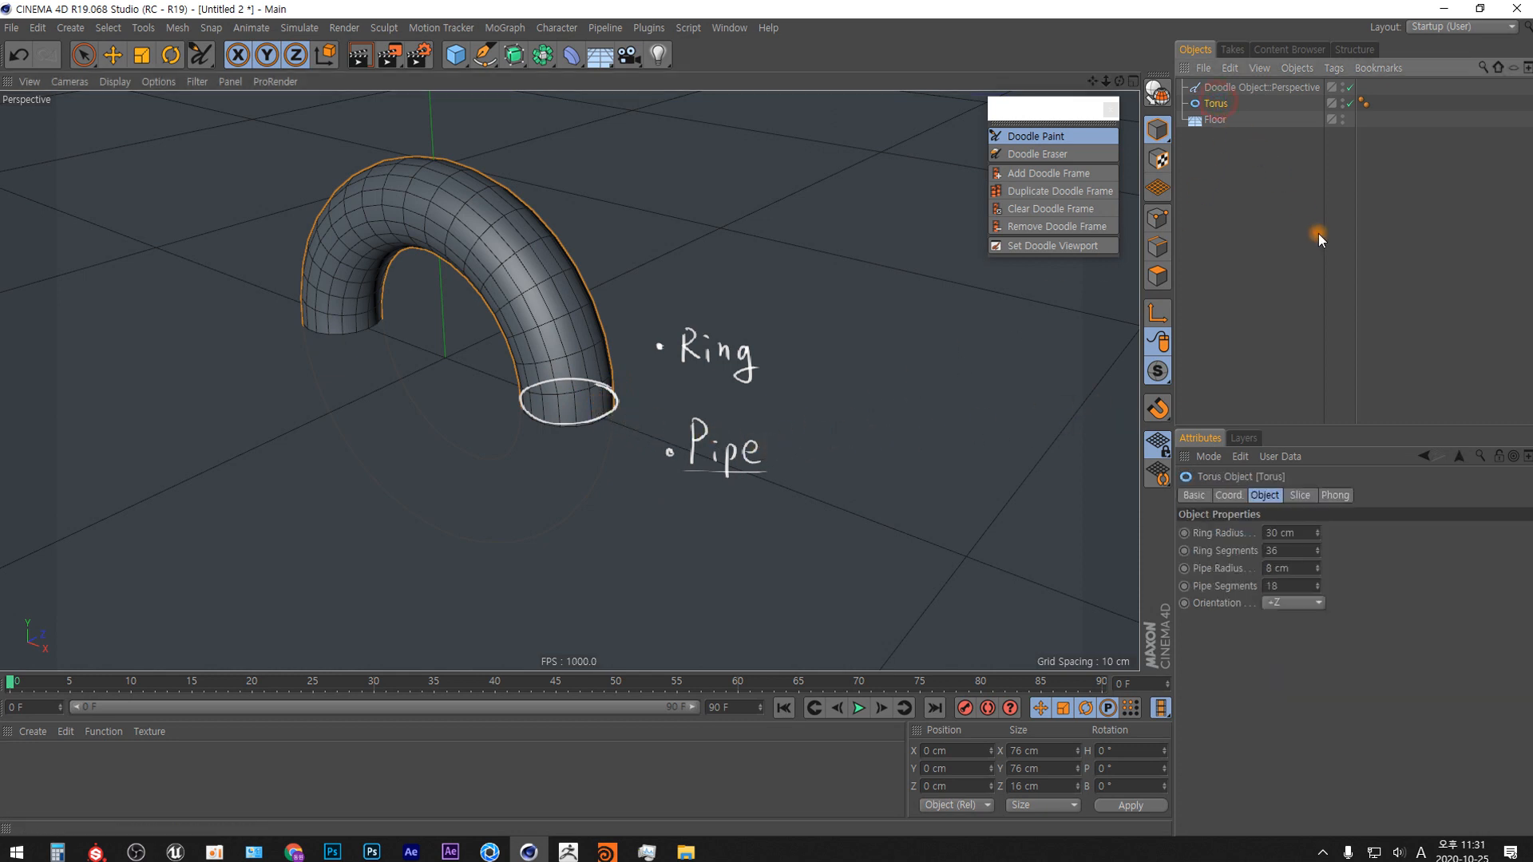
pyautogui.doubleClick(1274, 587)
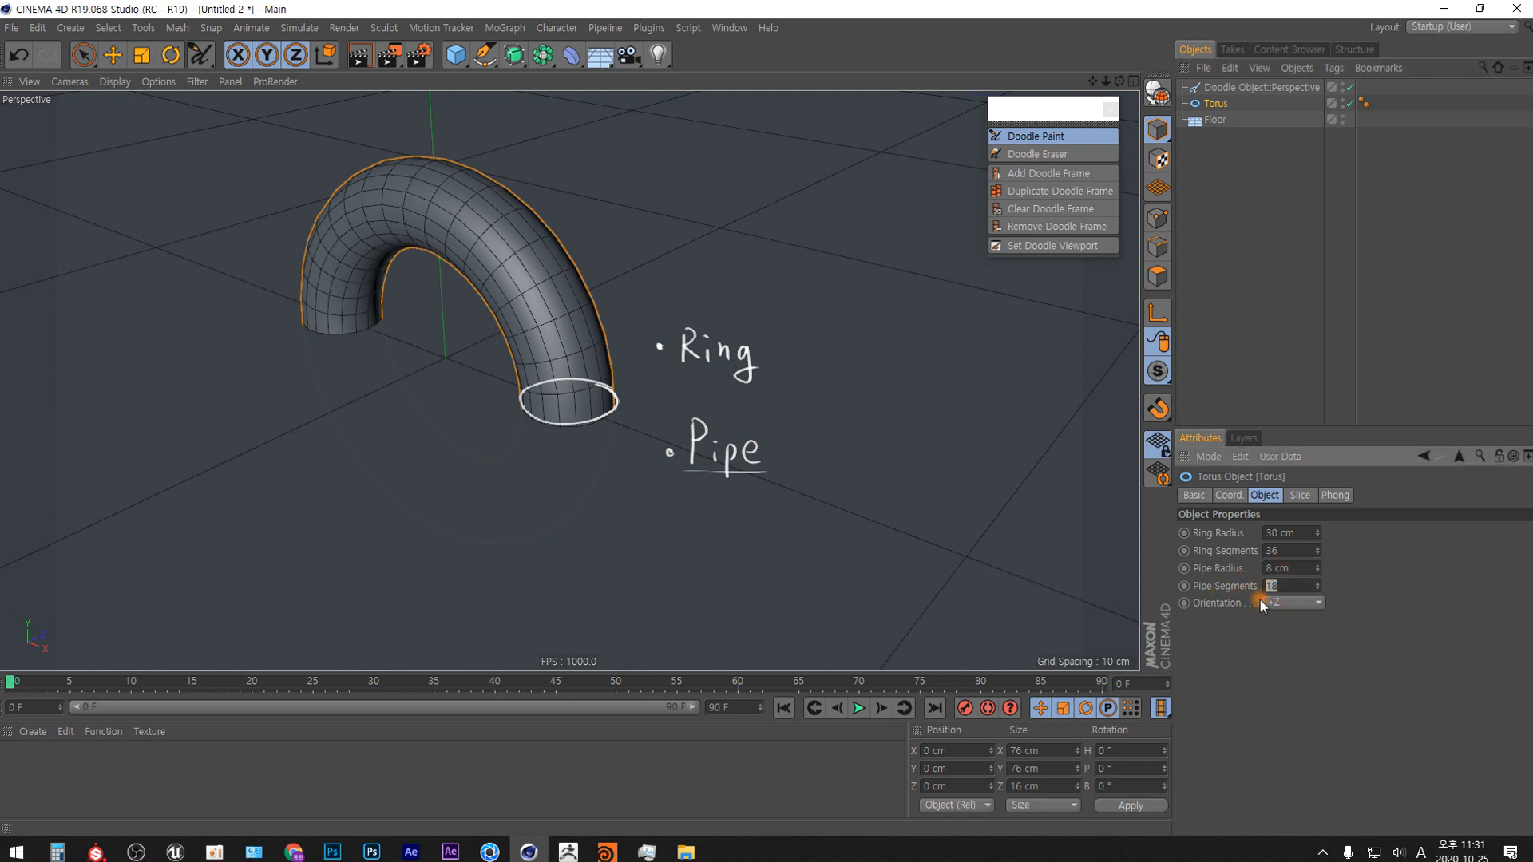
pyautogui.write('36')
pyautogui.press('Return')
# Draw a circular arrow following the torus's ring with Doodle Paint and set the ring segments to 72.
pyautogui.moveTo(569, 397)
pyautogui.mouseDown()
pyautogui.moveTo(402, 193)
pyautogui.moveTo(357, 420)
pyautogui.mouseUp()
pyautogui.moveTo(553, 448); pyautogui.dragTo(566, 443)
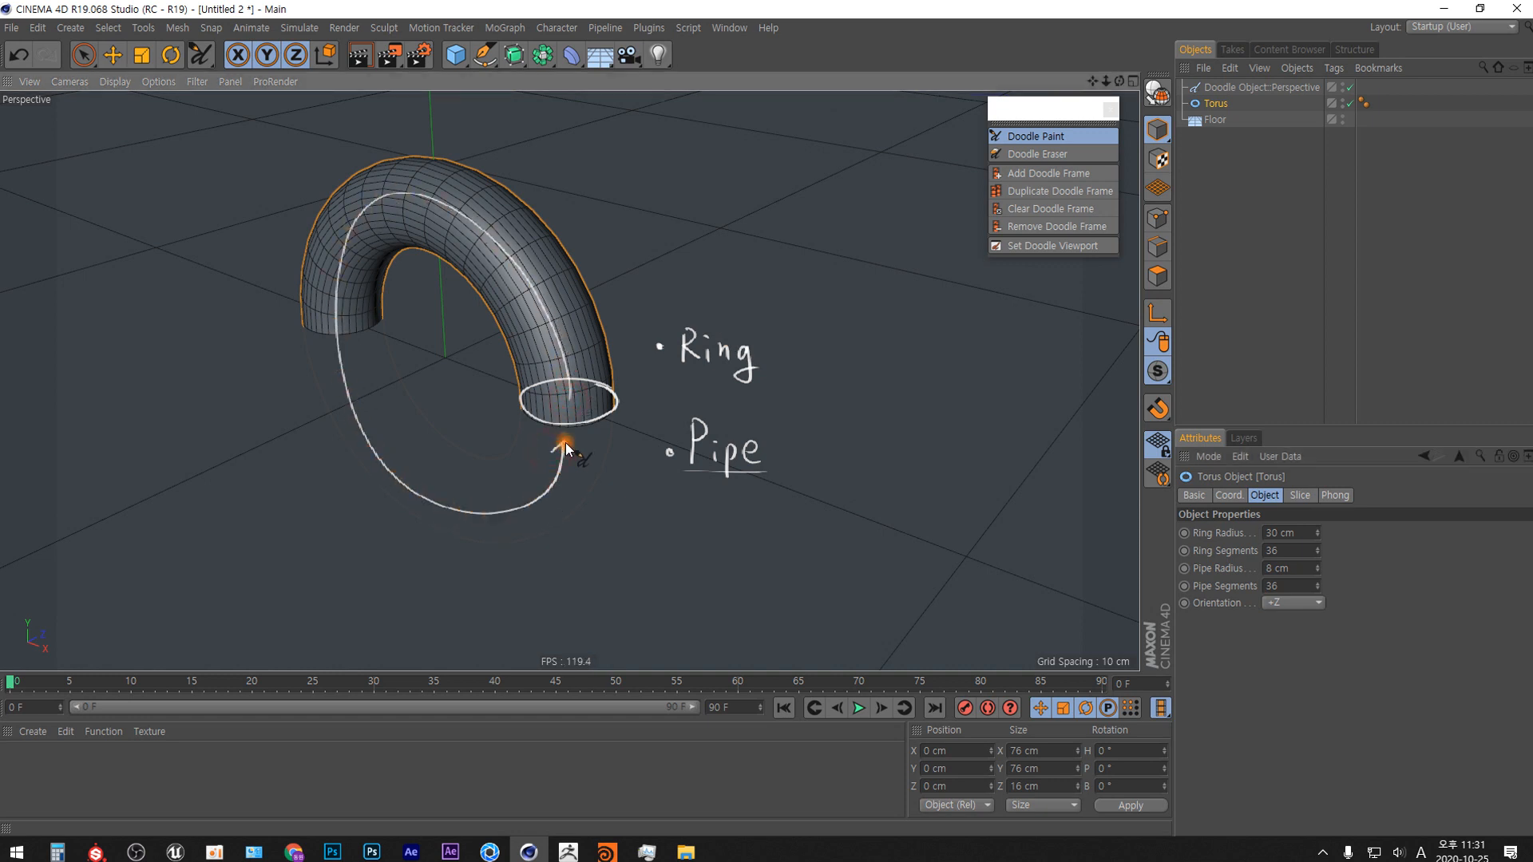
pyautogui.click(1282, 551)
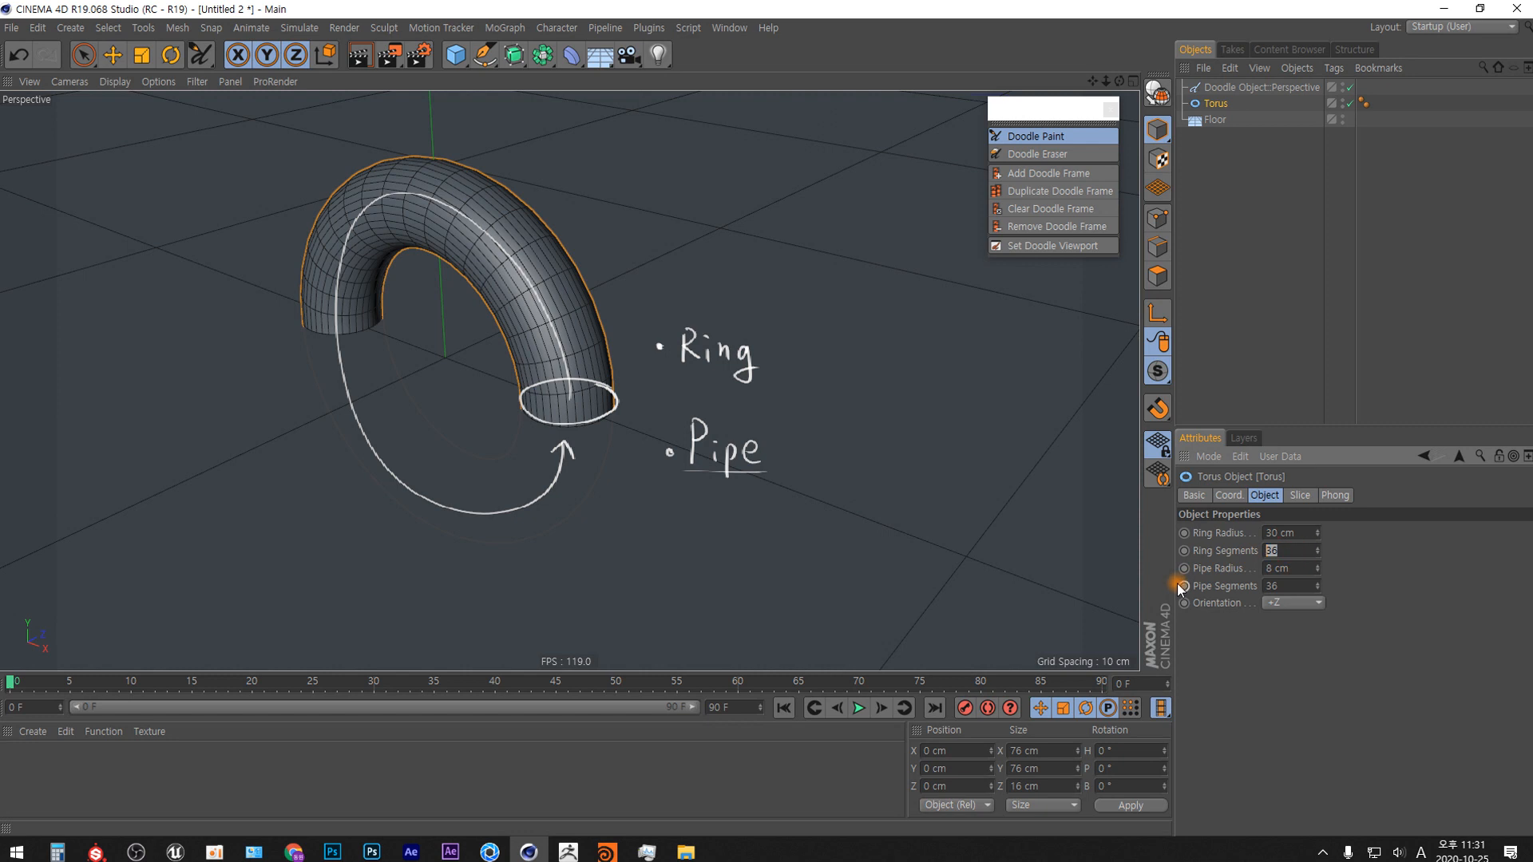
pyautogui.write('72')
pyautogui.press('Return')
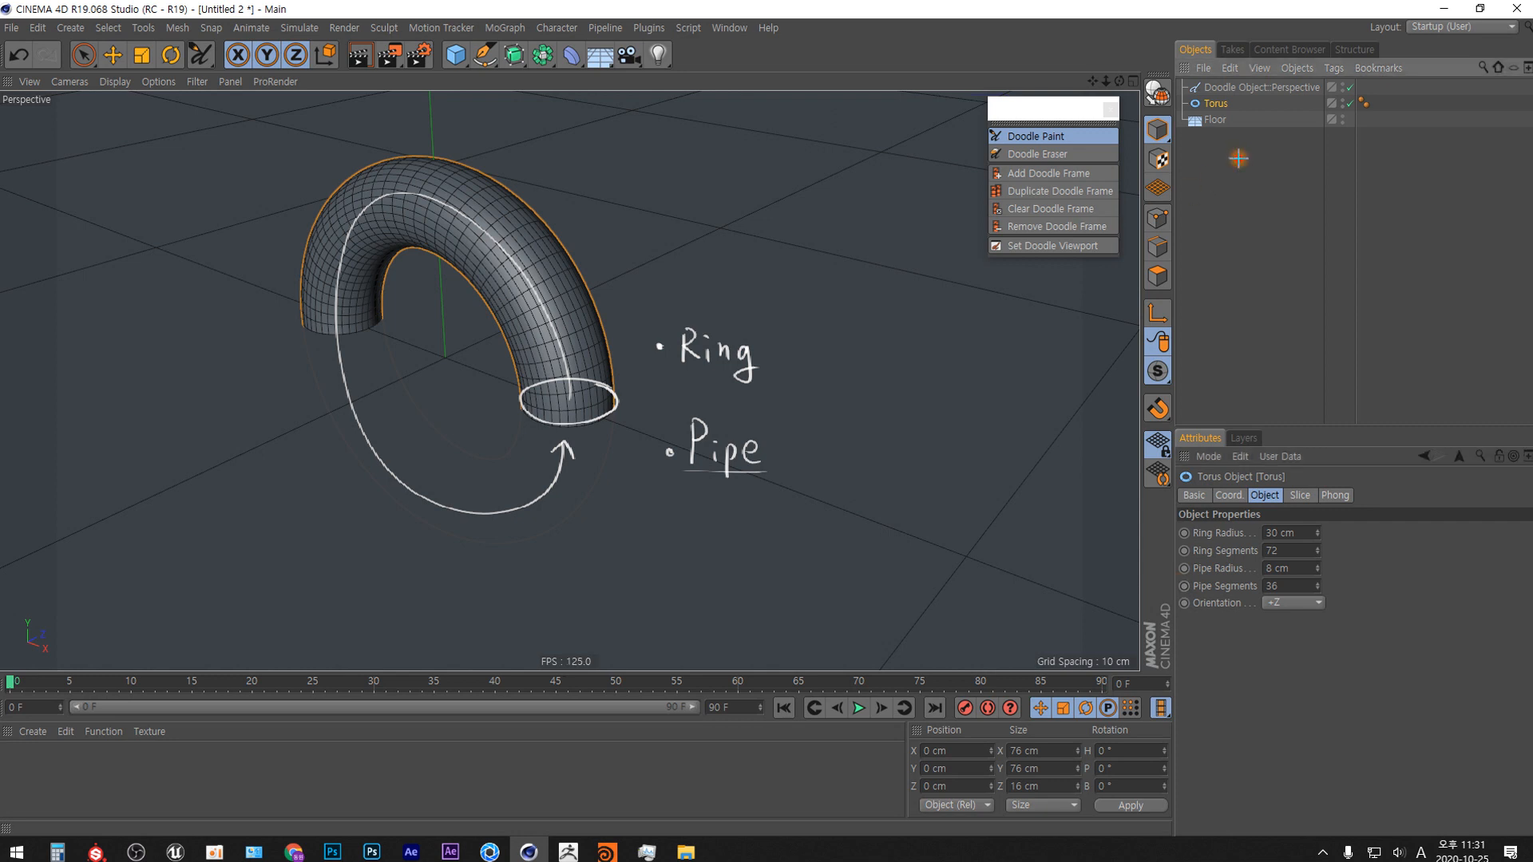
# Delete the doodle object holding the handwritten notes and reselect the torus.
pyautogui.click(1262, 87)
pyautogui.press('Delete')
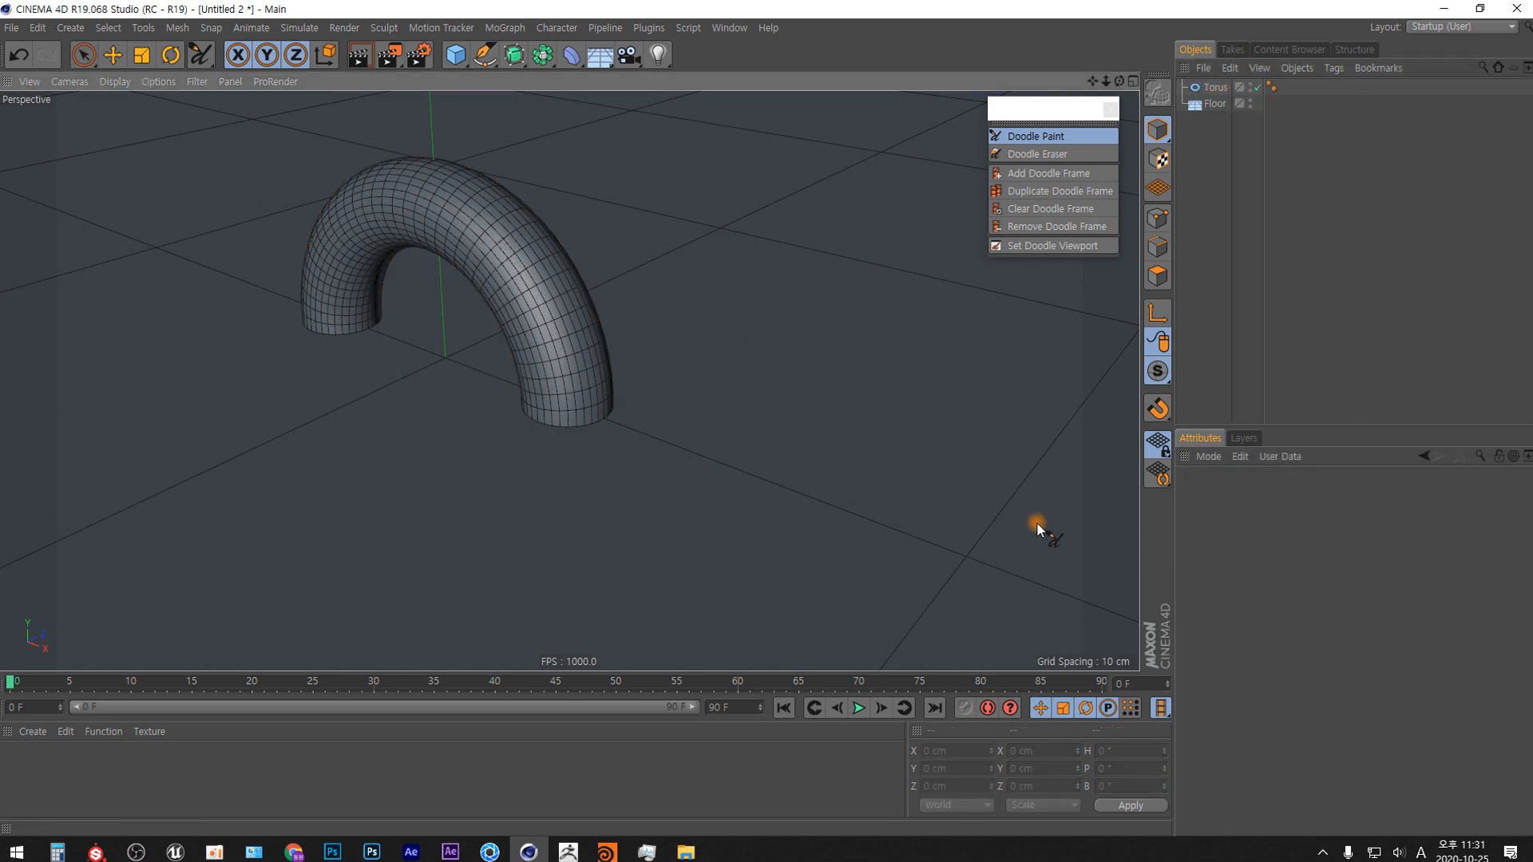
pyautogui.click(1215, 87)
pyautogui.click(1215, 170)
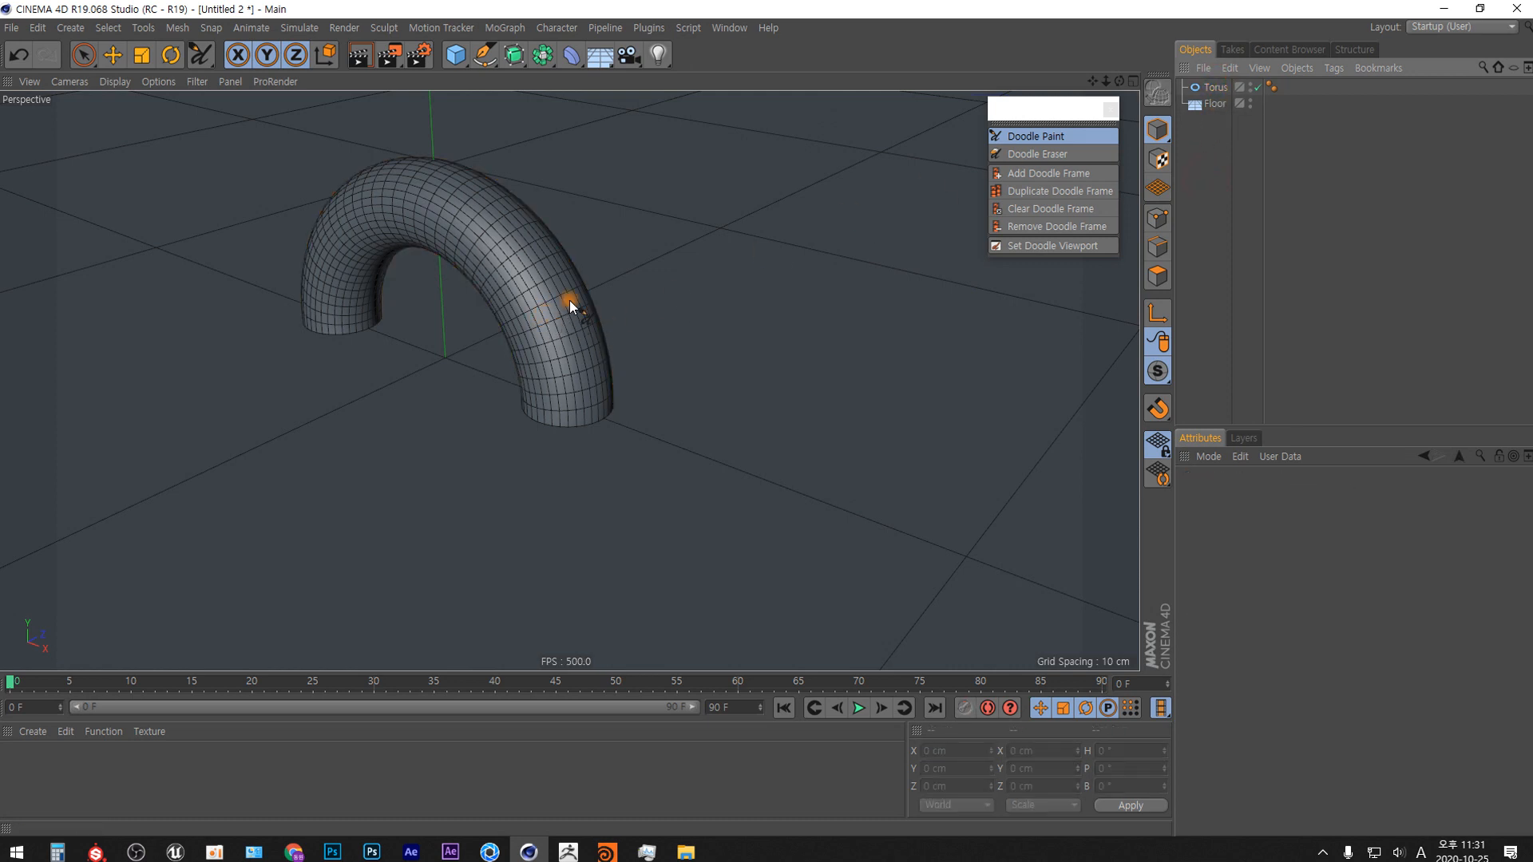
pyautogui.click(1207, 87)
# Try 100 and 144 ring segments on the torus.
pyautogui.moveTo(1286, 551); pyautogui.dragTo(1103, 625)
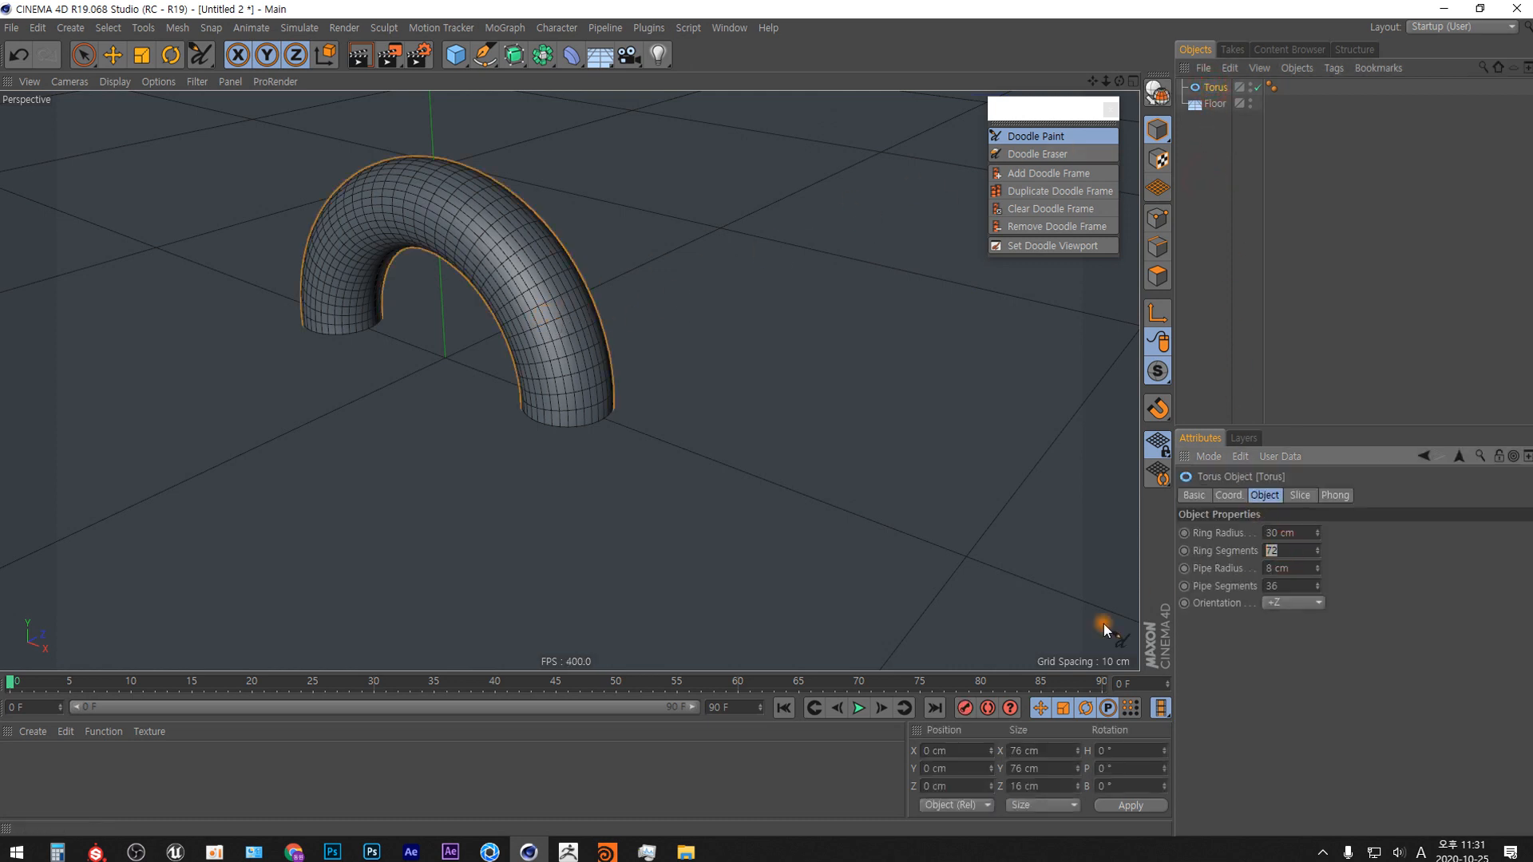
pyautogui.write('100')
pyautogui.press('Return')
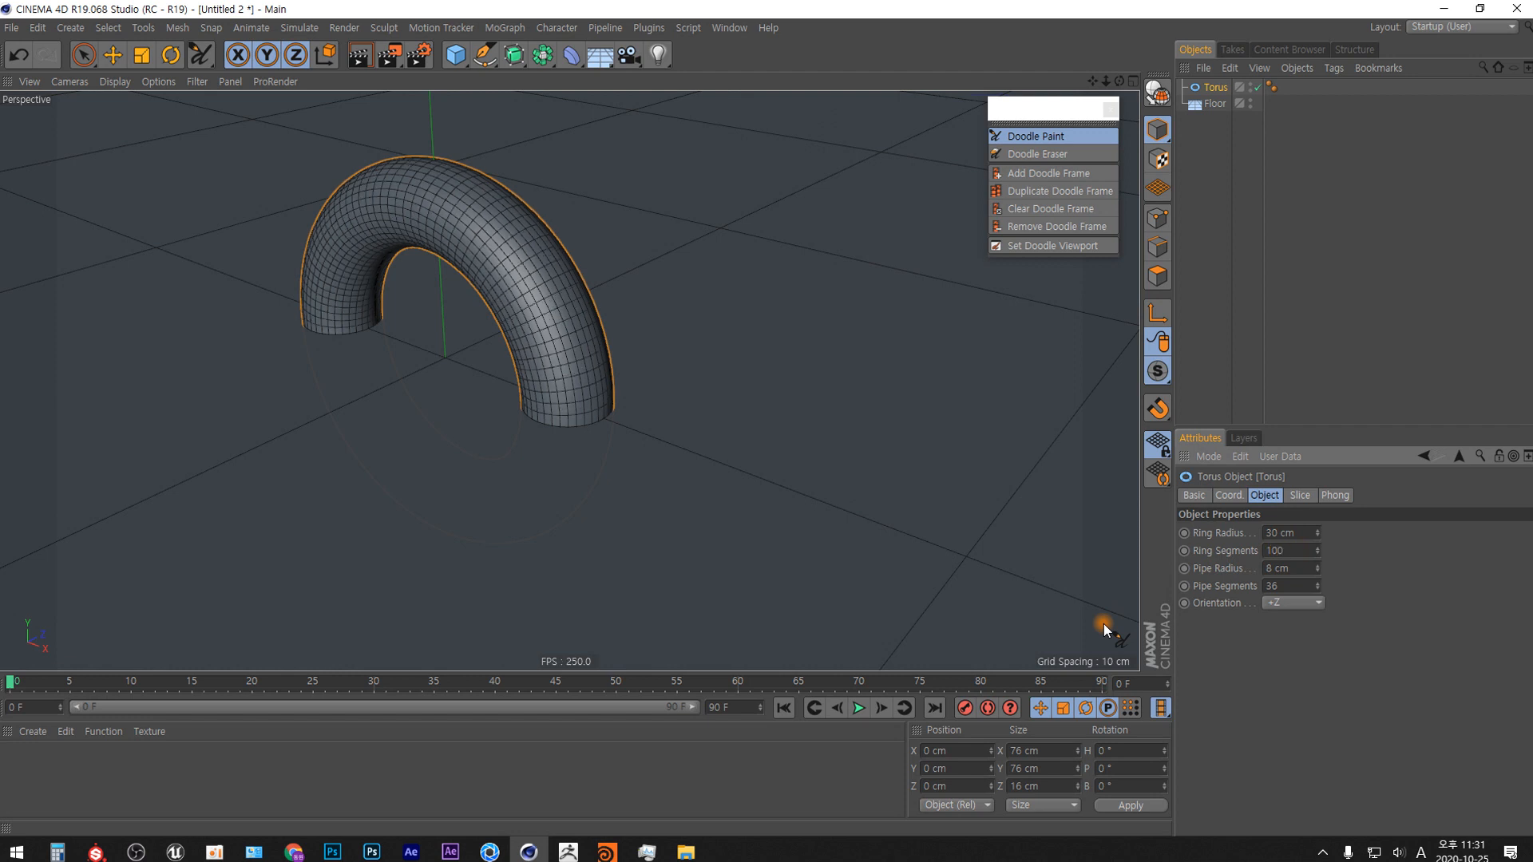
pyautogui.write('144')
pyautogui.press('Return')
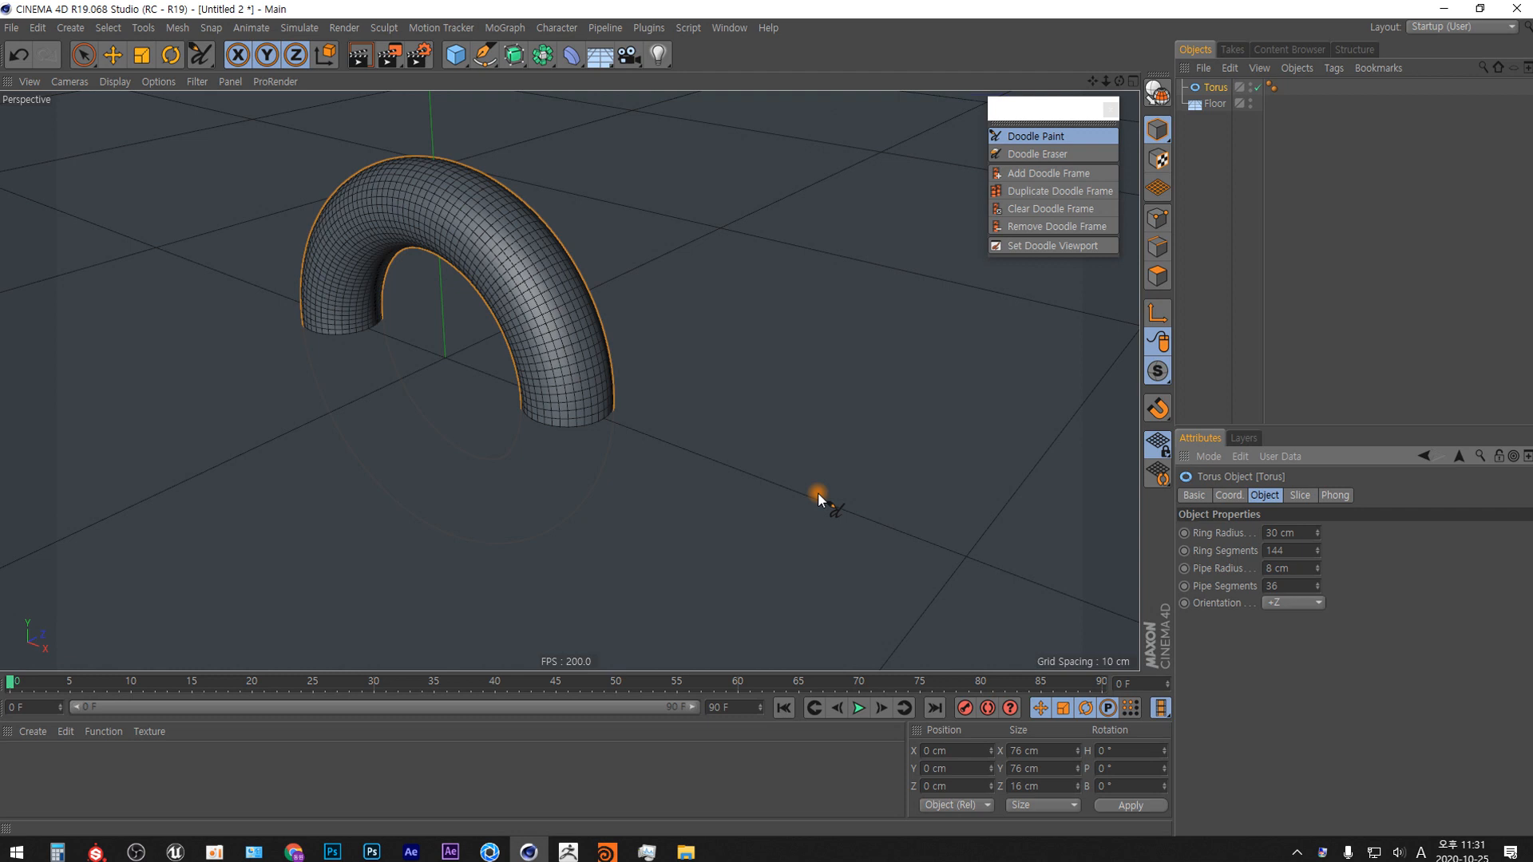
# Set the torus's ring segments to 24.
pyautogui.click(1287, 550)
pyautogui.click(1294, 550)
pyautogui.write('24')
pyautogui.press('Return')
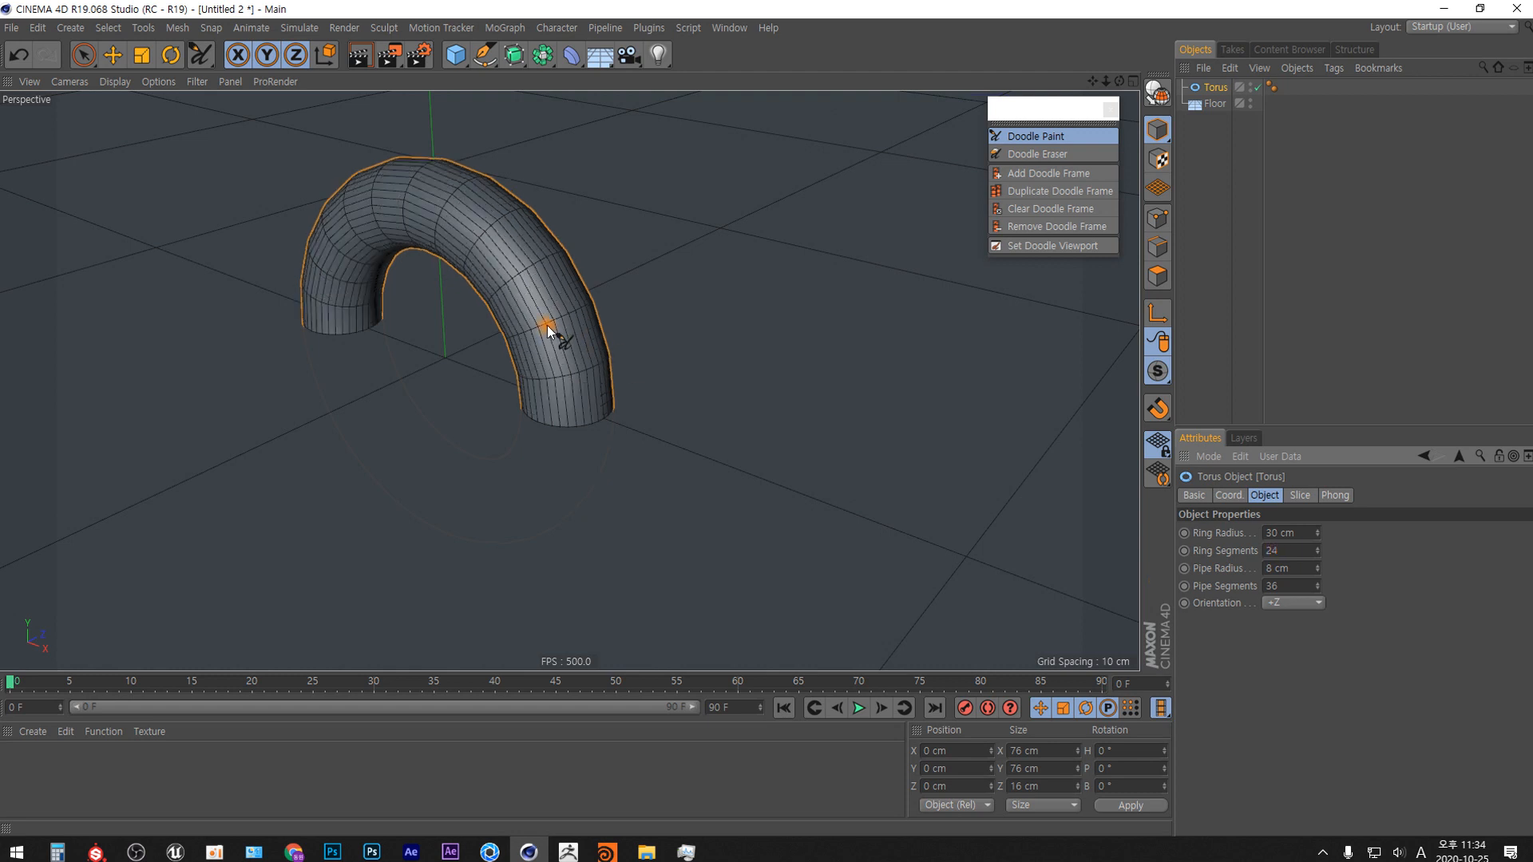
# Sketch a narrow slanted rectangle beside the torus with Doodle Paint and delete the resulting doodle object.
pyautogui.moveTo(647, 302); pyautogui.dragTo(673, 372)
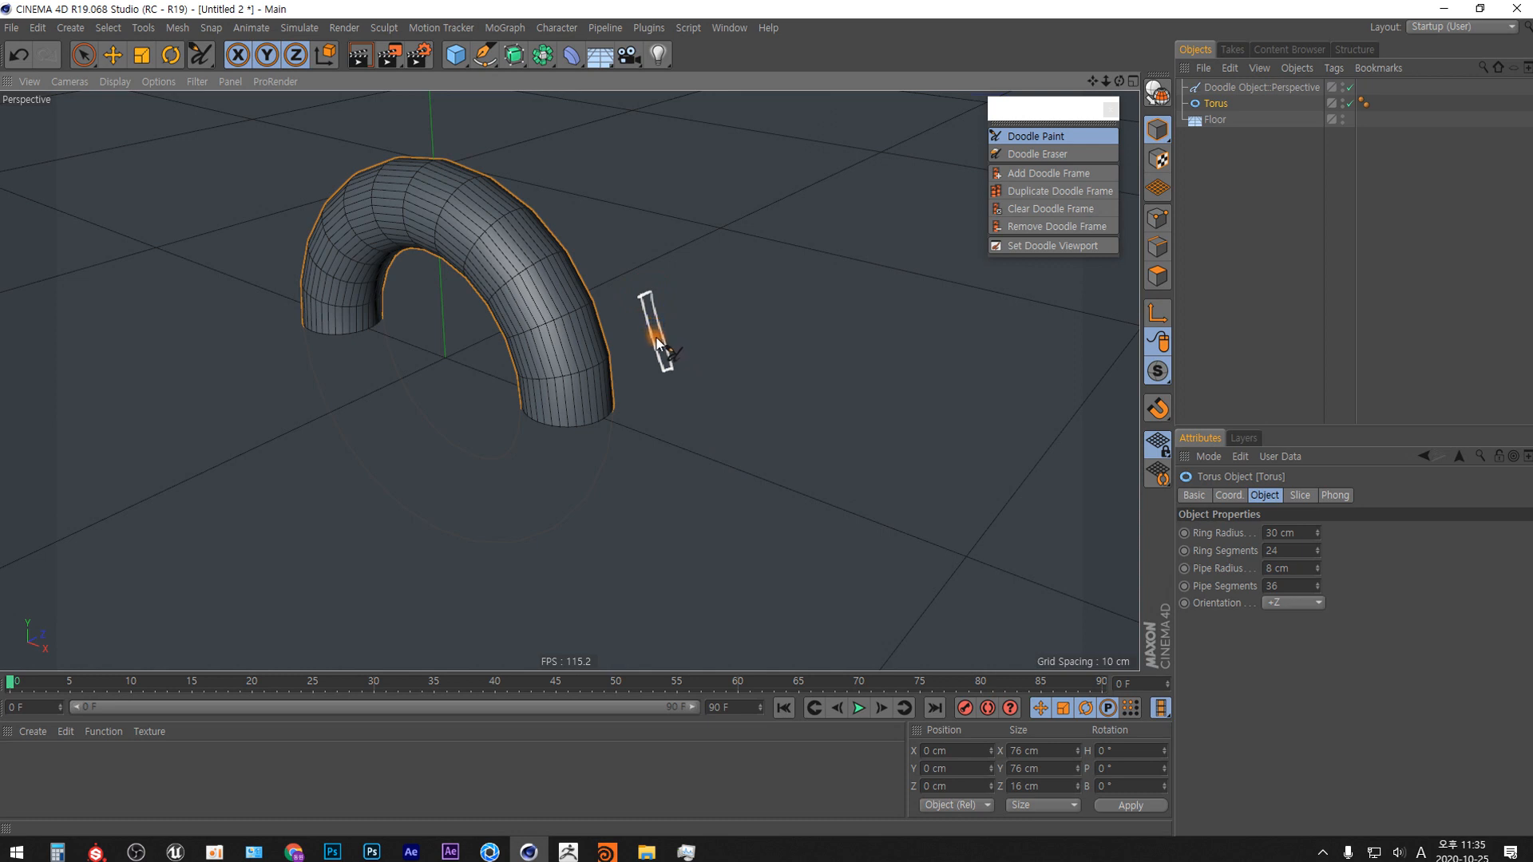
pyautogui.click(1256, 87)
pyautogui.press('Delete')
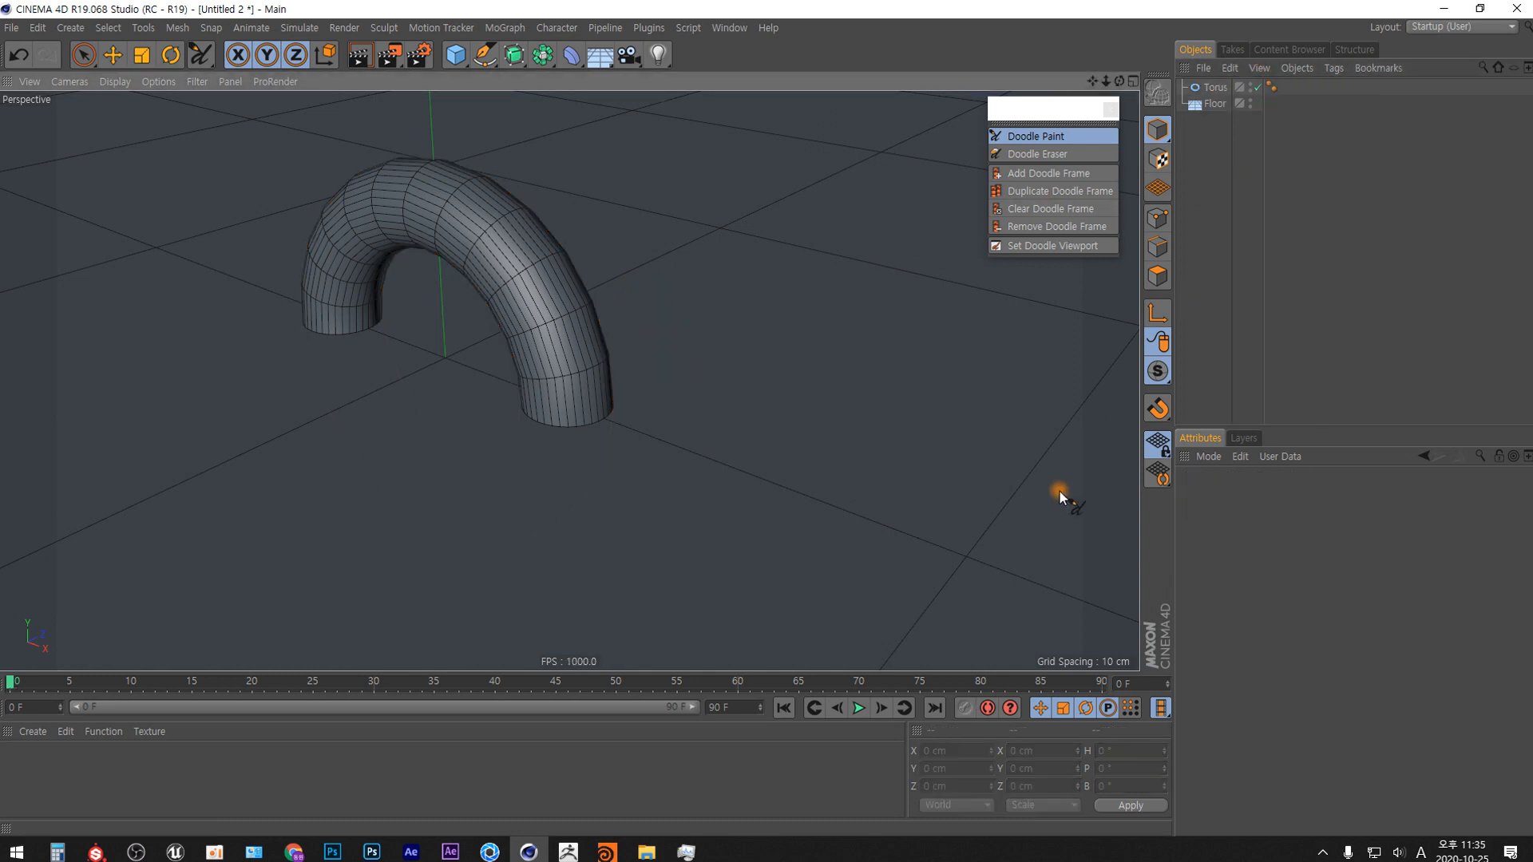
# Set the torus's ring segments to 144.
pyautogui.click(1216, 87)
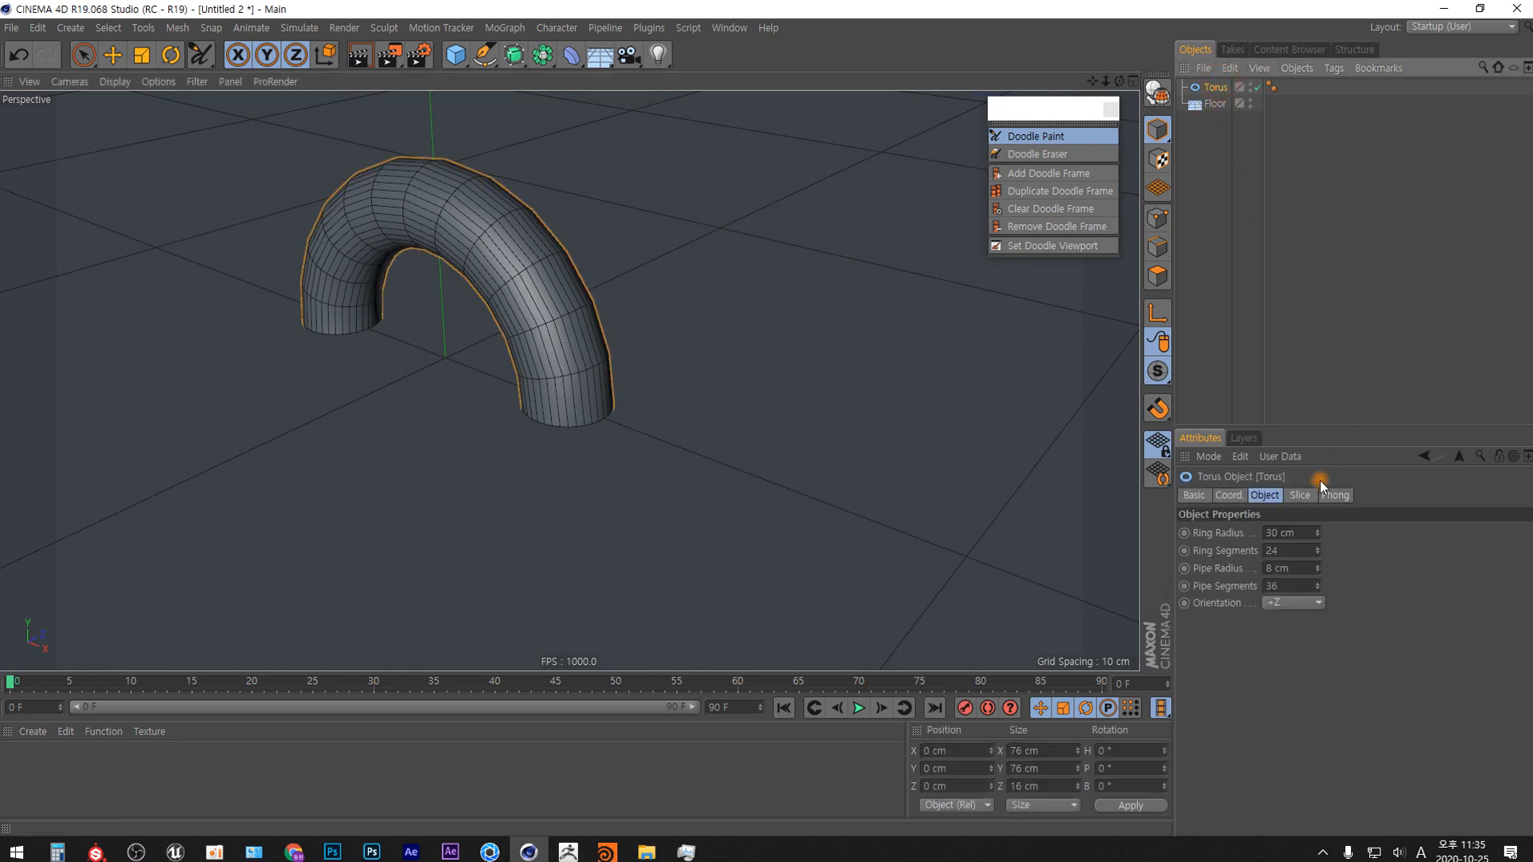
pyautogui.click(1290, 551)
pyautogui.write('144')
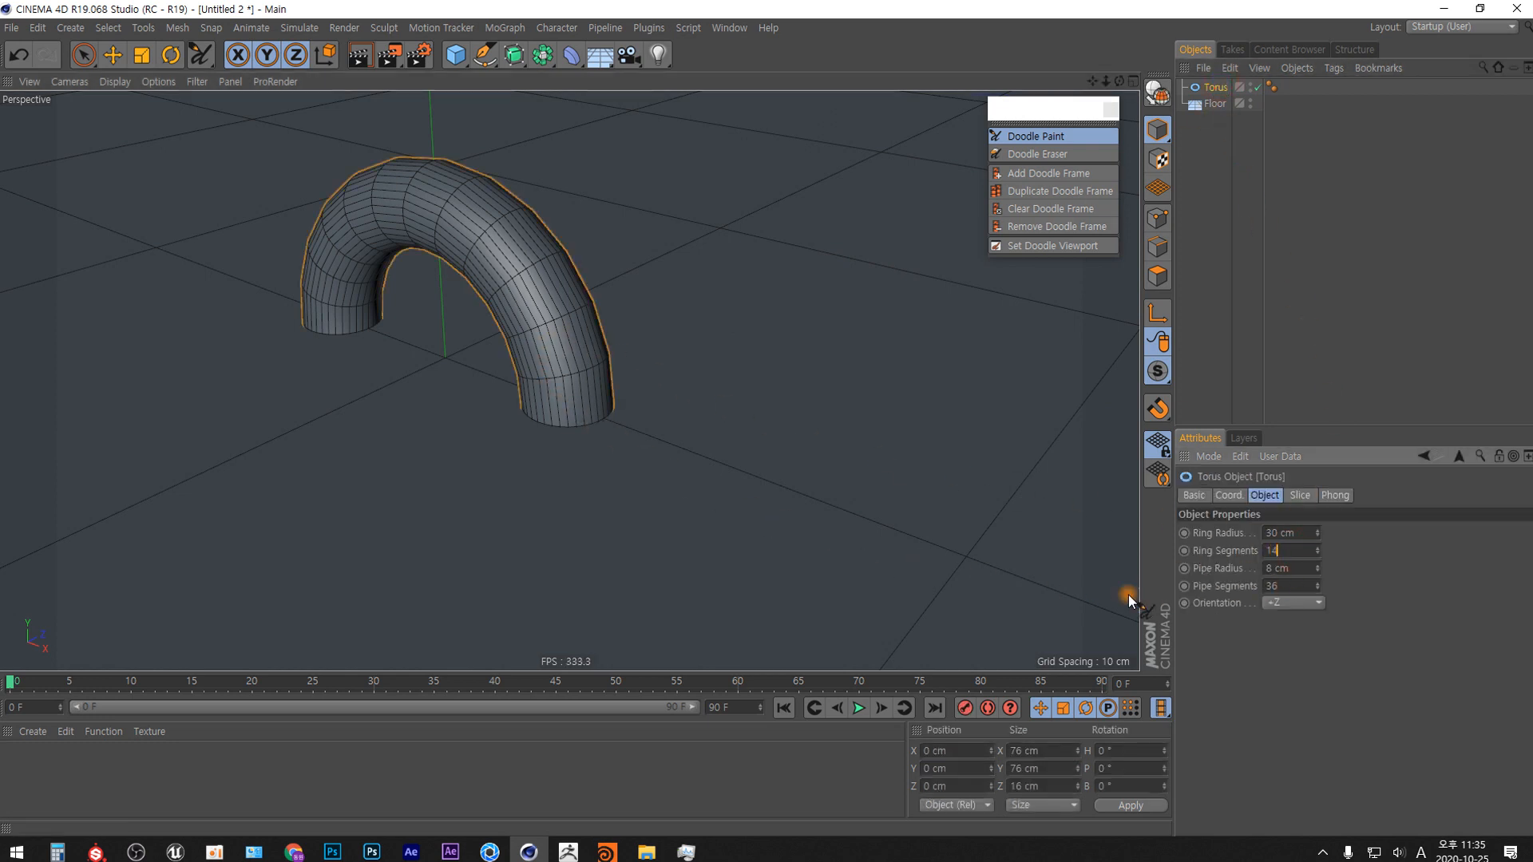
pyautogui.press('Return')
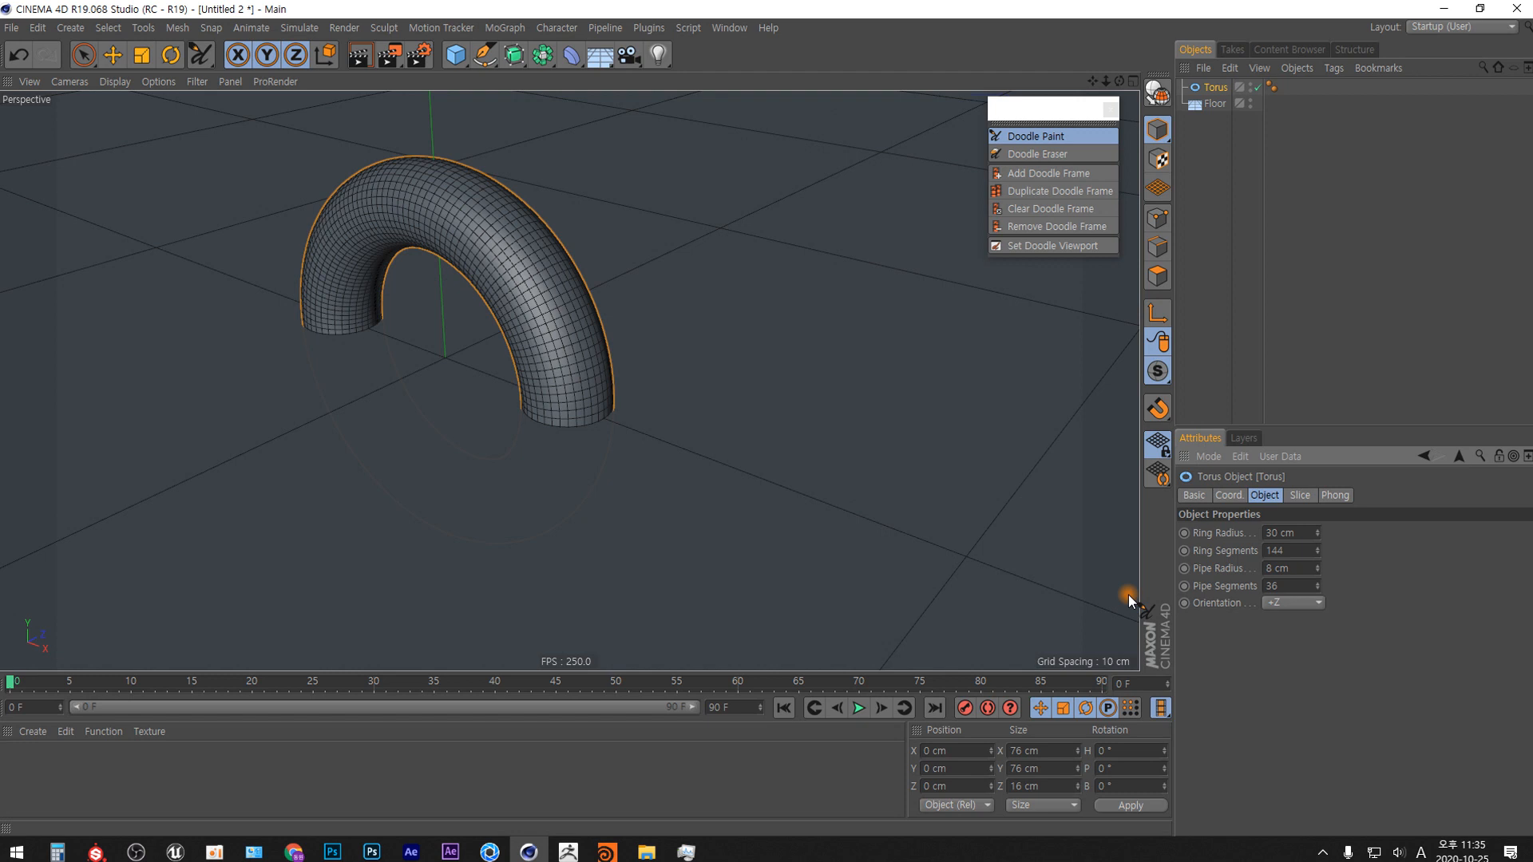
# Switch to the four-view layout and display the Front view in Gouraud Shading.
pyautogui.click(1133, 81)
pyautogui.scroll(8, 879, 448)
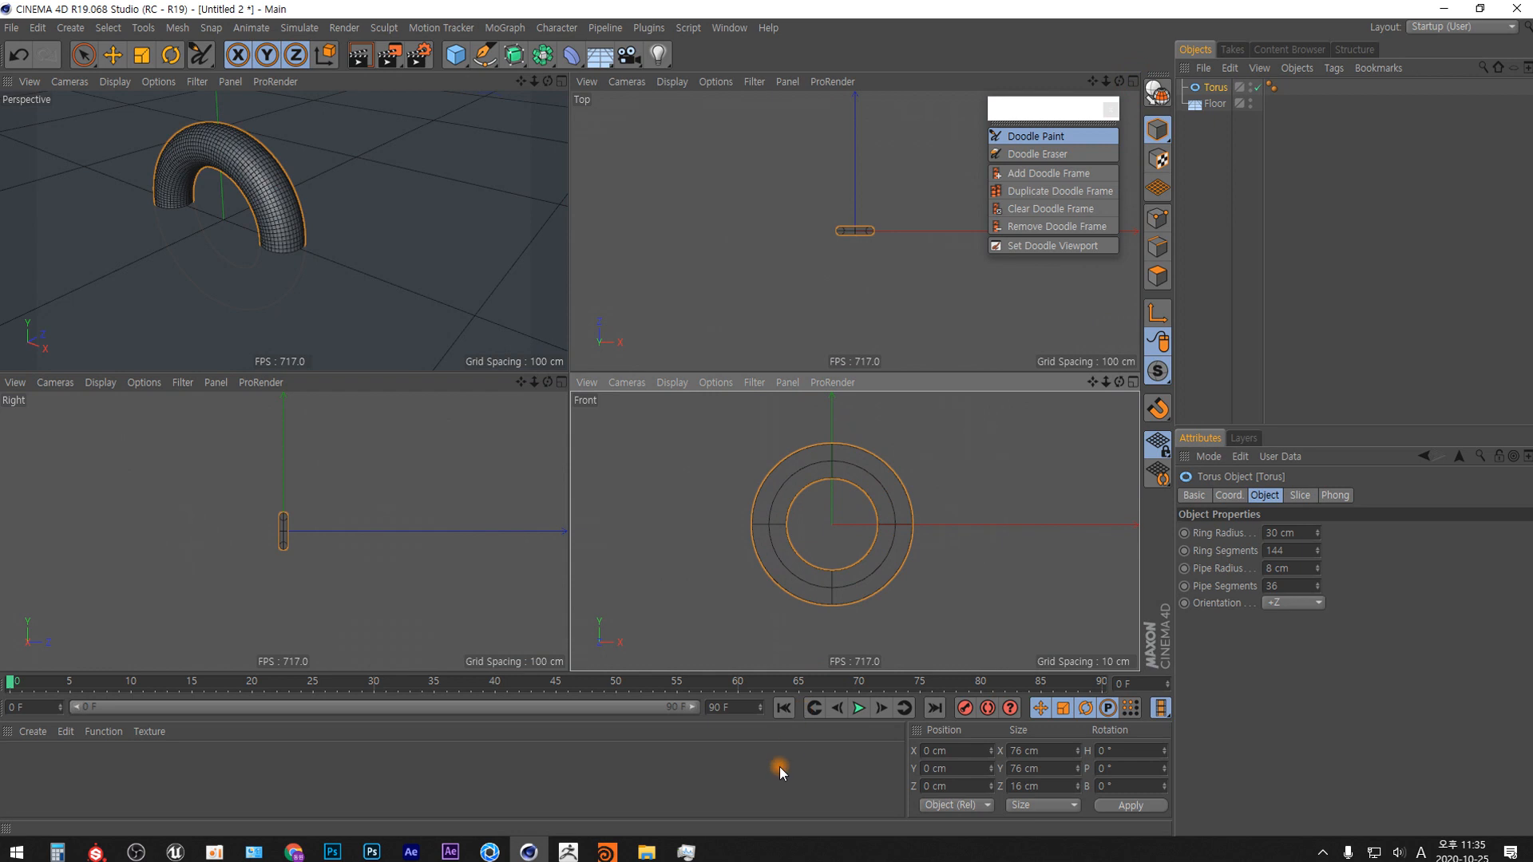
pyautogui.press('n')
pyautogui.press('a')
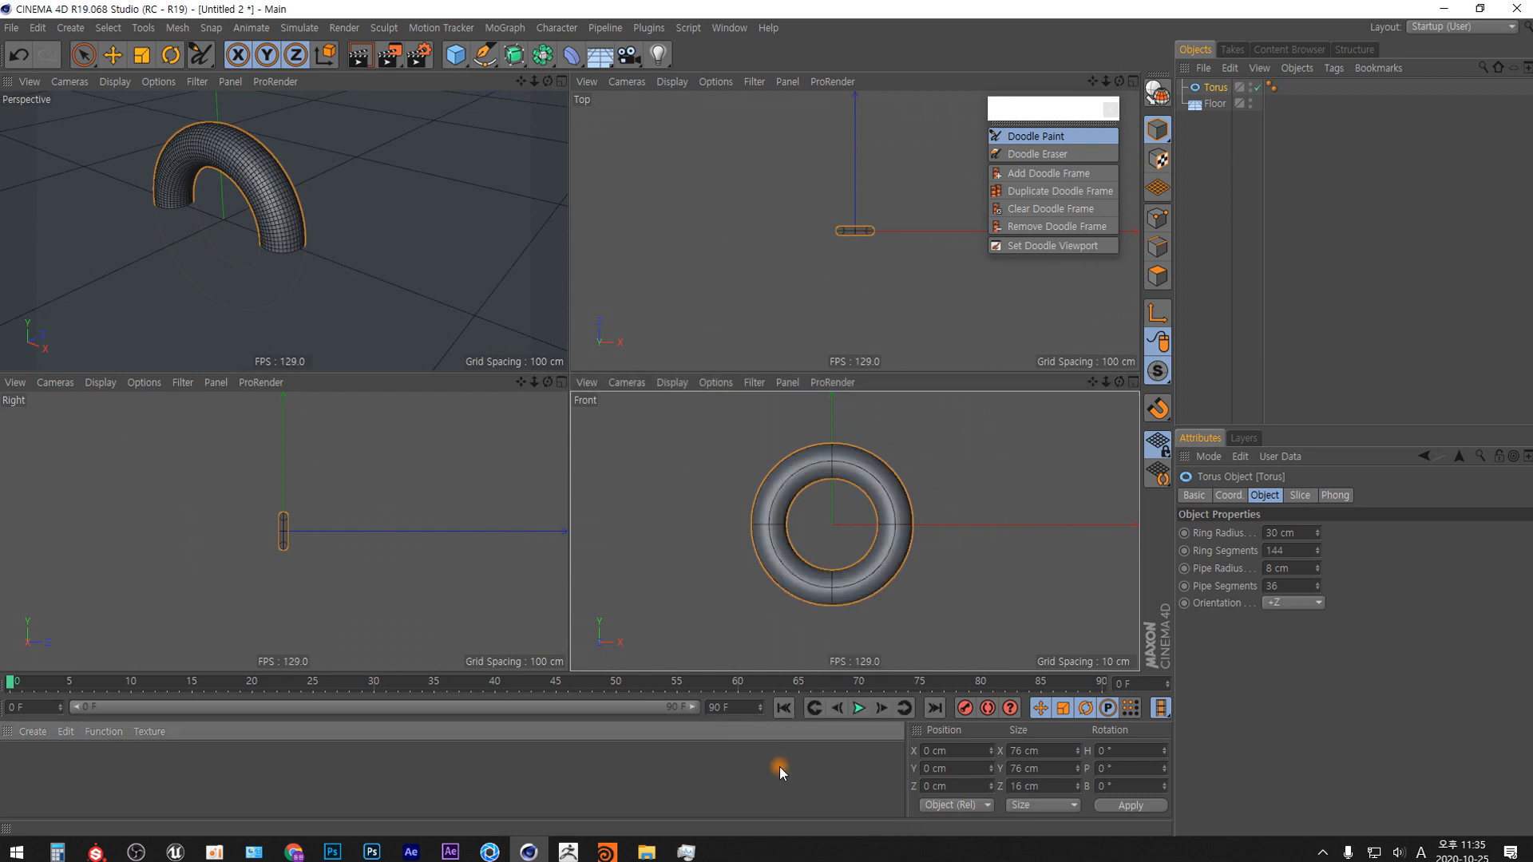
# Add a Squash & Stretch deformer as a child of the torus and enlarge the attributes area to show all its properties.
pyautogui.click(571, 54)
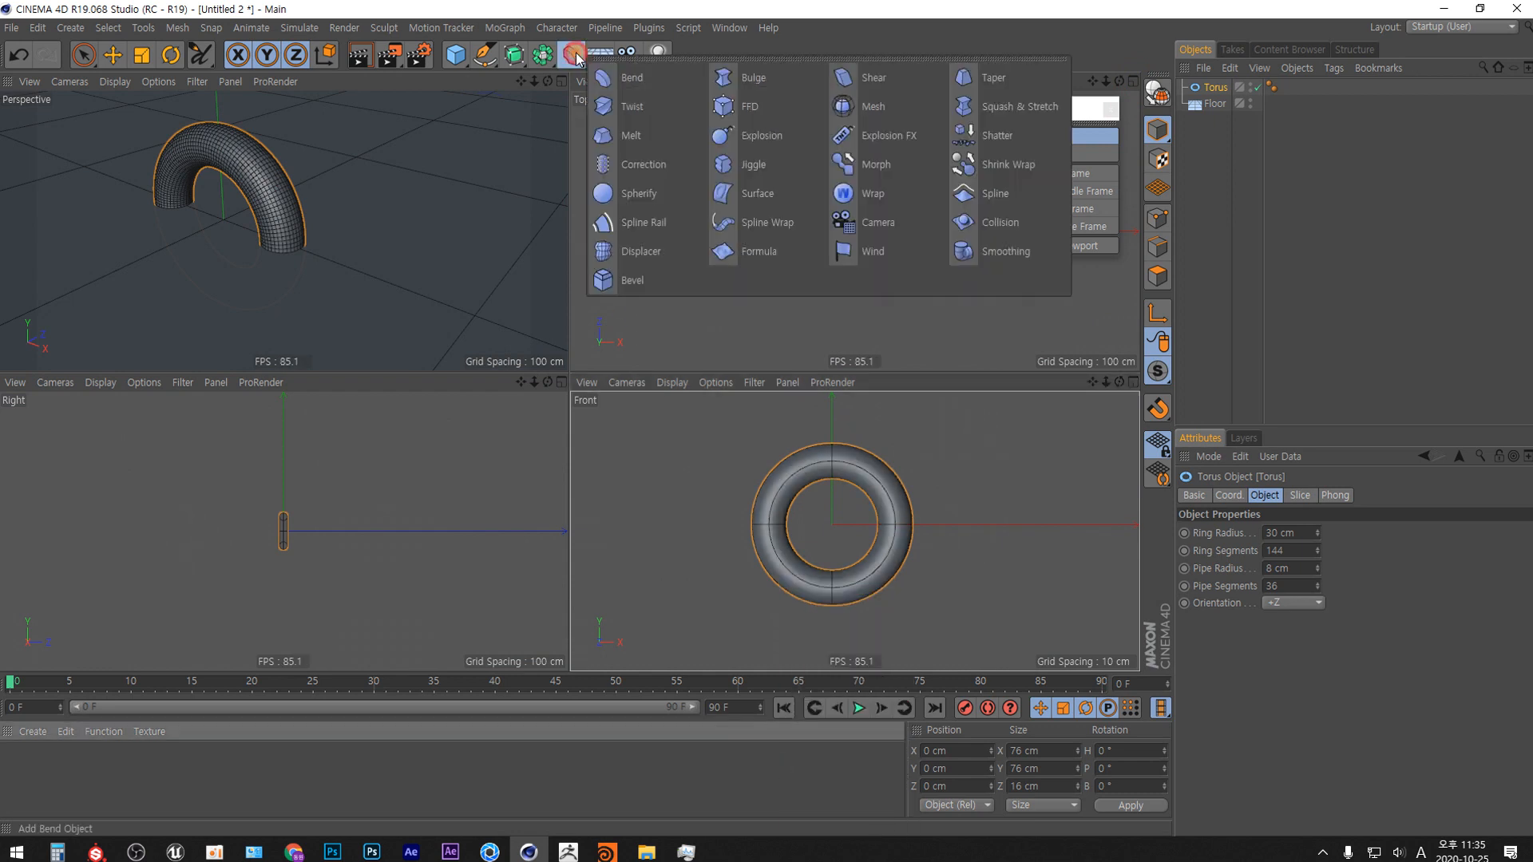
pyautogui.click(565, 259)
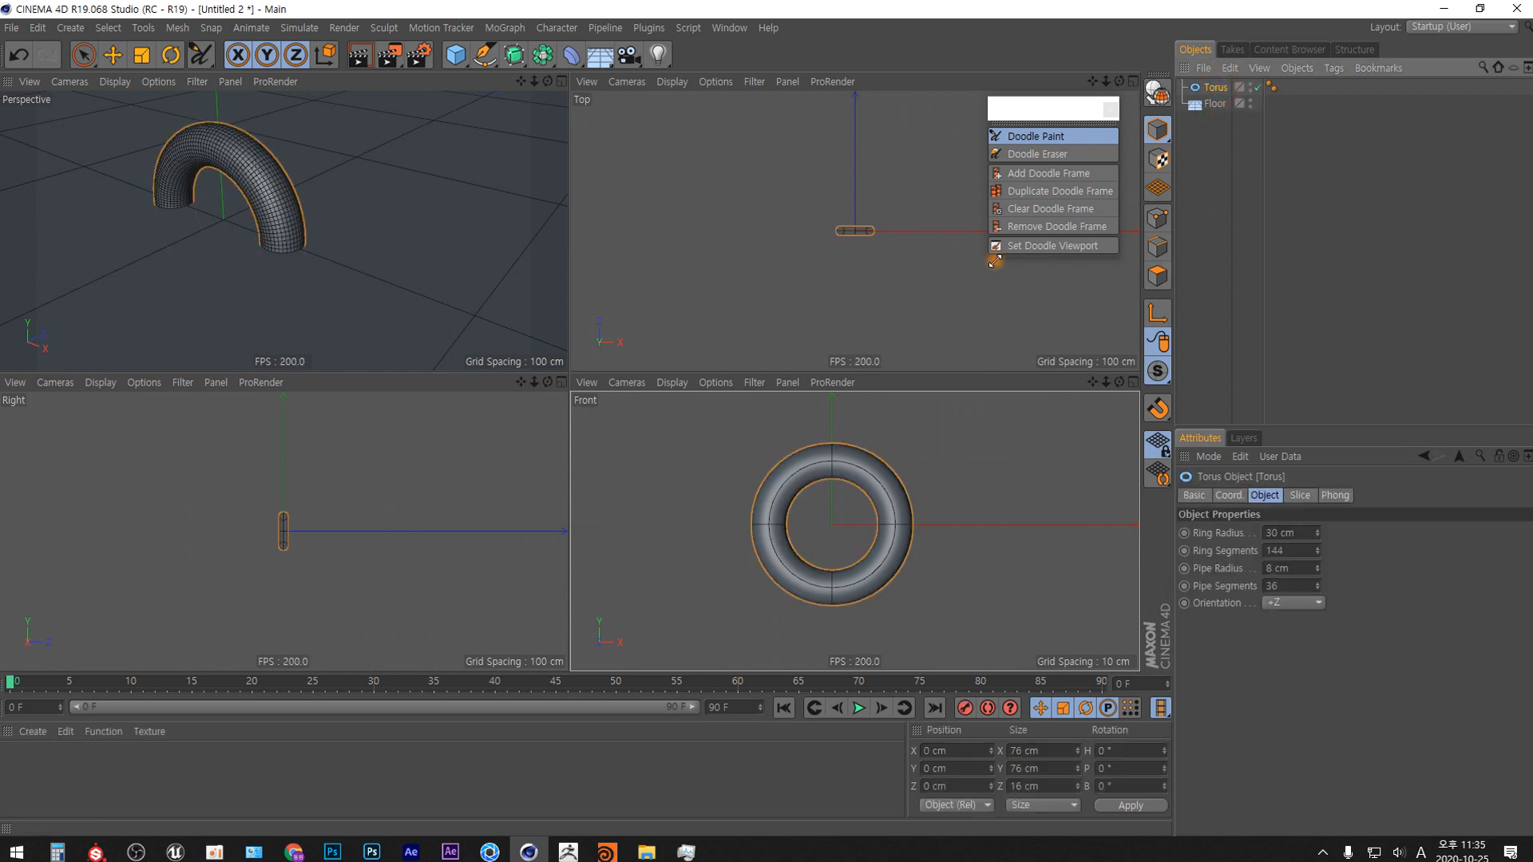
pyautogui.click(572, 55)
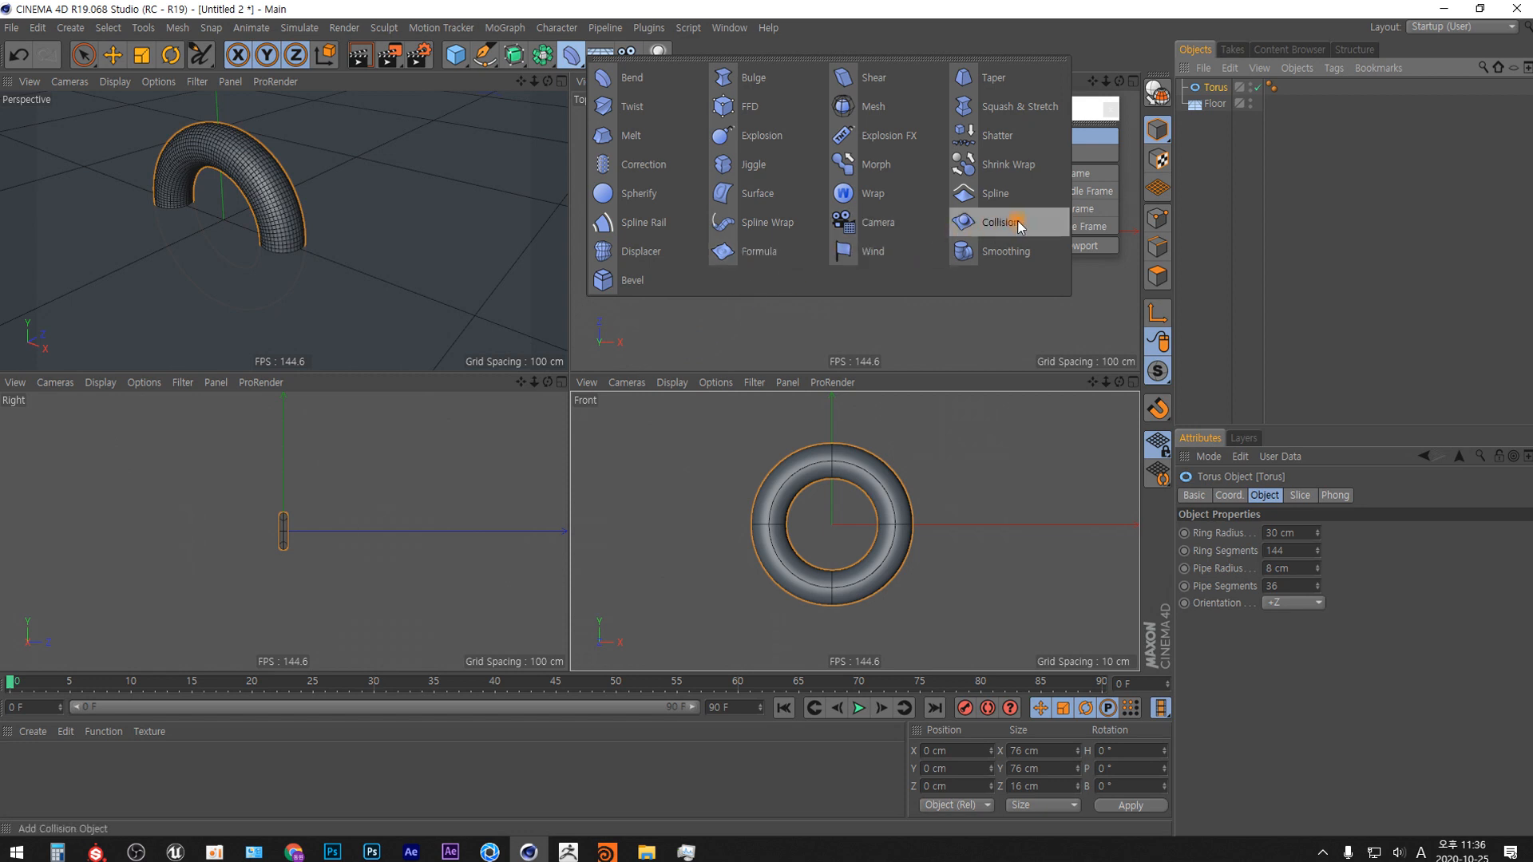
pyautogui.click(1054, 110)
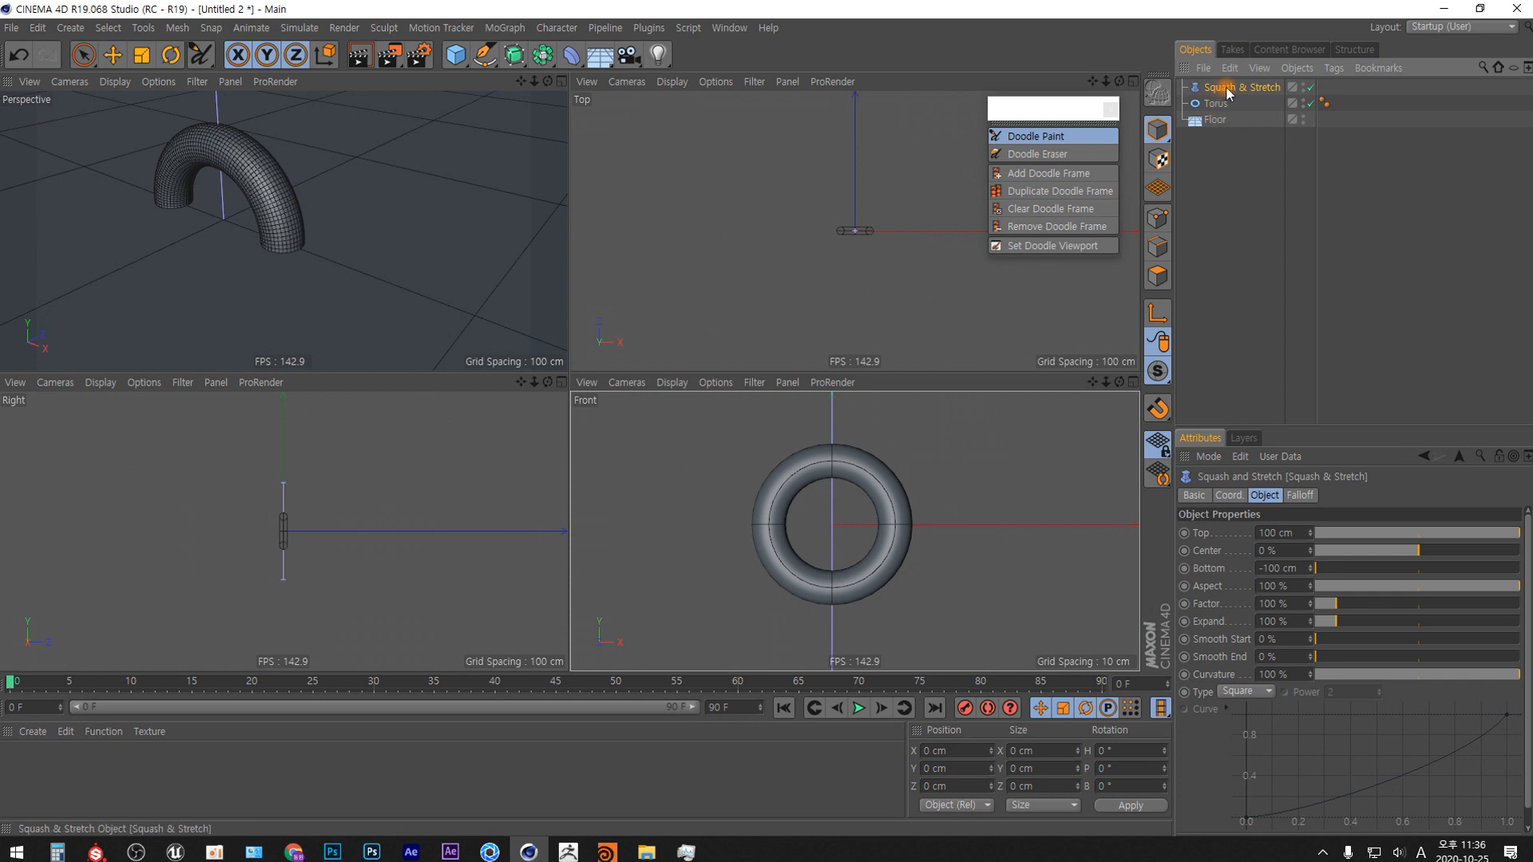
pyautogui.moveTo(1222, 88); pyautogui.dragTo(1220, 106)
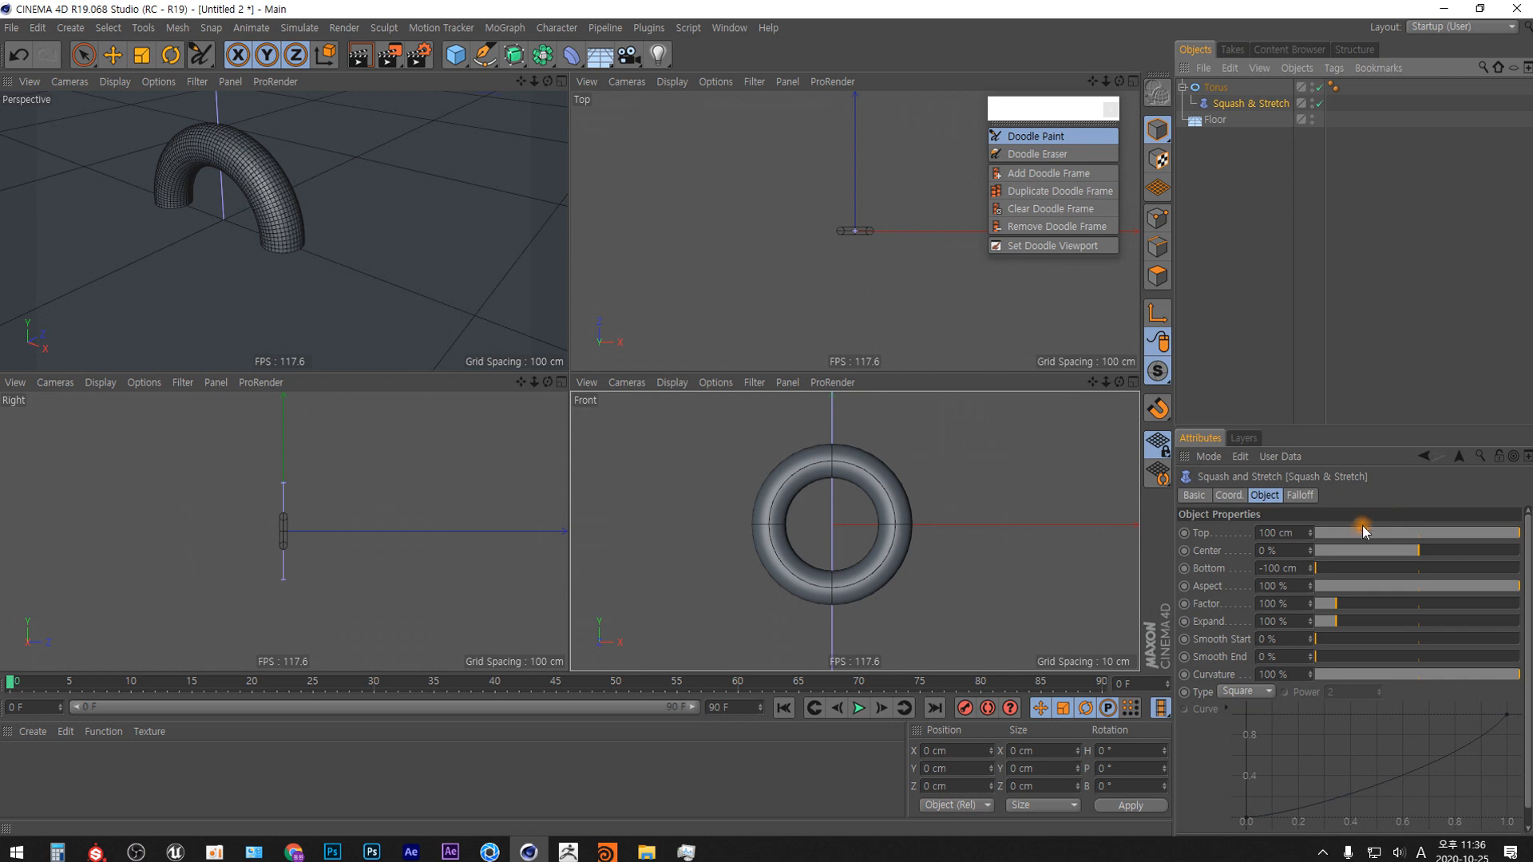
pyautogui.moveTo(1345, 428); pyautogui.dragTo(1308, 244)
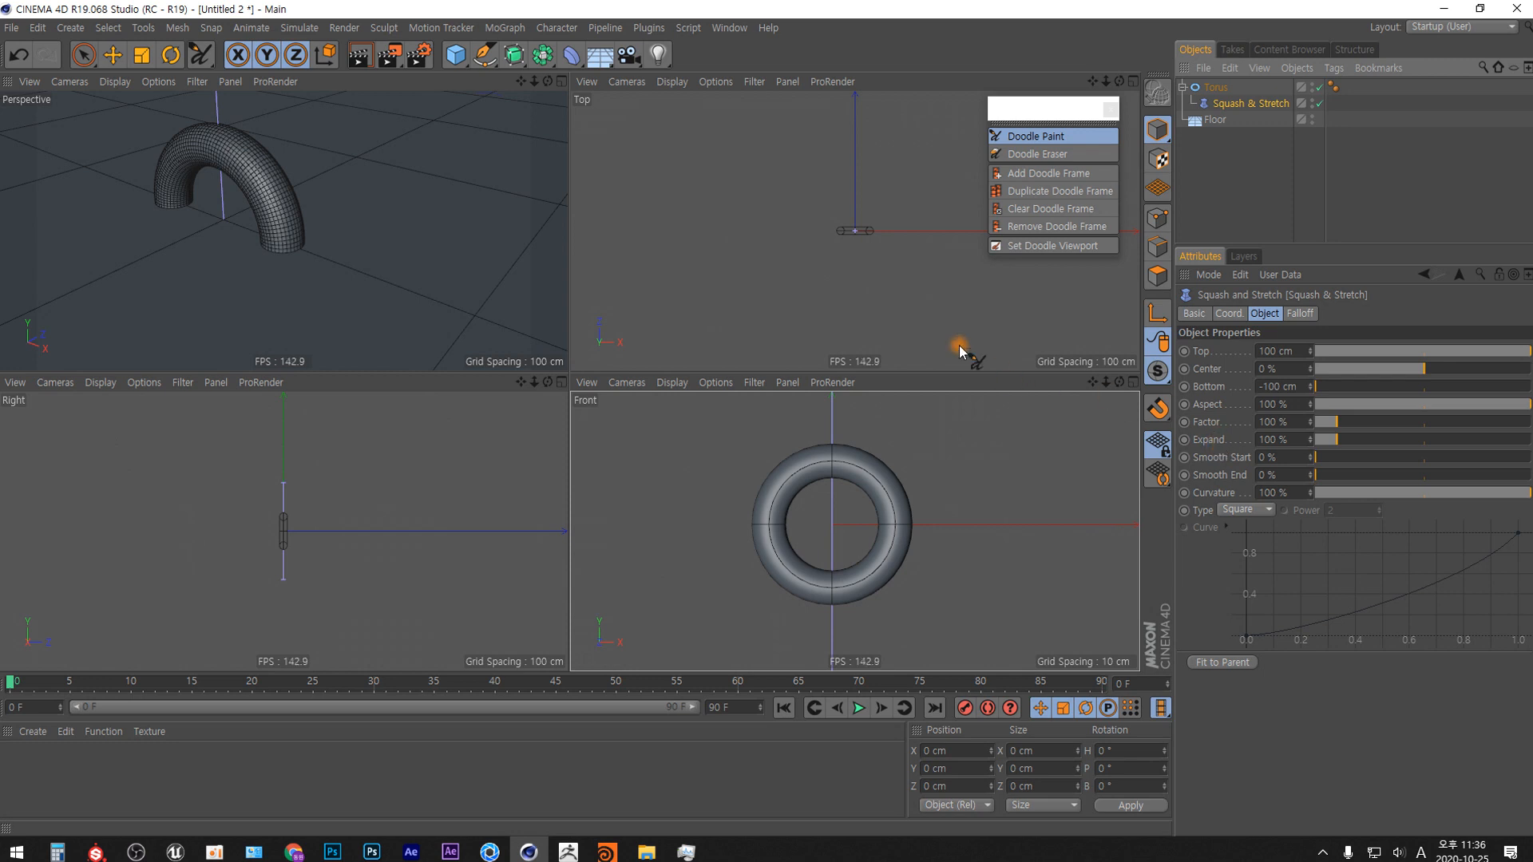
# Try the deformer's Top at 41 cm and Aspect at 157 %, and reset both to their defaults.
pyautogui.scroll(10, 861, 240)
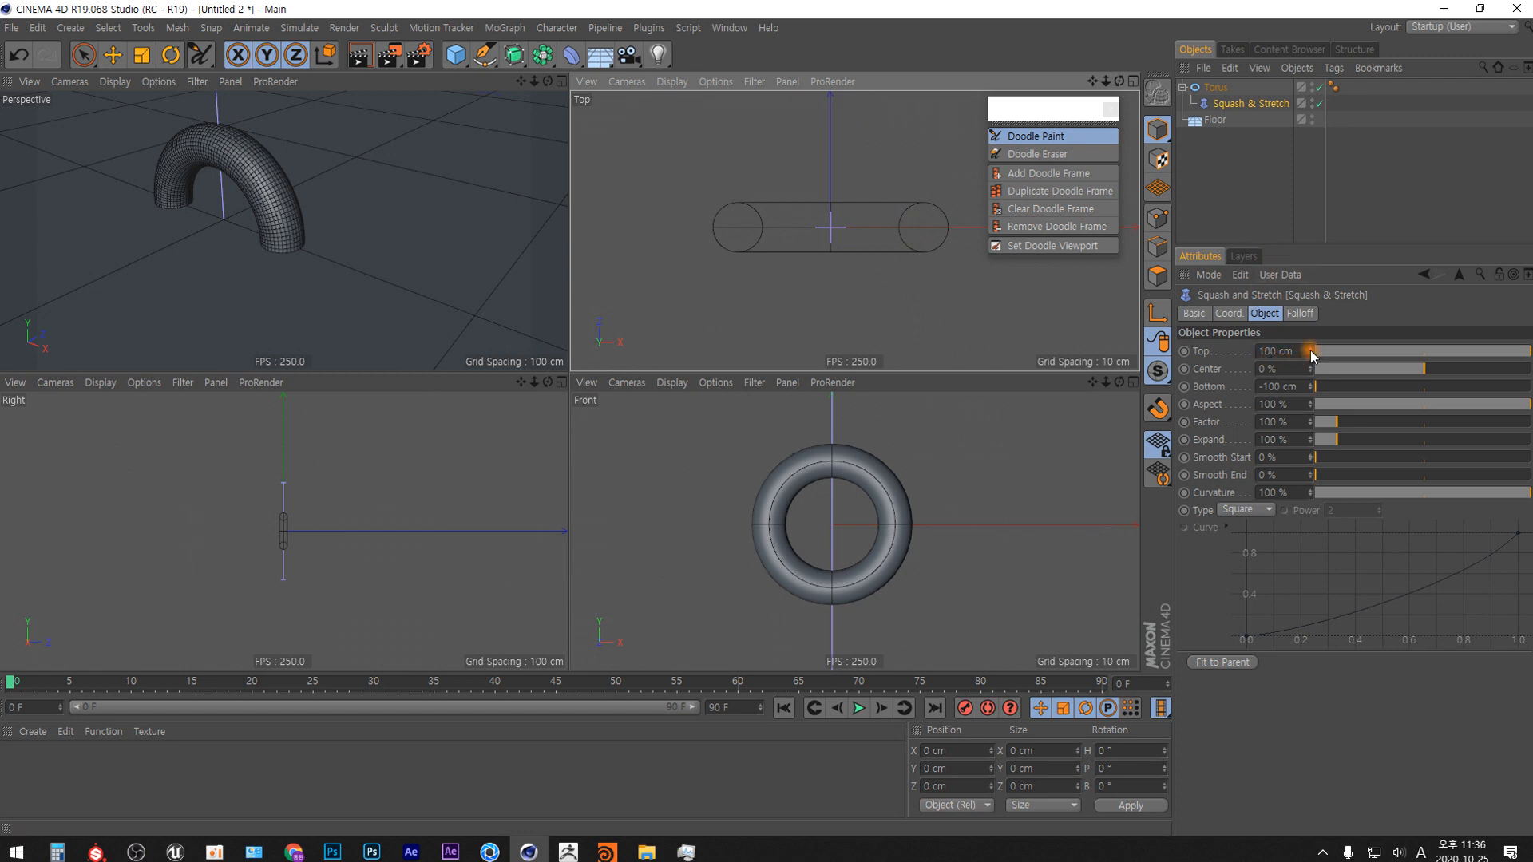
pyautogui.moveTo(1312, 354); pyautogui.dragTo(1310, 397)
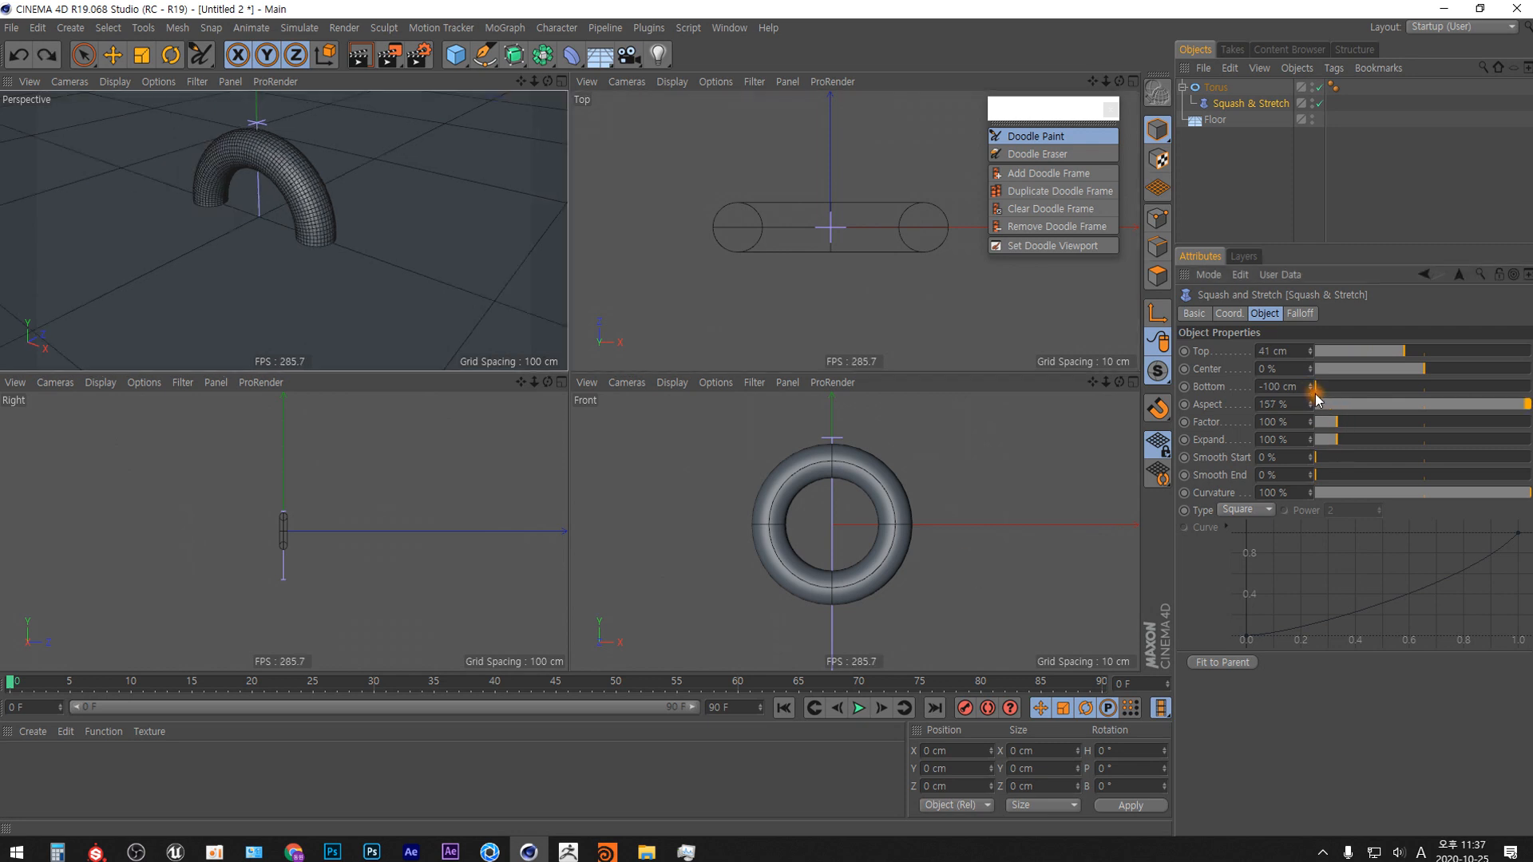
pyautogui.rightClick(1310, 404)
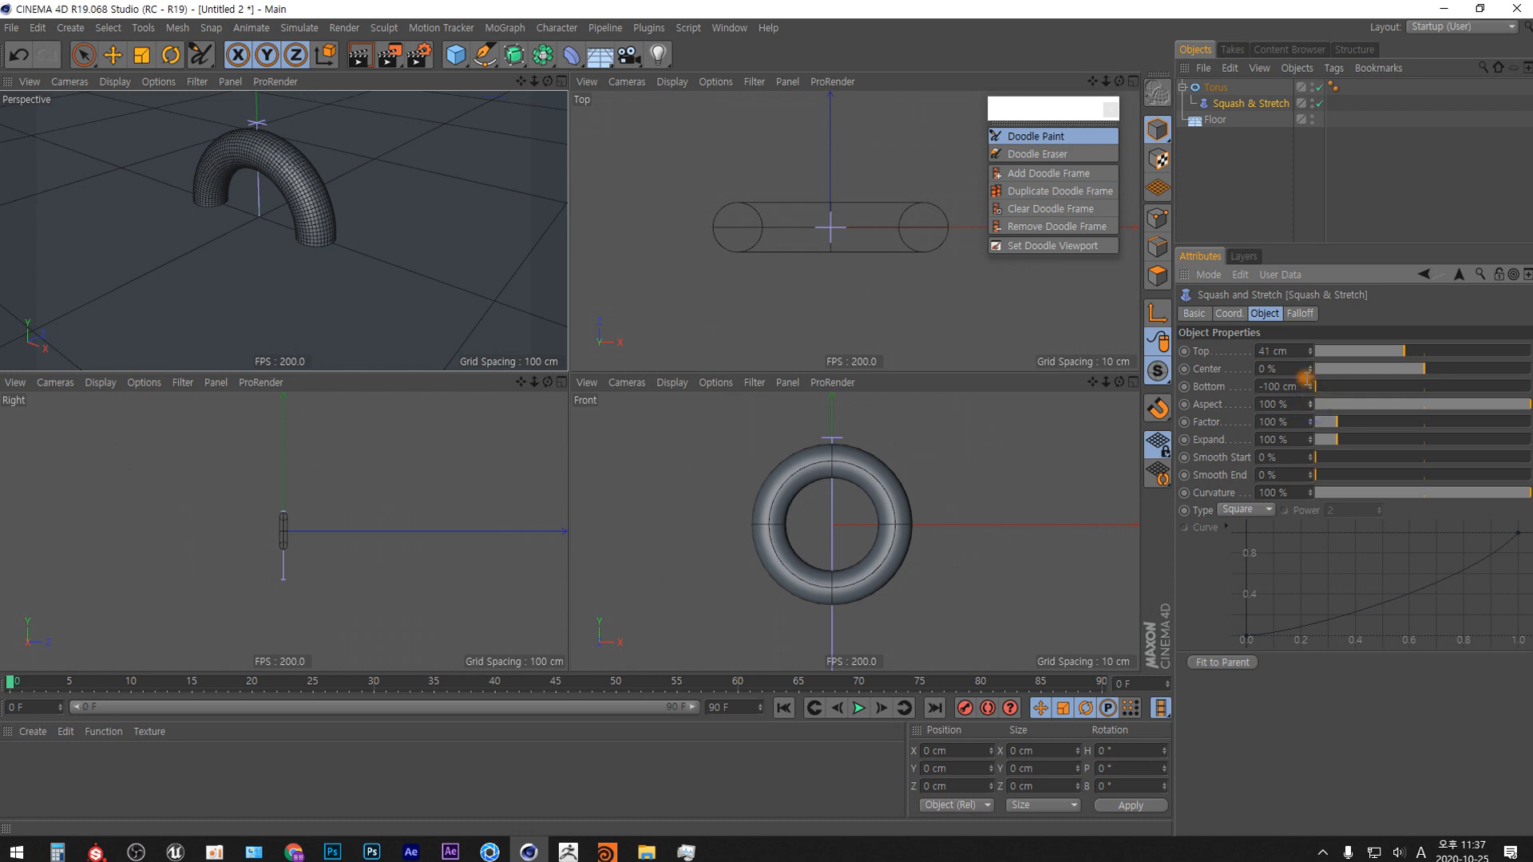
pyautogui.rightClick(1312, 352)
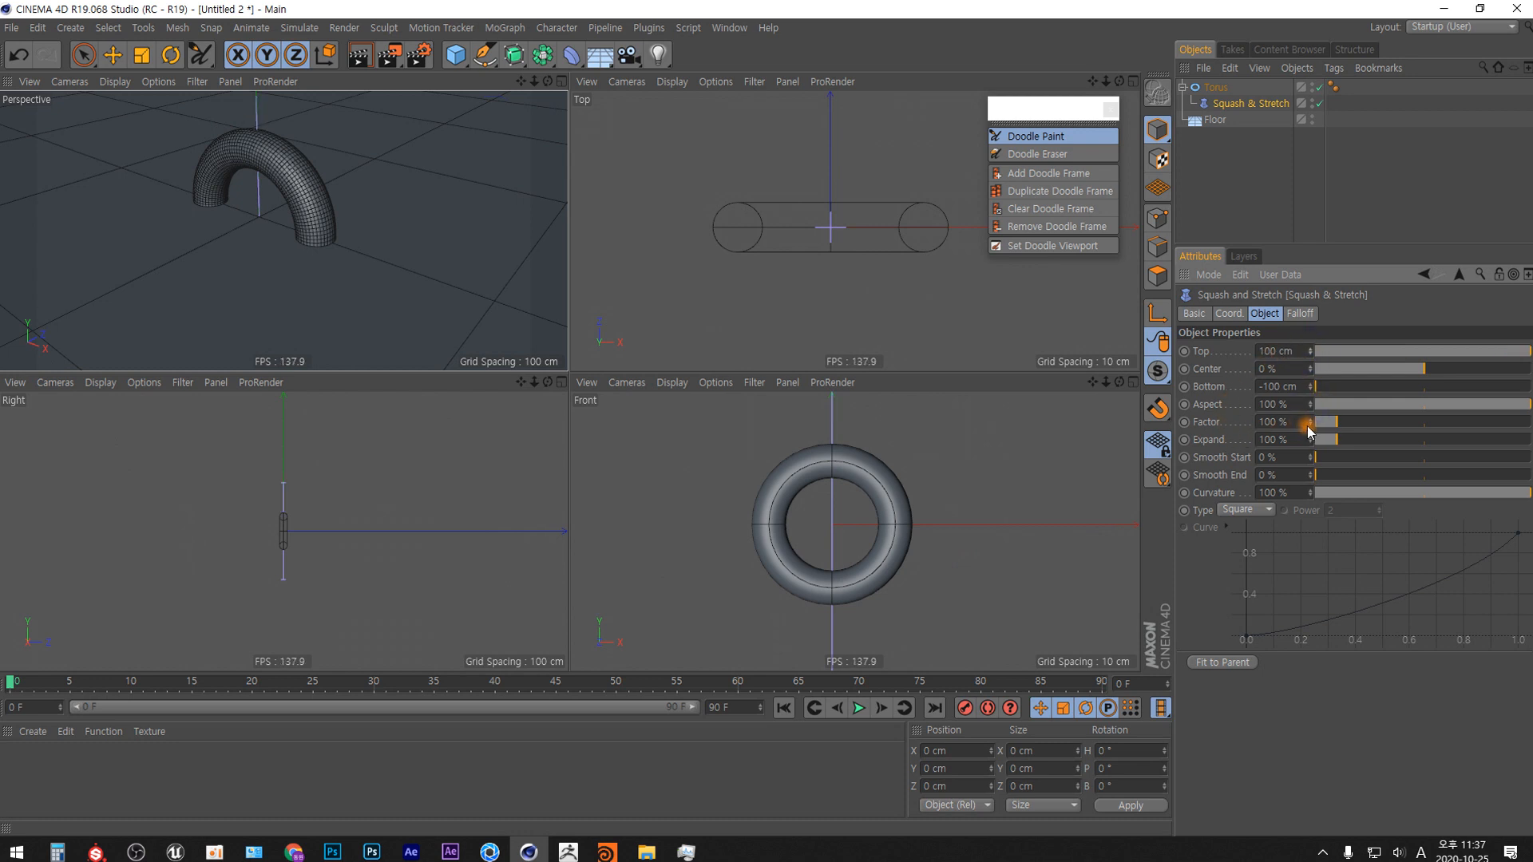
# Set the Squash & Stretch deformer's Top to 0 cm, Factor to 143 % and Bottom to -15 cm.
pyautogui.moveTo(1310, 423)
pyautogui.mouseDown()
pyautogui.moveTo(1311, 364)
pyautogui.moveTo(1302, 423)
pyautogui.mouseUp()
pyautogui.moveTo(1300, 427); pyautogui.dragTo(1300, 438)
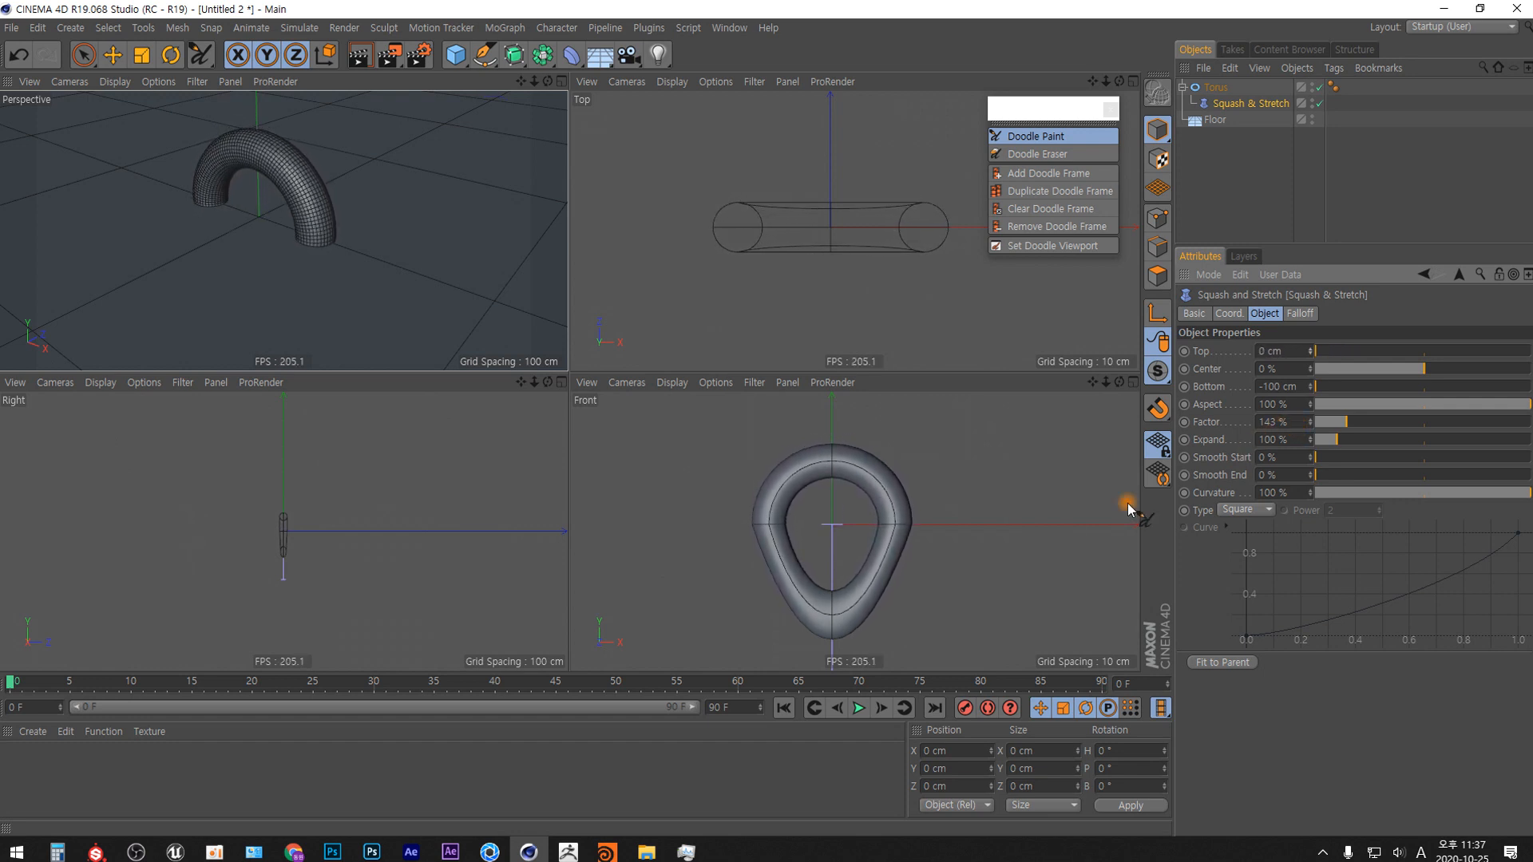
pyautogui.scroll(-5, 846, 489)
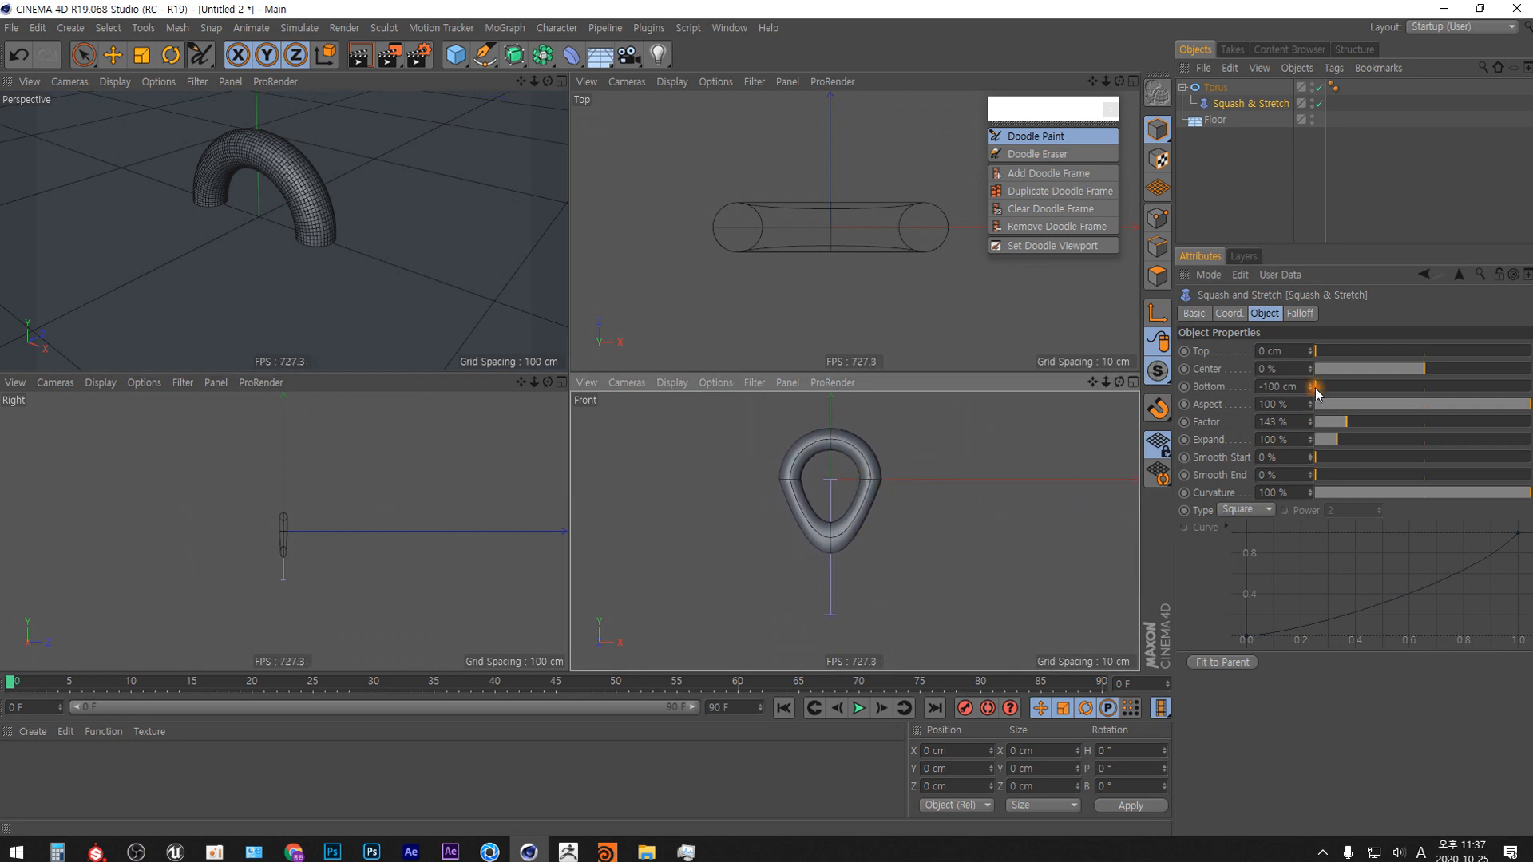
pyautogui.moveTo(1315, 388); pyautogui.dragTo(1329, 319)
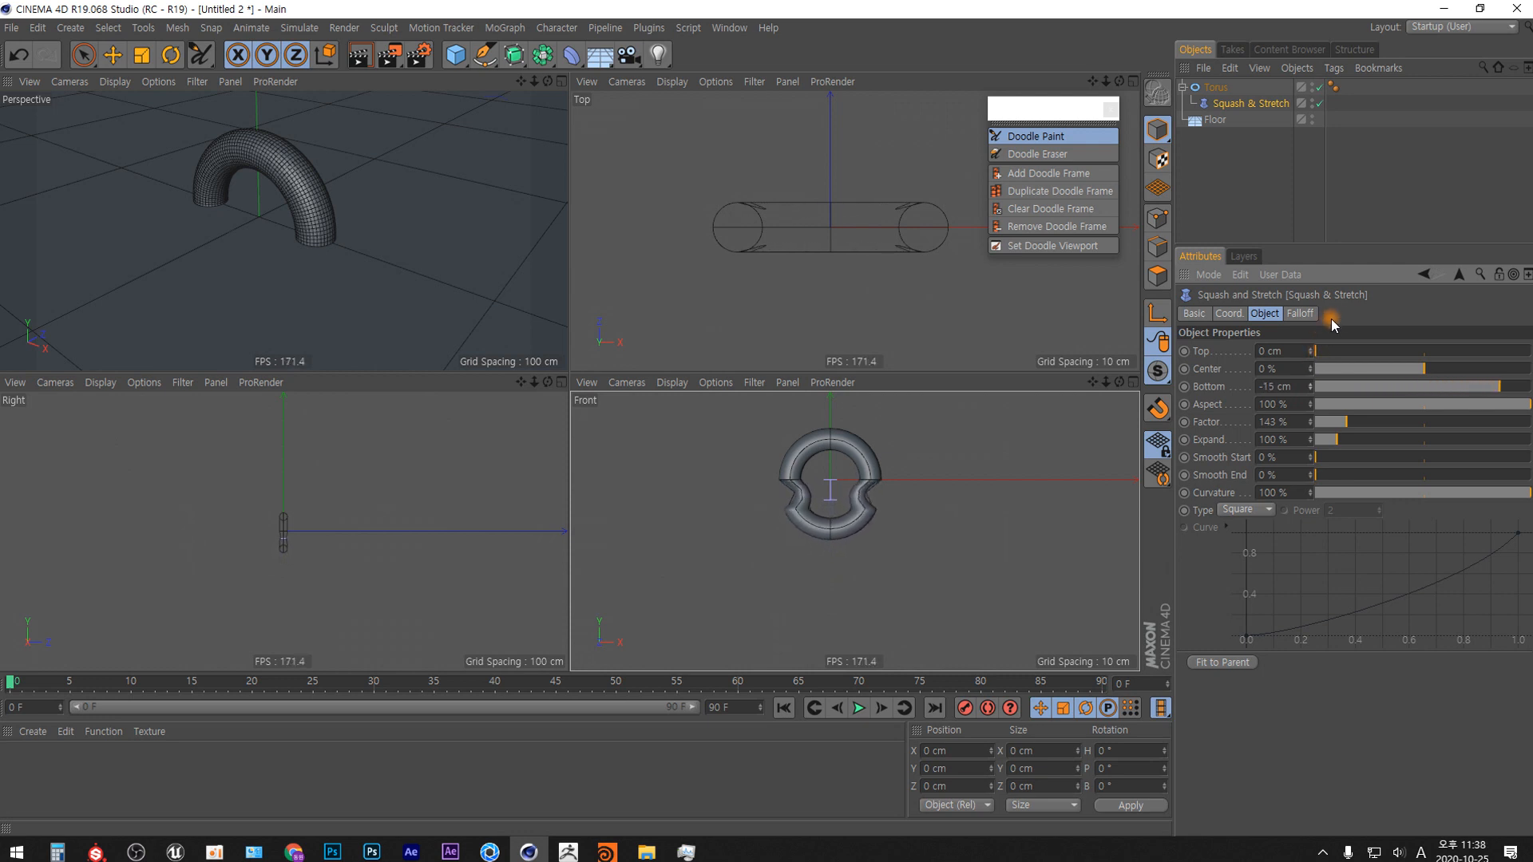
pyautogui.doubleClick(1269, 386)
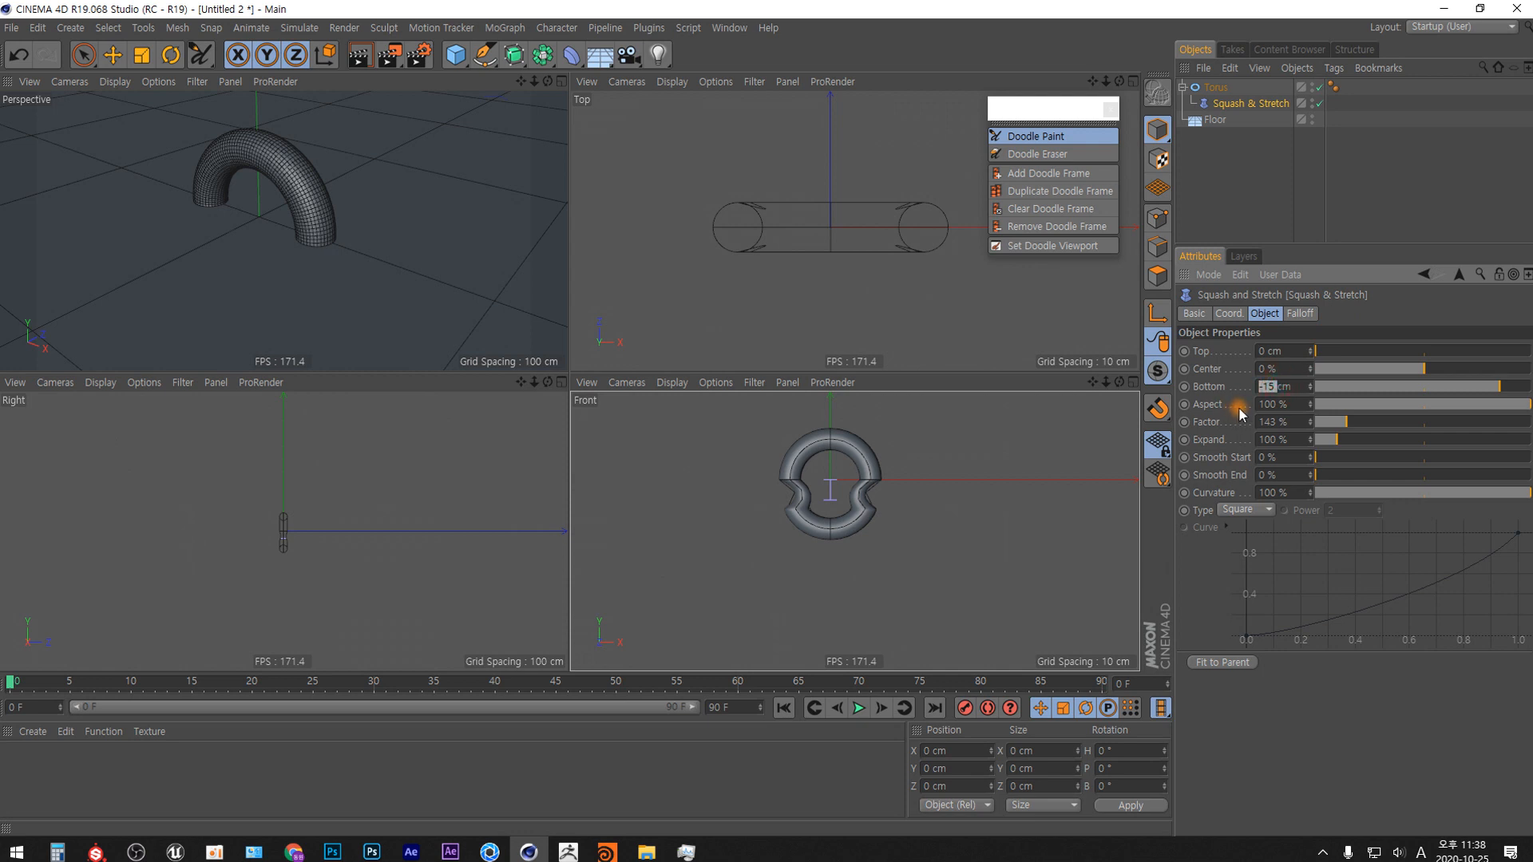
# Set the Squash & Stretch deformer's Top to 30 cm and Bottom to -30 cm.
pyautogui.click(1223, 90)
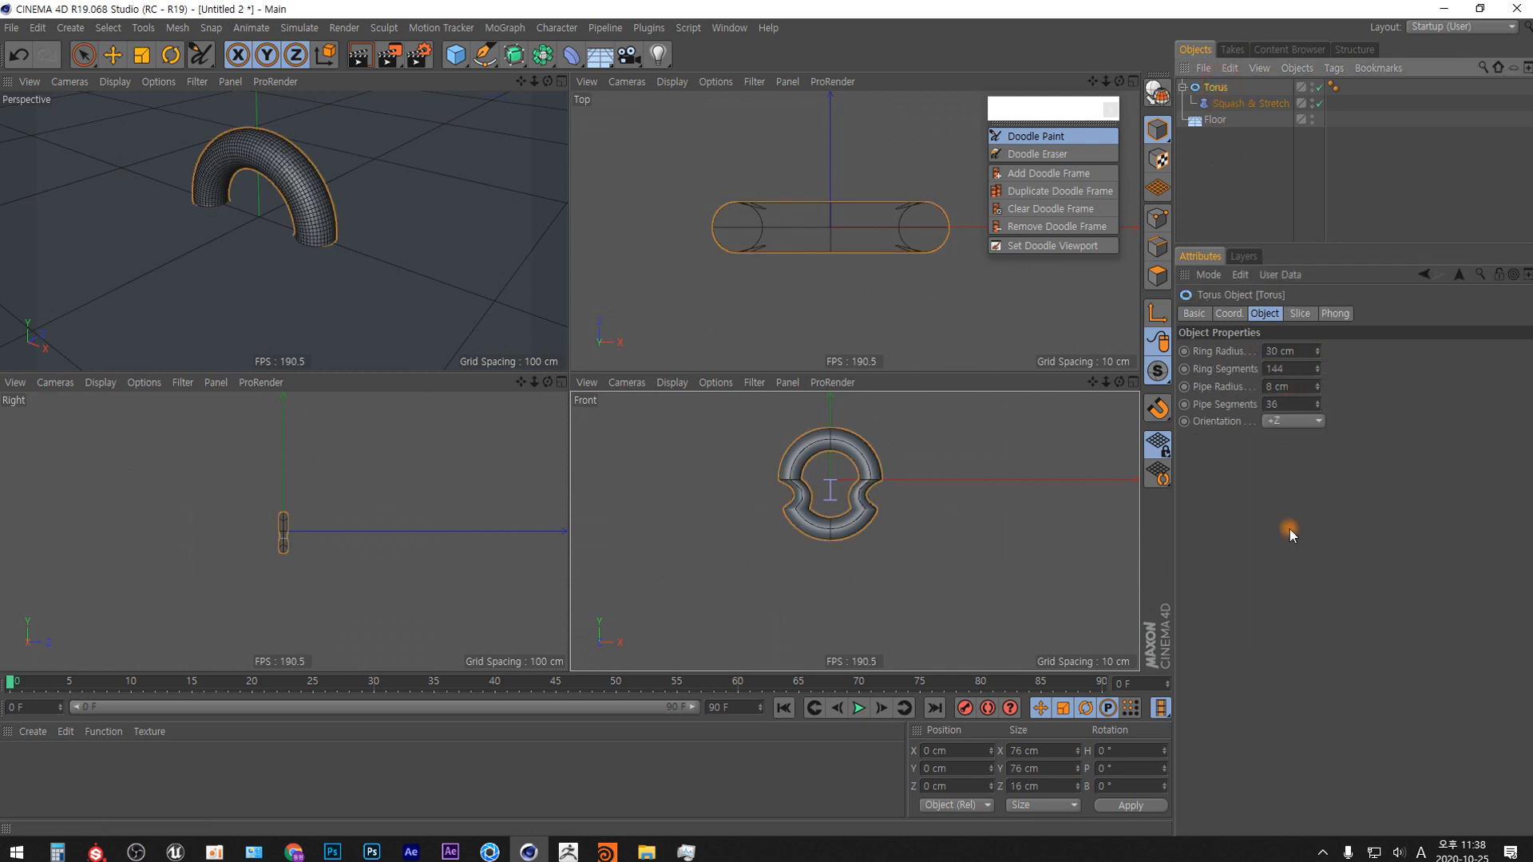
pyautogui.click(1229, 313)
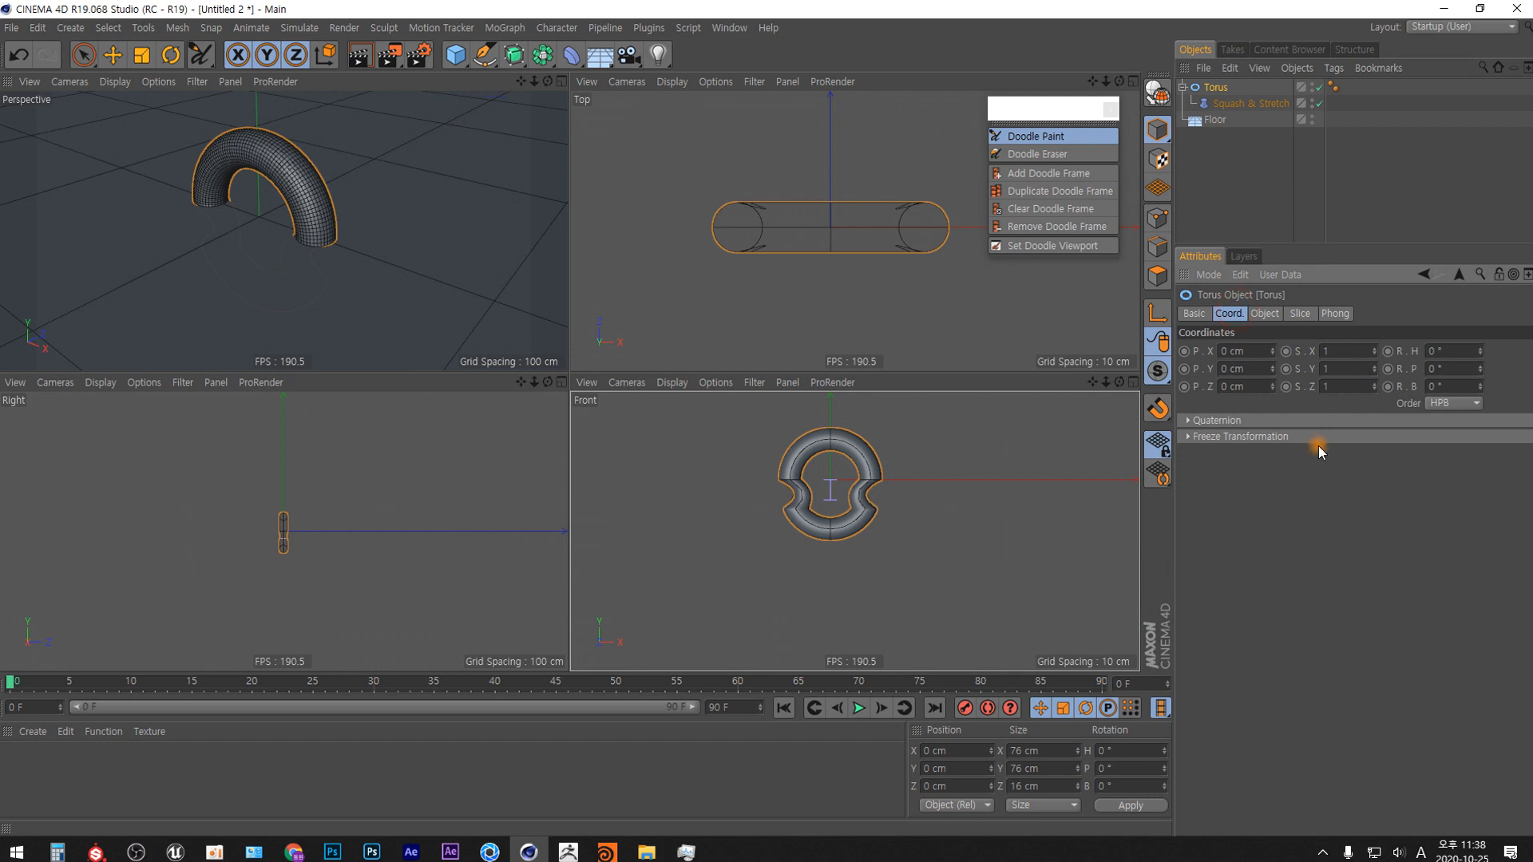
pyautogui.click(1248, 104)
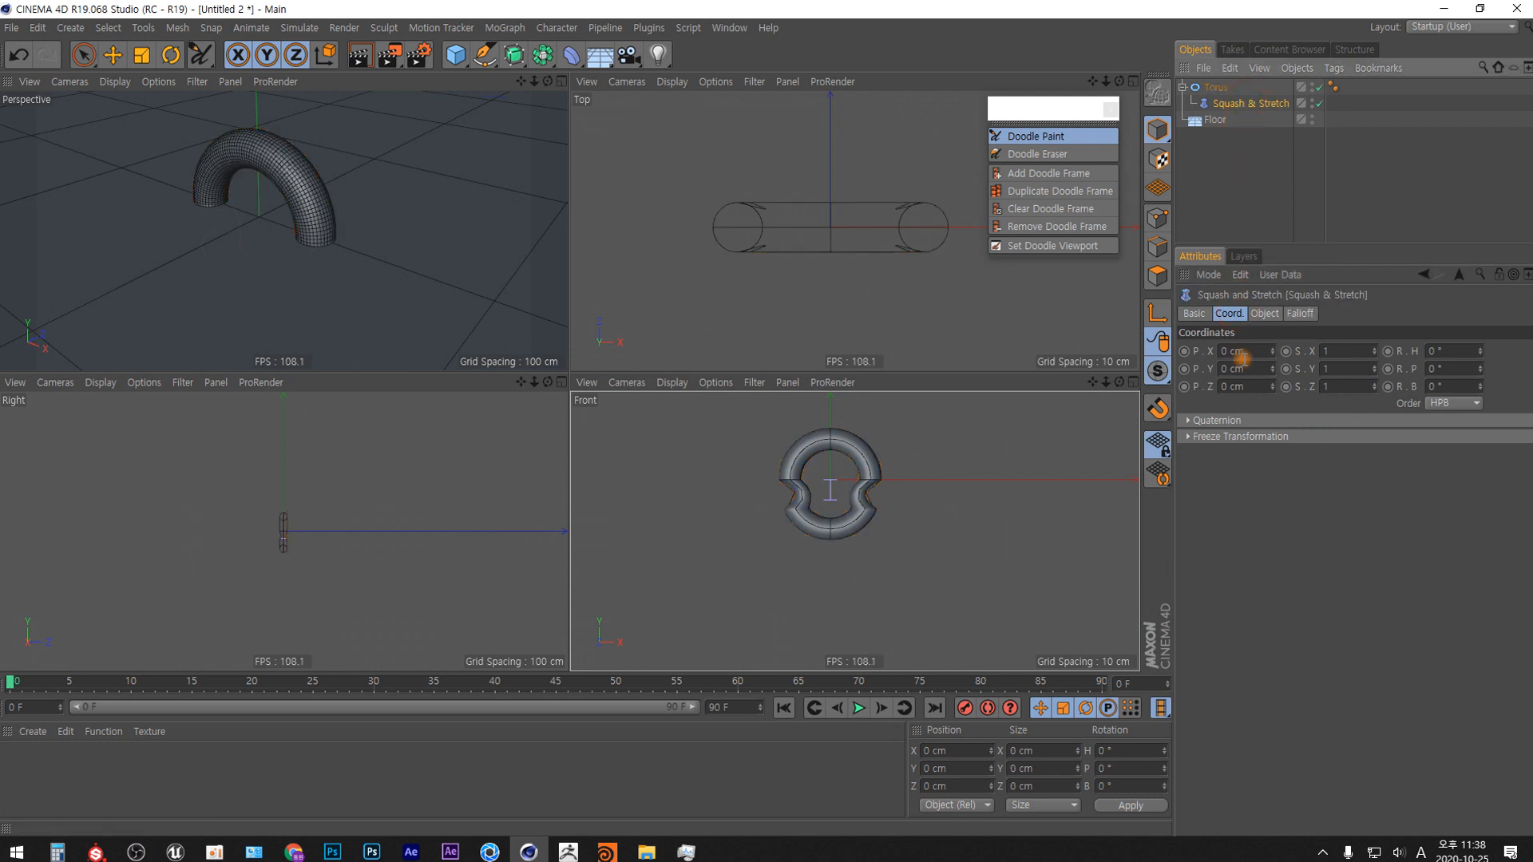
pyautogui.click(1265, 313)
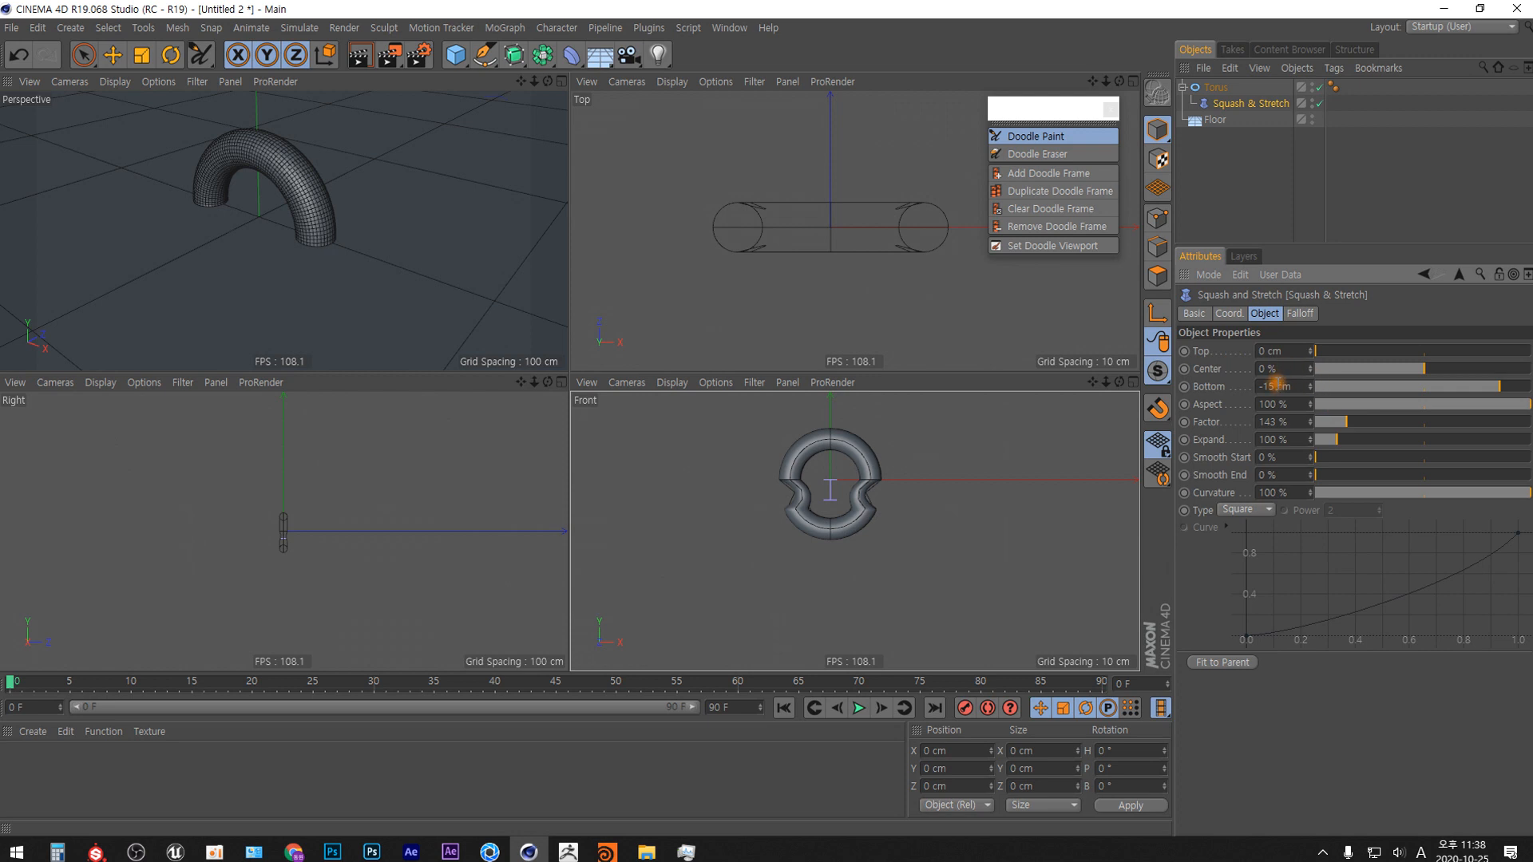
pyautogui.click(1266, 351)
pyautogui.write('30')
pyautogui.press('Return')
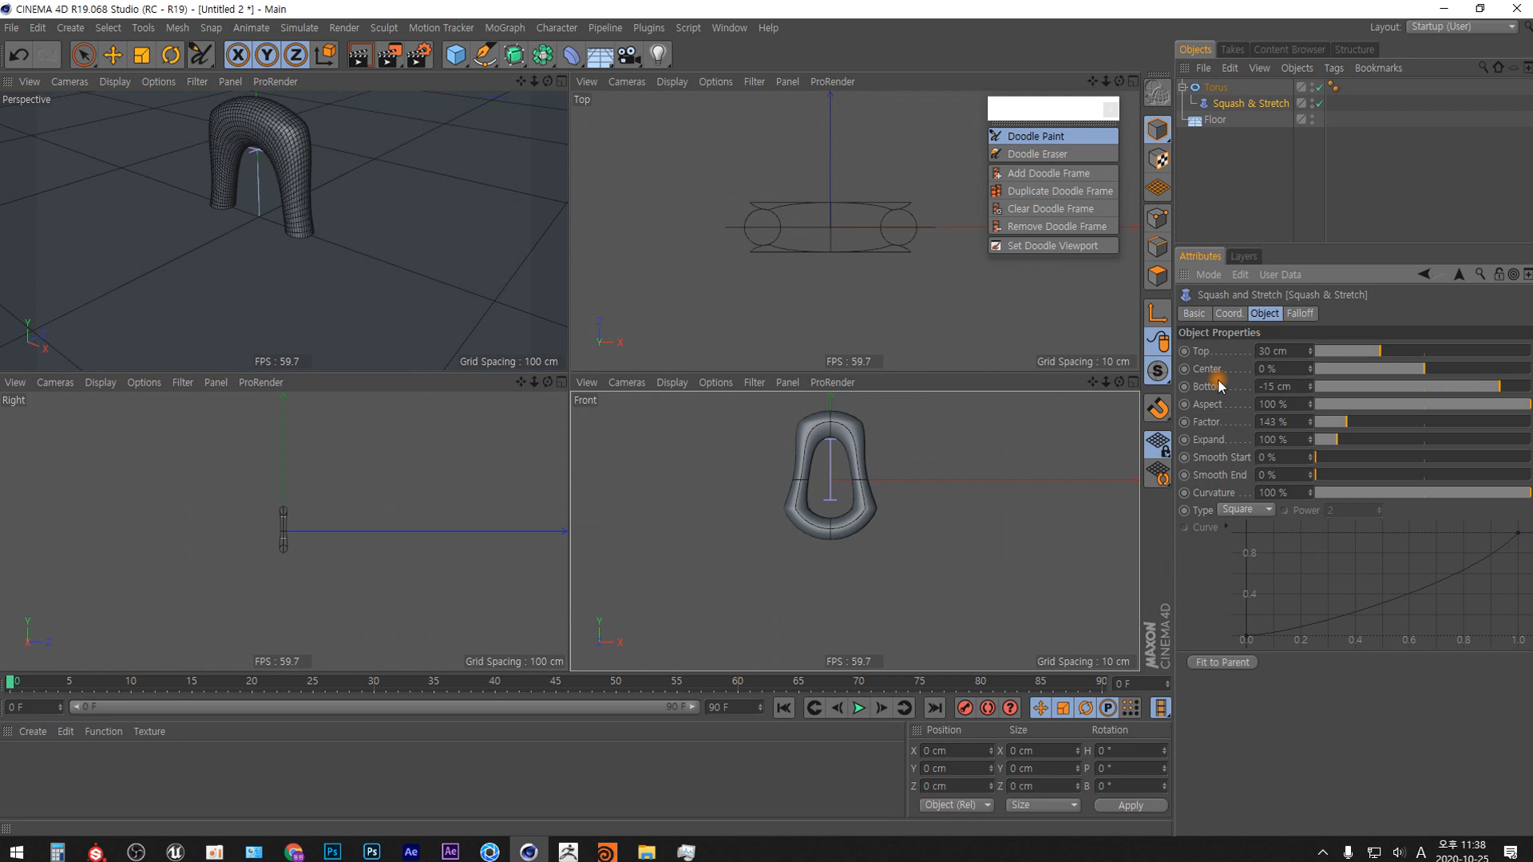
pyautogui.doubleClick(1273, 387)
pyautogui.write('-30')
pyautogui.press('Return')
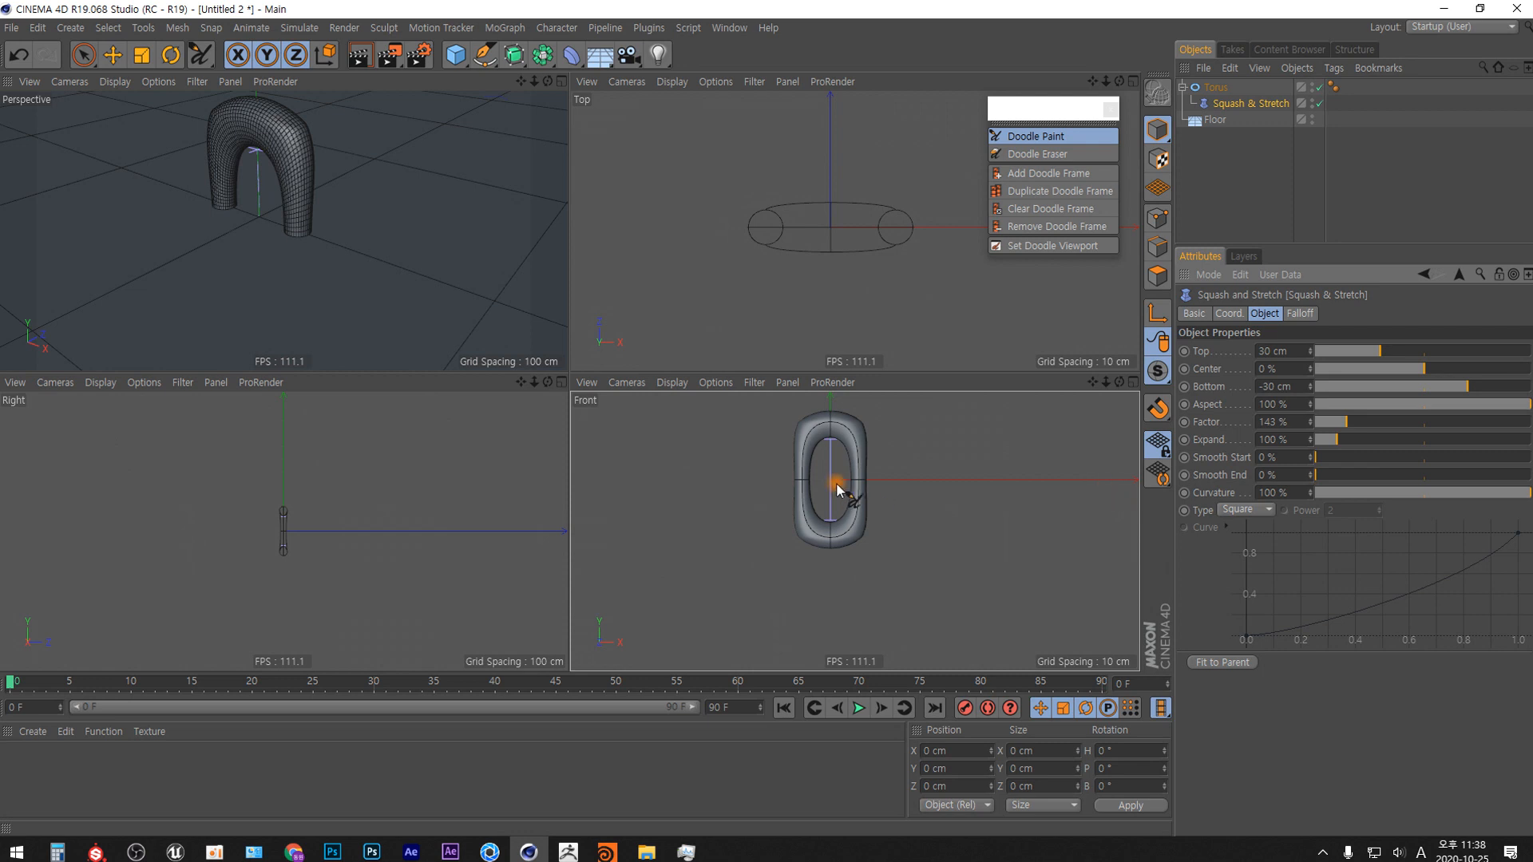
# Adjust the Squash & Stretch deformer's Factor to 138 % and Expand to 149 %.
pyautogui.keyDown('alt'); pyautogui.moveTo(831, 488); pyautogui.dragTo(849, 530, button='middle'); pyautogui.keyUp('alt')
pyautogui.moveTo(847, 530)
pyautogui.keyDown('alt'); pyautogui.mouseDown(button='right')
pyautogui.moveTo(854, 503)
pyautogui.moveTo(855, 533)
pyautogui.mouseUp(button='right'); pyautogui.keyUp('alt')
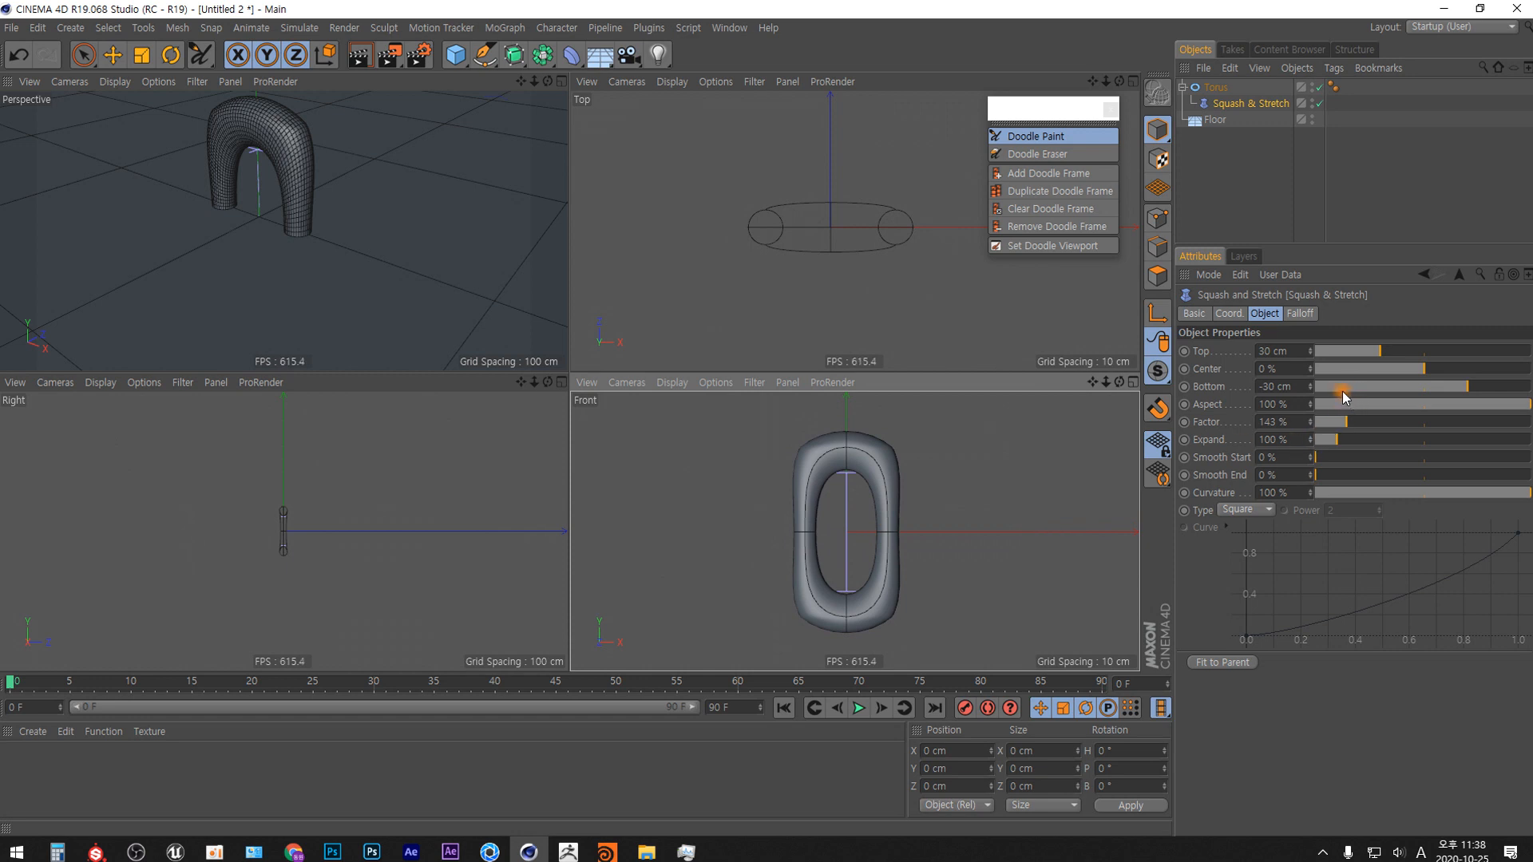
pyautogui.moveTo(1345, 422)
pyautogui.mouseDown()
pyautogui.moveTo(1331, 418)
pyautogui.moveTo(1344, 419)
pyautogui.mouseUp()
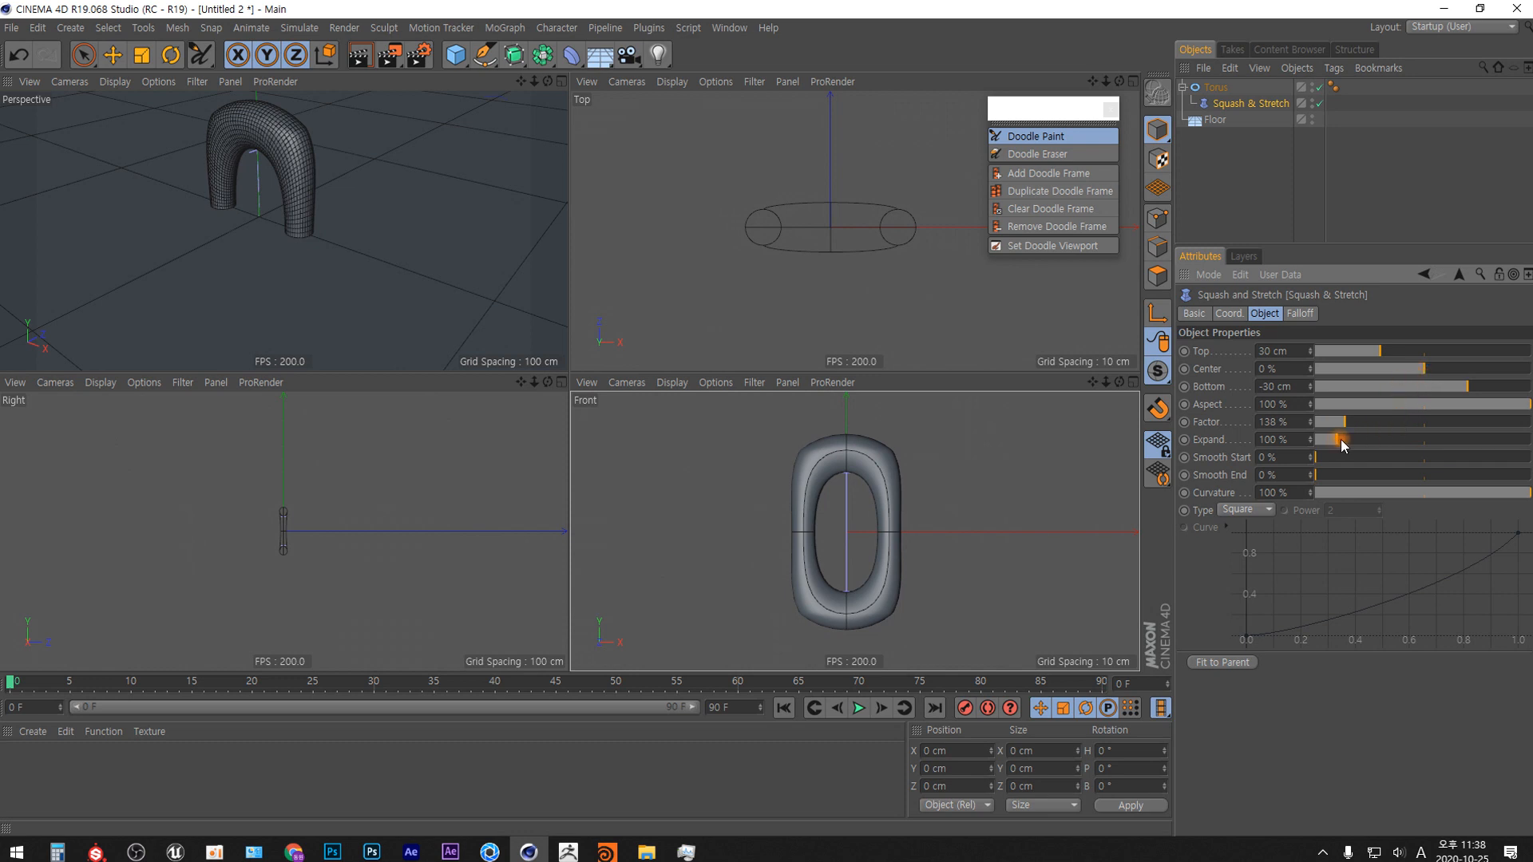
pyautogui.moveTo(1340, 439)
pyautogui.mouseDown()
pyautogui.moveTo(1363, 438)
pyautogui.moveTo(1317, 436)
pyautogui.moveTo(1348, 437)
pyautogui.mouseUp()
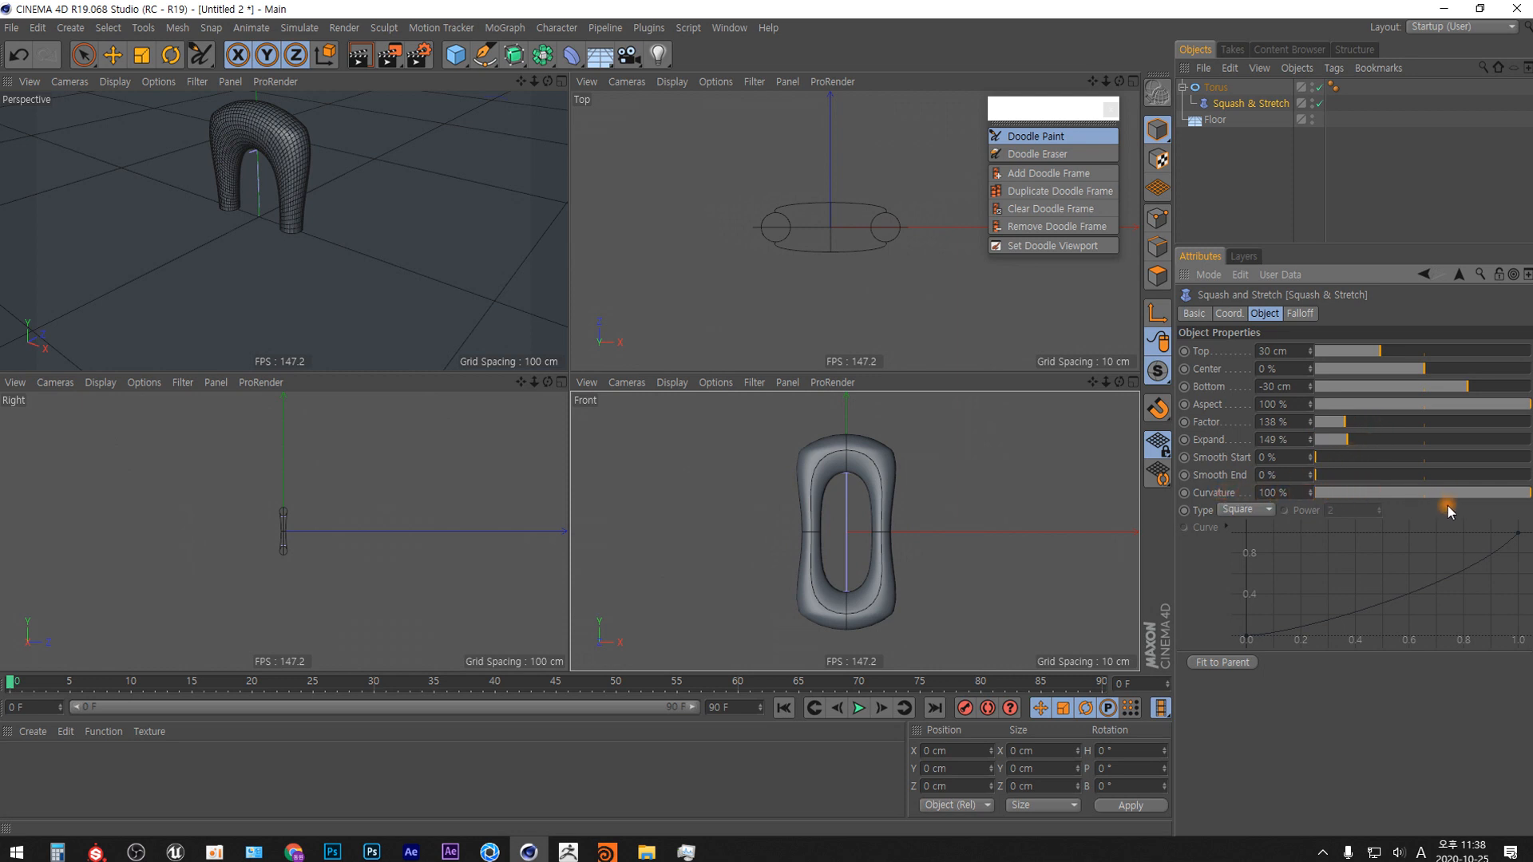
pyautogui.moveTo(1523, 502)
pyautogui.mouseDown()
pyautogui.moveTo(1266, 489)
pyautogui.moveTo(1531, 484)
pyautogui.mouseUp()
# Add a Displacer deformer and make it a child of the torus, above Squash & Stretch.
pyautogui.moveTo(578, 62); pyautogui.dragTo(677, 254)
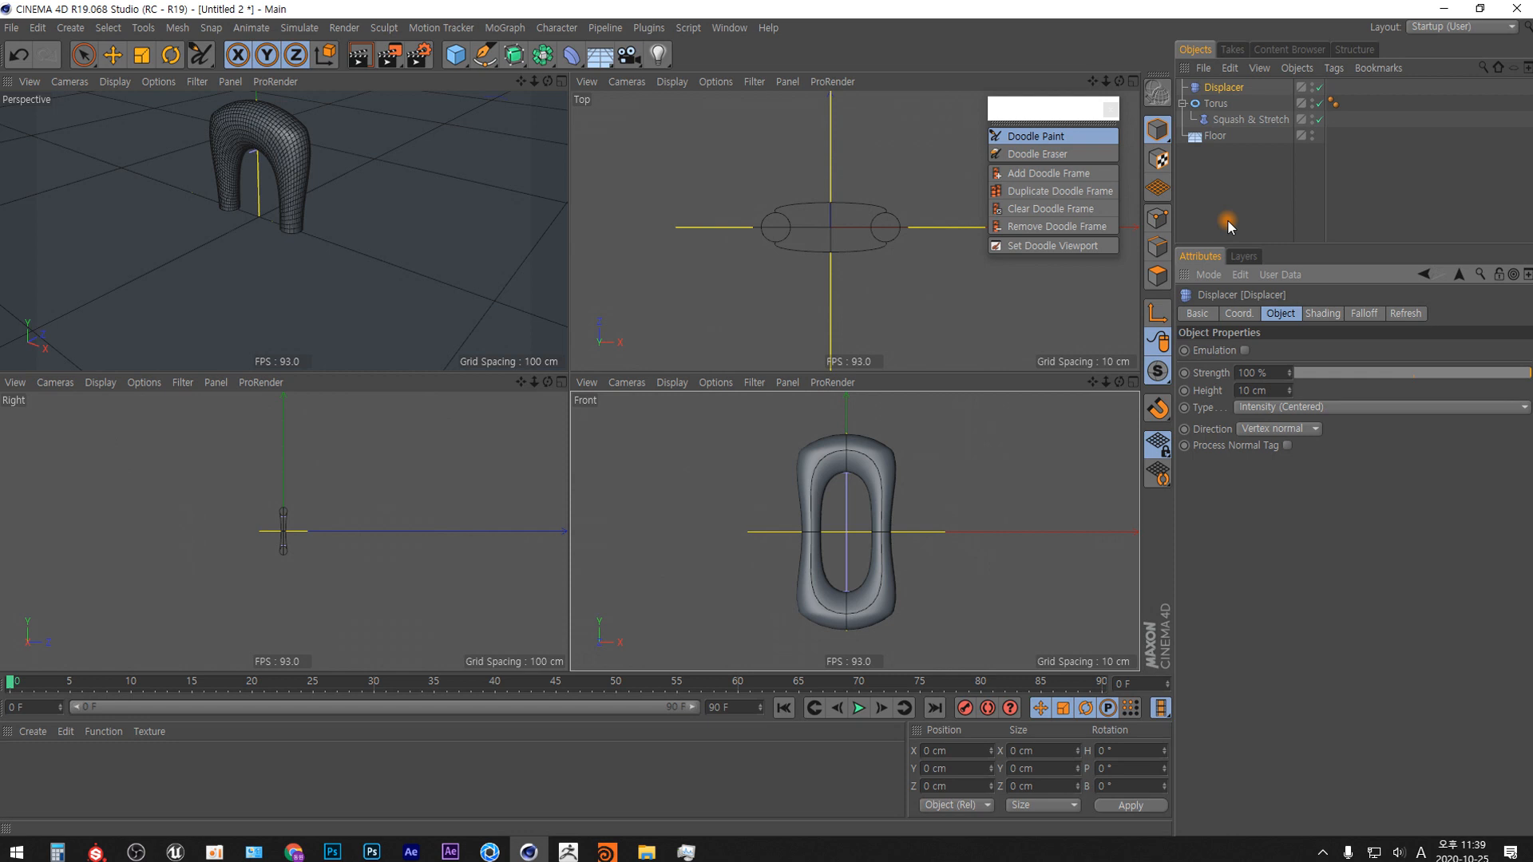
pyautogui.click(1228, 87)
pyautogui.moveTo(1229, 87); pyautogui.dragTo(1217, 103)
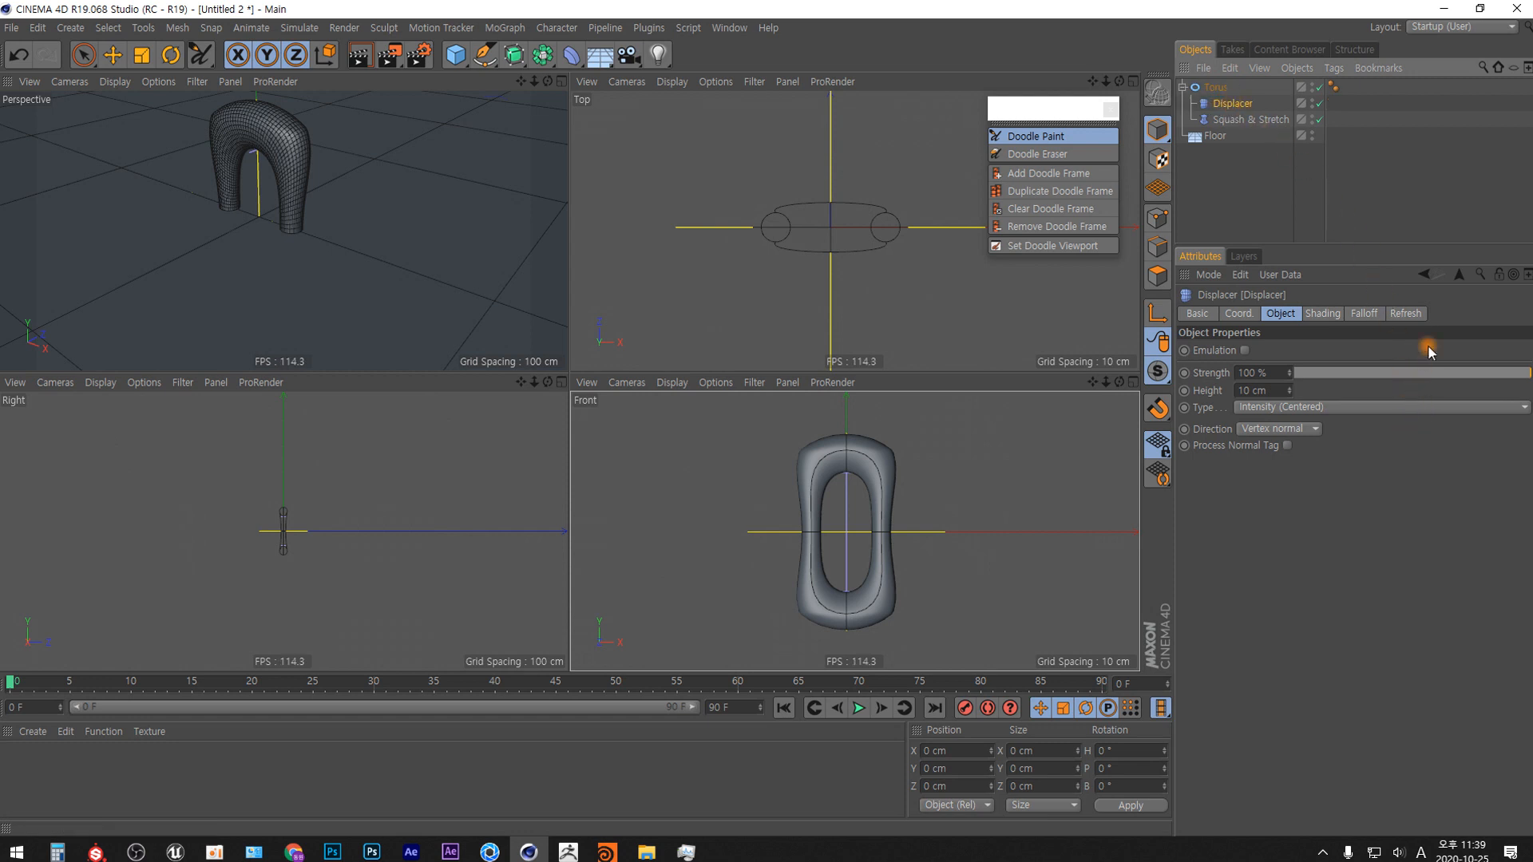
# Assign a Noise shader to the Displacer's custom shading channel.
pyautogui.click(1326, 314)
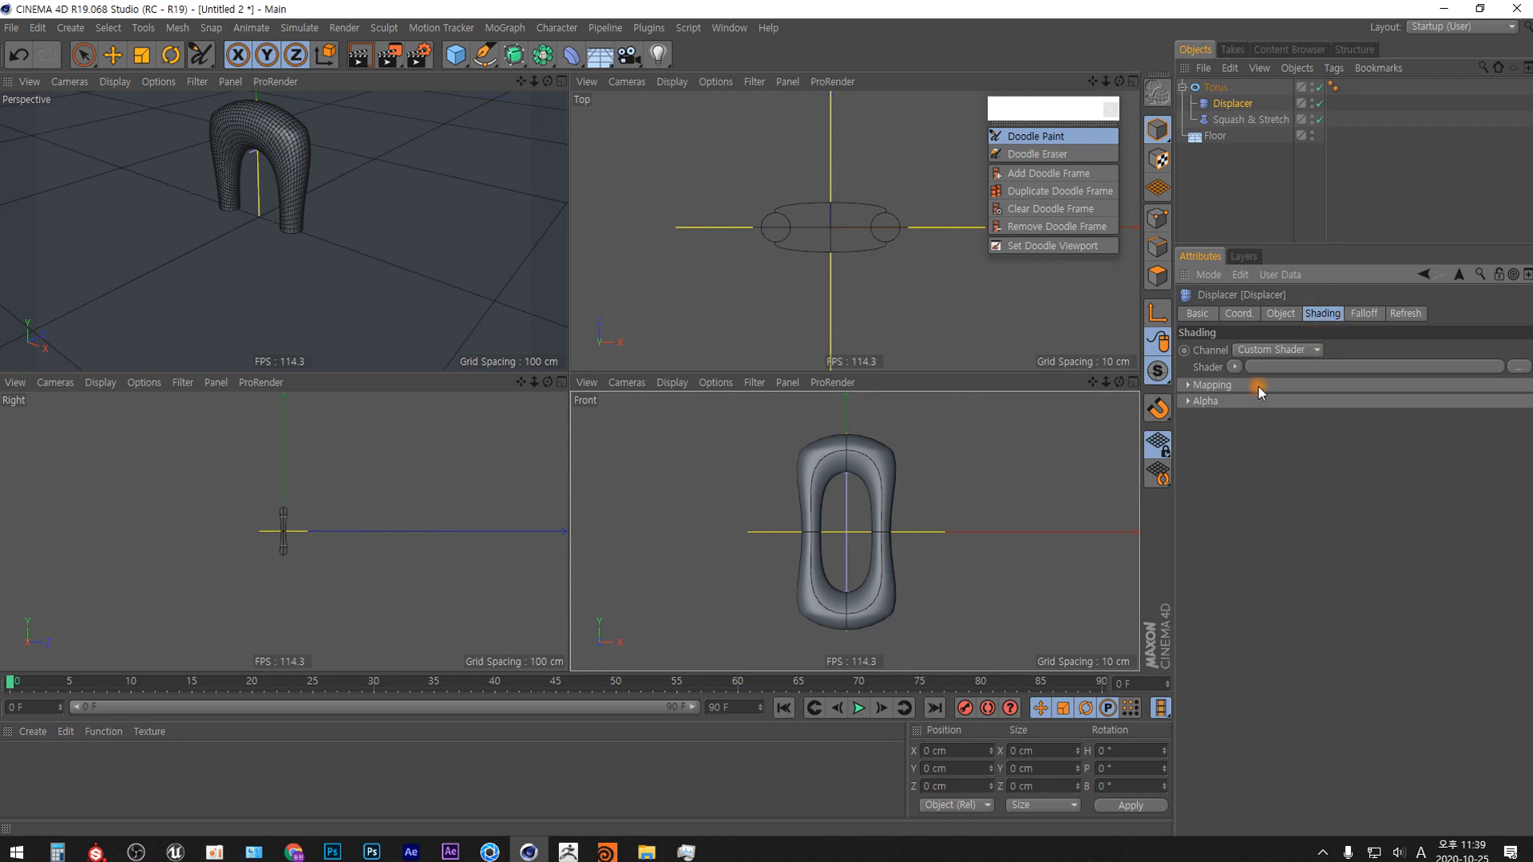
pyautogui.click(1236, 366)
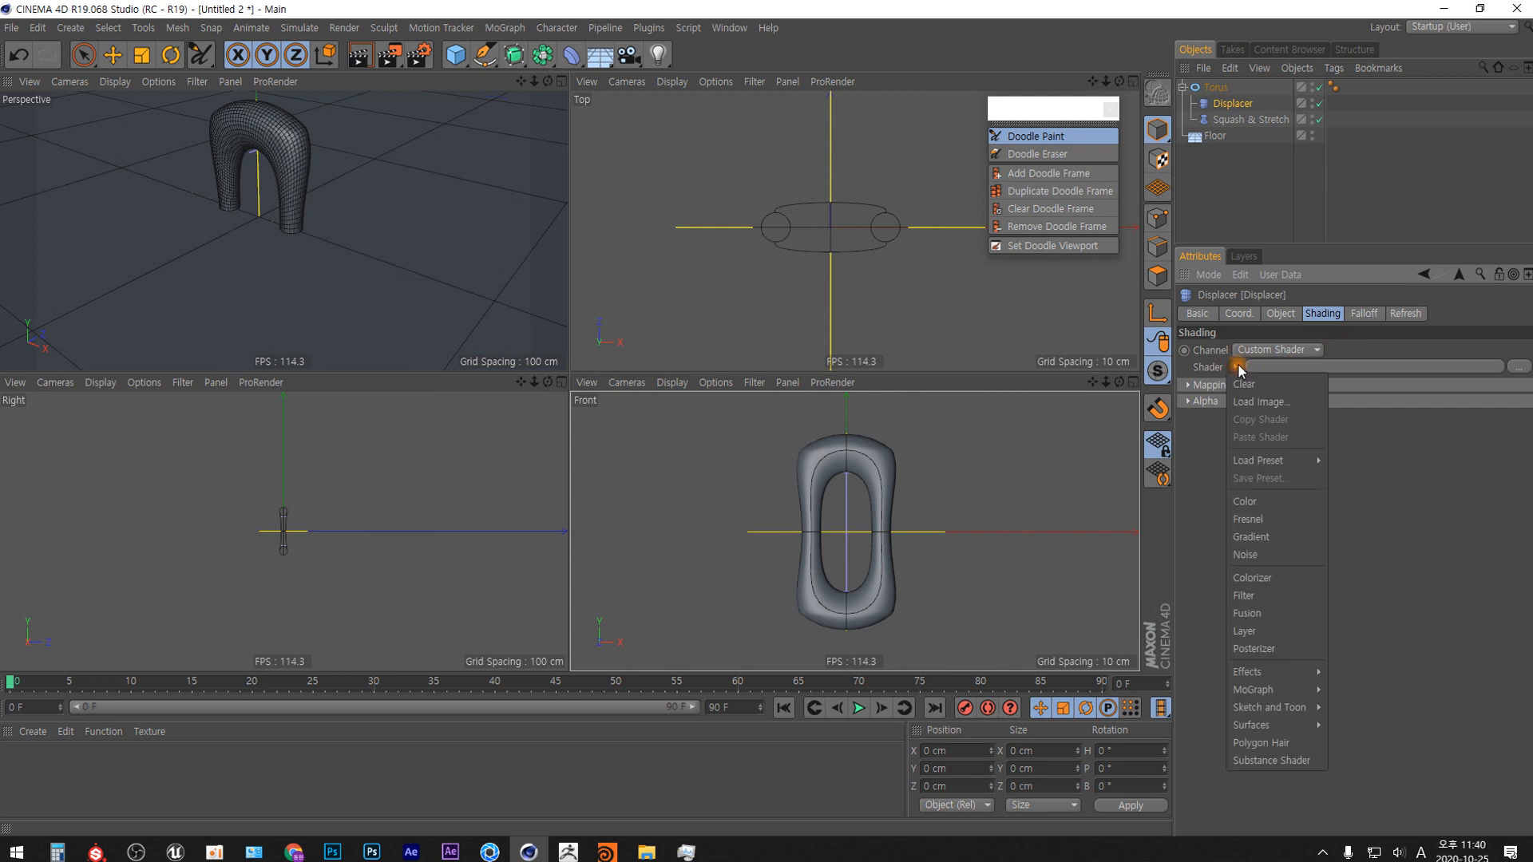
pyautogui.click(1284, 554)
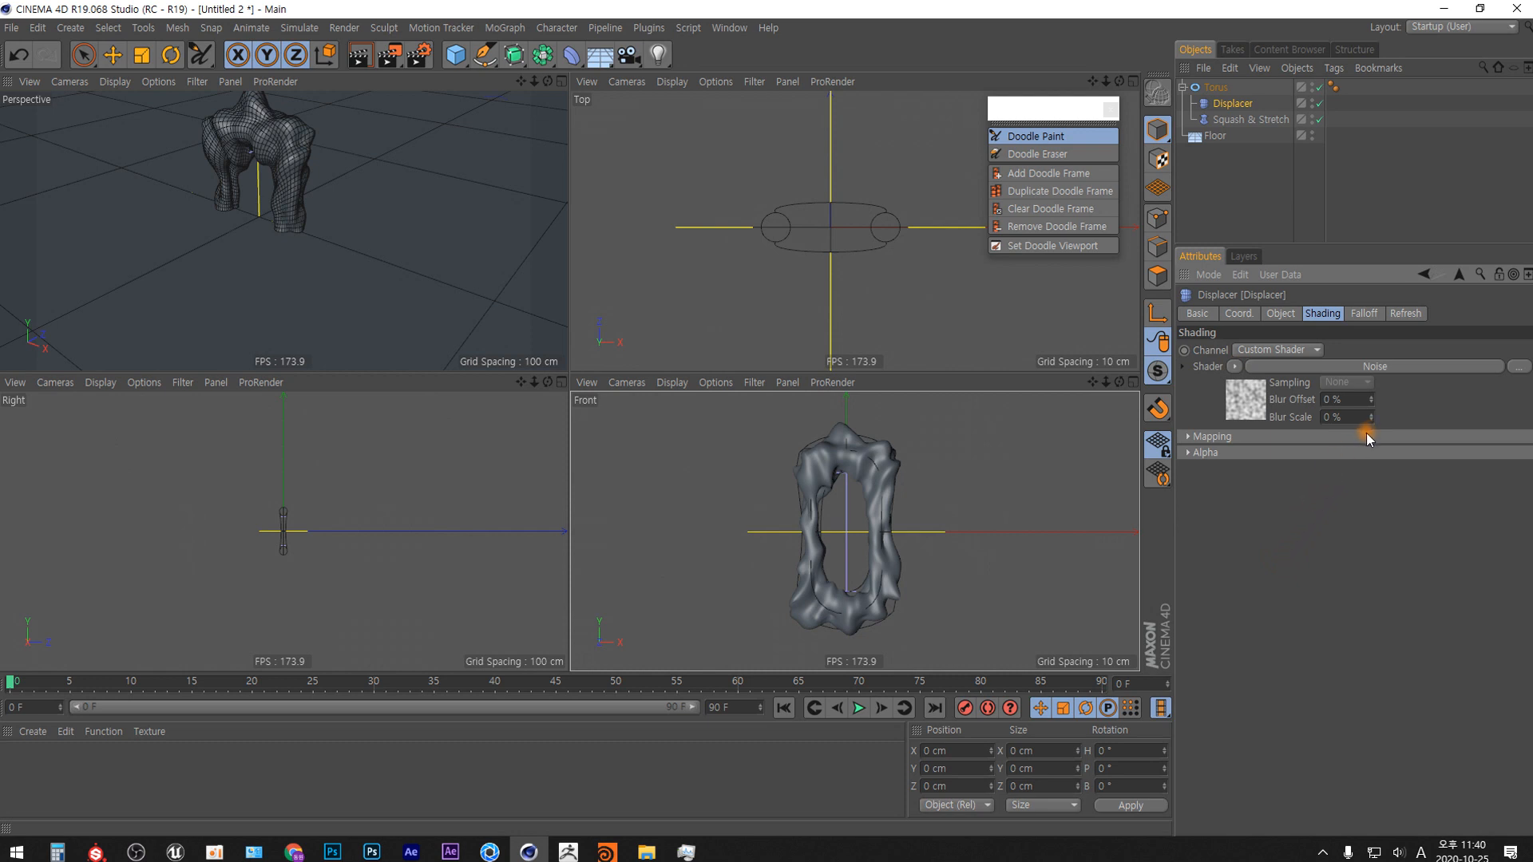
# Try a Displacer Height of 3 cm, and set it to 6 cm.
pyautogui.click(1286, 313)
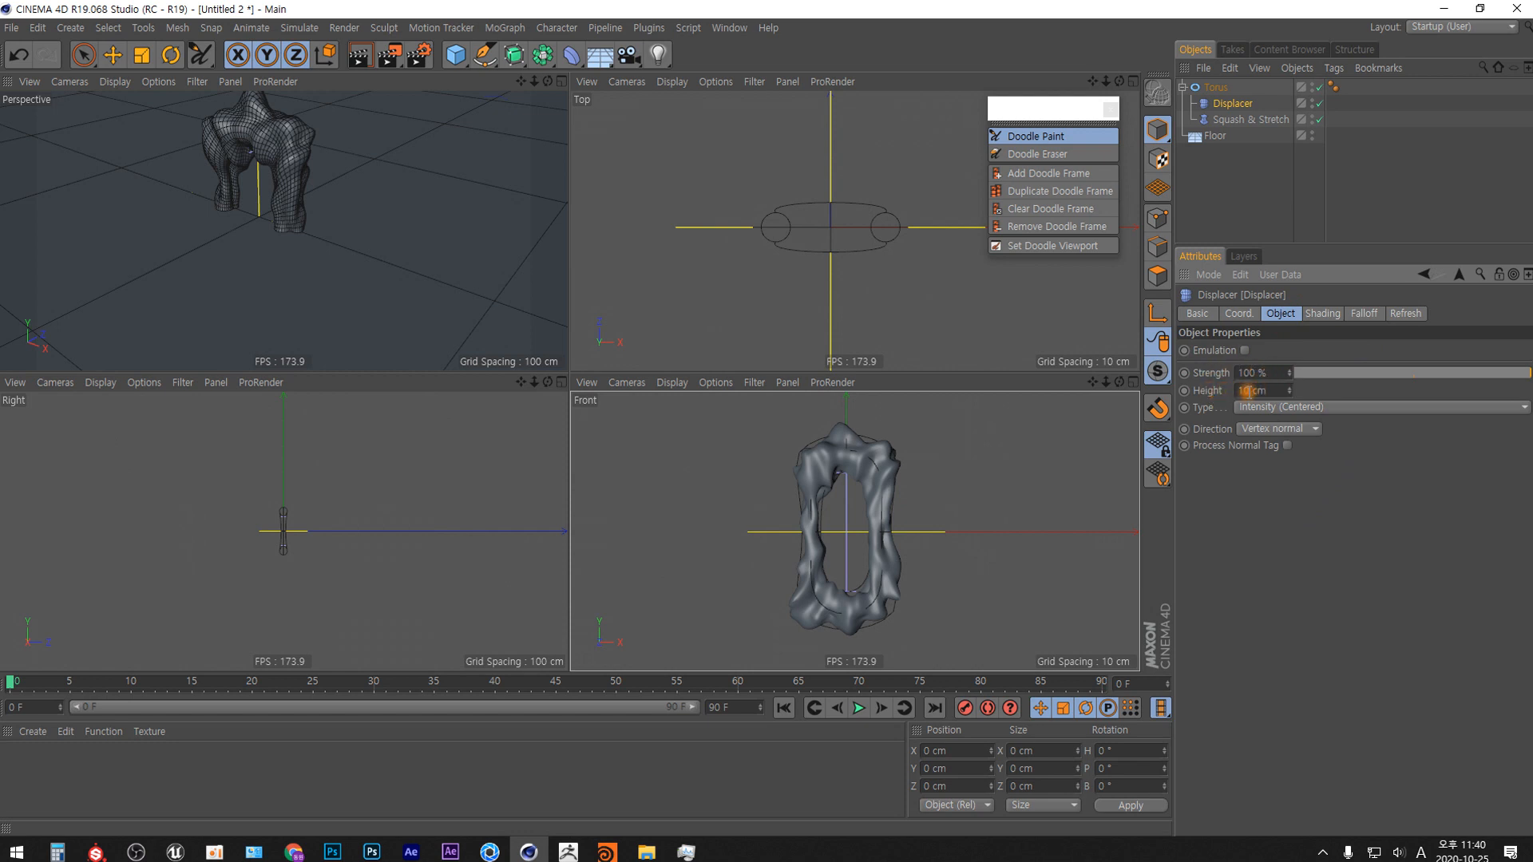
pyautogui.doubleClick(1246, 391)
pyautogui.write('3')
pyautogui.press('Return')
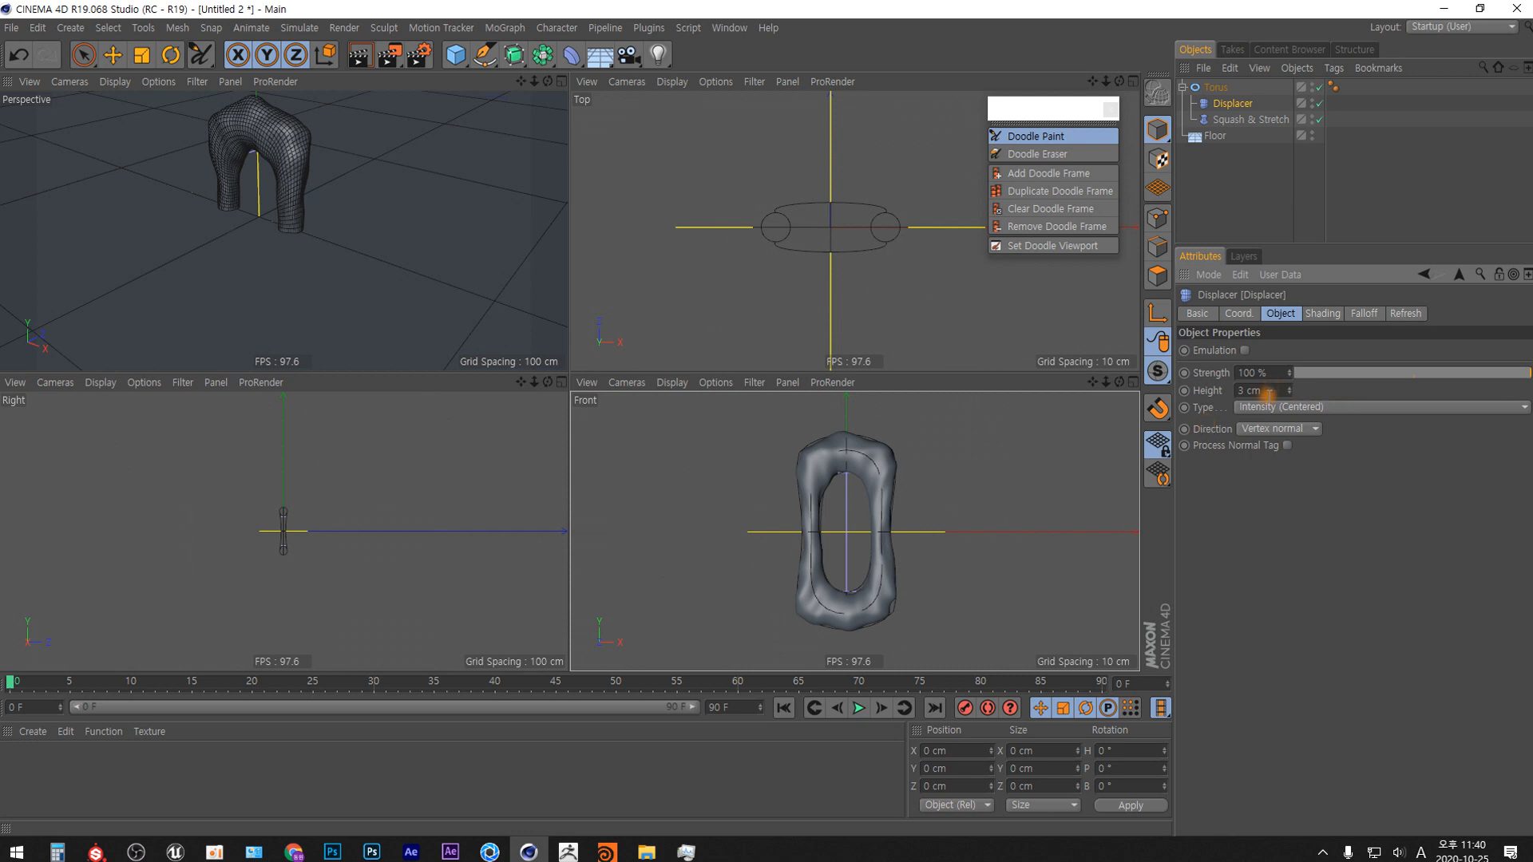
pyautogui.doubleClick(1242, 390)
pyautogui.write('6')
pyautogui.press('Return')
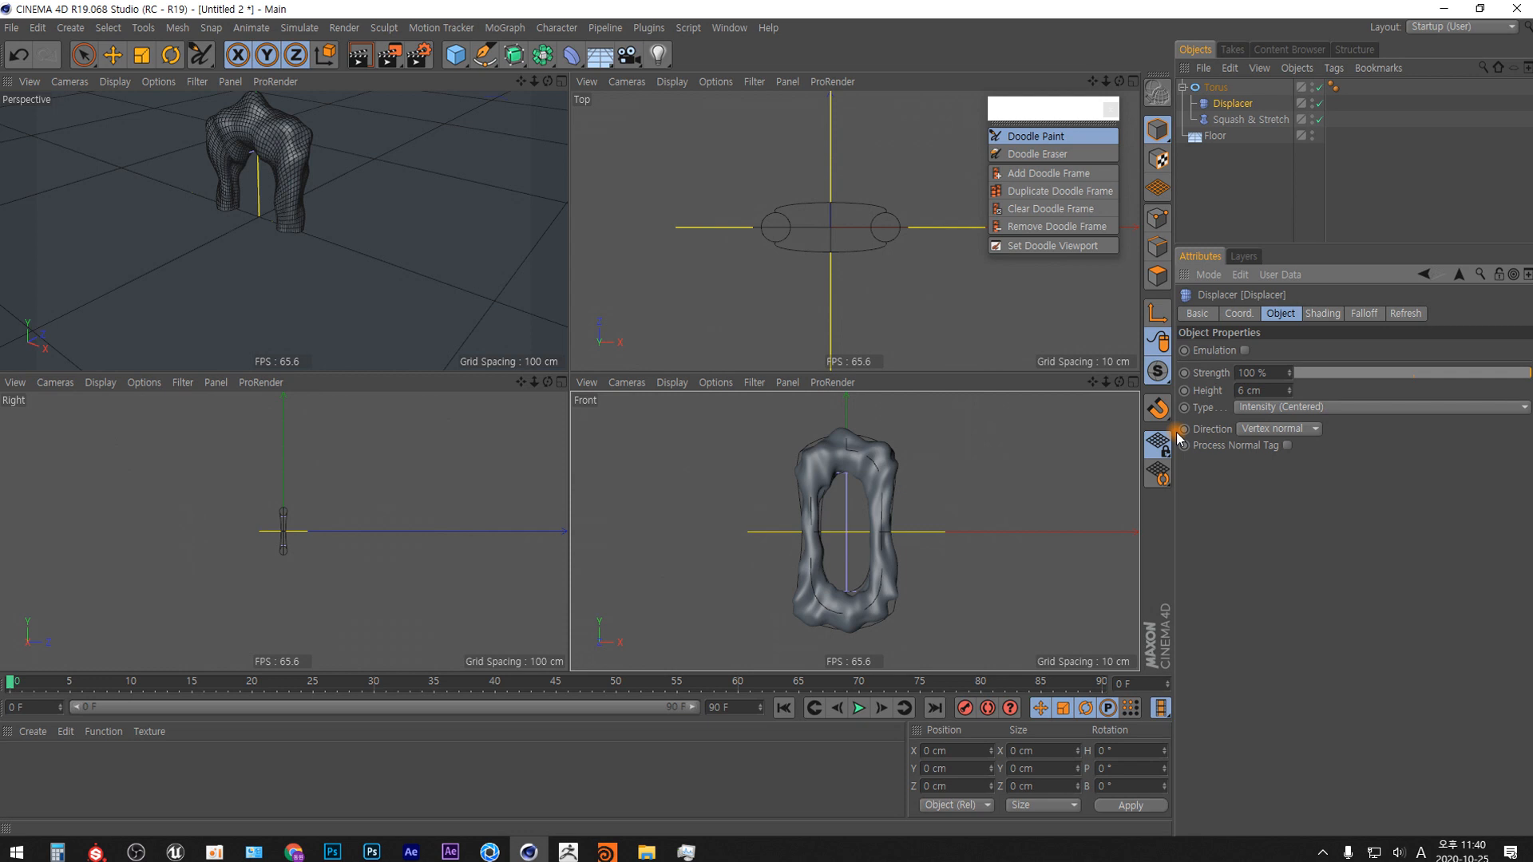
# Open the Displacer's Noise shader settings and doodle a small square with an outward arrow beside the link in the Front view.
pyautogui.click(1322, 313)
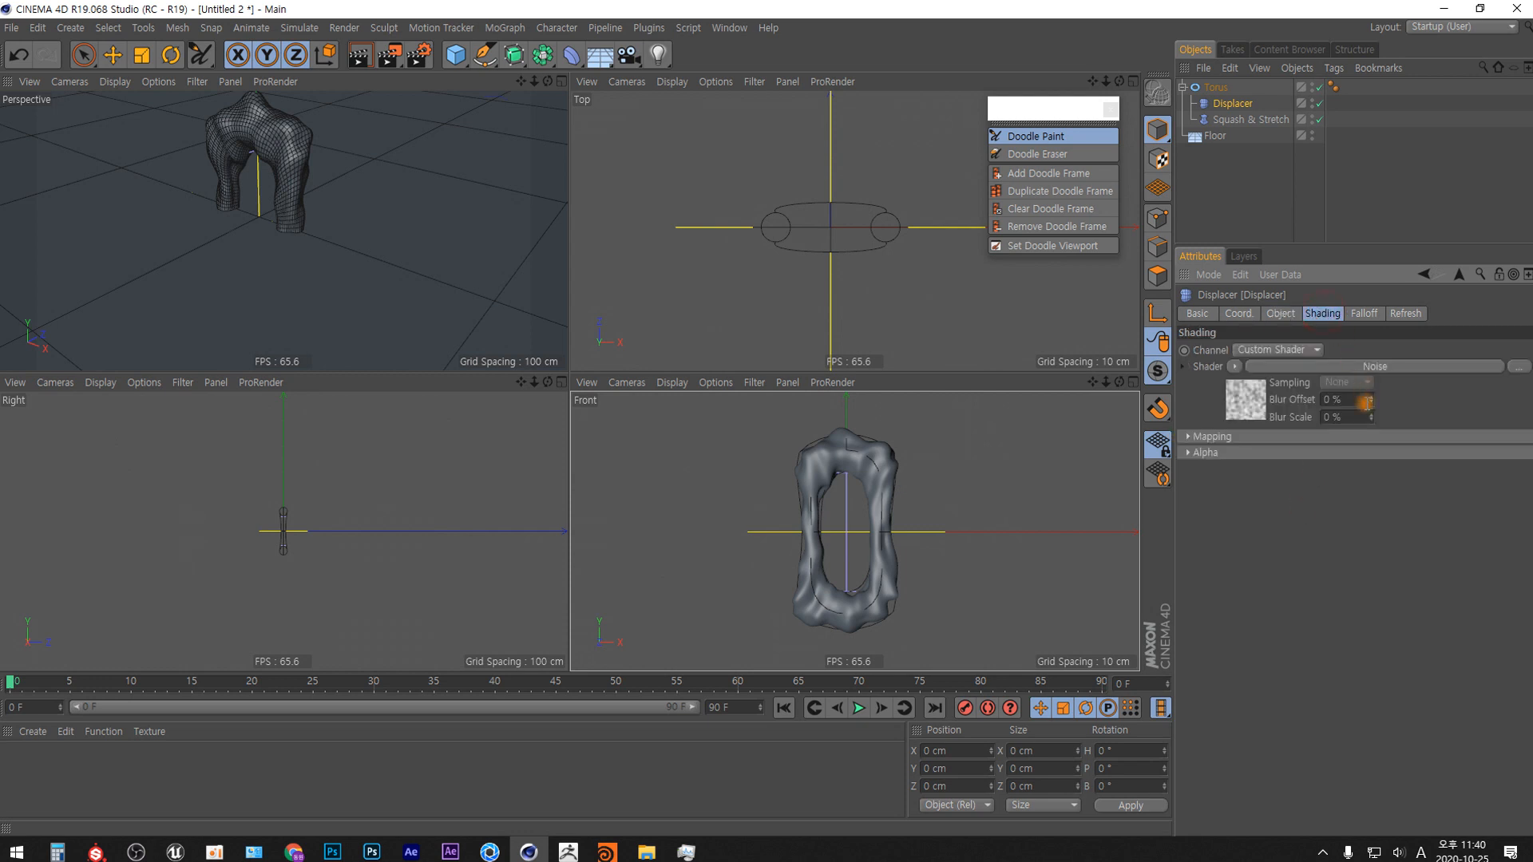
pyautogui.click(1250, 405)
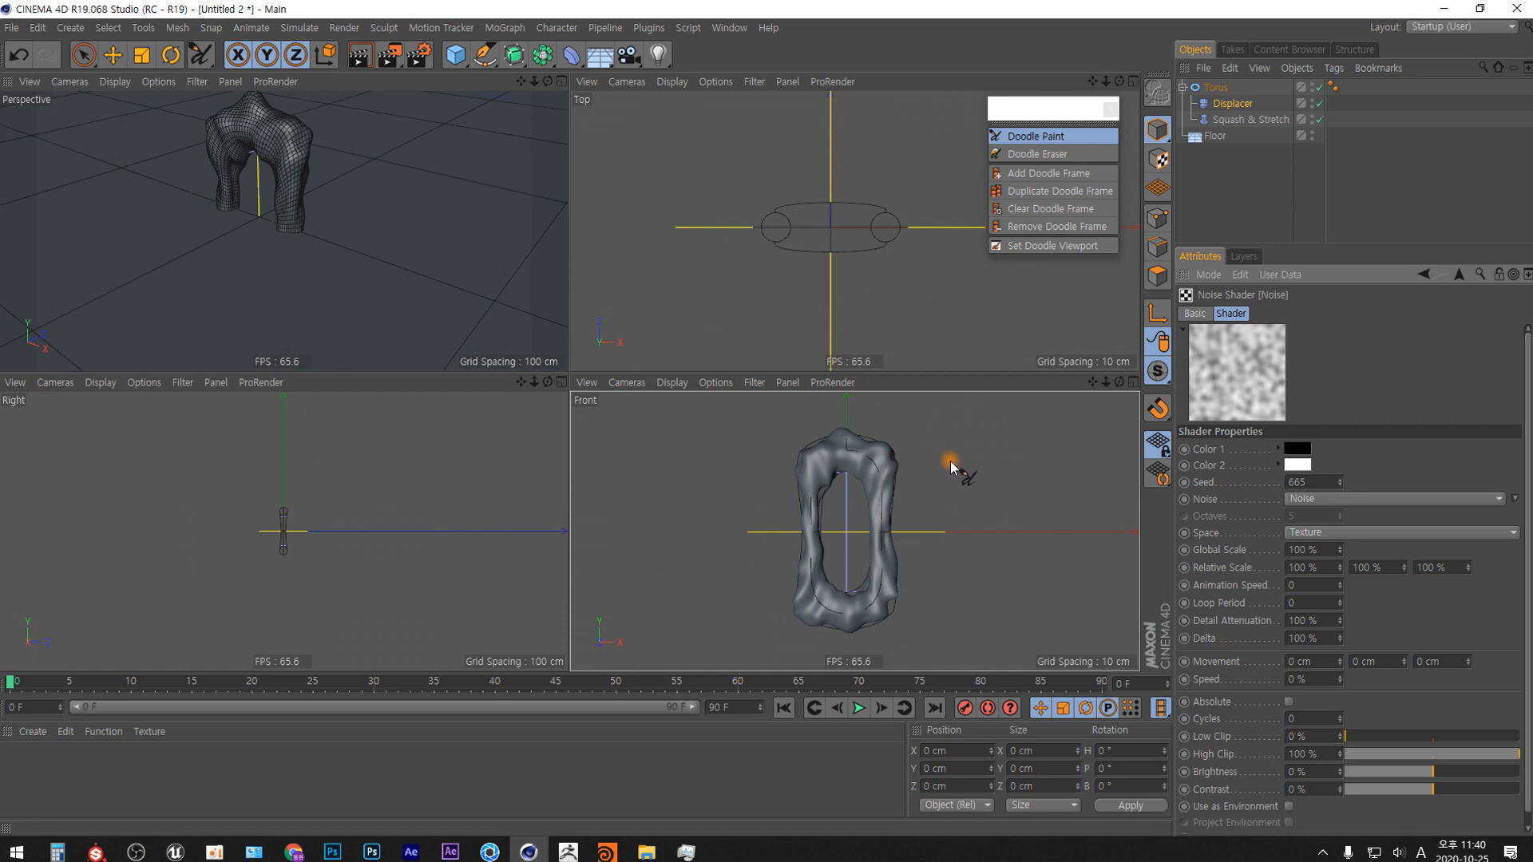
pyautogui.moveTo(950, 461)
pyautogui.mouseDown()
pyautogui.moveTo(951, 488)
pyautogui.moveTo(966, 450)
pyautogui.moveTo(953, 488)
pyautogui.moveTo(1023, 454)
pyautogui.moveTo(968, 466)
pyautogui.mouseUp()
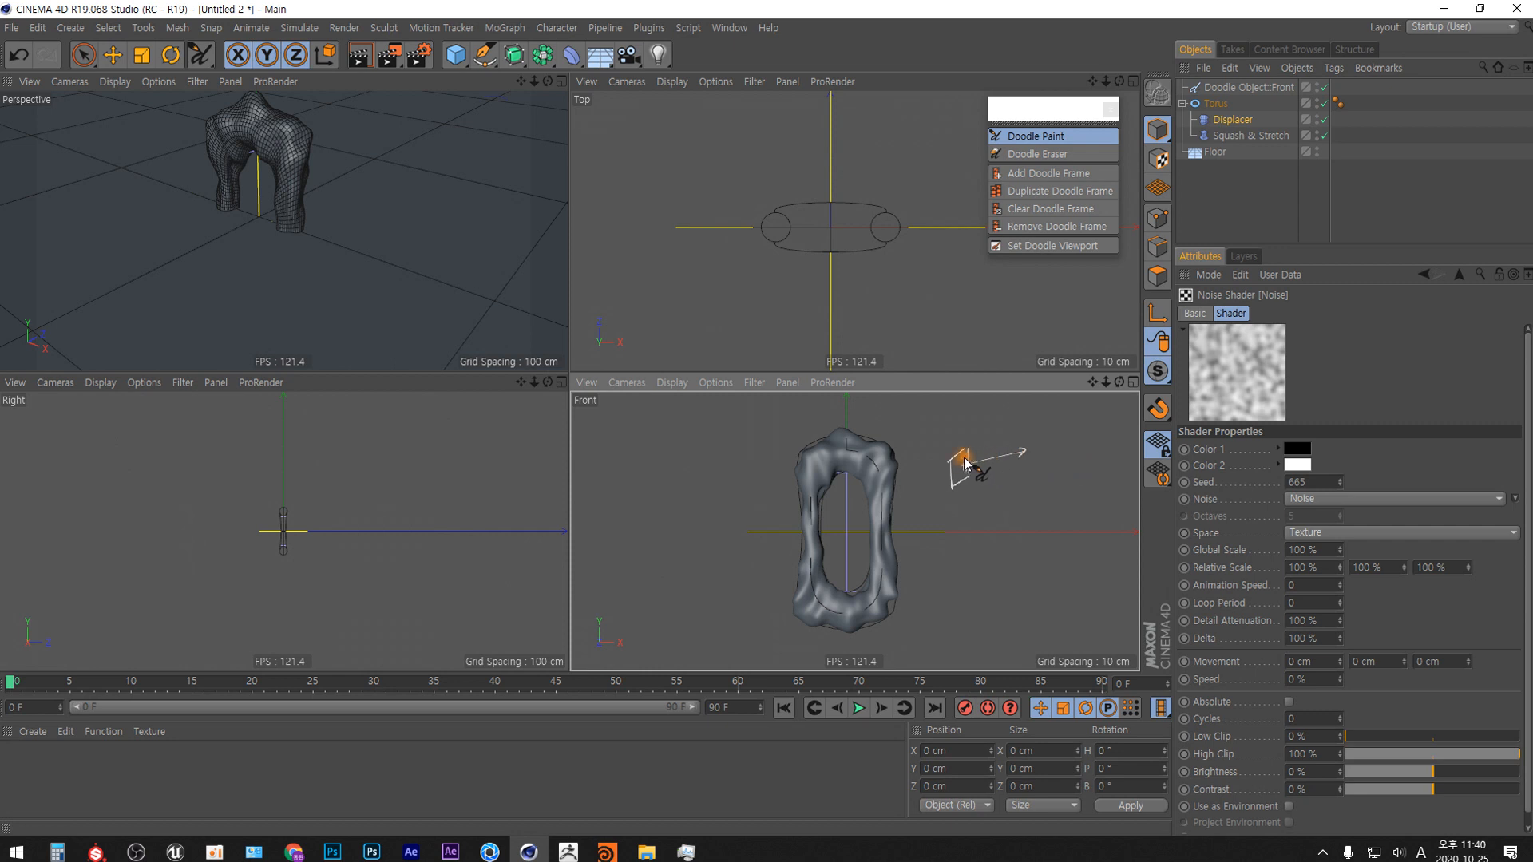
pyautogui.moveTo(964, 466); pyautogui.dragTo(1004, 456)
pyautogui.moveTo(989, 452); pyautogui.dragTo(991, 466)
# Look over the available noise types, keep Noise, and step through Seed values for the shader, settling on 675.
pyautogui.click(1346, 498)
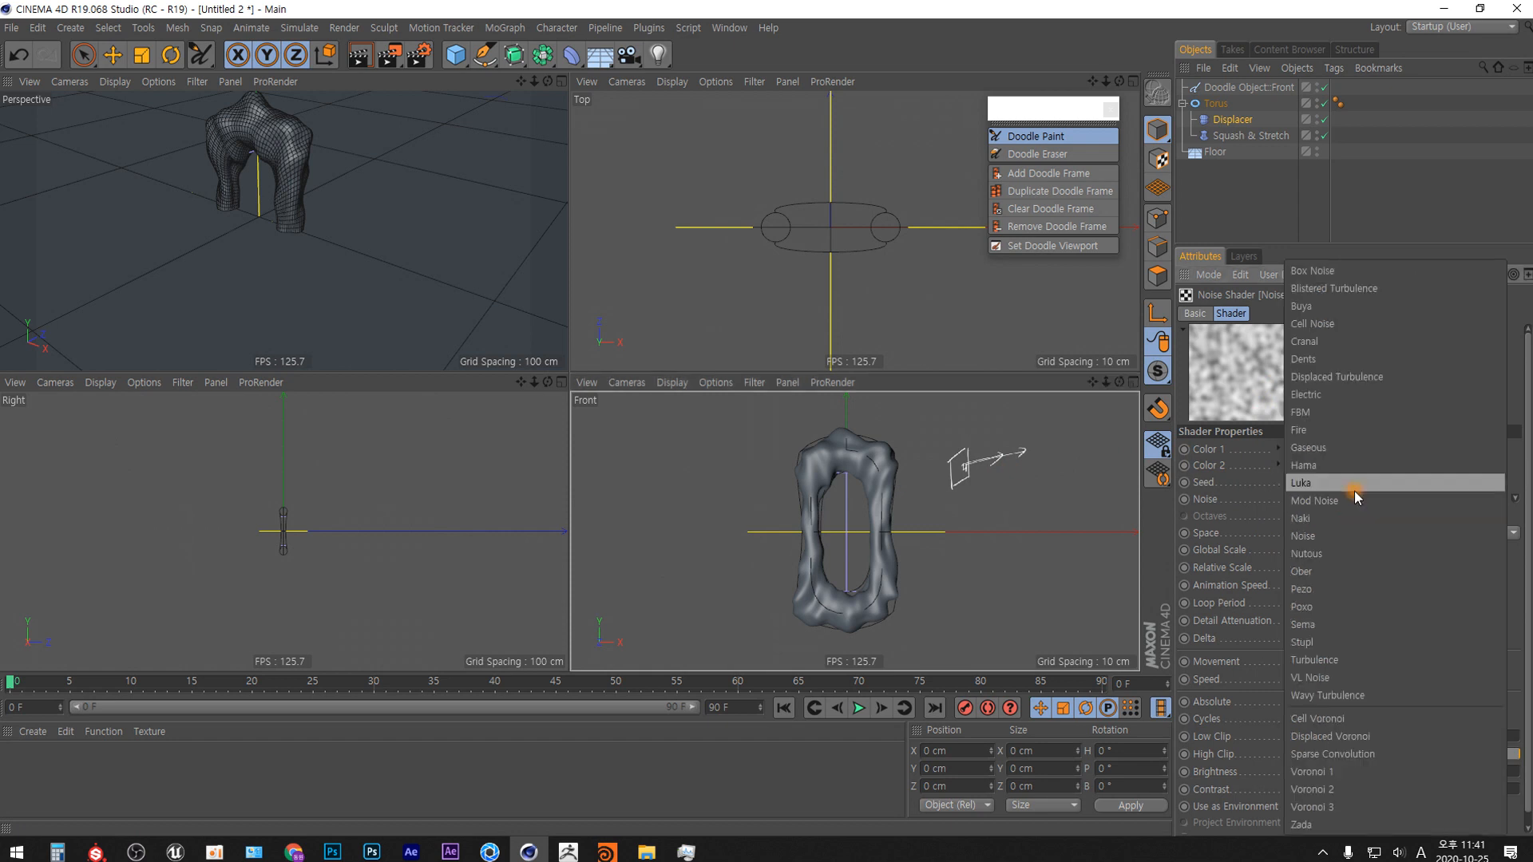
pyautogui.click(1373, 203)
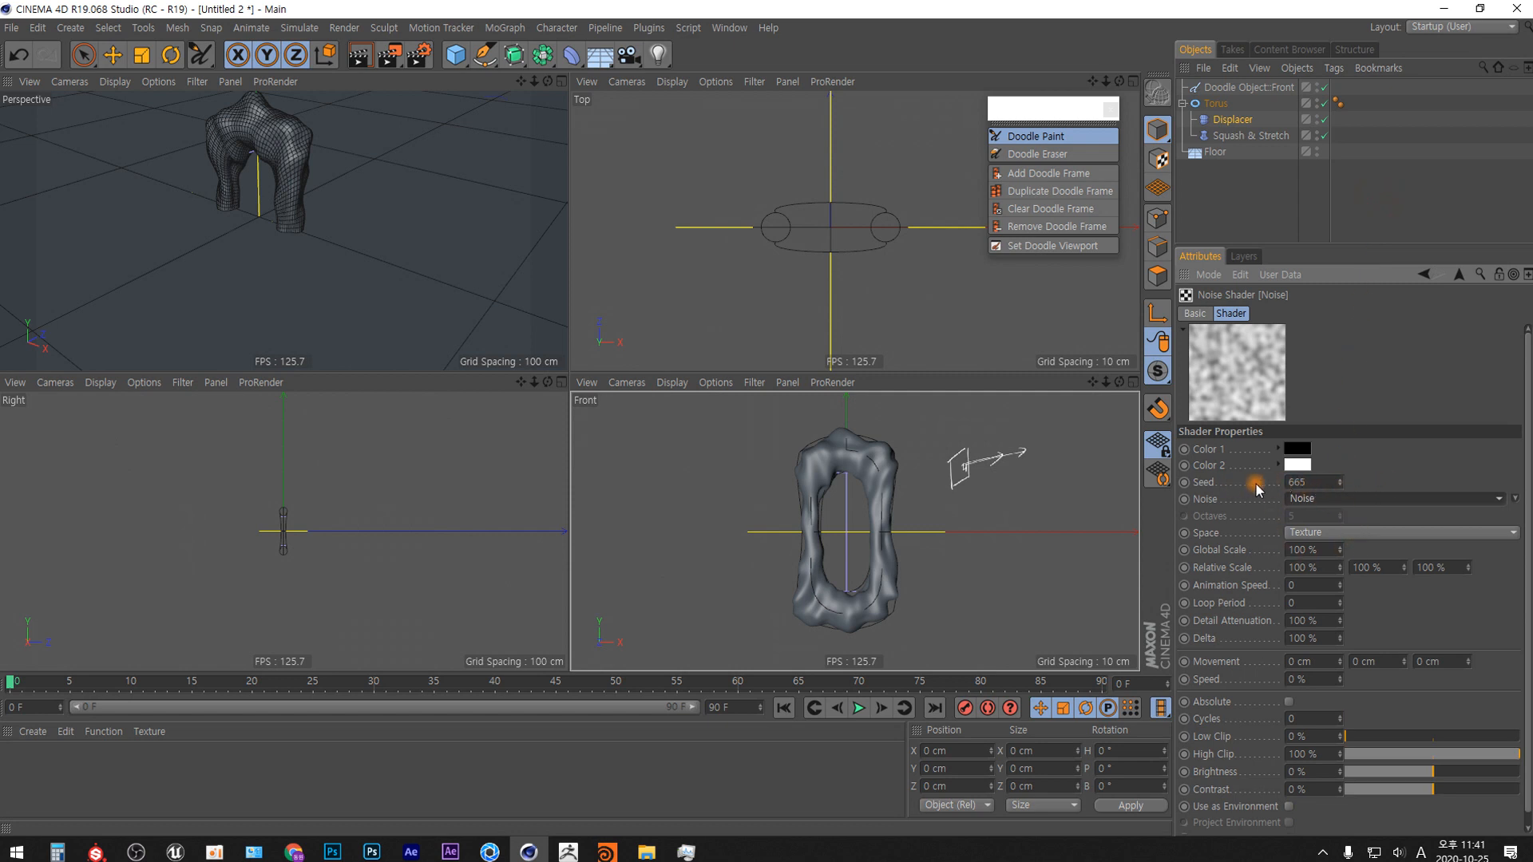
pyautogui.click(1340, 486)
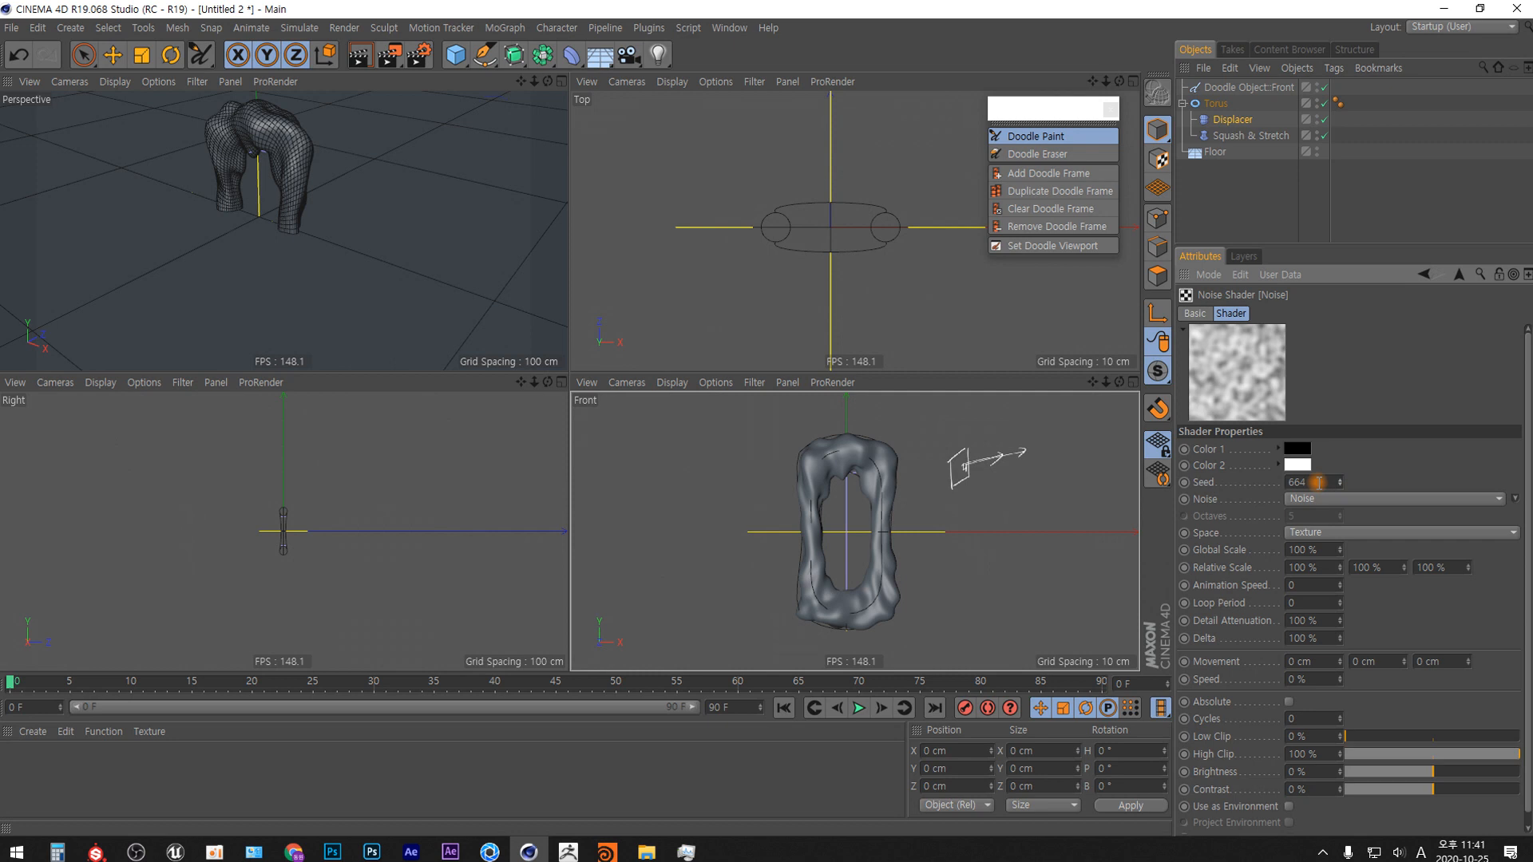
pyautogui.click(1340, 479)
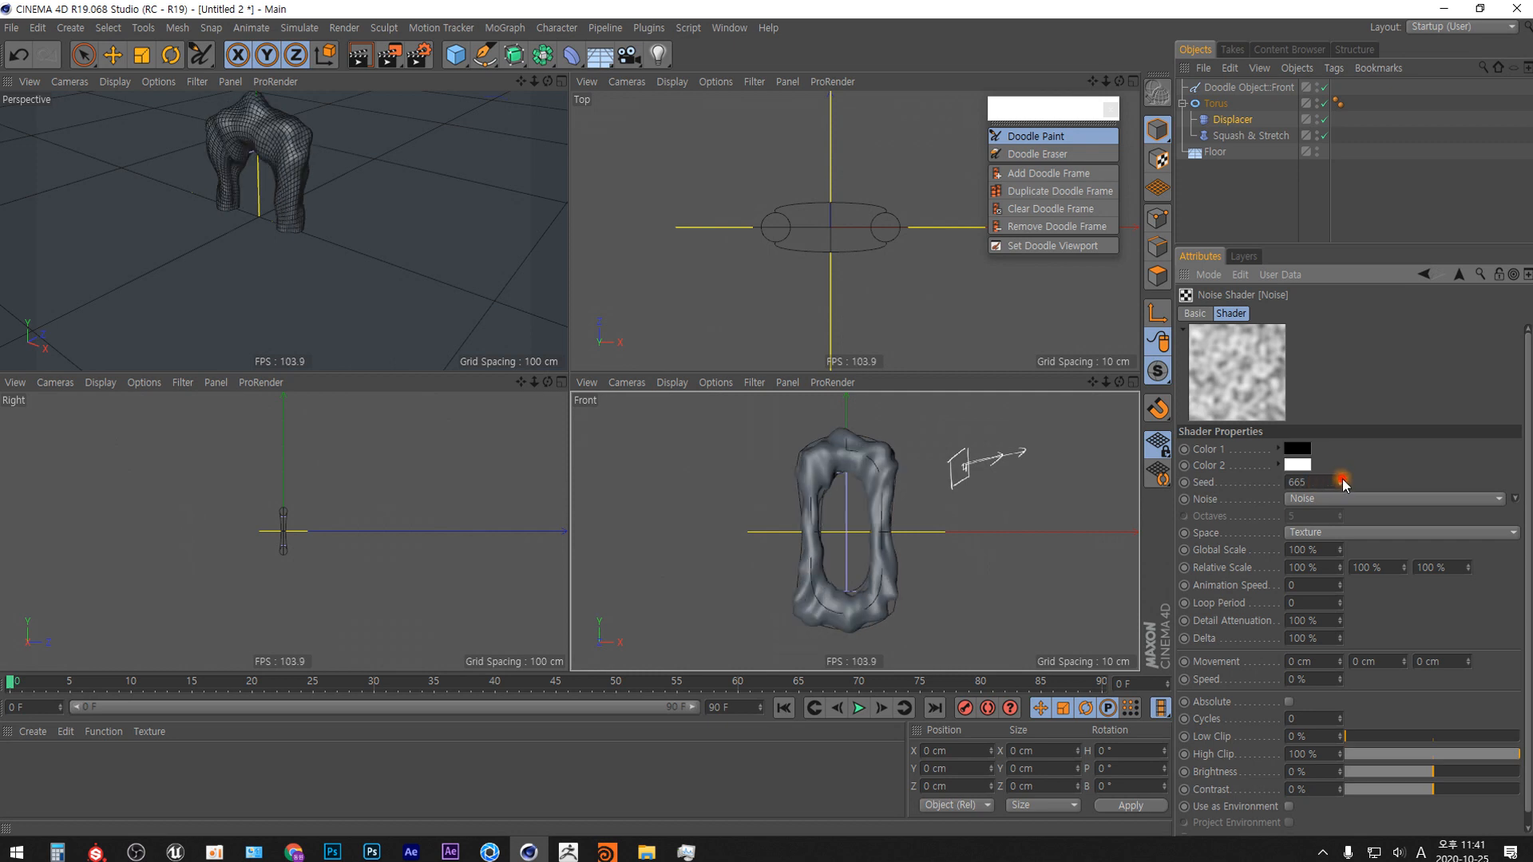
pyautogui.click(1340, 479)
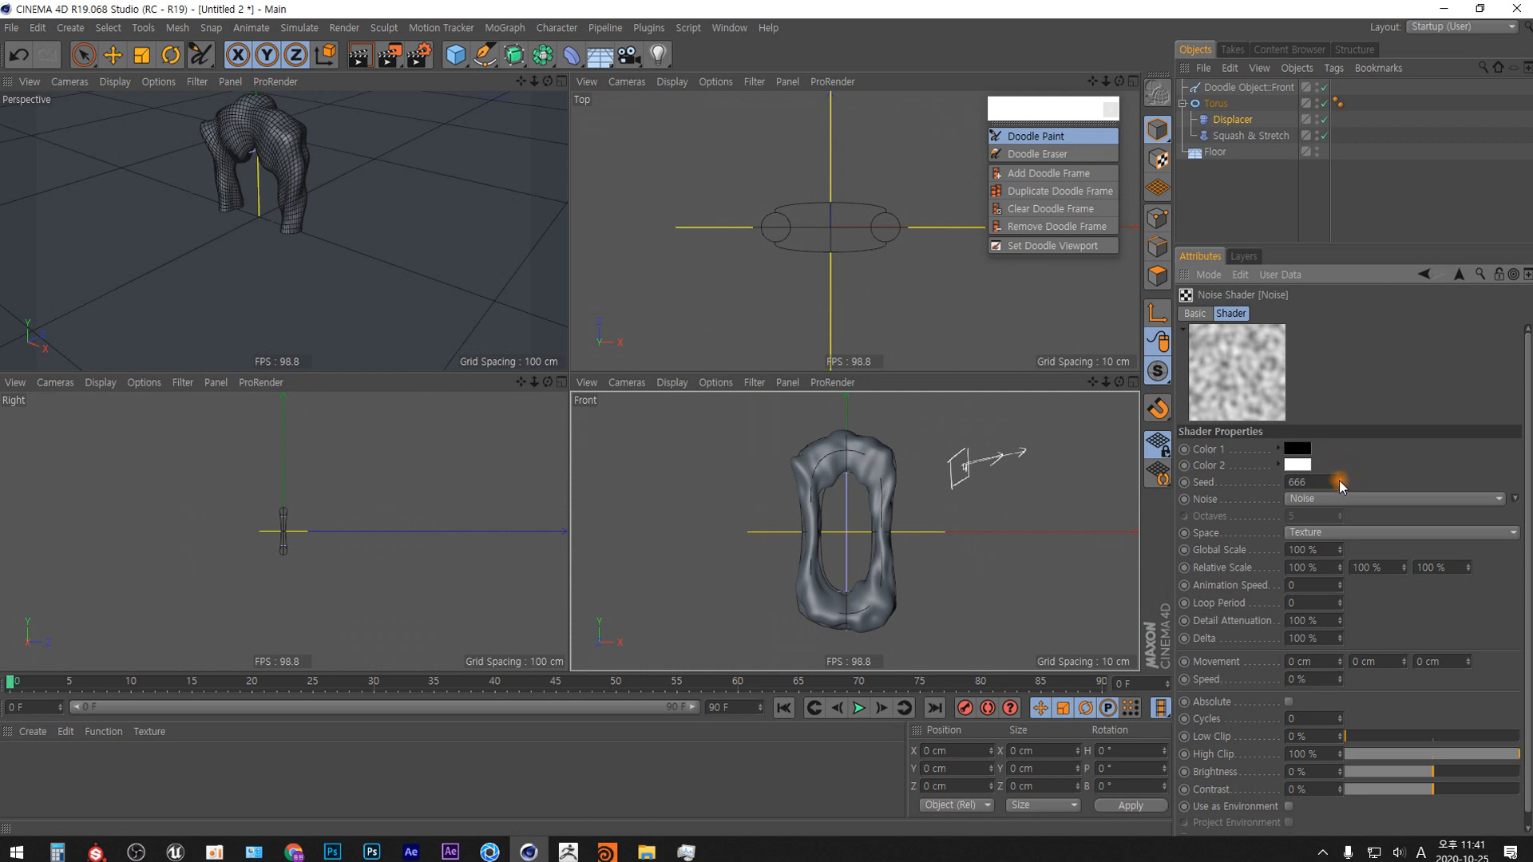
pyautogui.click(1340, 479)
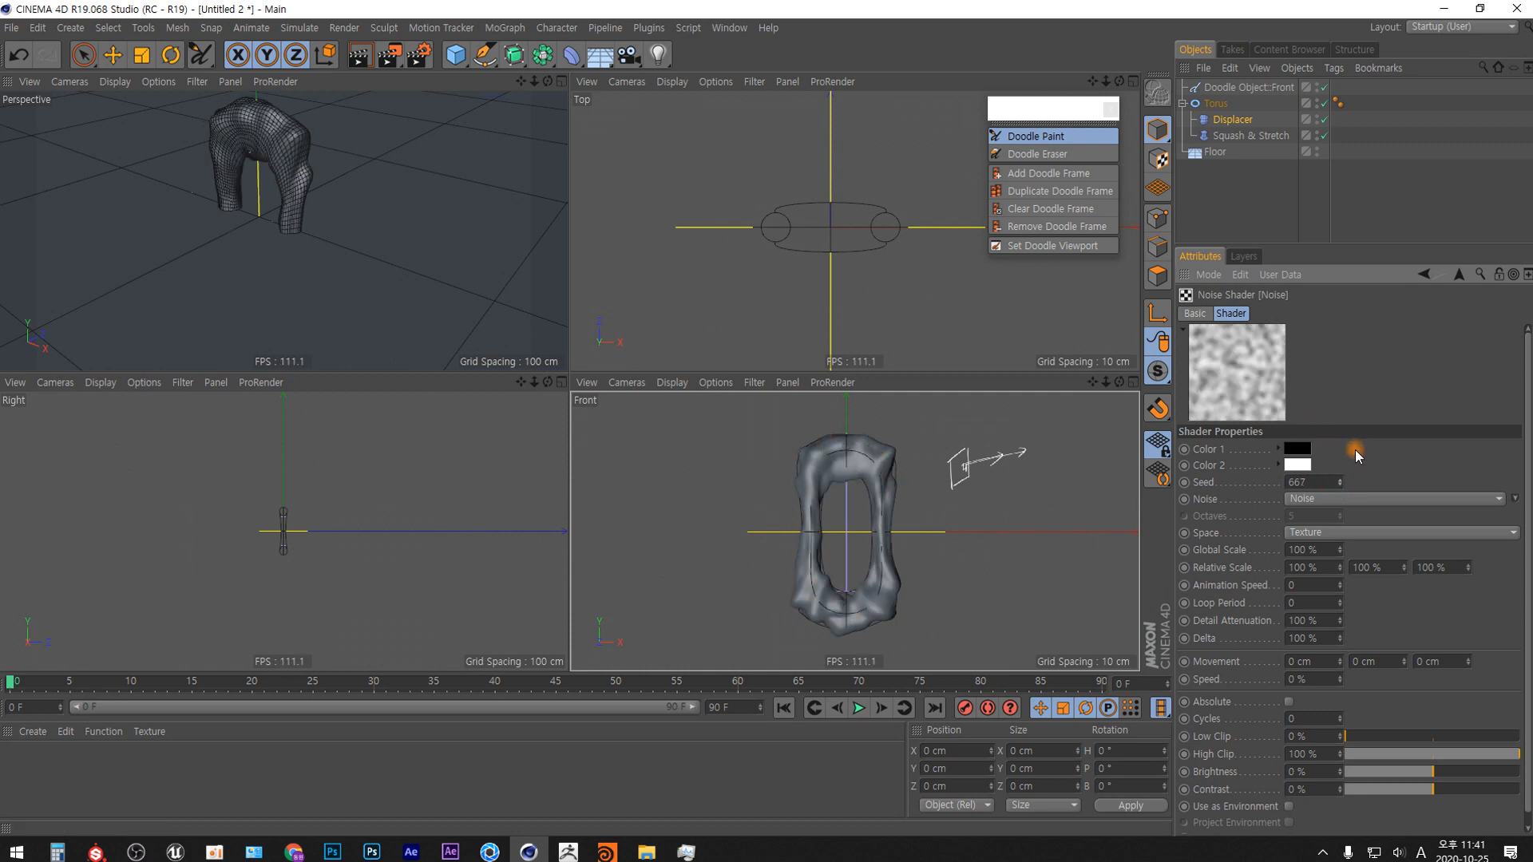
pyautogui.click(1340, 479)
pyautogui.click(1342, 480)
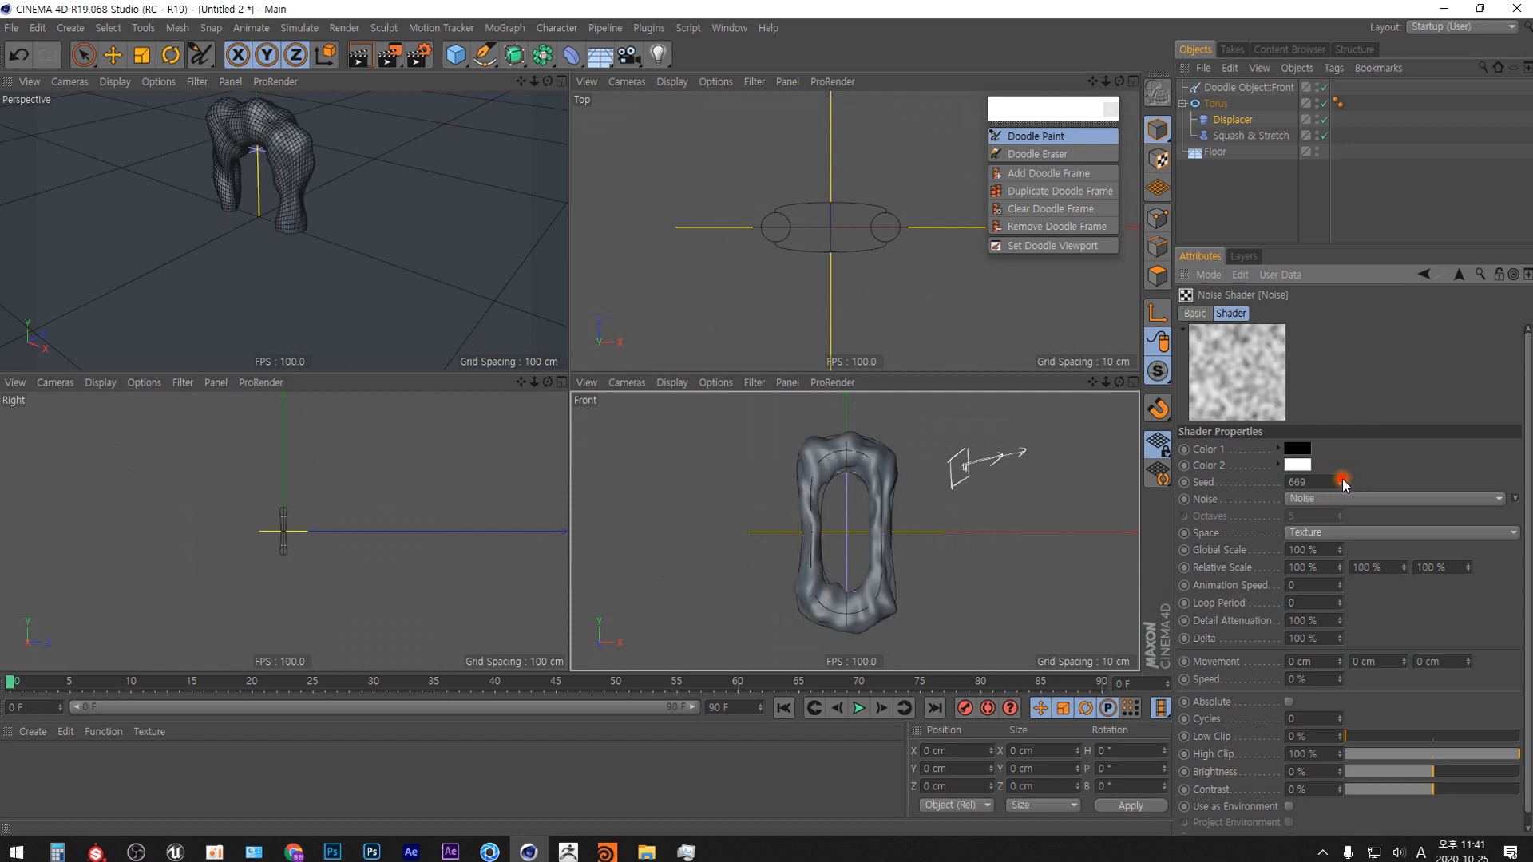
pyautogui.click(1342, 479)
pyautogui.click(1341, 479)
pyautogui.click(1341, 479)
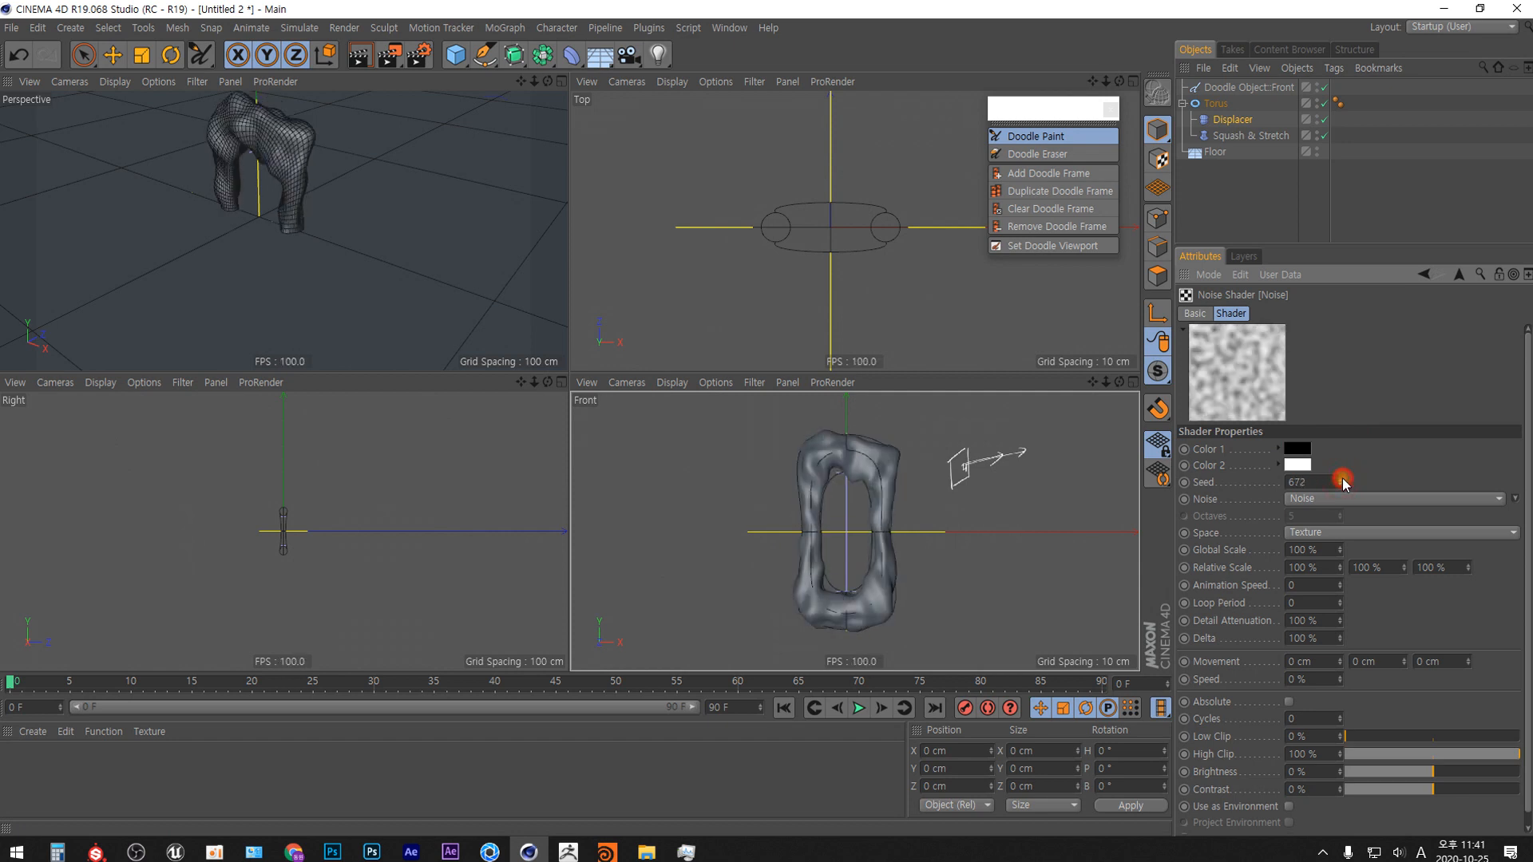
pyautogui.click(1341, 479)
pyautogui.click(1342, 480)
pyautogui.click(1340, 478)
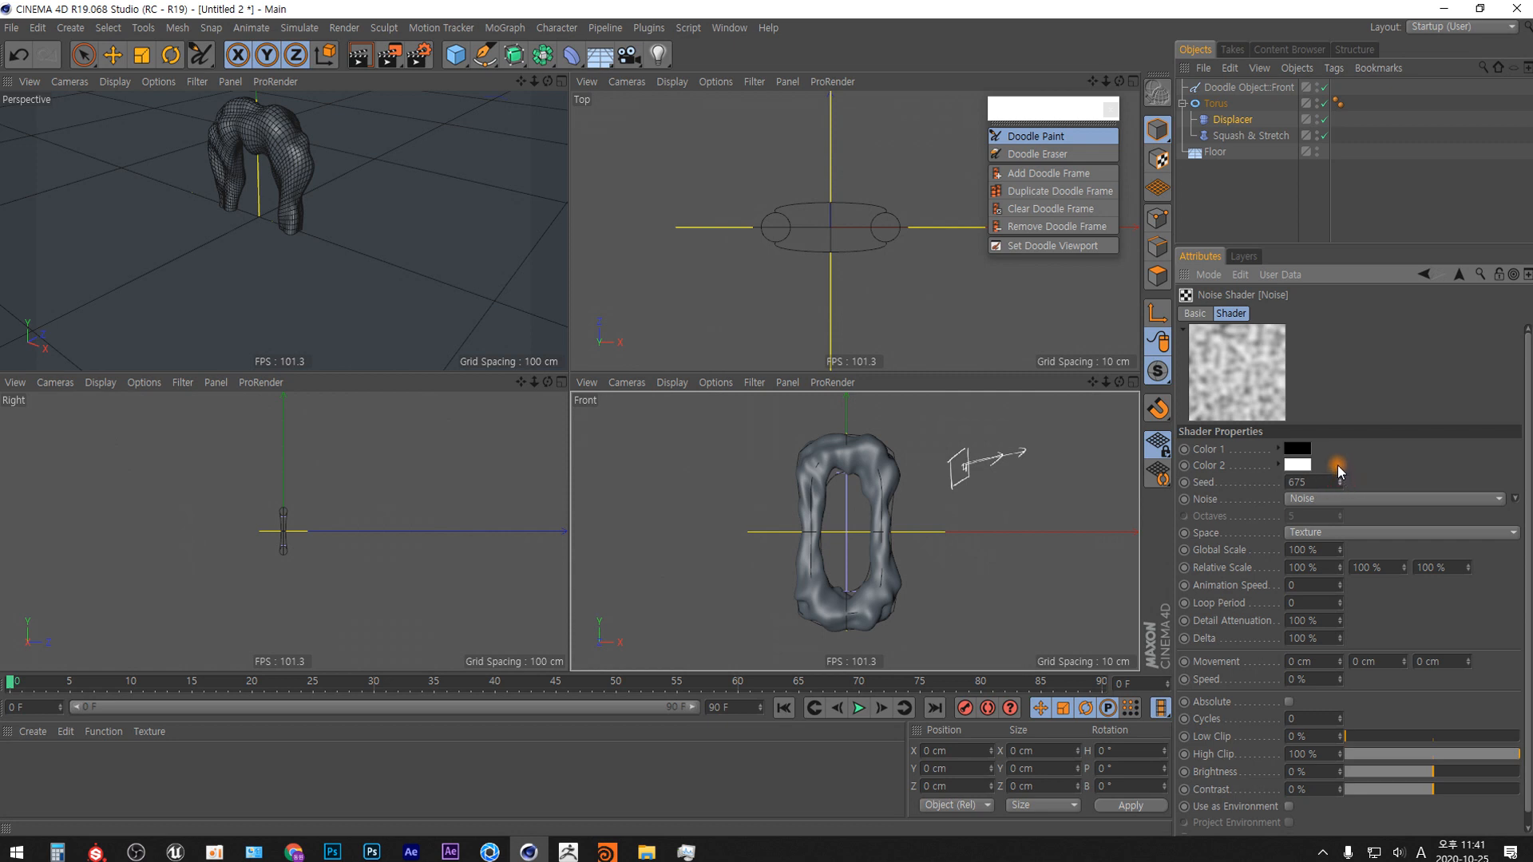
# Reduce the Squash & Stretch deformer's Expand to 76 %.
pyautogui.click(1253, 136)
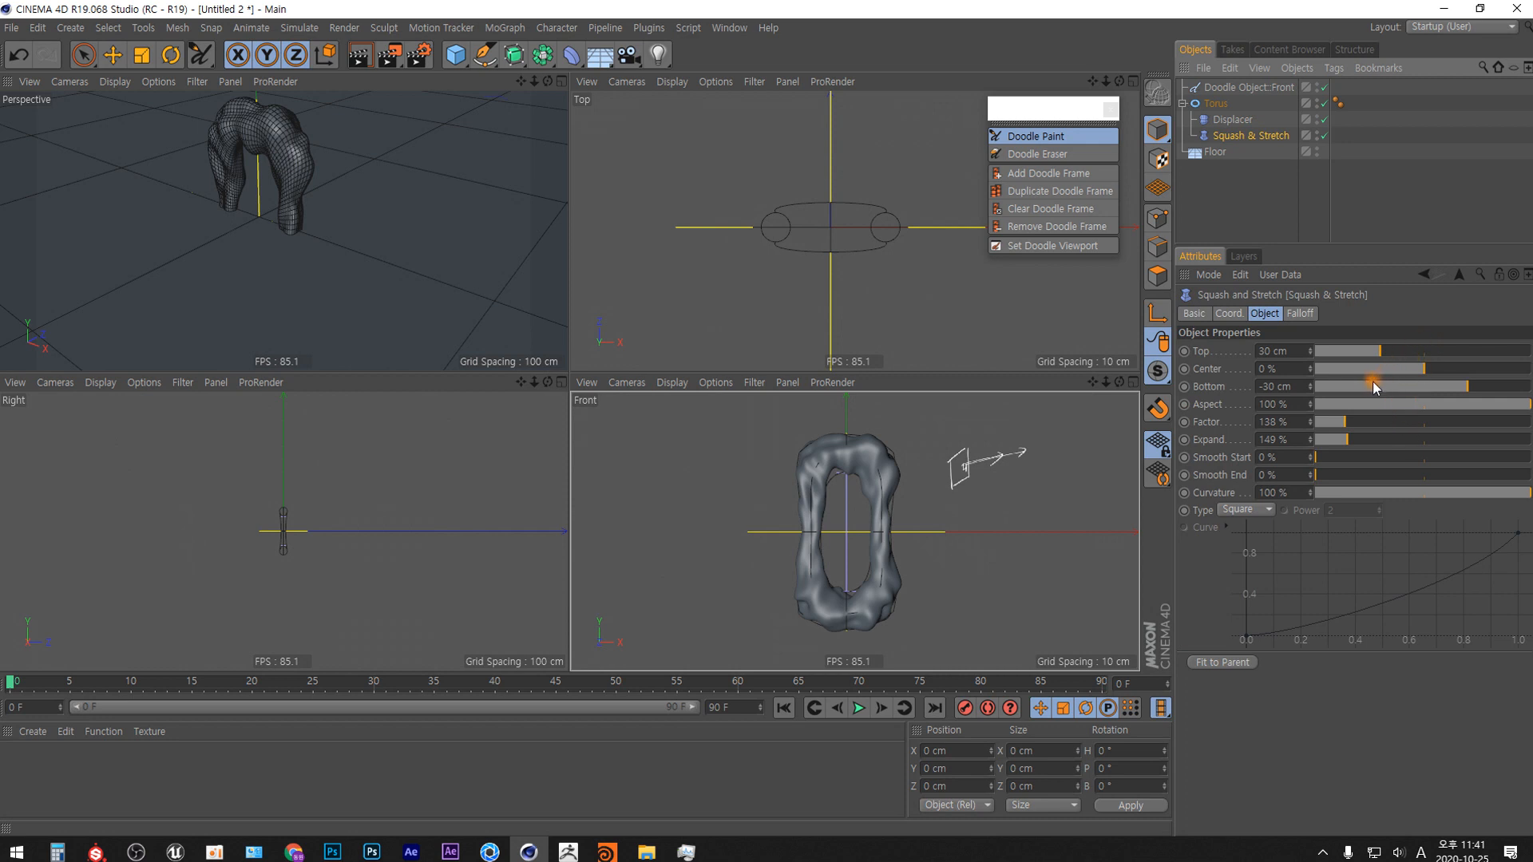
pyautogui.moveTo(1345, 439); pyautogui.dragTo(1333, 440)
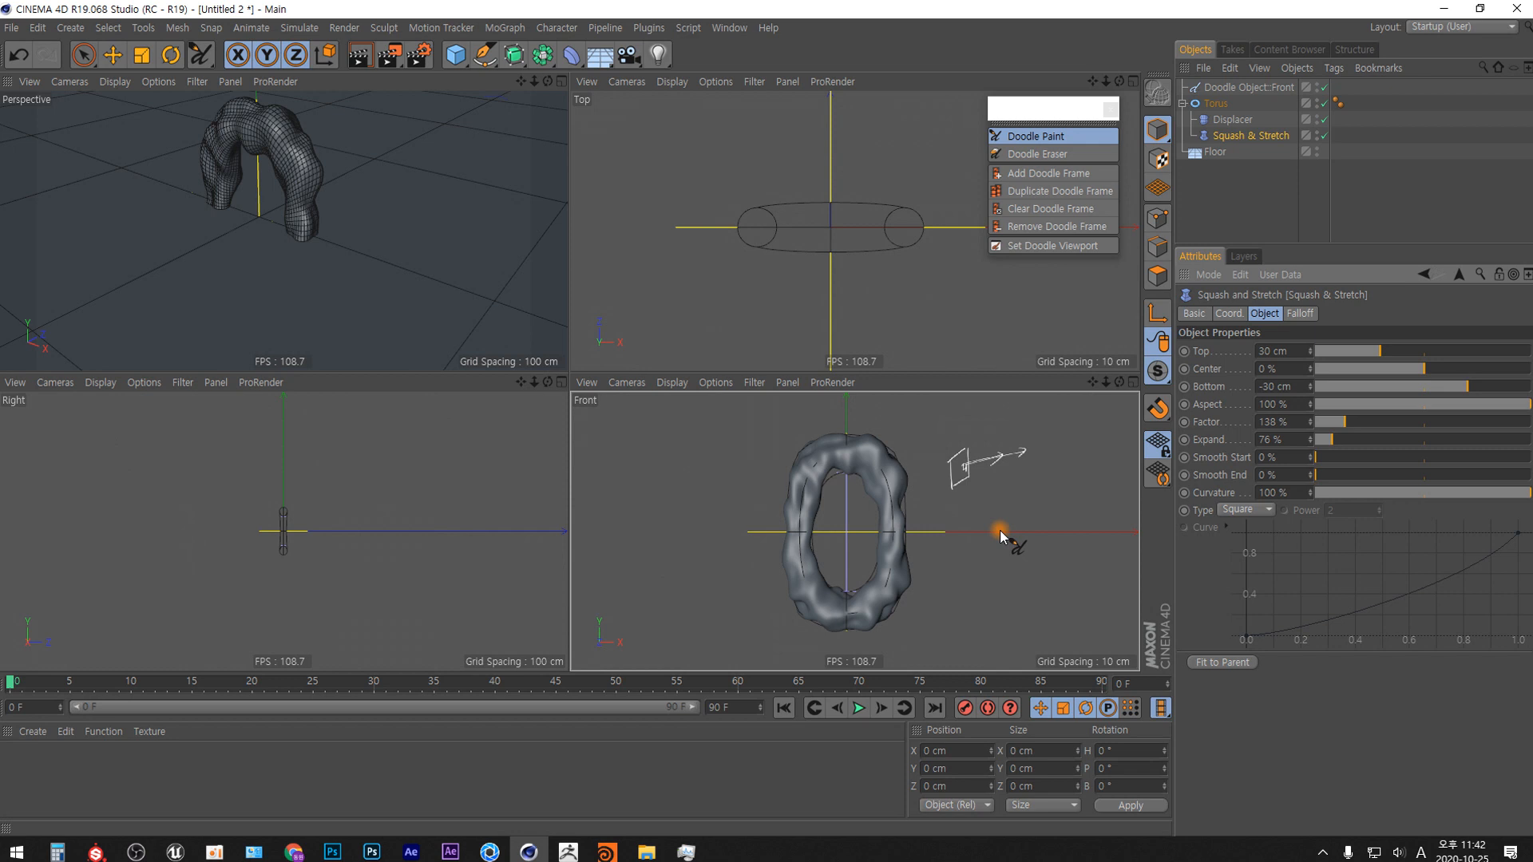
# Add a MoGraph Cloner and make the torus with its deformers its child.
pyautogui.click(505, 27)
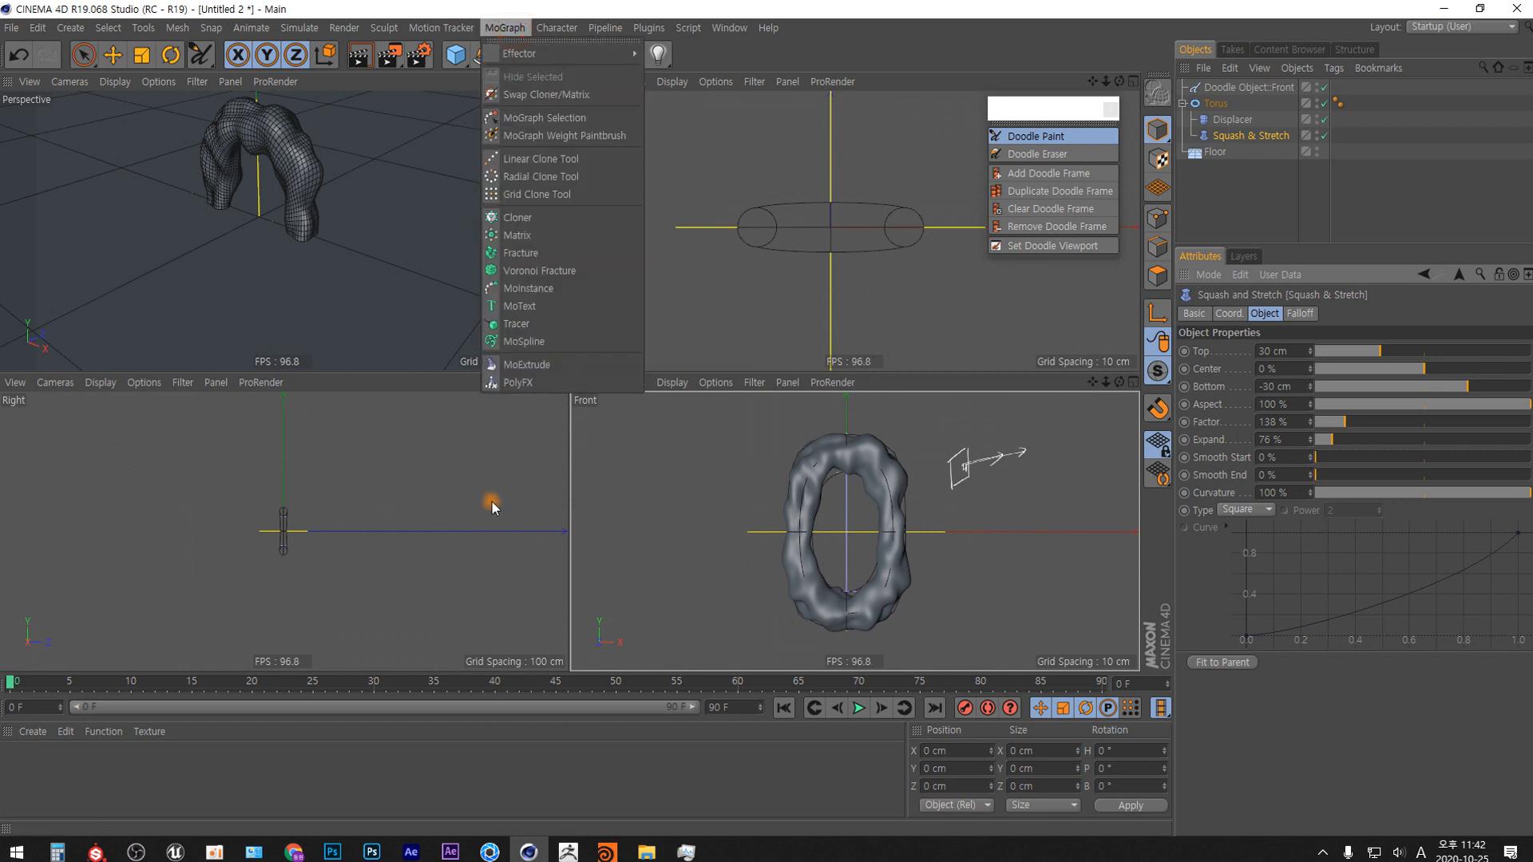
pyautogui.click(543, 218)
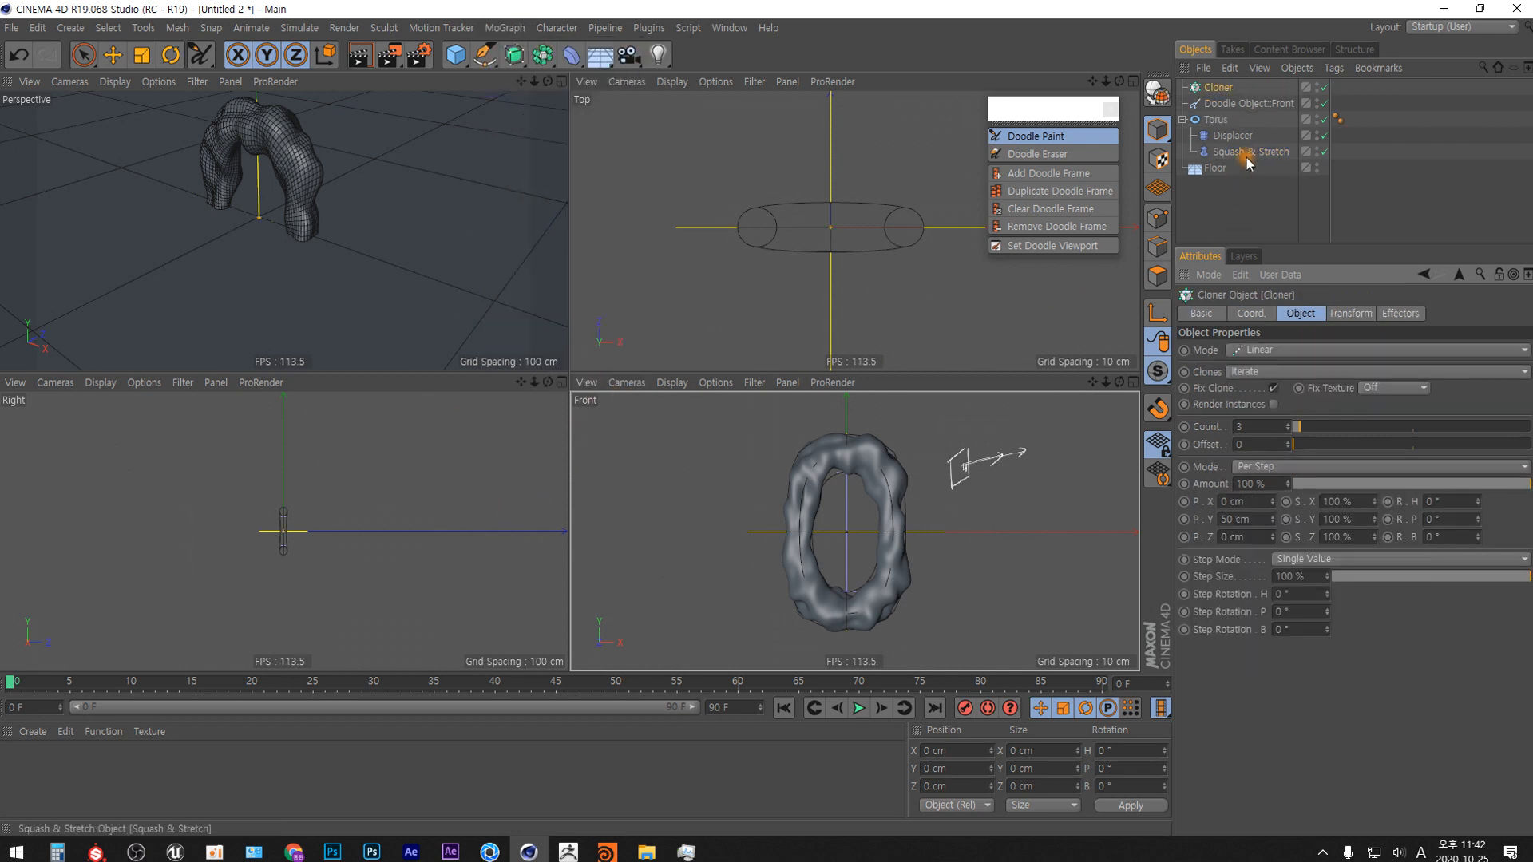
pyautogui.moveTo(1218, 121); pyautogui.dragTo(1219, 89)
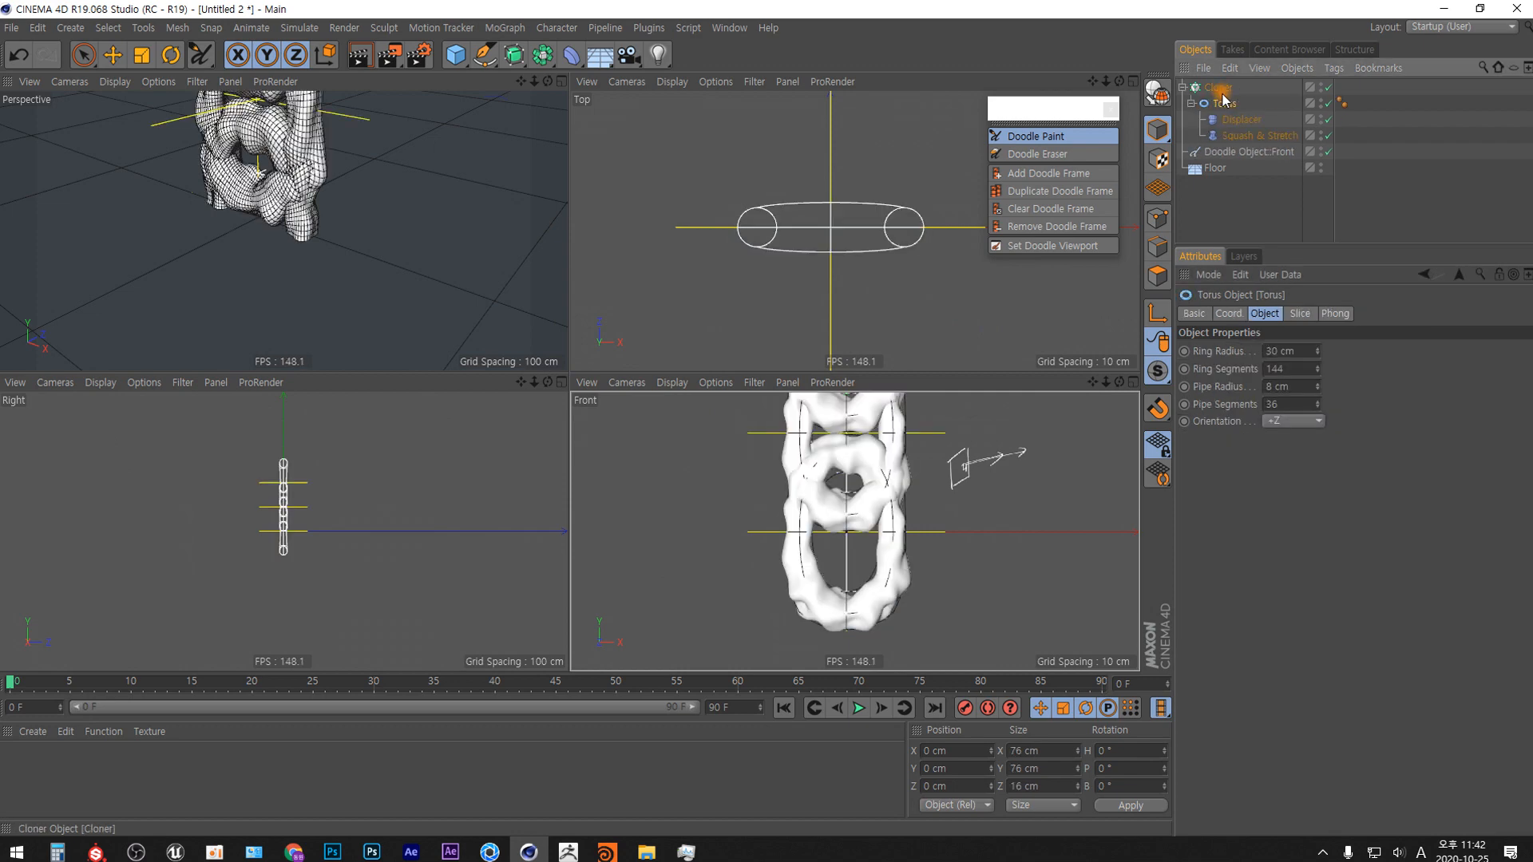
# Delete the doodle object from the scene.
pyautogui.click(1220, 200)
pyautogui.click(1250, 153)
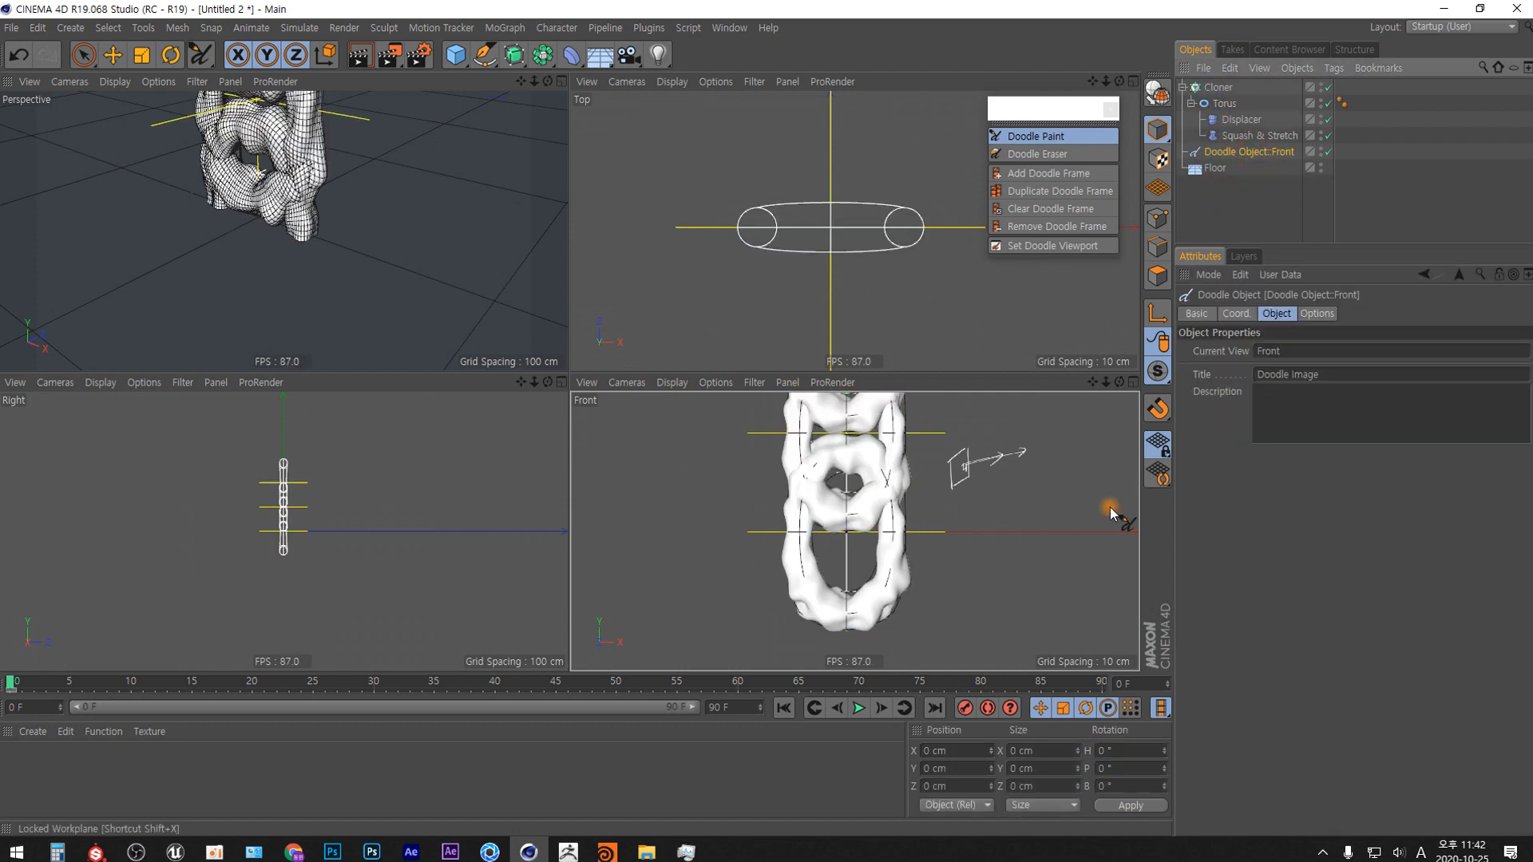
pyautogui.press('Delete')
# Maximize the Perspective view and isolate the Cloner with its children using Viewport Solo Hierarchy.
pyautogui.click(561, 81)
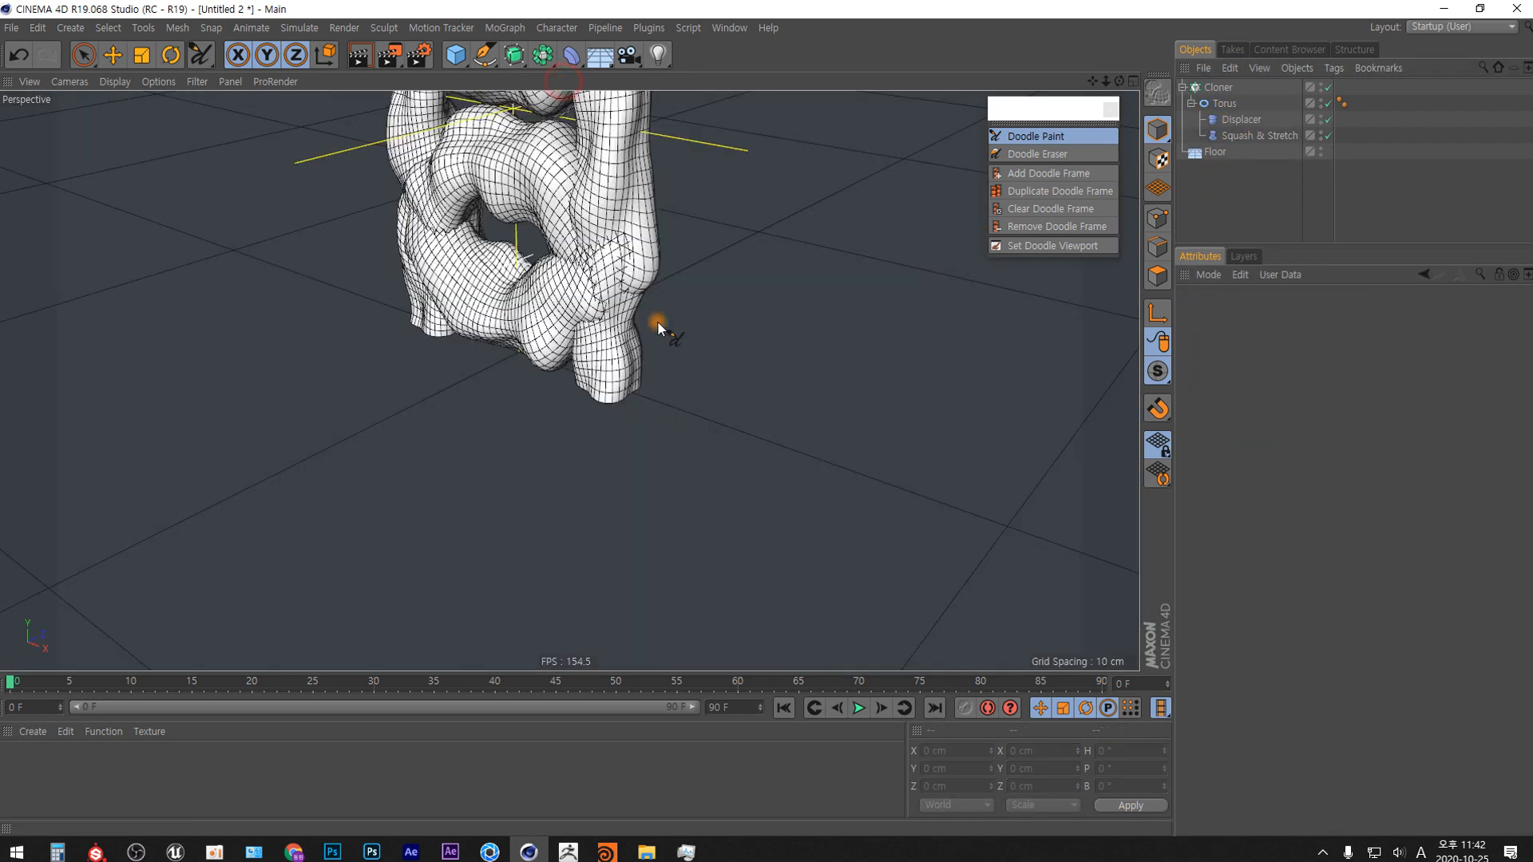
pyautogui.keyDown('alt'); pyautogui.moveTo(620, 422); pyautogui.dragTo(610, 319); pyautogui.keyUp('alt')
pyautogui.keyDown('alt'); pyautogui.moveTo(609, 319); pyautogui.dragTo(607, 515, button='right'); pyautogui.keyUp('alt')
pyautogui.keyDown('alt'); pyautogui.moveTo(620, 363); pyautogui.dragTo(633, 497, button='middle'); pyautogui.keyUp('alt')
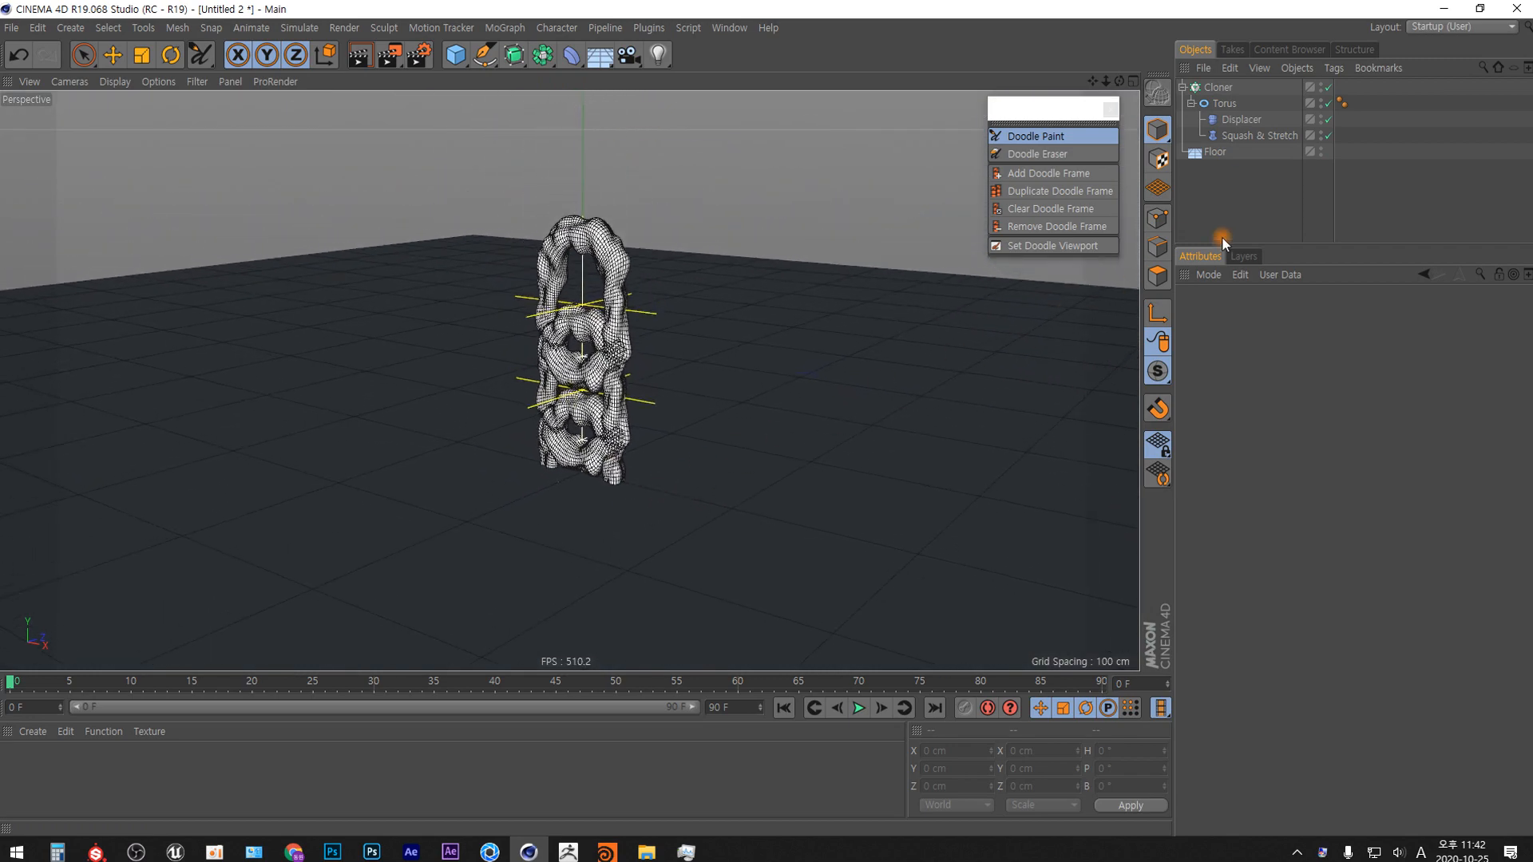
pyautogui.click(1219, 87)
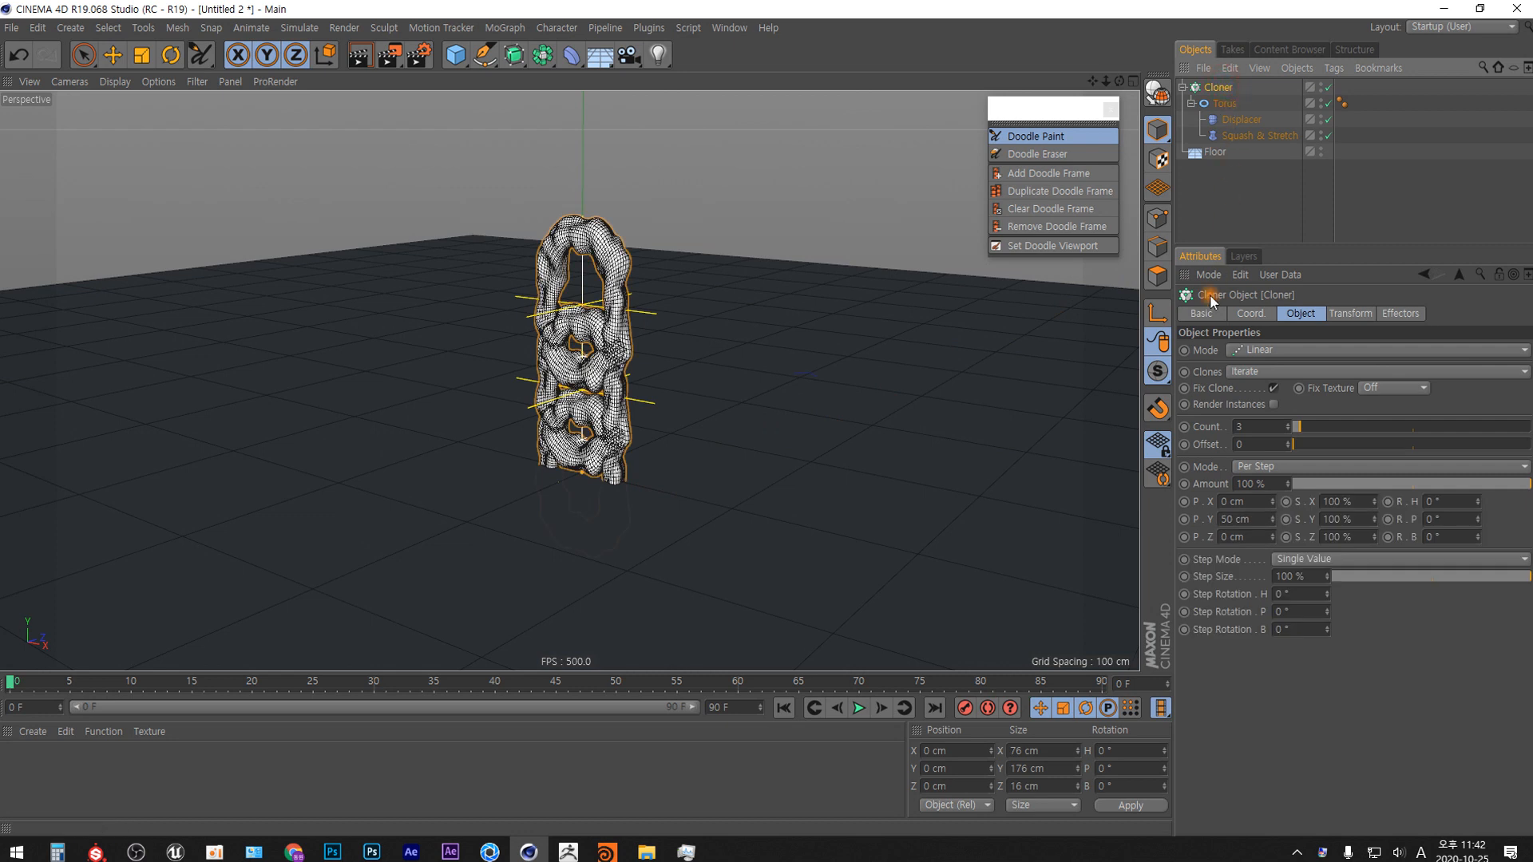
pyautogui.click(1159, 373)
pyautogui.click(1161, 377)
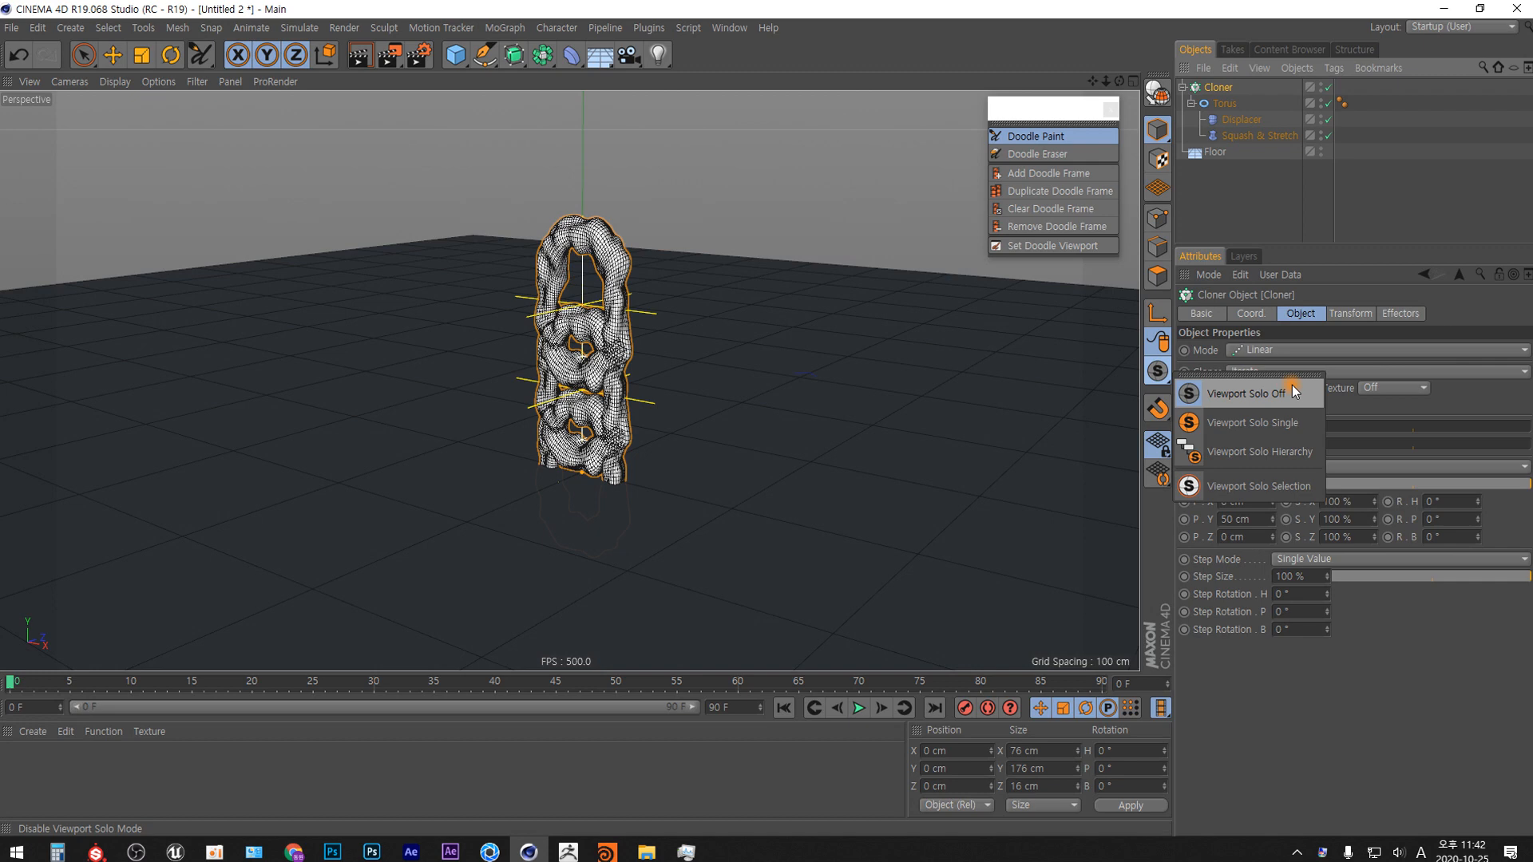
pyautogui.click(1239, 453)
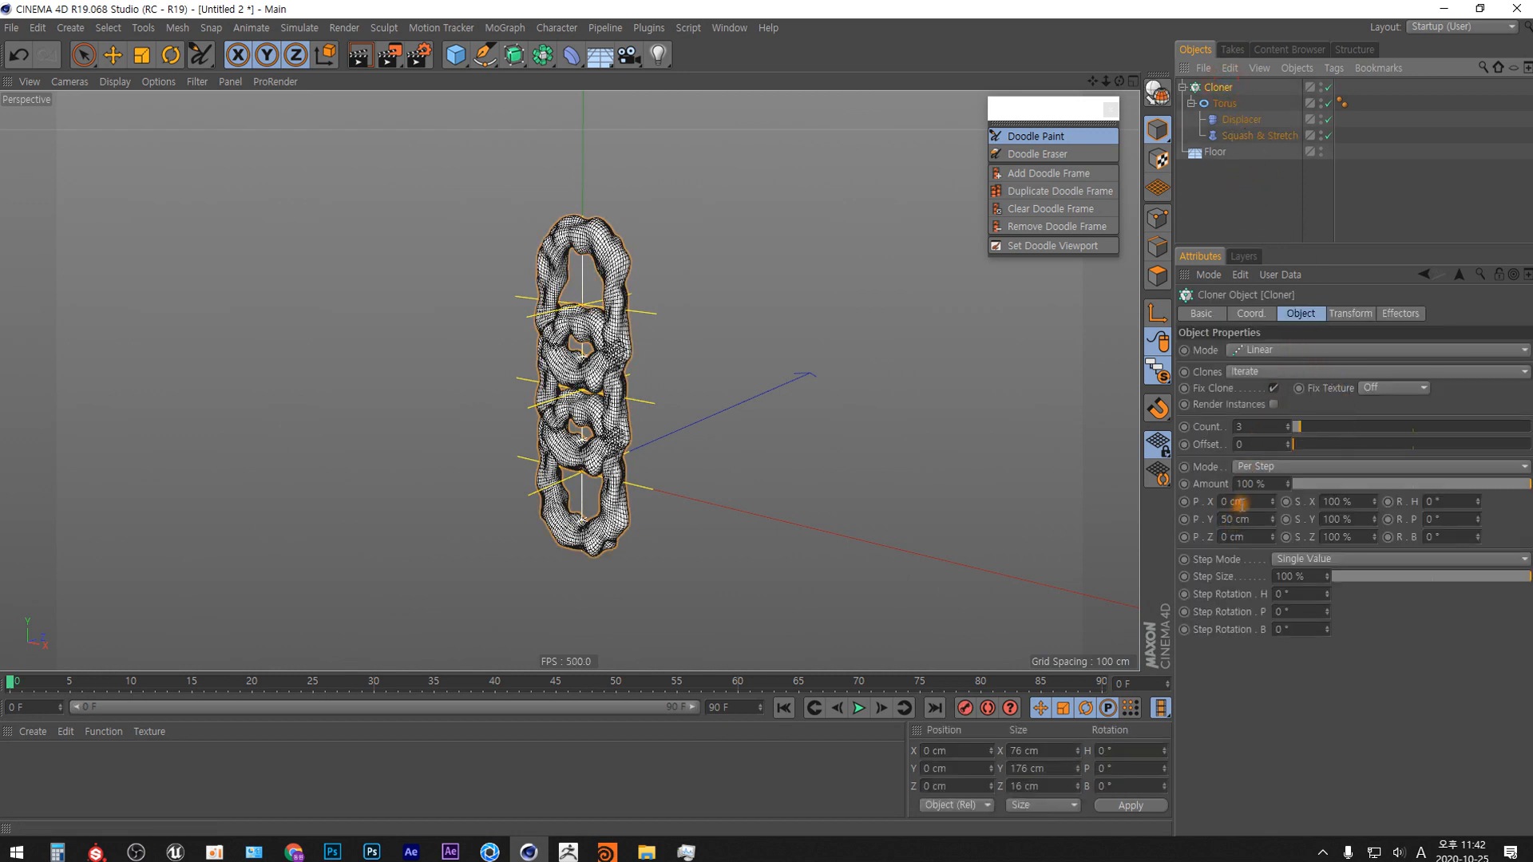
pyautogui.keyDown('alt'); pyautogui.moveTo(614, 356); pyautogui.dragTo(656, 330); pyautogui.keyUp('alt')
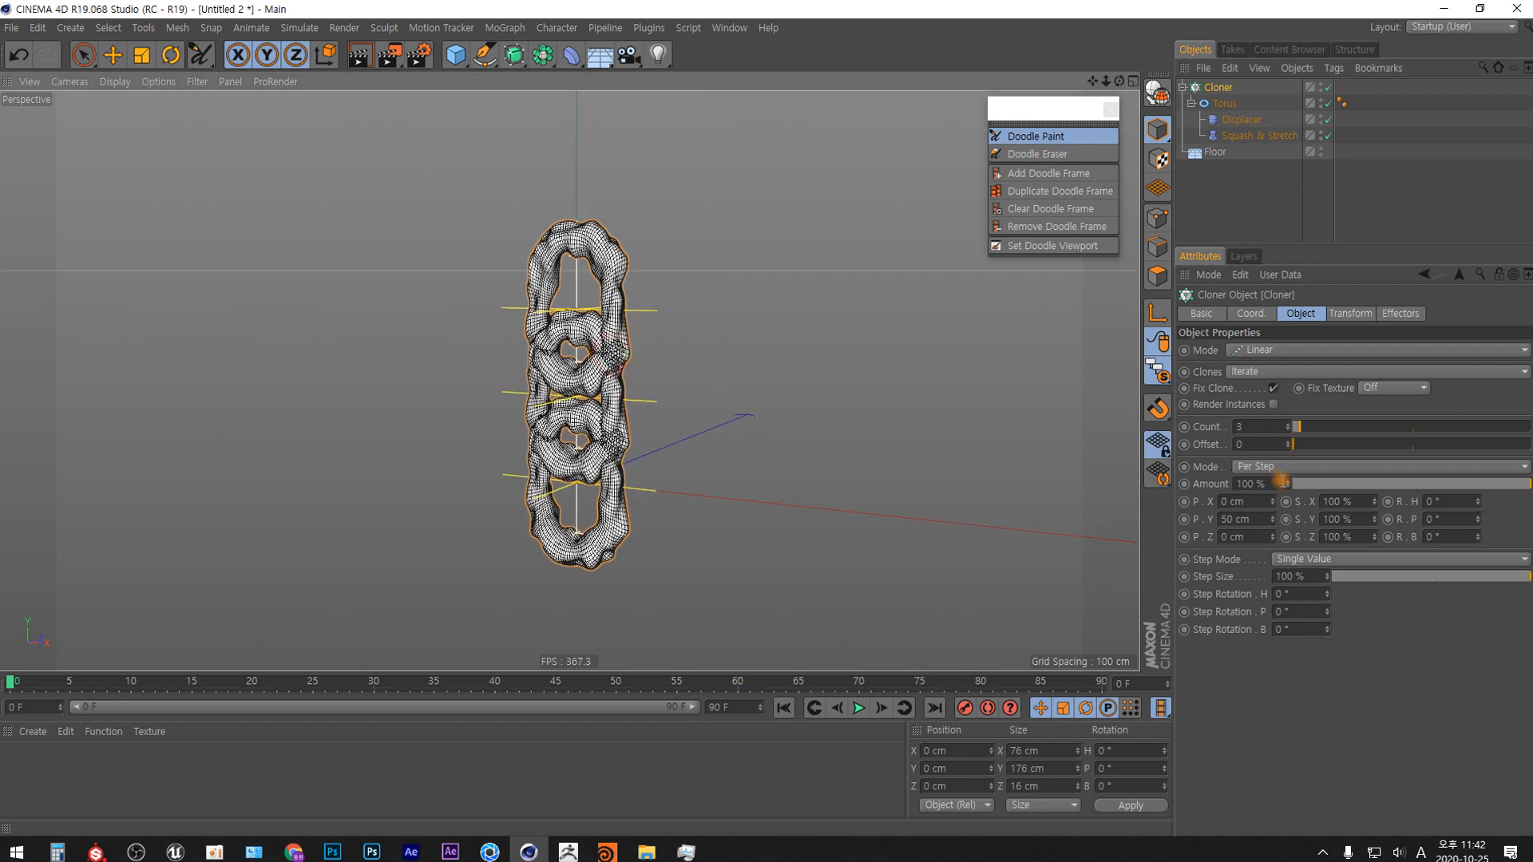
# Set the Cloner's per-step Y position to 51 cm and its Step Rotation H to 90°.
pyautogui.moveTo(1272, 516); pyautogui.dragTo(1272, 514)
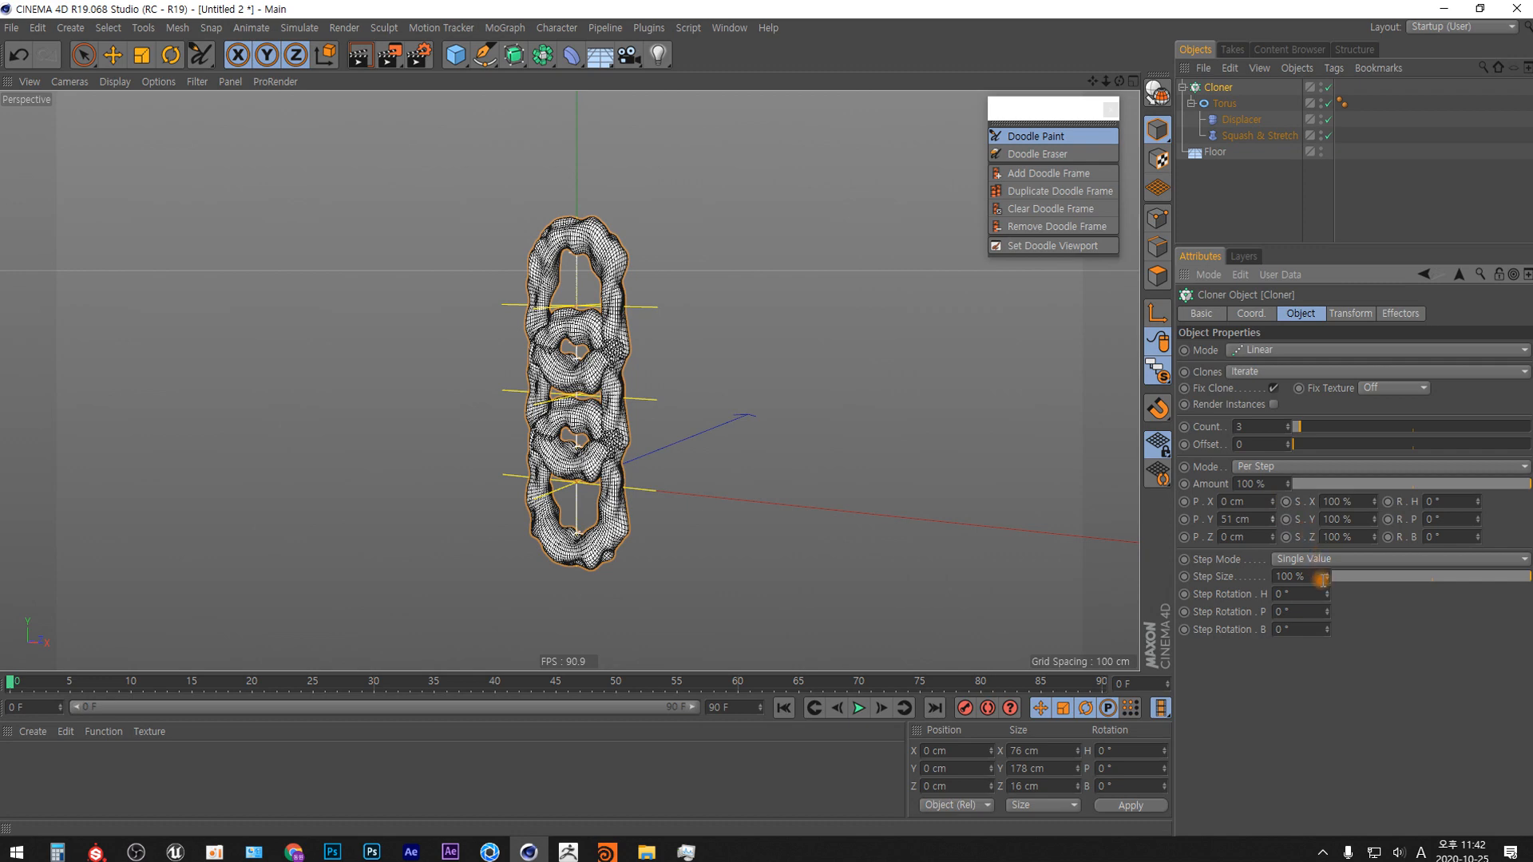
pyautogui.moveTo(1327, 595)
pyautogui.mouseDown()
pyautogui.moveTo(1329, 559)
pyautogui.moveTo(1312, 594)
pyautogui.mouseUp()
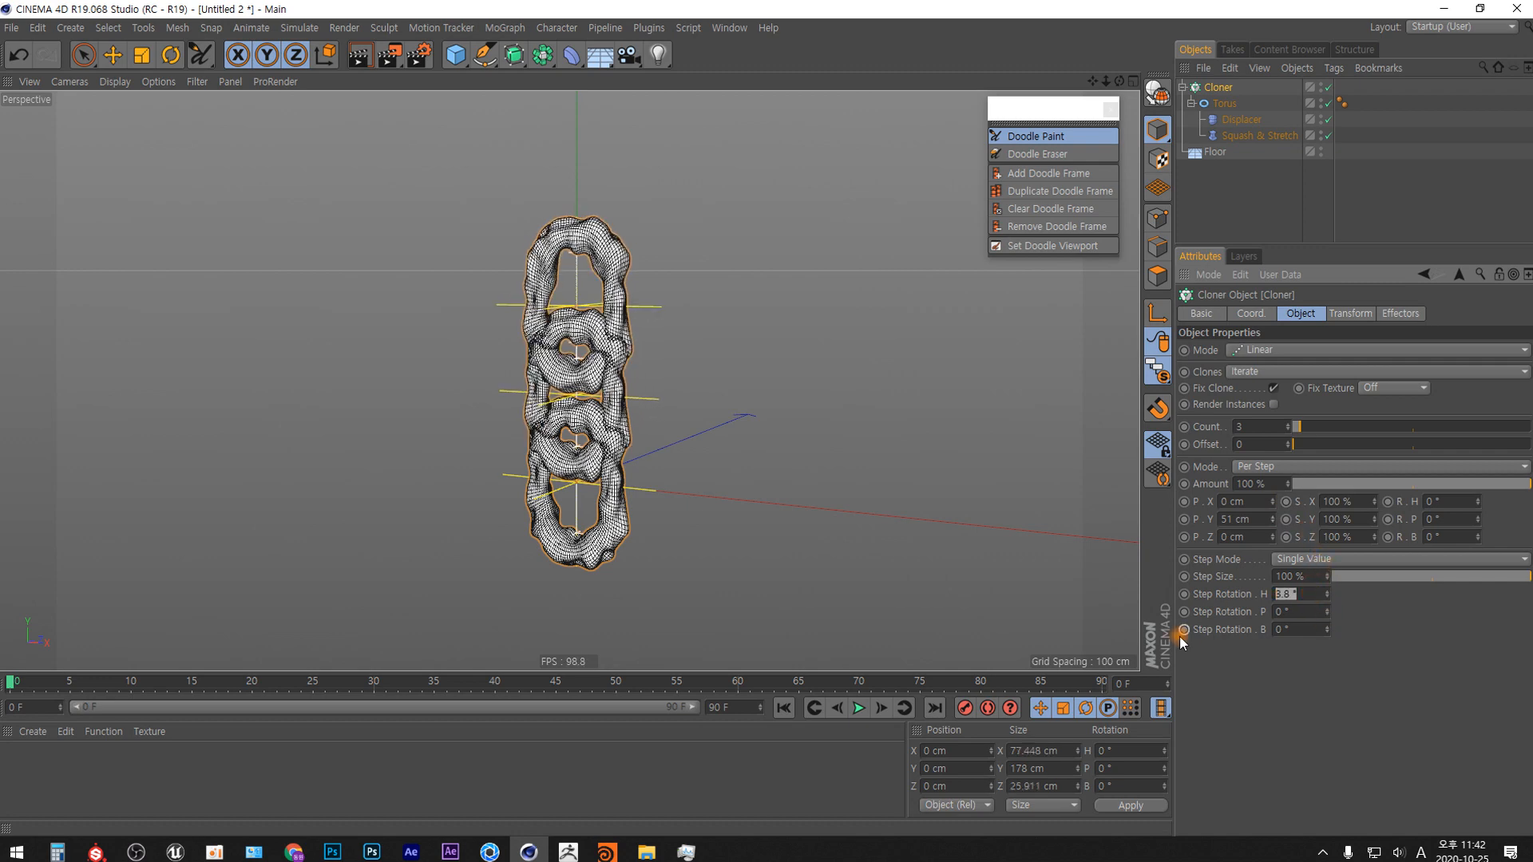
pyautogui.write('90')
pyautogui.press('Return')
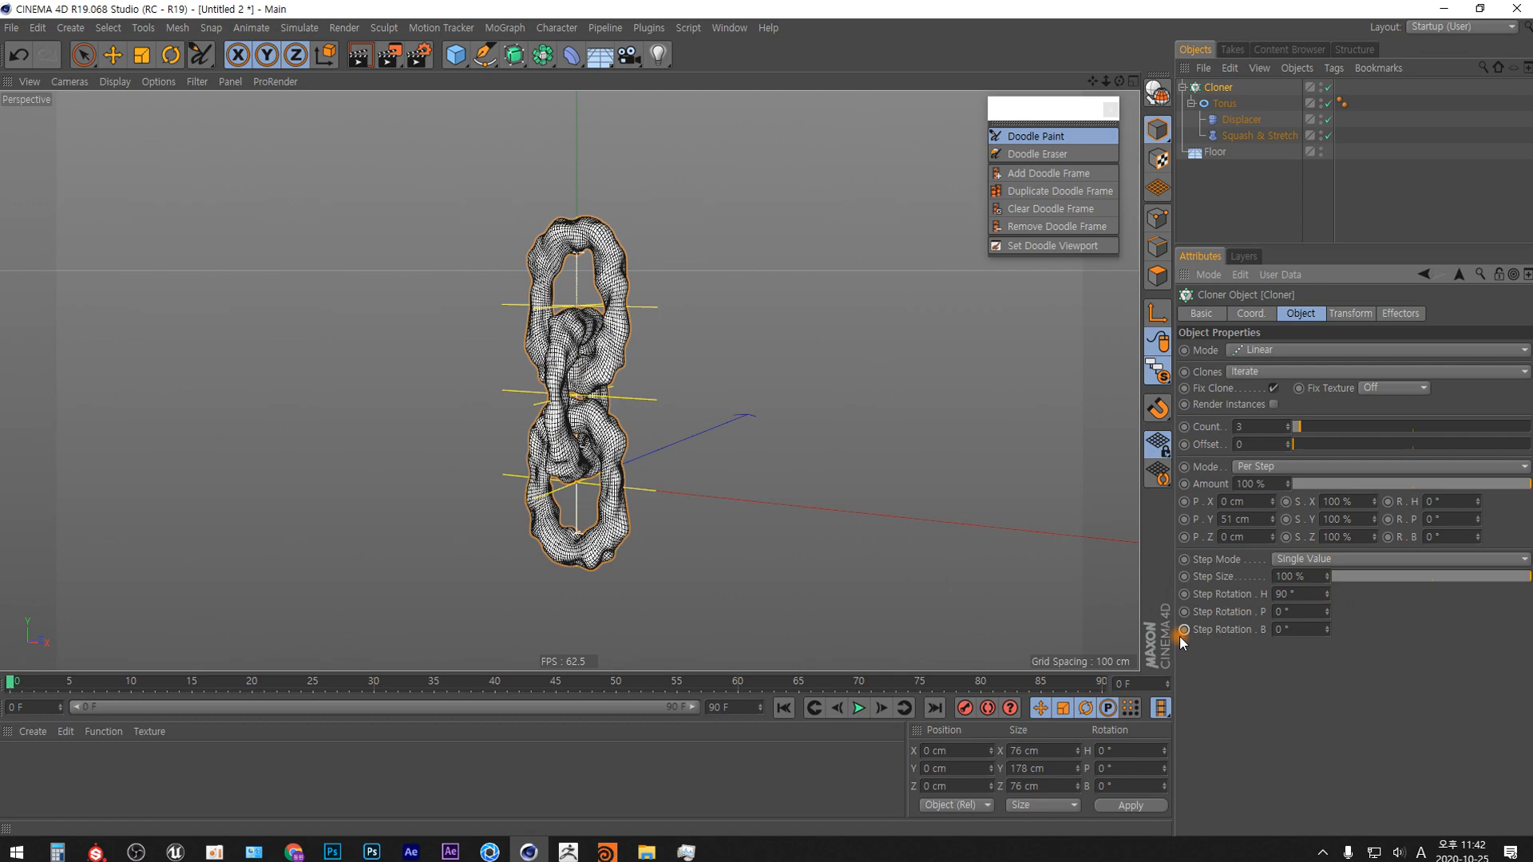
# Set the Cloner's Count to 9.
pyautogui.moveTo(551, 511)
pyautogui.keyDown('alt'); pyautogui.mouseDown()
pyautogui.moveTo(486, 535)
pyautogui.moveTo(739, 527)
pyautogui.moveTo(612, 543)
pyautogui.moveTo(627, 536)
pyautogui.mouseUp(); pyautogui.keyUp('alt')
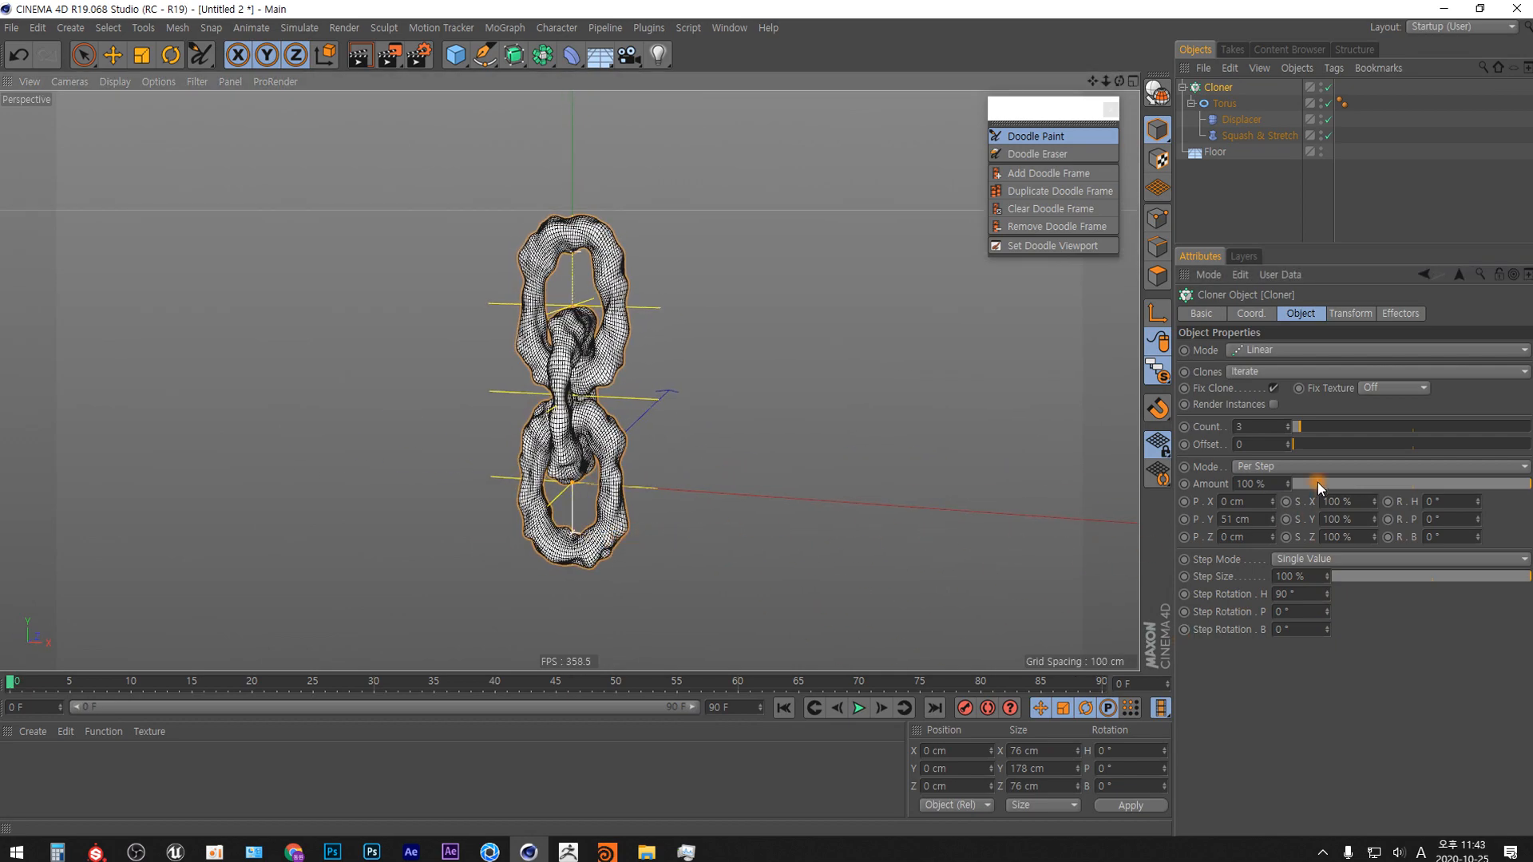
pyautogui.click(1246, 426)
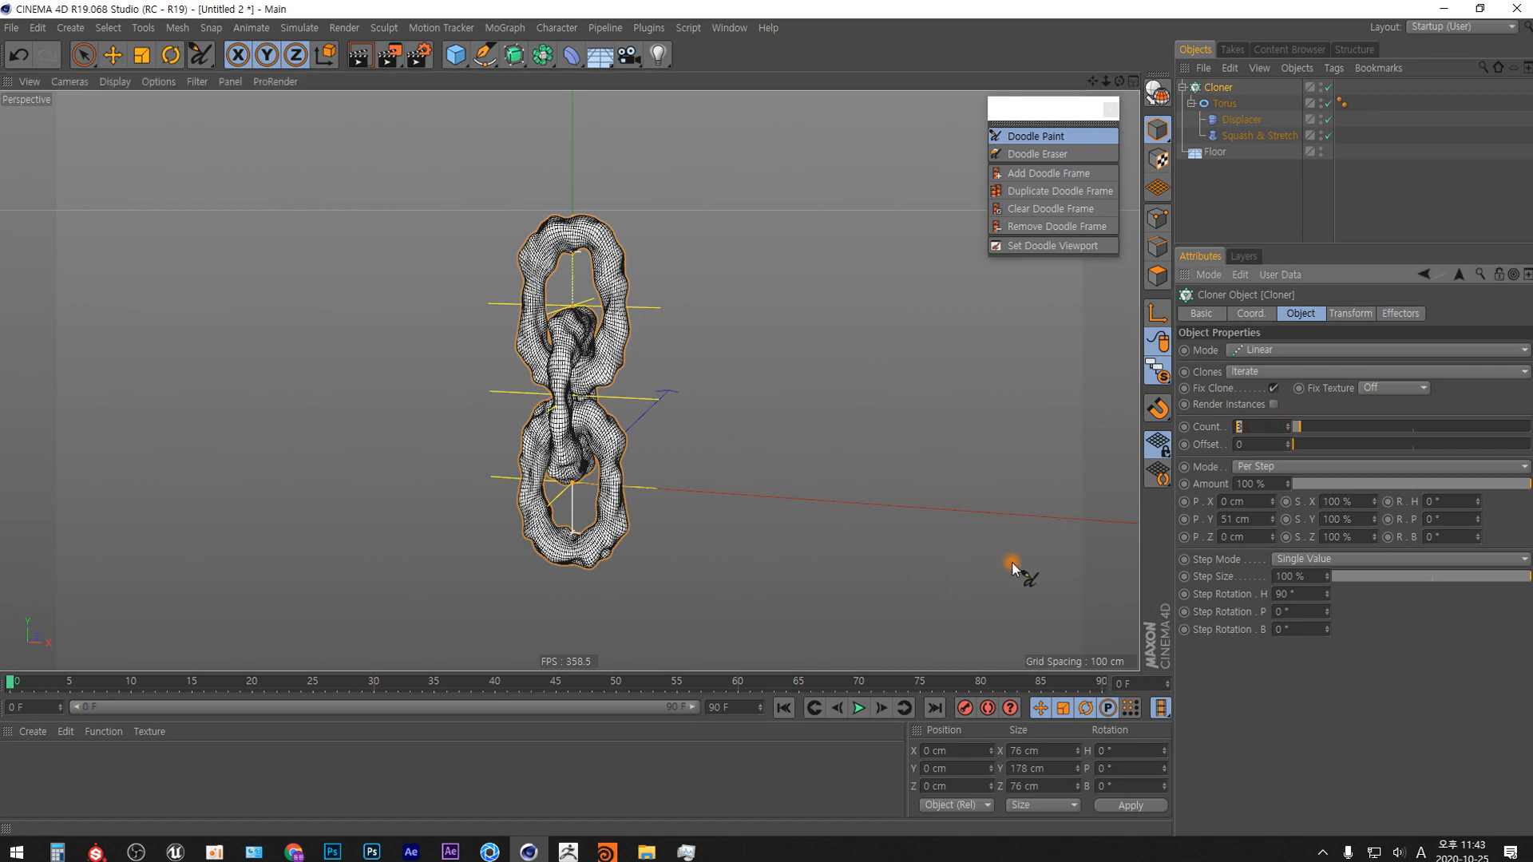
pyautogui.write('9')
pyautogui.press('Return')
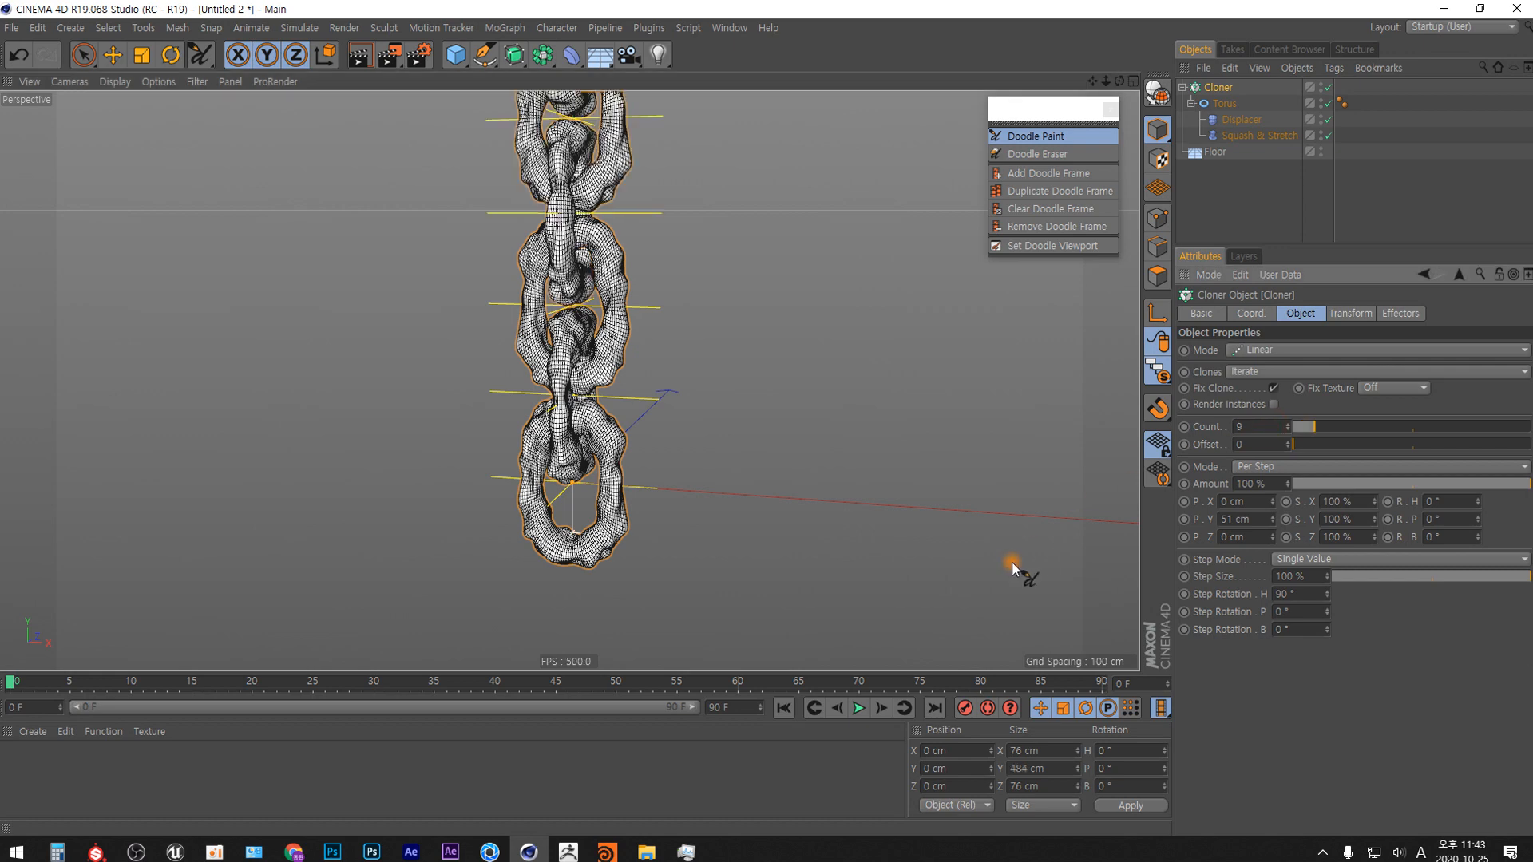
# Inspect the chain from several angles, deselect the Cloner, and turn Viewport Solo off.
pyautogui.keyDown('alt'); pyautogui.moveTo(623, 427); pyautogui.dragTo(594, 428); pyautogui.keyUp('alt')
pyautogui.keyDown('alt'); pyautogui.moveTo(594, 424); pyautogui.dragTo(601, 580, button='right'); pyautogui.keyUp('alt')
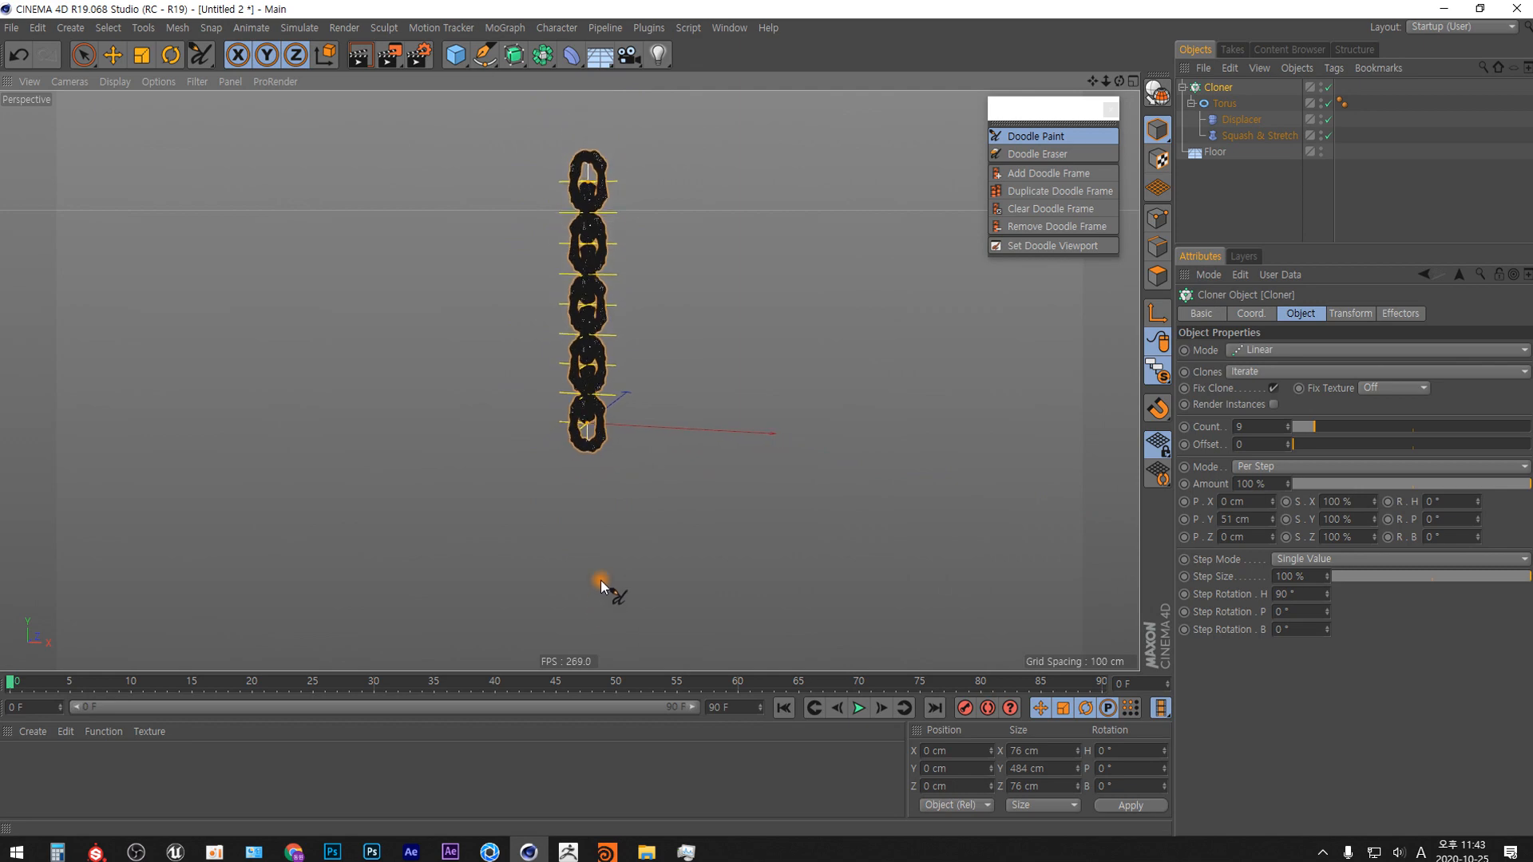
pyautogui.keyDown('alt'); pyautogui.moveTo(590, 385); pyautogui.dragTo(592, 490, button='middle'); pyautogui.keyUp('alt')
pyautogui.moveTo(595, 426)
pyautogui.keyDown('alt'); pyautogui.mouseDown(button='right')
pyautogui.moveTo(559, 342)
pyautogui.moveTo(491, 354)
pyautogui.mouseUp(button='right'); pyautogui.keyUp('alt')
pyautogui.keyDown('alt'); pyautogui.moveTo(602, 399); pyautogui.dragTo(622, 330, button='middle'); pyautogui.keyUp('alt')
pyautogui.click(1230, 189)
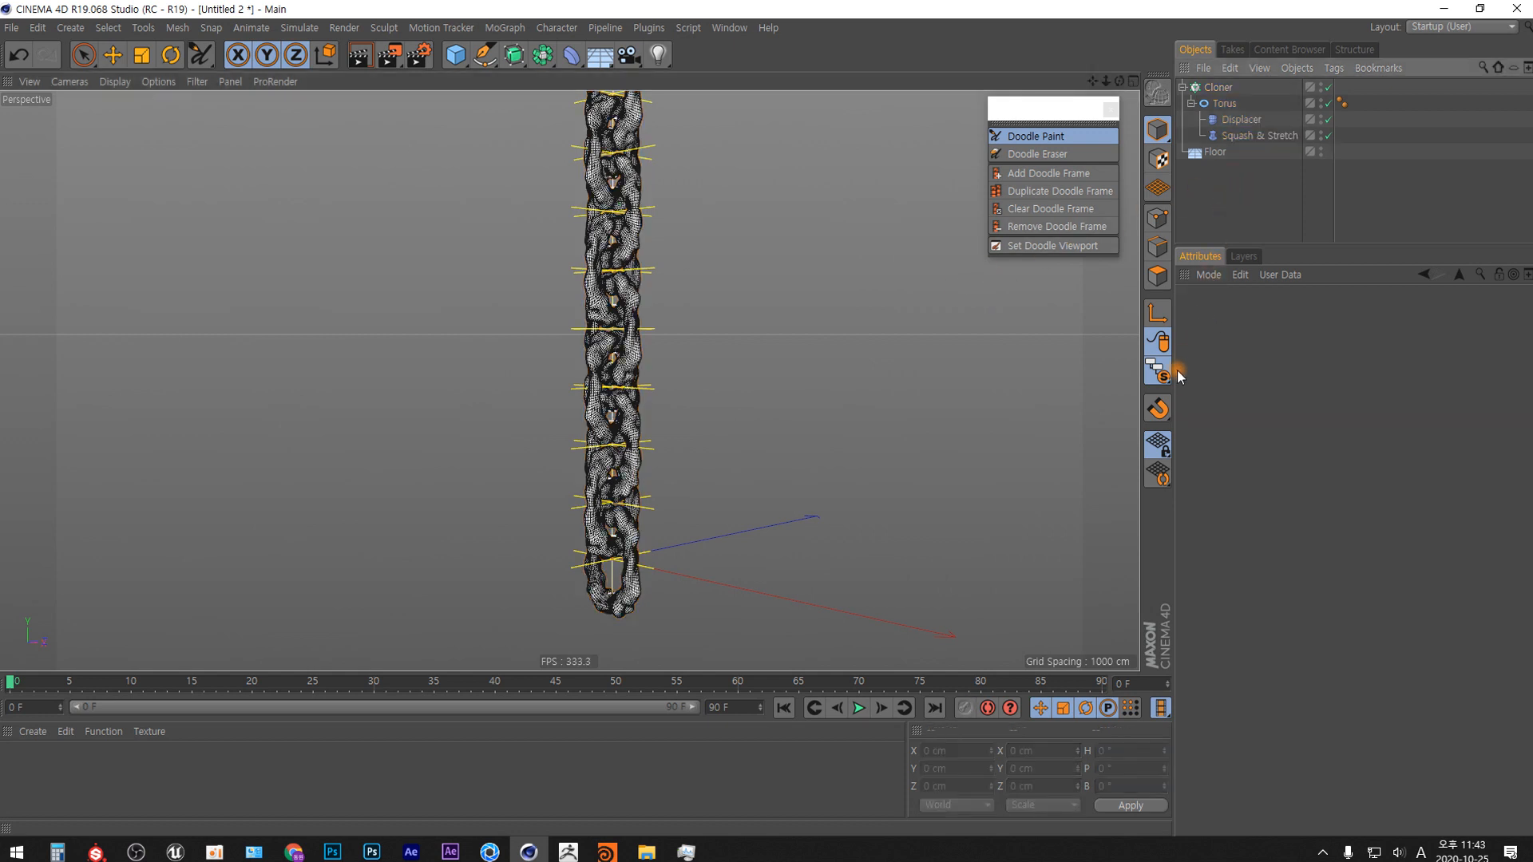
pyautogui.moveTo(1163, 373); pyautogui.dragTo(1244, 386)
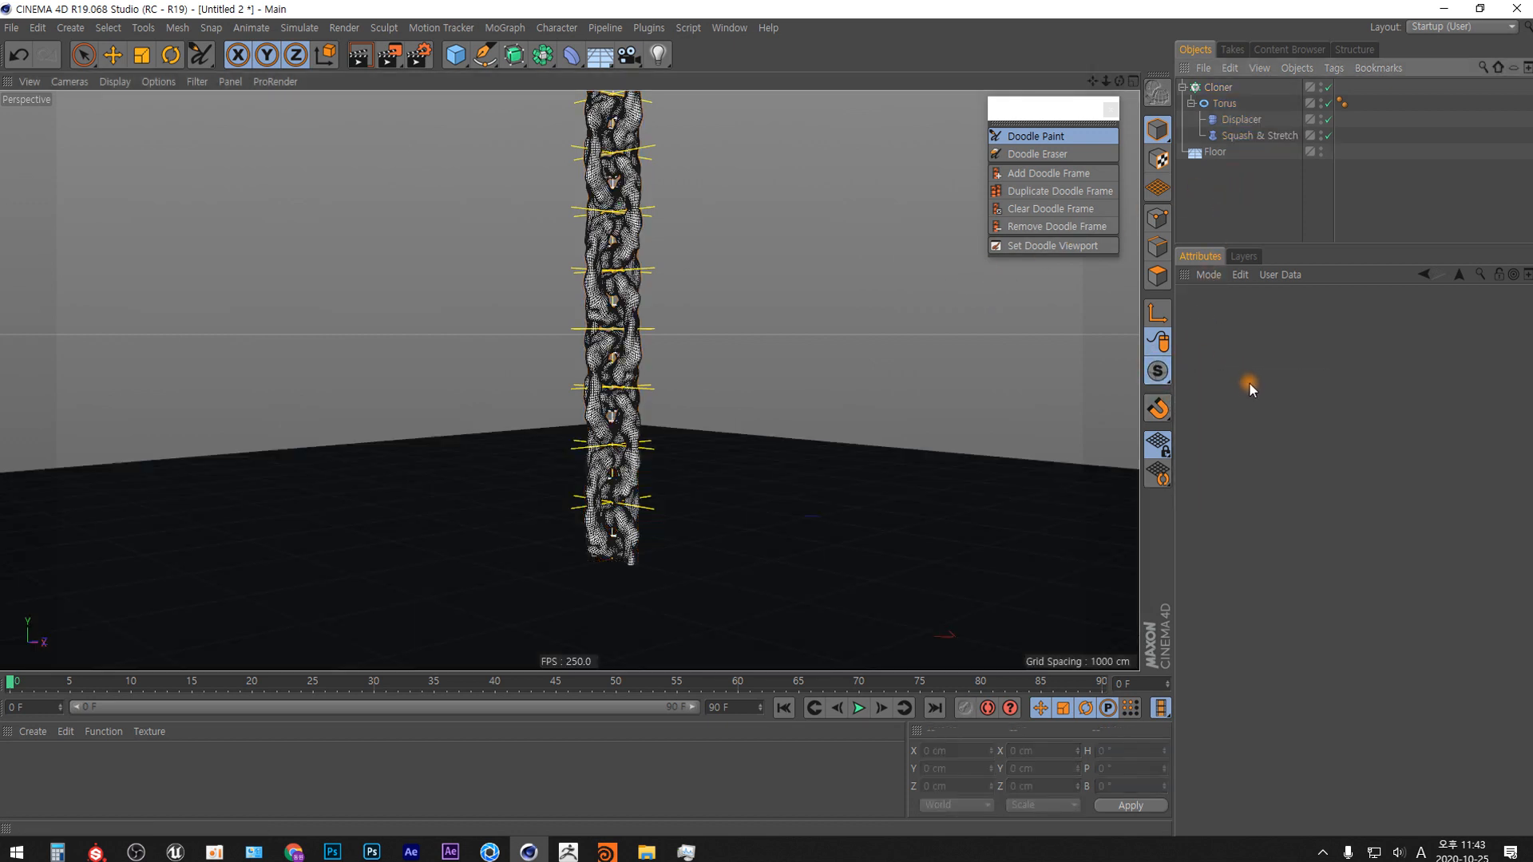
pyautogui.scroll(-5, 659, 476)
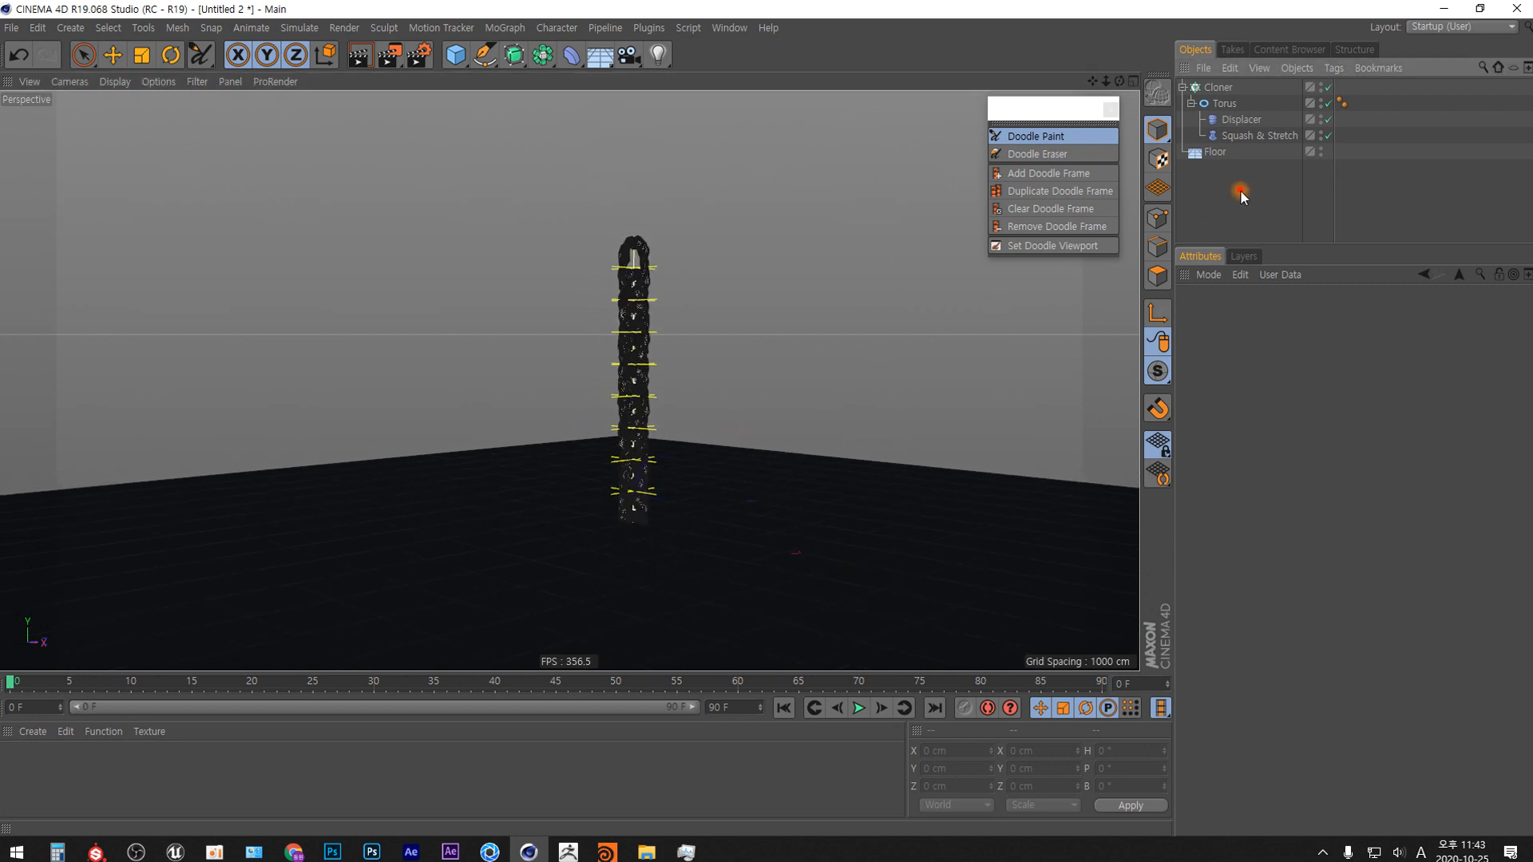
# Move the Cloner up along Y to about 172 cm so the chain clears the floor.
pyautogui.click(1221, 90)
pyautogui.press('e')
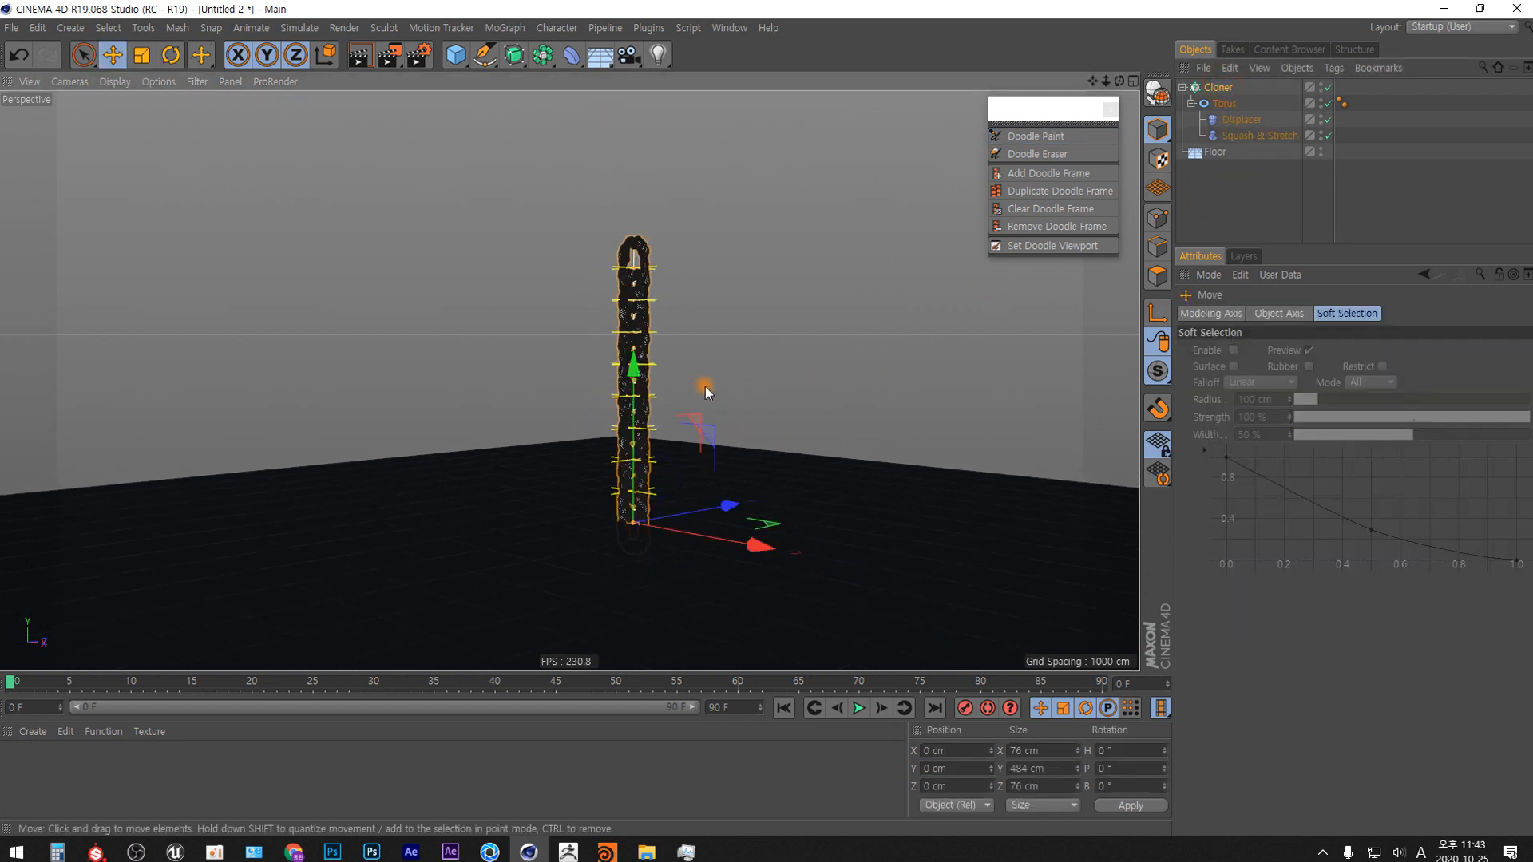
pyautogui.moveTo(640, 371); pyautogui.dragTo(649, 263)
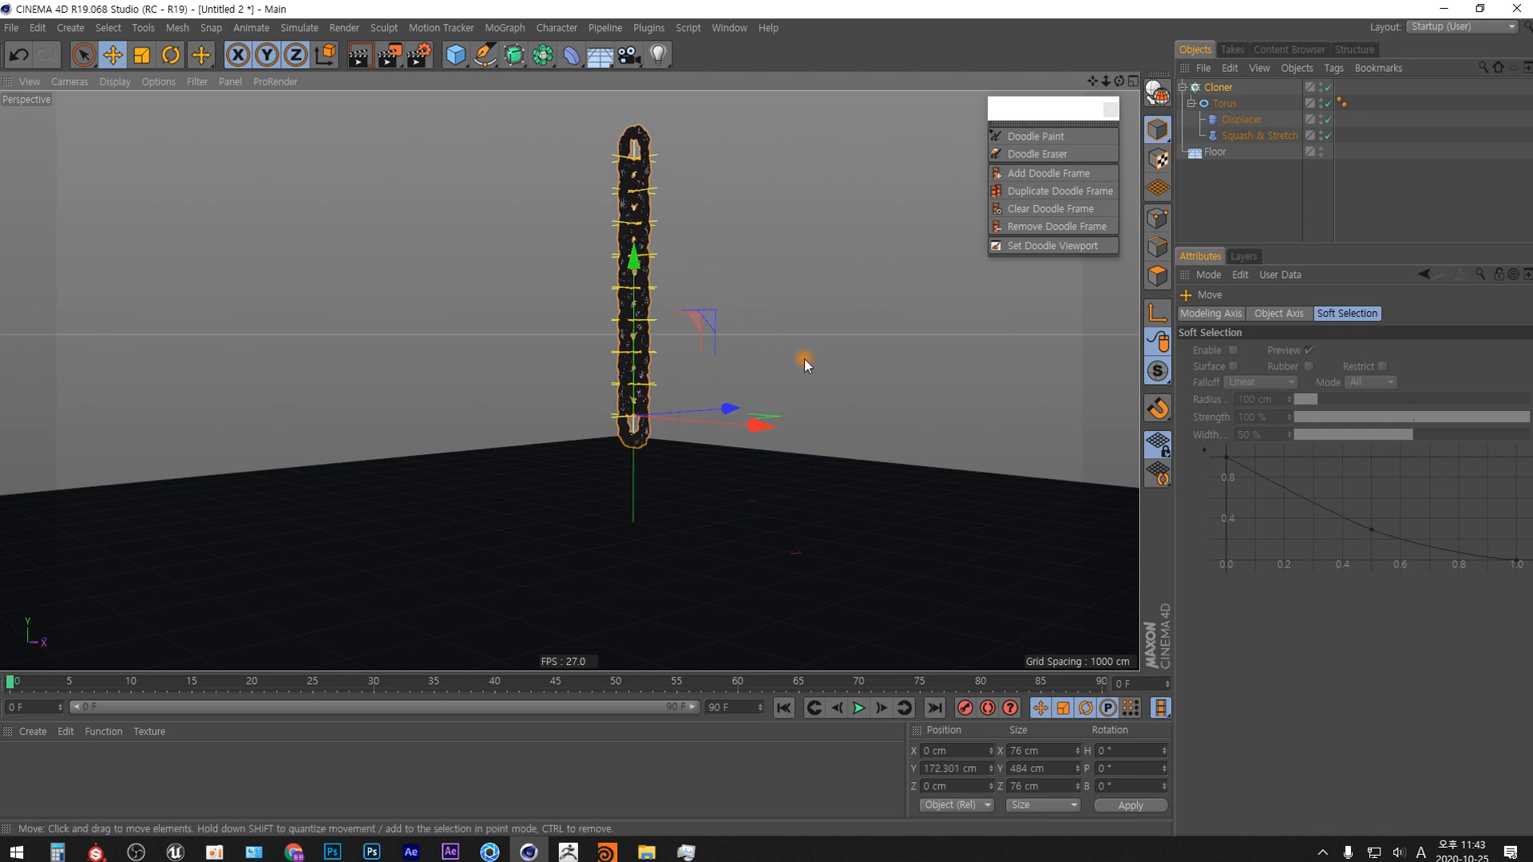
# Rotate the Cloner's bank angle (B) to 30° so the chain leans diagonally.
pyautogui.press('r')
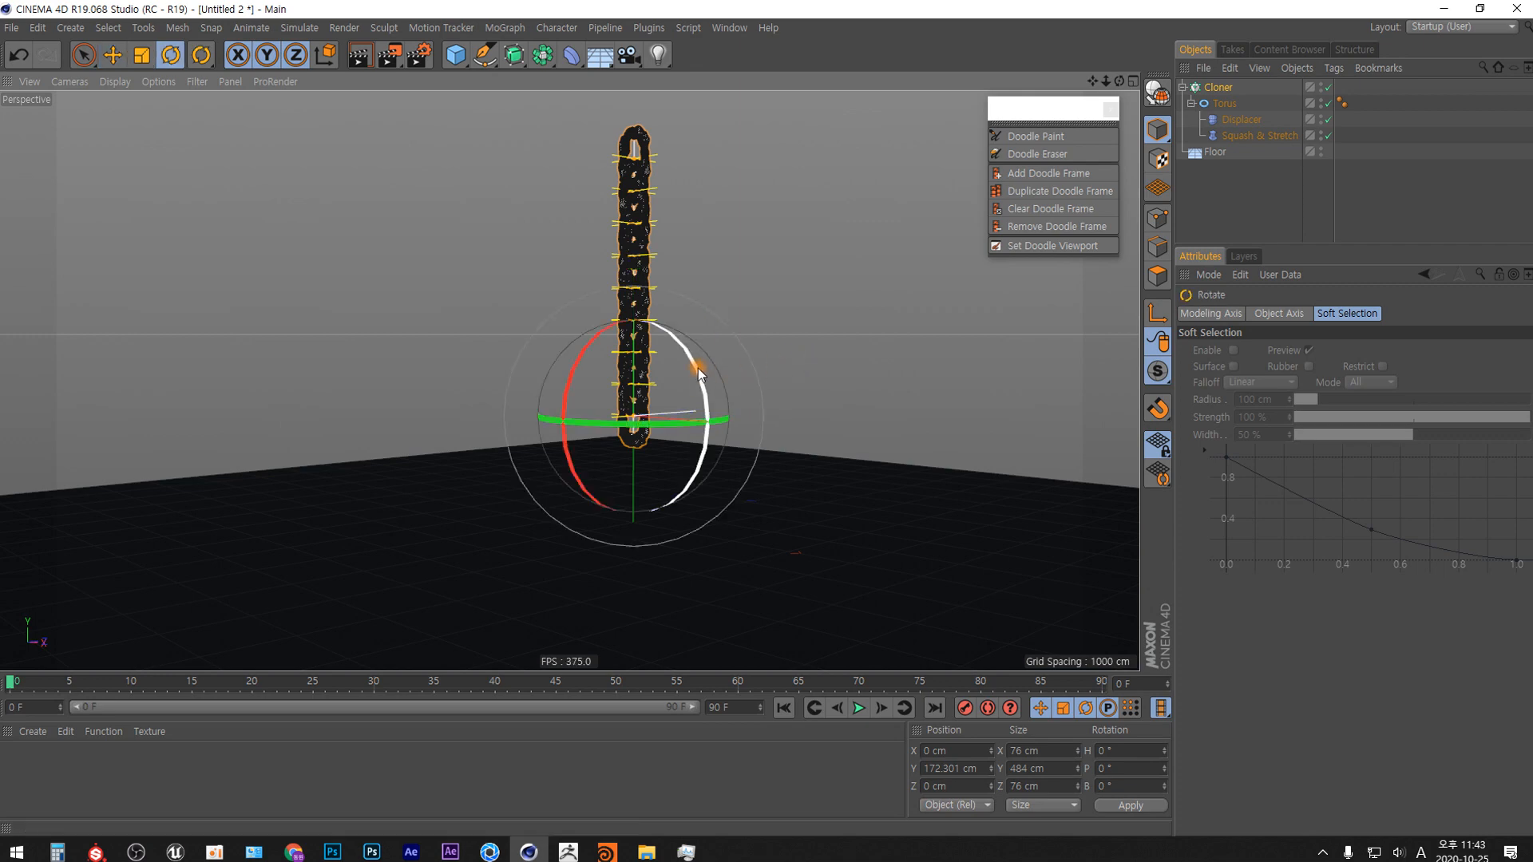
pyautogui.moveTo(697, 370); pyautogui.dragTo(708, 396)
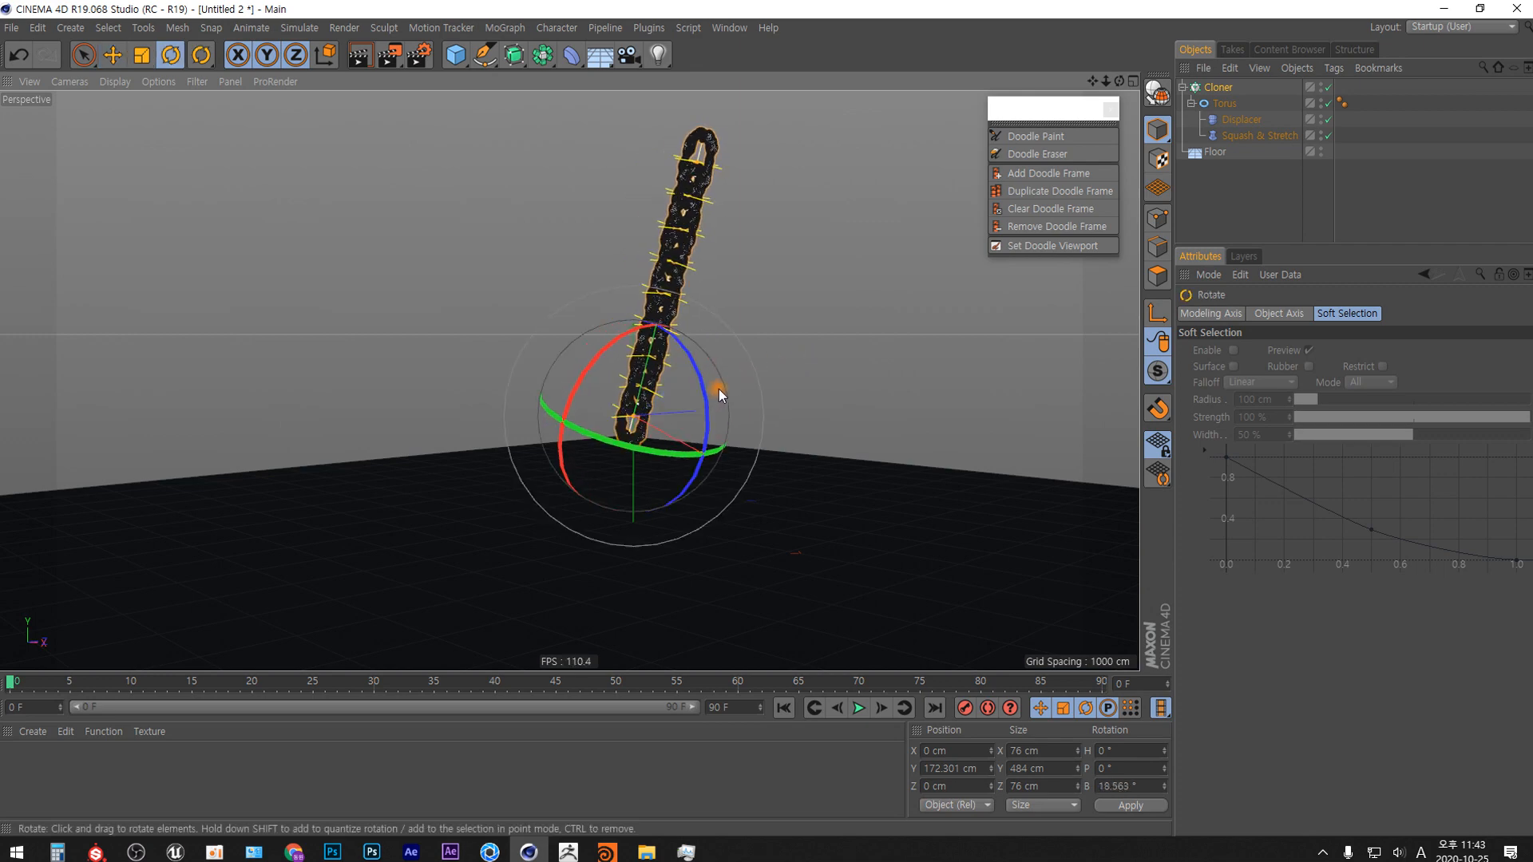
pyautogui.hotkey('ctrl', 'z')
pyautogui.hotkey('ctrl', 'z')
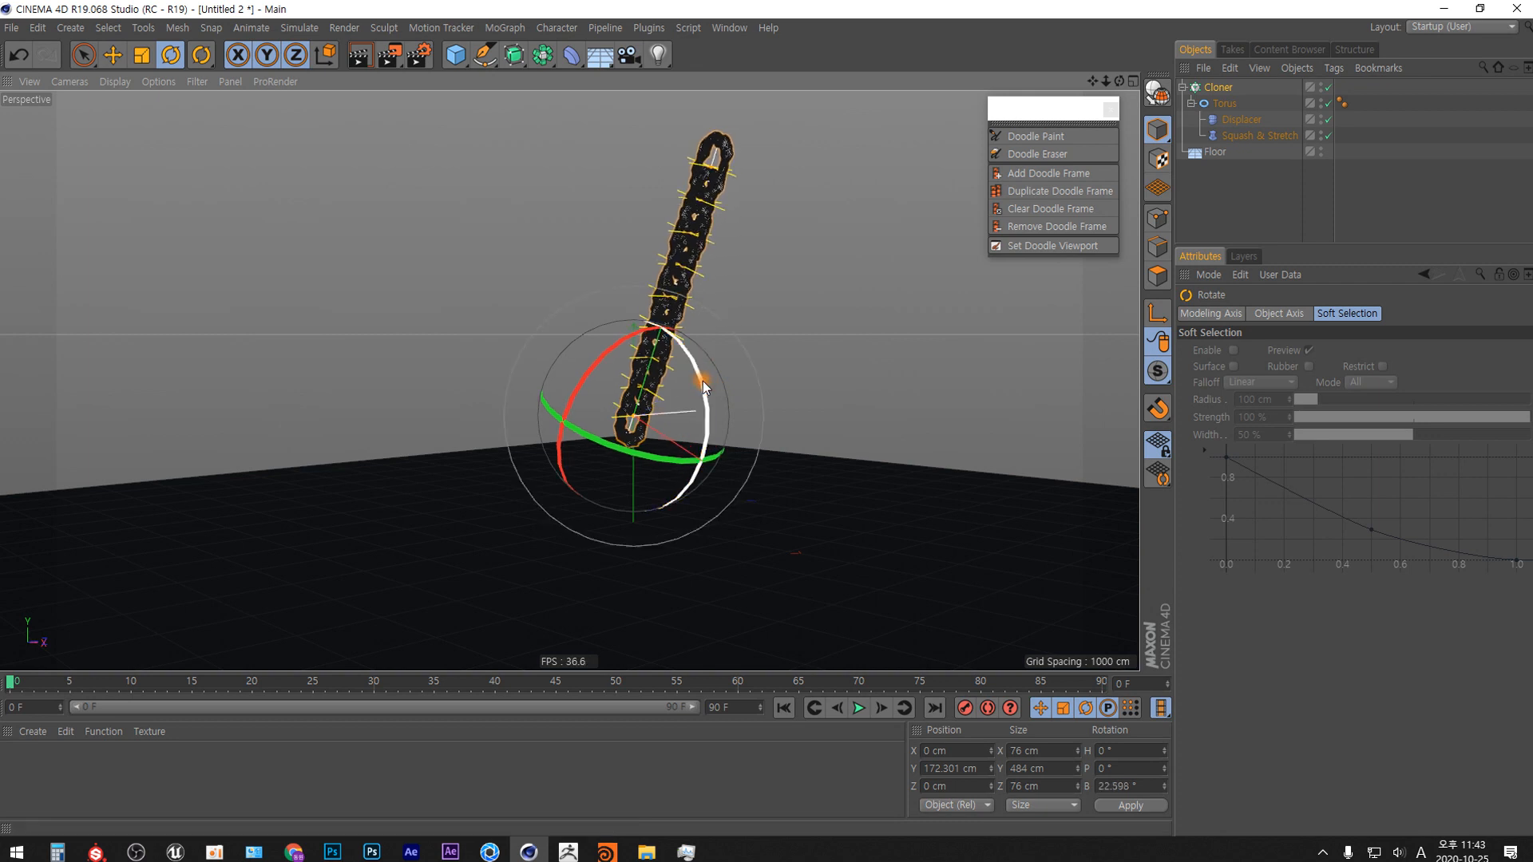
pyautogui.moveTo(693, 366); pyautogui.dragTo(702, 412)
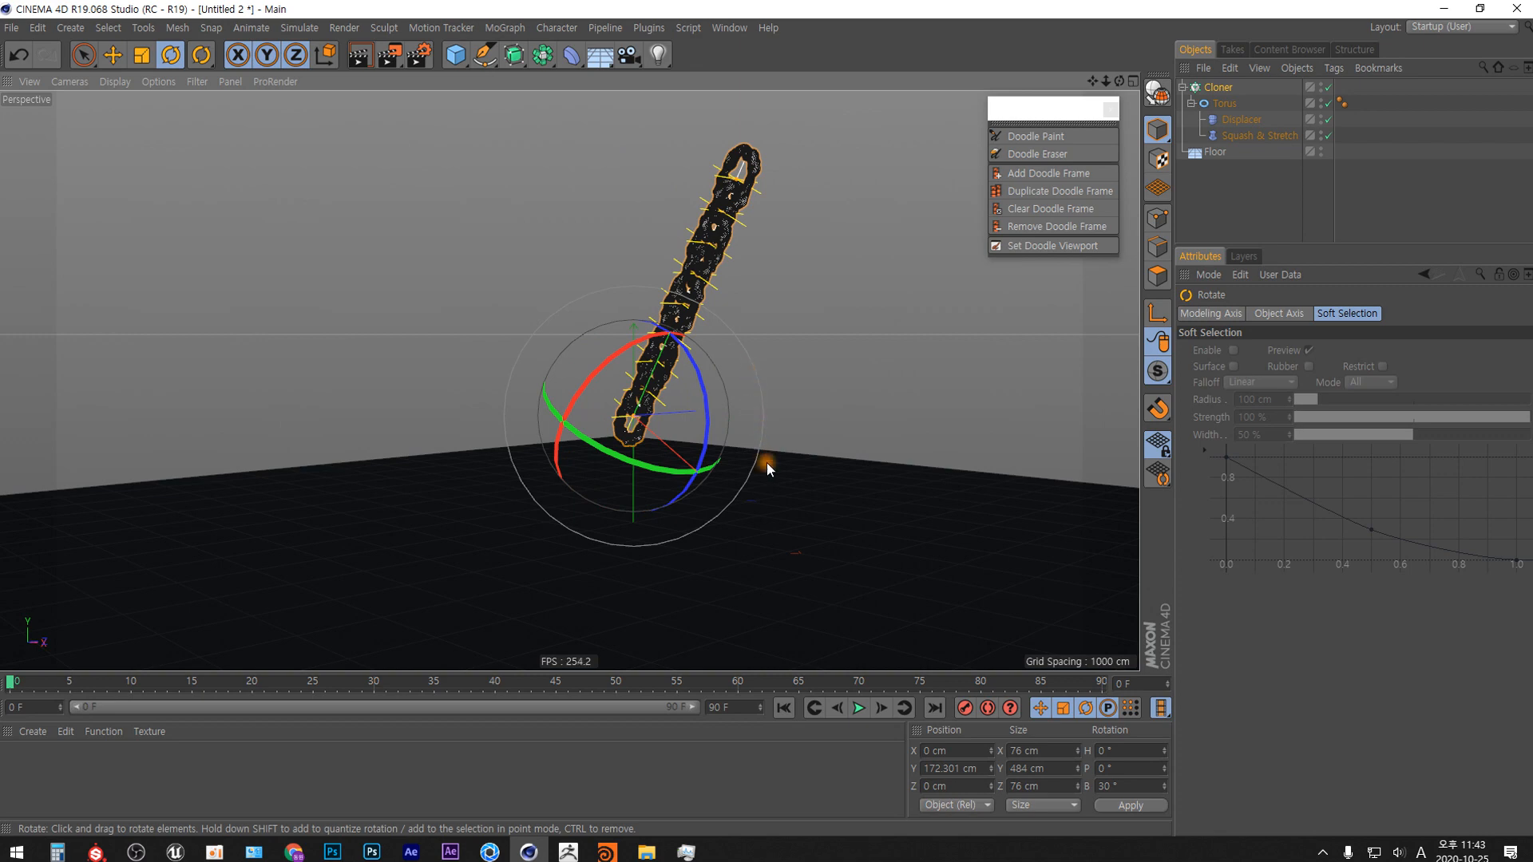
# Add a new Torus primitive, switch to the four-view layout, and set the torus orientation to +Z.
pyautogui.keyDown('alt'); pyautogui.moveTo(766, 468); pyautogui.dragTo(640, 418); pyautogui.keyUp('alt')
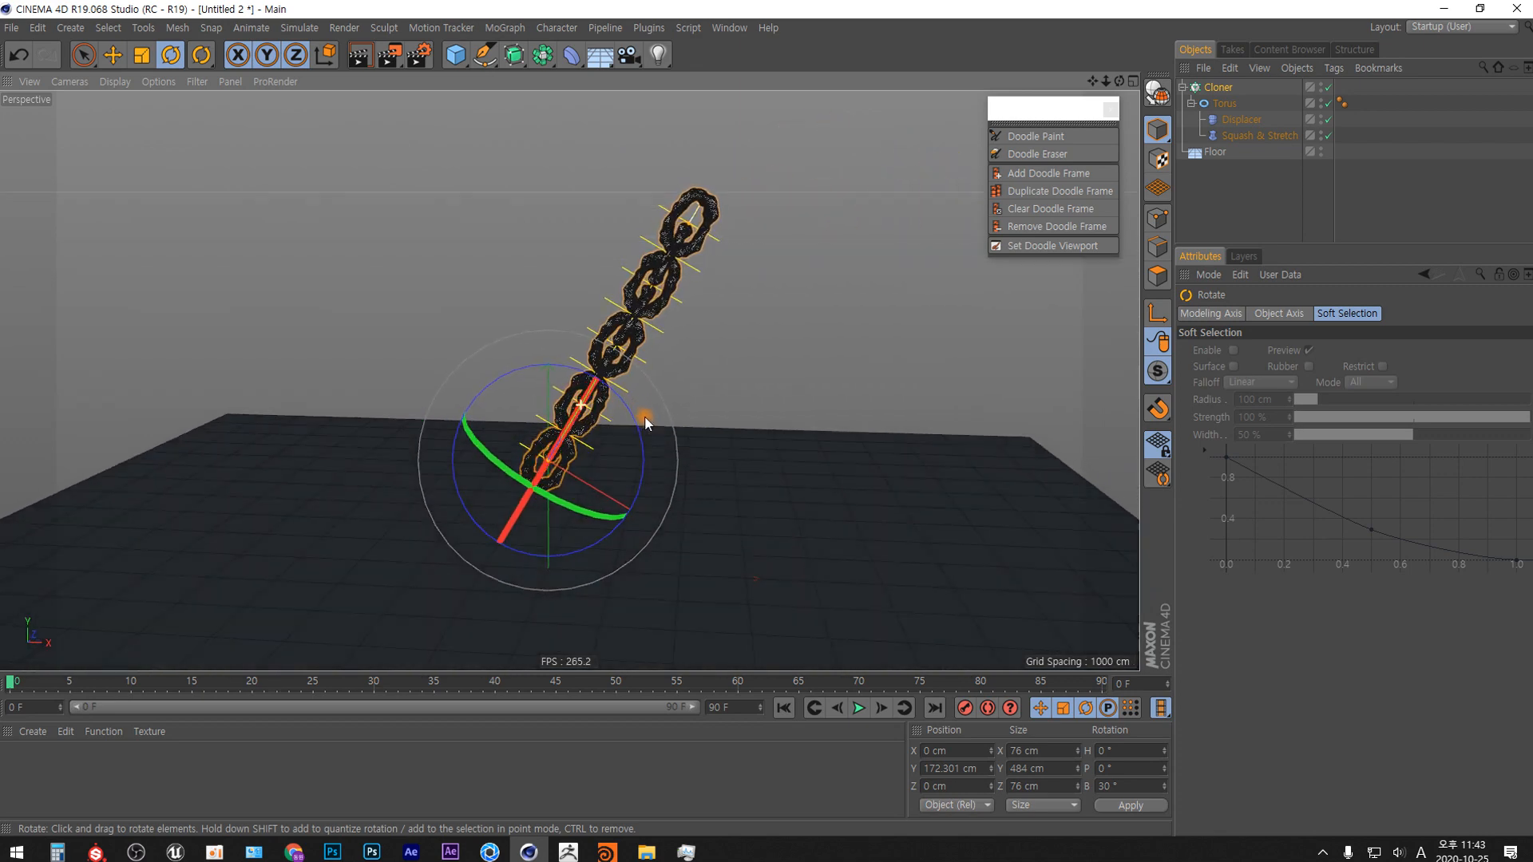
pyautogui.click(459, 65)
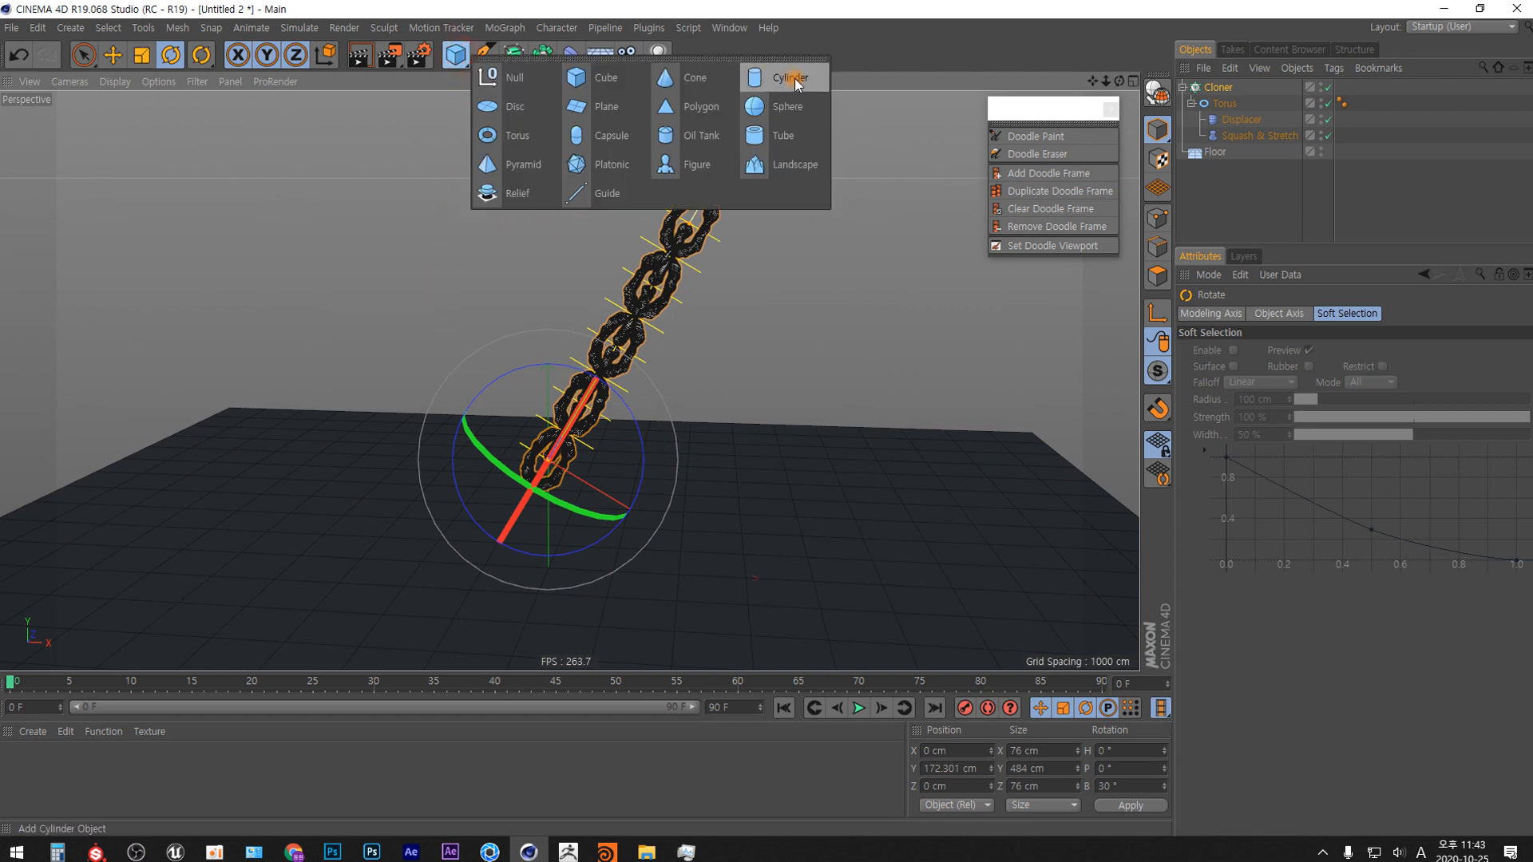
pyautogui.click(517, 136)
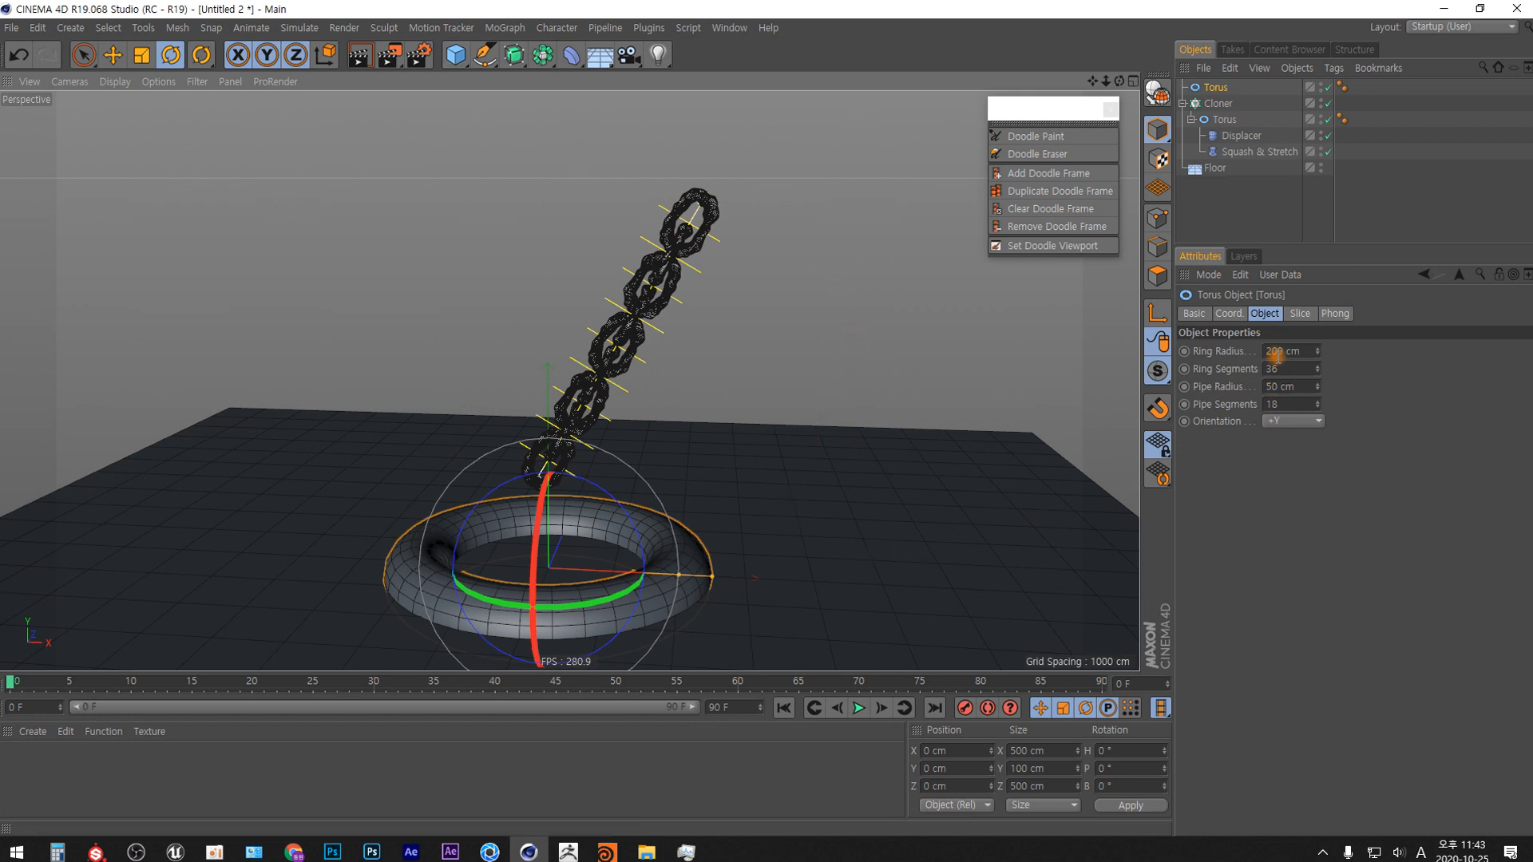
pyautogui.click(1134, 81)
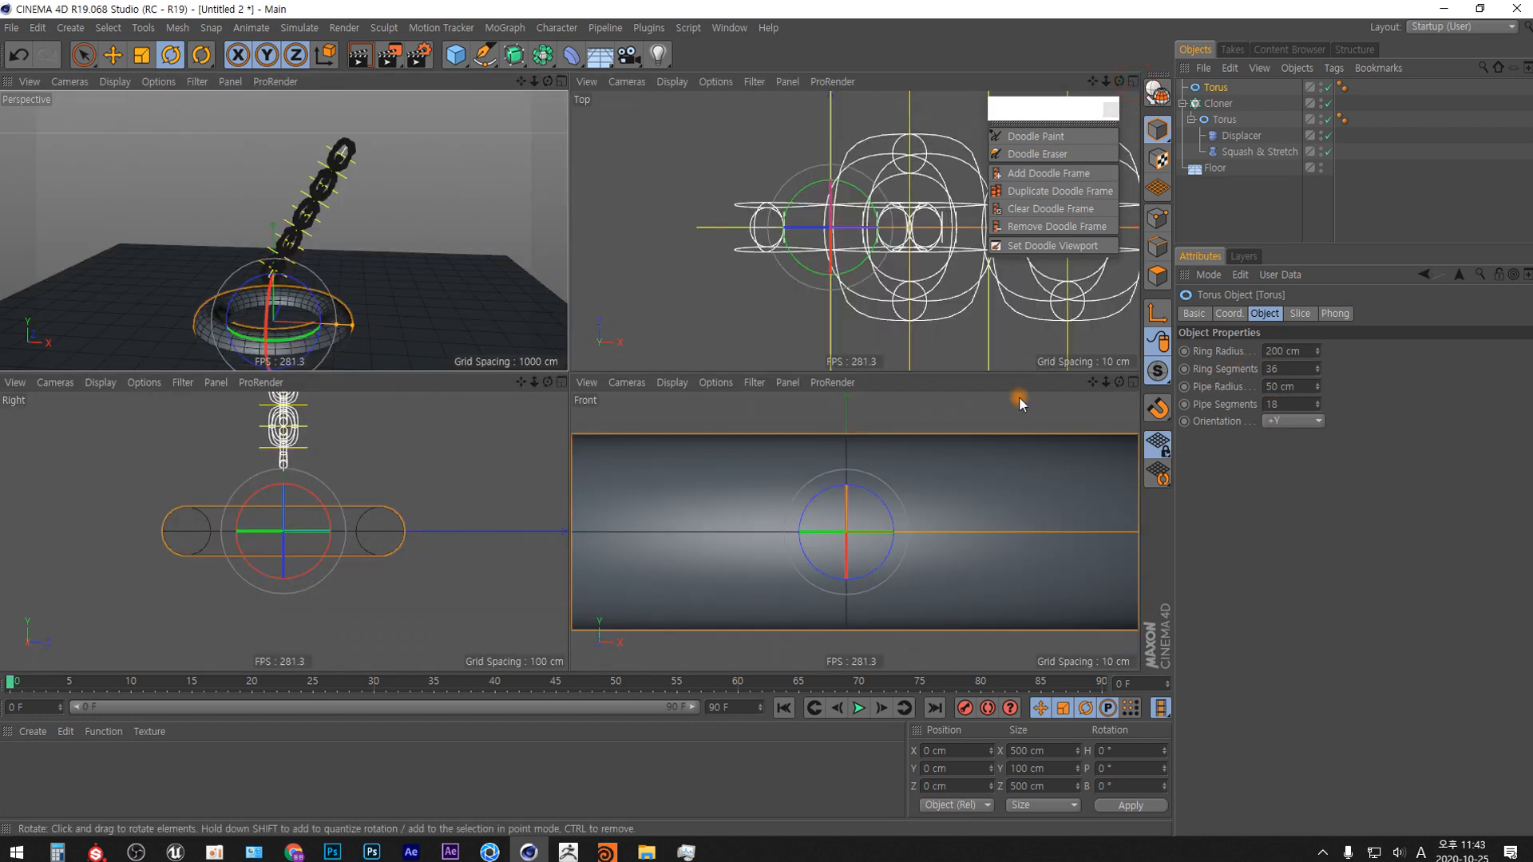
pyautogui.click(860, 586)
pyautogui.scroll(-5, 859, 586)
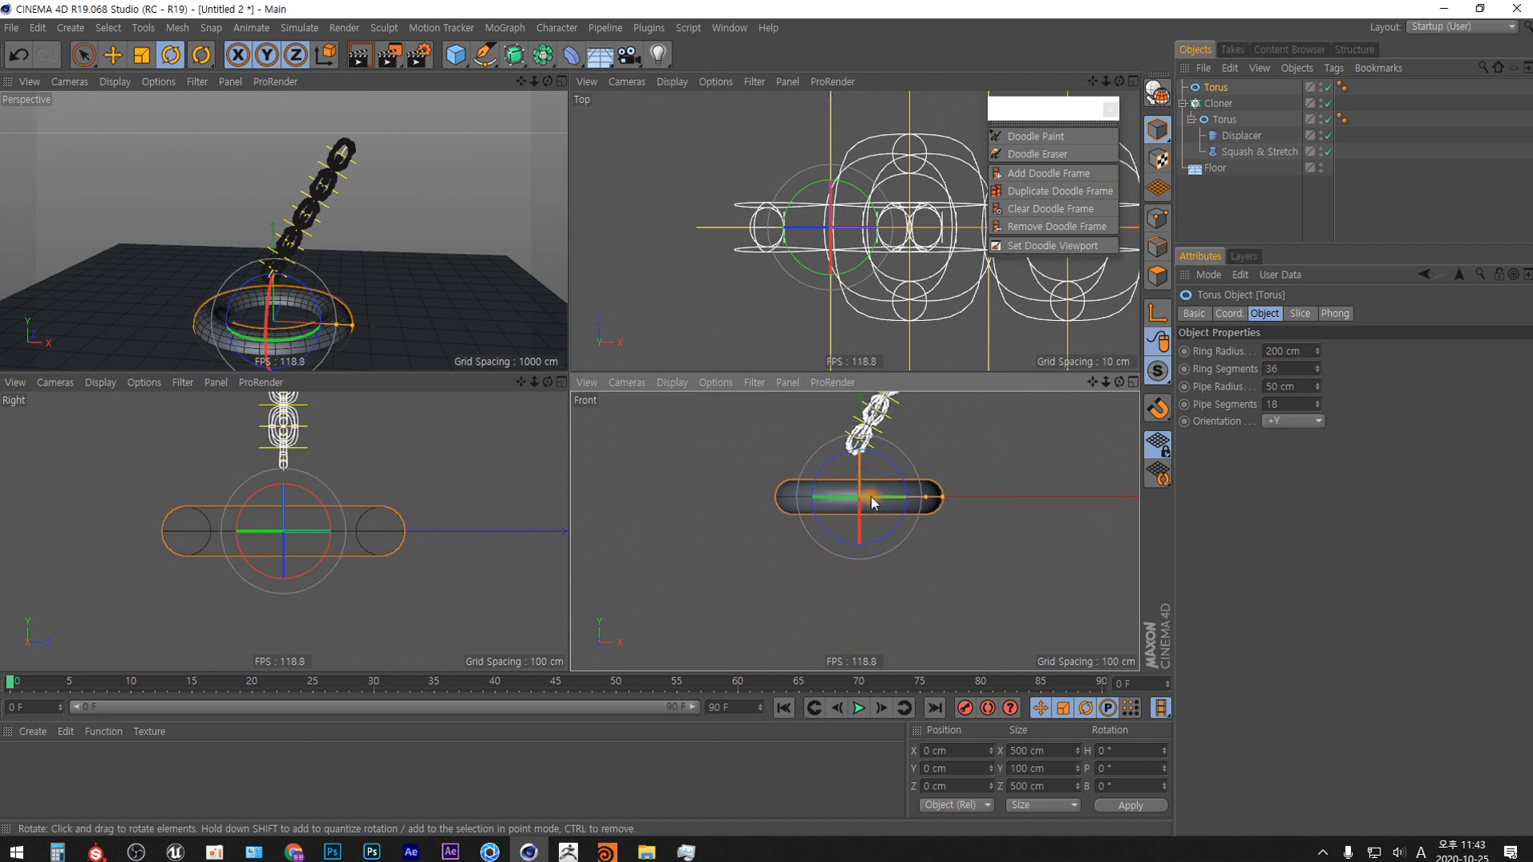
pyautogui.keyDown('alt'); pyautogui.moveTo(887, 484); pyautogui.dragTo(851, 584, button='middle'); pyautogui.keyUp('alt')
pyautogui.click(1316, 421)
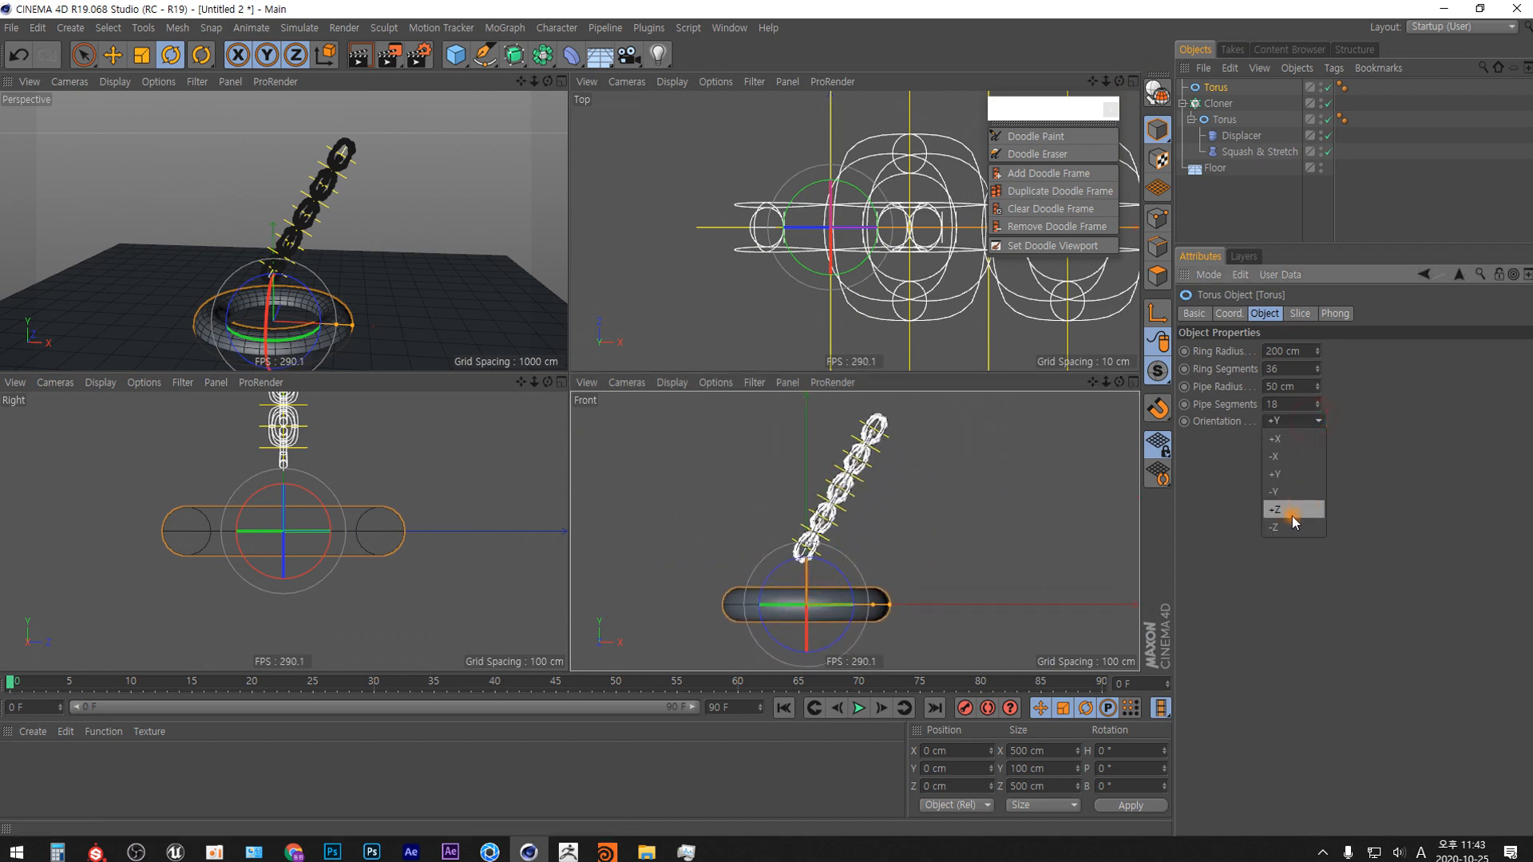
pyautogui.click(1299, 512)
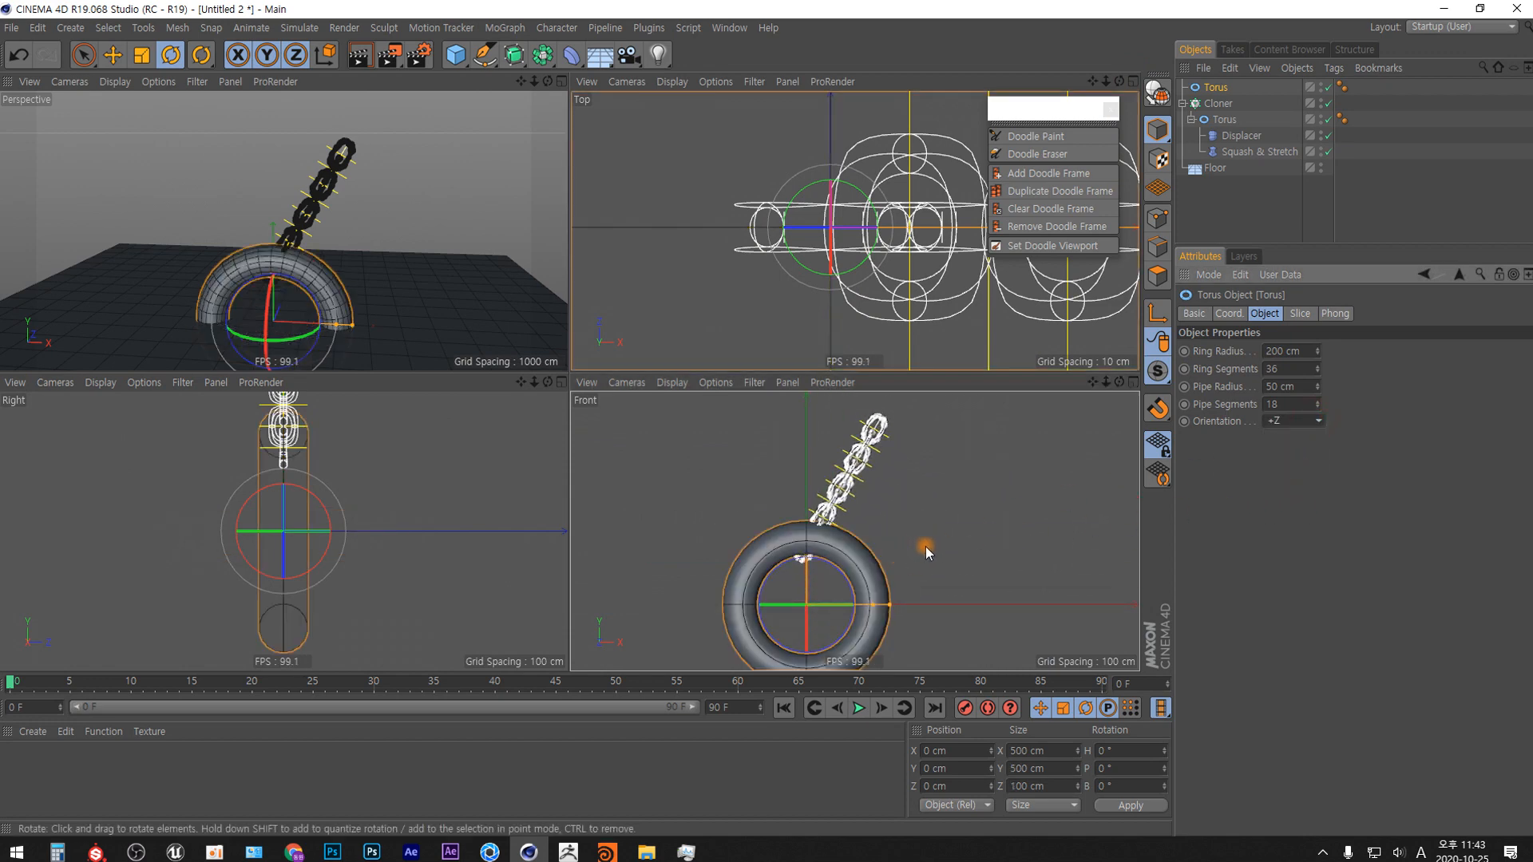
# Move the new torus in the Front view to the chain's upper end, at about X 304 cm, Y 715 cm.
pyautogui.press('e')
pyautogui.moveTo(855, 558); pyautogui.dragTo(957, 315)
pyautogui.keyDown('alt'); pyautogui.moveTo(869, 439); pyautogui.dragTo(818, 582, button='middle'); pyautogui.keyUp('alt')
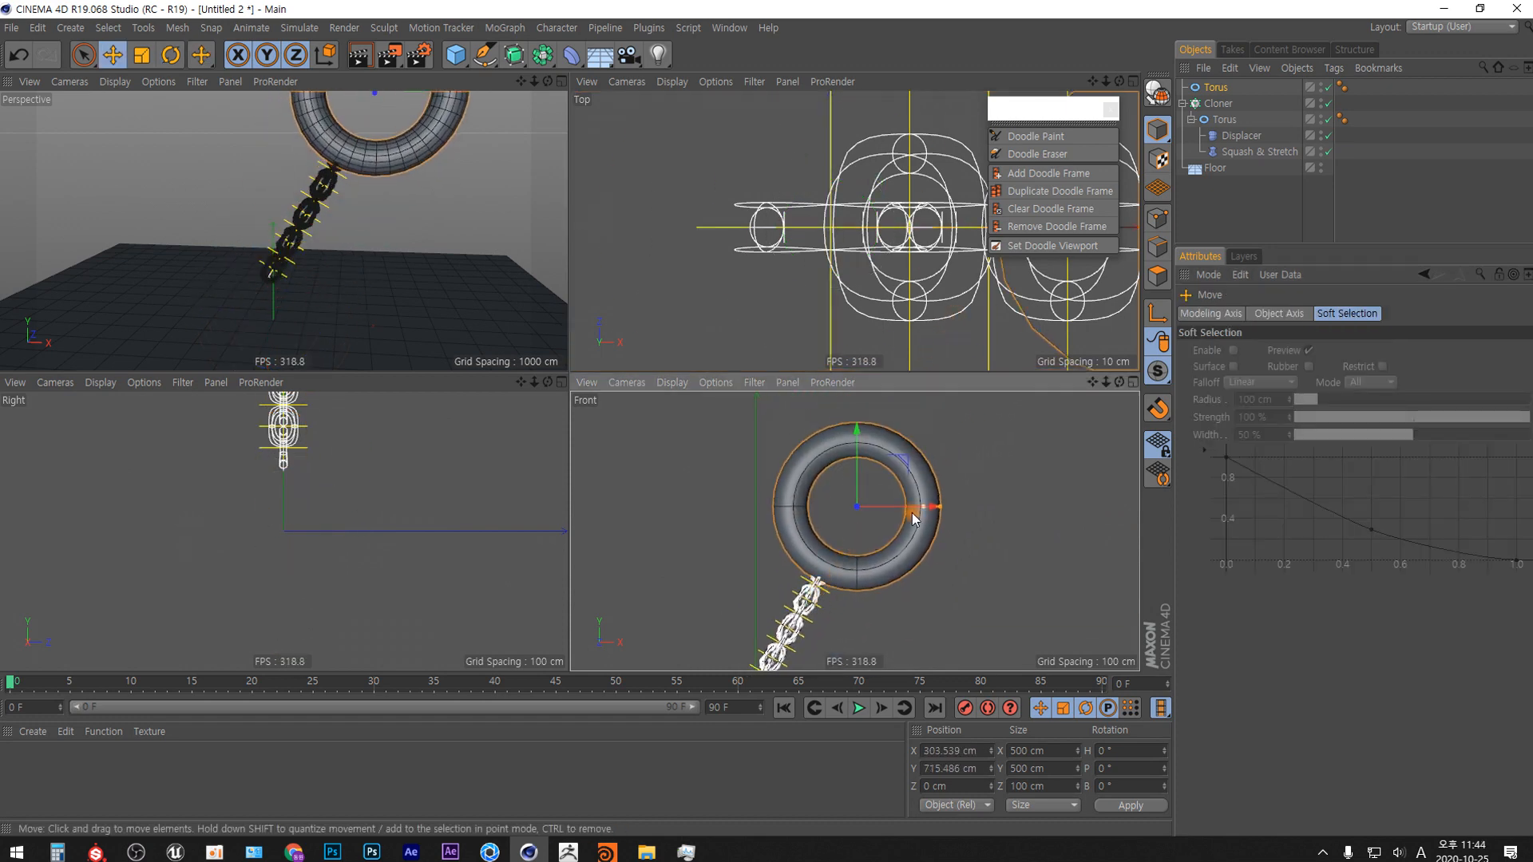
# Shrink the new torus to a Ring Radius of 21 cm and a Pipe Radius of 6 cm.
pyautogui.click(1215, 87)
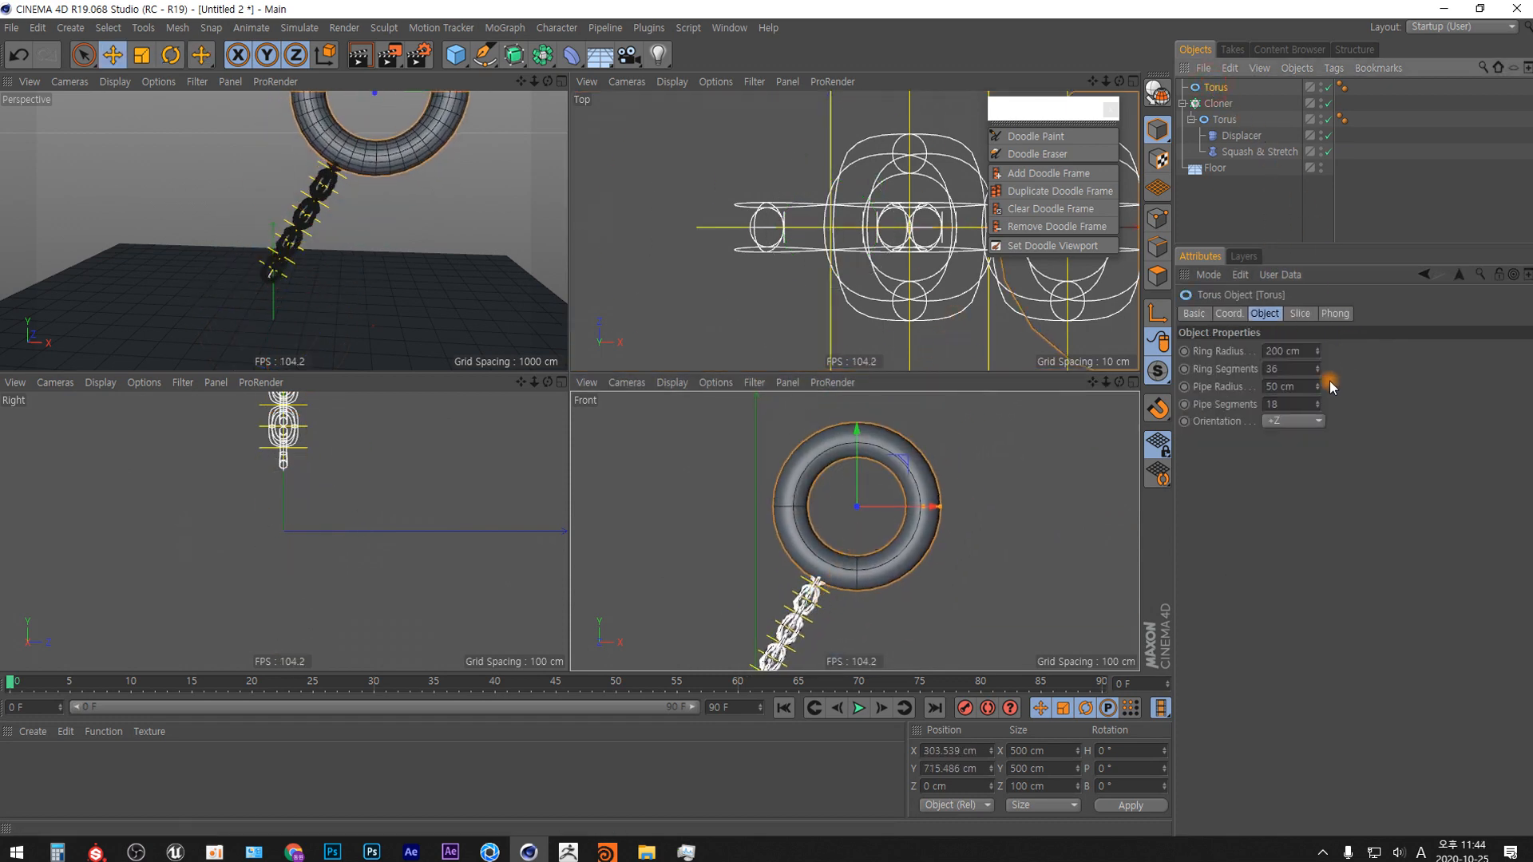
pyautogui.moveTo(1318, 356); pyautogui.dragTo(1310, 434)
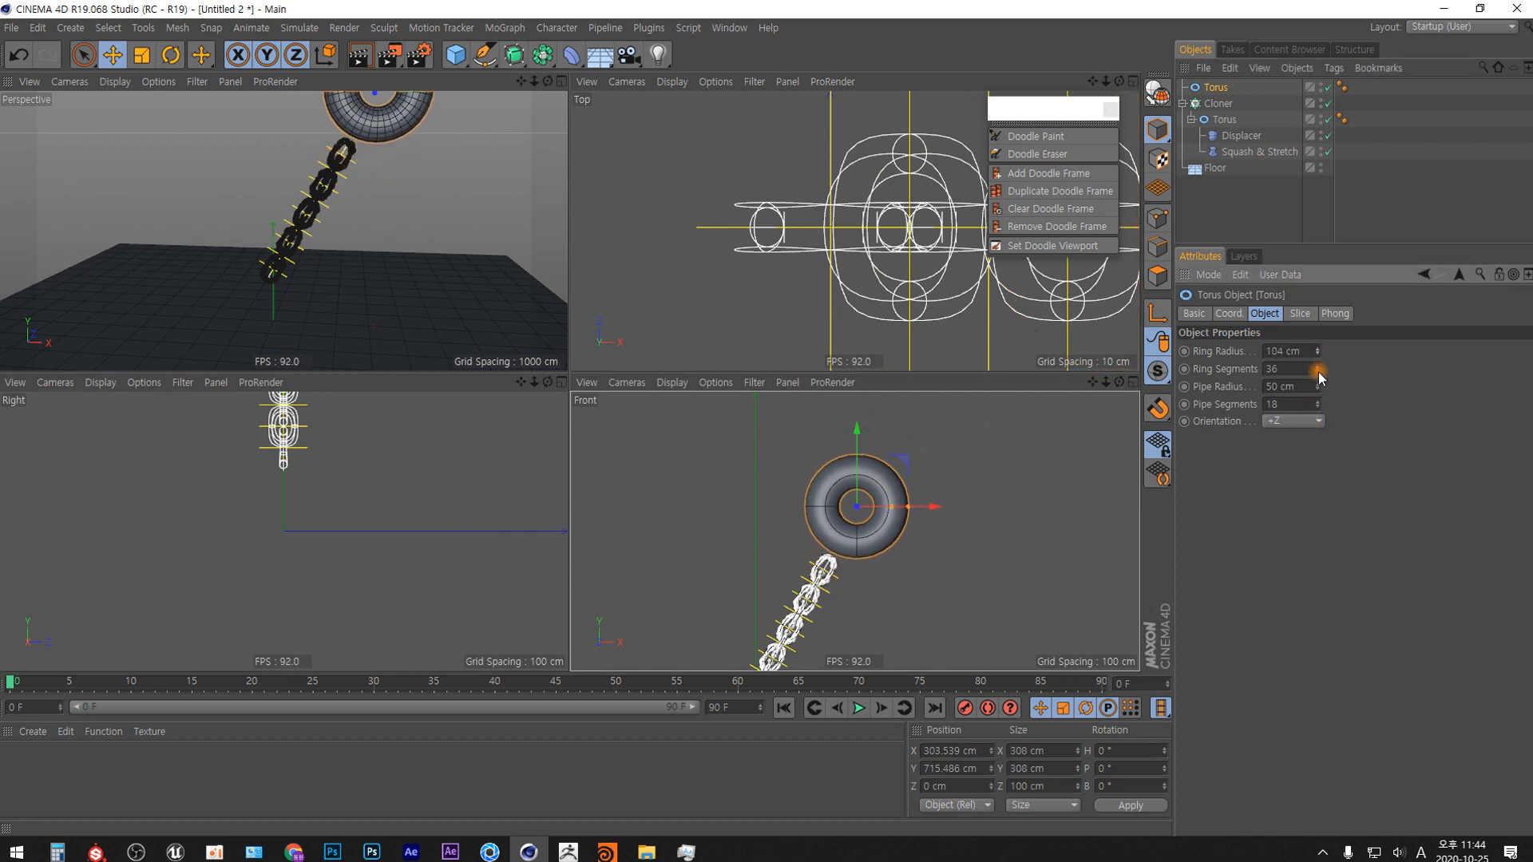
pyautogui.moveTo(1319, 372); pyautogui.dragTo(1315, 424)
pyautogui.moveTo(1319, 352); pyautogui.dragTo(1317, 417)
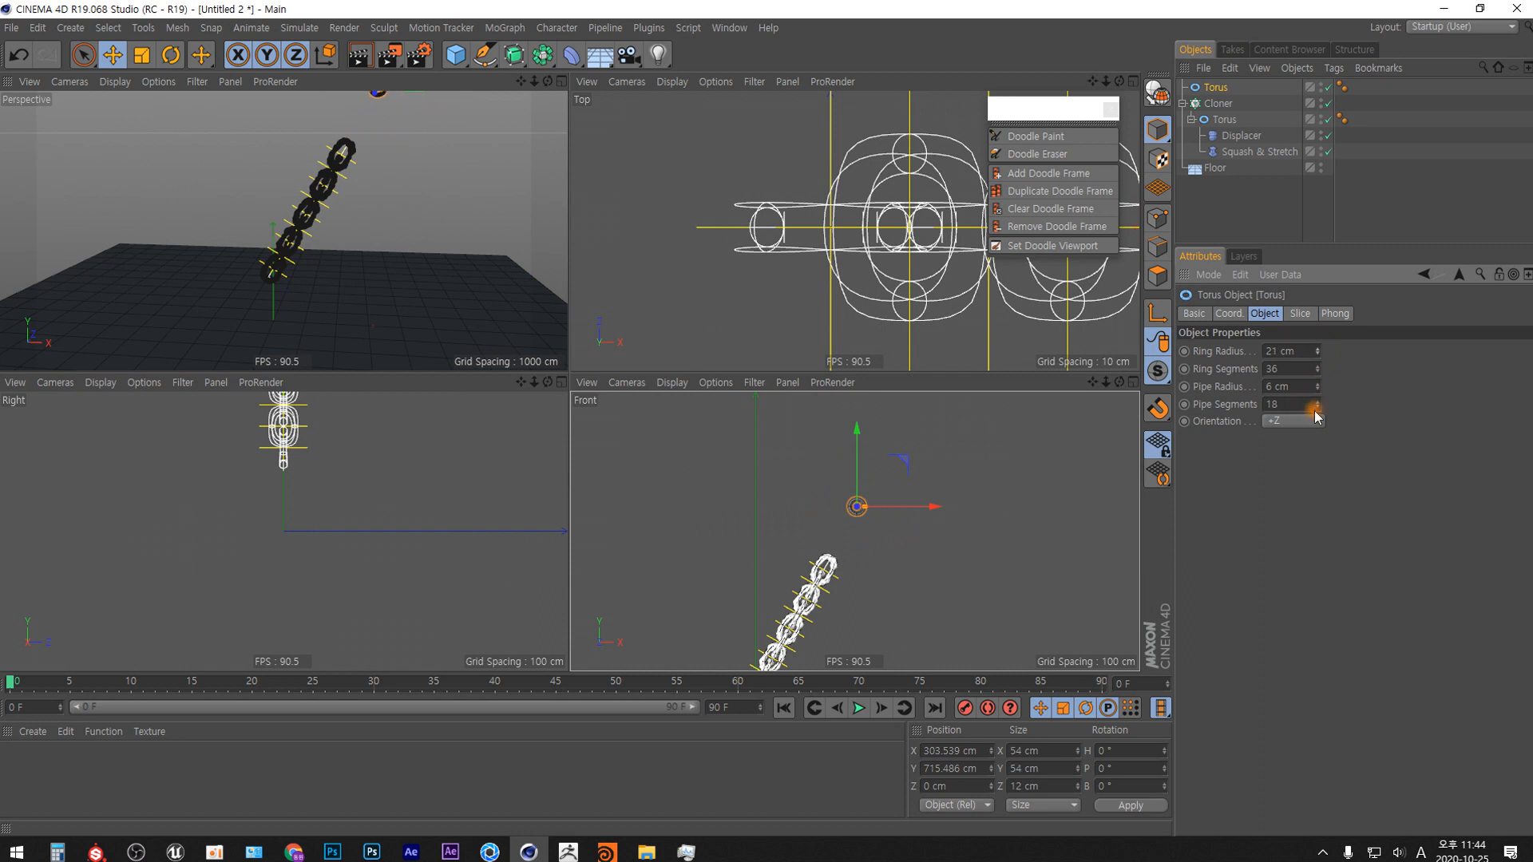
# Move the small torus in the Front view onto the chain's upper link, about X 234 cm, Y 559 cm, and set its Ring Radius to 31 cm.
pyautogui.moveTo(879, 524)
pyautogui.mouseDown()
pyautogui.moveTo(901, 468)
pyautogui.moveTo(882, 517)
pyautogui.mouseUp()
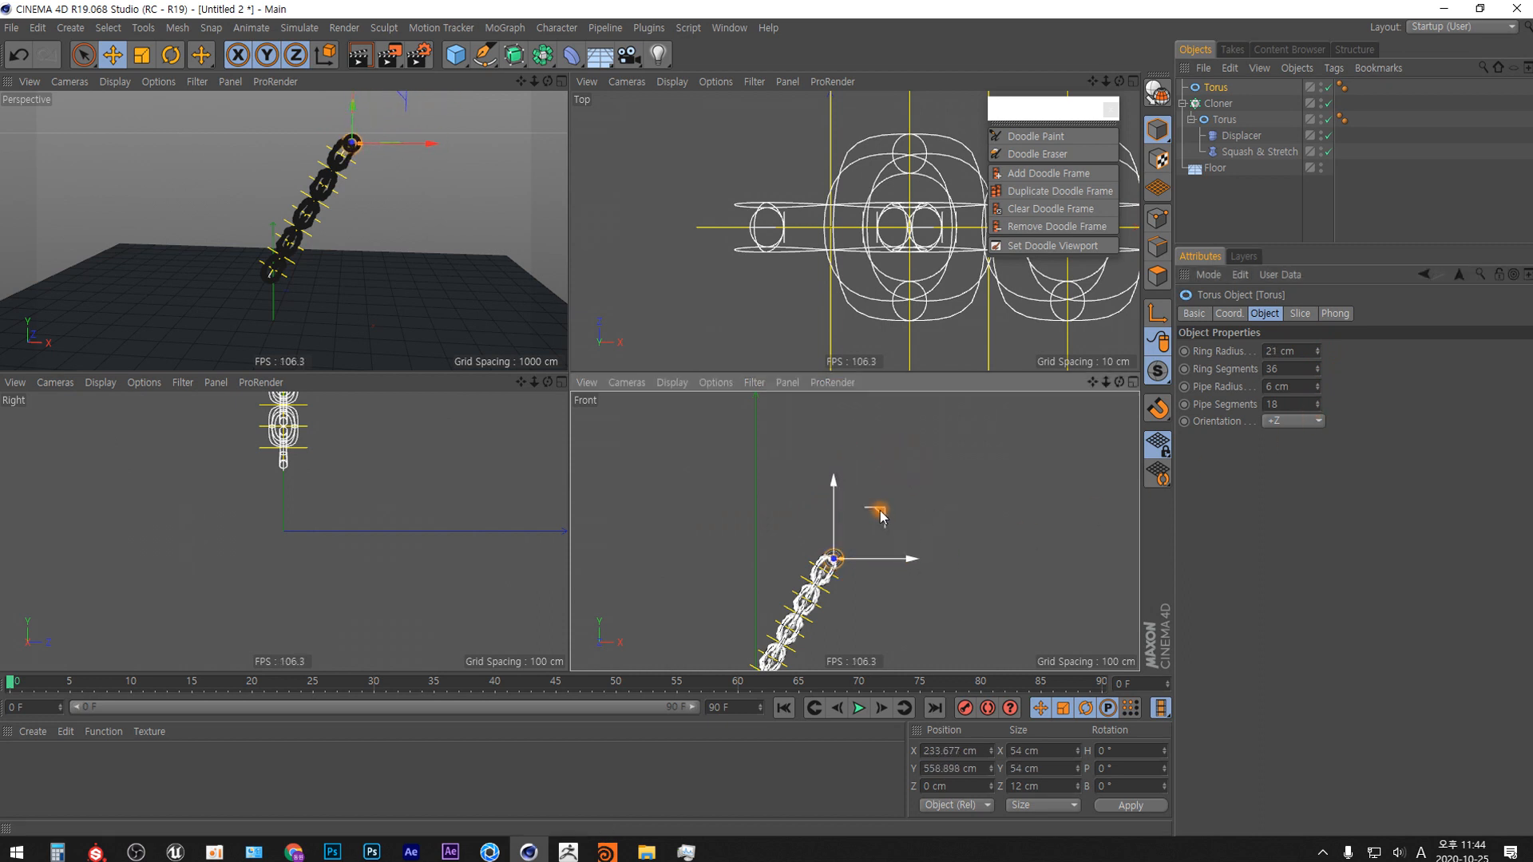
pyautogui.scroll(8, 880, 517)
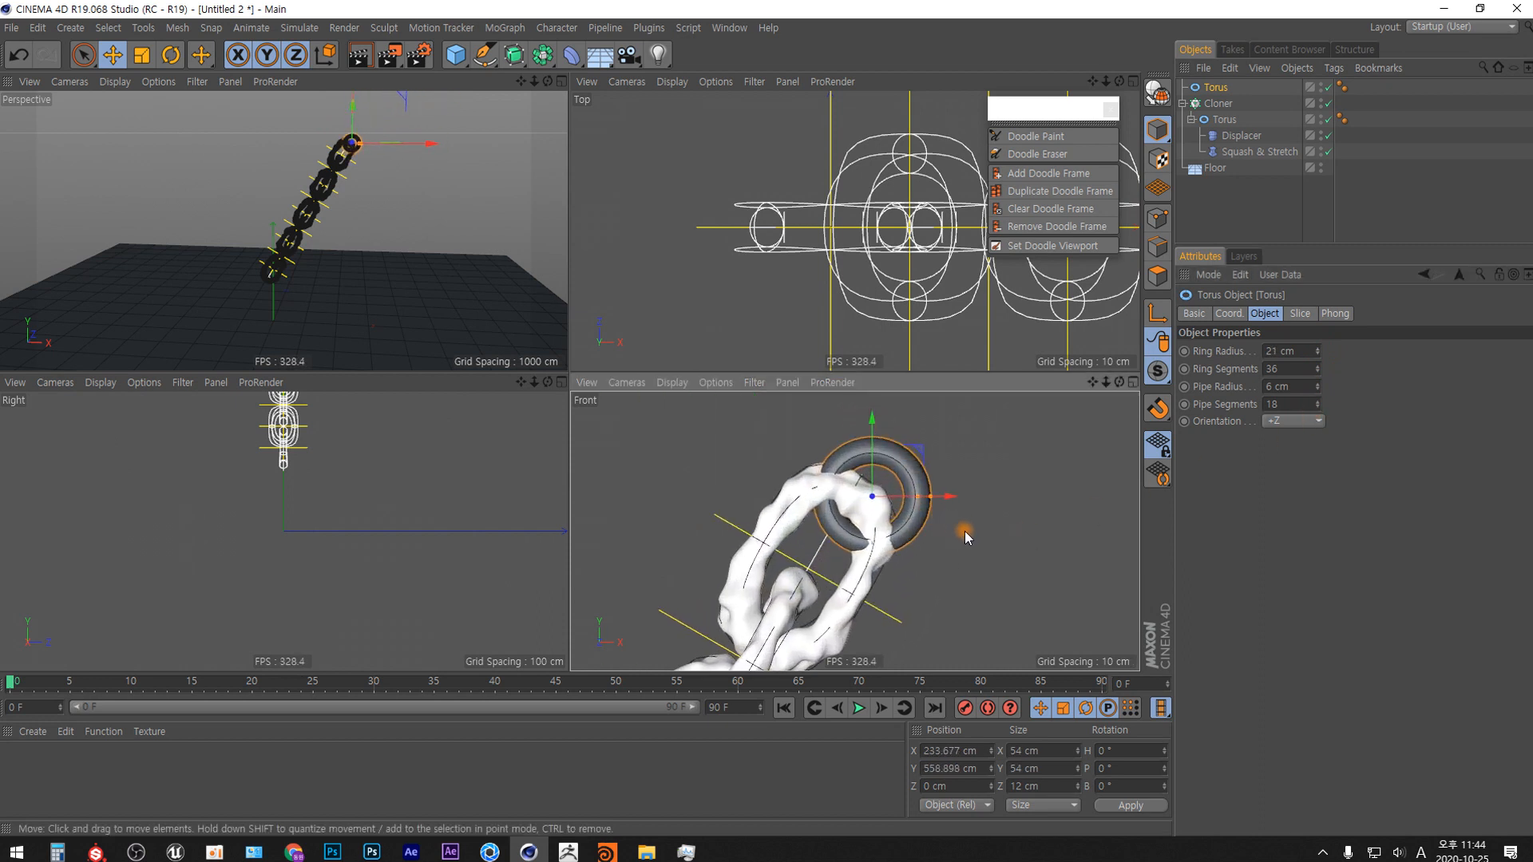
pyautogui.moveTo(1319, 357); pyautogui.dragTo(1319, 349)
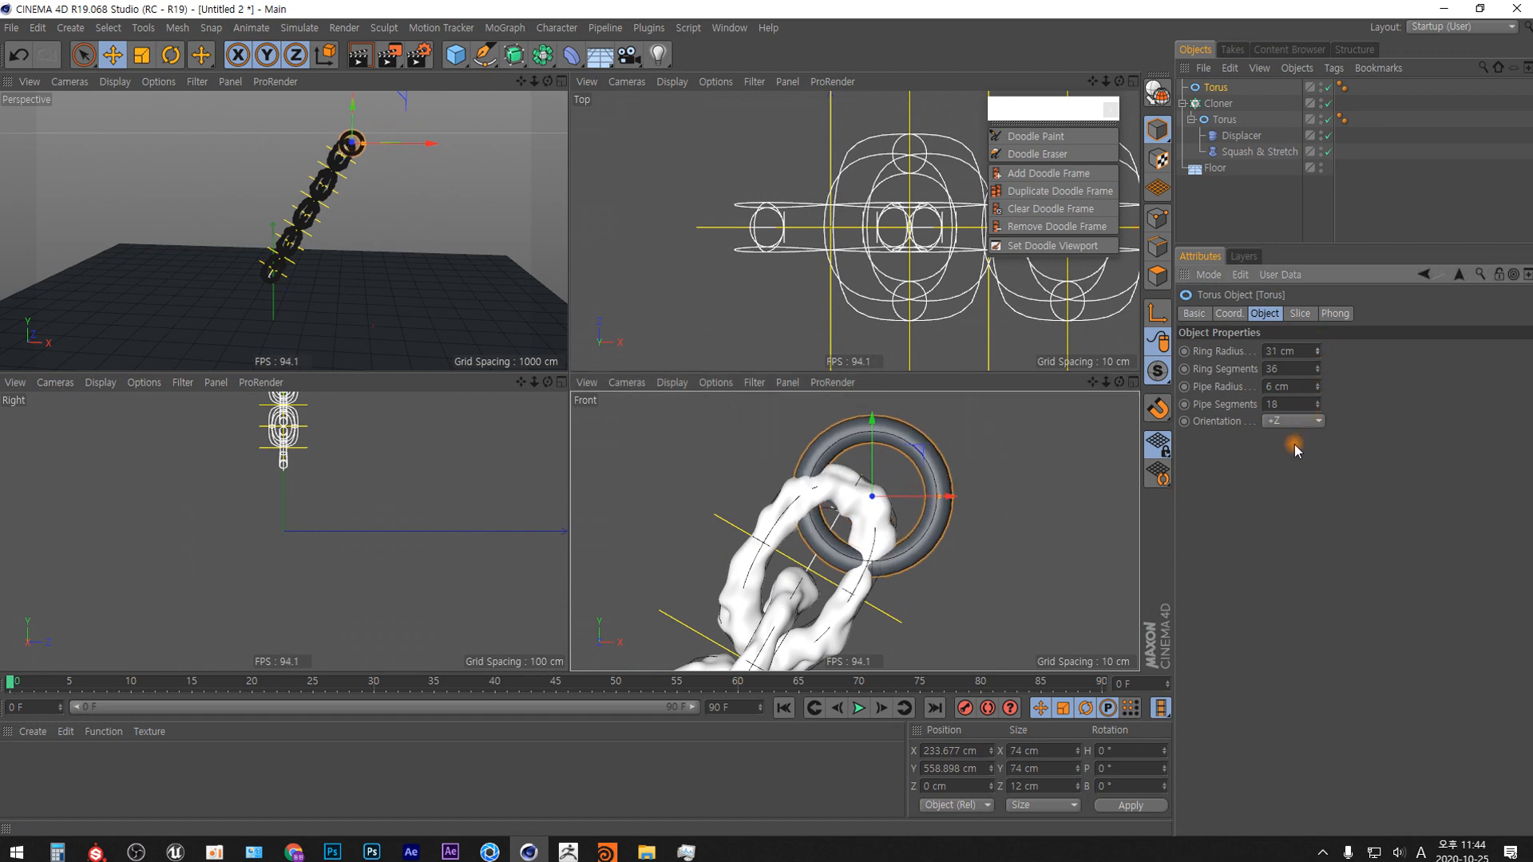
# Add one more link to the chain's upper end by raising the Cloner's Count by one.
pyautogui.click(1218, 104)
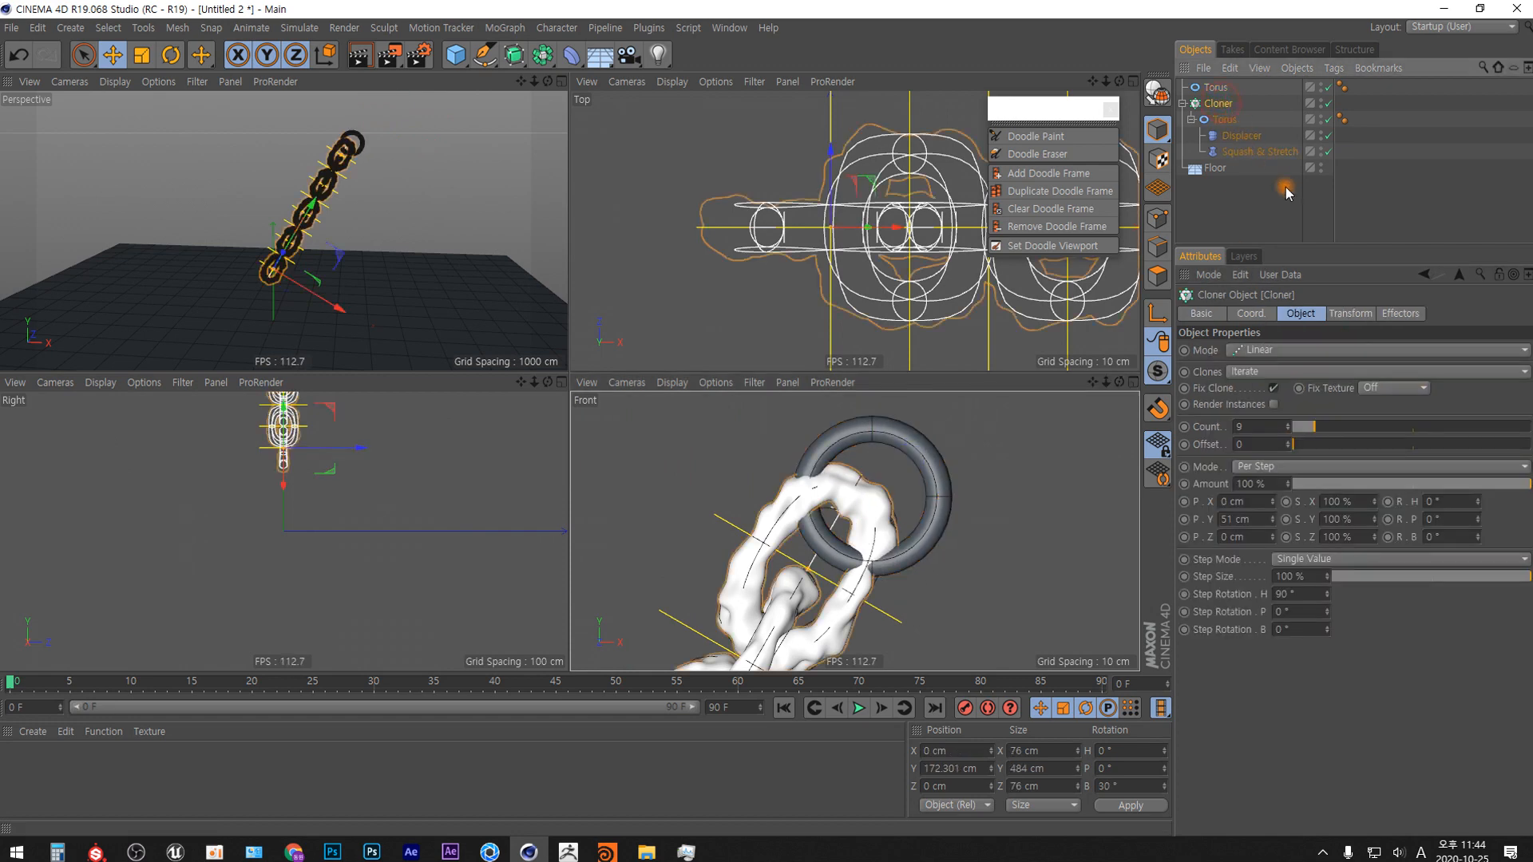
pyautogui.click(1287, 425)
pyautogui.keyDown('alt'); pyautogui.moveTo(876, 559); pyautogui.dragTo(784, 646, button='middle'); pyautogui.keyUp('alt')
# Reposition the small torus around the new top link using the Front and Right views, at about X 254 cm, Y 615 cm.
pyautogui.click(1250, 212)
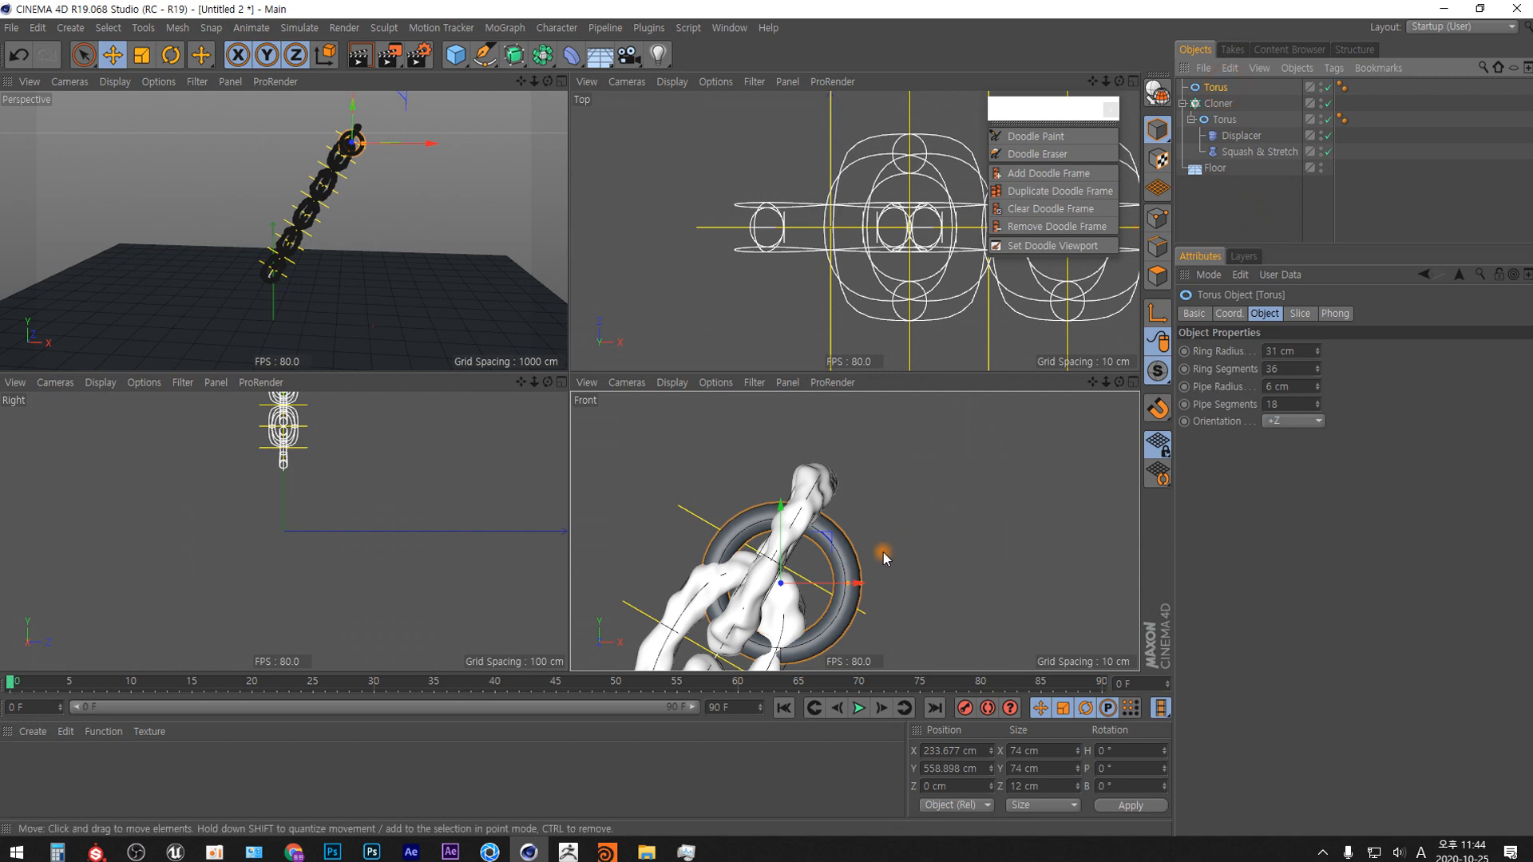
pyautogui.moveTo(862, 536); pyautogui.dragTo(876, 423)
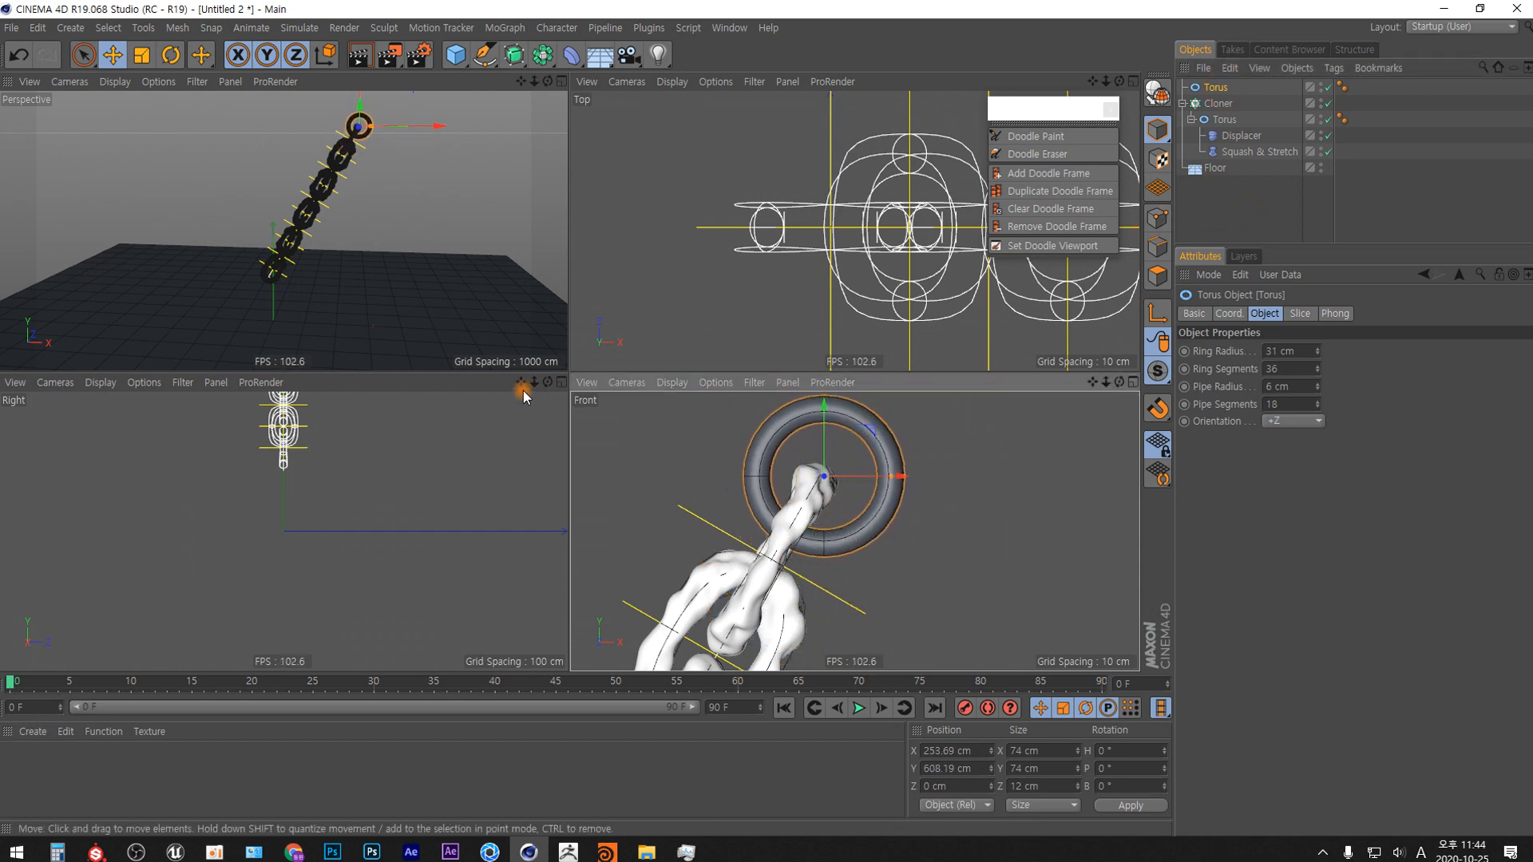
pyautogui.keyDown('alt'); pyautogui.moveTo(405, 492); pyautogui.dragTo(442, 652, button='middle'); pyautogui.keyUp('alt')
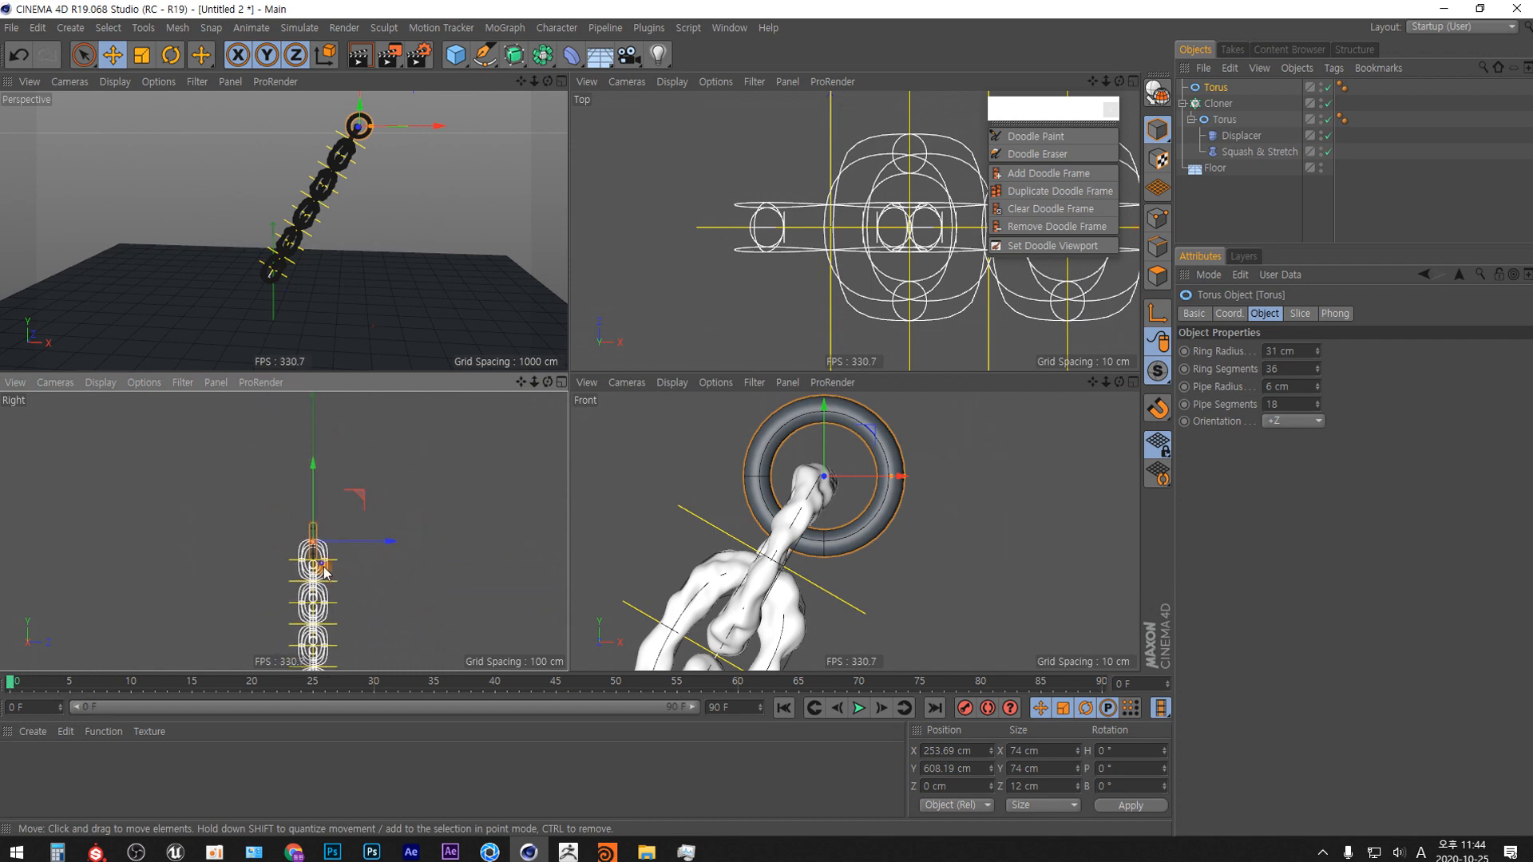
pyautogui.keyDown('alt'); pyautogui.moveTo(322, 564); pyautogui.dragTo(303, 424, button='right'); pyautogui.keyUp('alt')
pyautogui.keyDown('alt'); pyautogui.moveTo(363, 500); pyautogui.dragTo(454, 557, button='middle'); pyautogui.keyUp('alt')
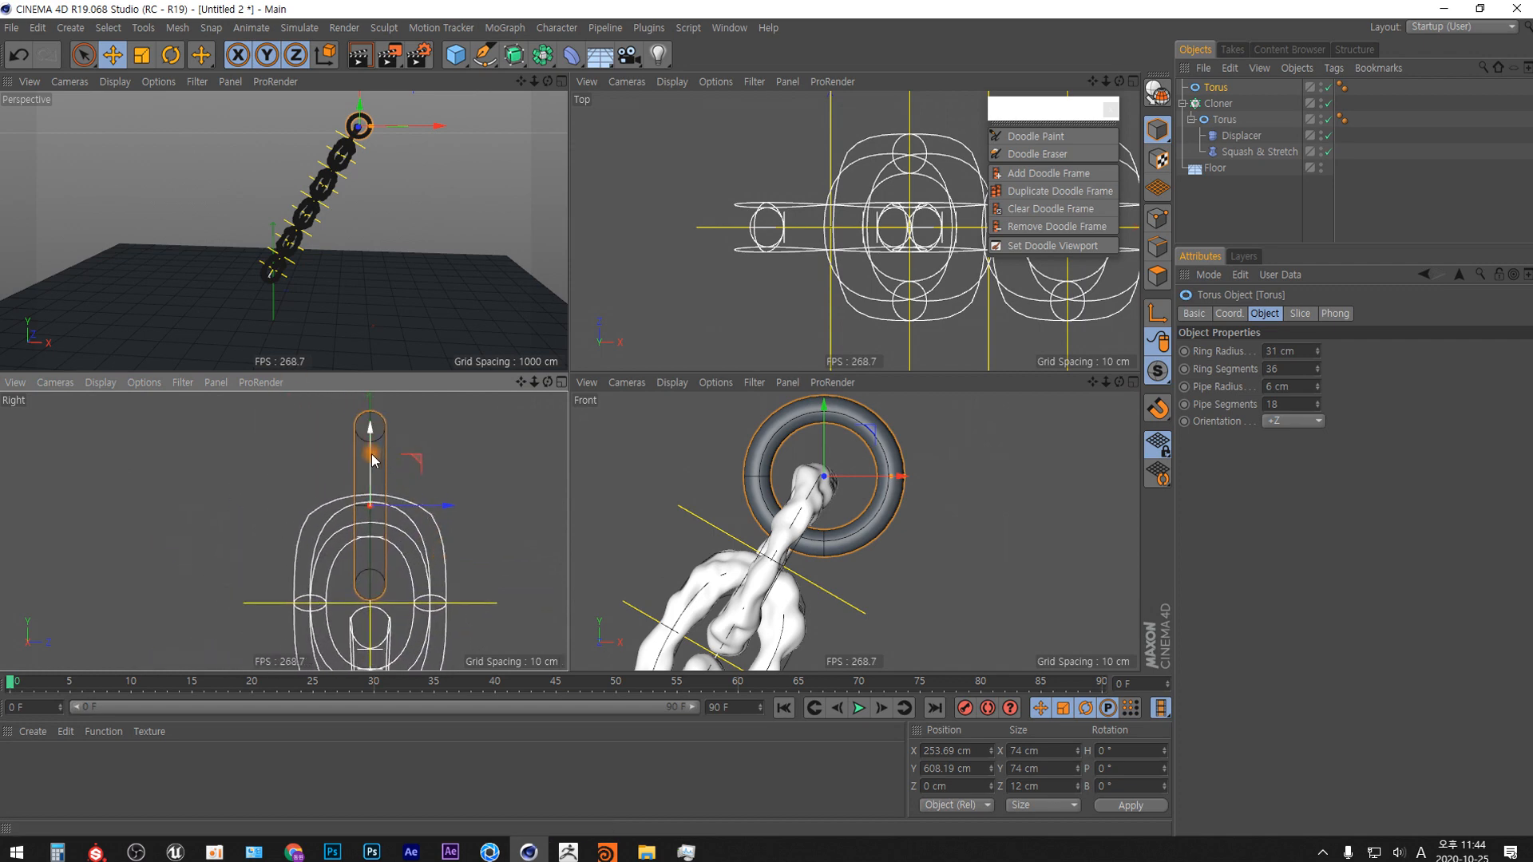
pyautogui.moveTo(377, 462); pyautogui.dragTo(379, 446)
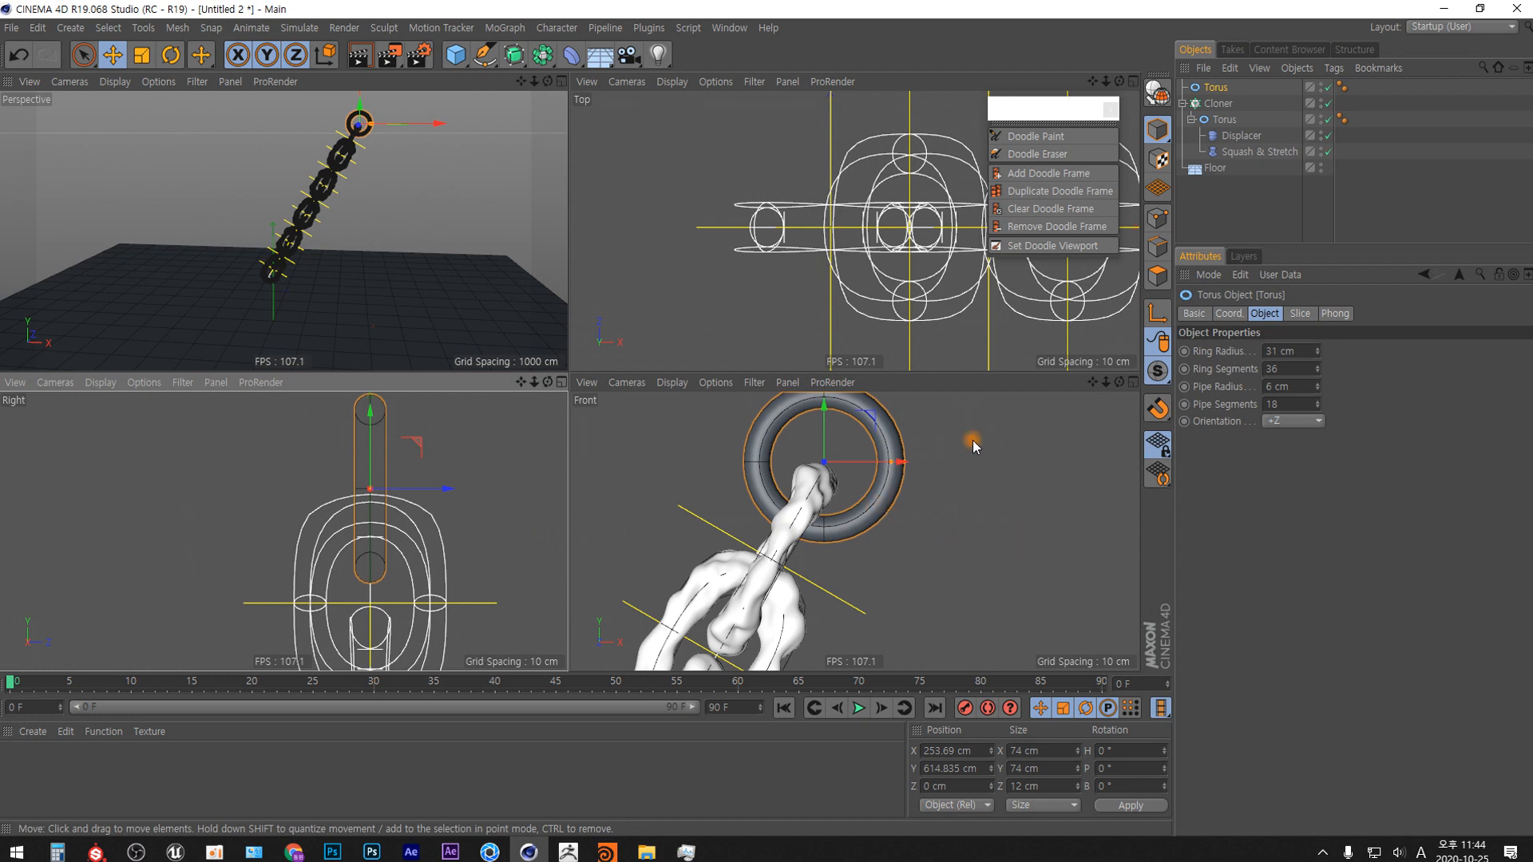
# Collapse the Cloner and apply a rigid-body dynamics tag to the small Torus, the Cloner and the Floor together.
pyautogui.click(1185, 103)
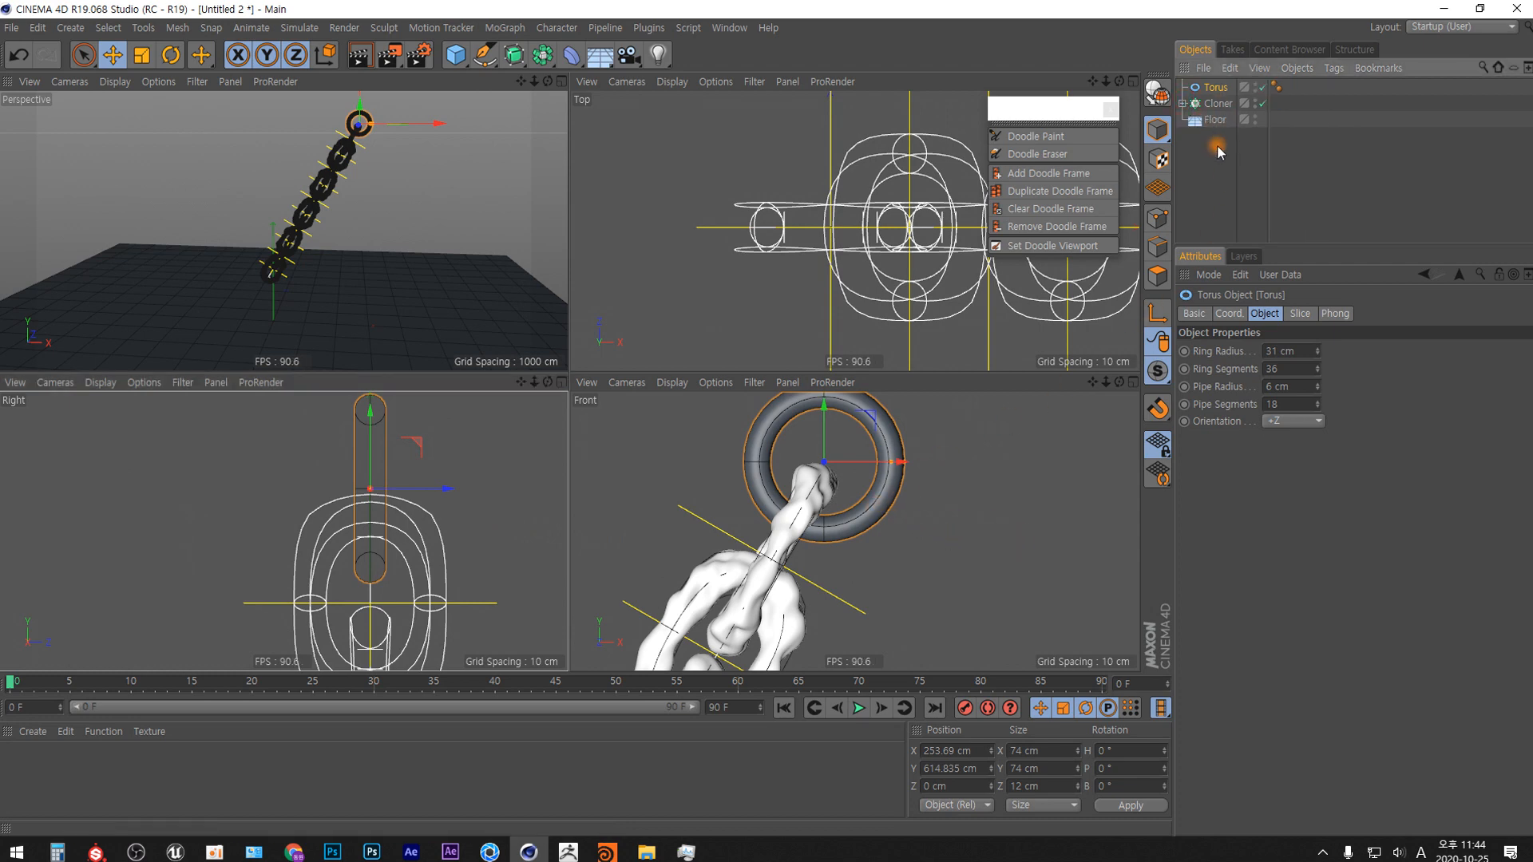
pyautogui.moveTo(1217, 148); pyautogui.dragTo(1210, 75)
pyautogui.rightClick(1220, 122)
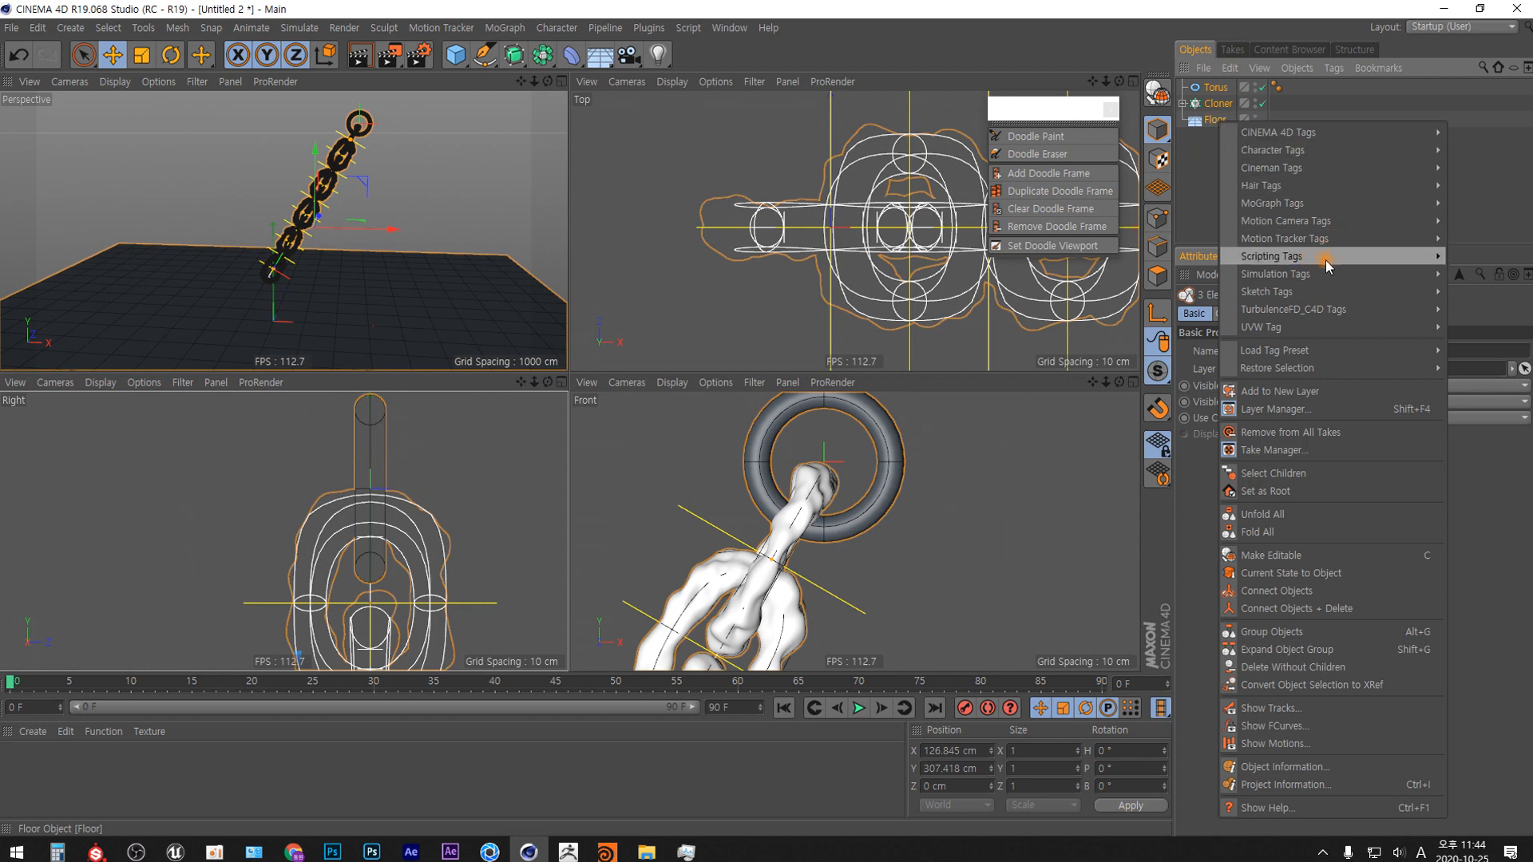
pyautogui.moveTo(1340, 276)
pyautogui.click(1174, 274)
# Set the small Torus's dynamics tag to Dynamic Off and its collision Shape to Static Mesh.
pyautogui.click(1276, 87)
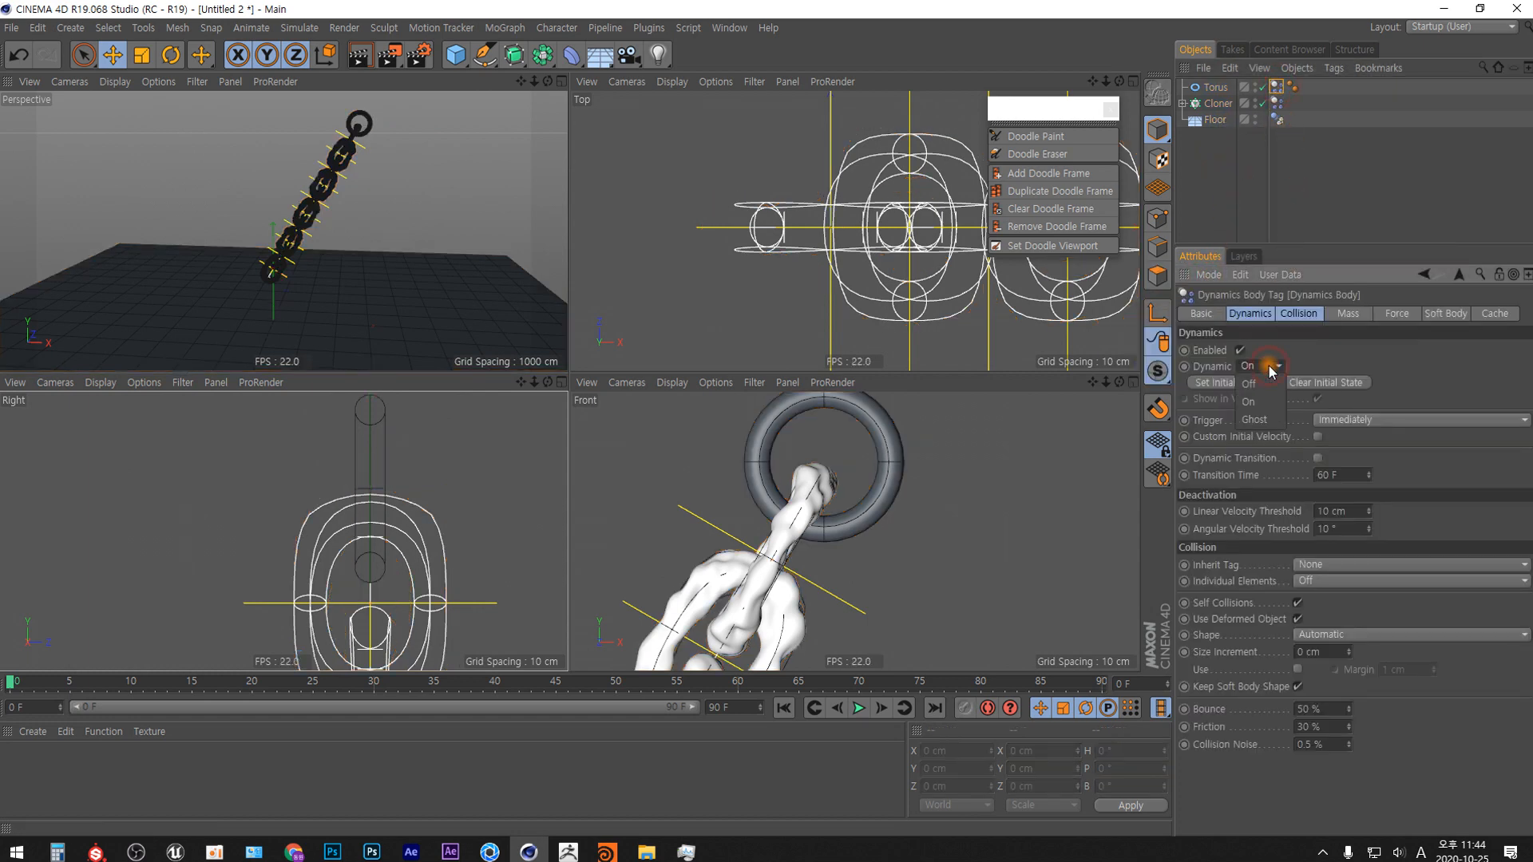
pyautogui.click(1269, 366)
pyautogui.click(1258, 385)
pyautogui.click(1299, 313)
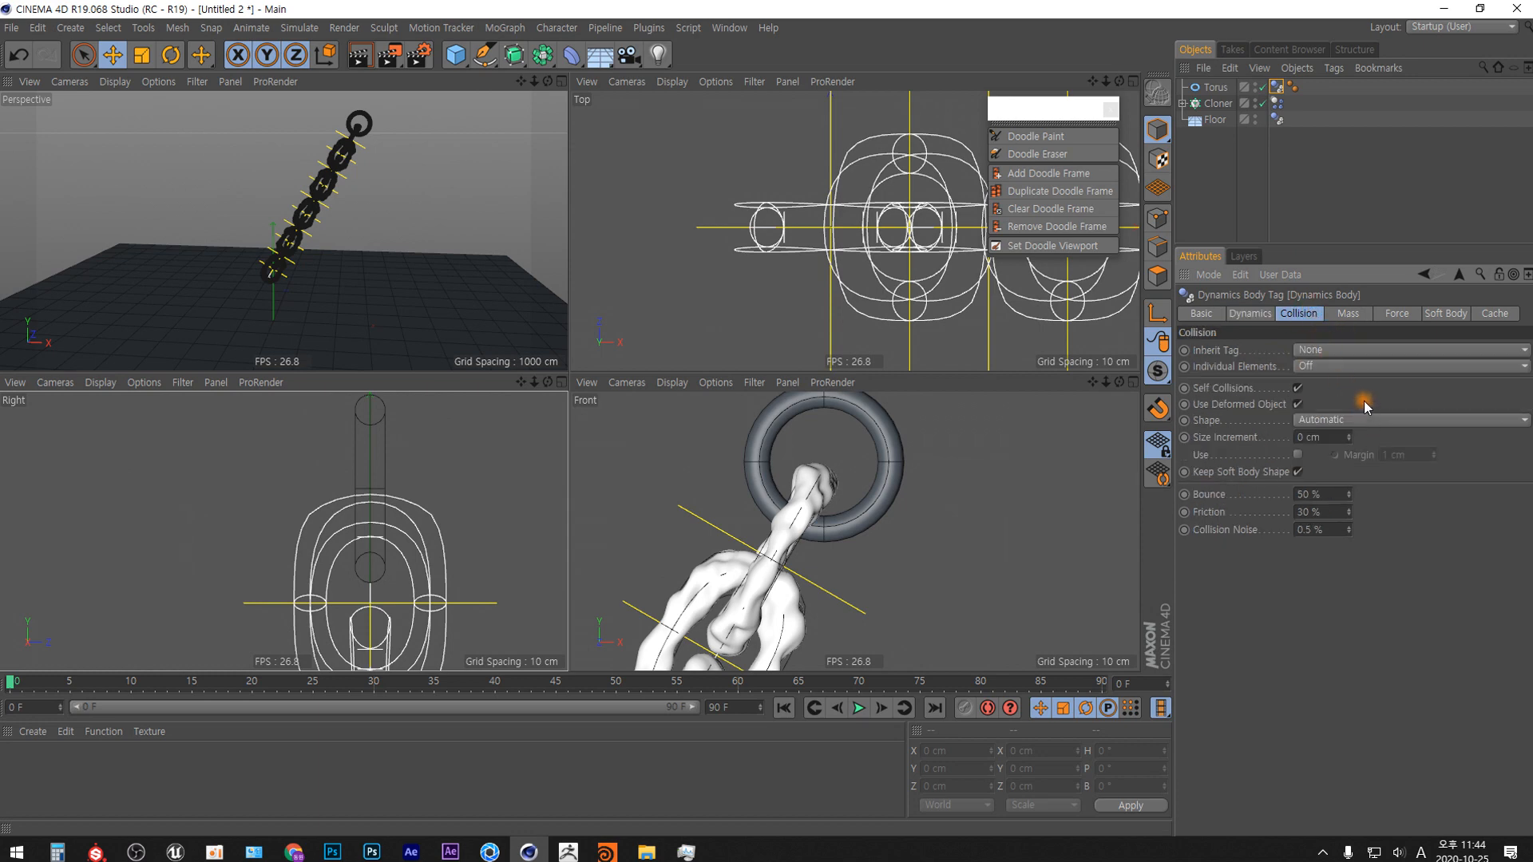
pyautogui.click(1359, 422)
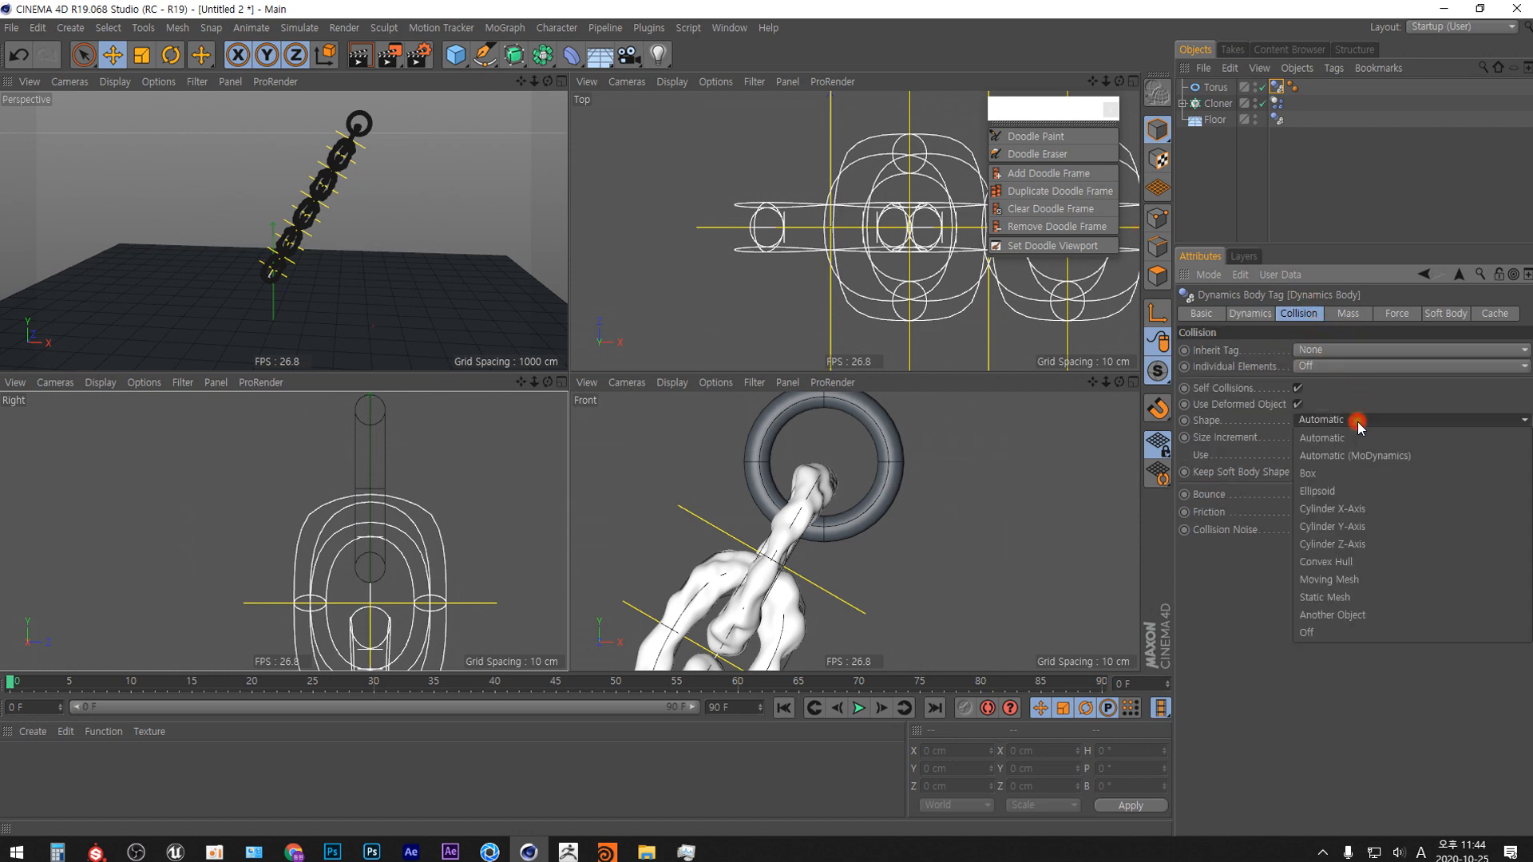
pyautogui.click(1349, 599)
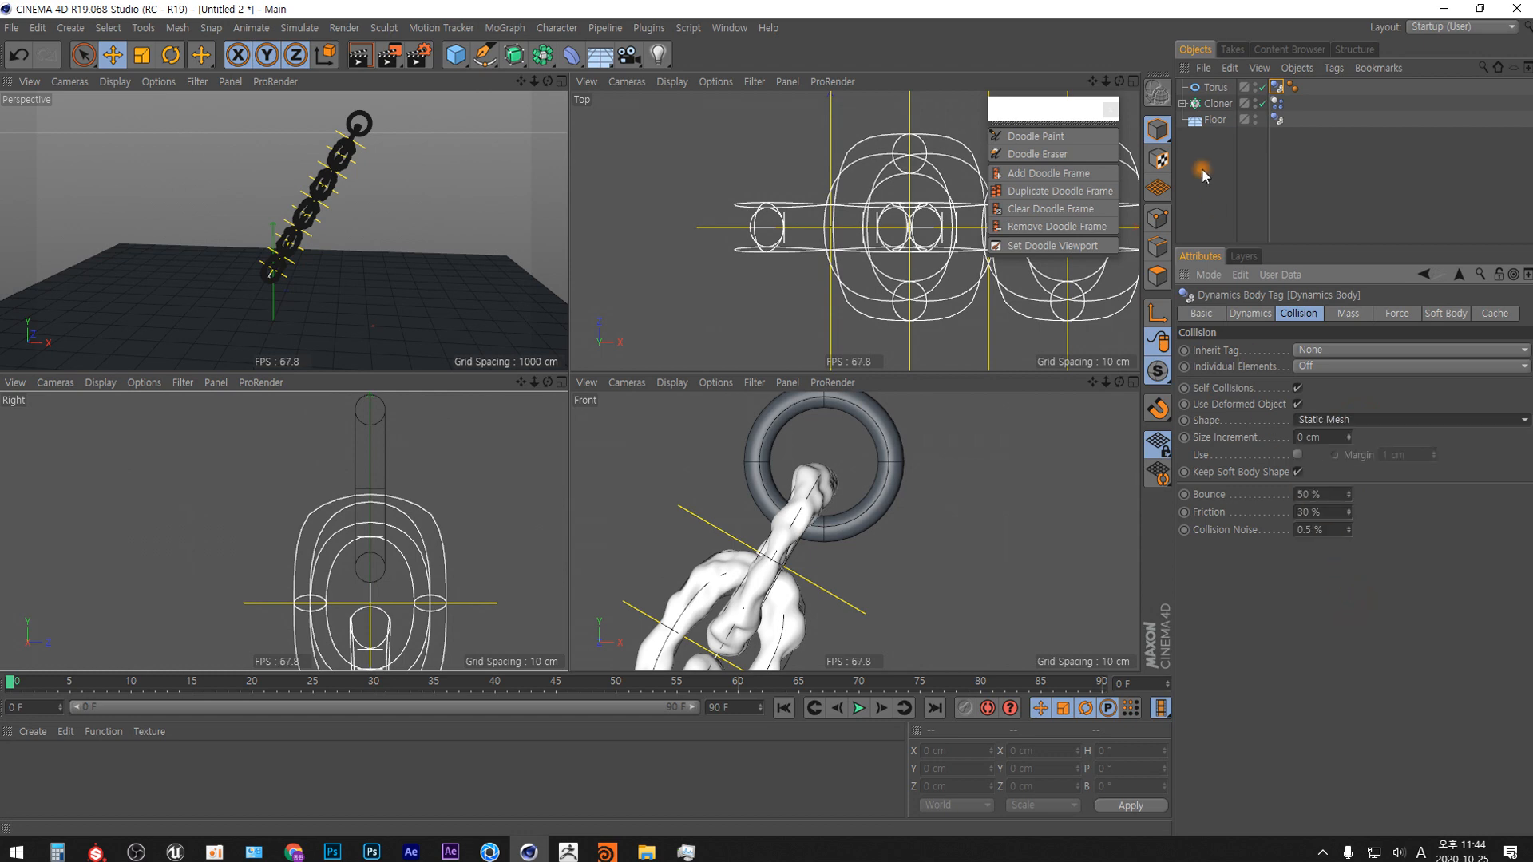
# Set the Cloner's dynamics tag to Apply Tag to Children, Individual Elements All, and collision Shape Moving Mesh.
pyautogui.click(1277, 103)
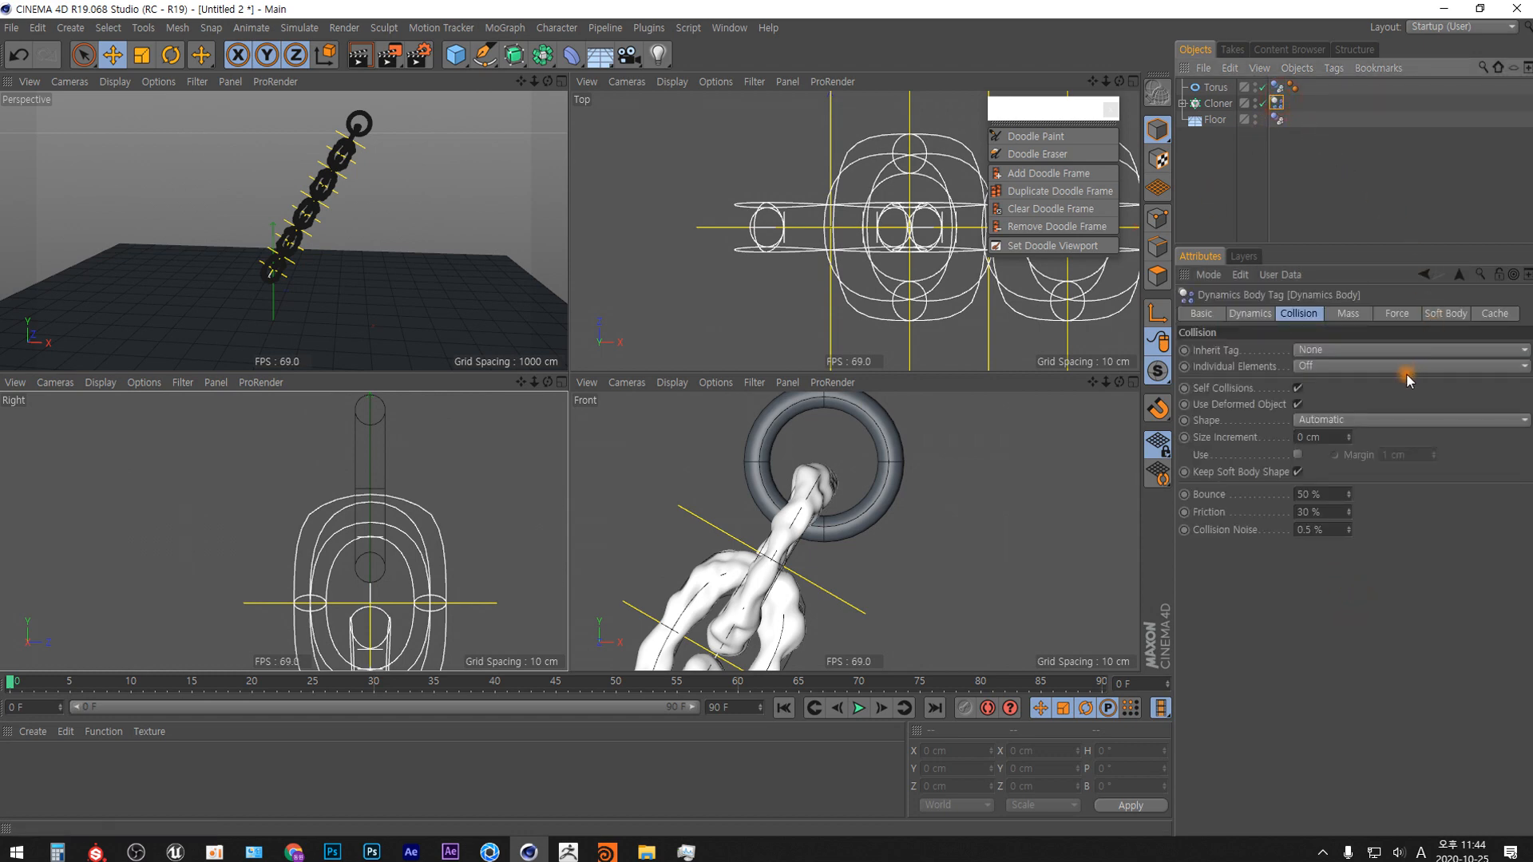
pyautogui.click(1332, 350)
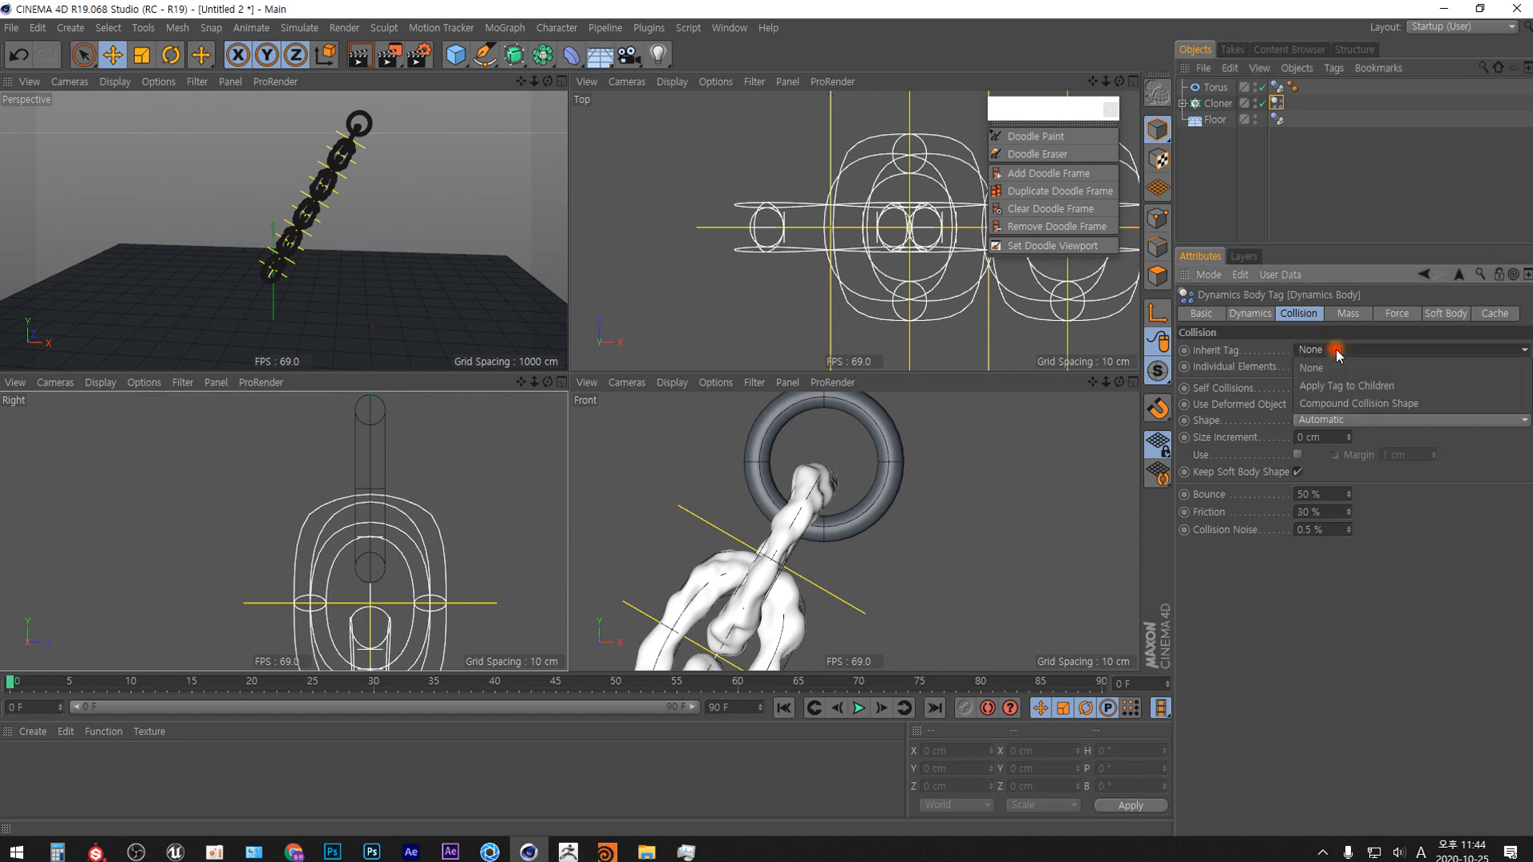
pyautogui.click(1339, 382)
pyautogui.click(1349, 366)
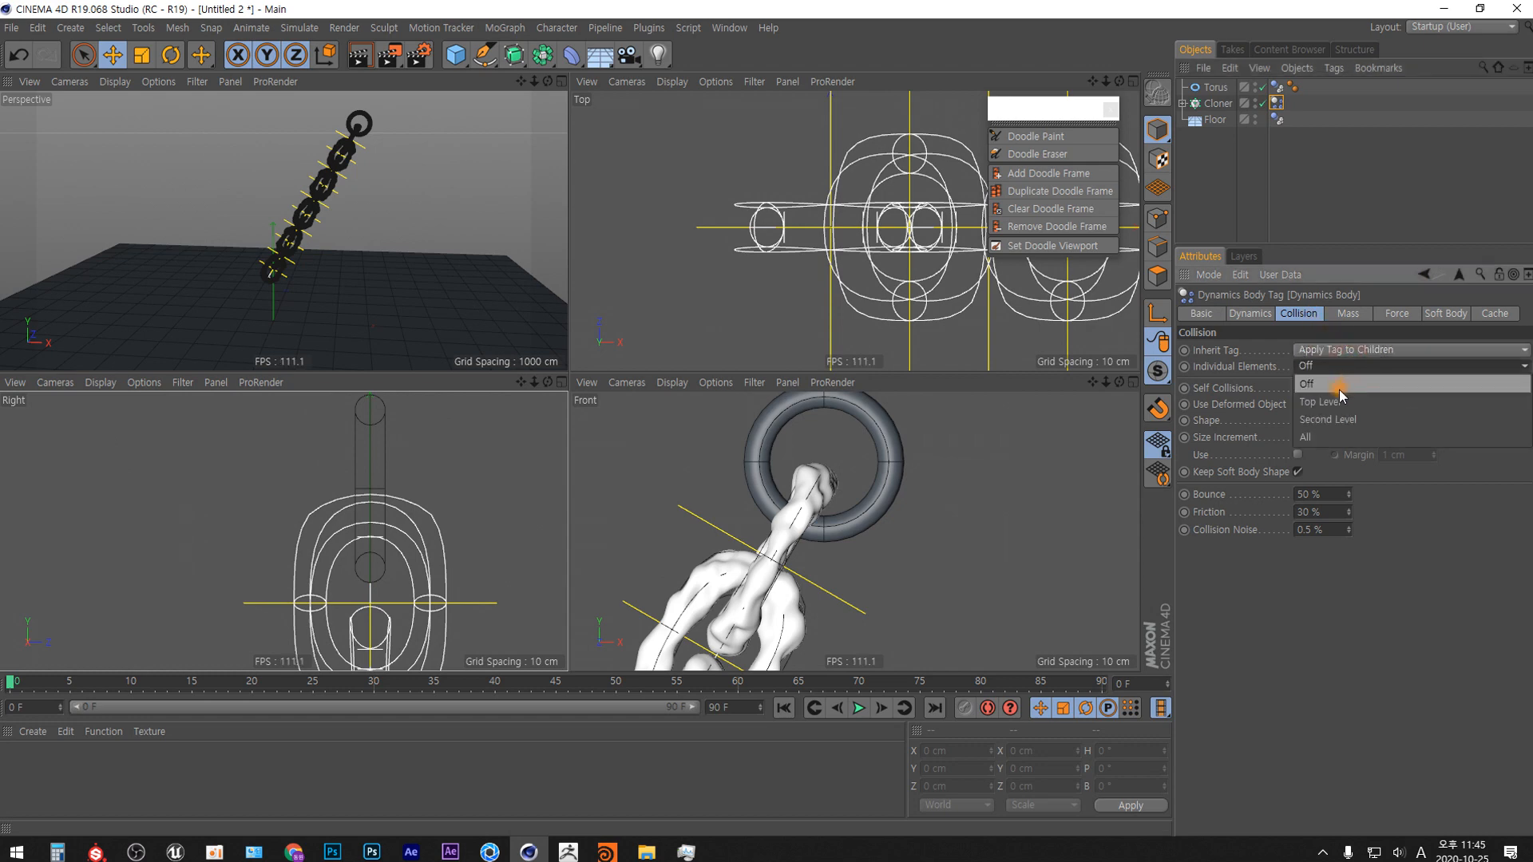
pyautogui.click(1334, 437)
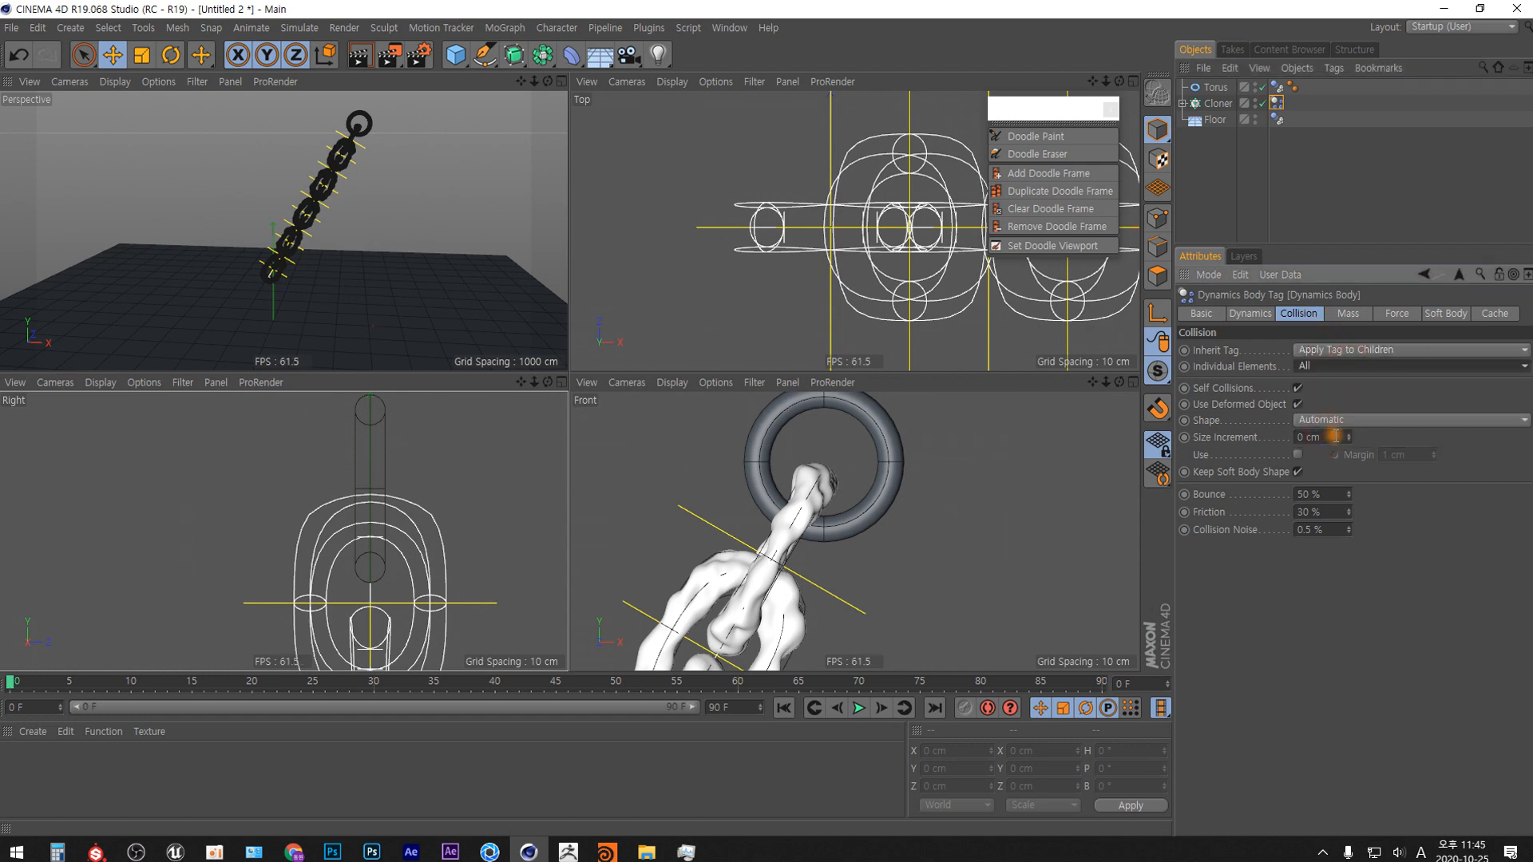
pyautogui.click(1384, 420)
pyautogui.click(1362, 582)
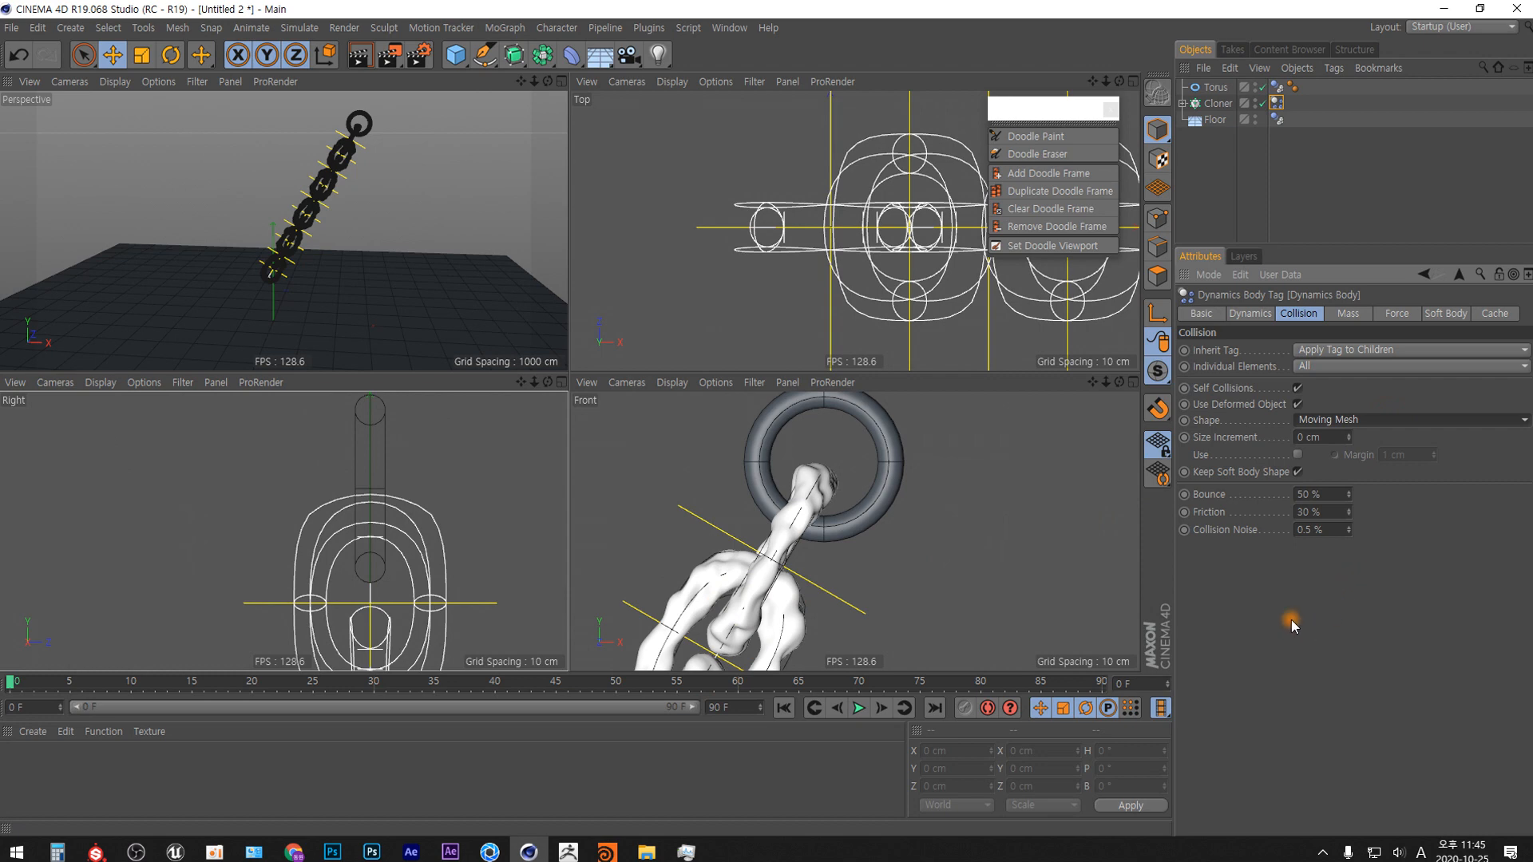
# Play the chain simulation in the enlarged Perspective view to about frame 53, stop it, and return to frame 0.
pyautogui.click(562, 82)
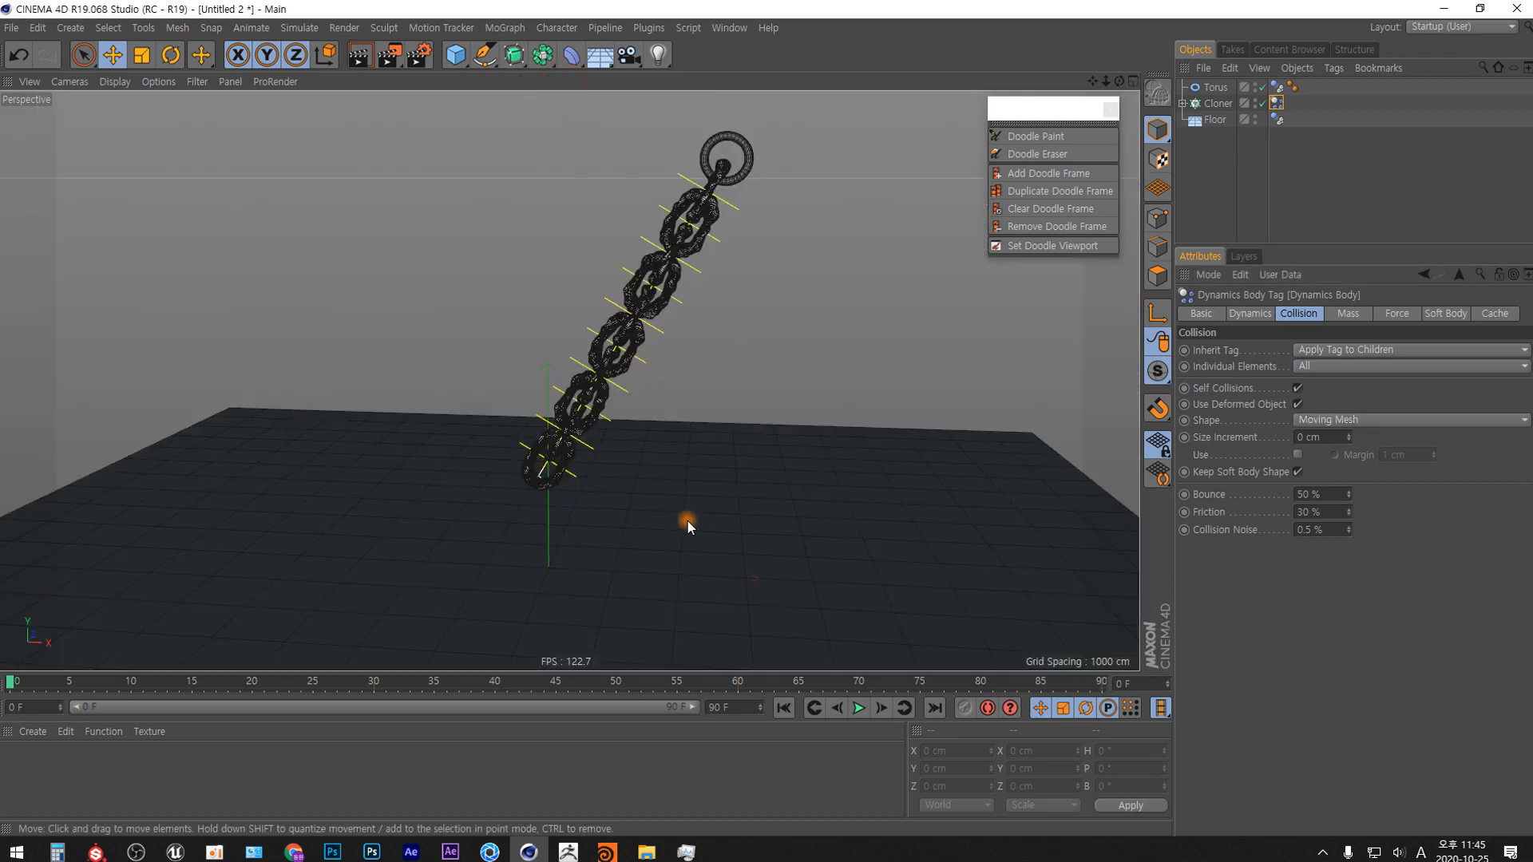
pyautogui.keyDown('alt'); pyautogui.moveTo(696, 477); pyautogui.dragTo(654, 481, button='middle'); pyautogui.keyUp('alt')
pyautogui.keyDown('alt'); pyautogui.moveTo(654, 480); pyautogui.dragTo(656, 521, button='right'); pyautogui.keyUp('alt')
pyautogui.moveTo(667, 540)
pyautogui.keyDown('alt'); pyautogui.mouseDown()
pyautogui.moveTo(677, 571)
pyautogui.moveTo(678, 444)
pyautogui.moveTo(702, 452)
pyautogui.moveTo(729, 526)
pyautogui.mouseUp(); pyautogui.keyUp('alt')
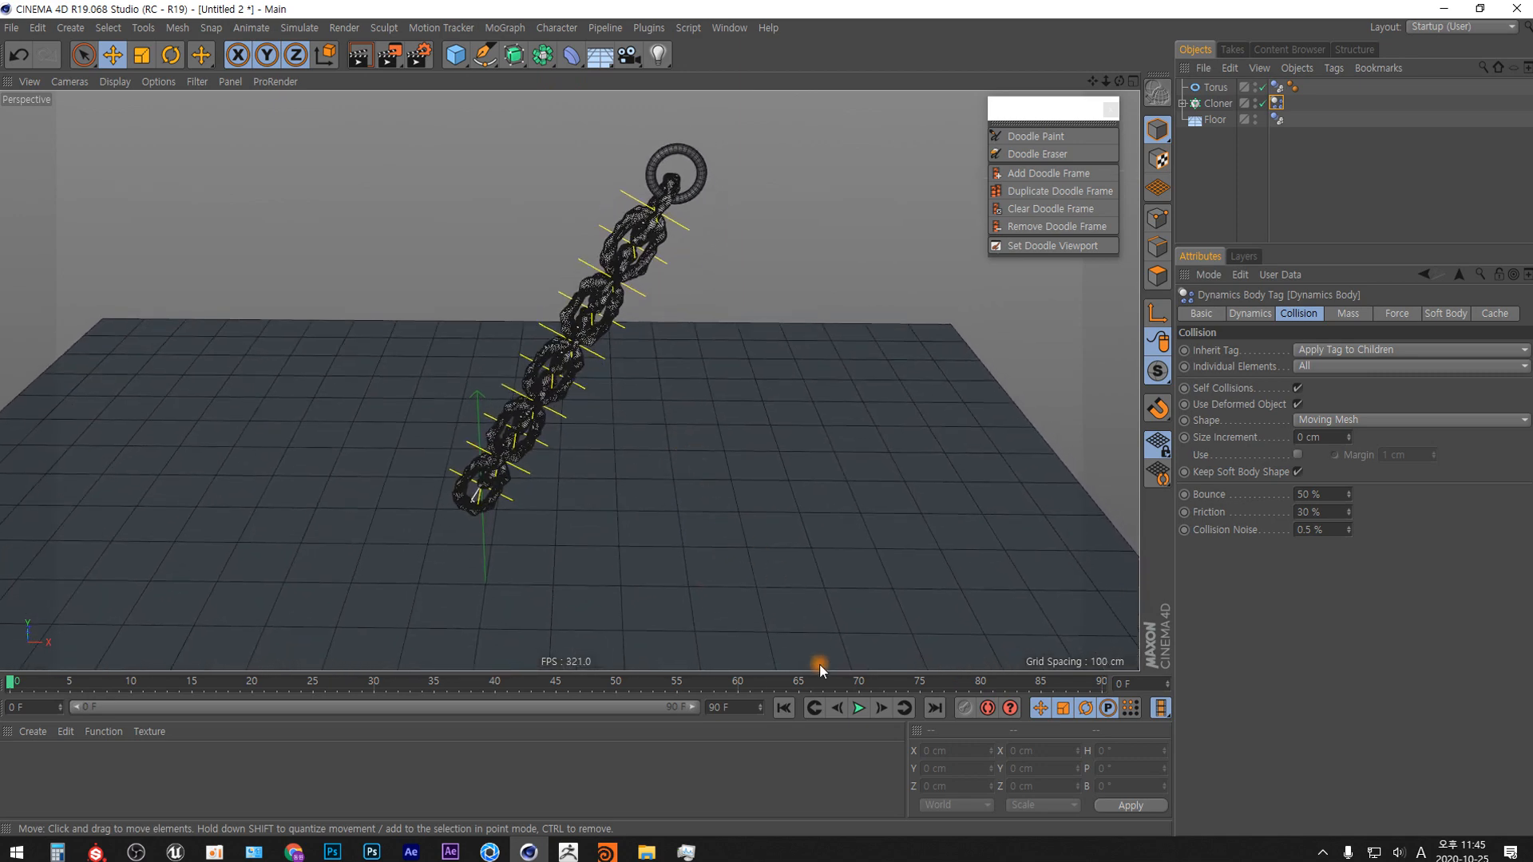
pyautogui.press('F8')
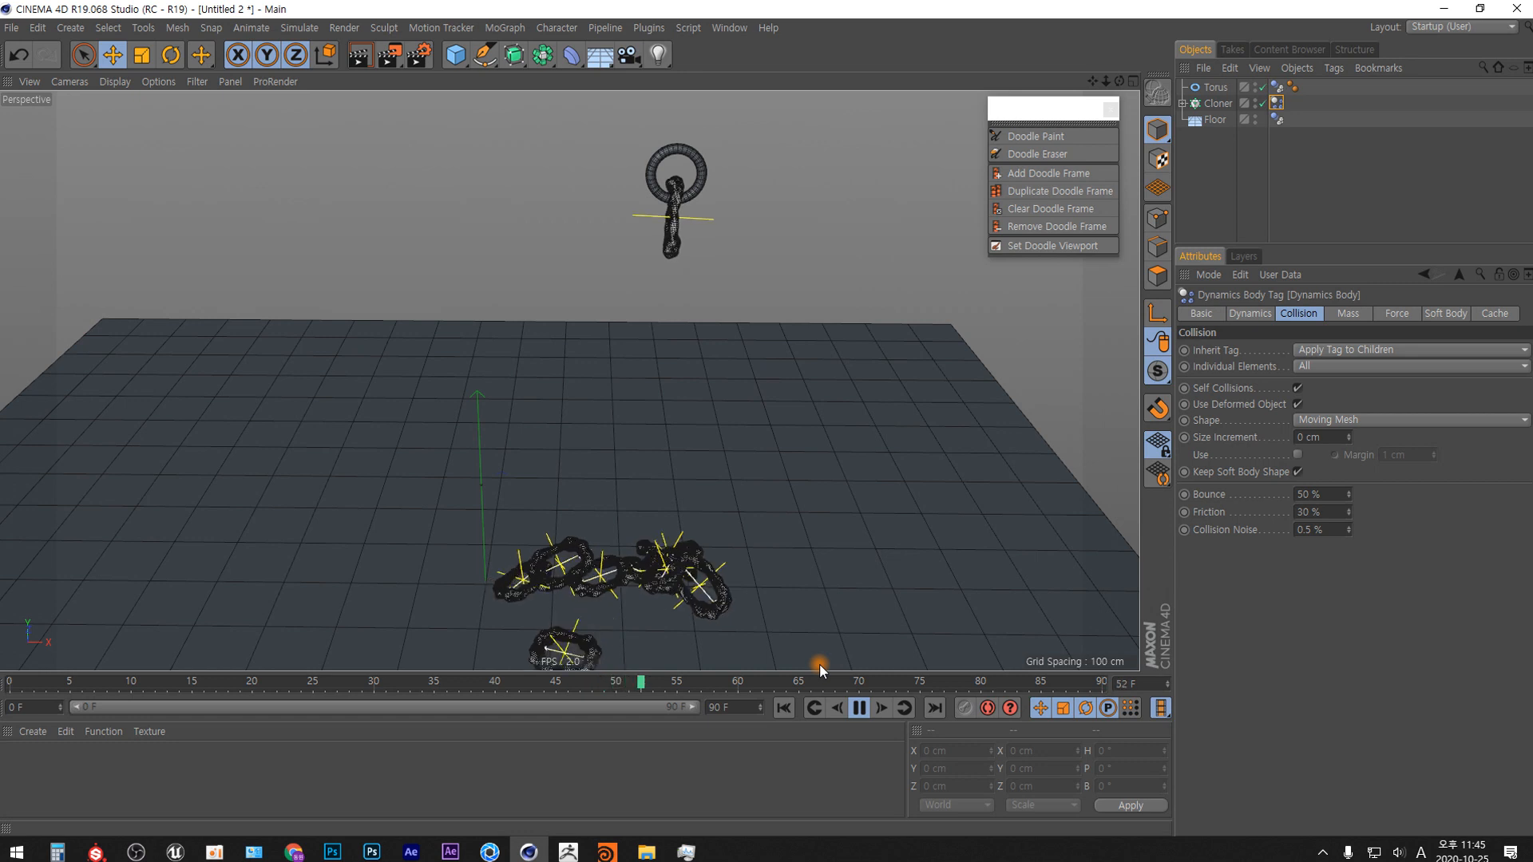
pyautogui.press('F8')
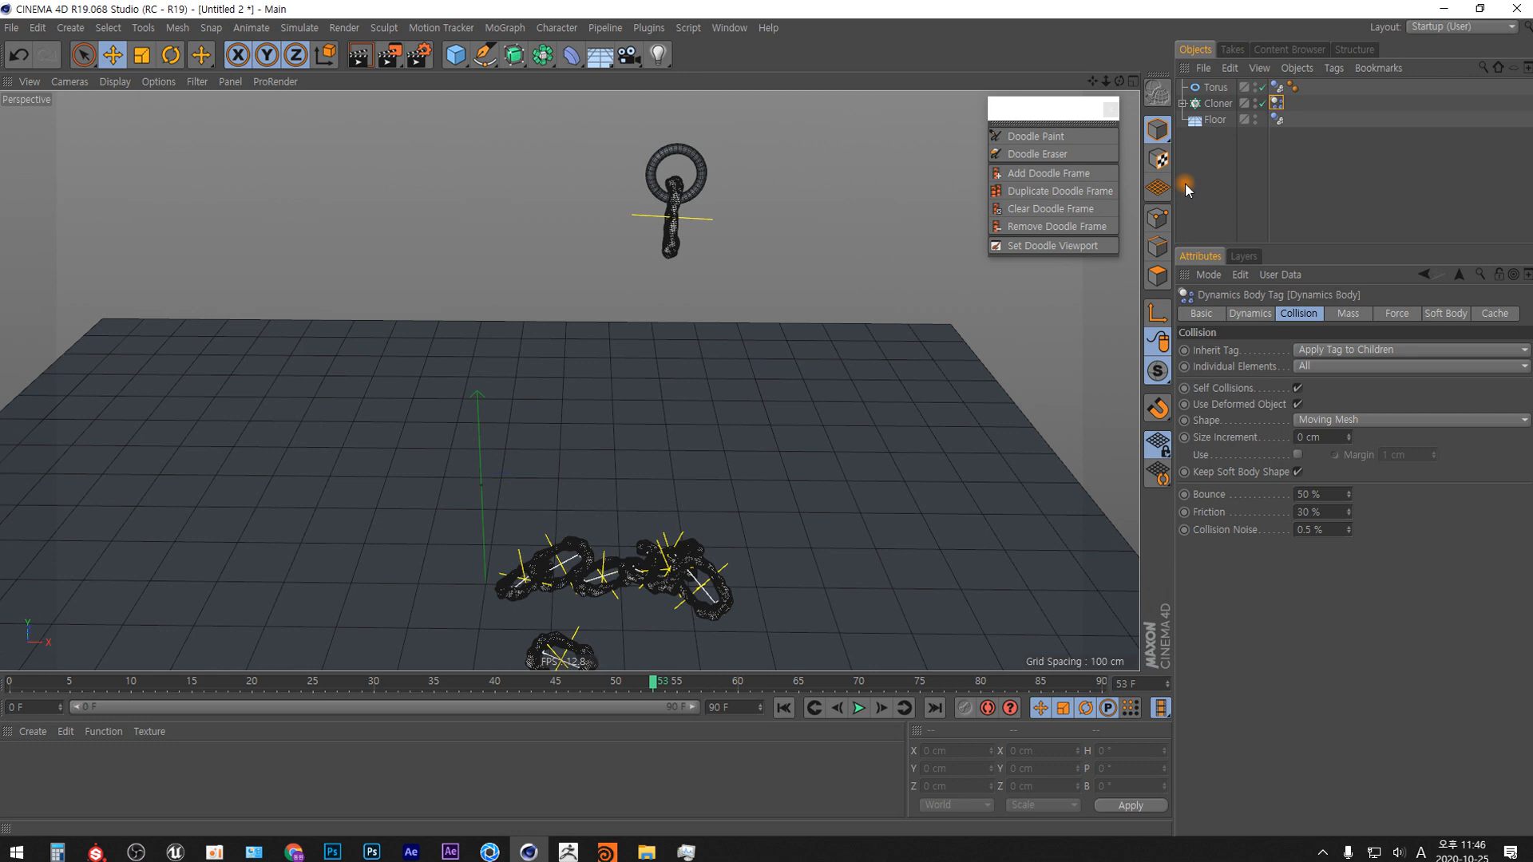
pyautogui.click(784, 704)
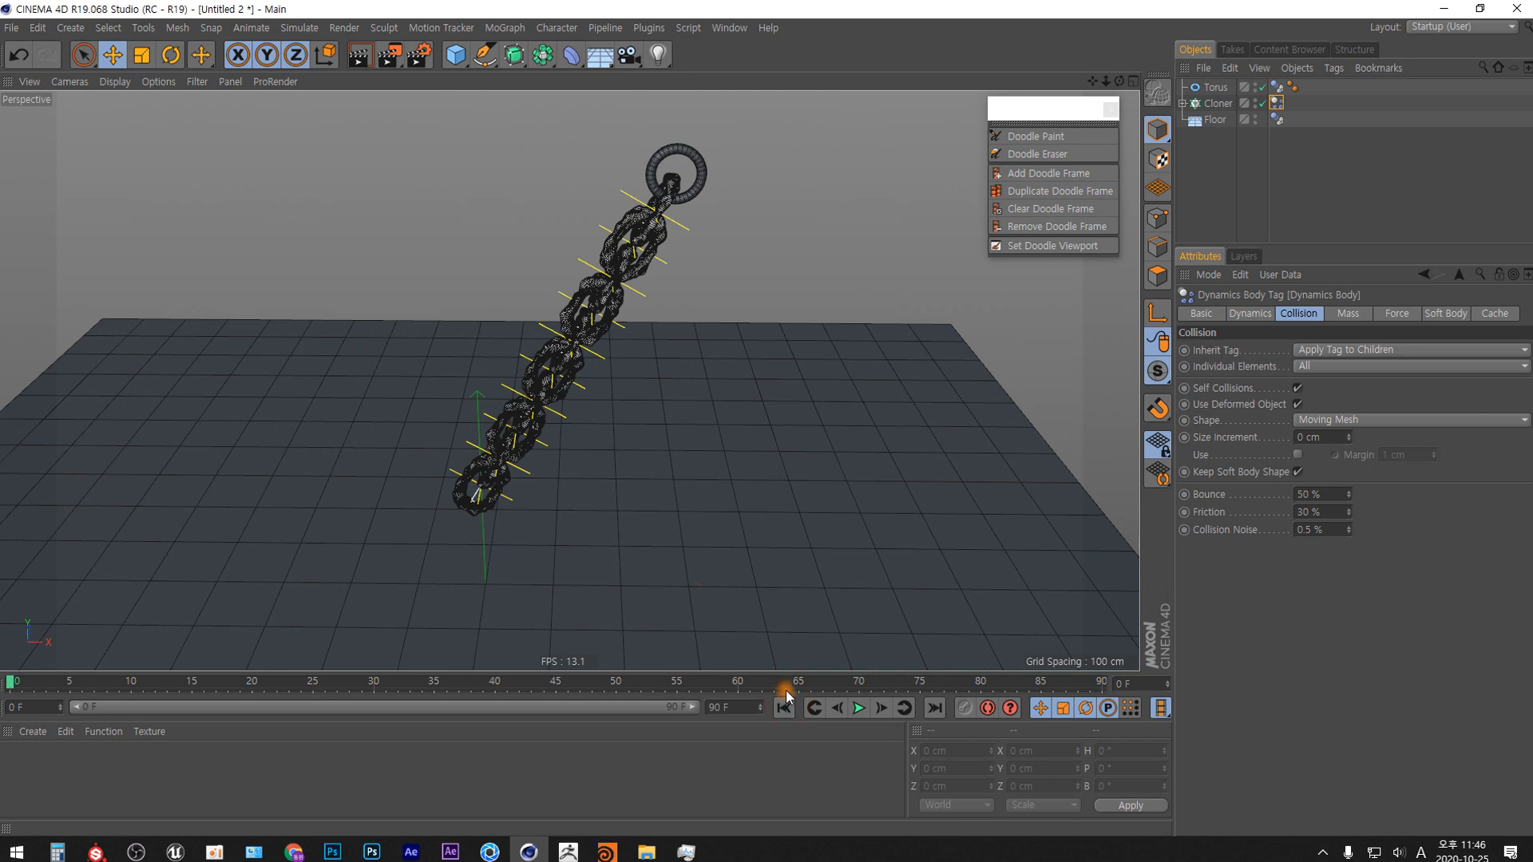
# Duplicate the Cloner's Torus with its Displacer and Squash & Stretch deformers as a separate object outside the Cloner.
pyautogui.click(1202, 145)
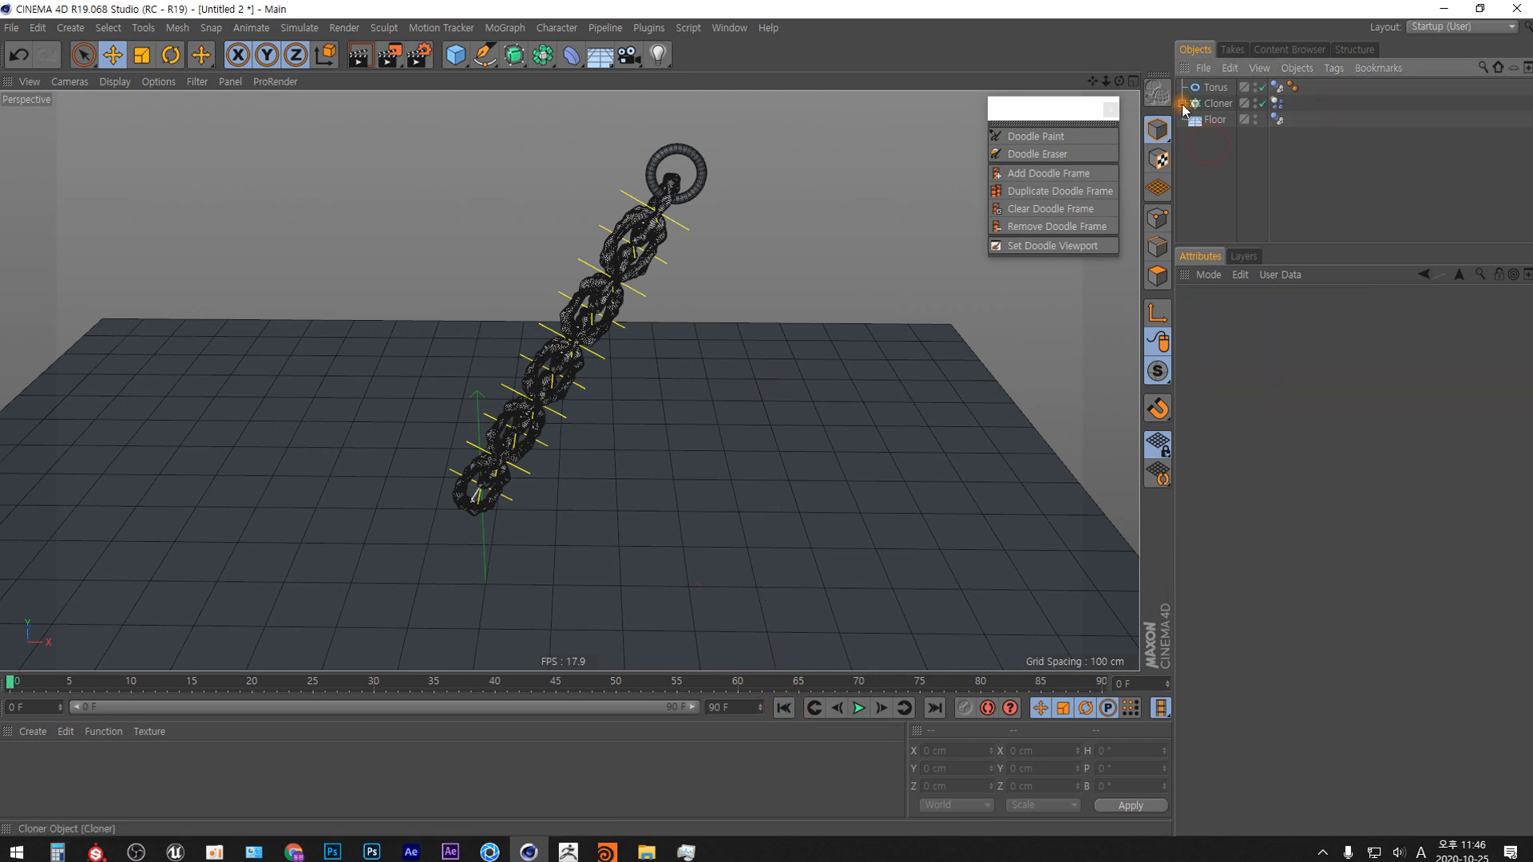
pyautogui.click(1182, 103)
pyautogui.moveTo(1235, 200); pyautogui.dragTo(1228, 119)
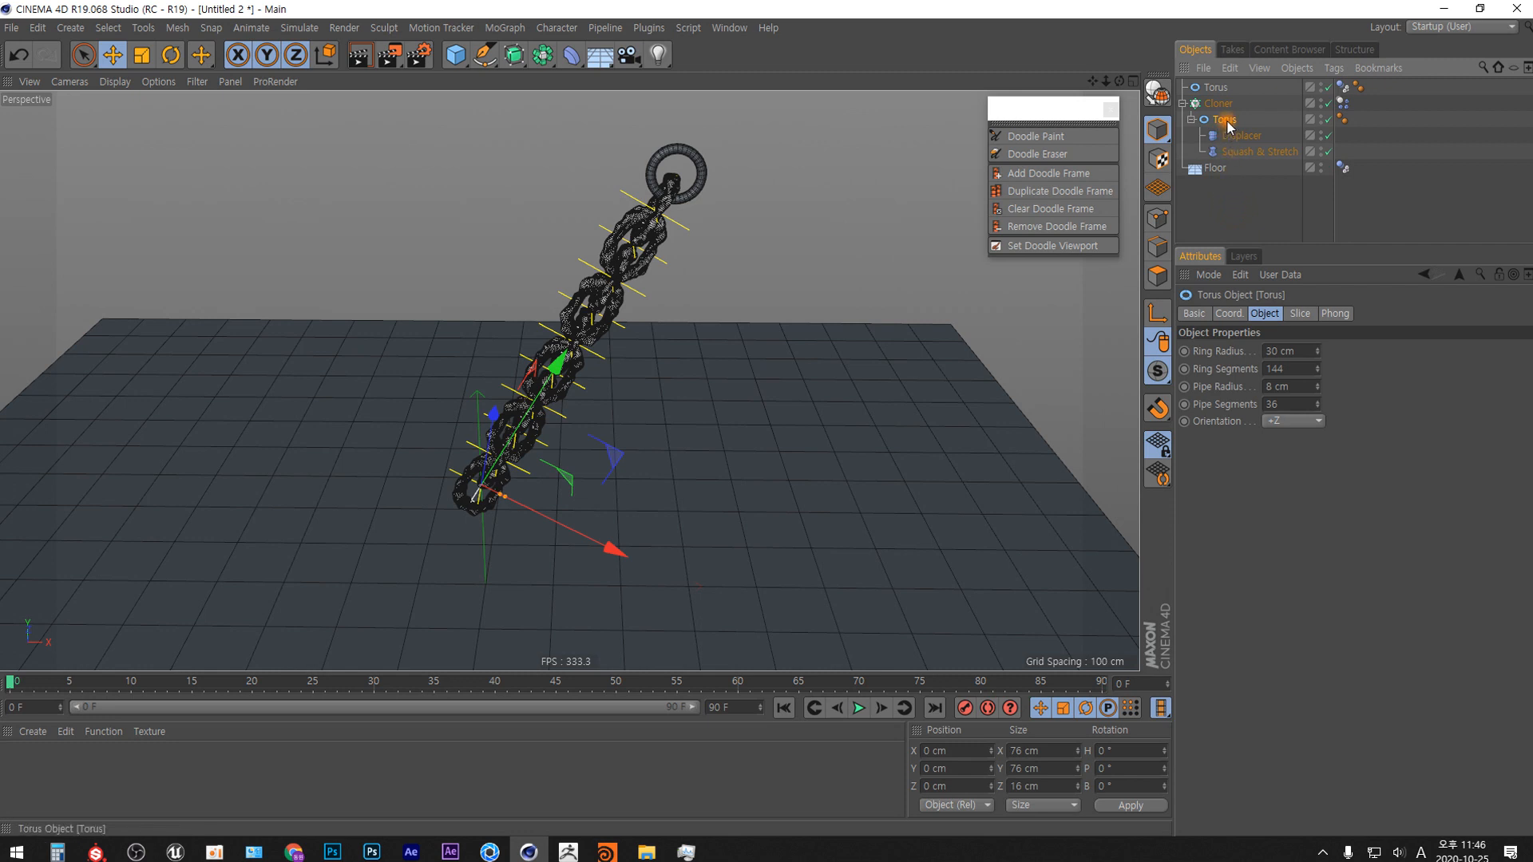
pyautogui.keyDown('ctrl'); pyautogui.moveTo(1228, 125); pyautogui.dragTo(1221, 224); pyautogui.keyUp('ctrl')
pyautogui.click(1220, 234)
pyautogui.click(1225, 185)
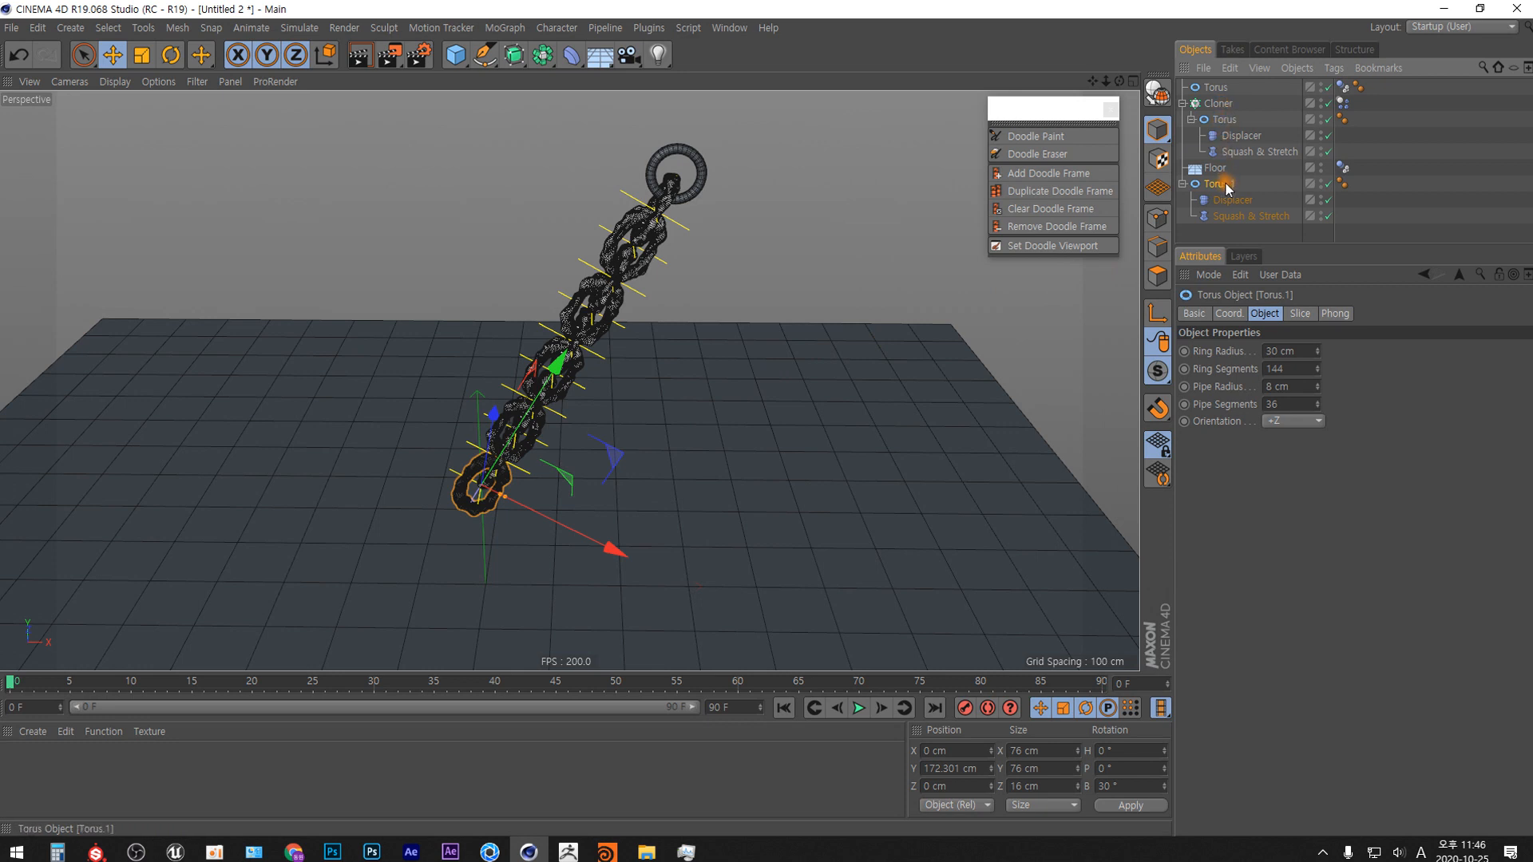
# Reset the torus copy's Y position and bank angle to 0, and move it beside the chain to about X -226 cm, Y 300 cm.
pyautogui.click(1230, 314)
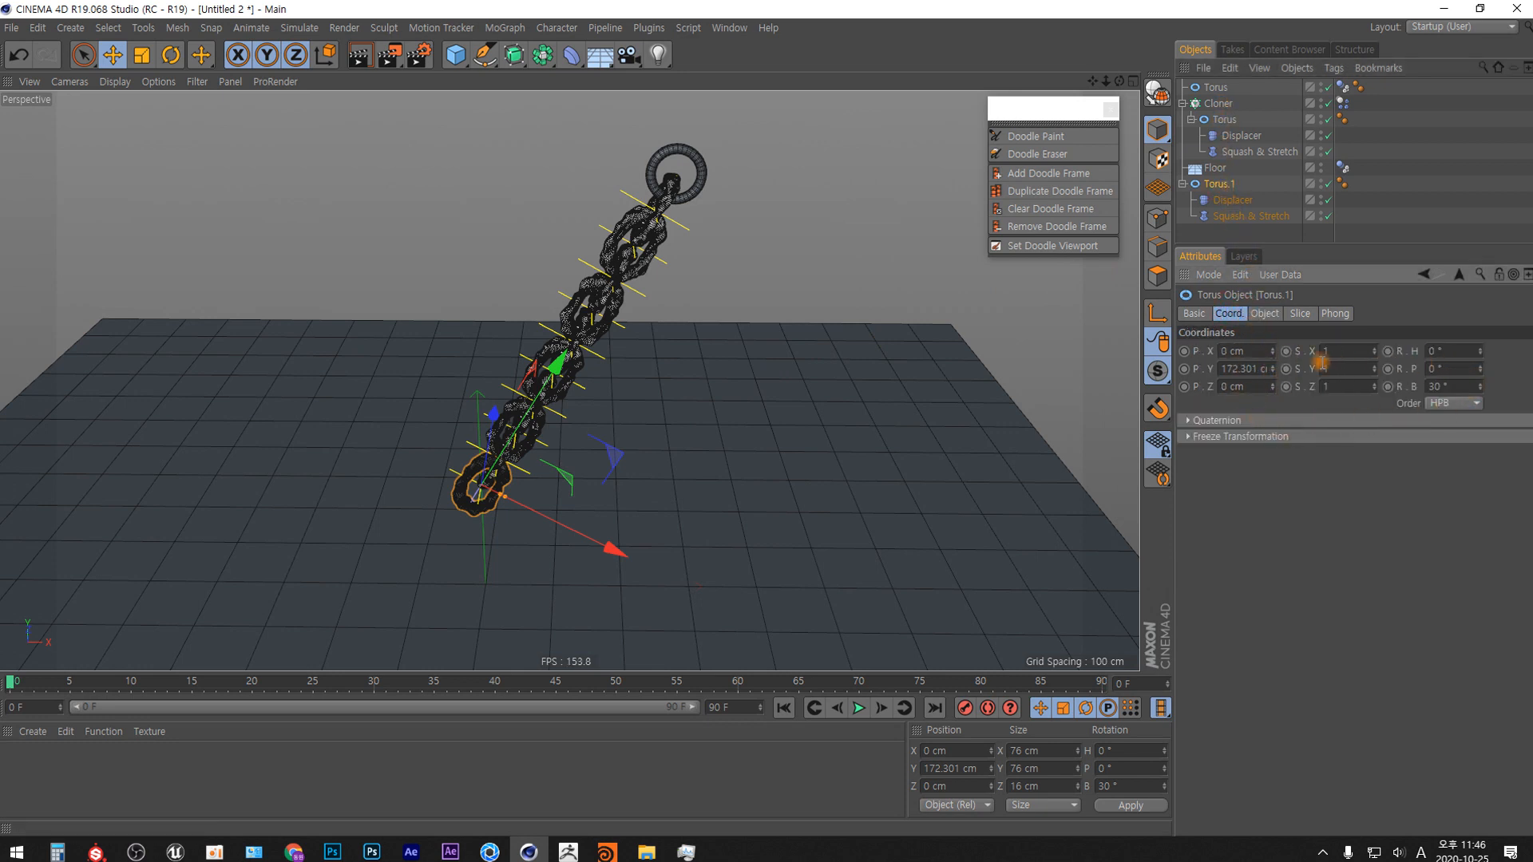
pyautogui.rightClick(1273, 369)
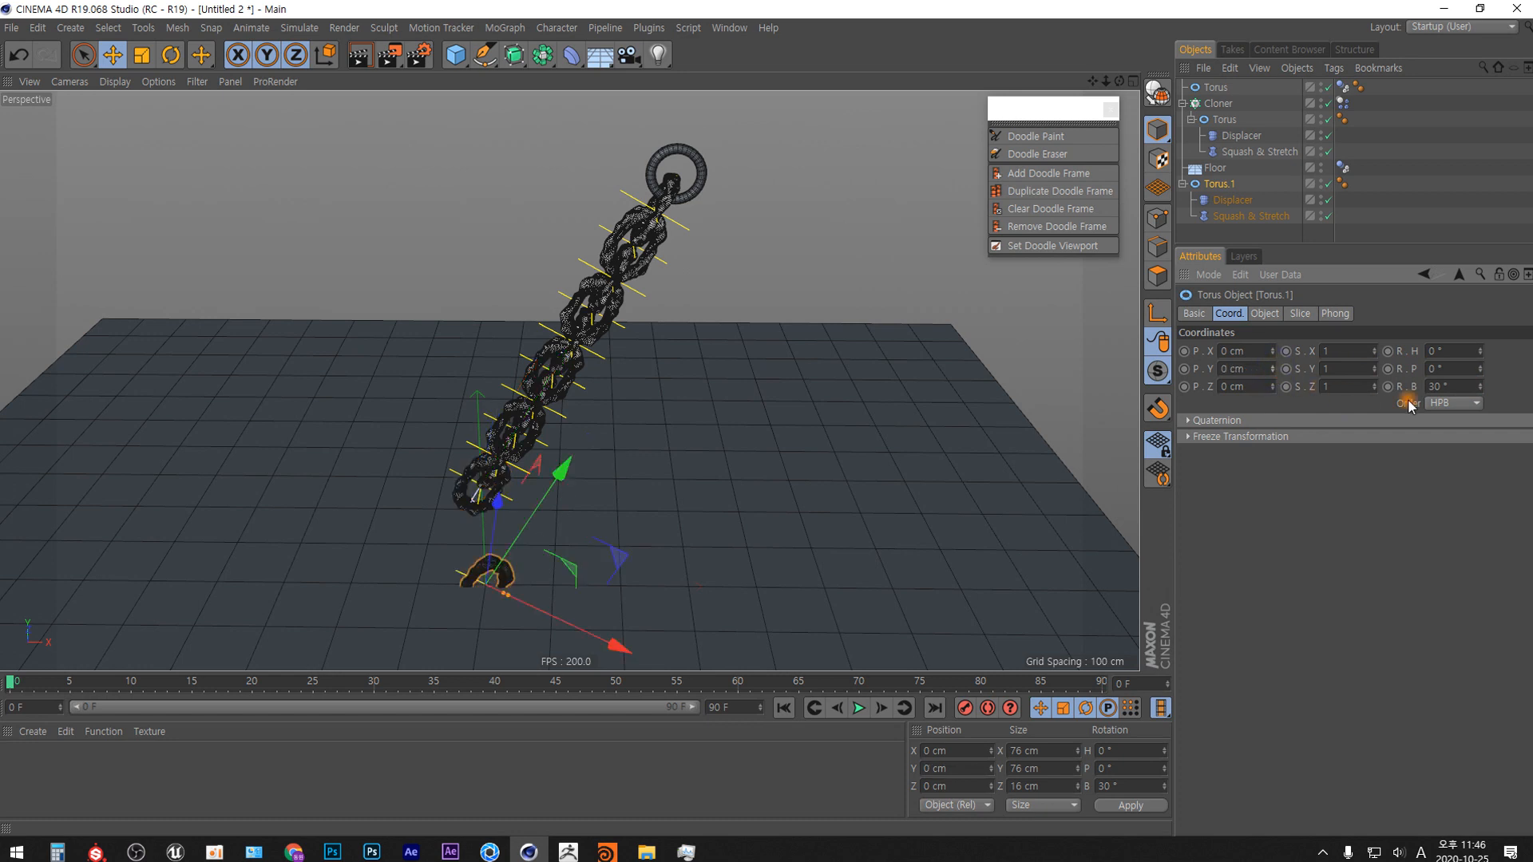
pyautogui.rightClick(1480, 387)
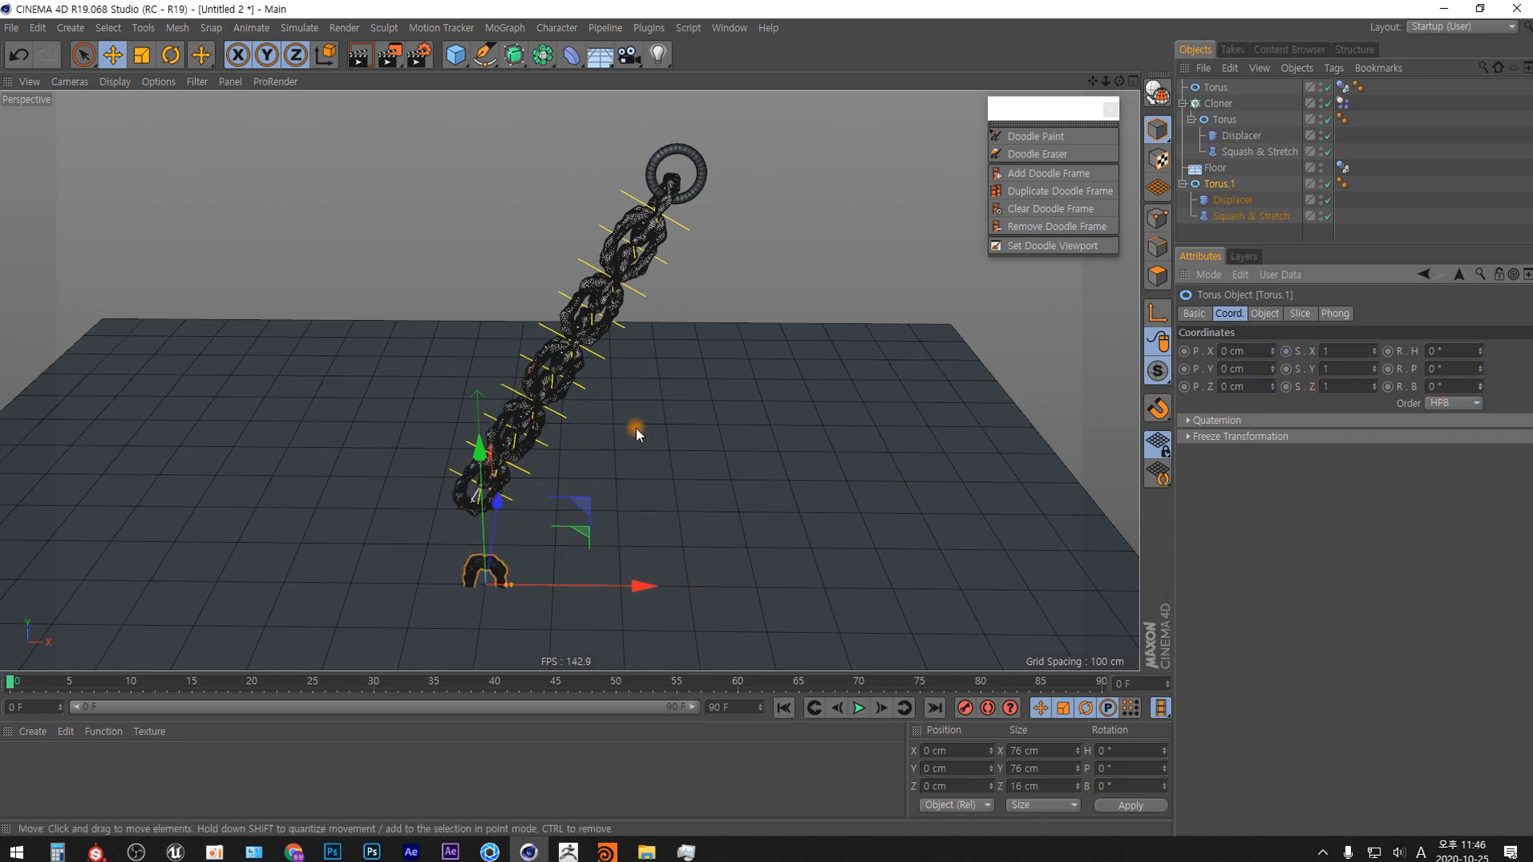
pyautogui.moveTo(587, 502); pyautogui.dragTo(405, 307)
# Set the torus copy's Ring Segments to 24.
pyautogui.keyDown('alt'); pyautogui.moveTo(545, 380); pyautogui.dragTo(576, 343); pyautogui.keyUp('alt')
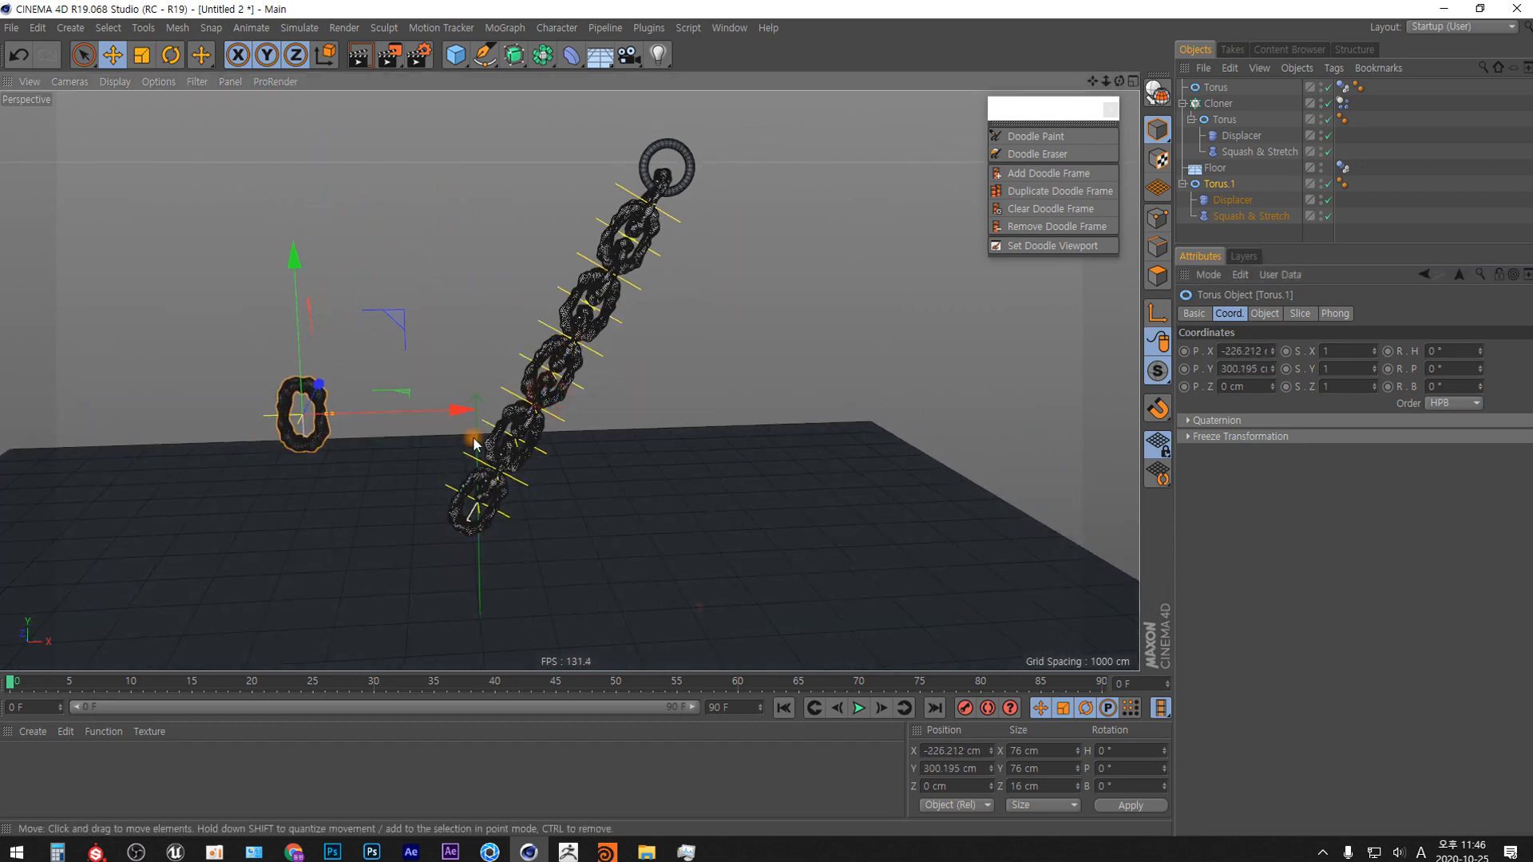
pyautogui.keyDown('alt'); pyautogui.moveTo(472, 437); pyautogui.dragTo(765, 431, button='middle'); pyautogui.keyUp('alt')
pyautogui.keyDown('alt'); pyautogui.moveTo(800, 392); pyautogui.dragTo(797, 105, button='right'); pyautogui.keyUp('alt')
pyautogui.keyDown('alt'); pyautogui.moveTo(862, 416); pyautogui.dragTo(606, 391, button='middle'); pyautogui.keyUp('alt')
pyautogui.keyDown('alt'); pyautogui.moveTo(607, 387); pyautogui.dragTo(592, 349); pyautogui.keyUp('alt')
pyautogui.moveTo(595, 340)
pyautogui.keyDown('alt'); pyautogui.mouseDown(button='middle')
pyautogui.moveTo(609, 294)
pyautogui.moveTo(610, 313)
pyautogui.mouseUp(button='middle'); pyautogui.keyUp('alt')
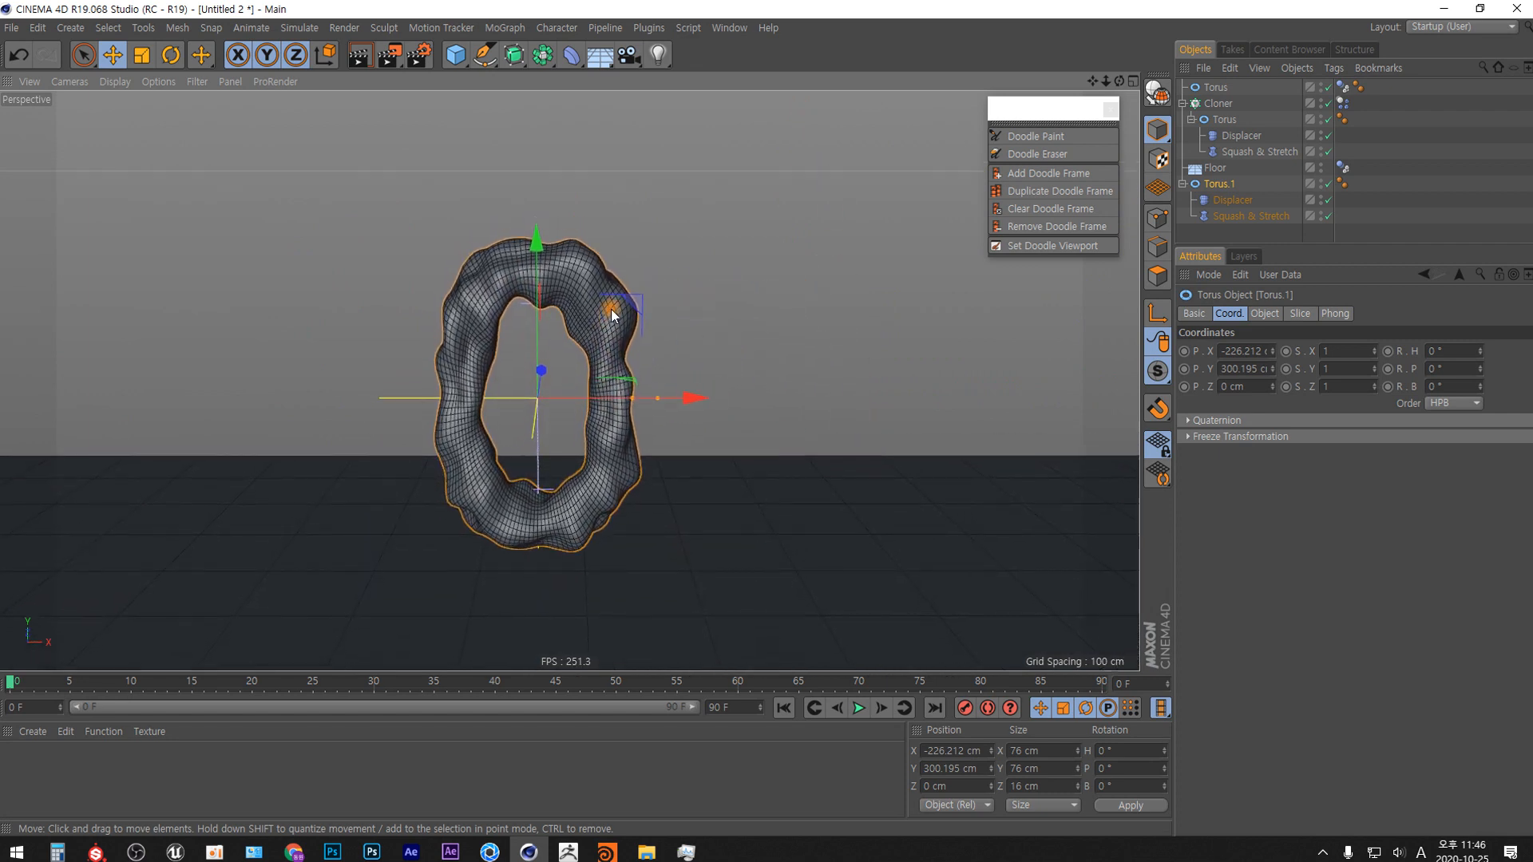
pyautogui.click(1228, 187)
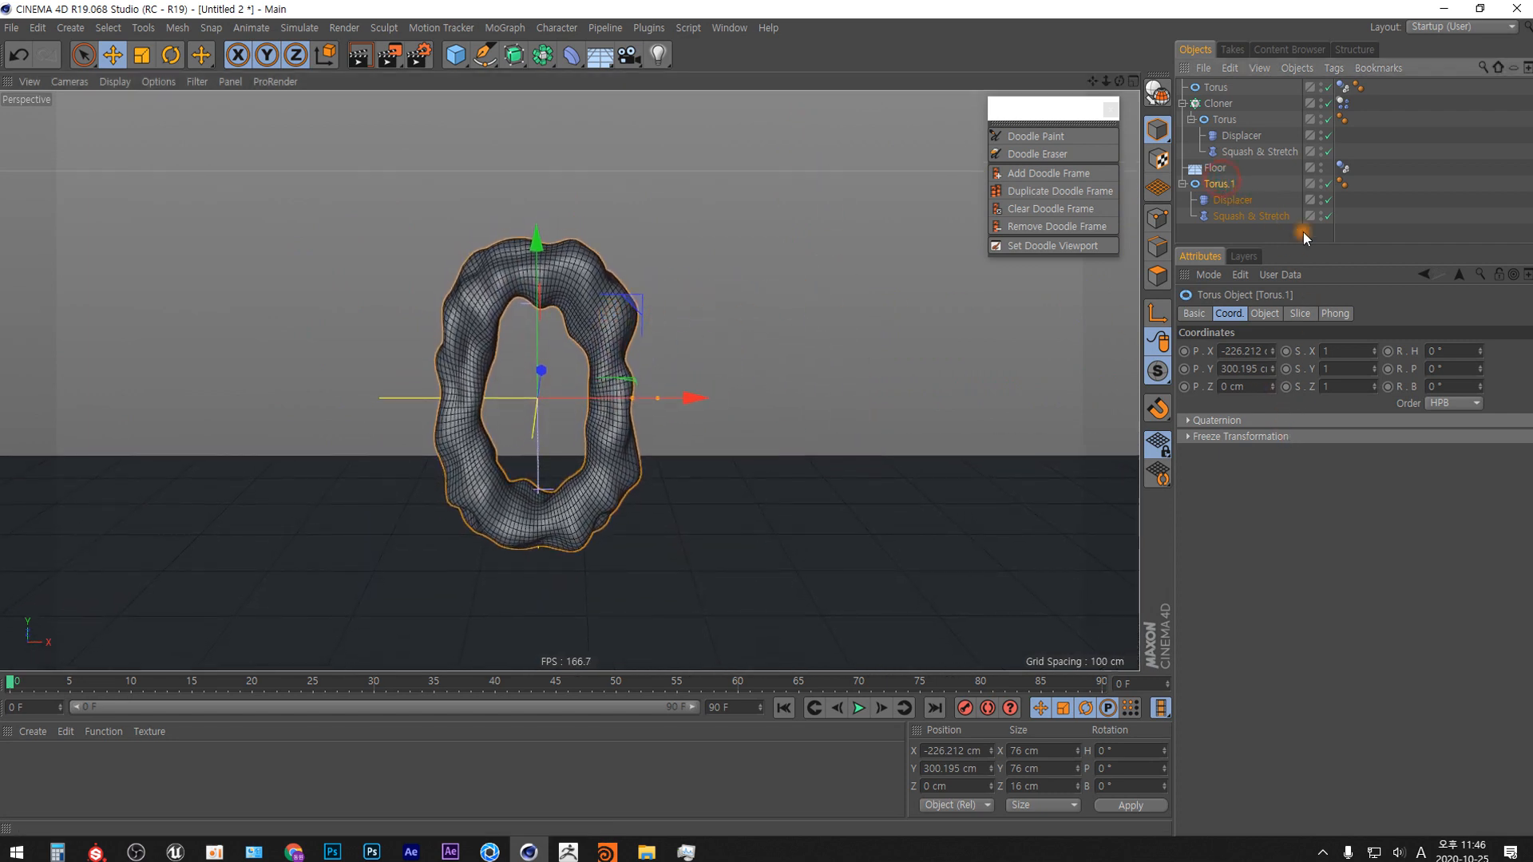
pyautogui.click(1268, 314)
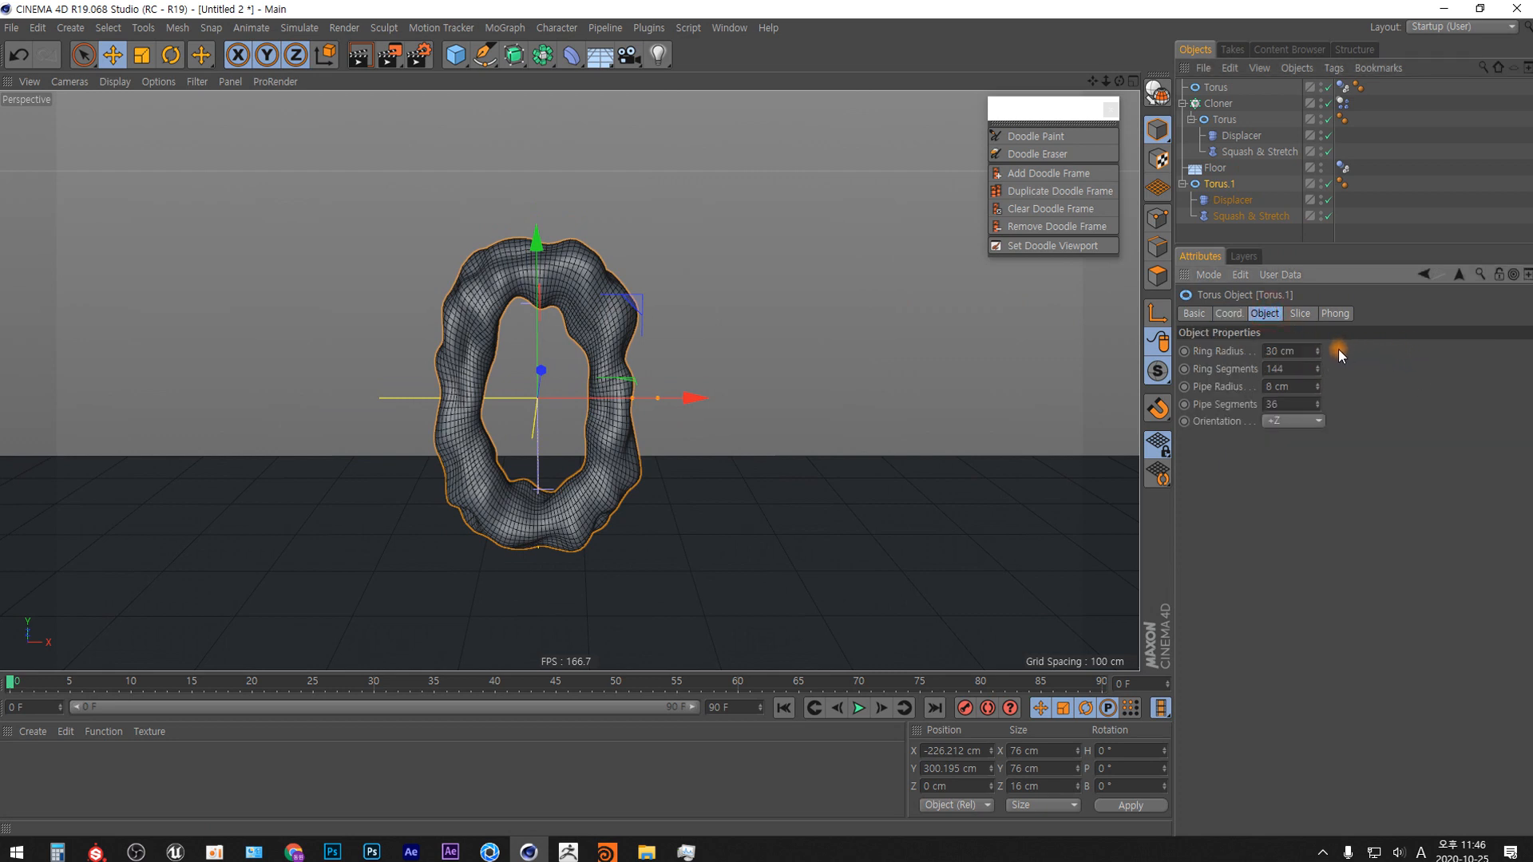
pyautogui.click(1282, 368)
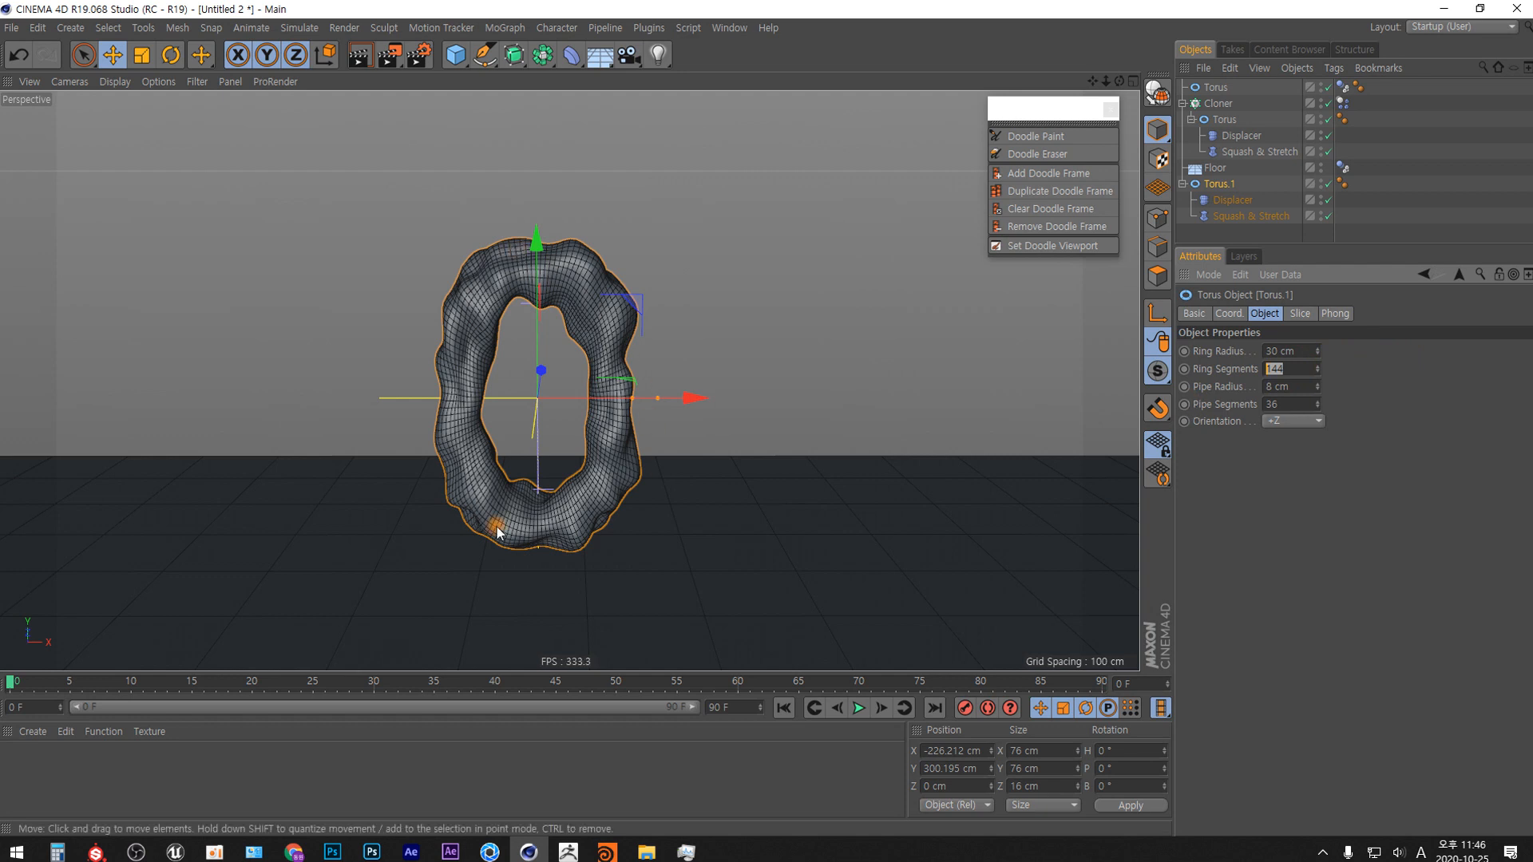
pyautogui.press('Return')
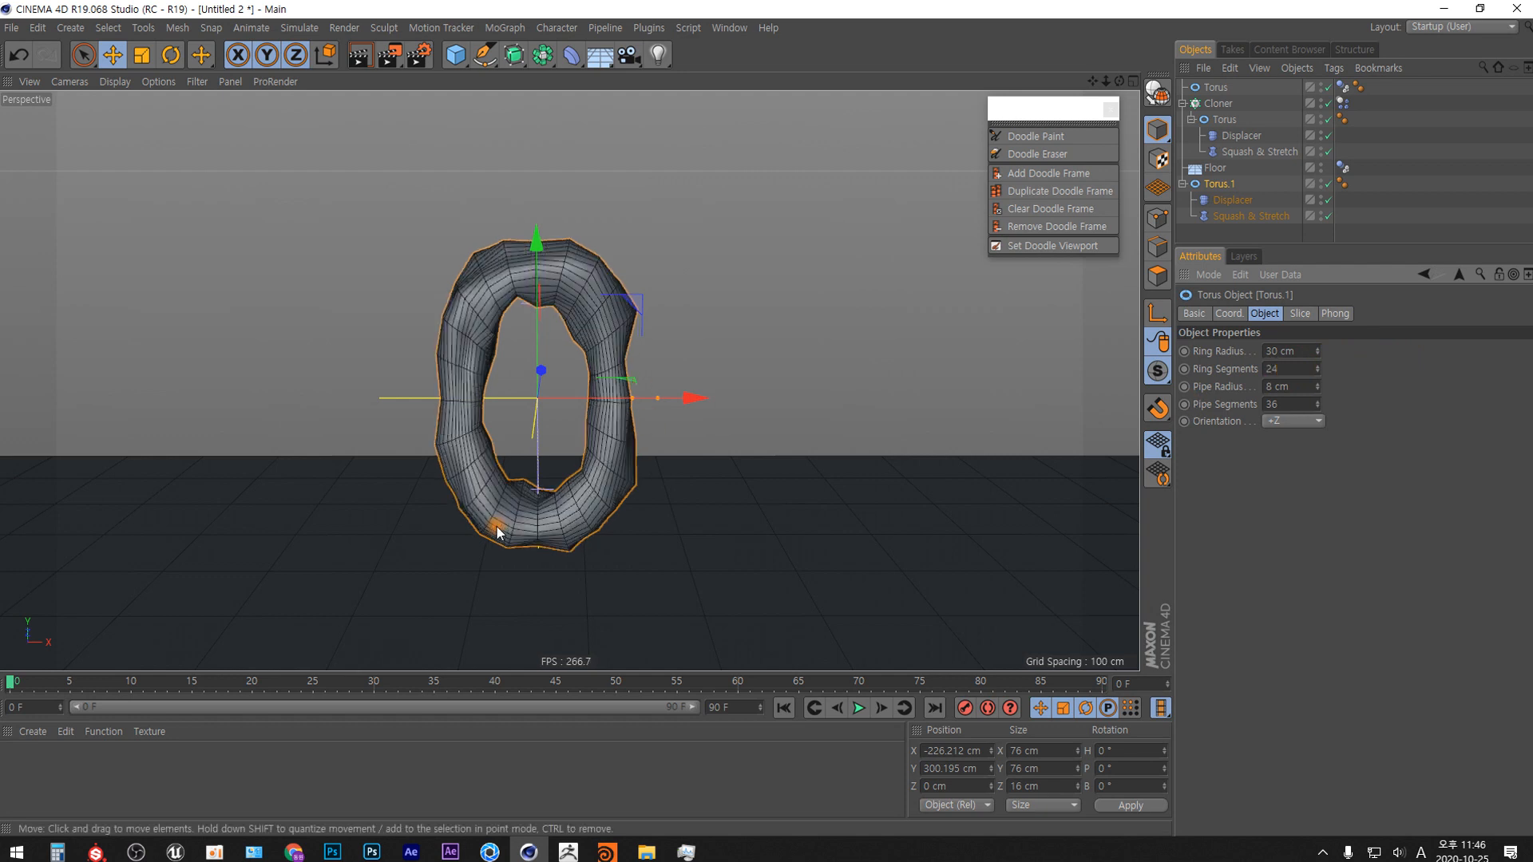
# Set the torus copy's Pipe Segments to 6 and its Ring Segments to 18.
pyautogui.click(1295, 403)
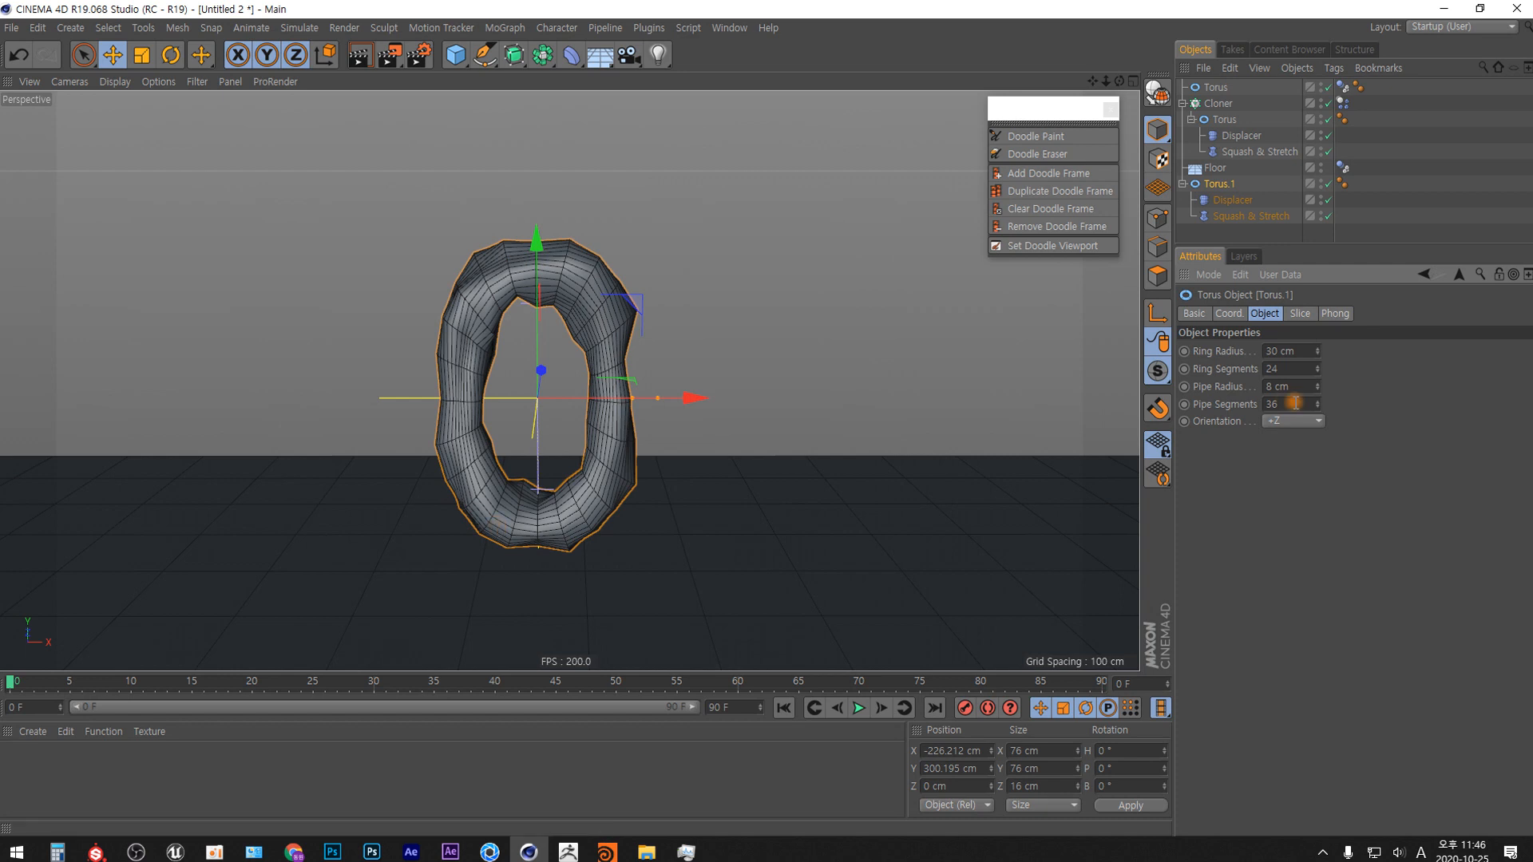
pyautogui.click(1294, 404)
pyautogui.write('6')
pyautogui.press('Return')
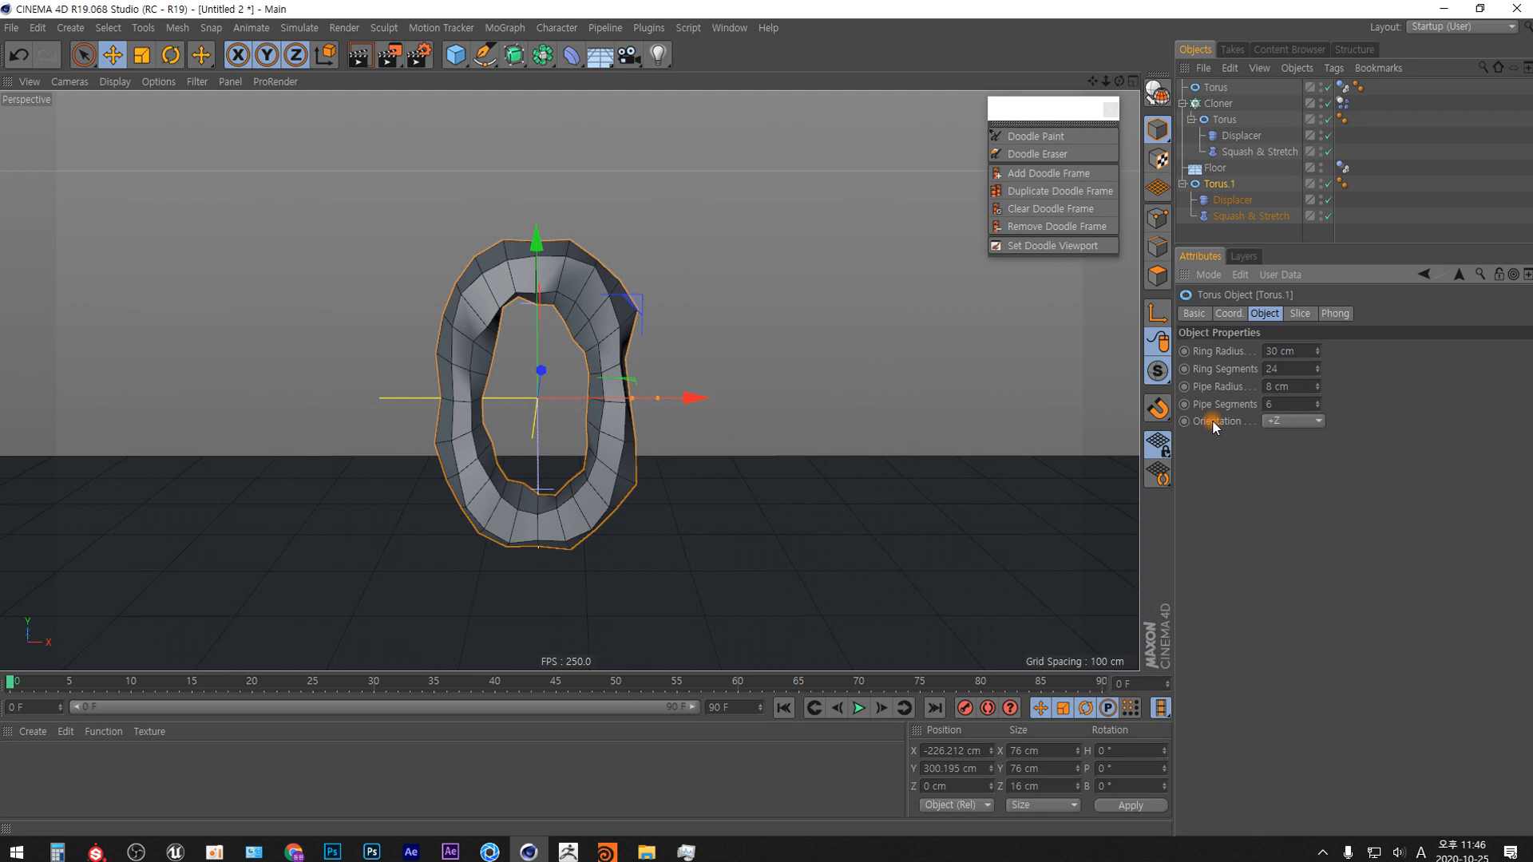
pyautogui.moveTo(1278, 369); pyautogui.dragTo(1161, 427)
pyautogui.press('Return')
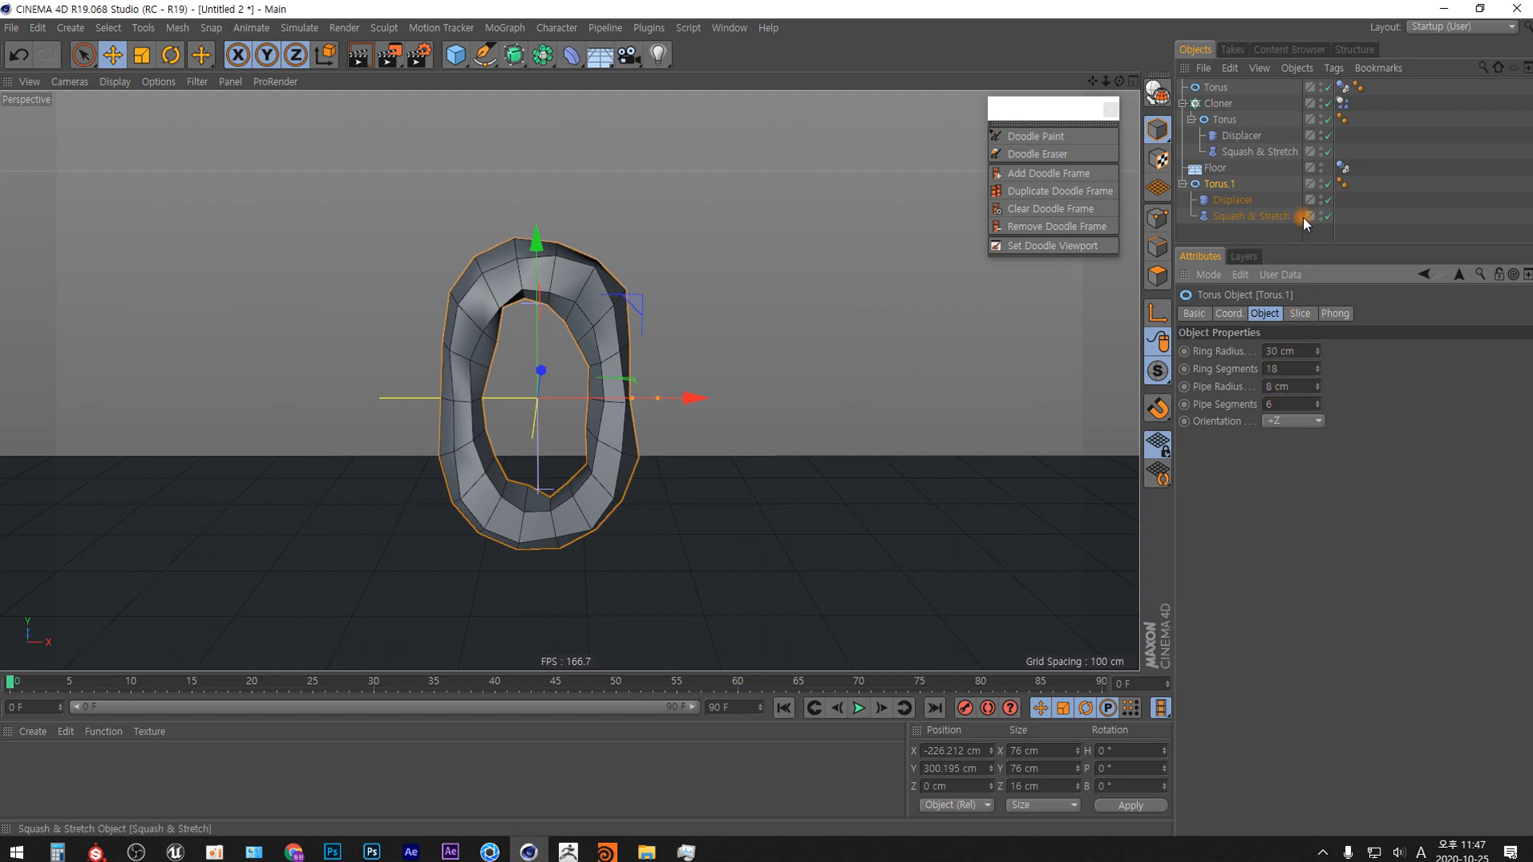
# Add a Rigid Body tag to the low-poly torus copy and set its collision Shape to Moving Mesh.
pyautogui.rightClick(1228, 185)
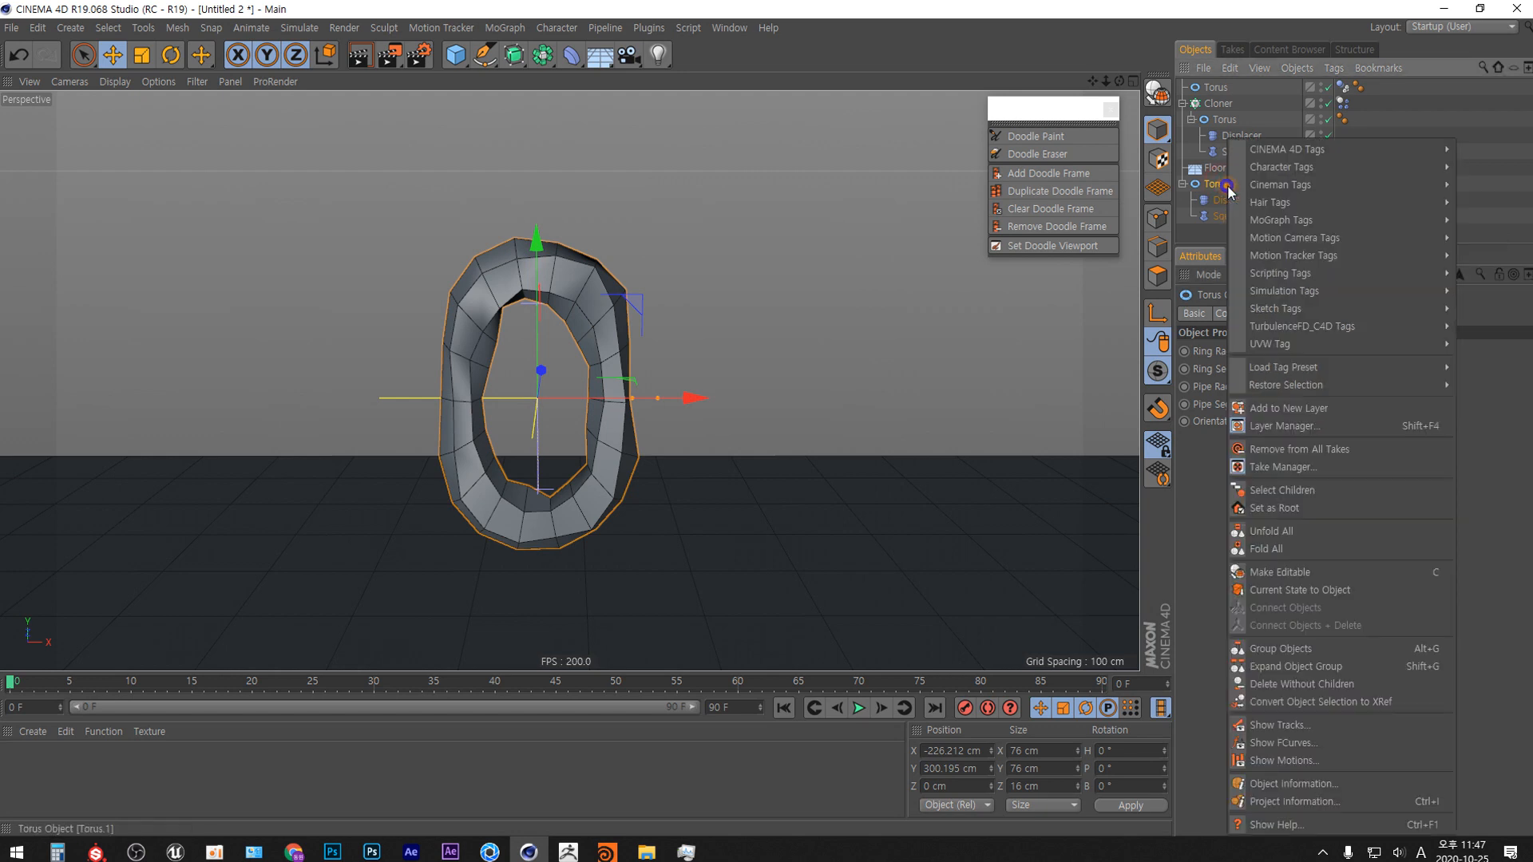
pyautogui.moveTo(1309, 291)
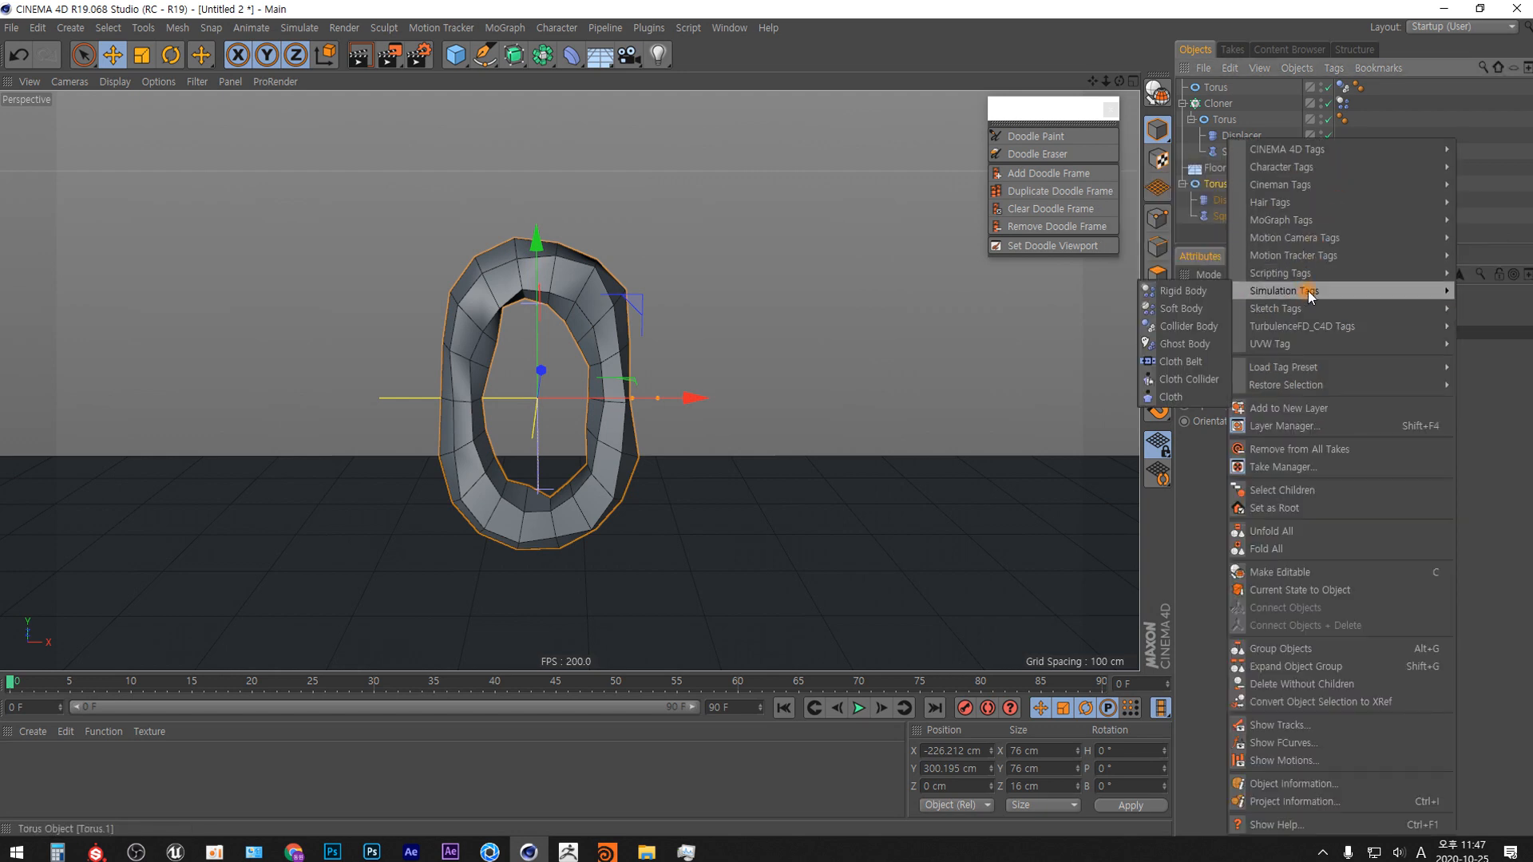
pyautogui.click(1182, 290)
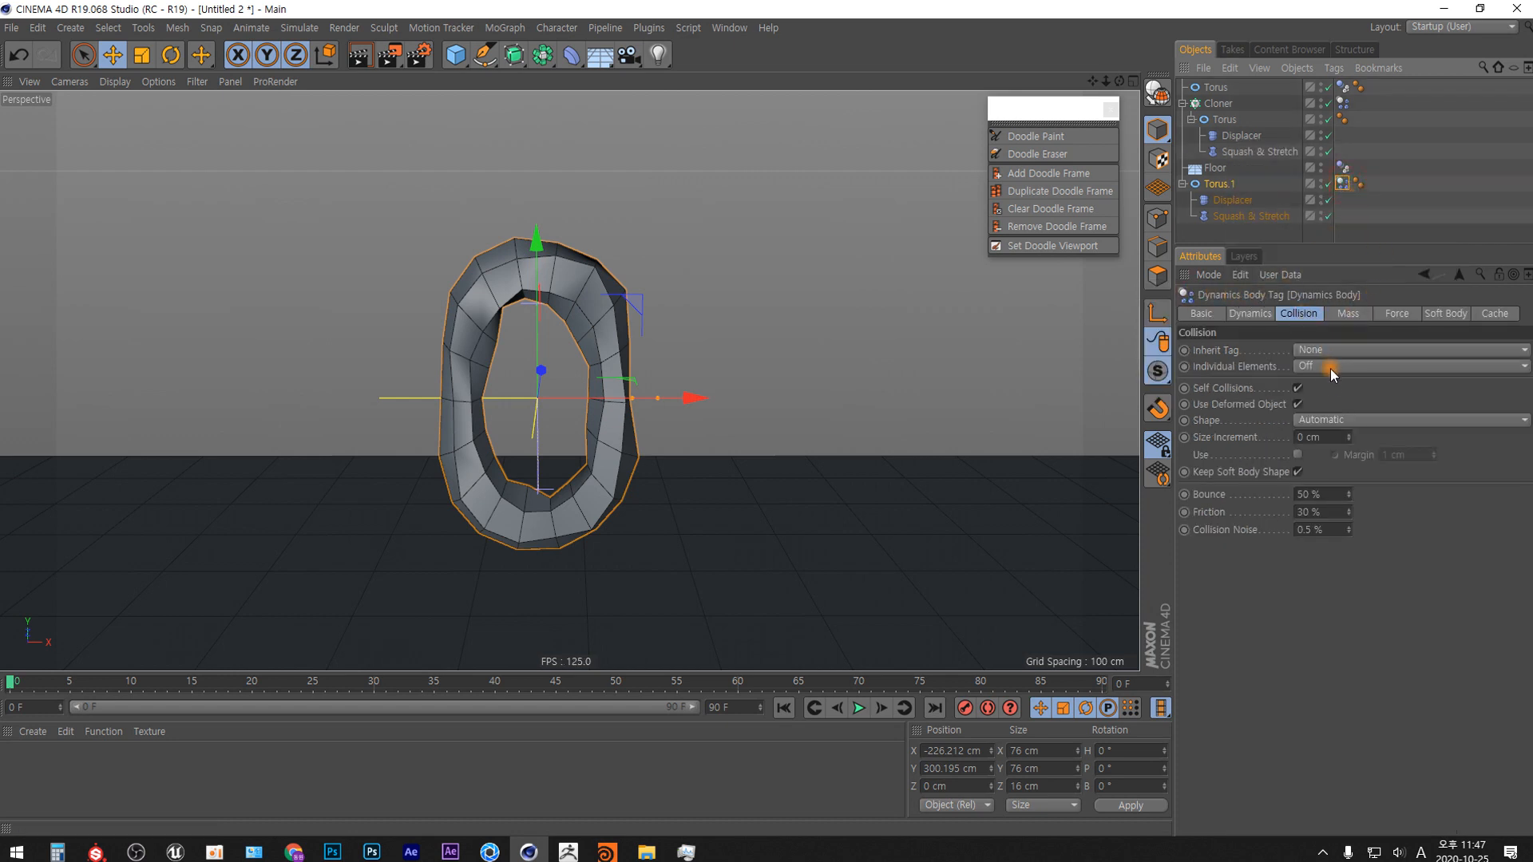
pyautogui.click(1329, 421)
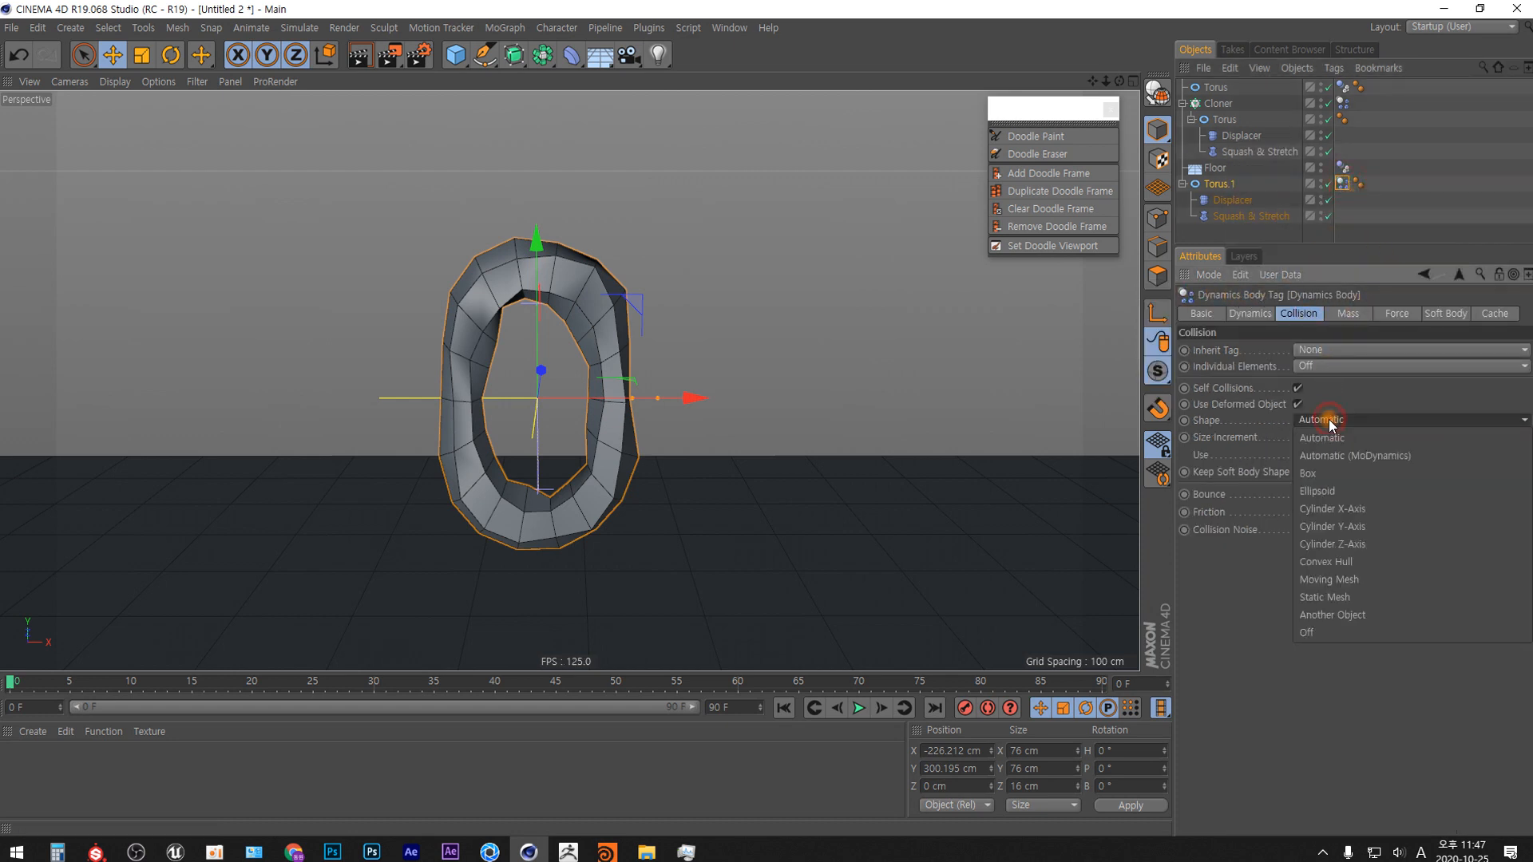
pyautogui.click(1339, 578)
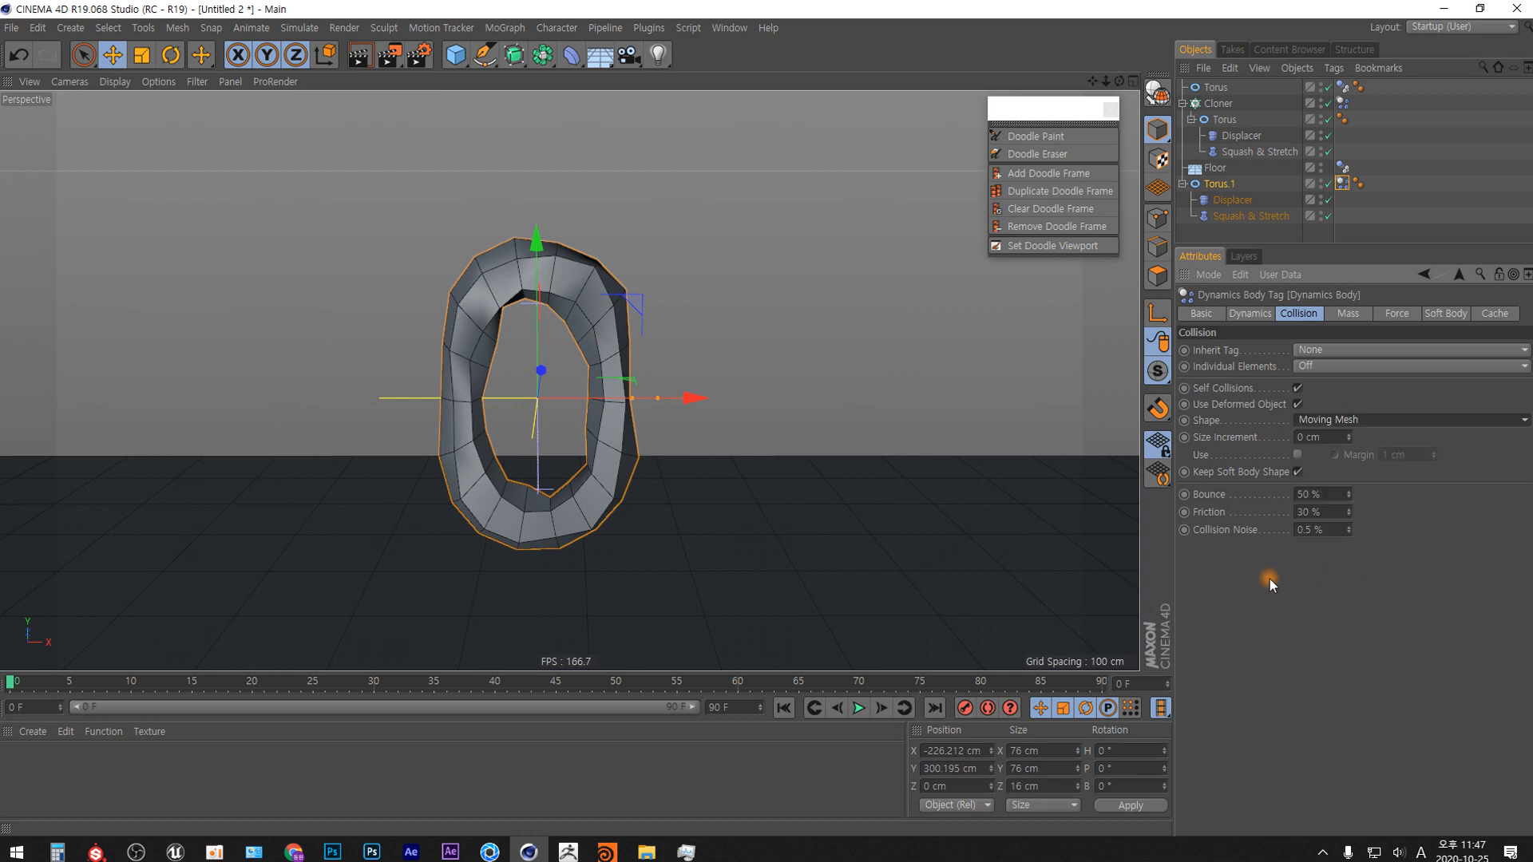
pyautogui.click(1250, 314)
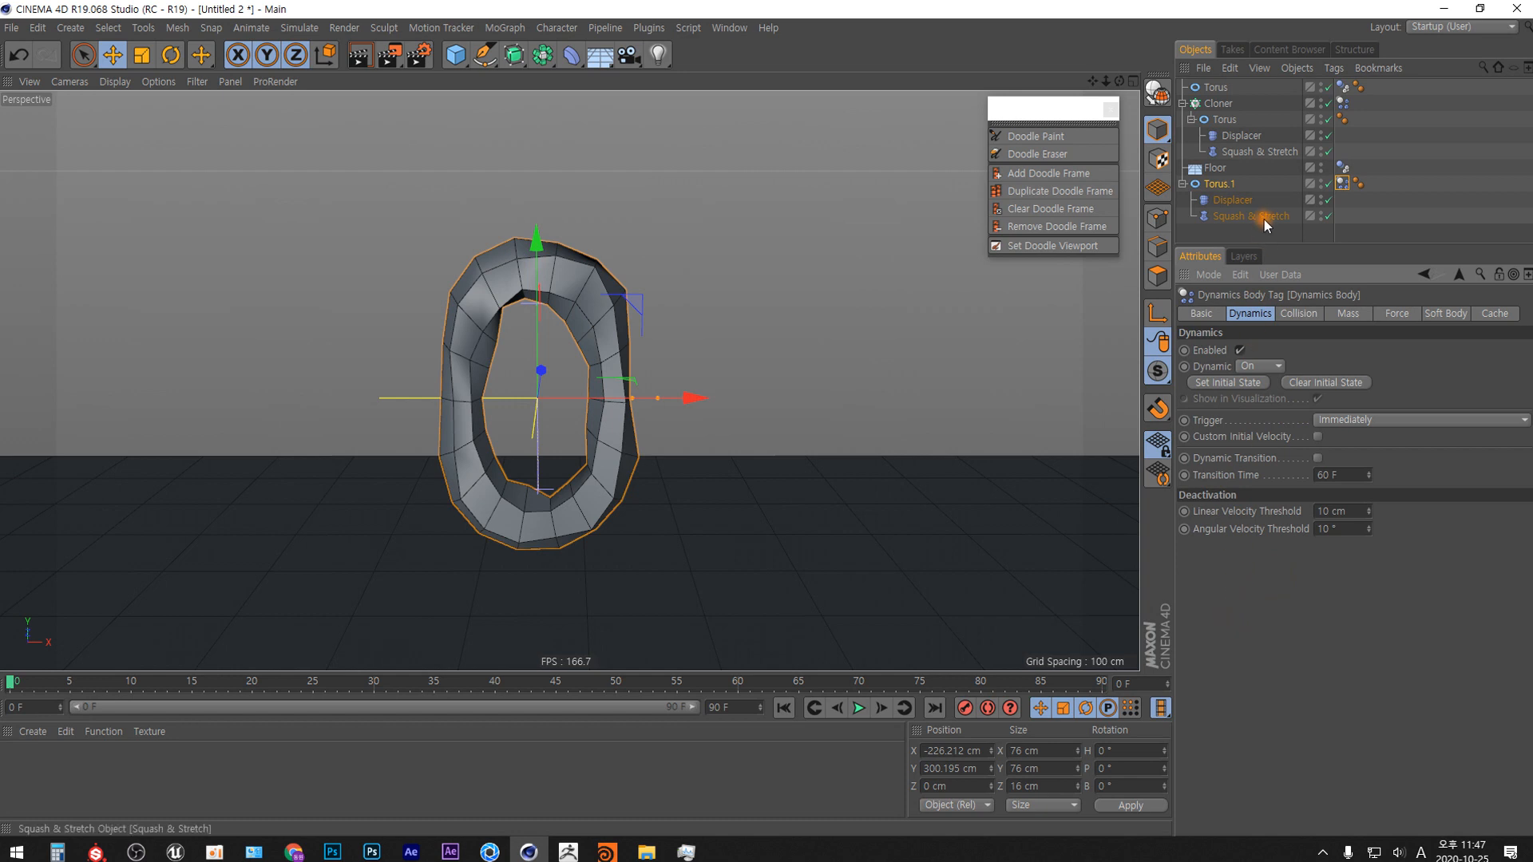
# Rename the low-poly torus copy as Torus.충돌계산용.
pyautogui.doubleClick(1220, 185)
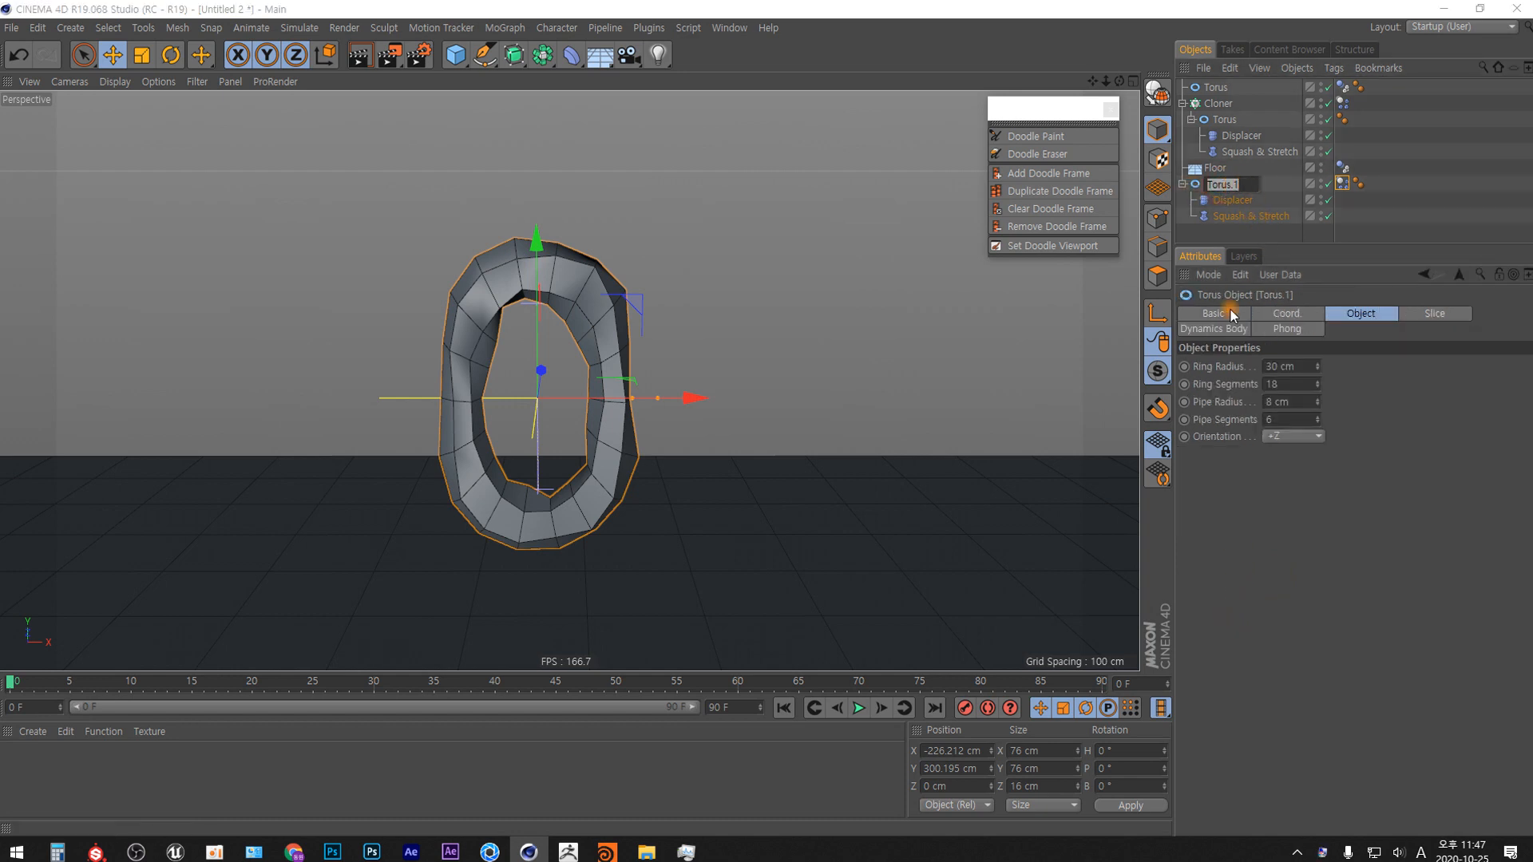
pyautogui.press('End')
pyautogui.press('Hangul')
pyautogui.write('중')
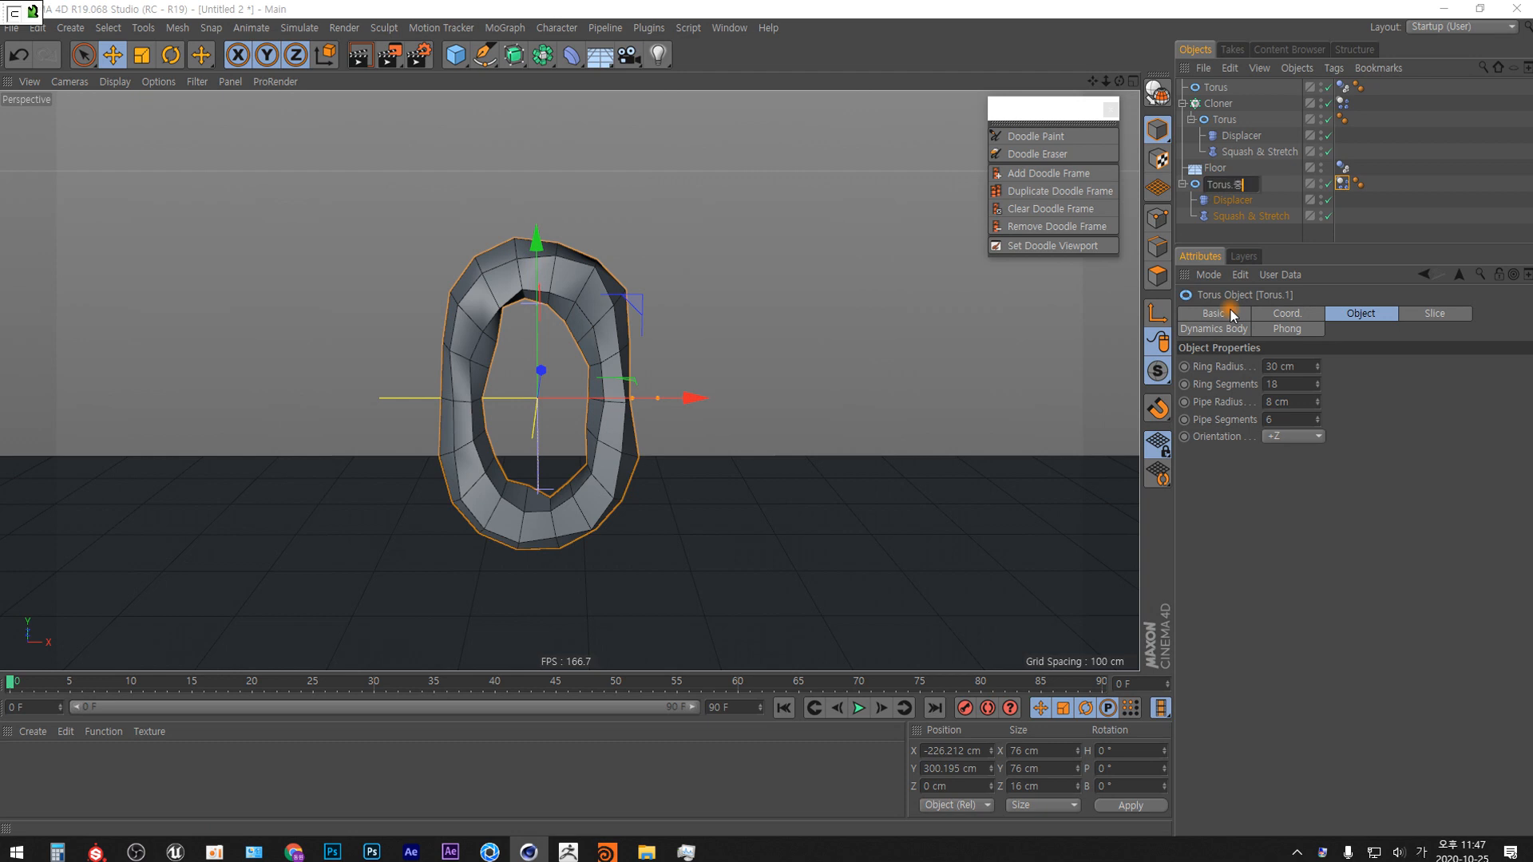
pyautogui.write('돌계산용')
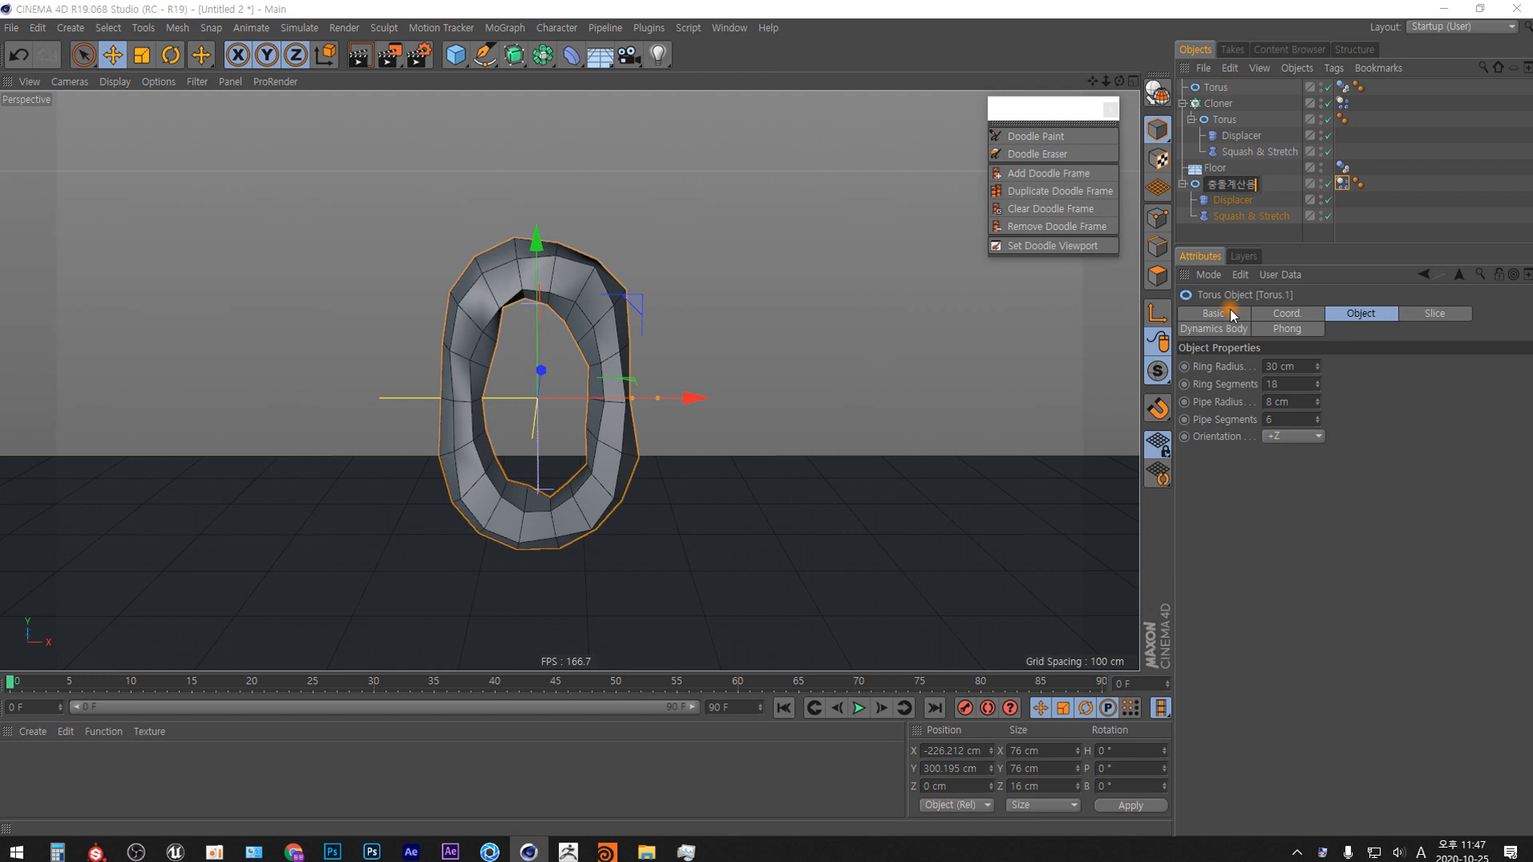
pyautogui.press('Return')
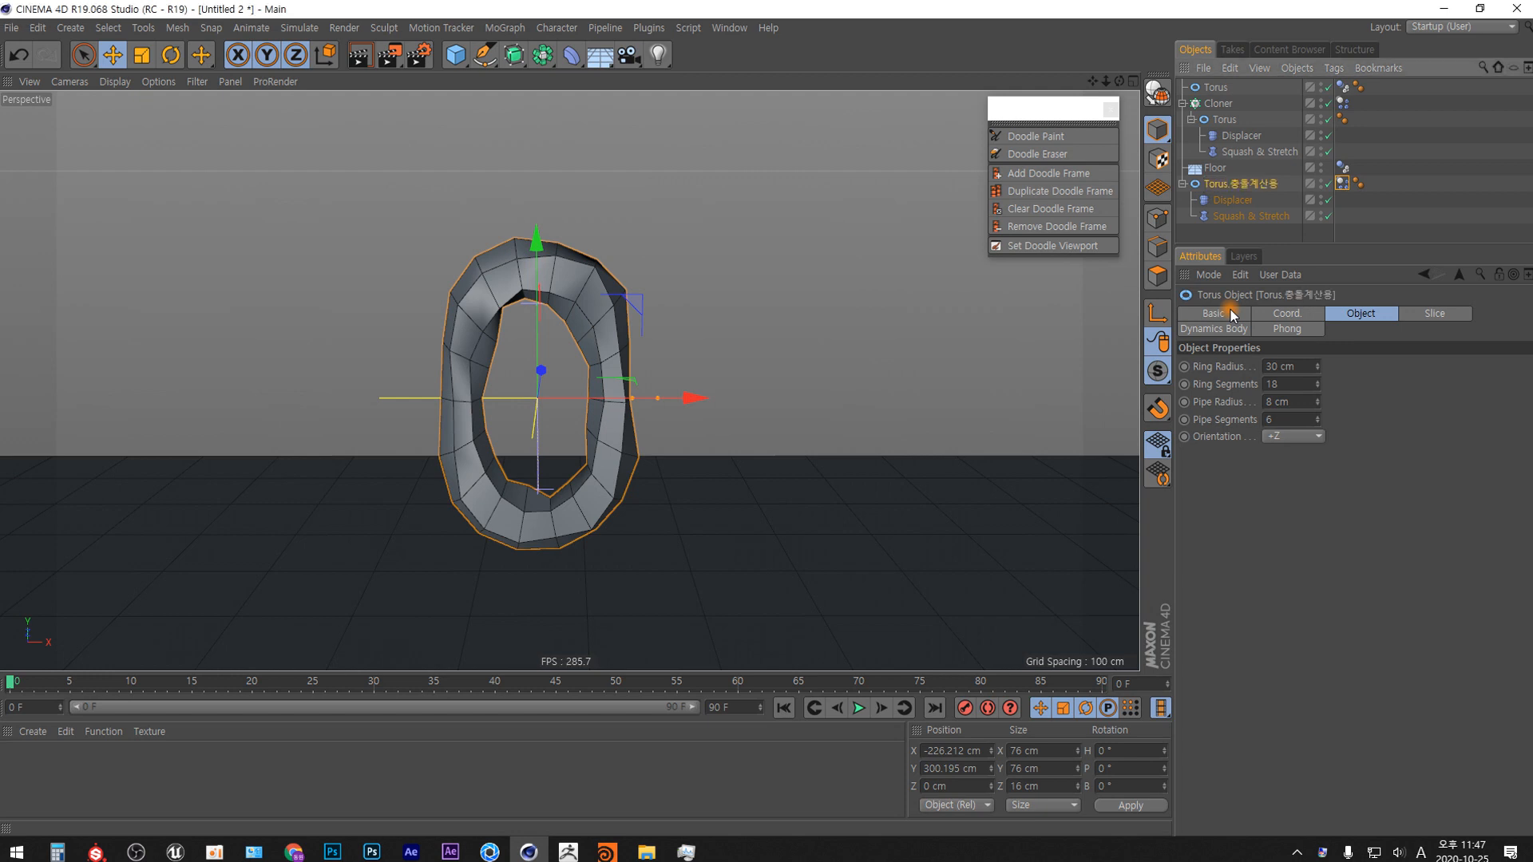
# Rename the Torus inside the Cloner as Torus.렌더링용.
pyautogui.click(1224, 119)
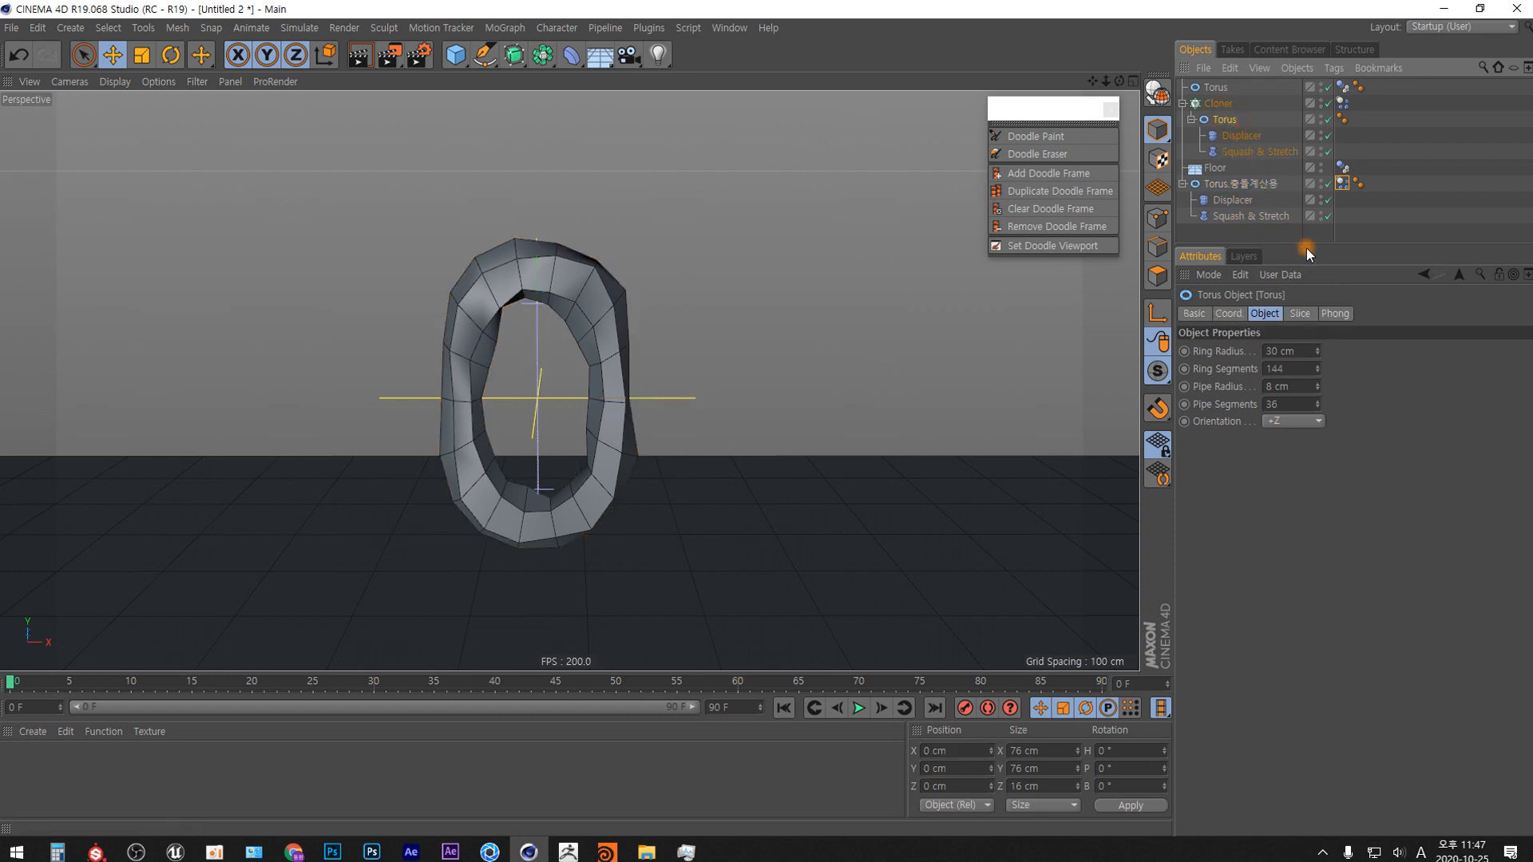
pyautogui.doubleClick(1226, 119)
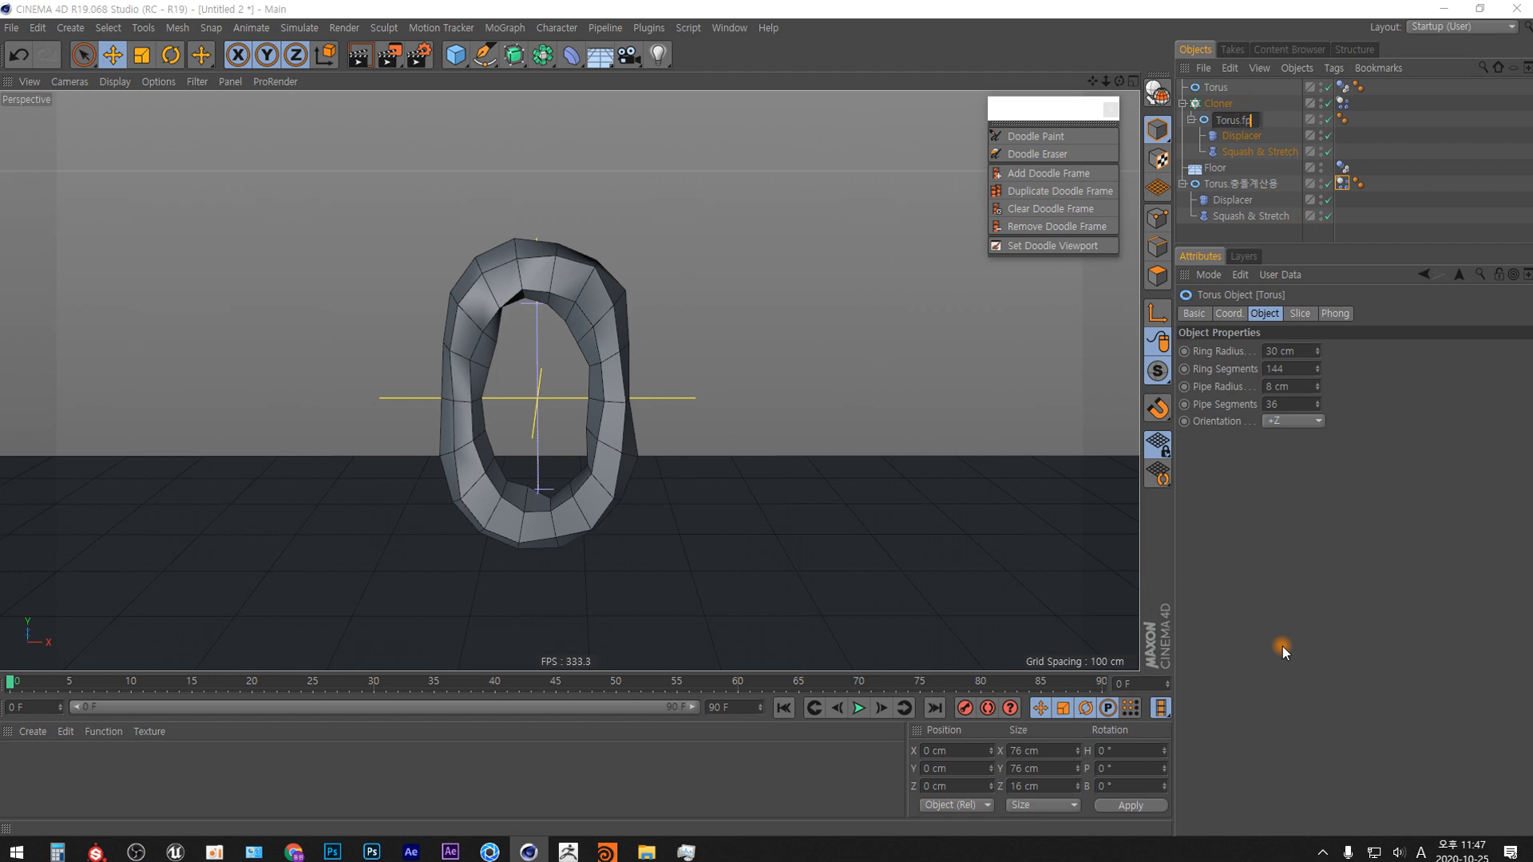
pyautogui.press('Hangul')
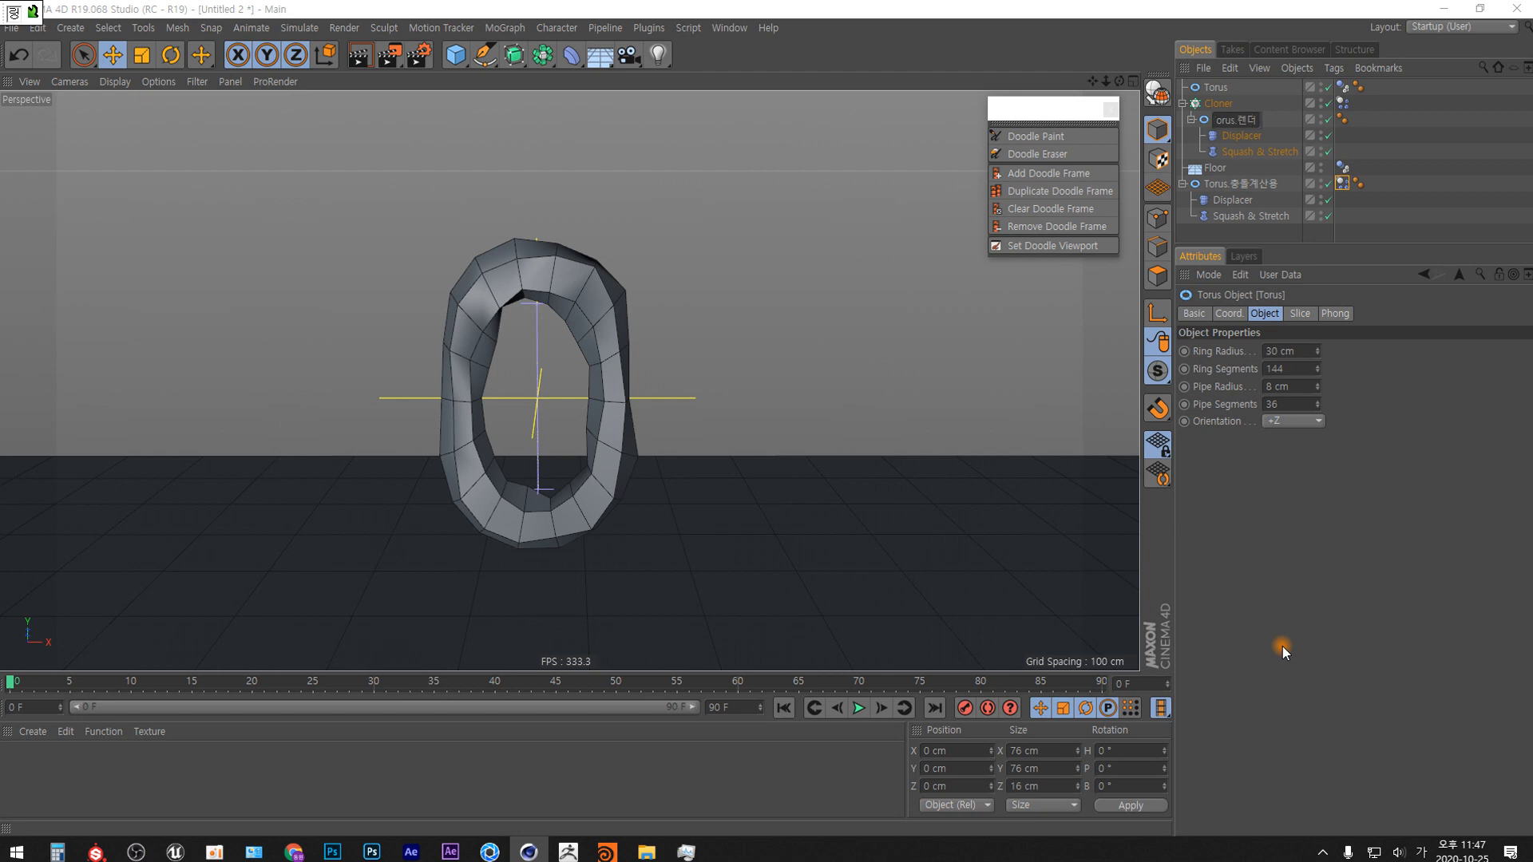
pyautogui.write('.렌더링용')
pyautogui.press('Hangul')
pyautogui.press('Return')
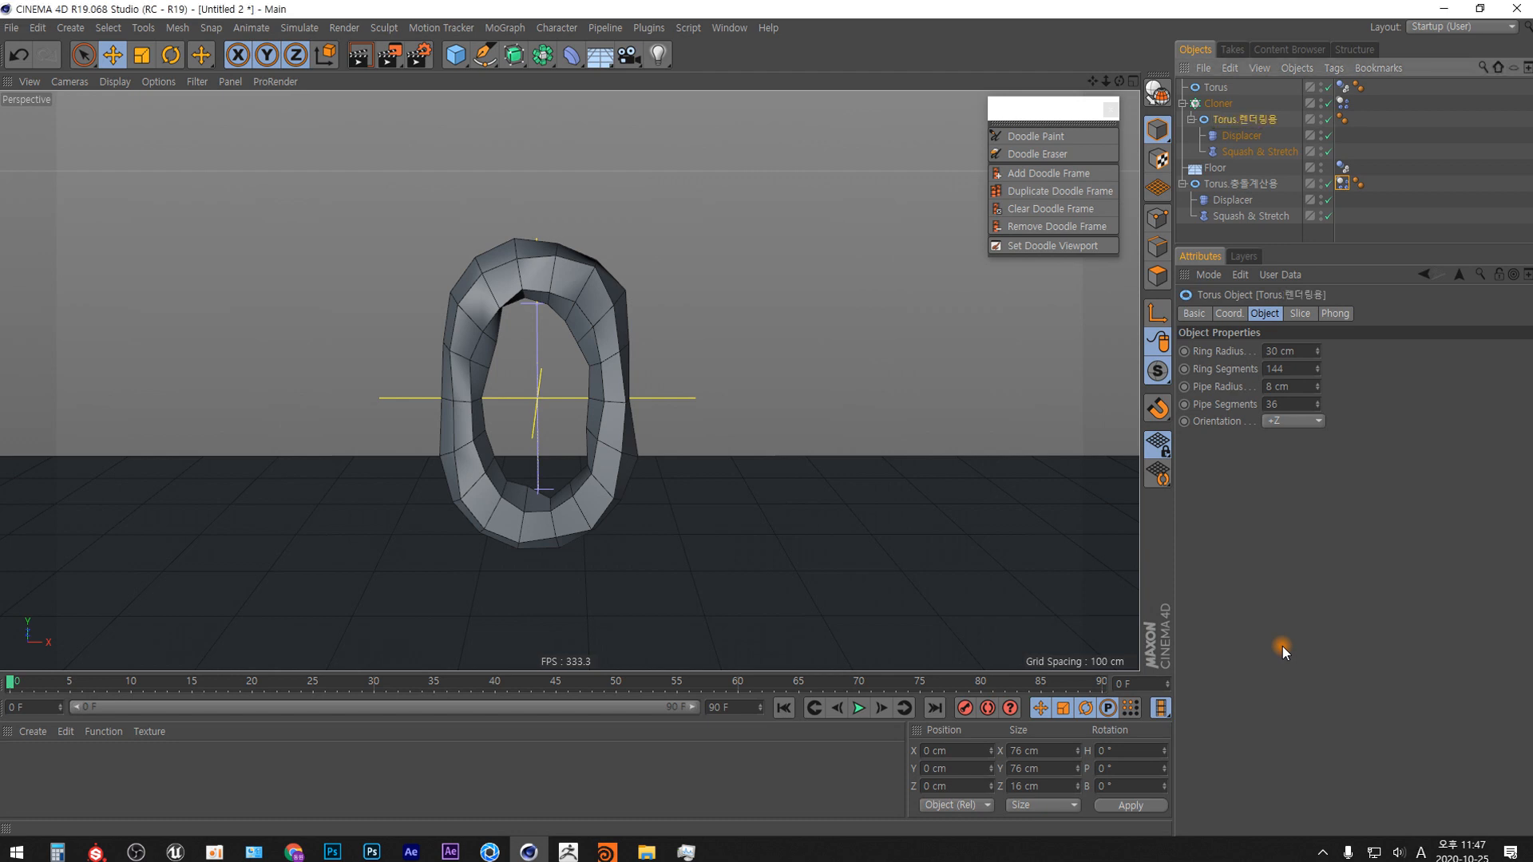
# Set the Cloner dynamics tag's collision Shape to Another Object and assign Torus.충돌계산용 as the collision object.
pyautogui.click(1262, 185)
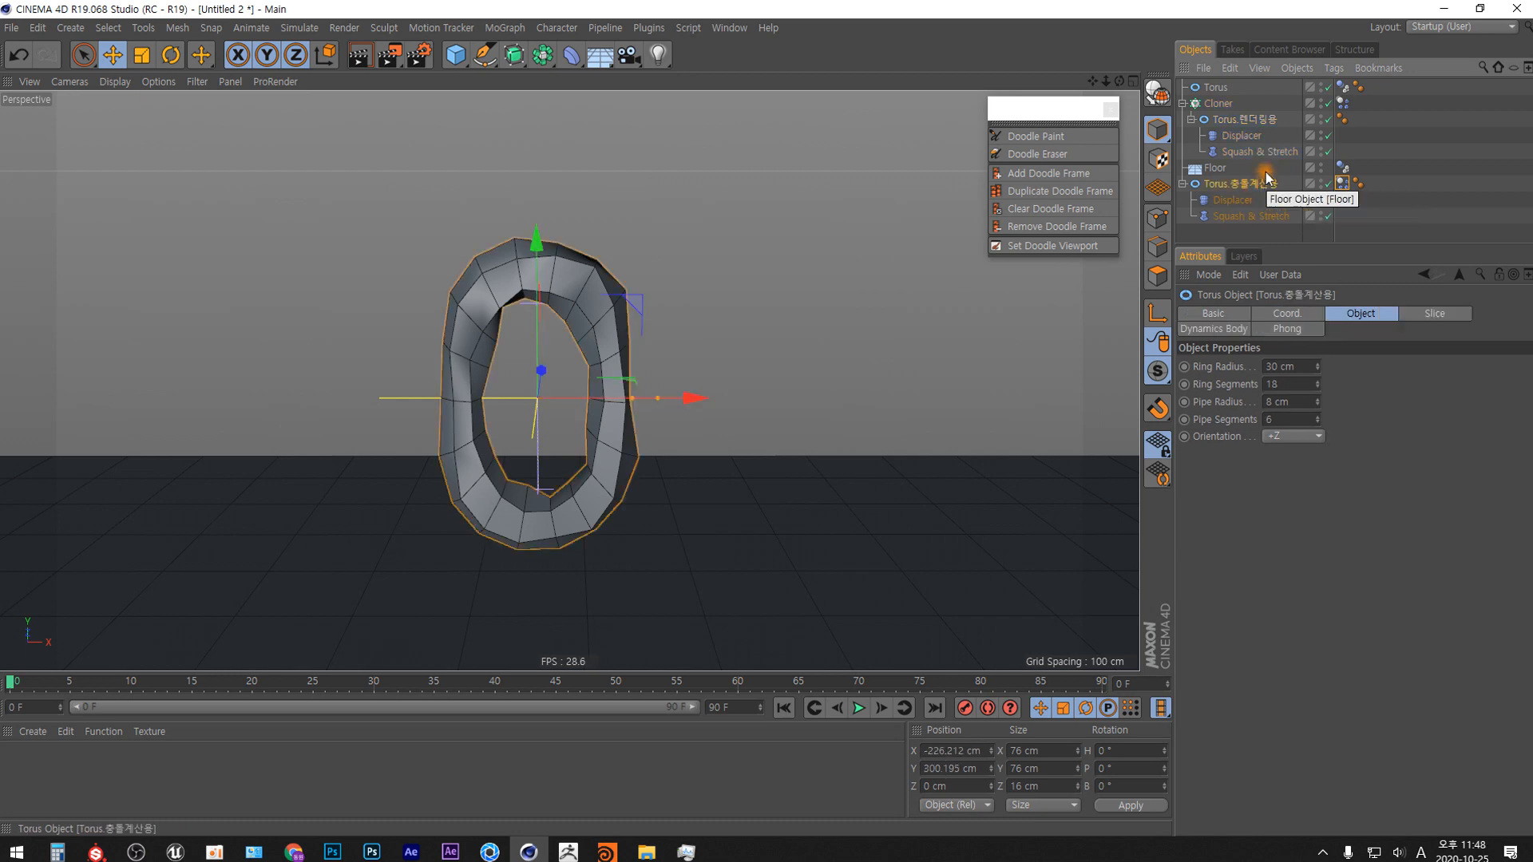
pyautogui.click(1261, 122)
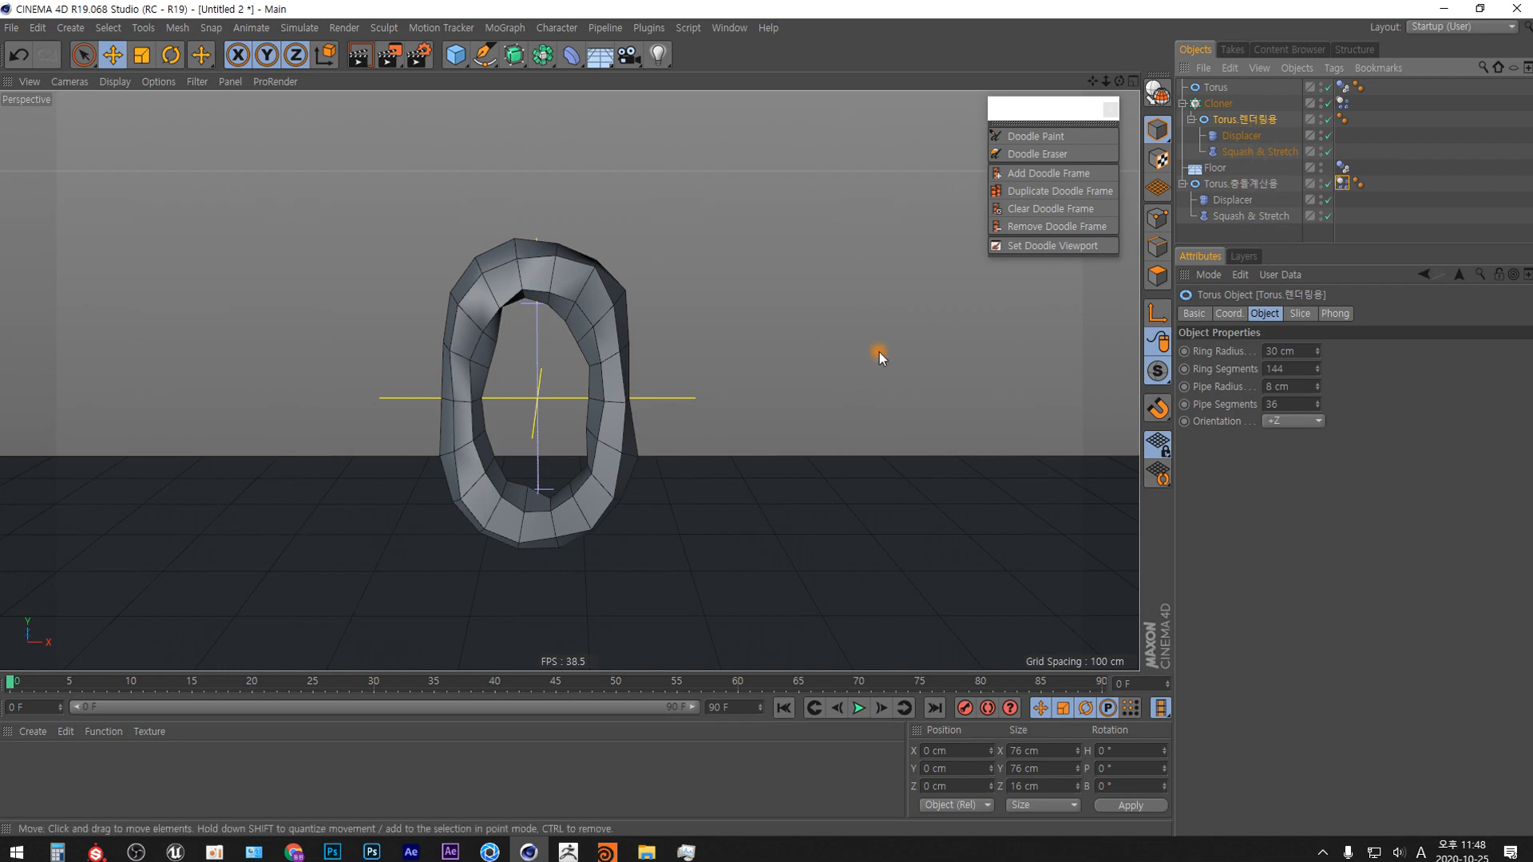
pyautogui.keyDown('alt'); pyautogui.moveTo(464, 394); pyautogui.dragTo(474, 544, button='right'); pyautogui.keyUp('alt')
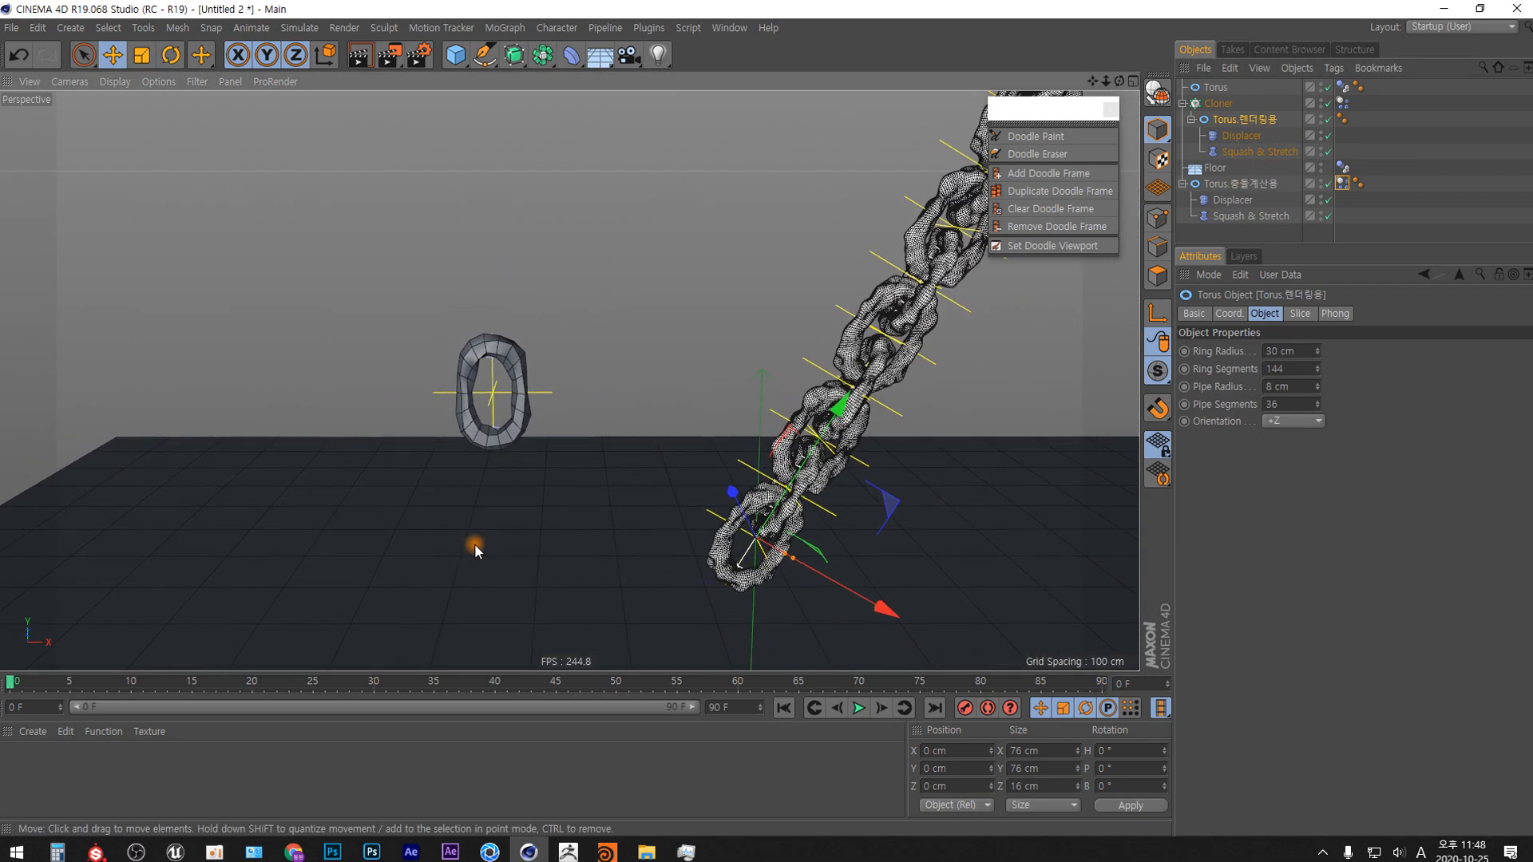
pyautogui.keyDown('alt'); pyautogui.moveTo(831, 414); pyautogui.dragTo(551, 418, button='middle'); pyautogui.keyUp('alt')
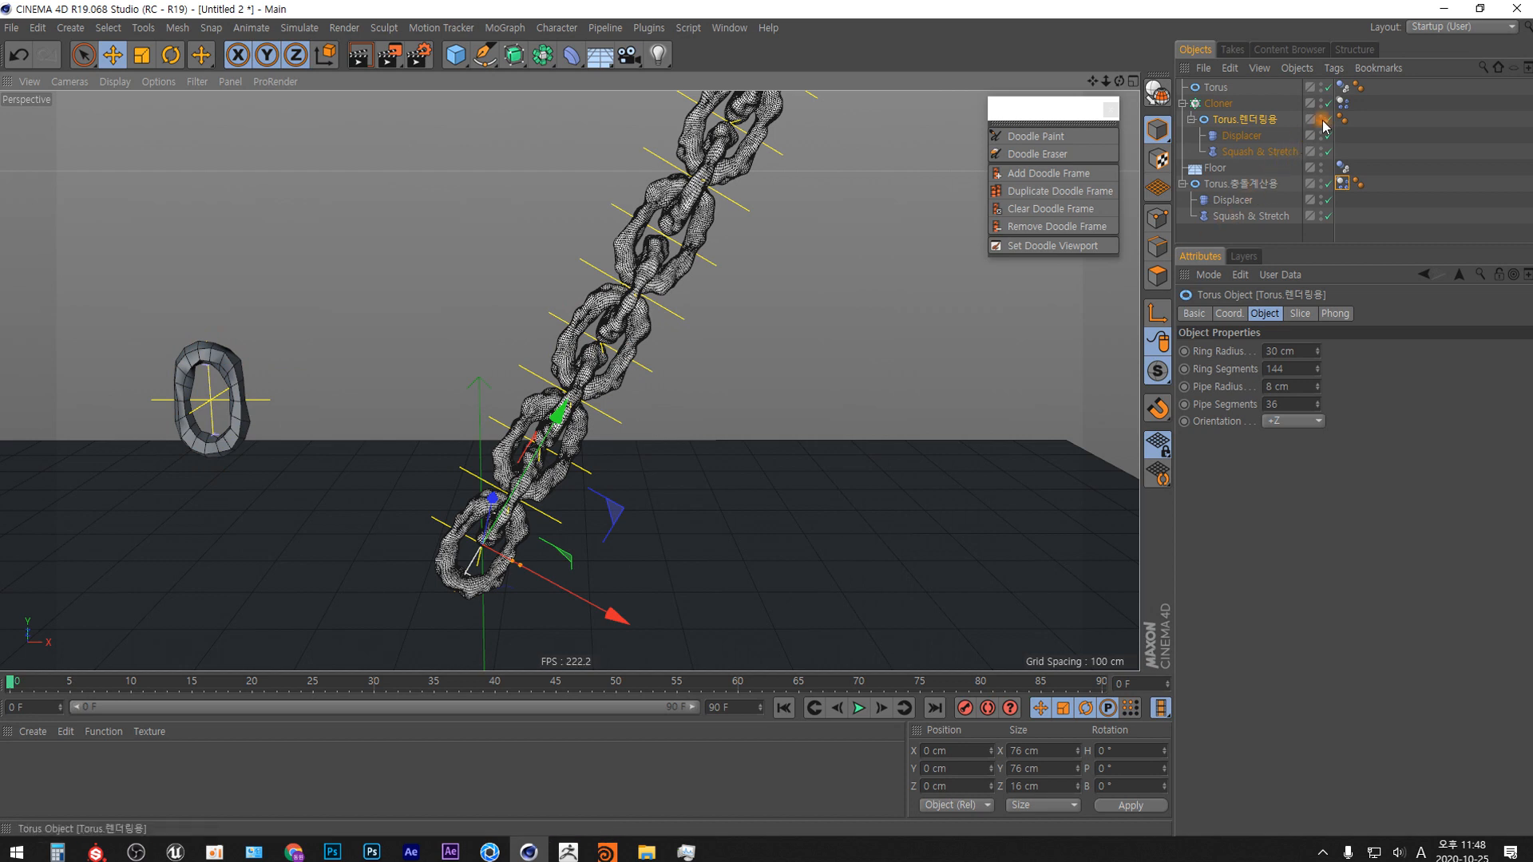
pyautogui.click(1345, 105)
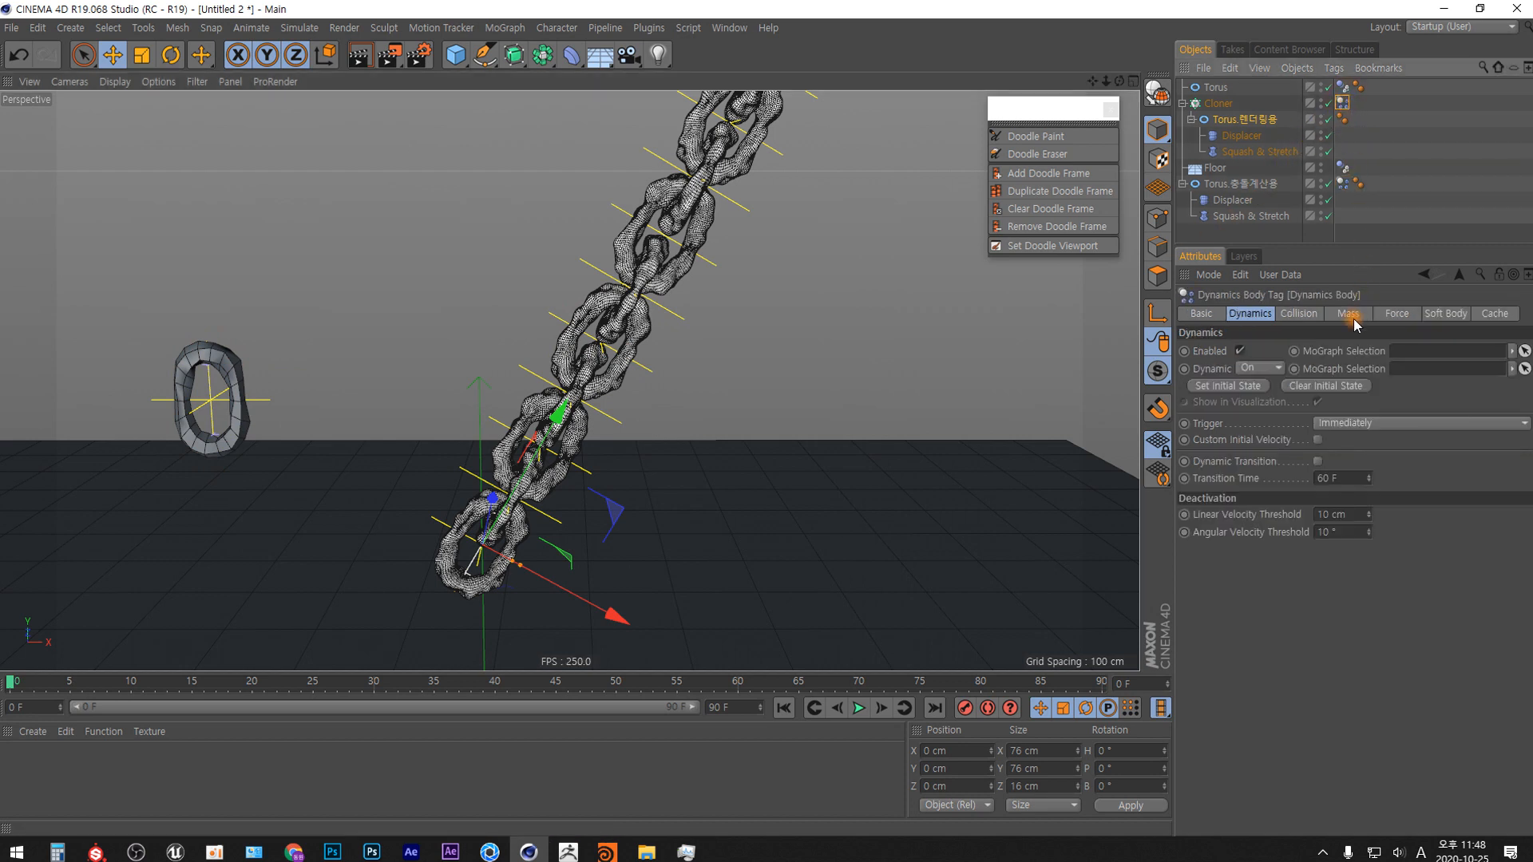
pyautogui.click(1300, 314)
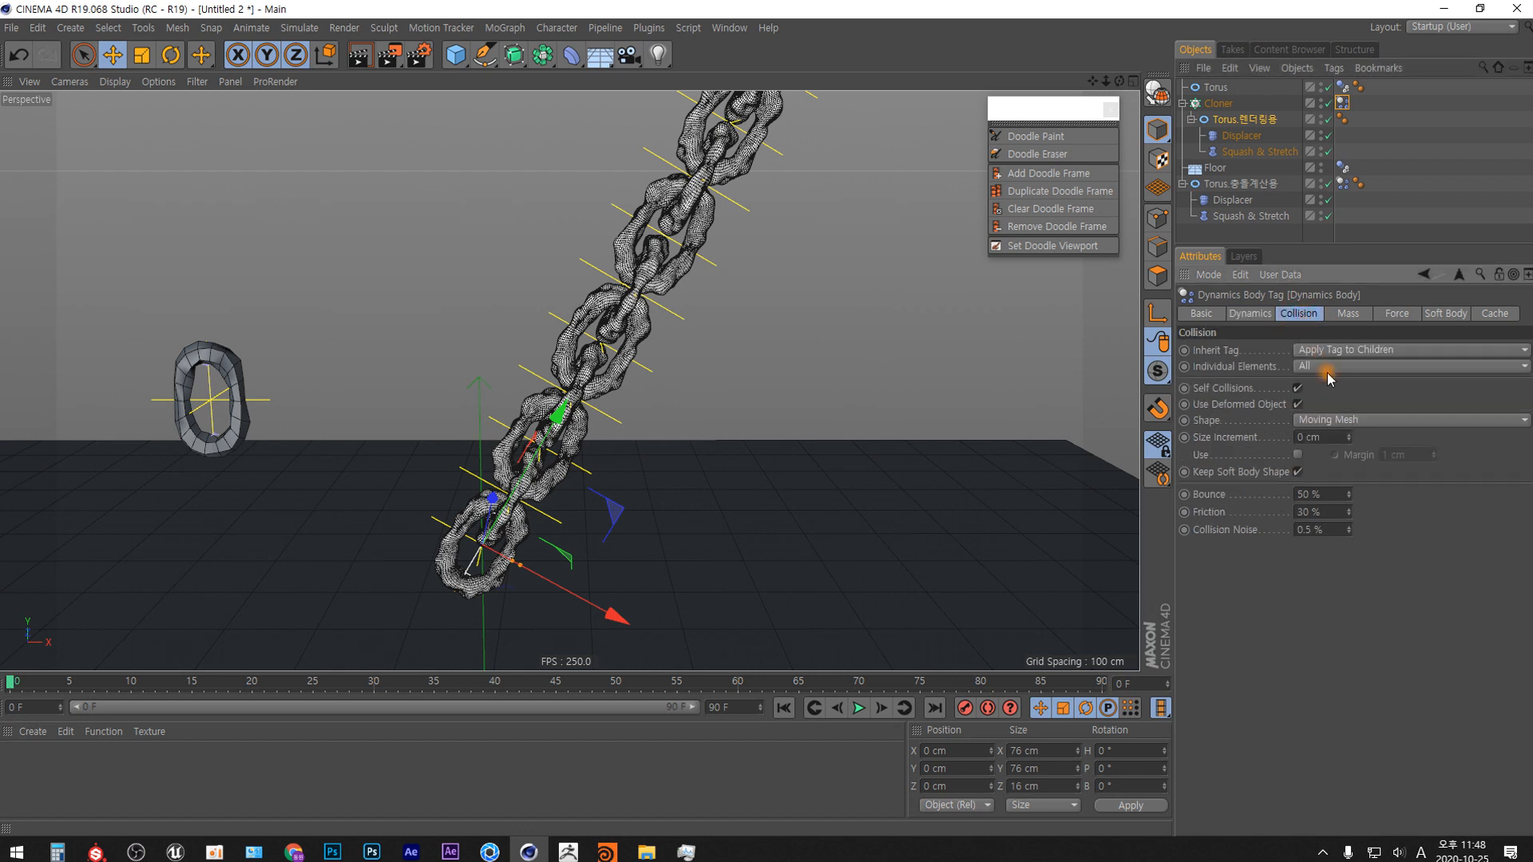
pyautogui.click(1357, 421)
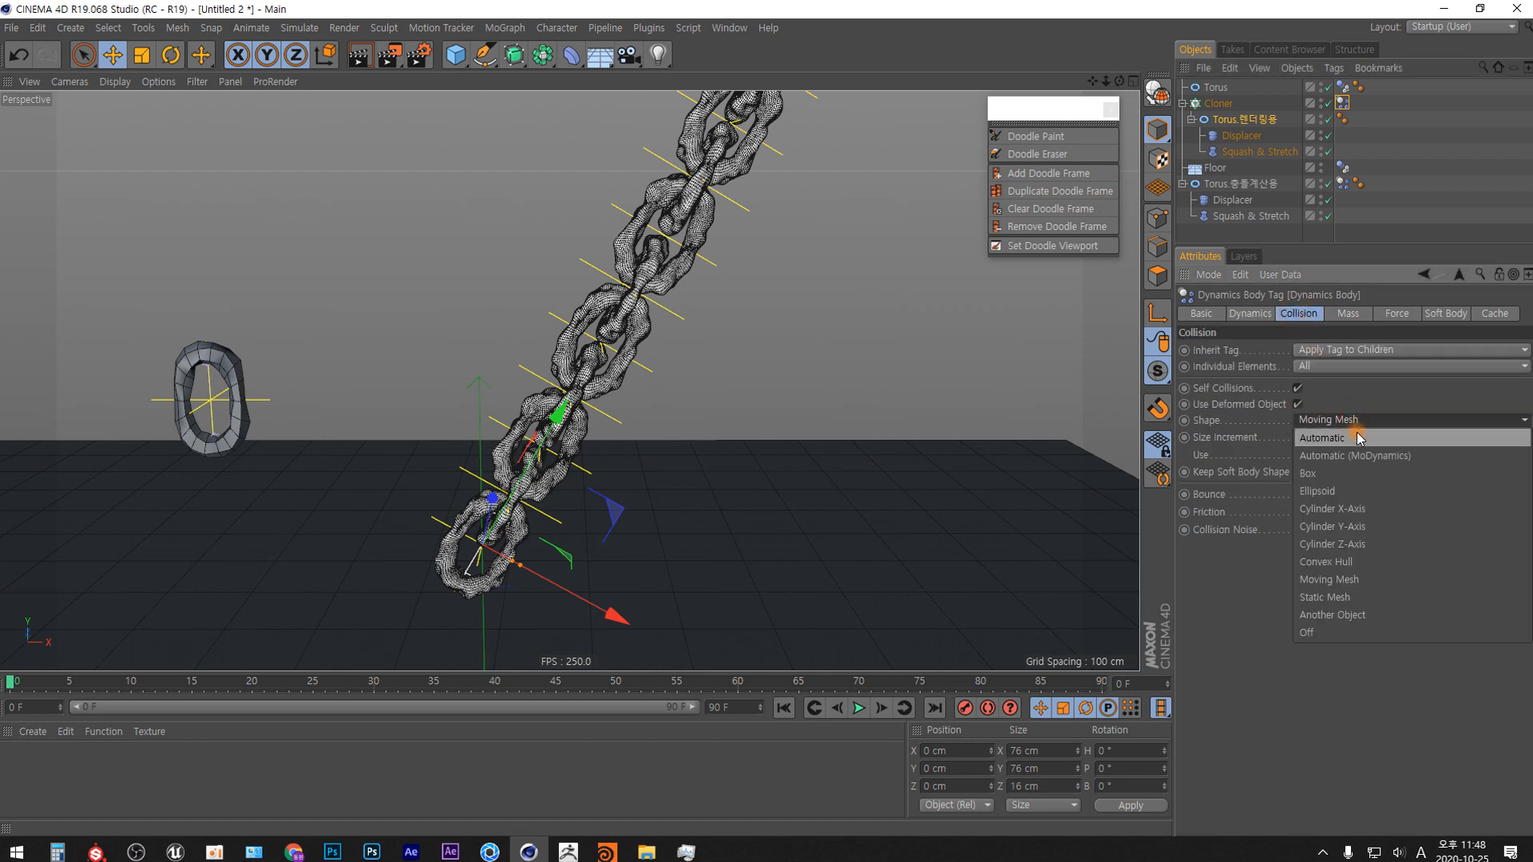
pyautogui.click(1357, 616)
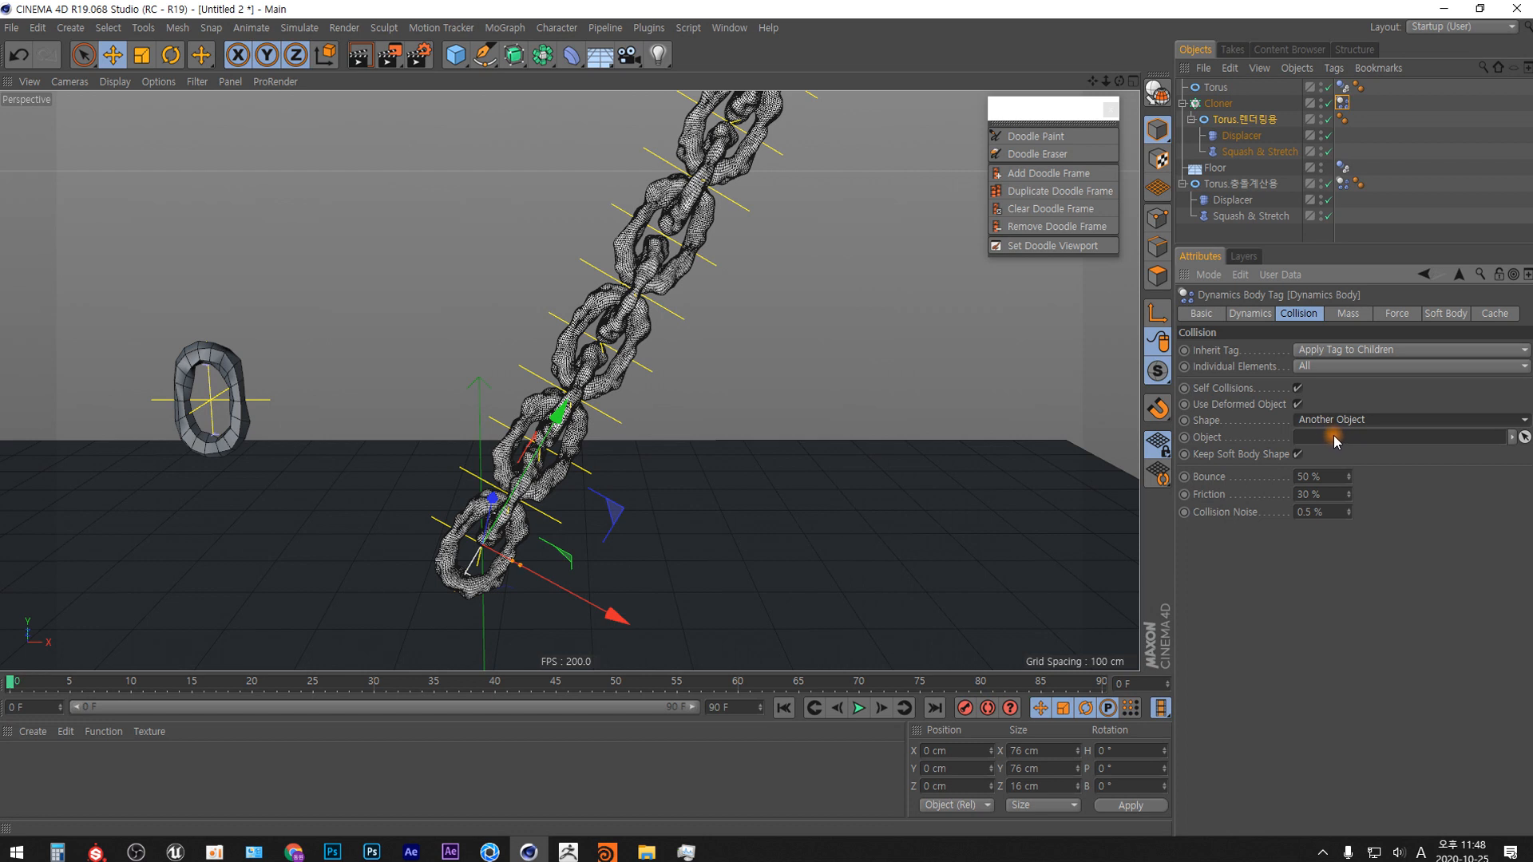
pyautogui.click(1257, 189)
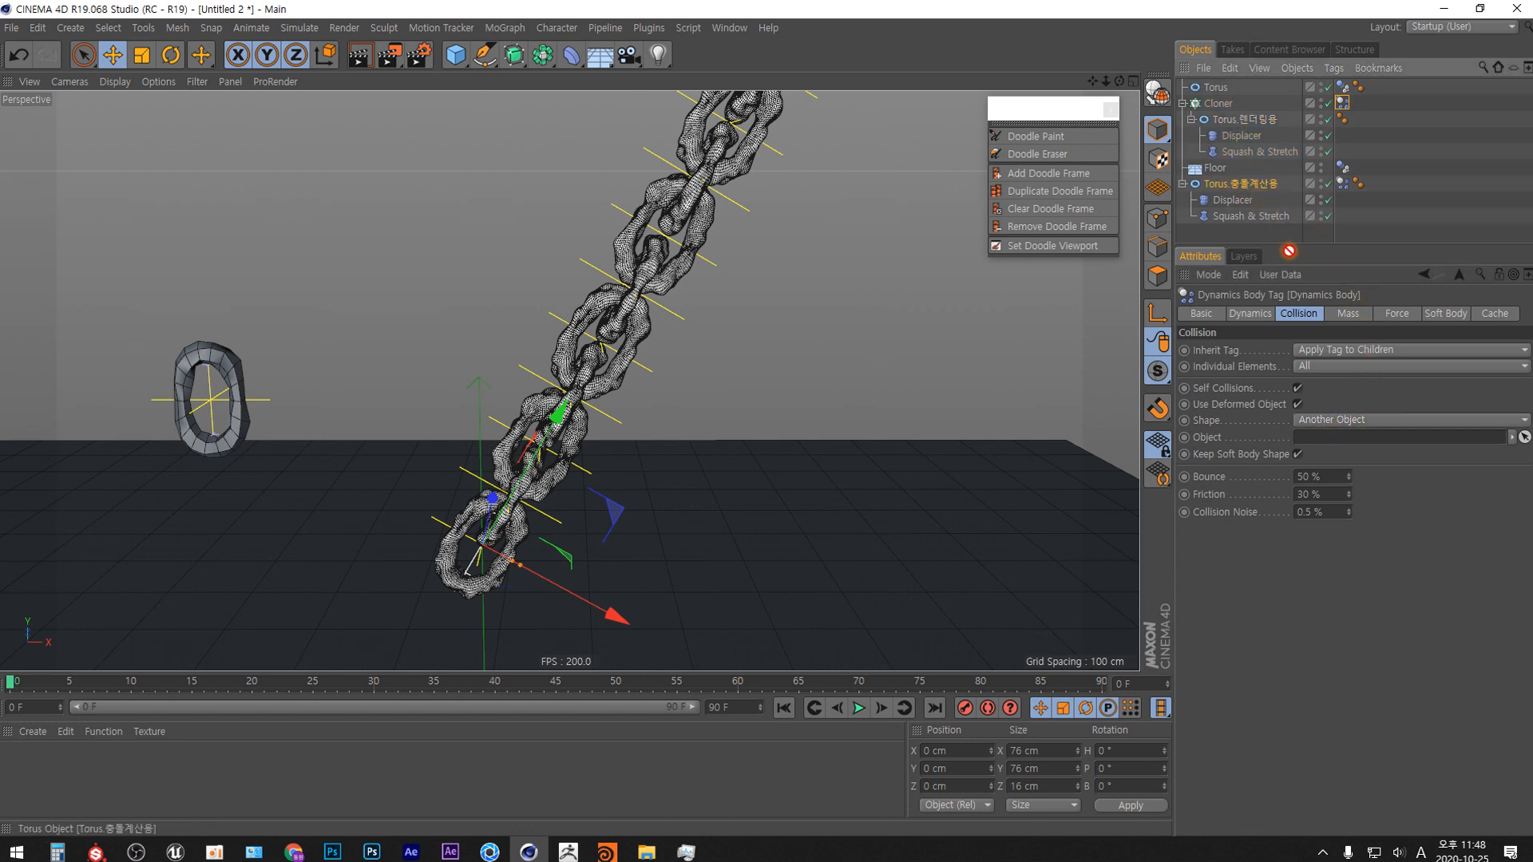
pyautogui.moveTo(1289, 251); pyautogui.dragTo(1334, 439)
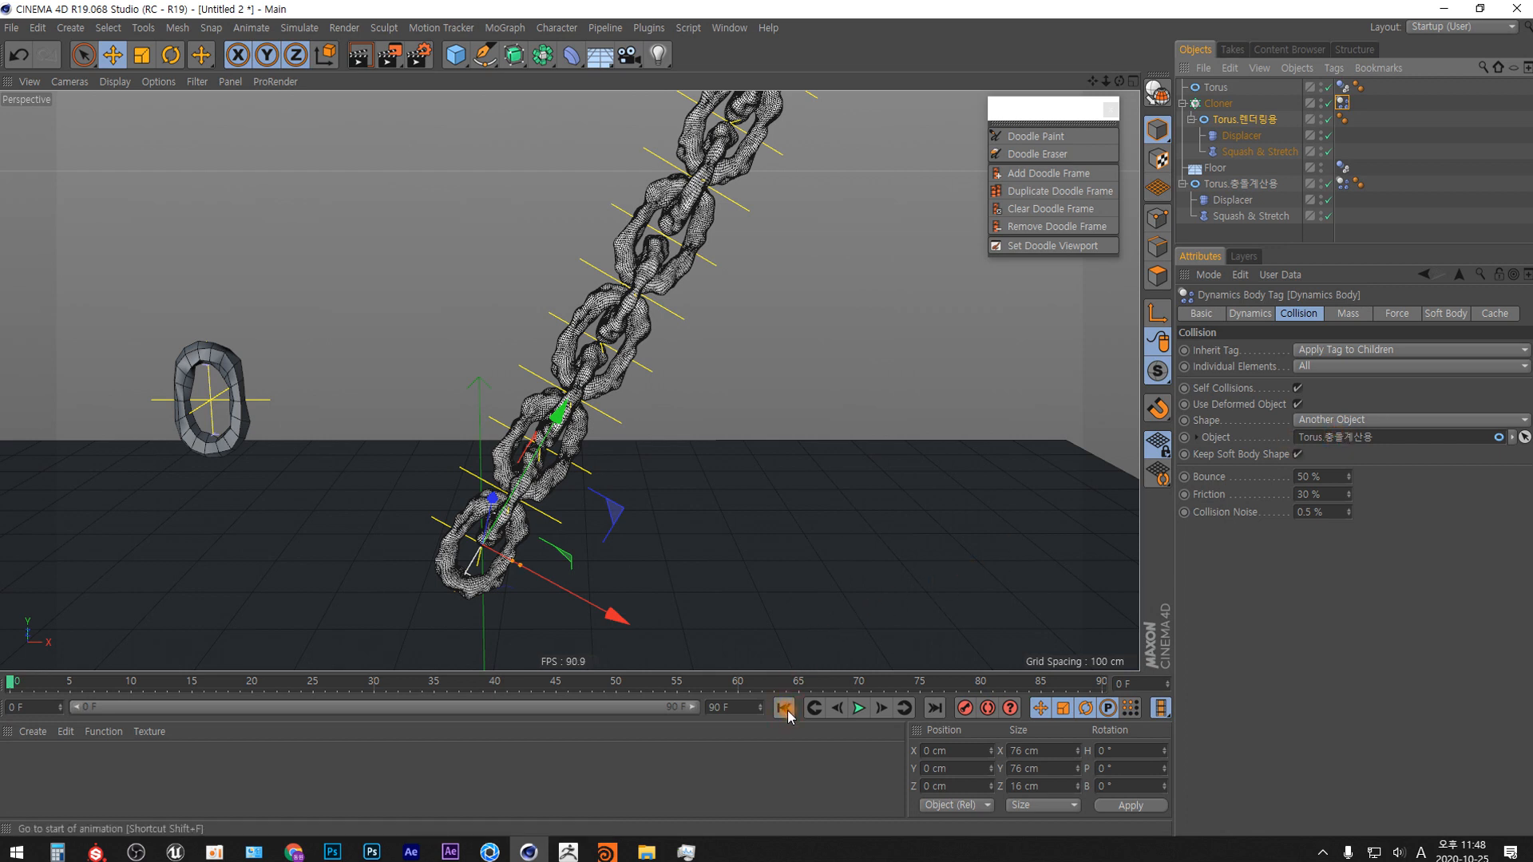
# Play the chain simulation from frame 0 to about frame 65, stop it, and examine the links around the fixed ring and floor.
pyautogui.click(860, 709)
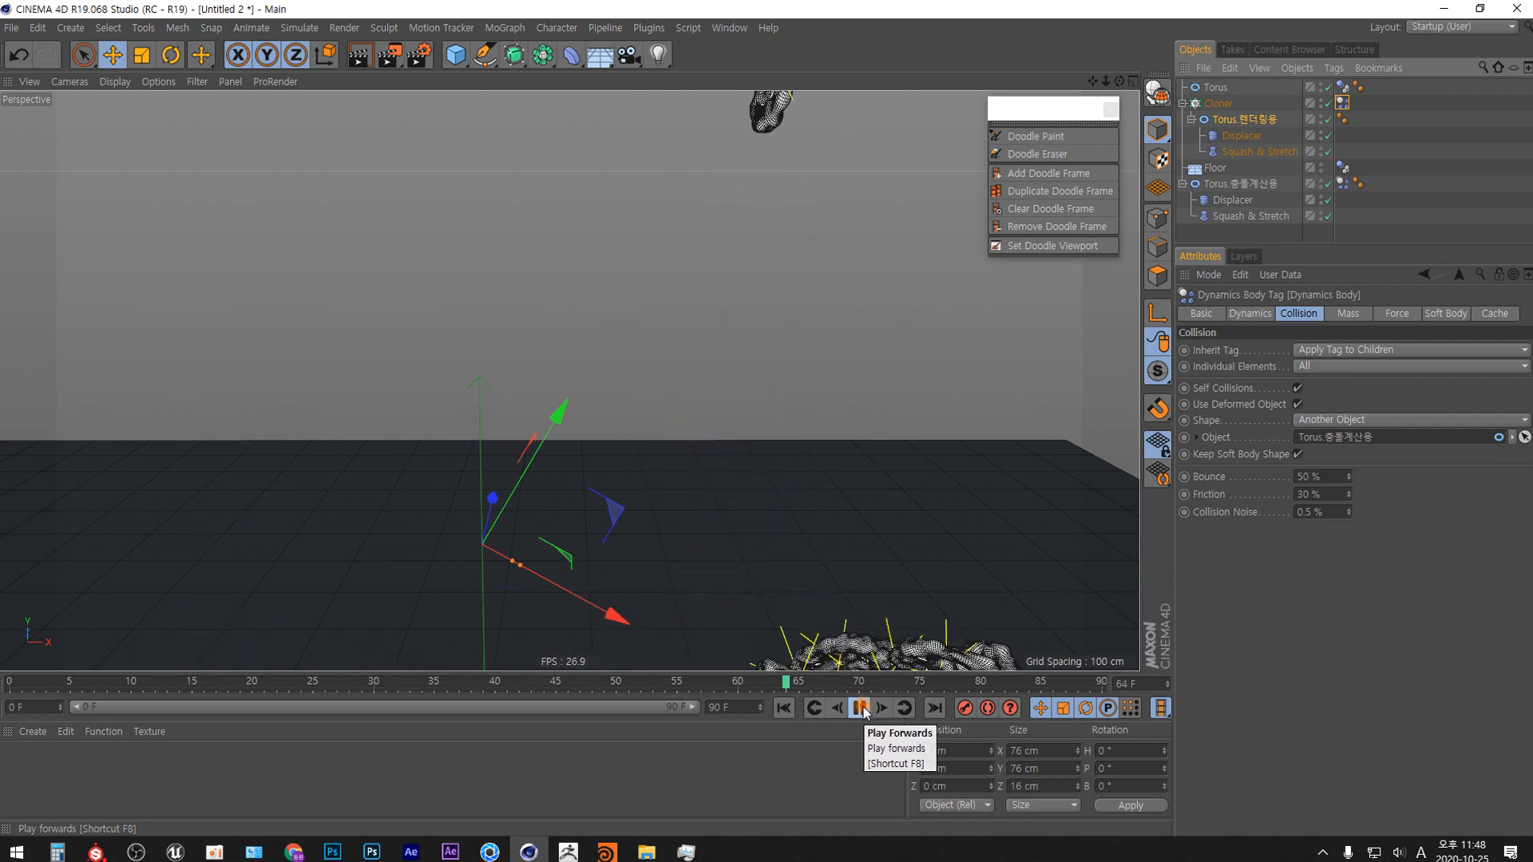
pyautogui.click(860, 708)
pyautogui.scroll(-3, 627, 503)
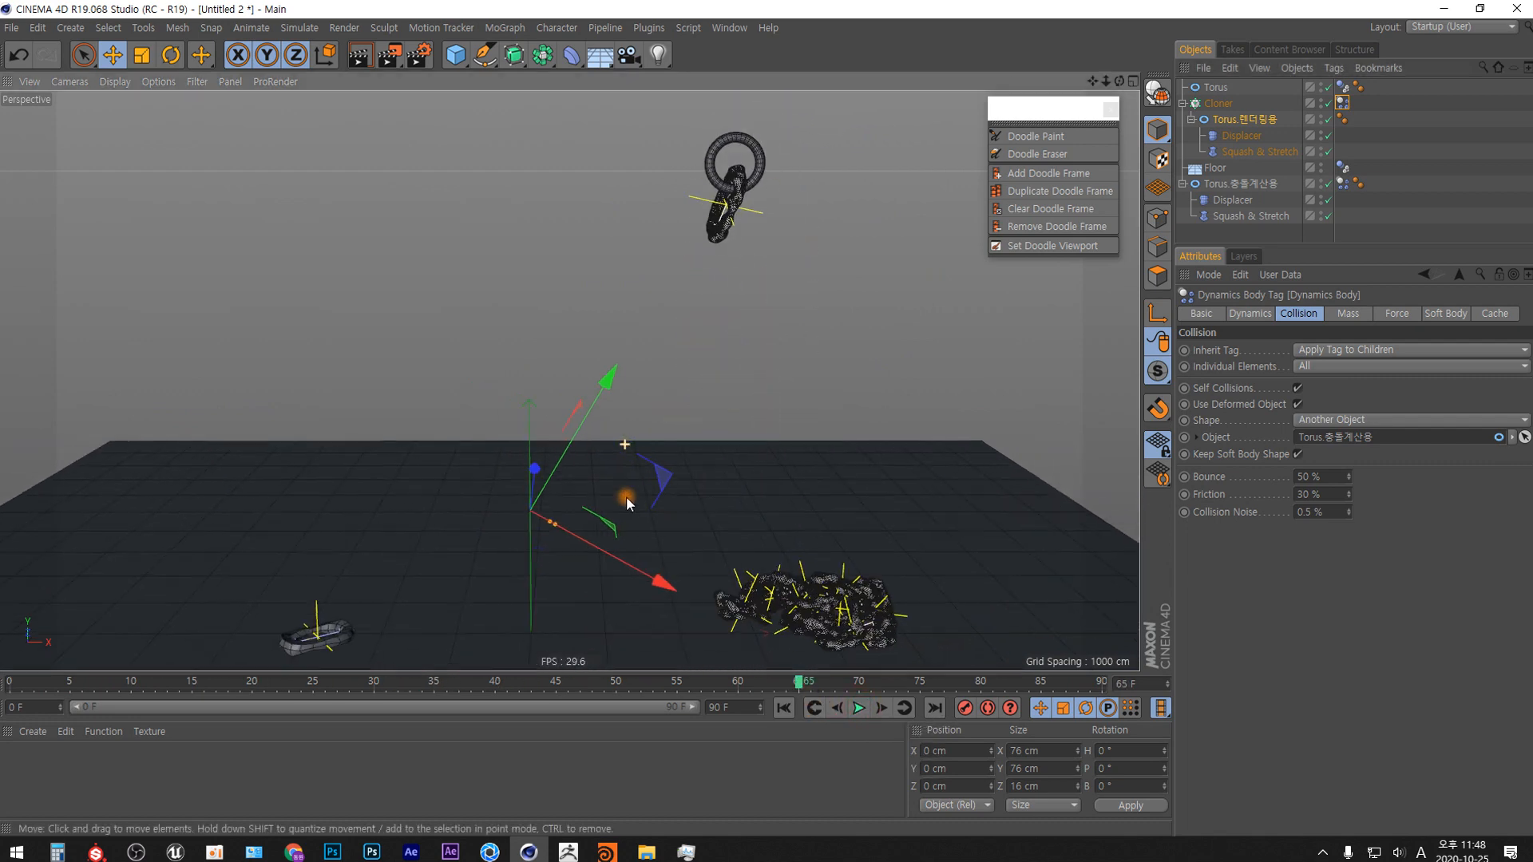
# Replay the chain simulation from frame 0 several times, examining how the links swing from the fixed ring, and return to the start.
pyautogui.keyDown('alt'); pyautogui.moveTo(616, 500); pyautogui.dragTo(523, 516, button='middle'); pyautogui.keyUp('alt')
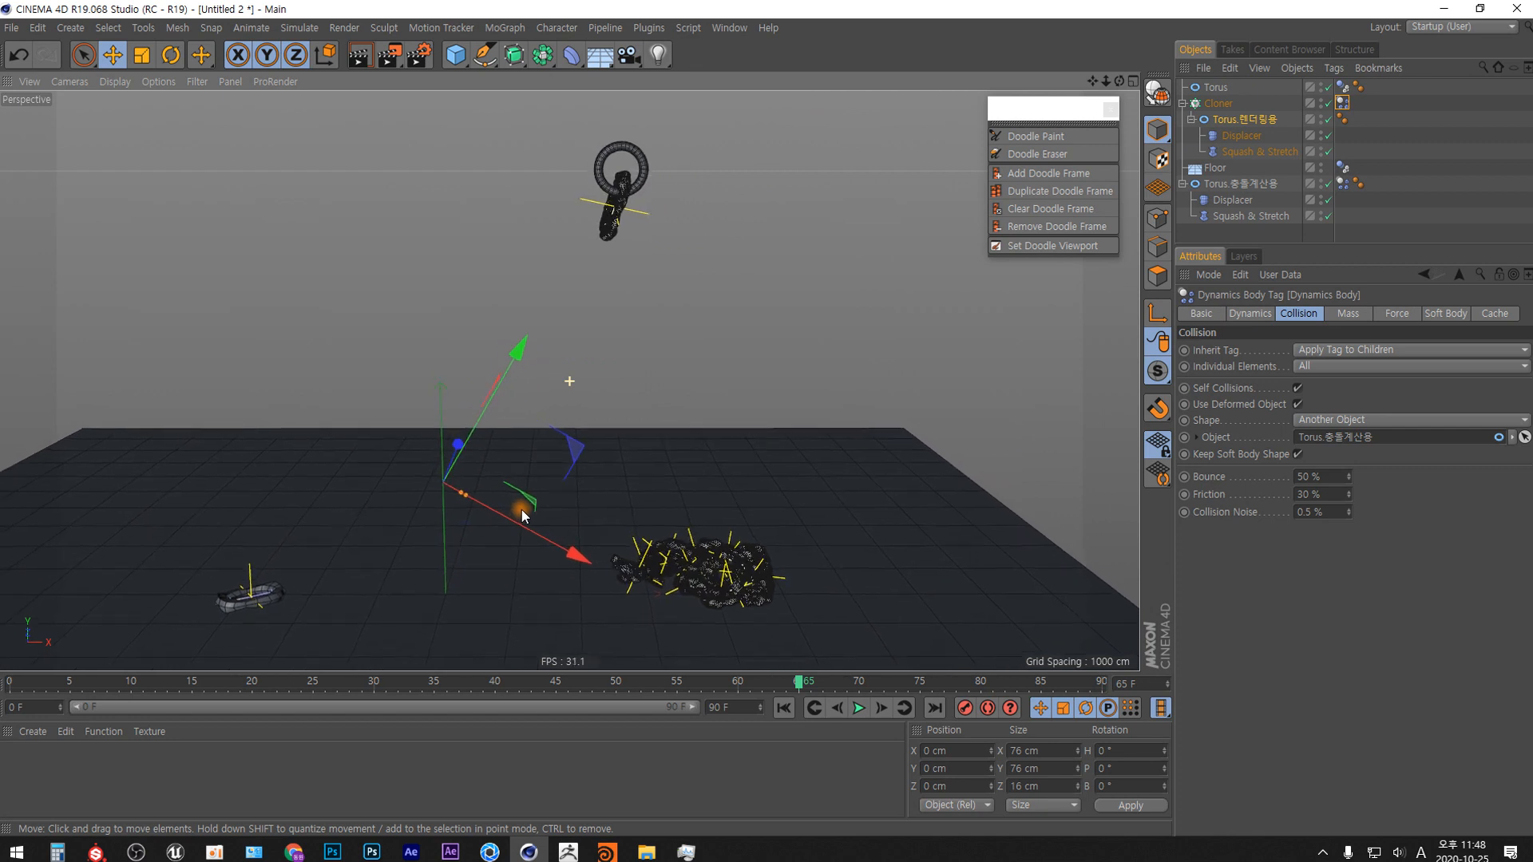
pyautogui.hotkey('shift', 'f')
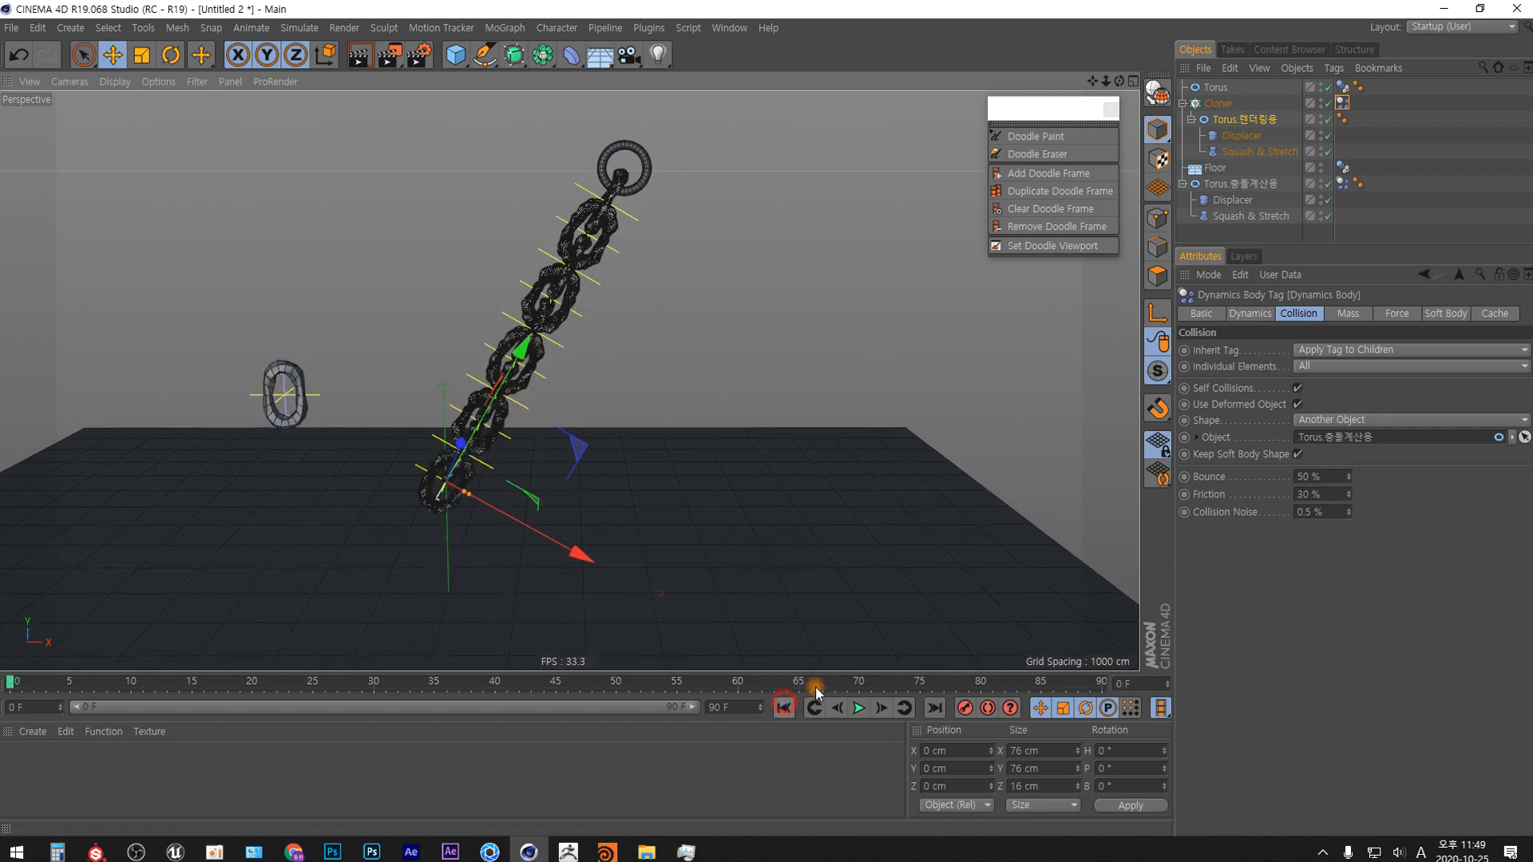
pyautogui.click(860, 709)
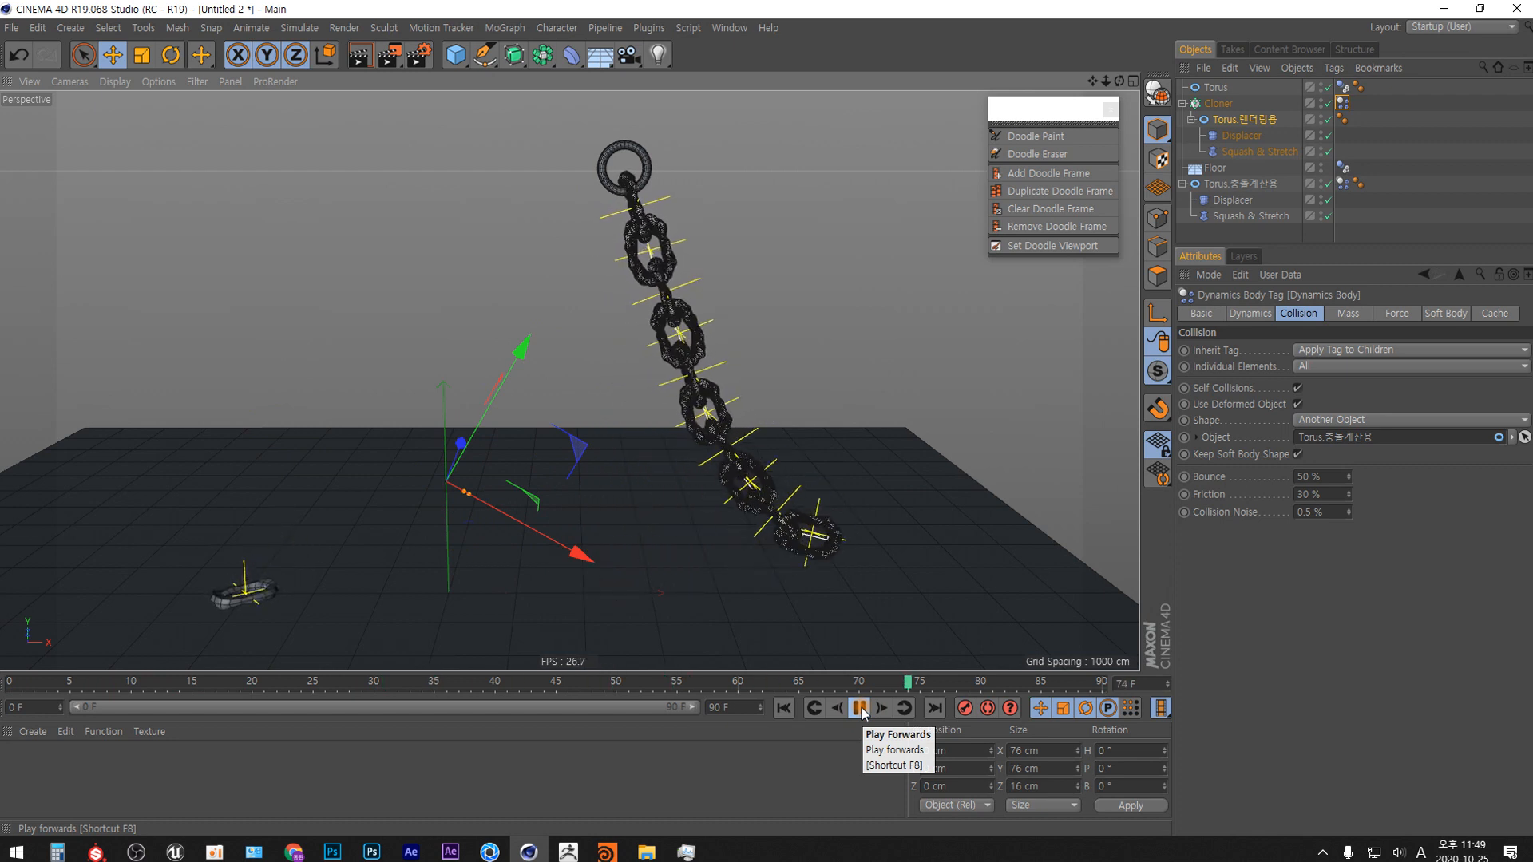
pyautogui.click(786, 709)
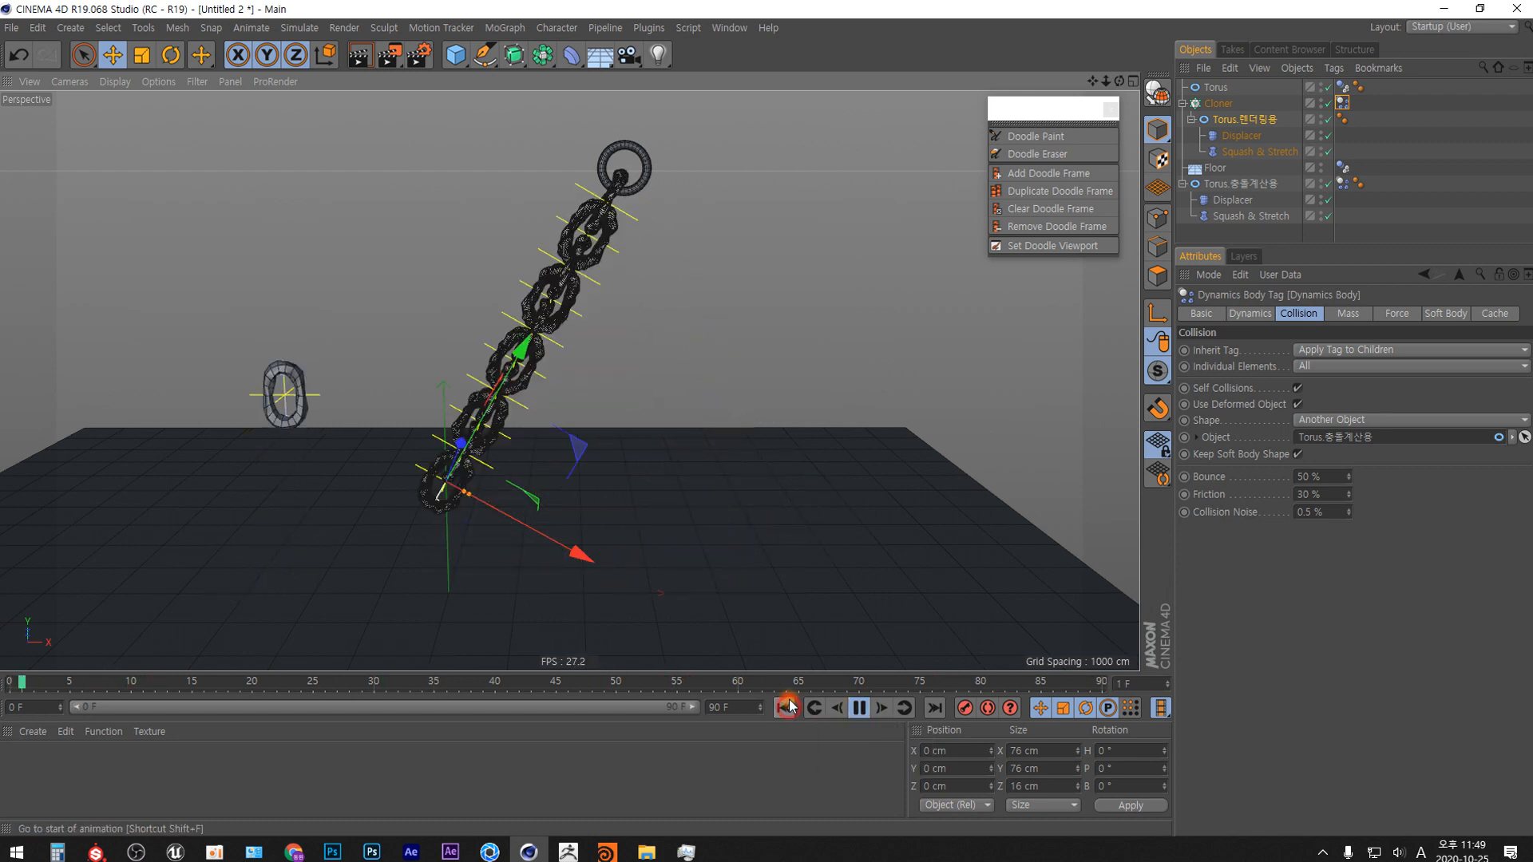
pyautogui.click(859, 708)
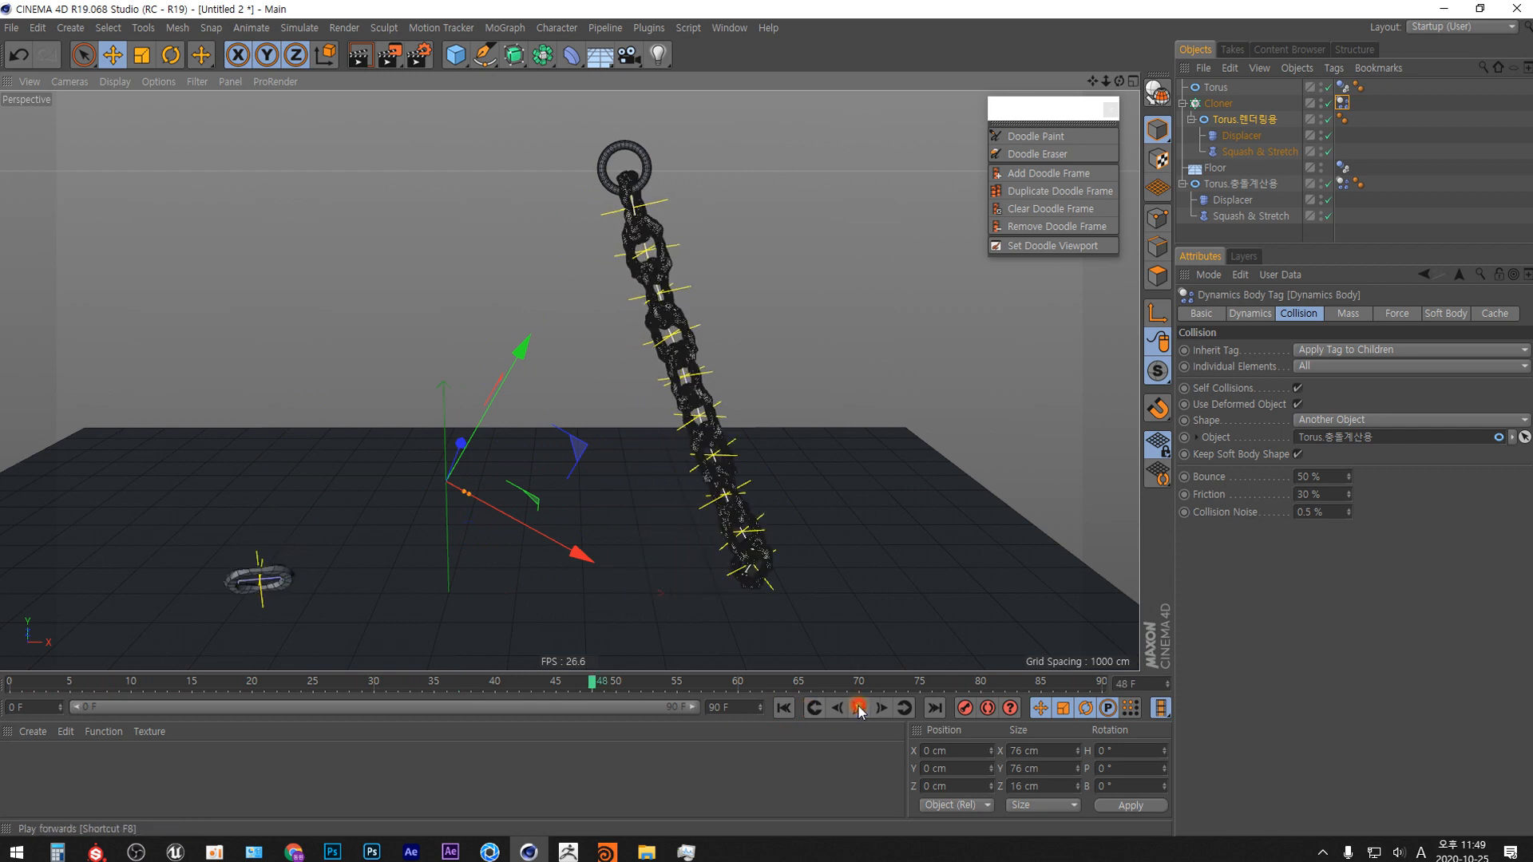
pyautogui.click(785, 709)
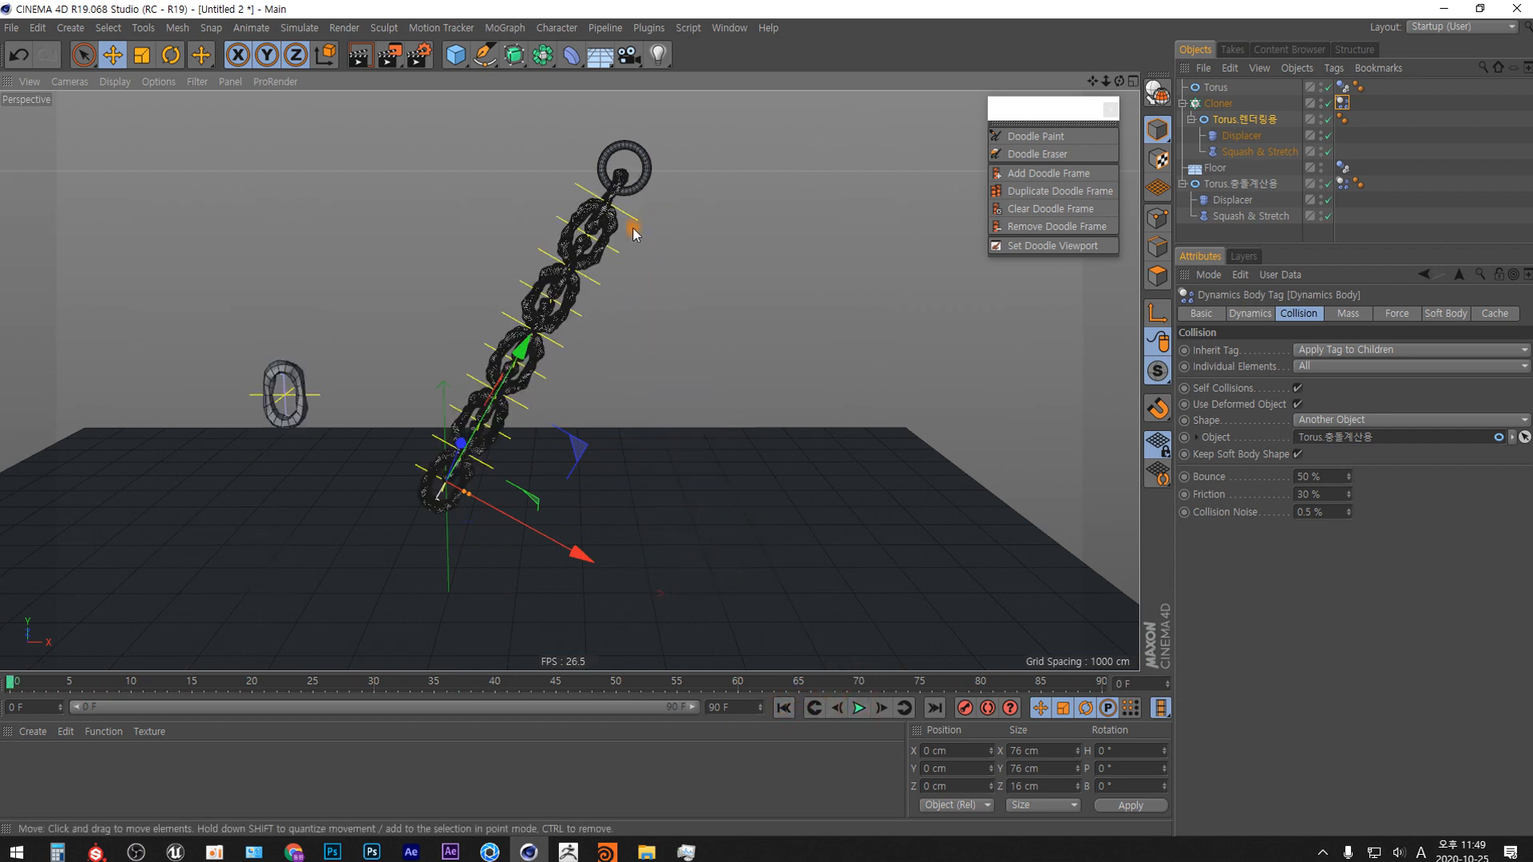
pyautogui.click(861, 708)
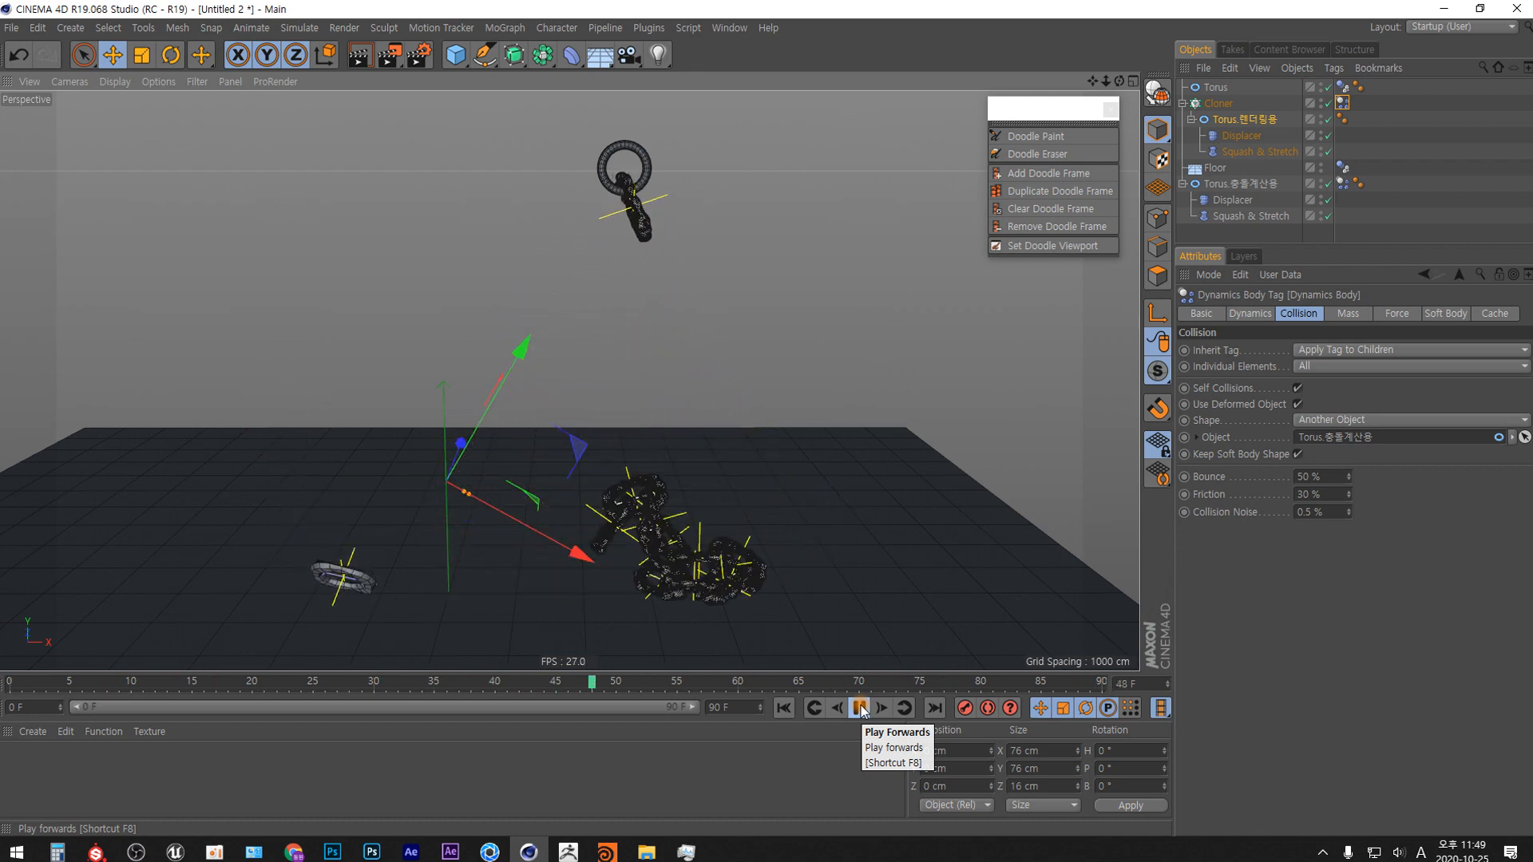
pyautogui.click(861, 710)
pyautogui.click(785, 708)
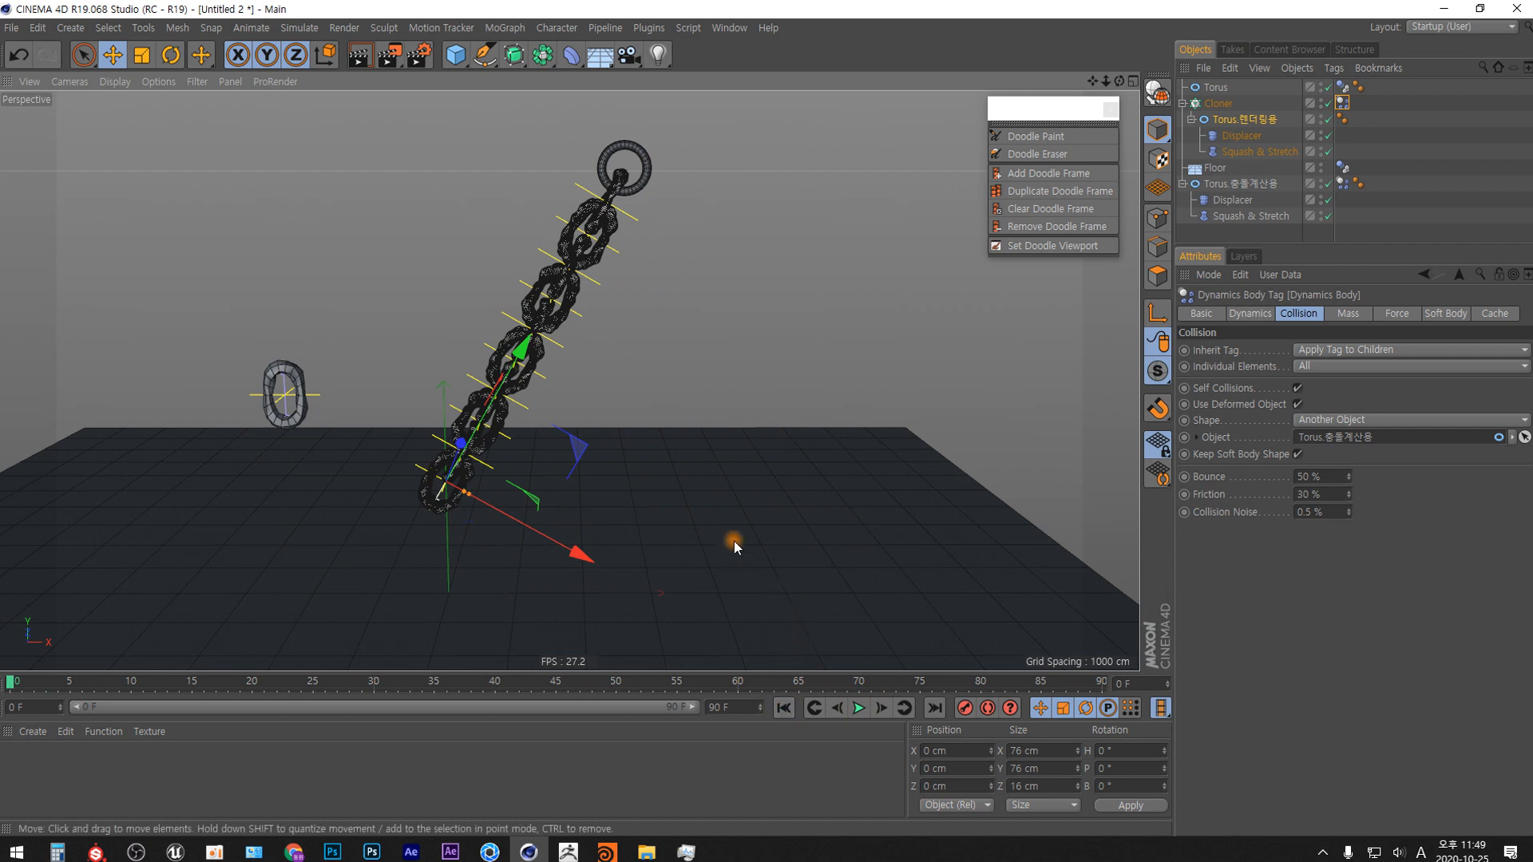
# Set the X position of Torus.충돌계산용 to -10000 cm and hide the object in the editor and renderer.
pyautogui.click(792, 317)
pyautogui.click(294, 372)
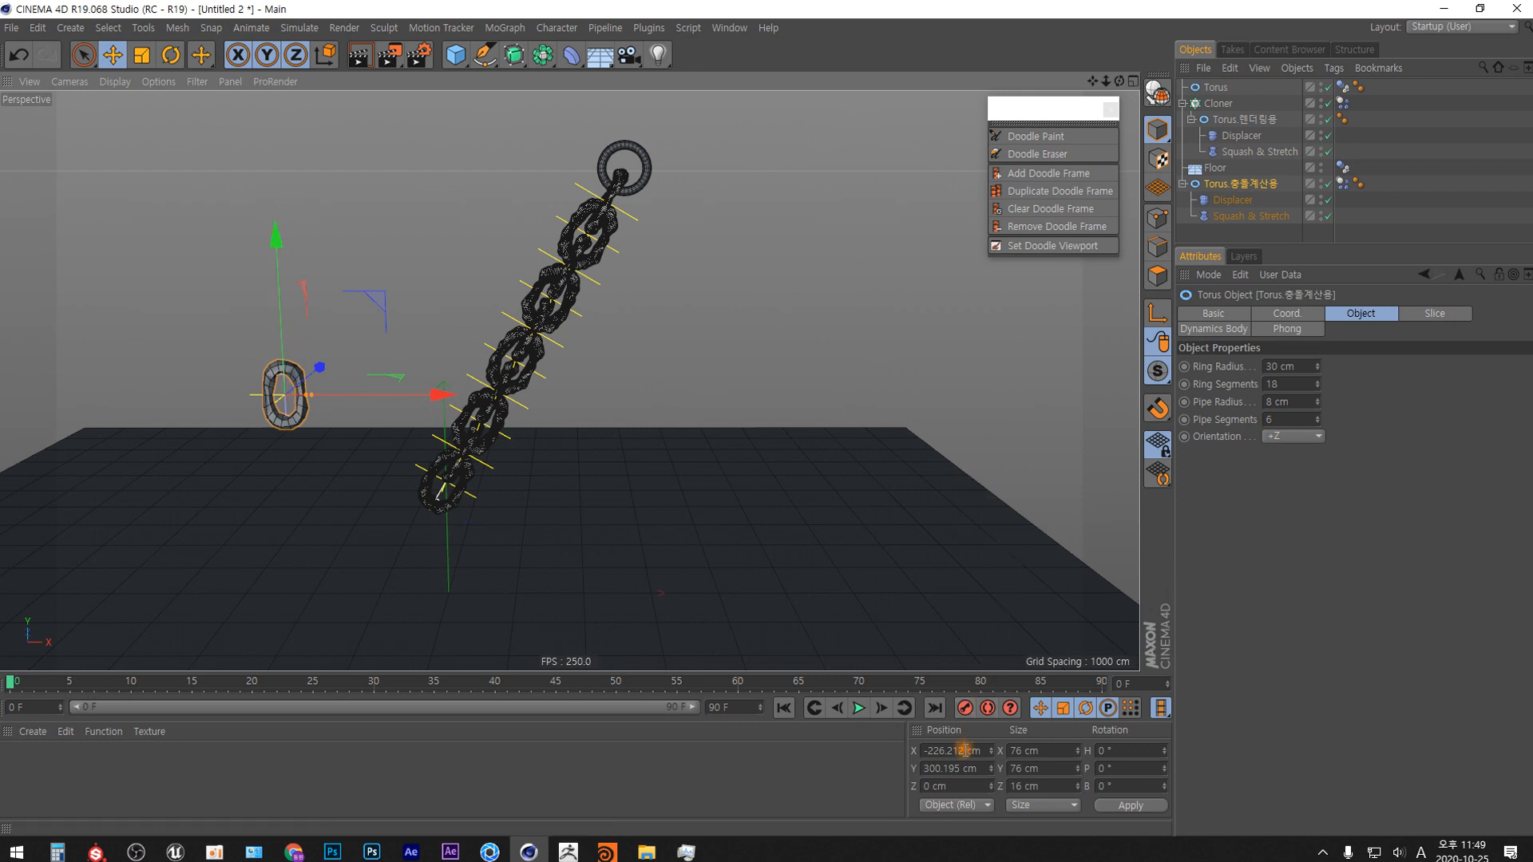
pyautogui.moveTo(967, 751); pyautogui.dragTo(902, 754)
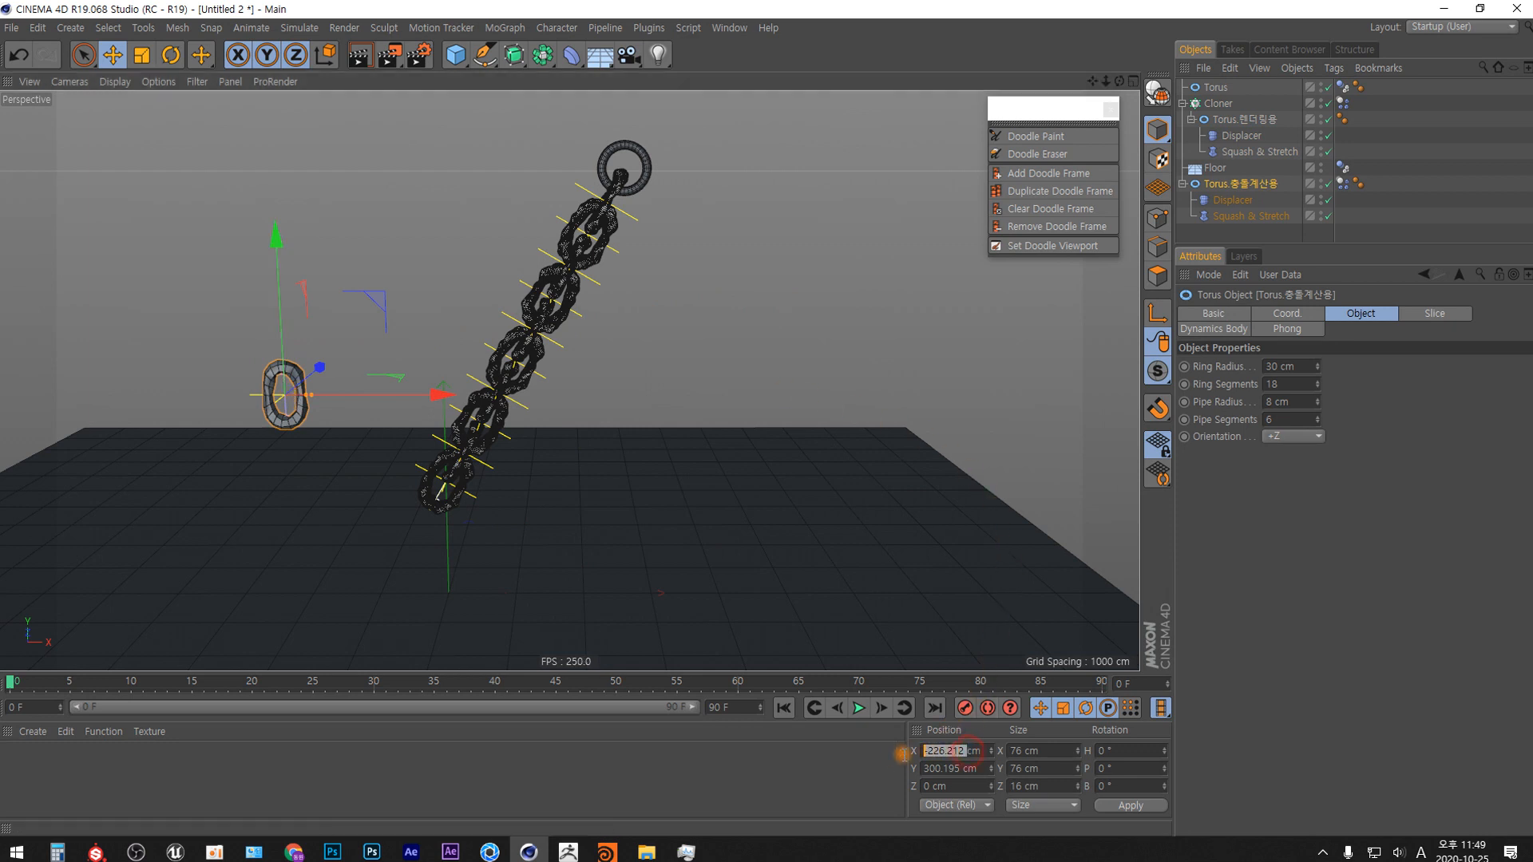
pyautogui.write('-10000')
pyautogui.press('Return')
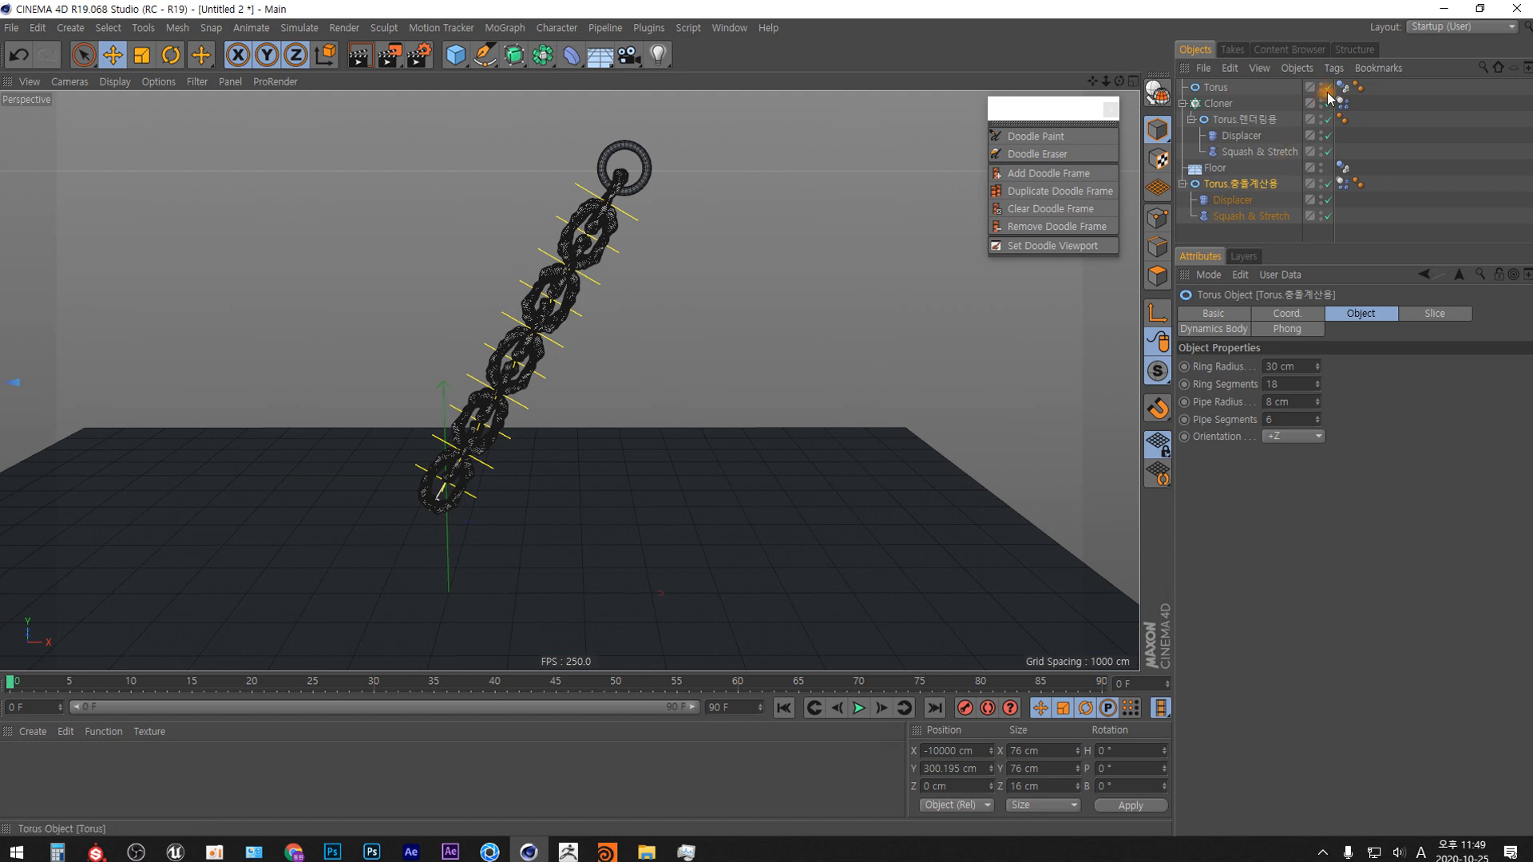
pyautogui.click(1322, 183)
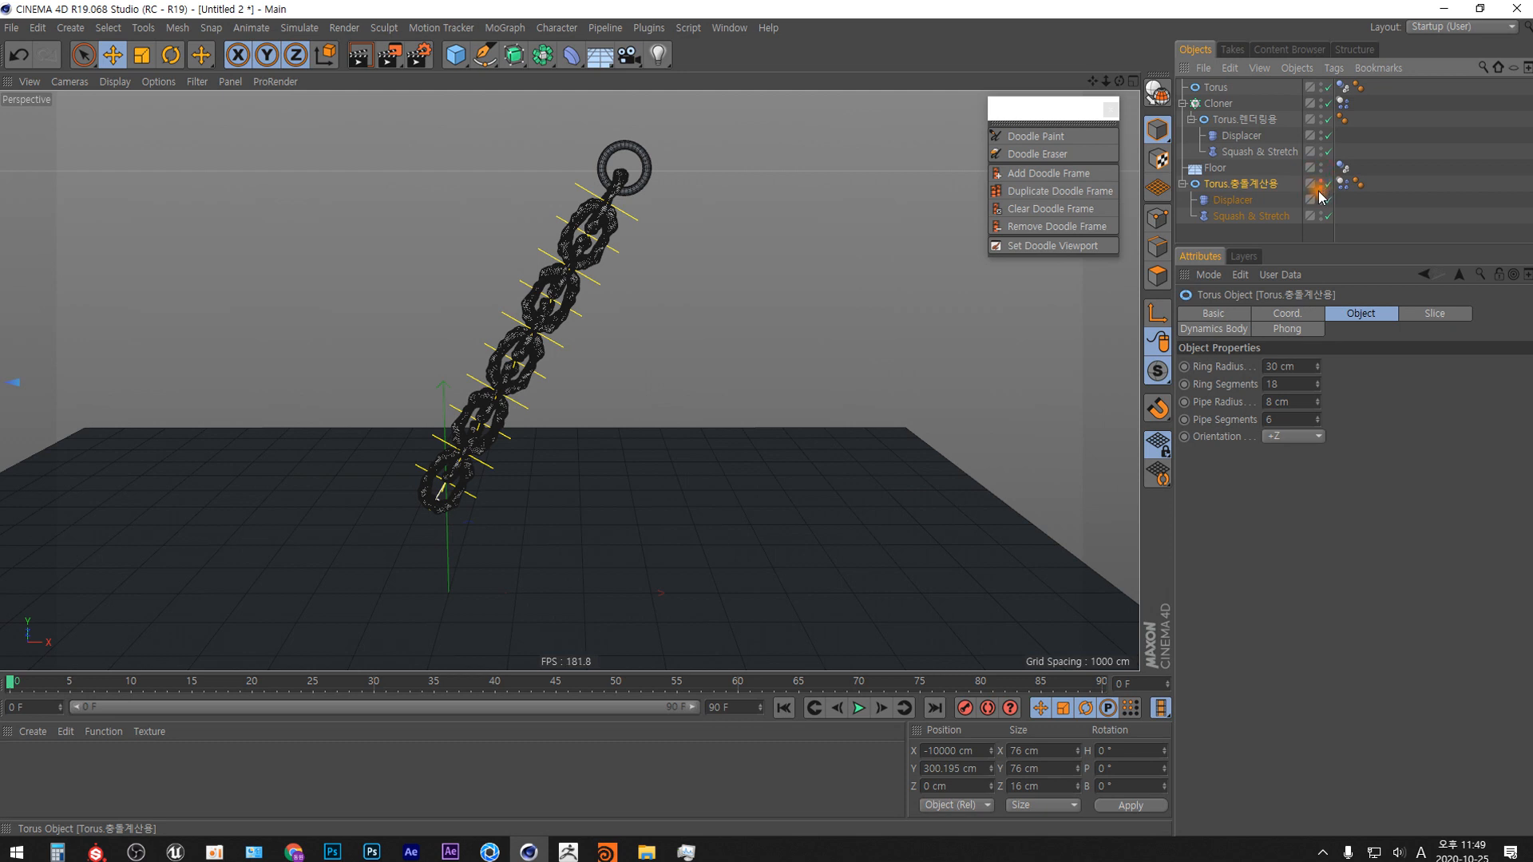
# Reset the X position of Torus.충돌계산용 to 0 cm and move it along X to about 148 cm.
pyautogui.click(944, 751)
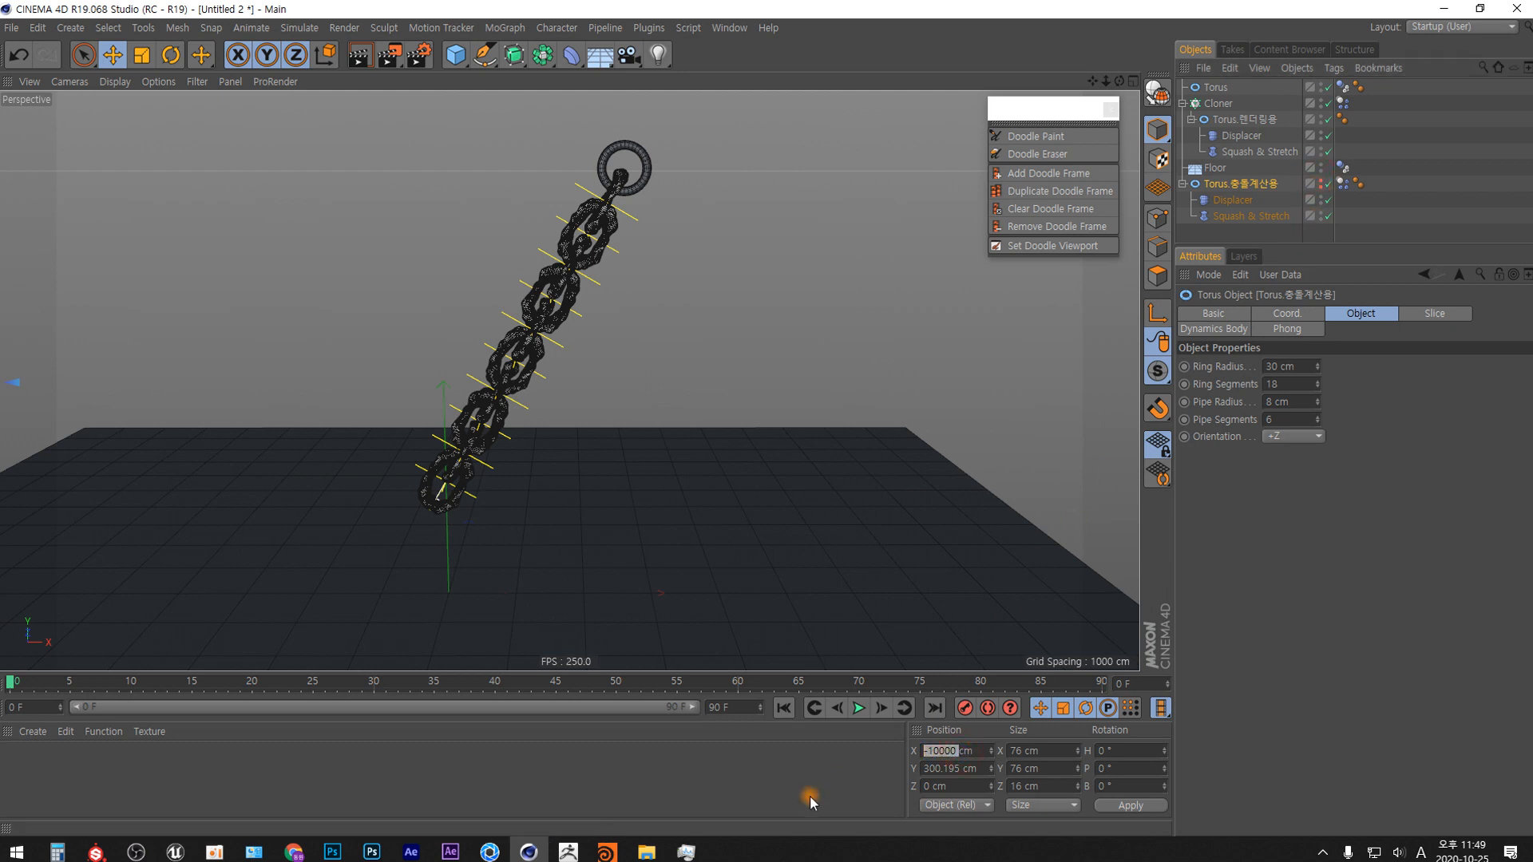
pyautogui.press('Return')
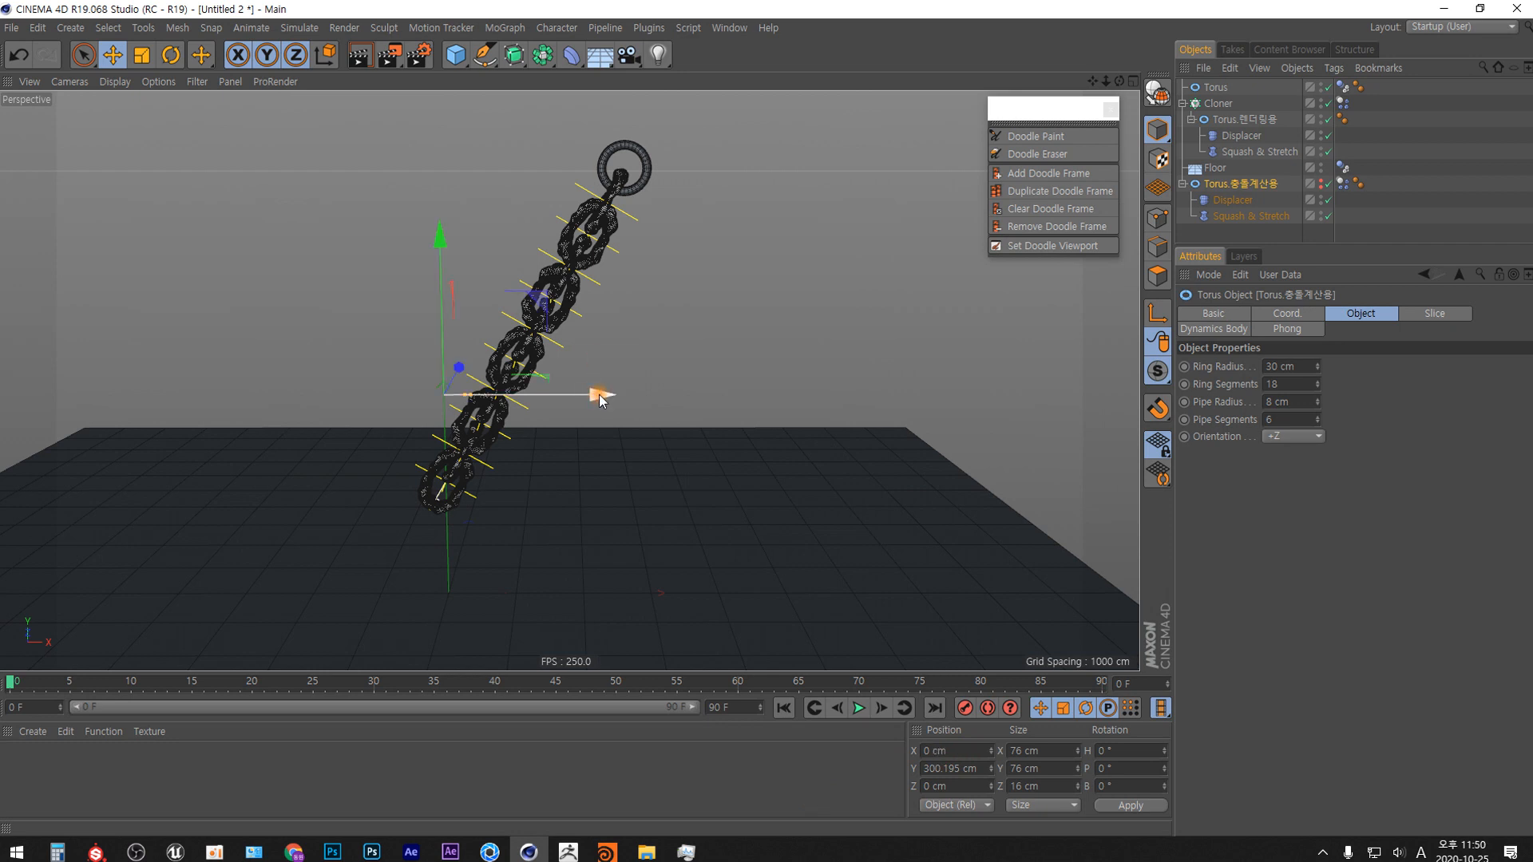
pyautogui.moveTo(600, 400); pyautogui.dragTo(703, 391)
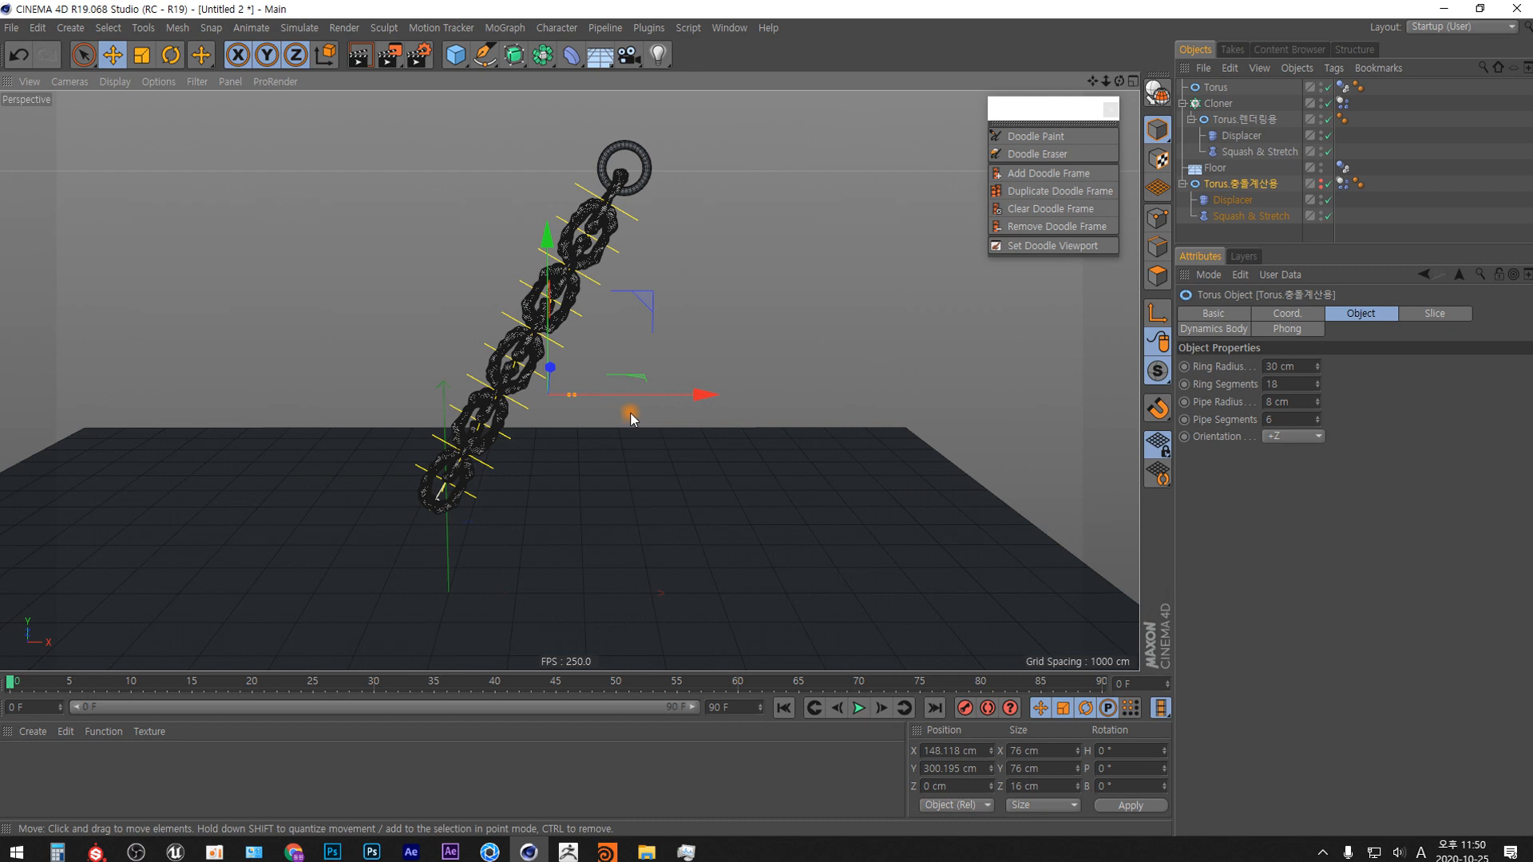
# Set the X position of Torus.충돌계산용 to 10000 cm.
pyautogui.doubleClick(944, 751)
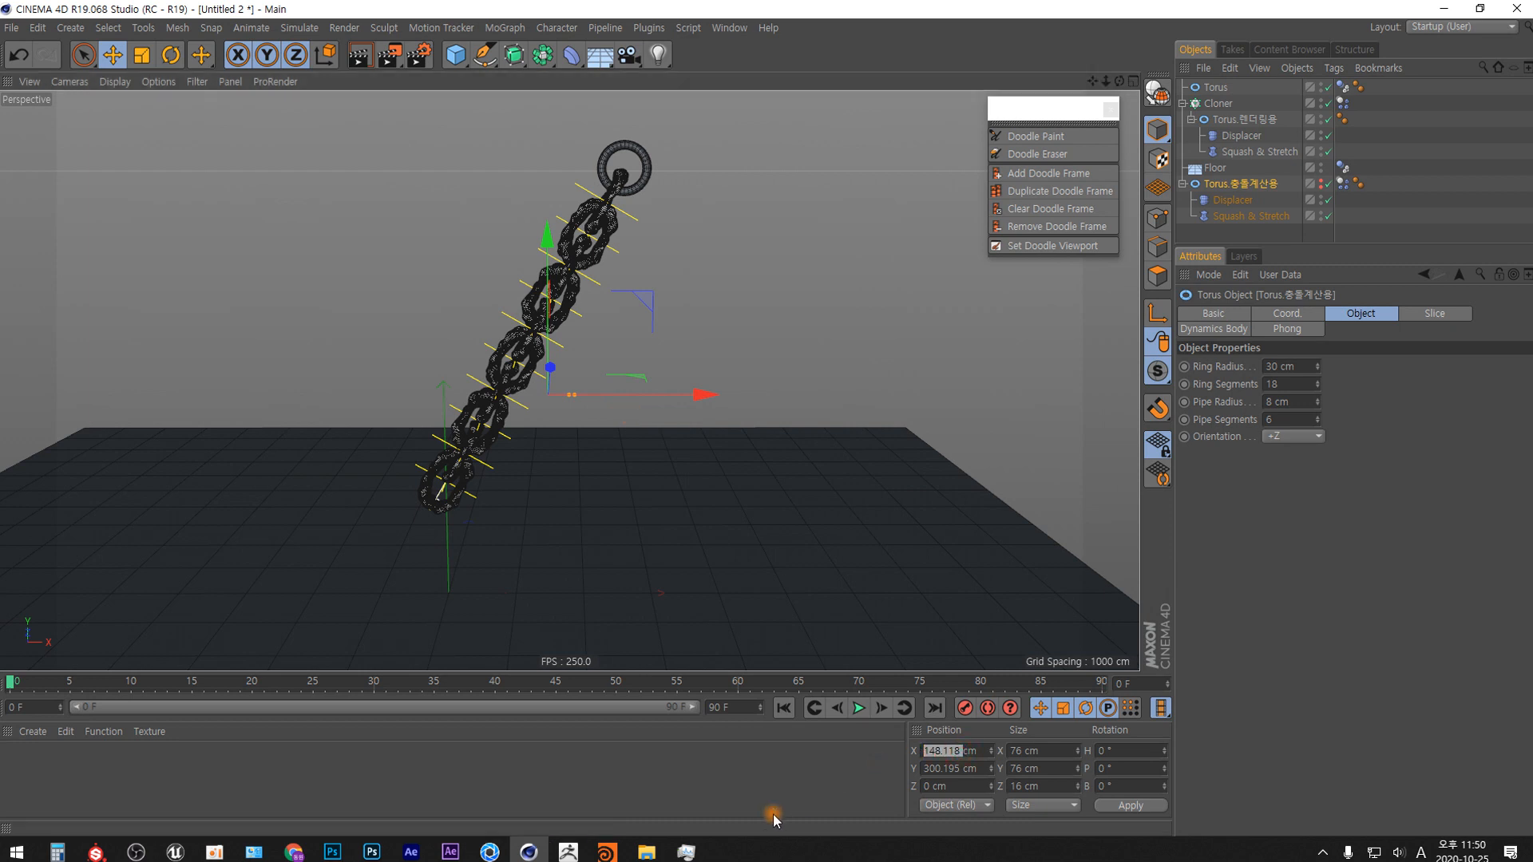
pyautogui.press('Return')
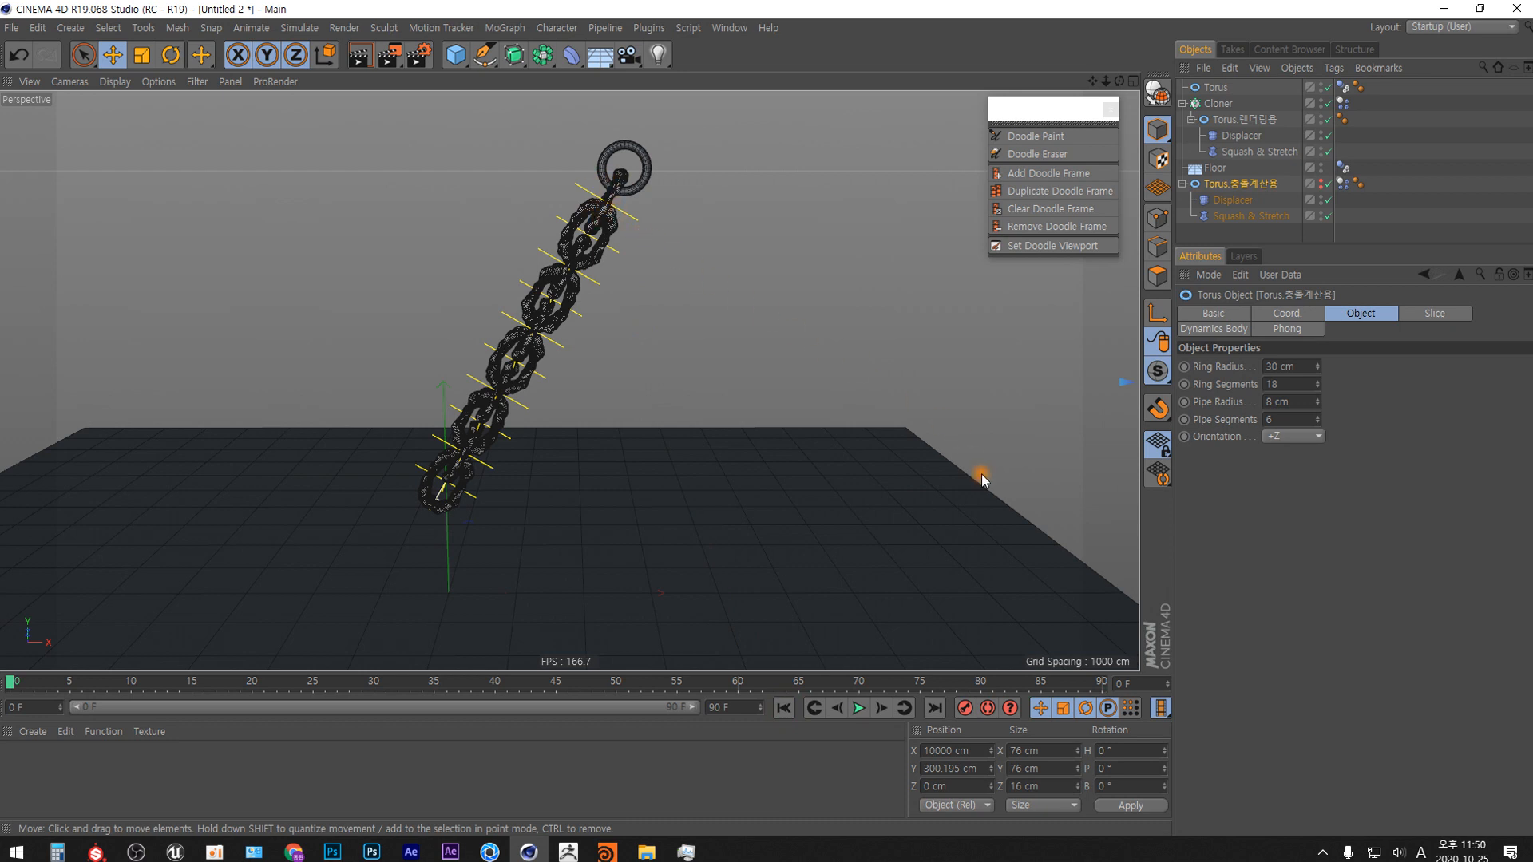
# Run the chain simulation repeatedly from frame 0, comparing the links' motion between runs, and return to the first frame.
pyautogui.click(860, 709)
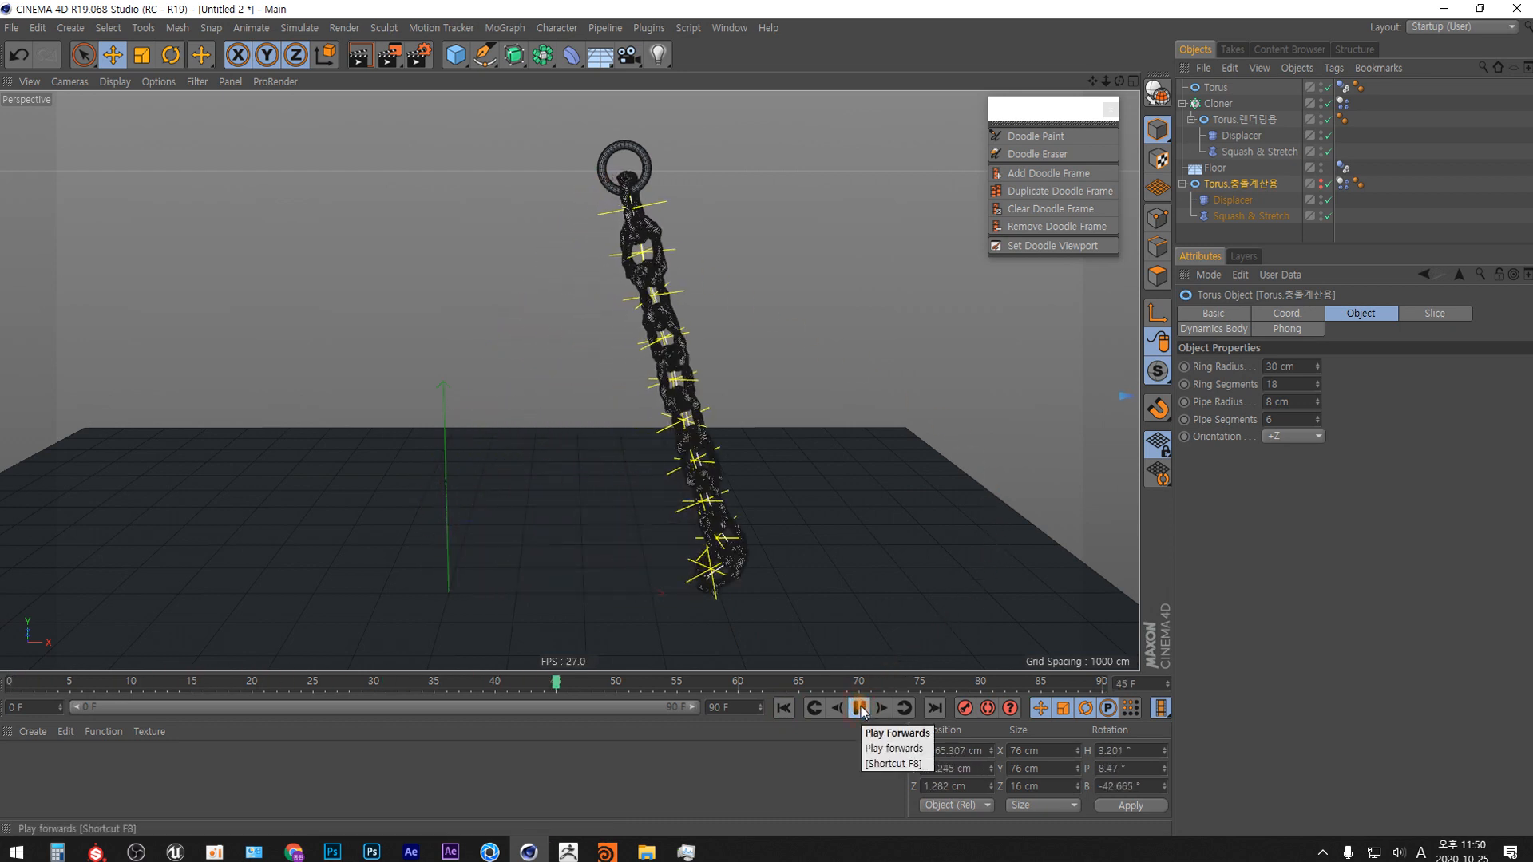
pyautogui.click(861, 710)
pyautogui.click(786, 709)
pyautogui.click(860, 710)
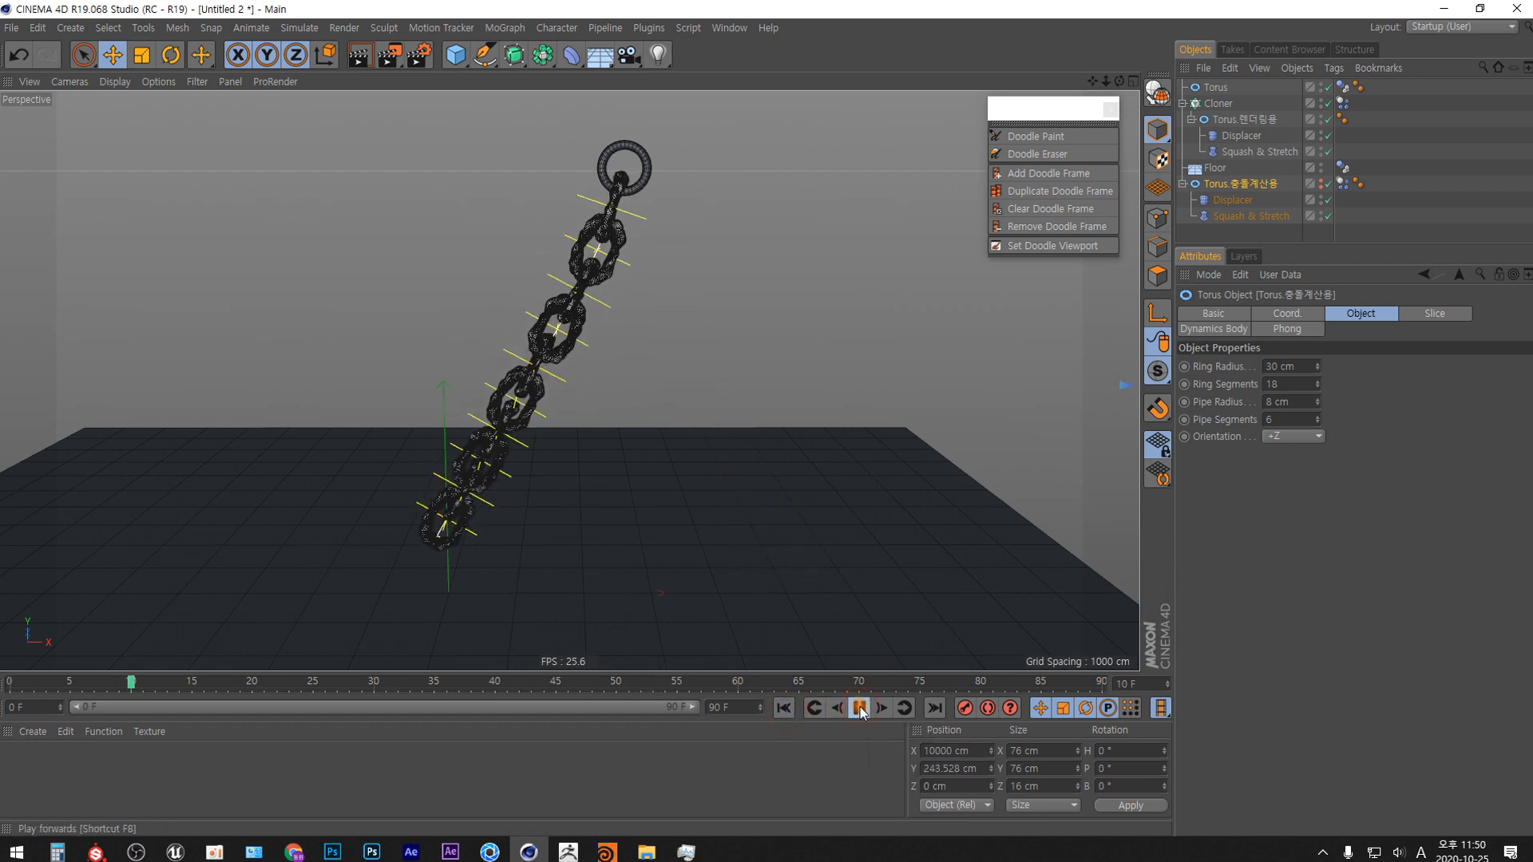
pyautogui.click(861, 710)
pyautogui.click(785, 709)
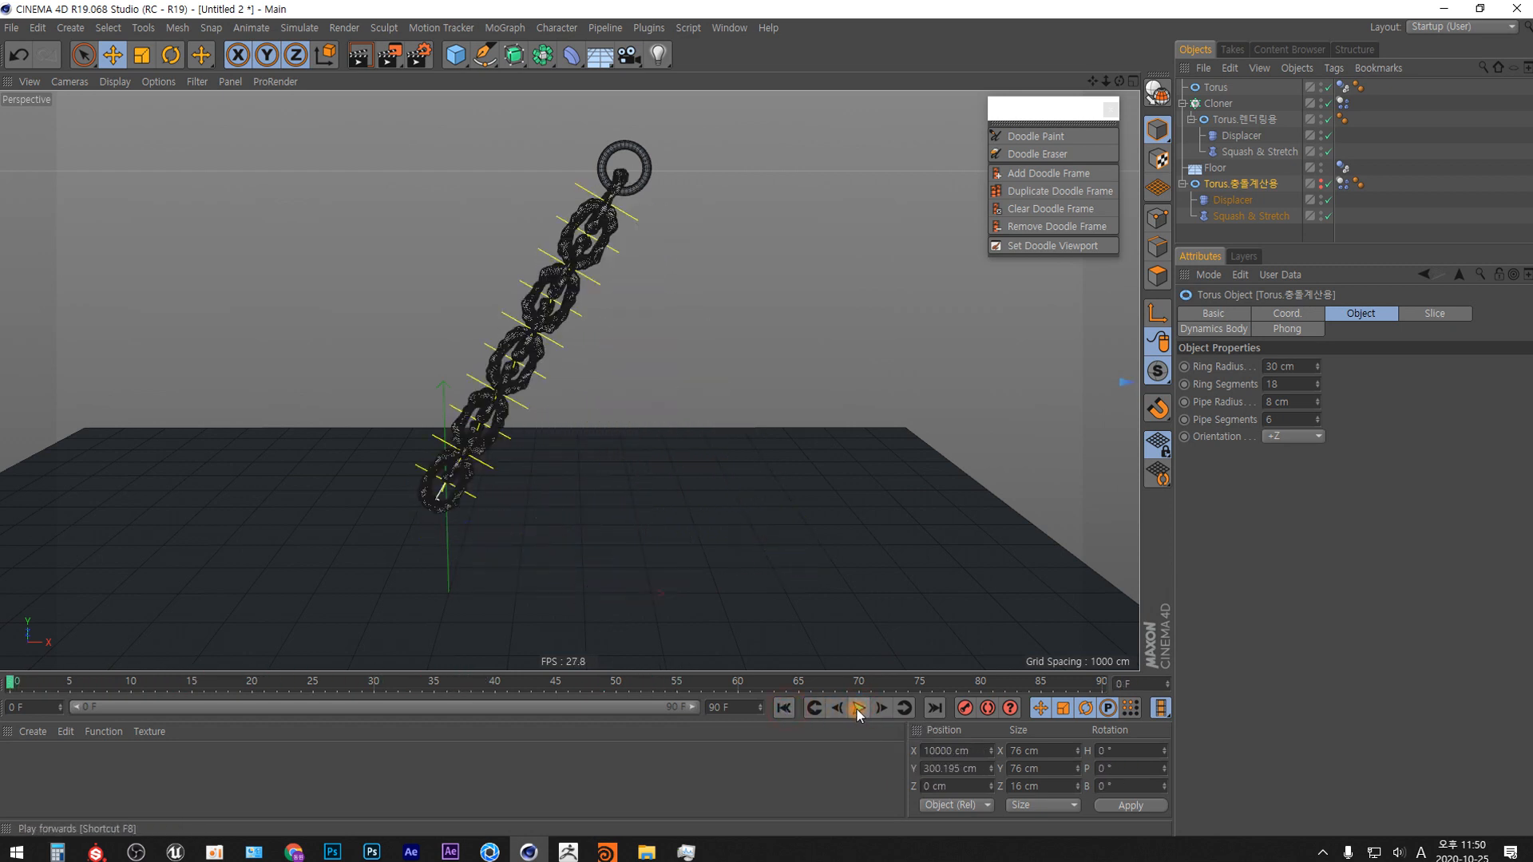
pyautogui.click(859, 710)
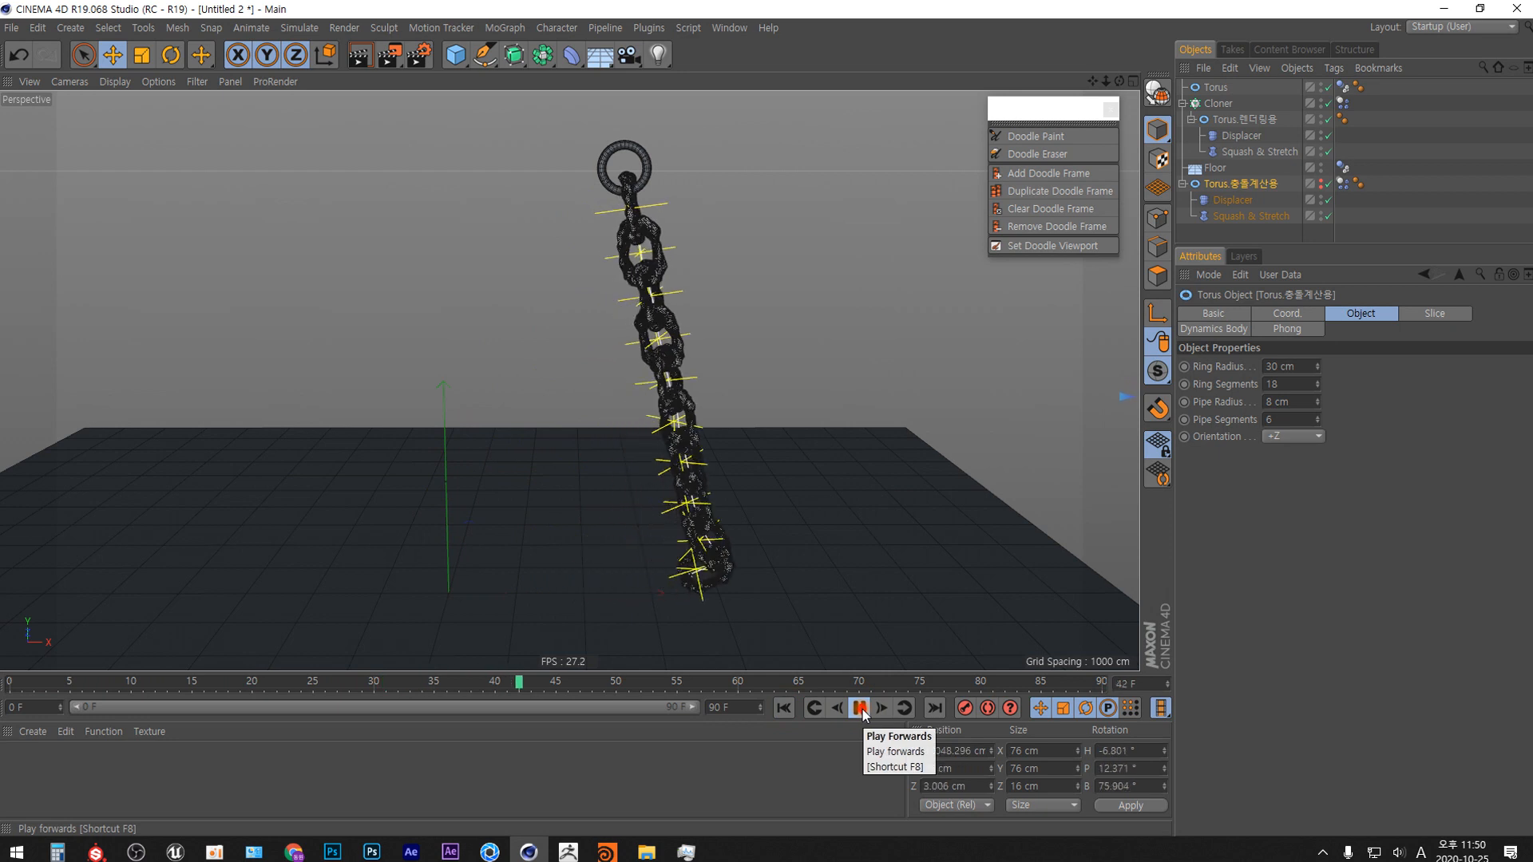
pyautogui.click(860, 710)
pyautogui.click(786, 709)
pyautogui.click(860, 710)
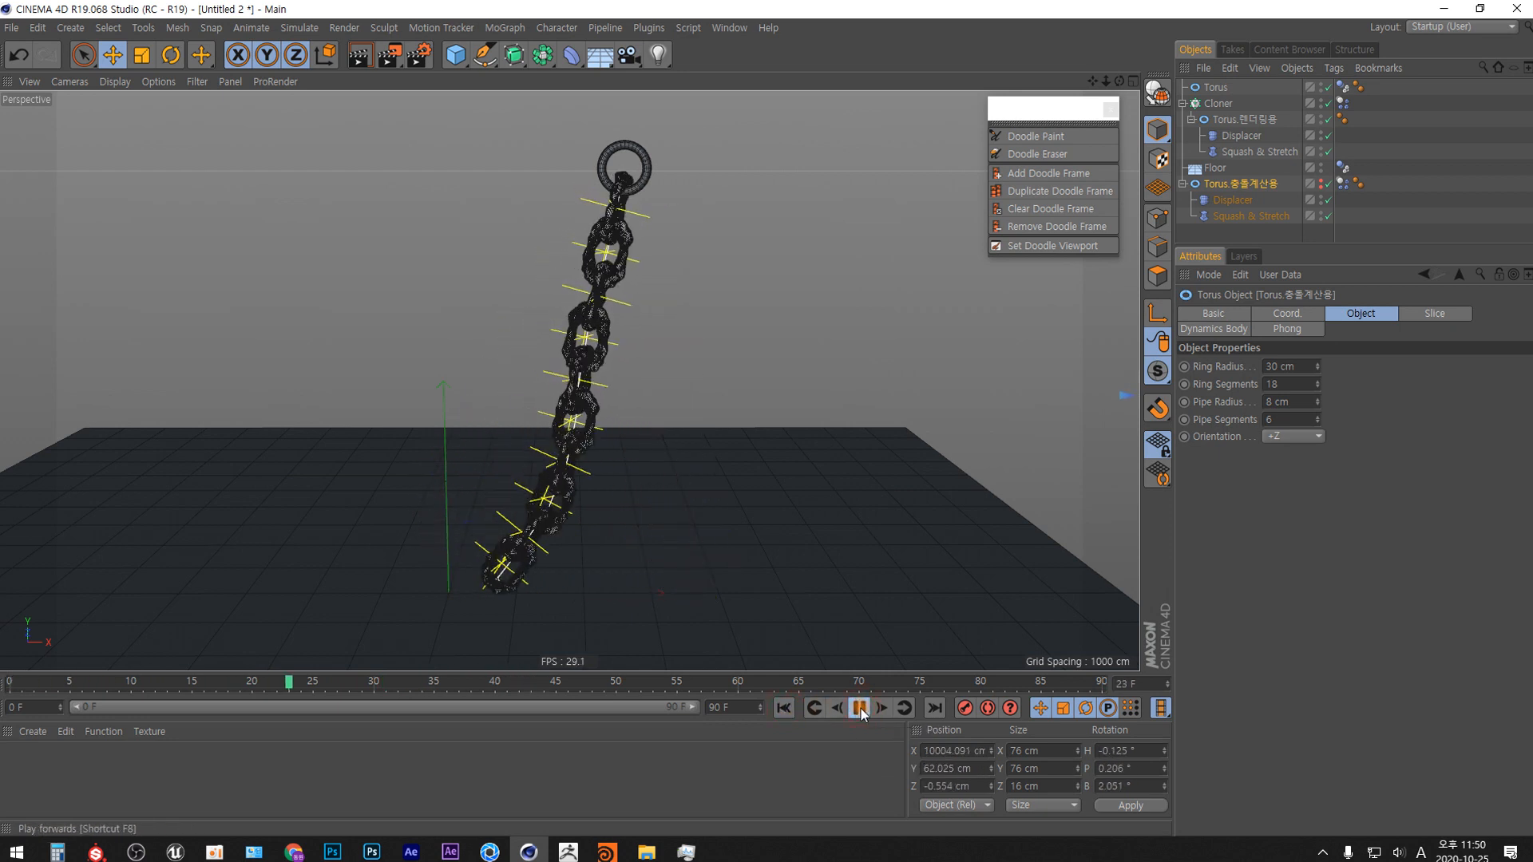
pyautogui.click(860, 709)
pyautogui.click(786, 709)
pyautogui.click(860, 710)
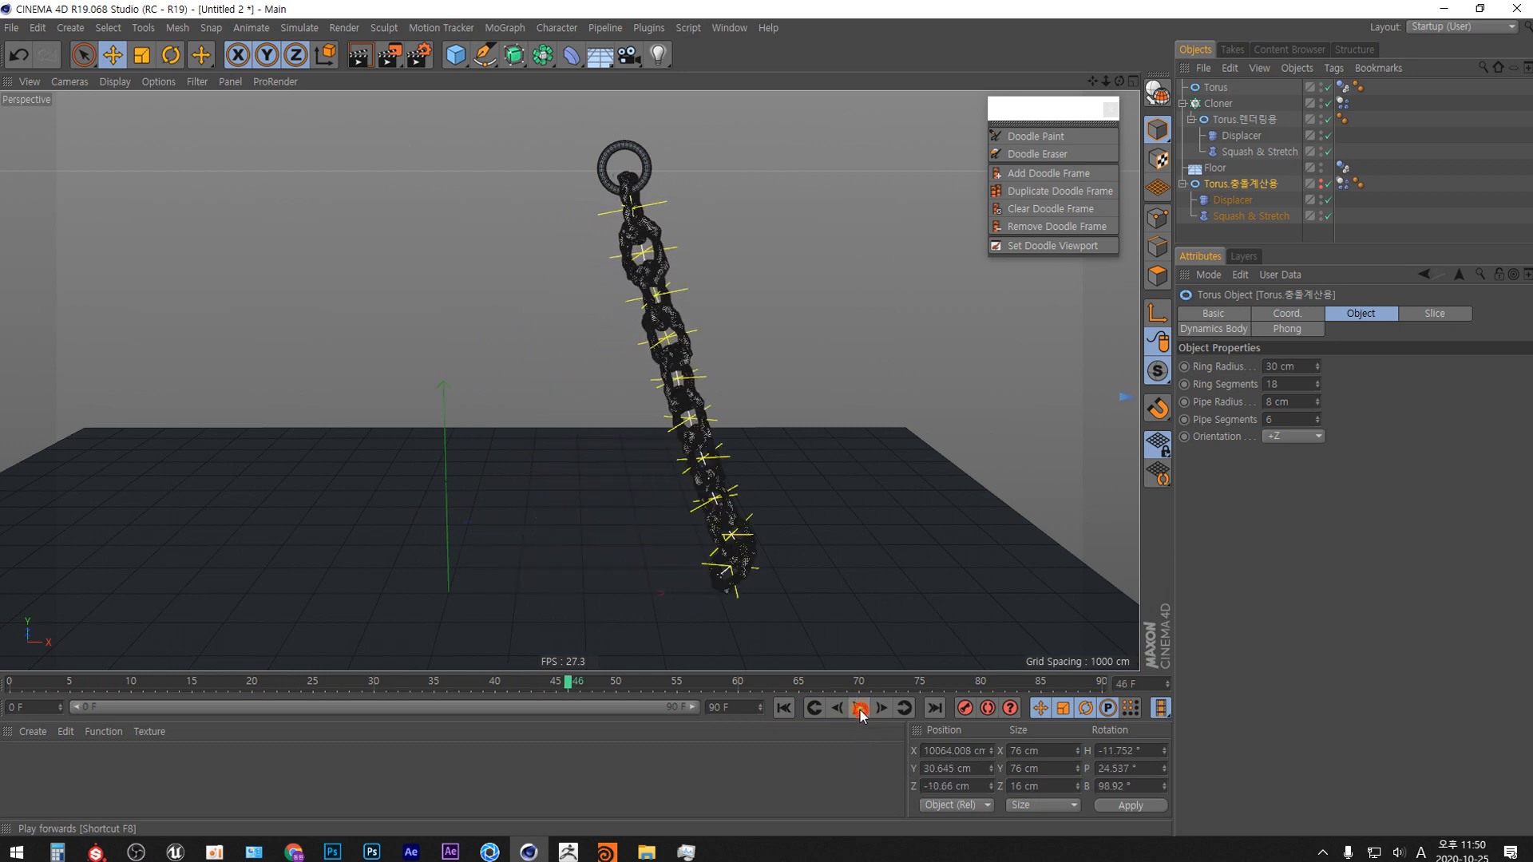
pyautogui.click(861, 710)
pyautogui.click(785, 708)
pyautogui.click(860, 710)
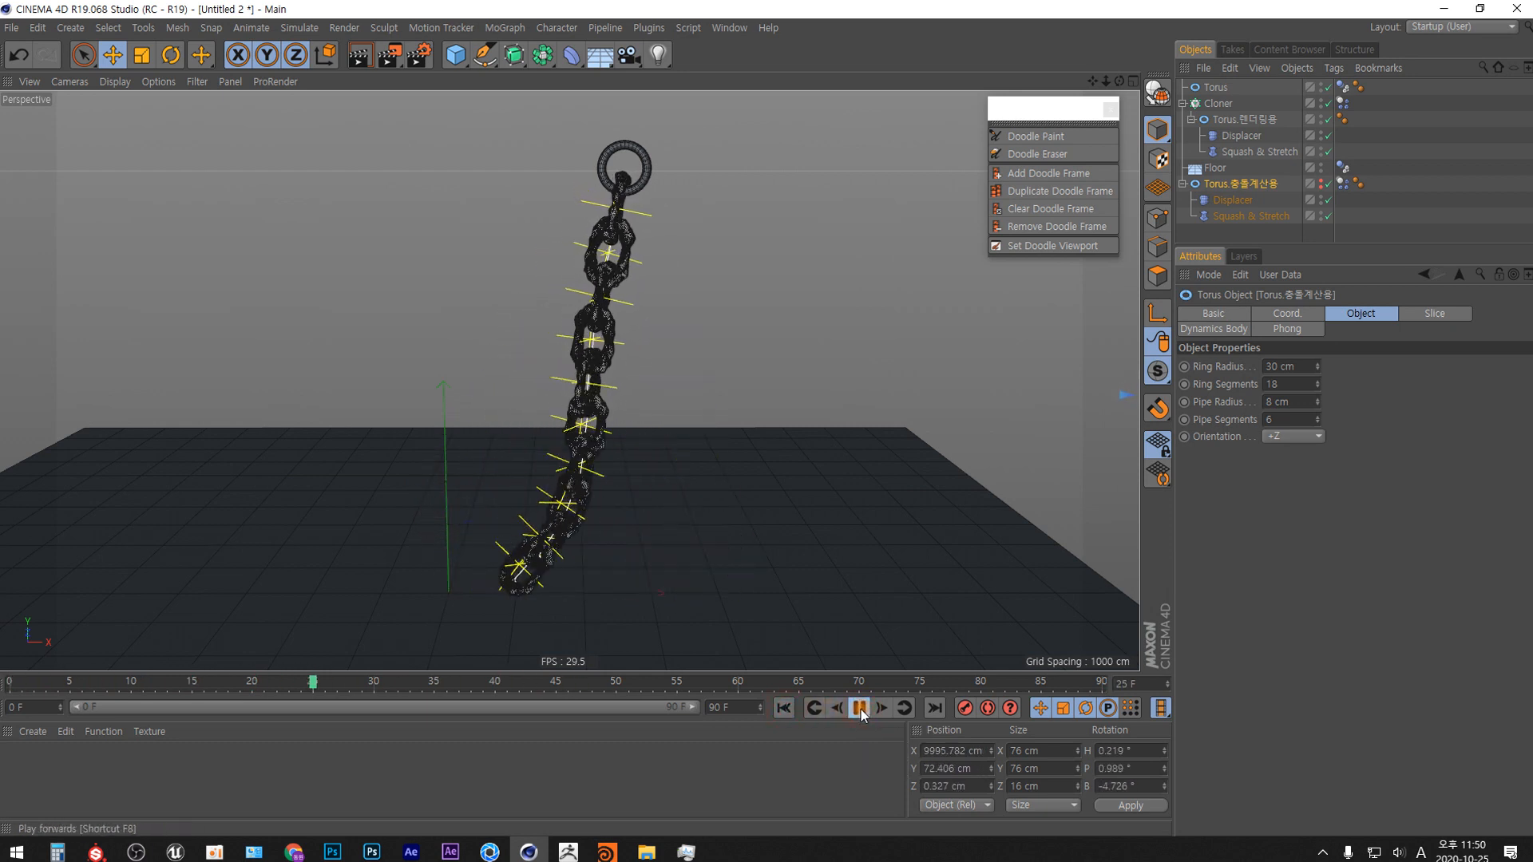
pyautogui.click(861, 710)
pyautogui.click(784, 708)
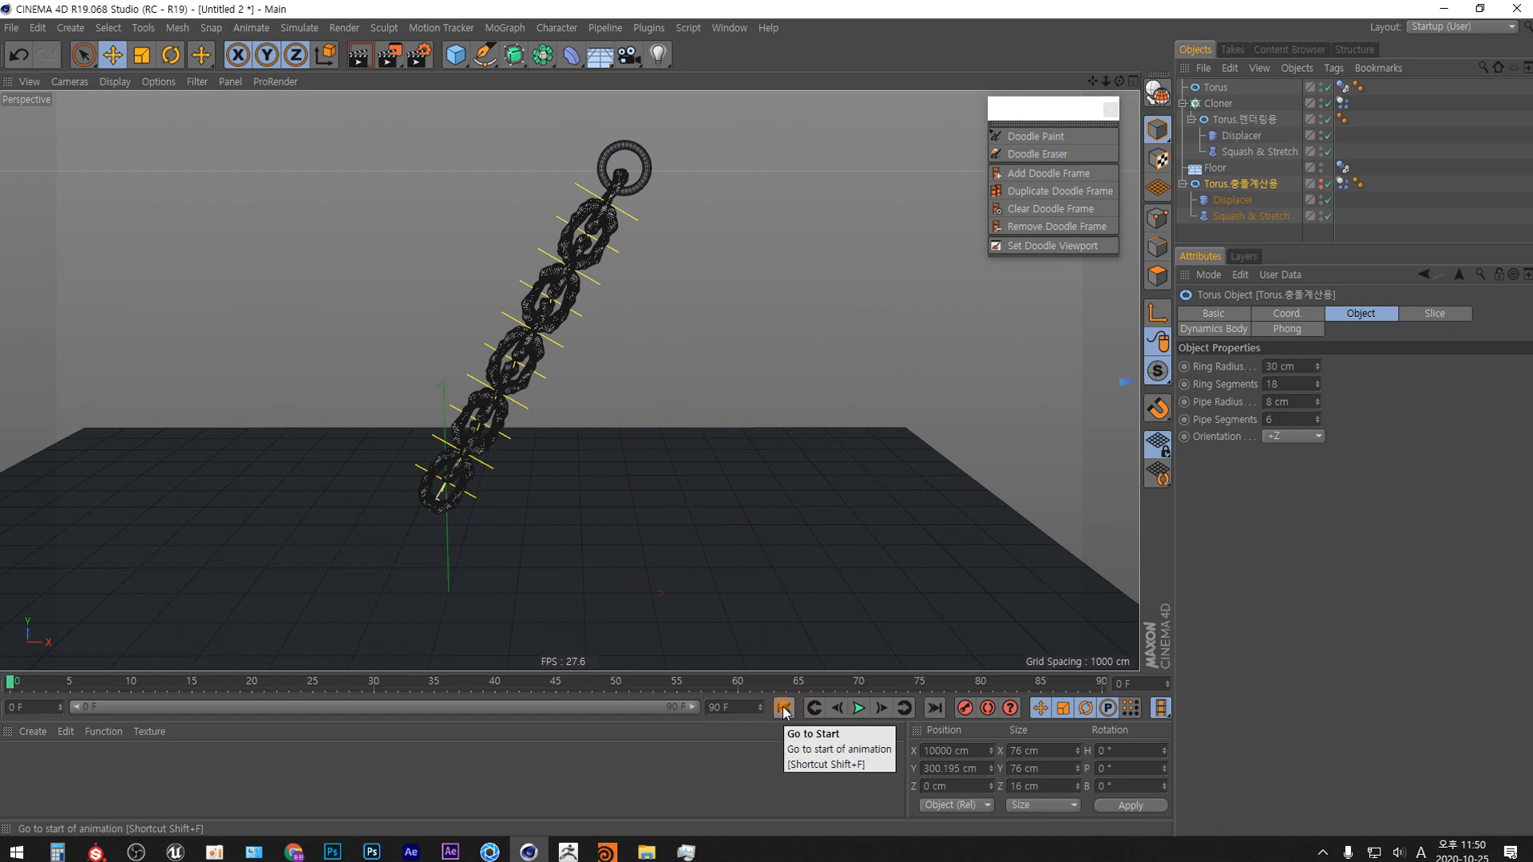
pyautogui.click(860, 710)
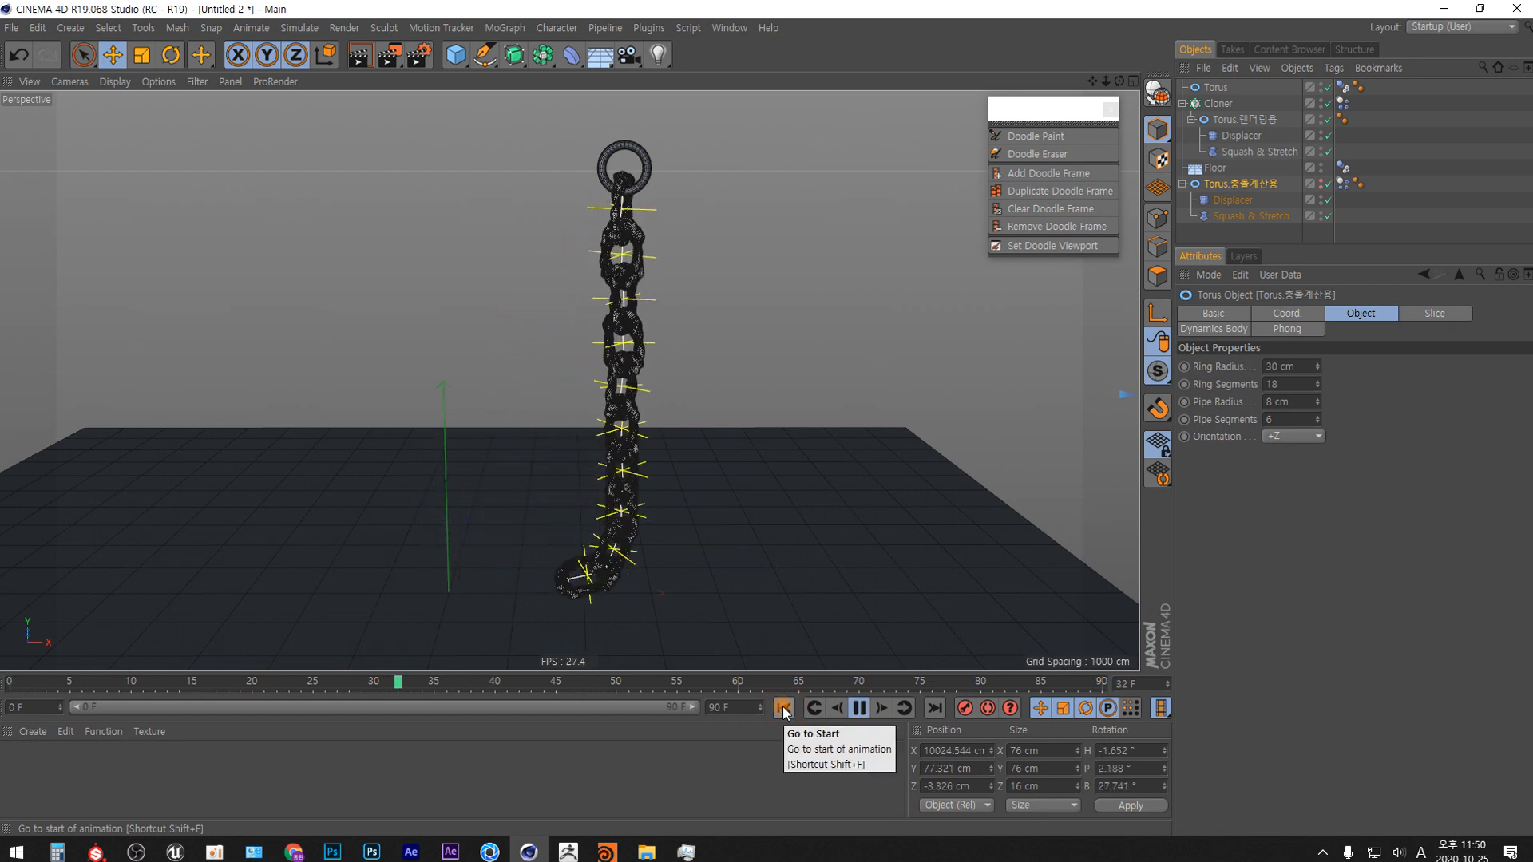
pyautogui.click(784, 708)
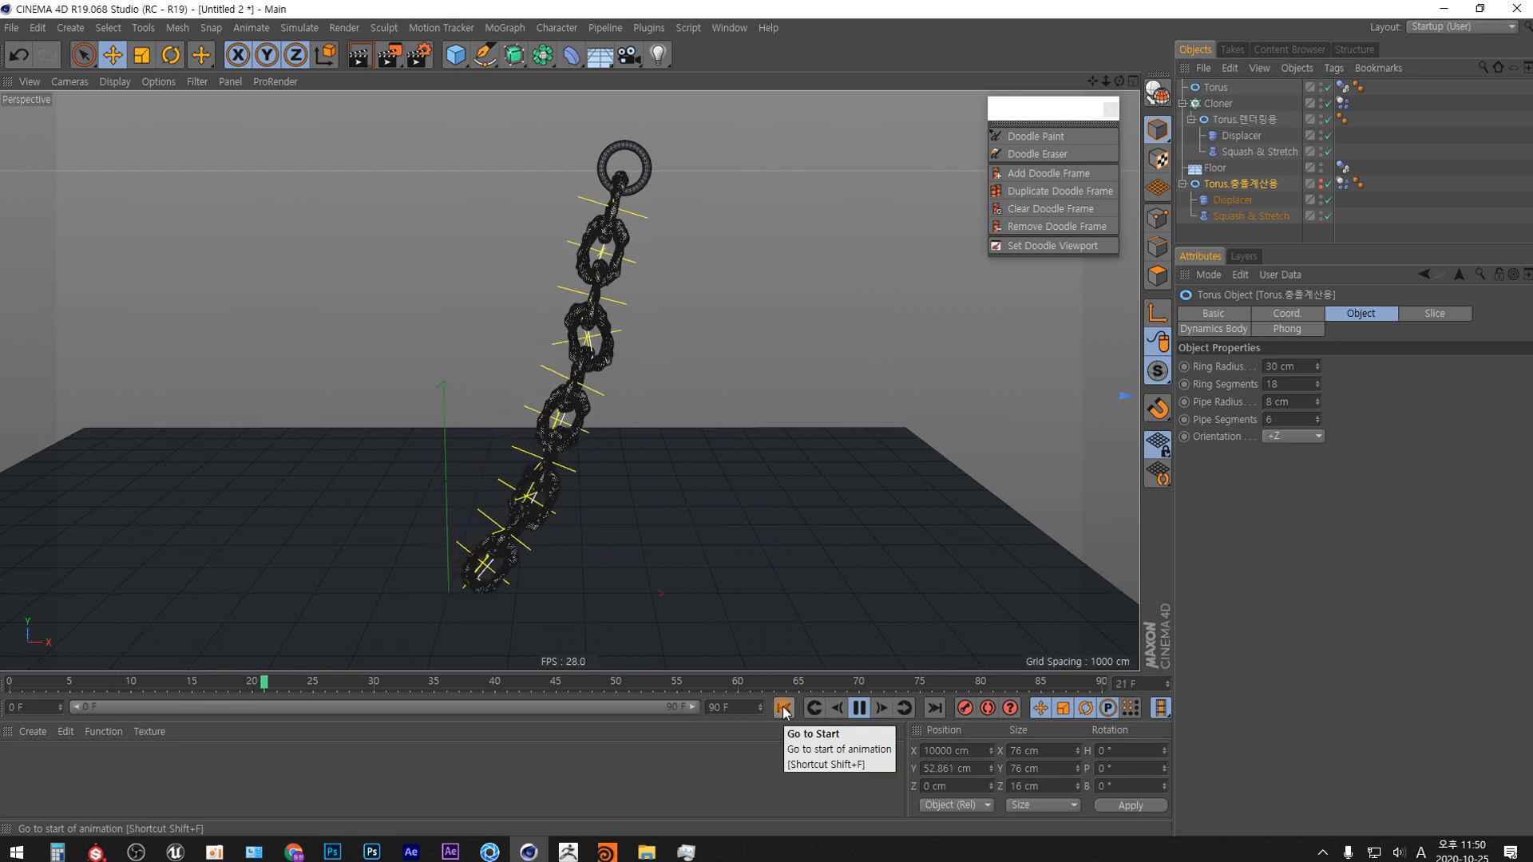
pyautogui.click(784, 708)
pyautogui.click(783, 709)
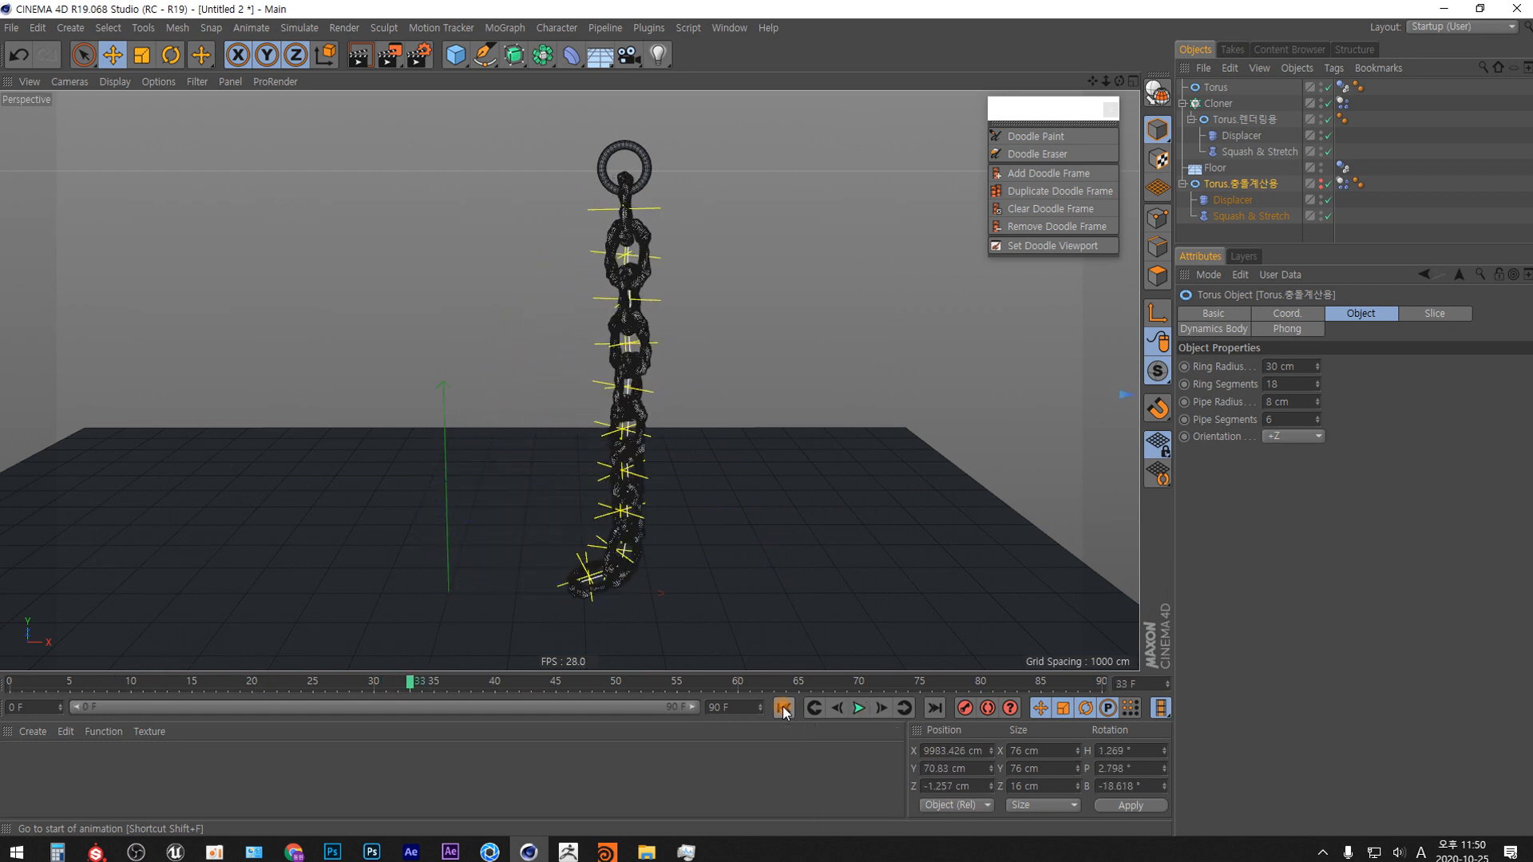
pyautogui.click(783, 713)
pyautogui.press('F8')
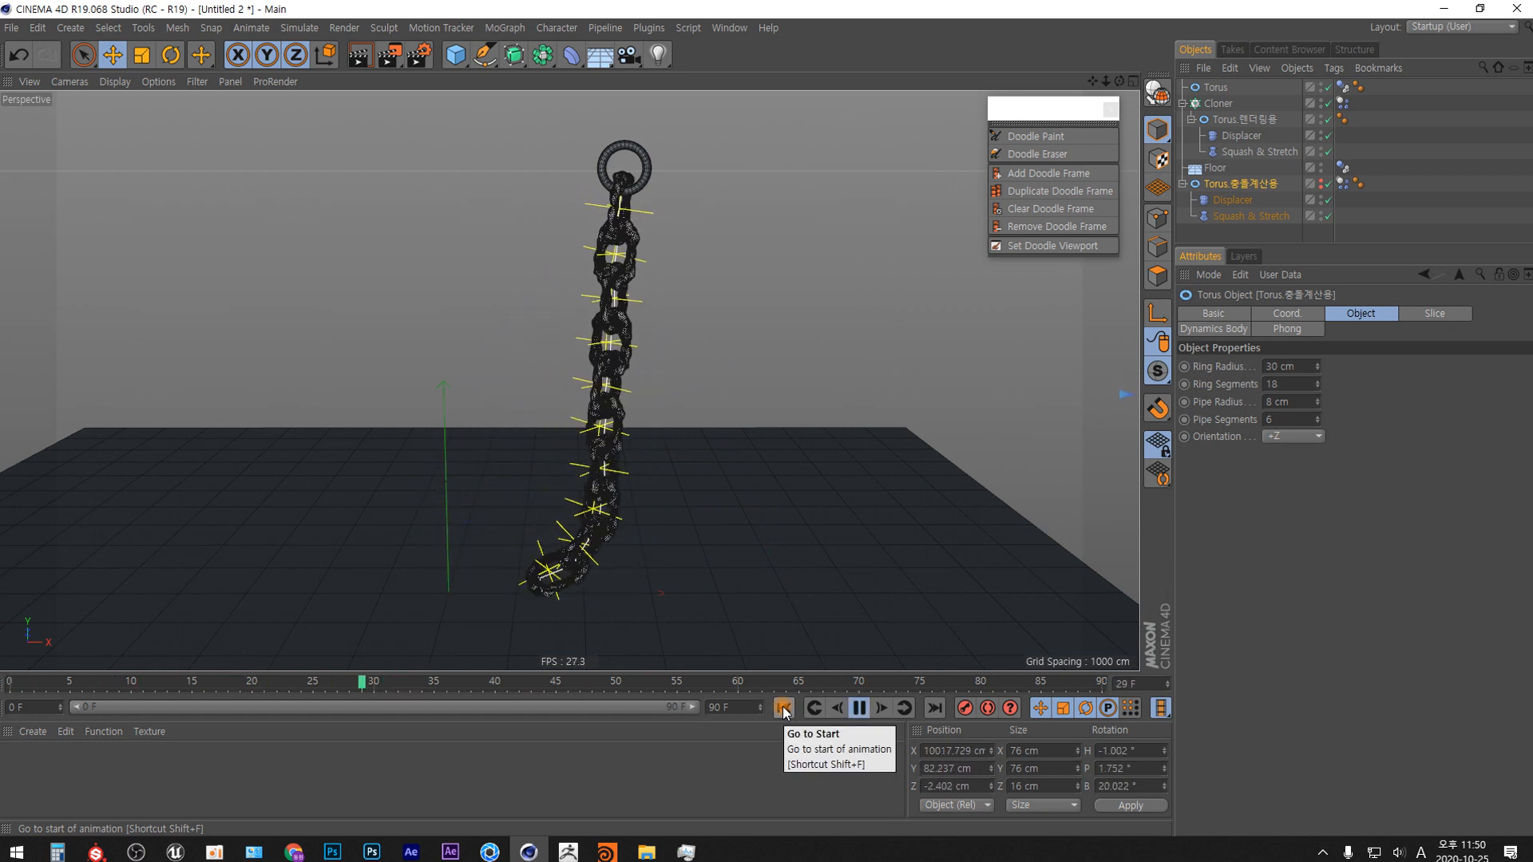
pyautogui.click(784, 708)
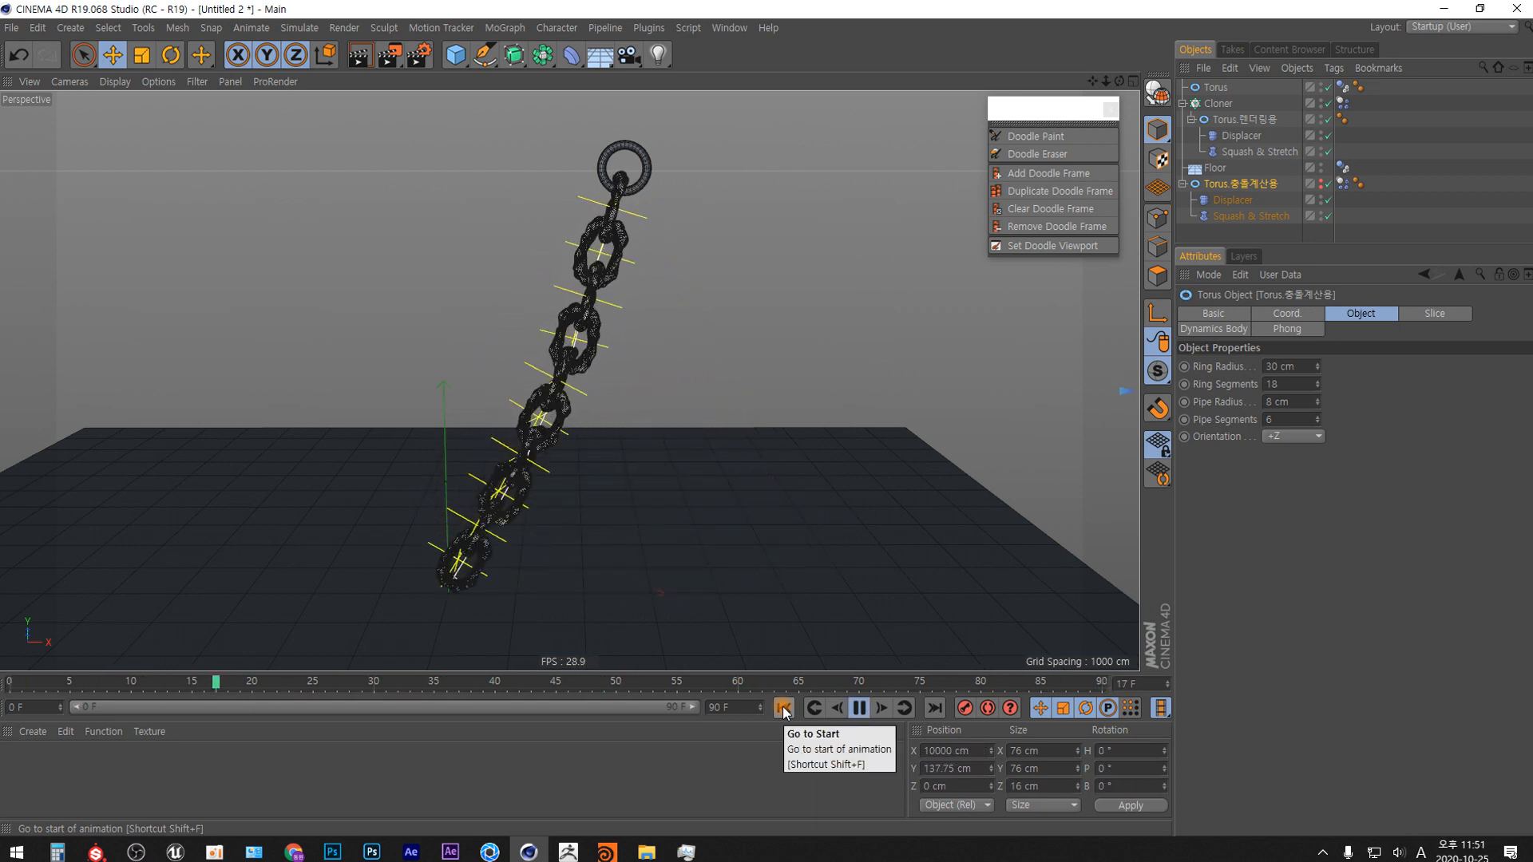
pyautogui.press('F8')
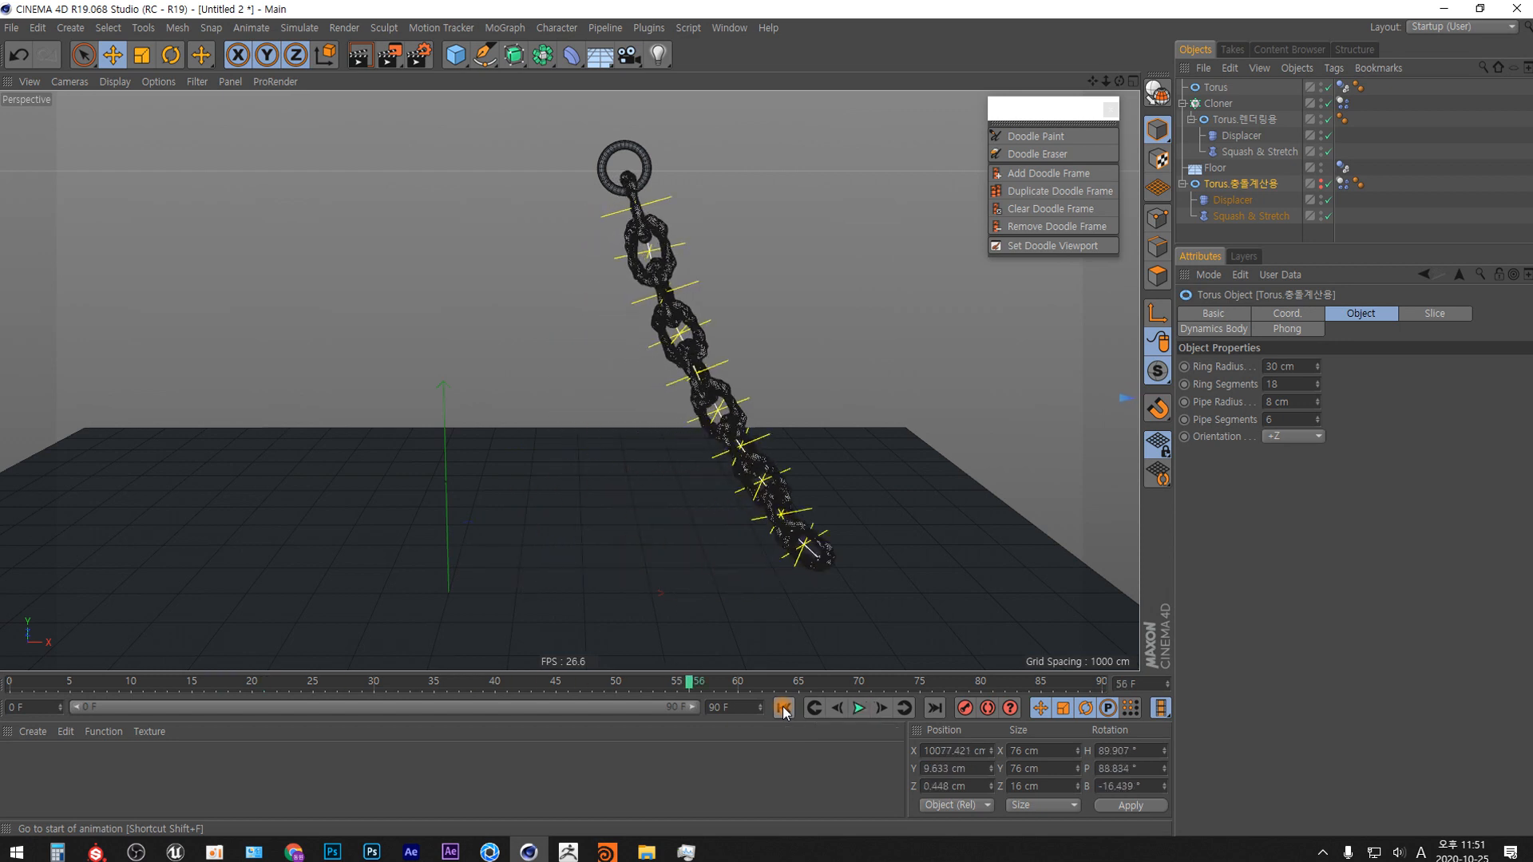
pyautogui.click(783, 708)
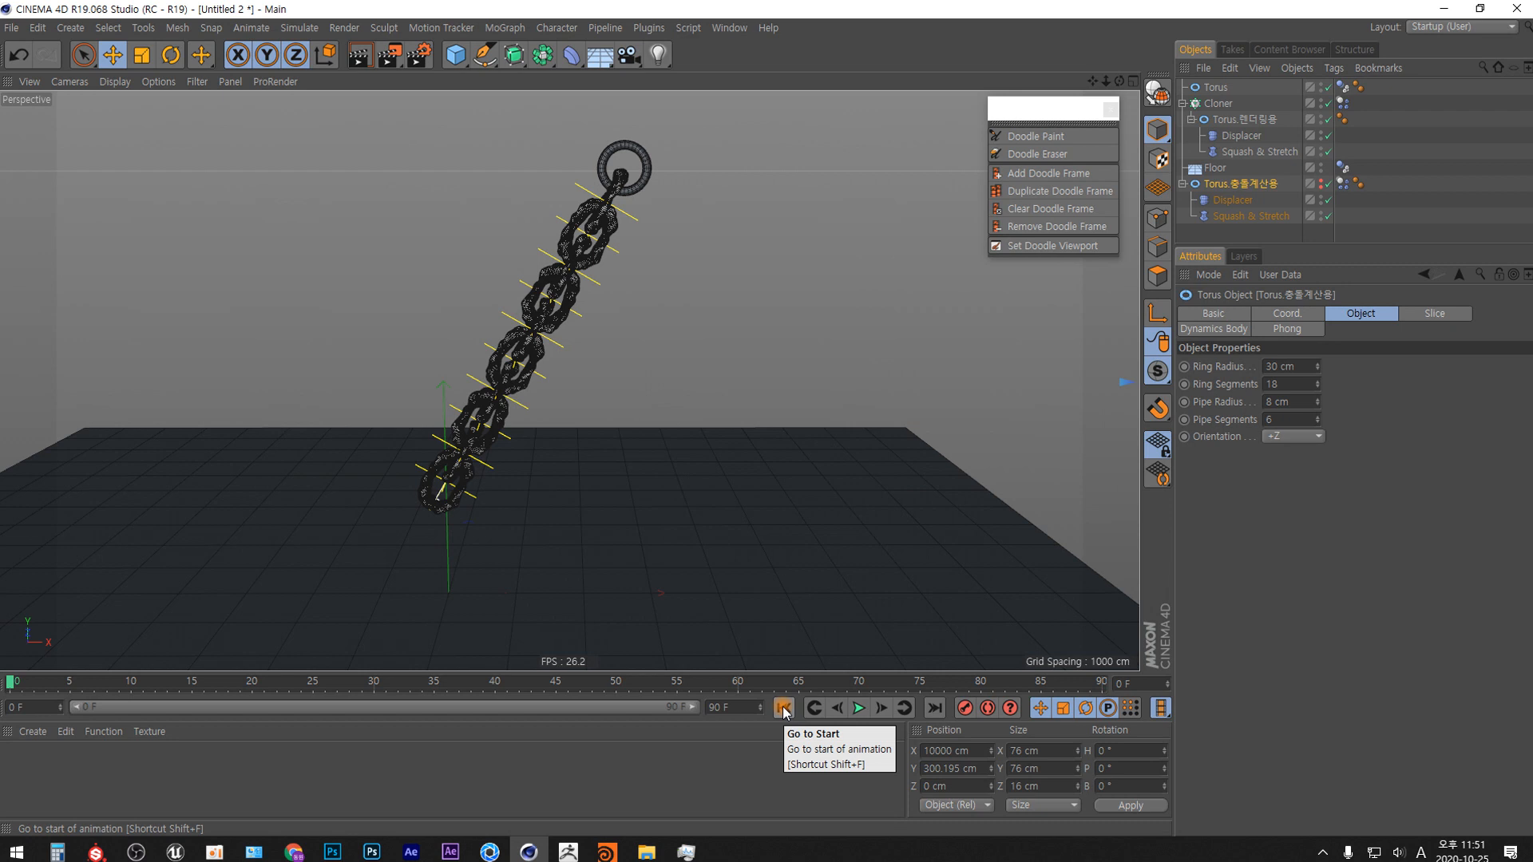
pyautogui.click(785, 710)
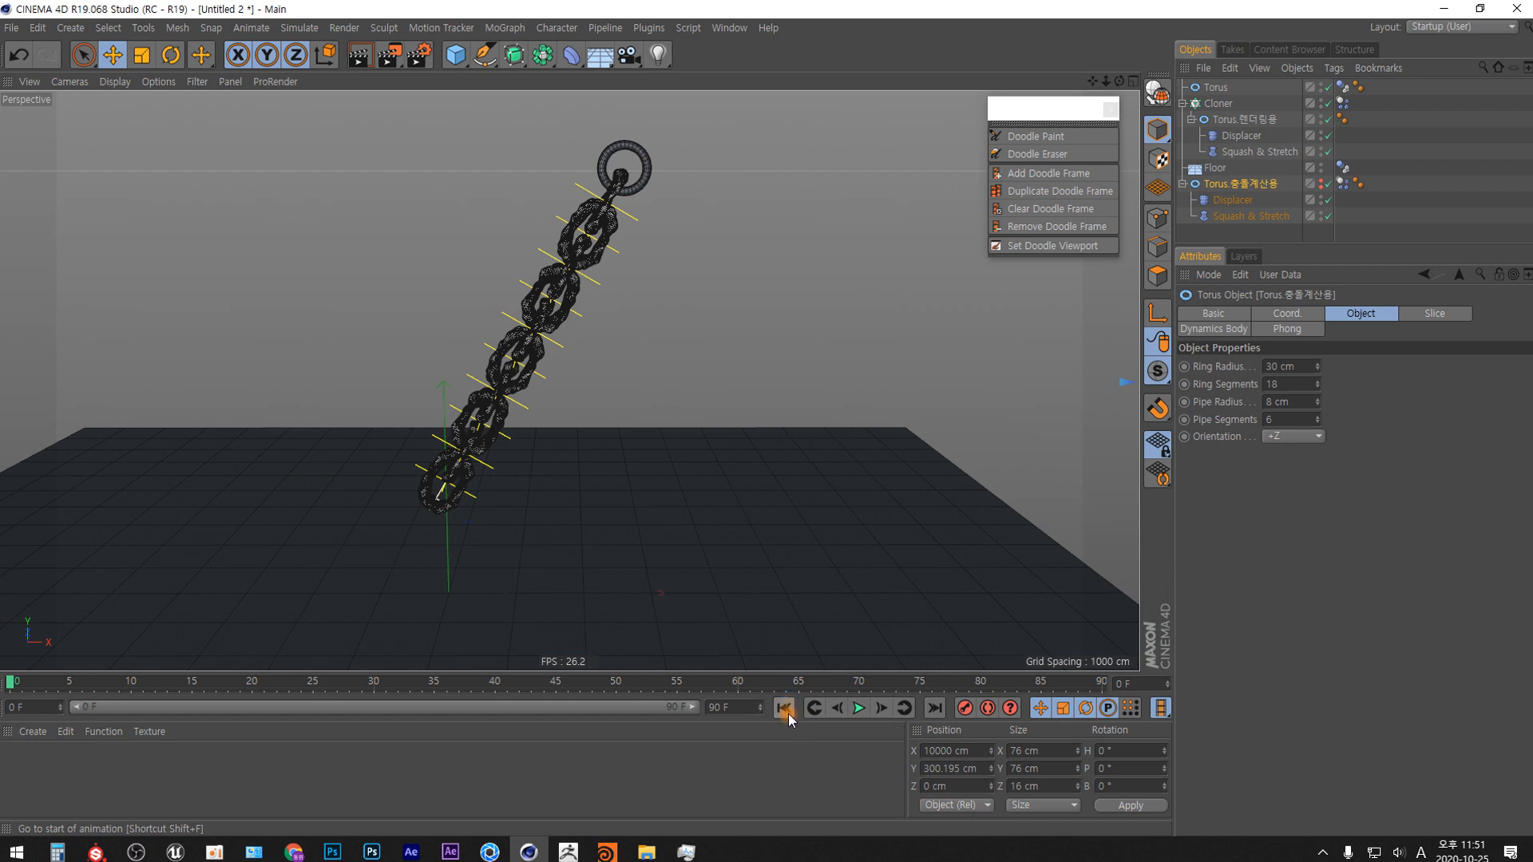
# Open the expert dynamics options in the project settings and set Steps per Frame to 4.
pyautogui.hotkey('ctrl', 'd')
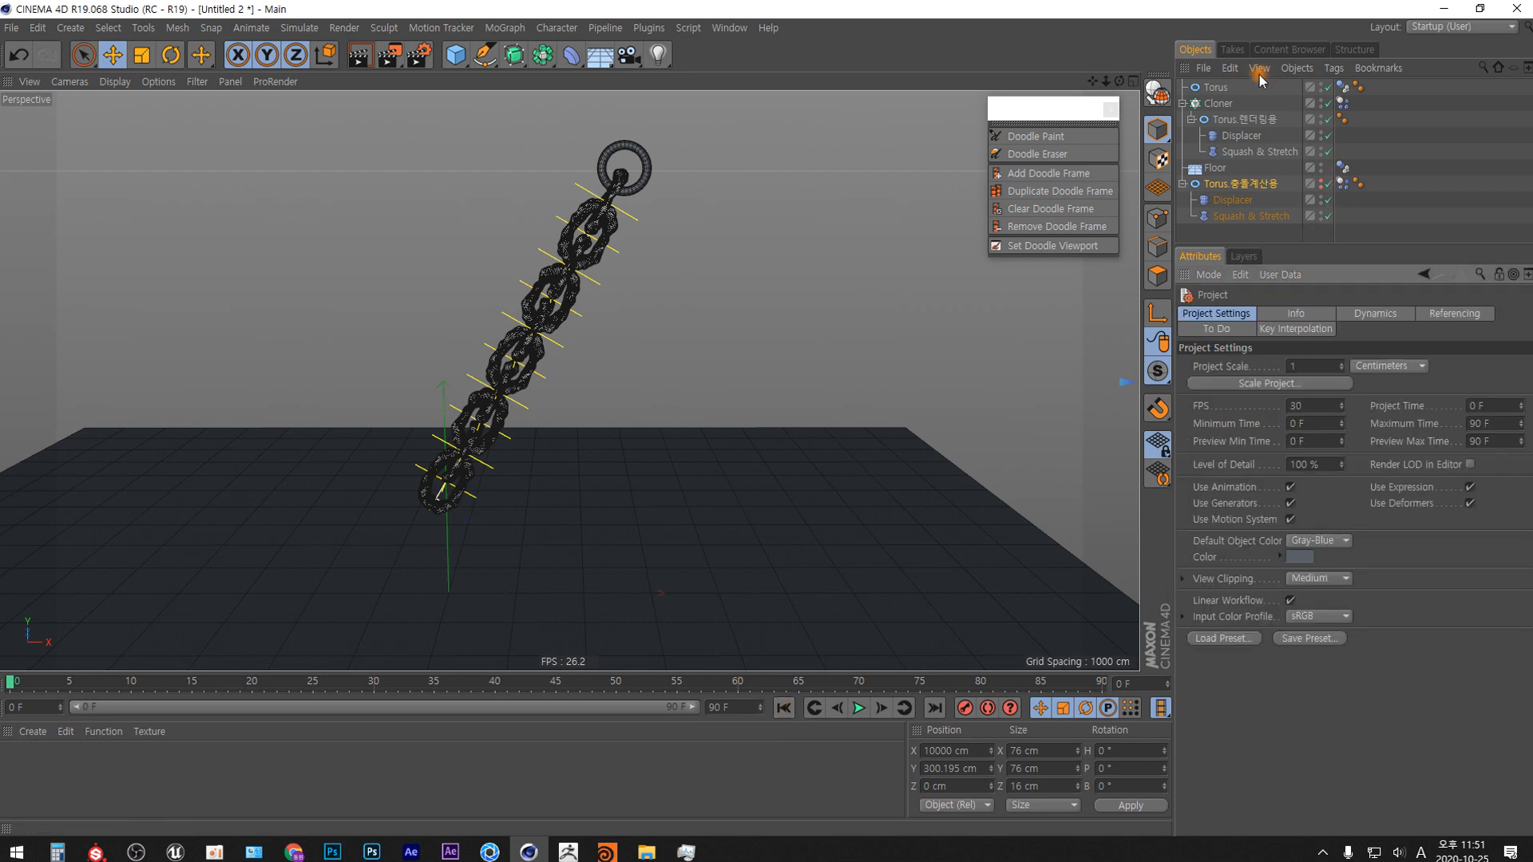
pyautogui.click(1392, 317)
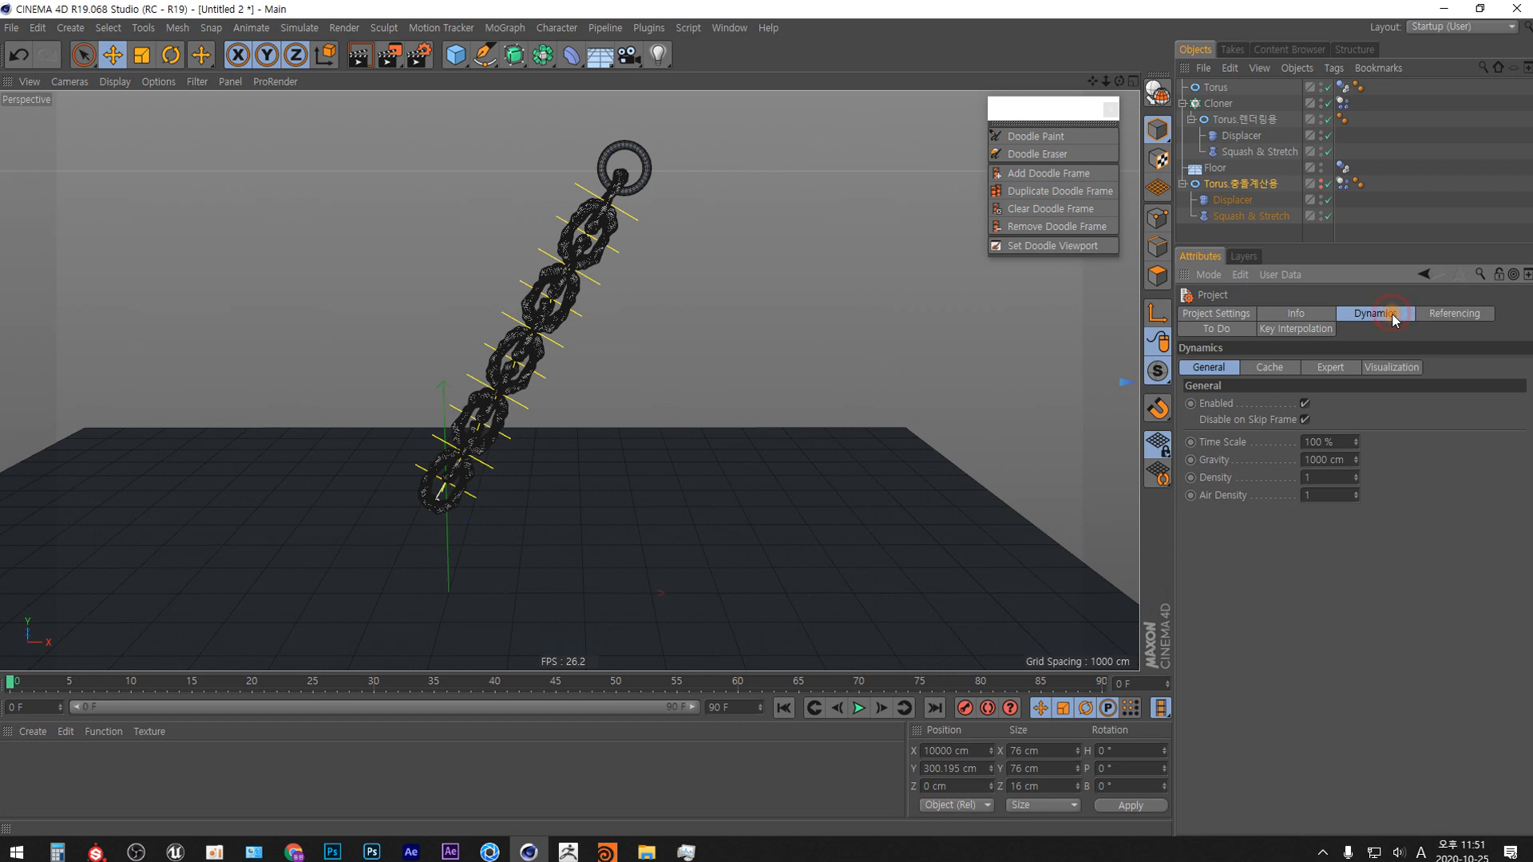
pyautogui.click(1333, 372)
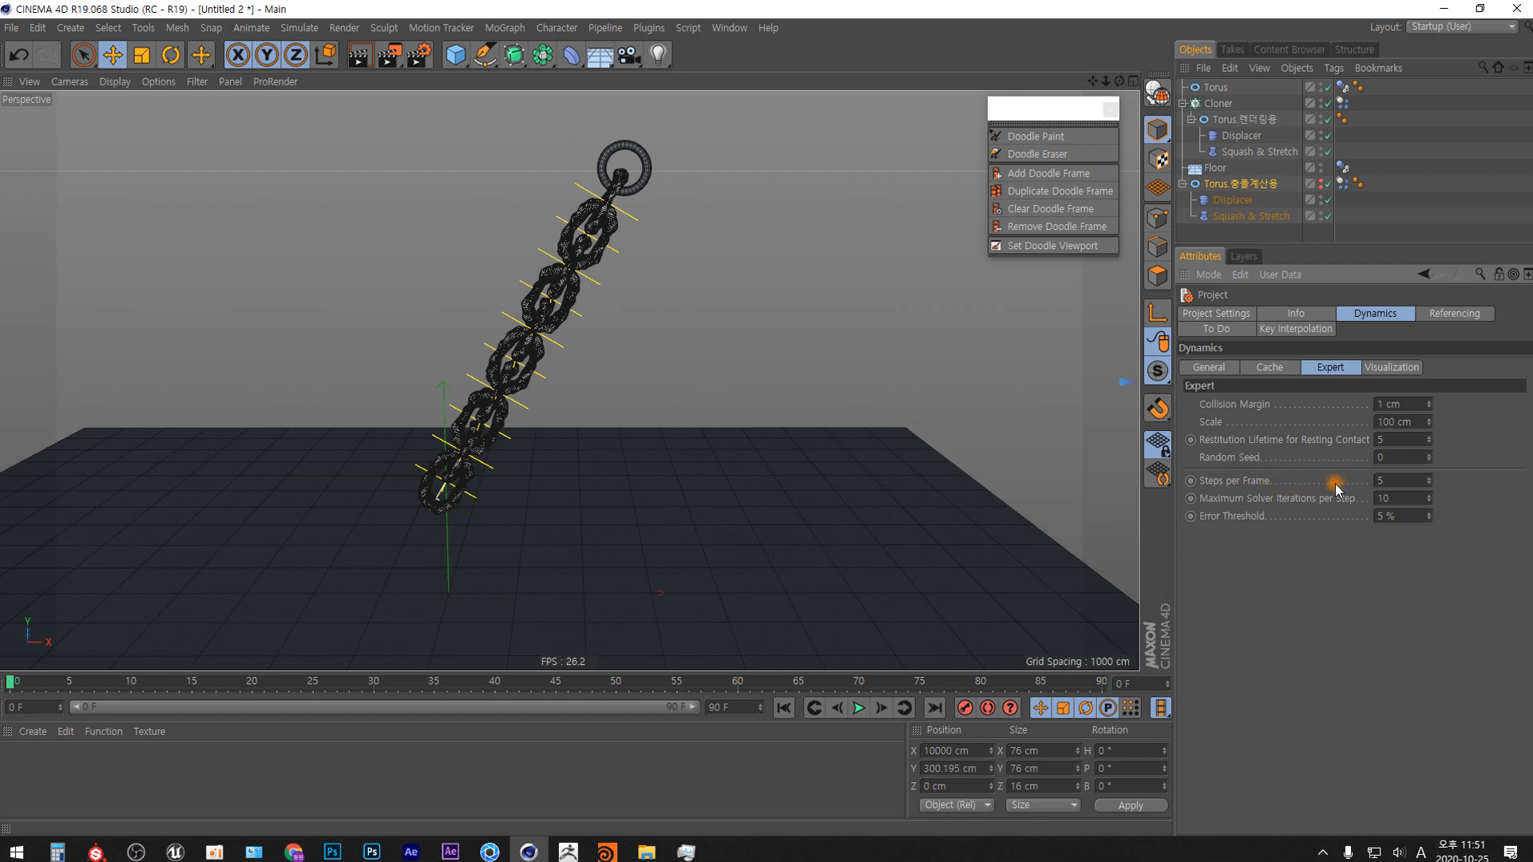
pyautogui.click(1393, 480)
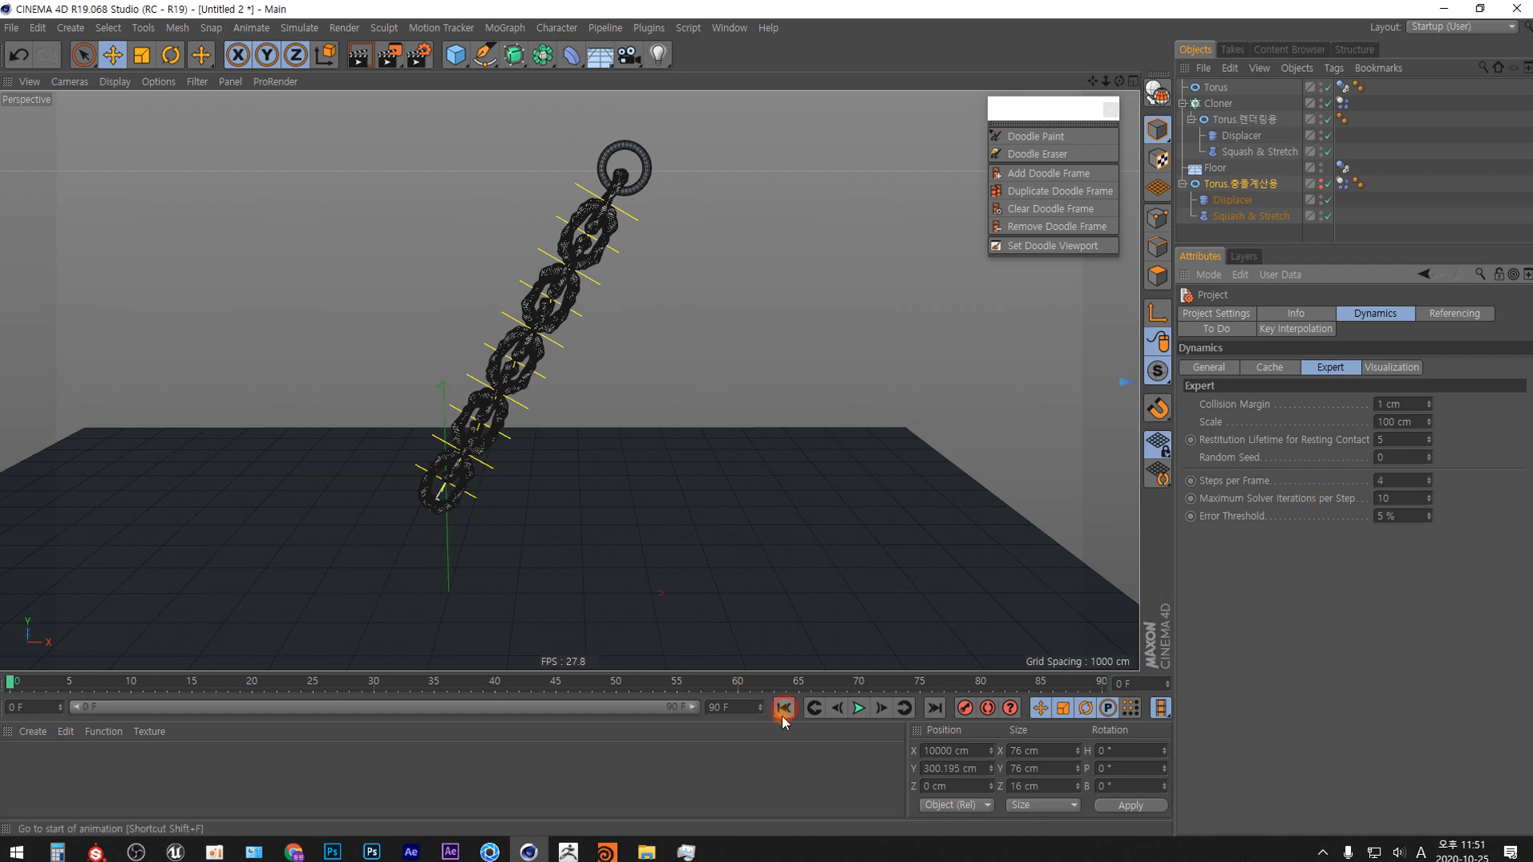
# Run the chain simulation twice from frame 0 and pause the second run around frame 47.
pyautogui.click(860, 708)
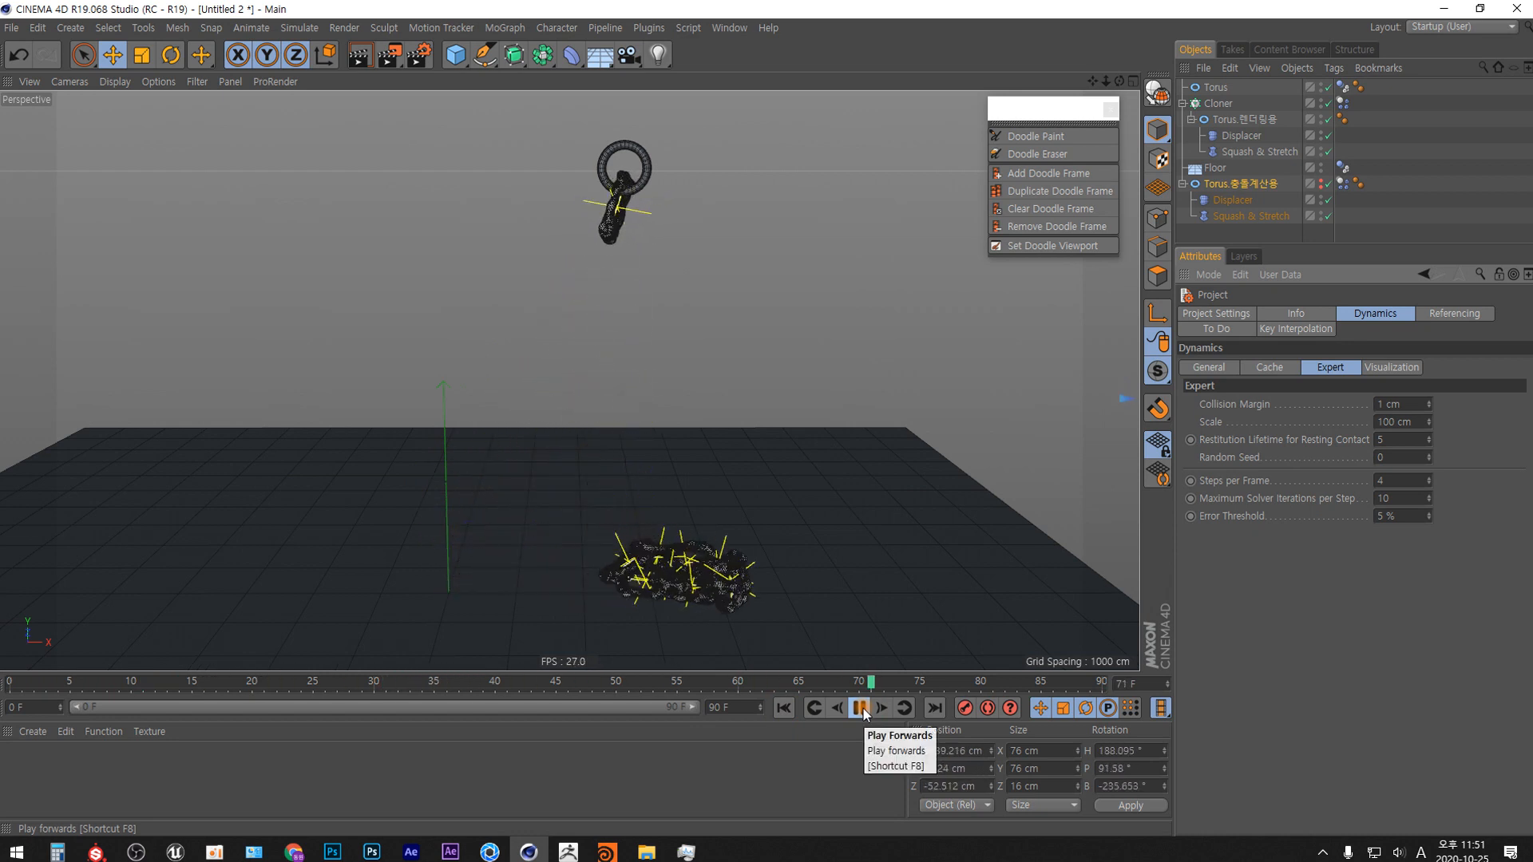
pyautogui.click(785, 708)
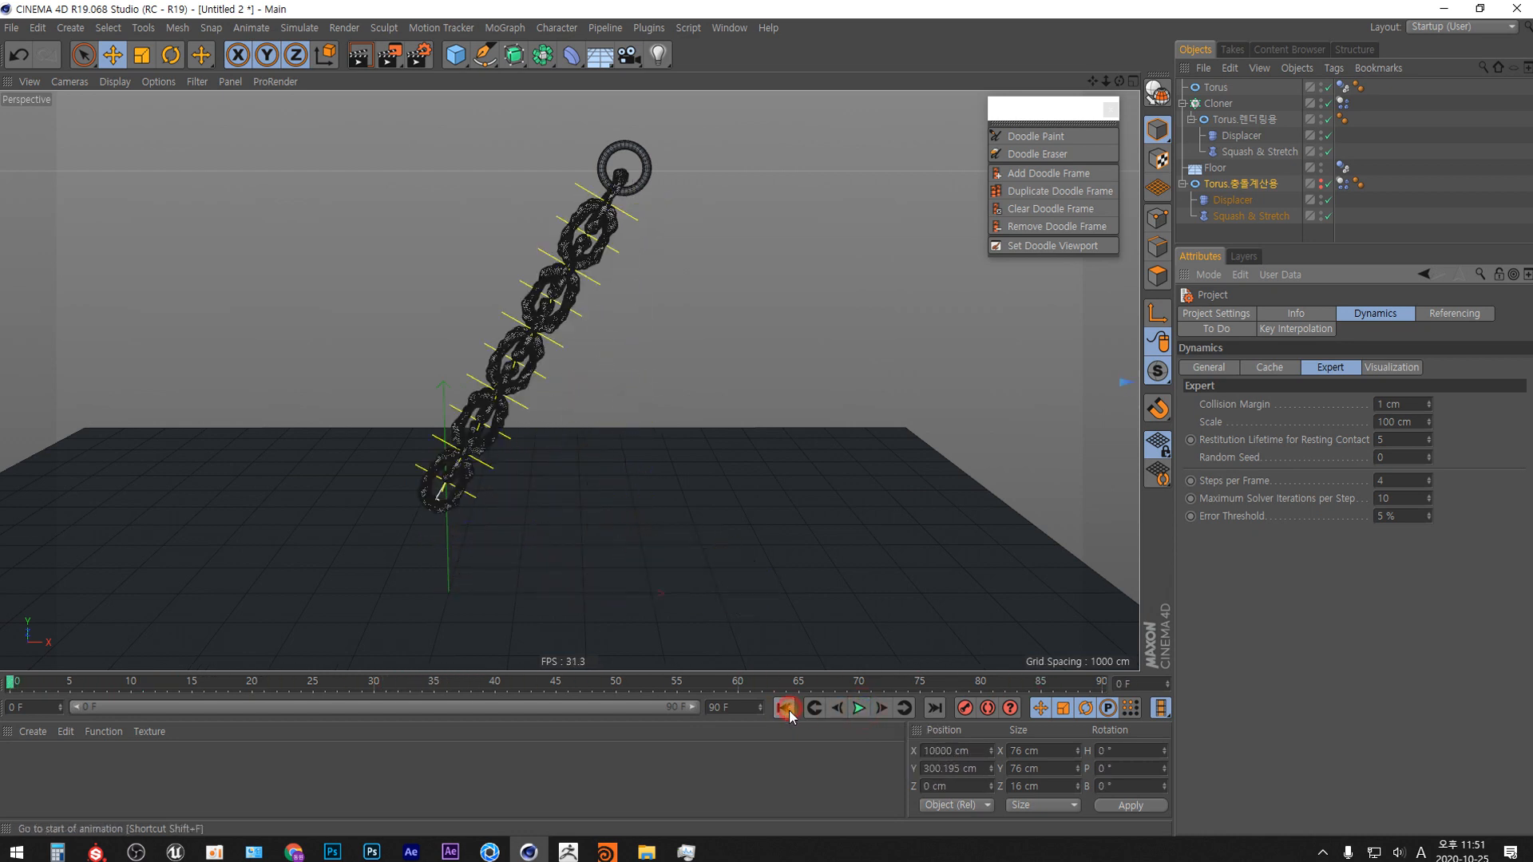
pyautogui.click(860, 708)
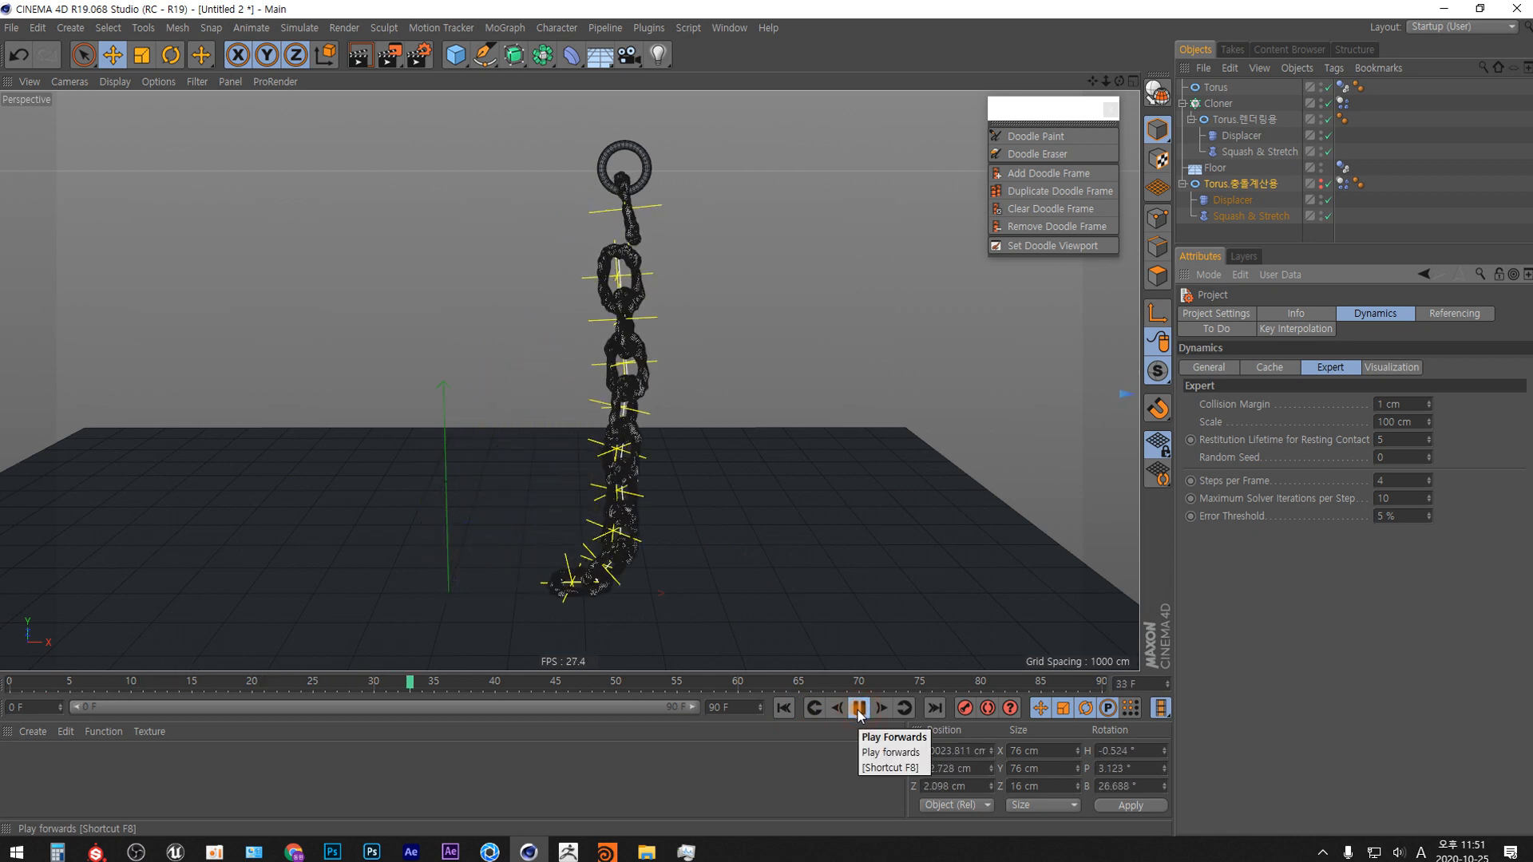
pyautogui.click(858, 709)
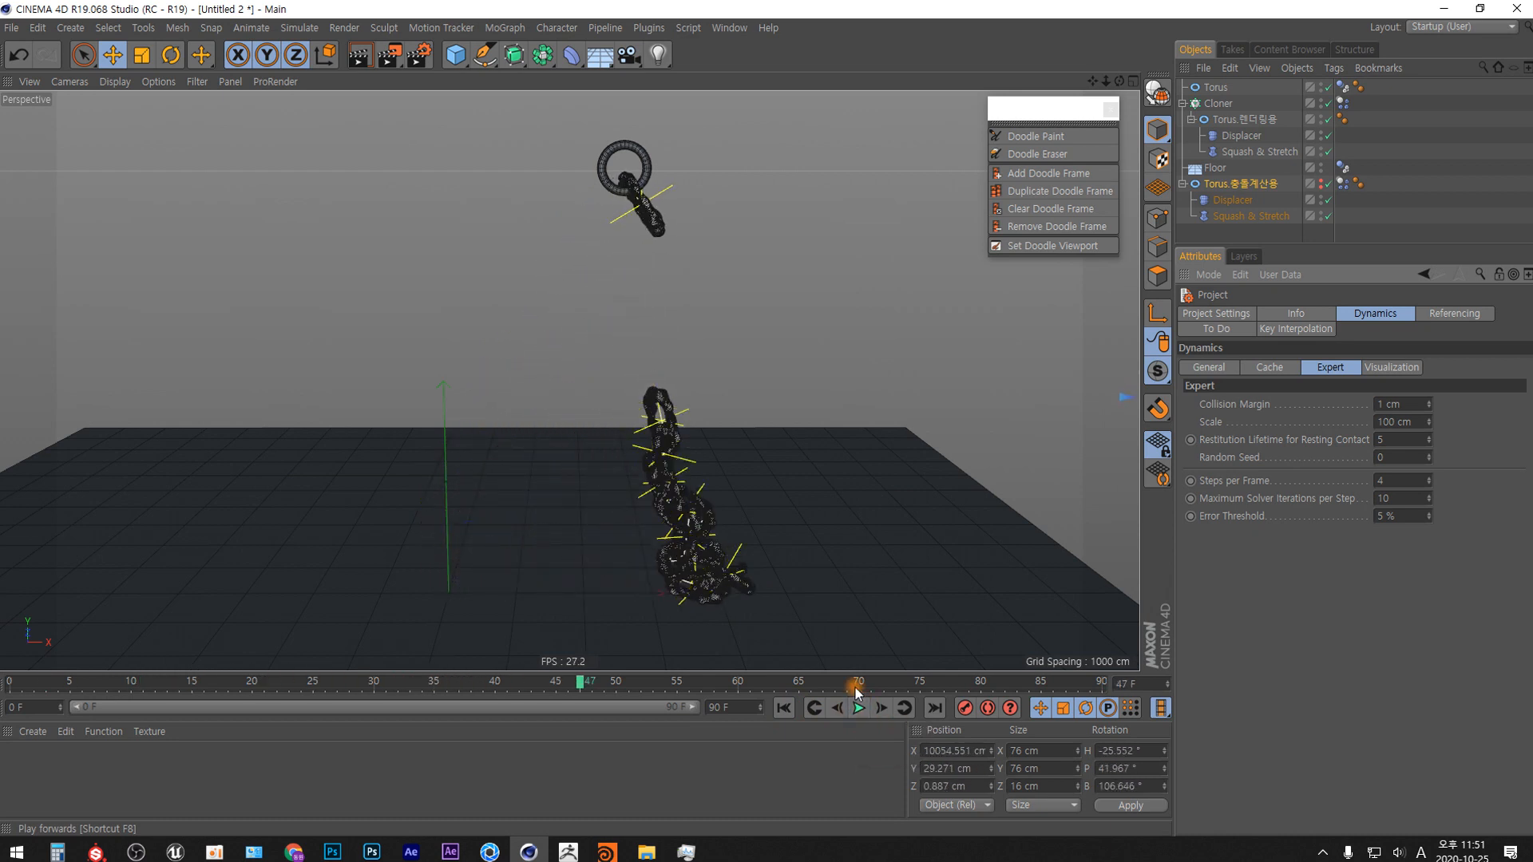
# Sketch interlocking chain links, their overlapping cross-sections and motion arrows beside the chain with Doodle Paint.
pyautogui.click(1036, 135)
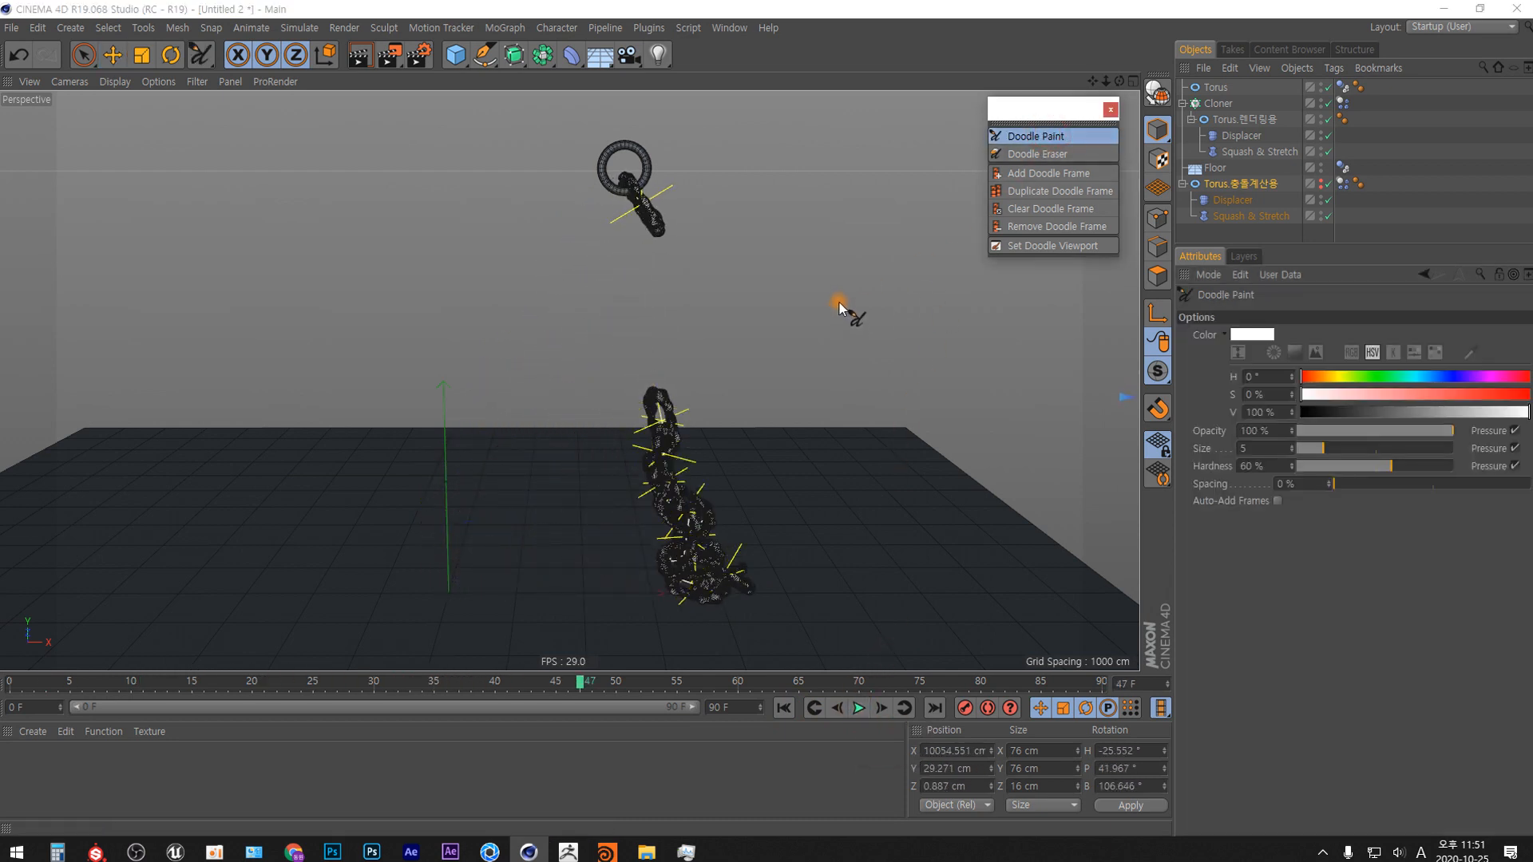
pyautogui.moveTo(854, 253)
pyautogui.mouseDown()
pyautogui.moveTo(828, 289)
pyautogui.moveTo(838, 254)
pyautogui.moveTo(832, 336)
pyautogui.moveTo(865, 280)
pyautogui.moveTo(846, 424)
pyautogui.moveTo(835, 325)
pyautogui.moveTo(800, 383)
pyautogui.moveTo(832, 428)
pyautogui.moveTo(835, 337)
pyautogui.mouseUp()
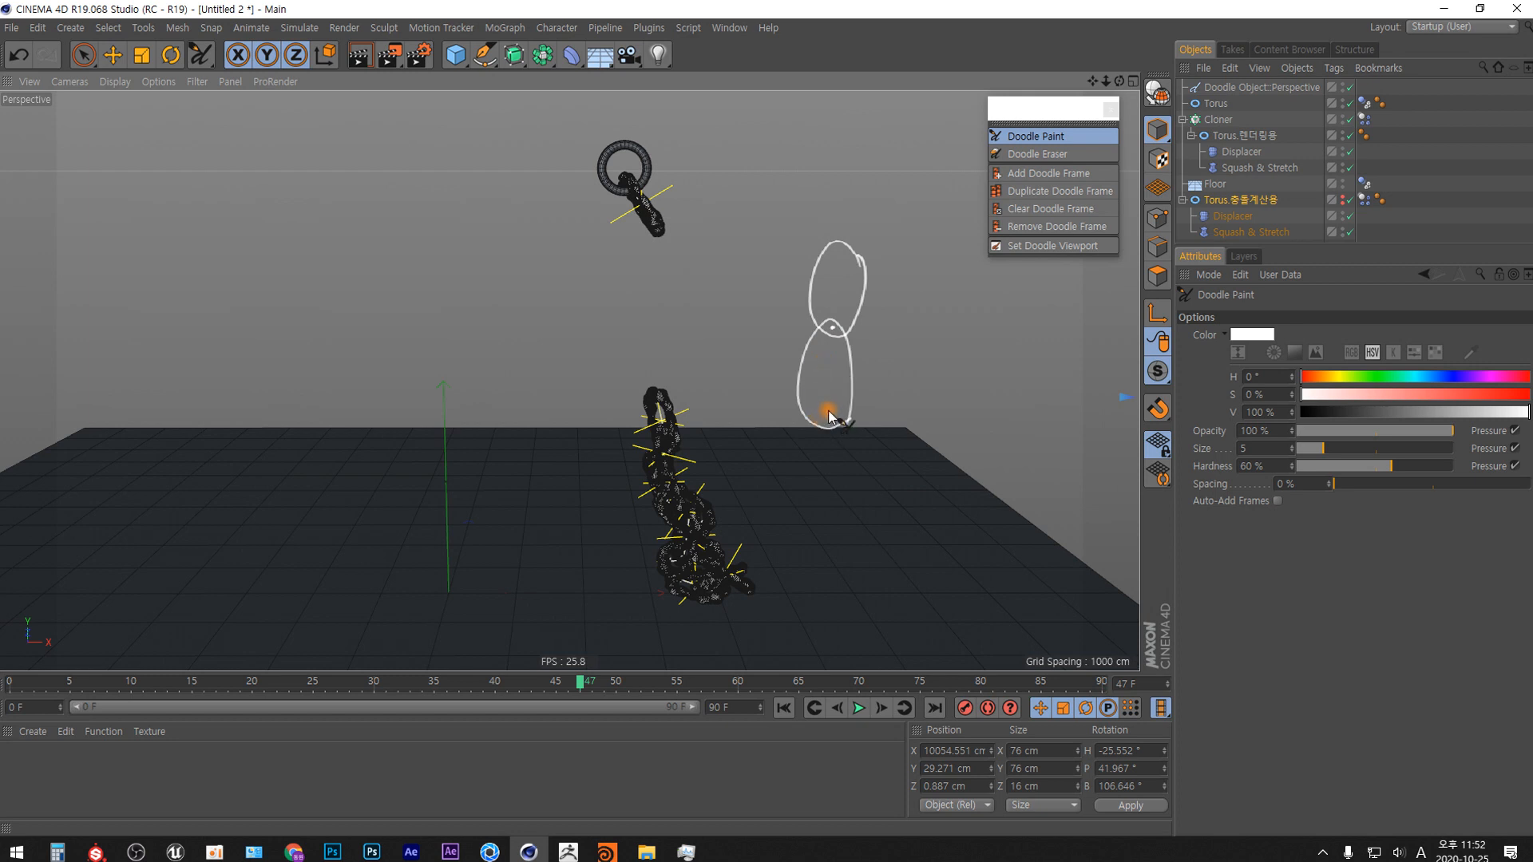
pyautogui.moveTo(829, 416)
pyautogui.mouseDown()
pyautogui.moveTo(822, 452)
pyautogui.moveTo(833, 437)
pyautogui.mouseUp()
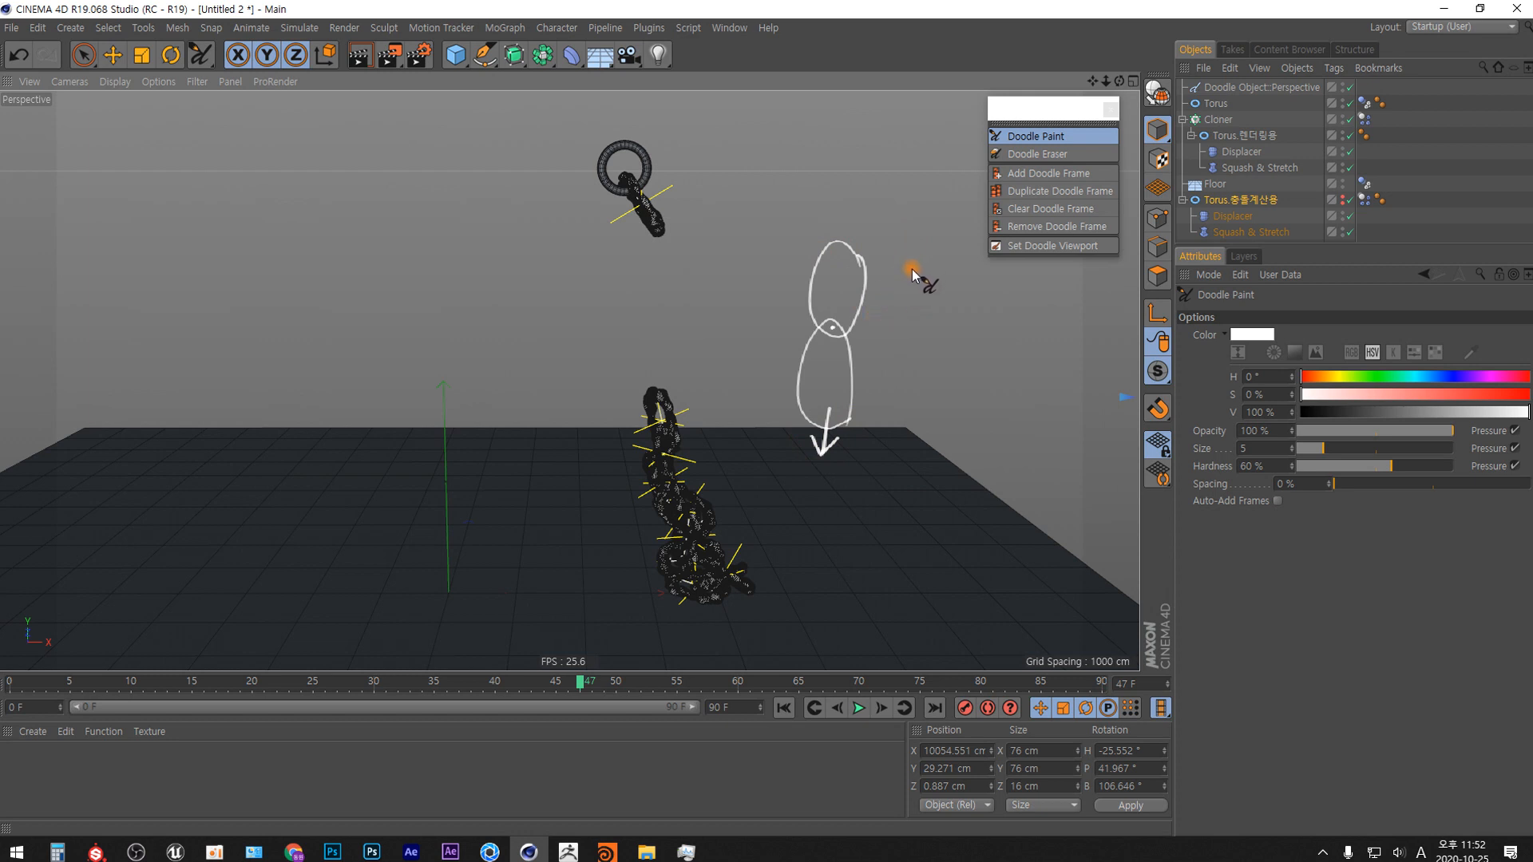
pyautogui.moveTo(888, 305)
pyautogui.mouseDown()
pyautogui.moveTo(941, 314)
pyautogui.moveTo(917, 331)
pyautogui.moveTo(930, 362)
pyautogui.moveTo(873, 352)
pyautogui.mouseUp()
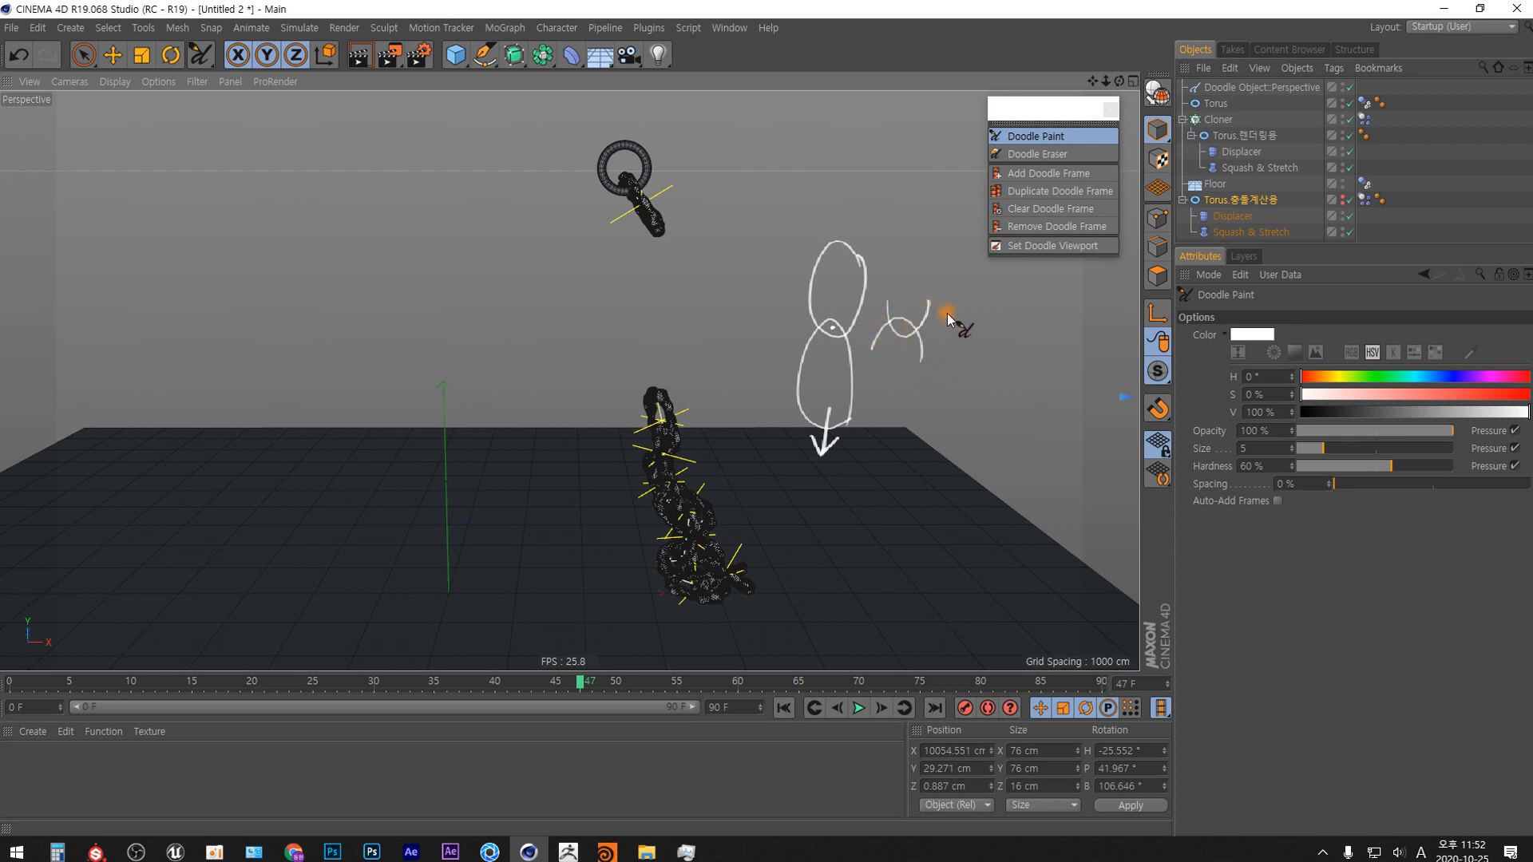
pyautogui.moveTo(947, 302)
pyautogui.mouseDown()
pyautogui.moveTo(963, 334)
pyautogui.moveTo(985, 310)
pyautogui.moveTo(976, 369)
pyautogui.moveTo(966, 334)
pyautogui.moveTo(936, 361)
pyautogui.mouseUp()
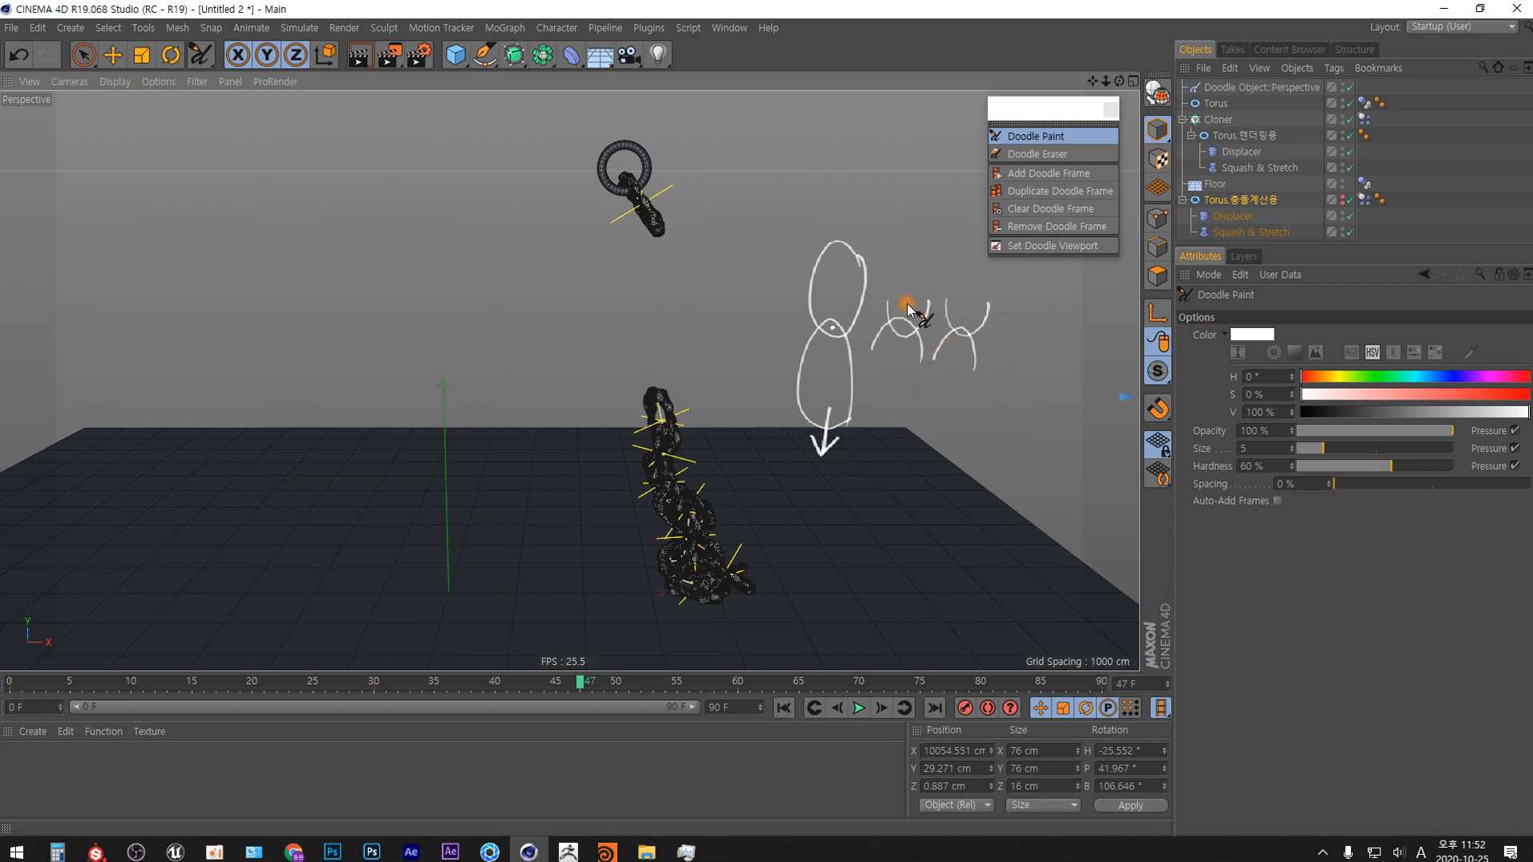
pyautogui.moveTo(941, 367)
pyautogui.mouseDown()
pyautogui.moveTo(904, 313)
pyautogui.moveTo(868, 341)
pyautogui.mouseUp()
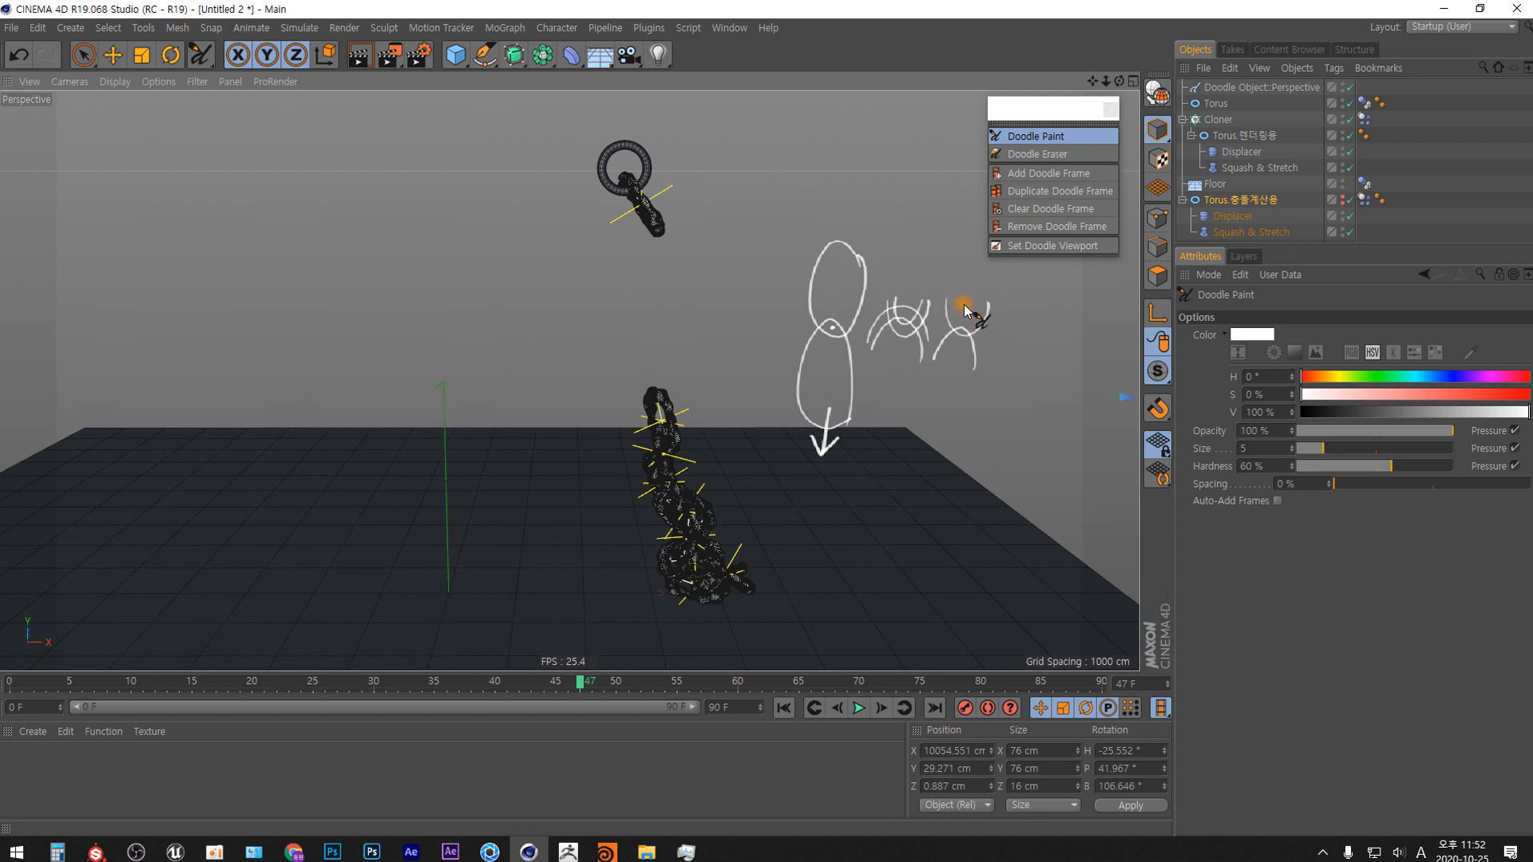
pyautogui.moveTo(957, 306)
pyautogui.mouseDown()
pyautogui.moveTo(956, 370)
pyautogui.moveTo(910, 397)
pyautogui.moveTo(914, 411)
pyautogui.moveTo(962, 399)
pyautogui.moveTo(954, 383)
pyautogui.mouseUp()
pyautogui.moveTo(907, 455); pyautogui.dragTo(917, 467)
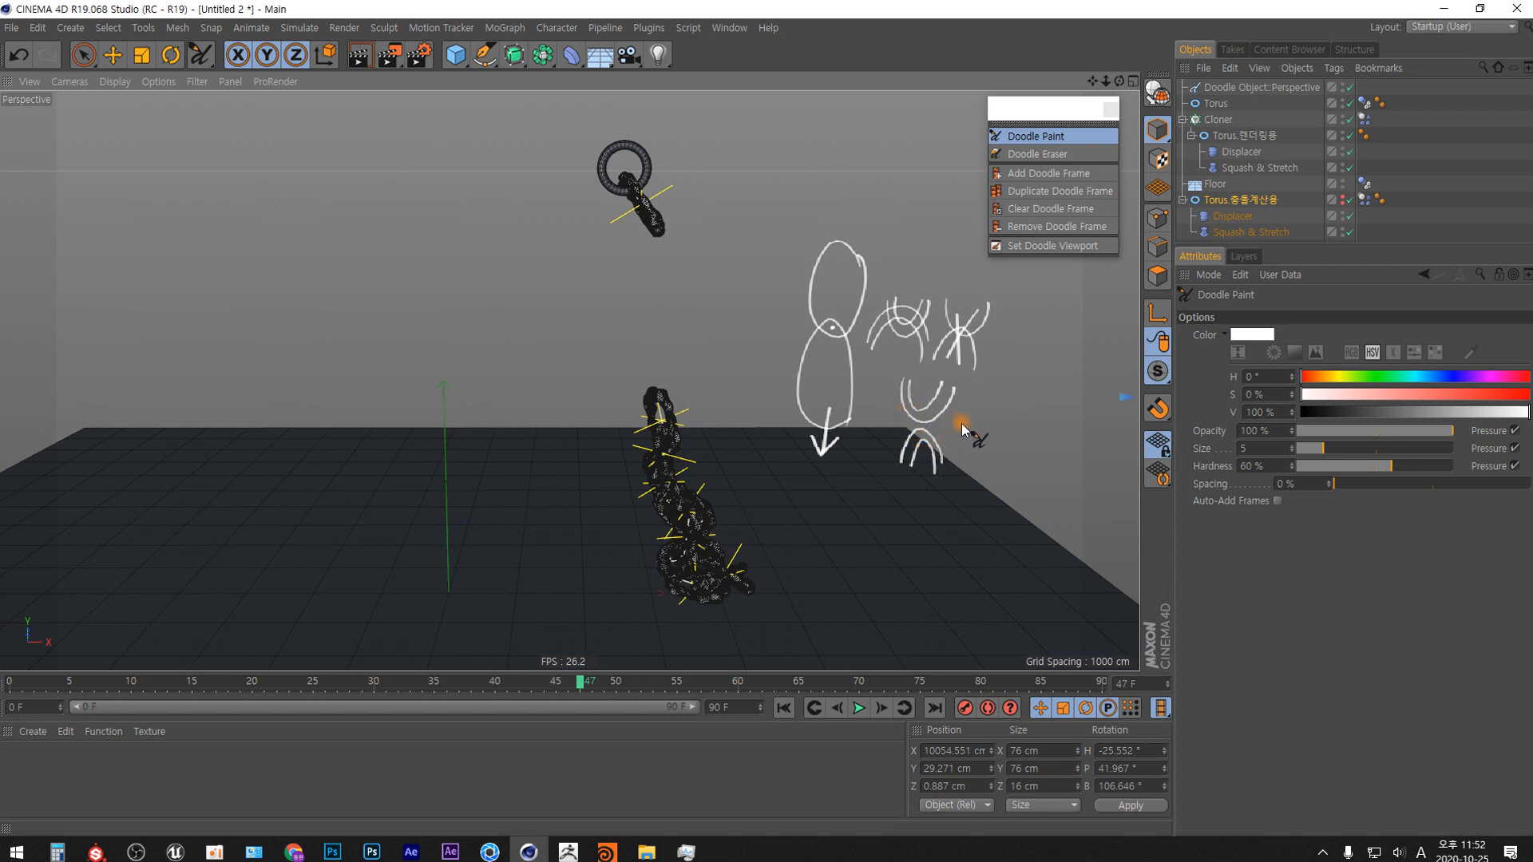
pyautogui.moveTo(960, 419)
pyautogui.mouseDown()
pyautogui.moveTo(960, 452)
pyautogui.moveTo(968, 440)
pyautogui.mouseUp()
pyautogui.moveTo(917, 329)
pyautogui.mouseDown()
pyautogui.moveTo(886, 352)
pyautogui.moveTo(886, 325)
pyautogui.moveTo(879, 359)
pyautogui.moveTo(897, 480)
pyautogui.moveTo(883, 439)
pyautogui.moveTo(916, 479)
pyautogui.mouseUp()
pyautogui.moveTo(862, 364); pyautogui.dragTo(889, 376)
pyautogui.moveTo(867, 382); pyautogui.dragTo(889, 381)
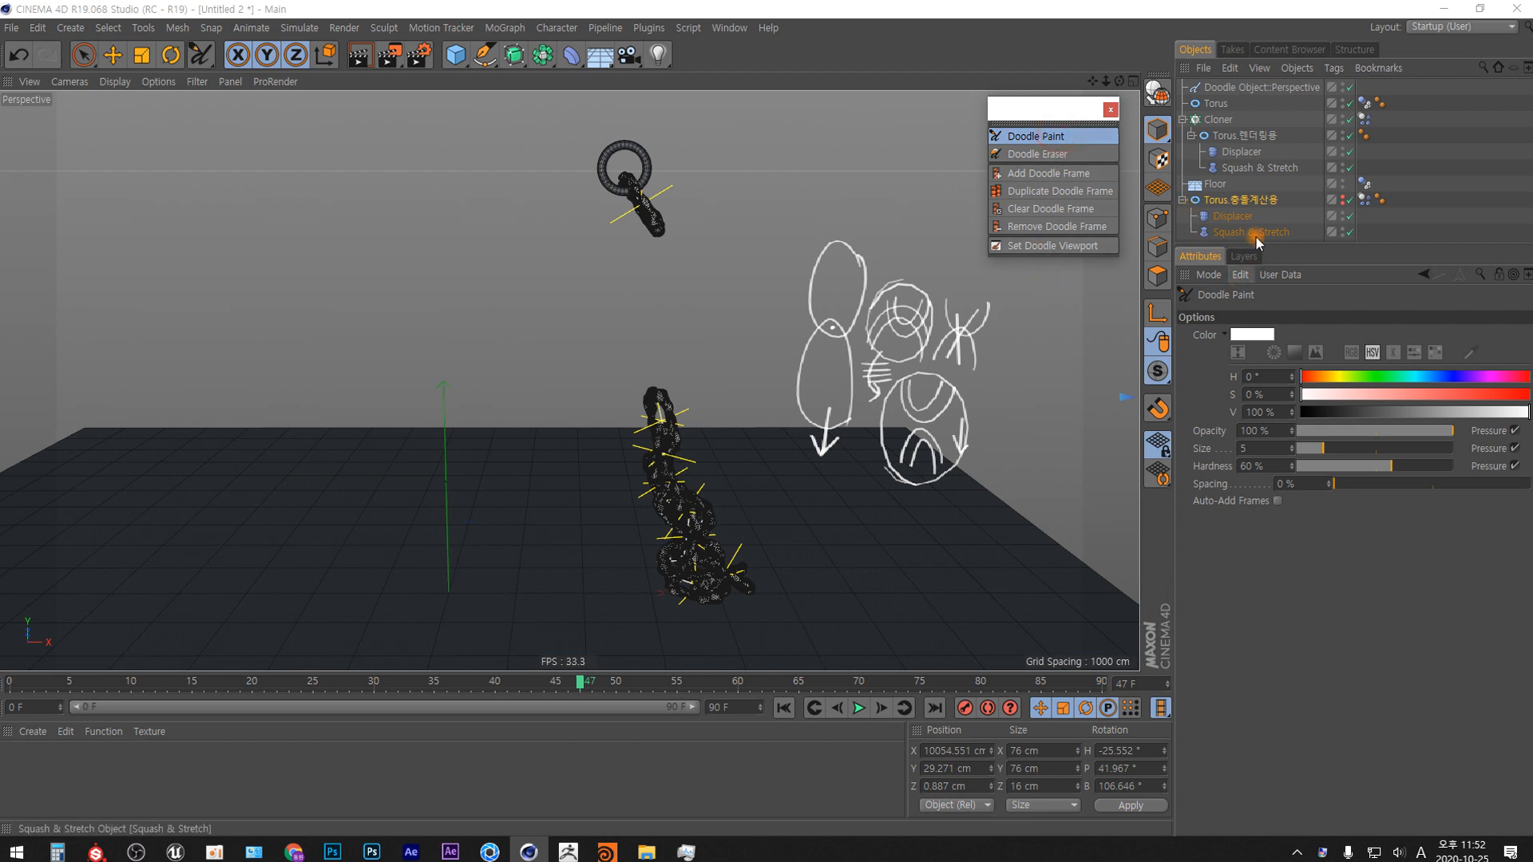
# Delete the doodle object holding the chain link sketches and return to the first frame.
pyautogui.click(1249, 89)
pyautogui.press('Delete')
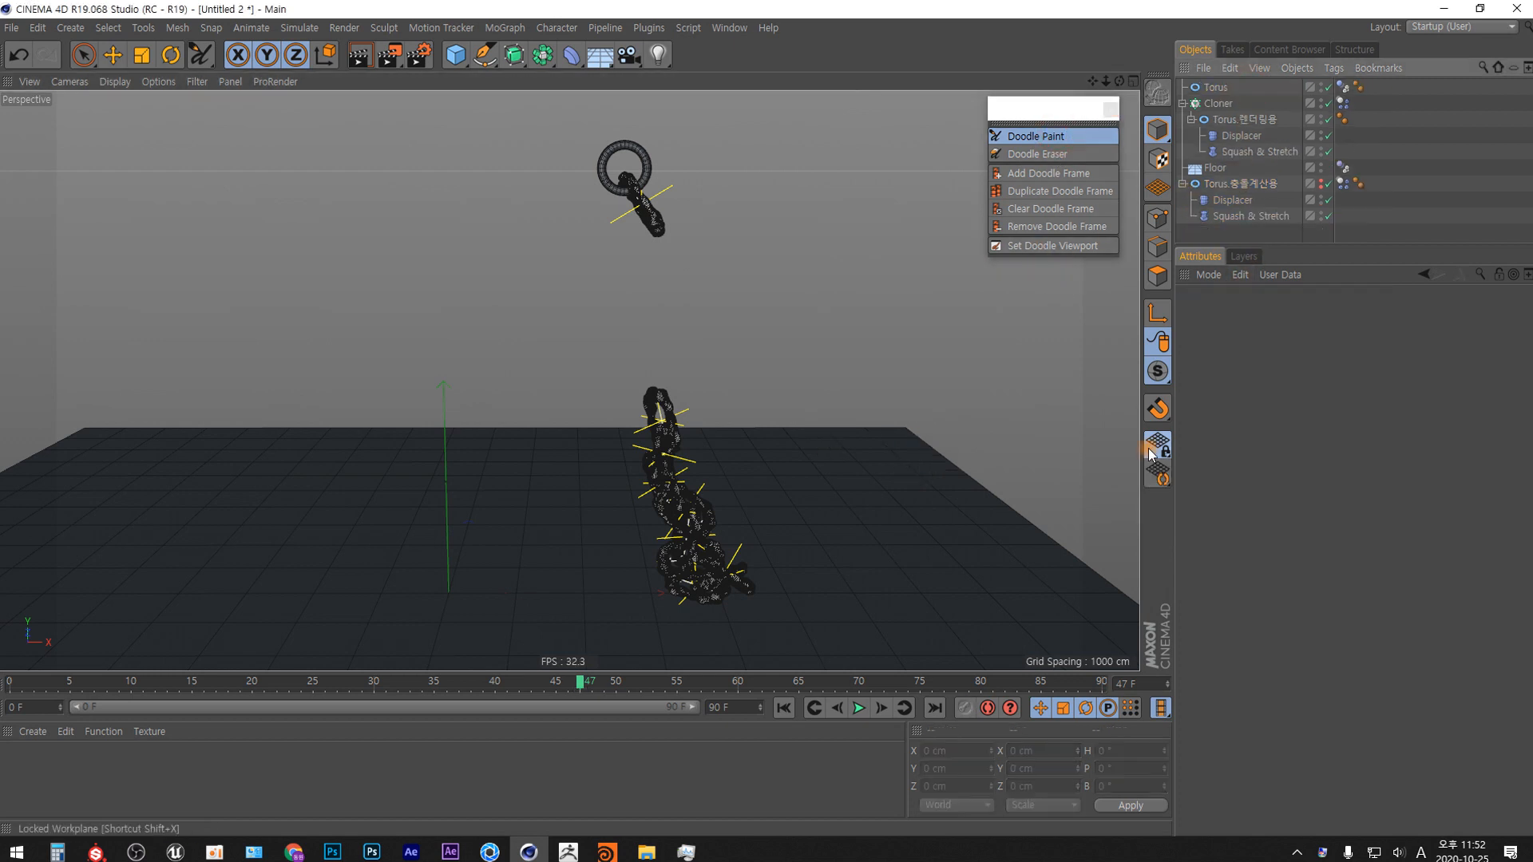
pyautogui.click(789, 709)
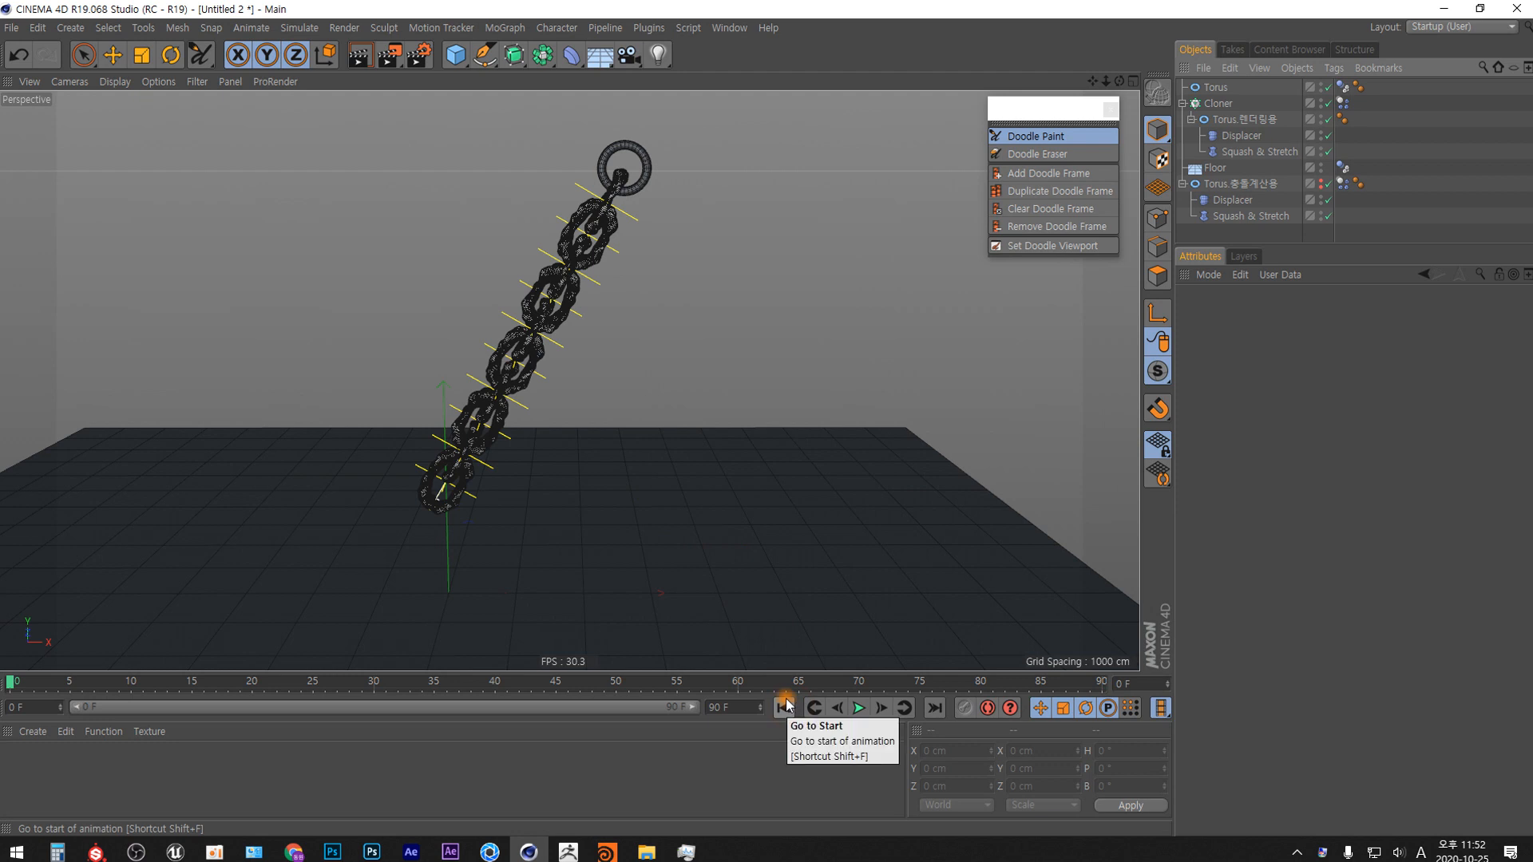
# Doodle the boxed sequence 5 > 15 > 30 > 60 with a crossed-out 120 beside the chain, and delete that doodle.
pyautogui.hotkey('ctrl', 'd')
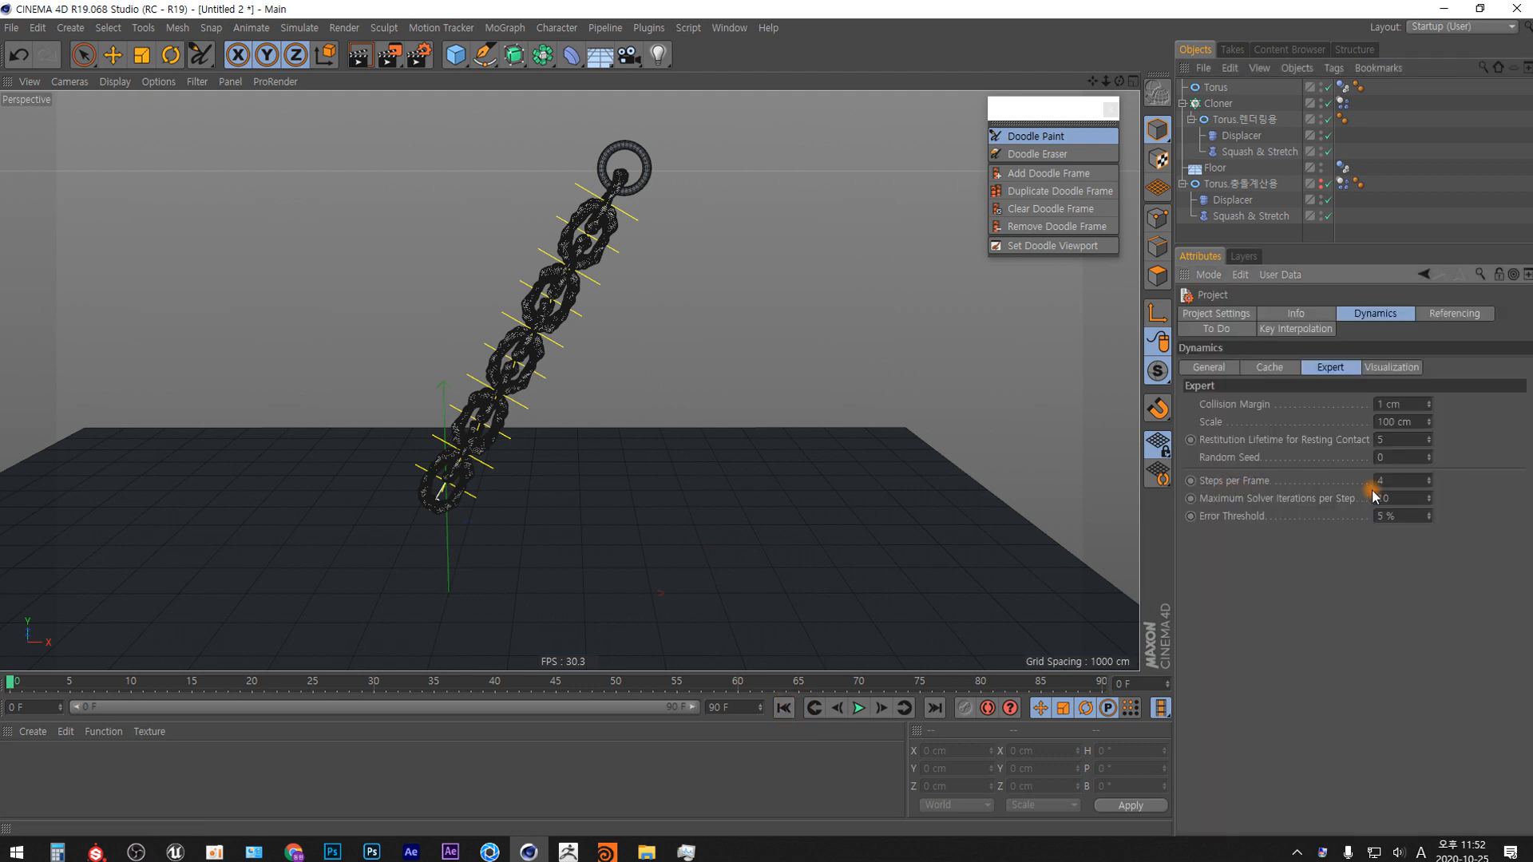
pyautogui.click(1398, 481)
pyautogui.moveTo(634, 339)
pyautogui.mouseDown()
pyautogui.moveTo(637, 367)
pyautogui.moveTo(655, 339)
pyautogui.moveTo(695, 352)
pyautogui.moveTo(679, 365)
pyautogui.moveTo(746, 355)
pyautogui.moveTo(732, 361)
pyautogui.moveTo(749, 337)
pyautogui.moveTo(759, 370)
pyautogui.moveTo(817, 342)
pyautogui.moveTo(833, 372)
pyautogui.moveTo(871, 369)
pyautogui.moveTo(890, 345)
pyautogui.moveTo(626, 391)
pyautogui.moveTo(909, 388)
pyautogui.moveTo(887, 313)
pyautogui.moveTo(601, 312)
pyautogui.mouseUp()
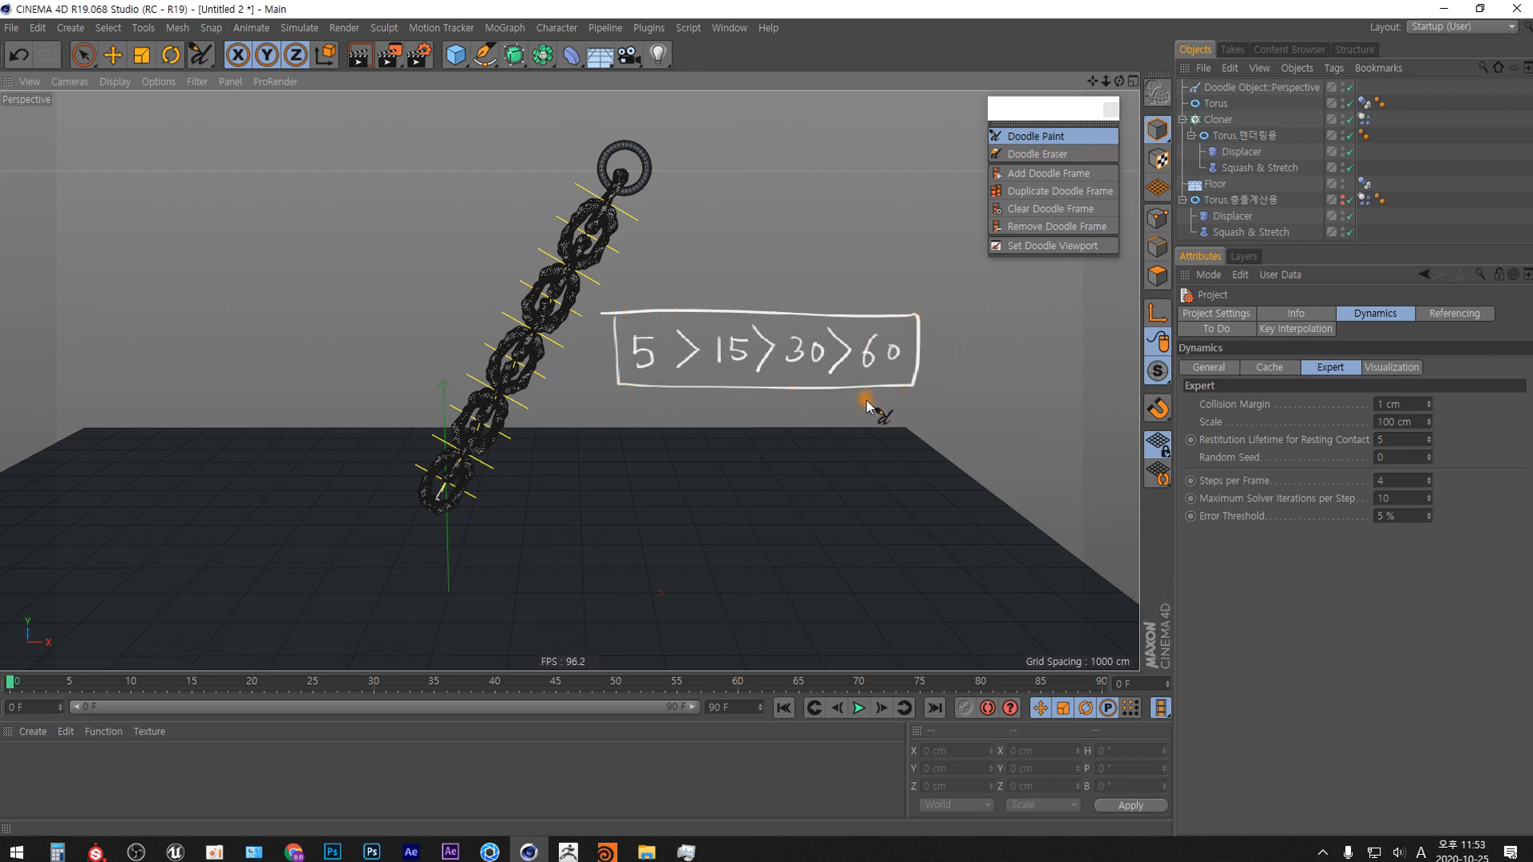
pyautogui.moveTo(866, 397); pyautogui.dragTo(864, 421)
pyautogui.moveTo(872, 401); pyautogui.dragTo(892, 419)
pyautogui.moveTo(902, 399)
pyautogui.mouseDown()
pyautogui.moveTo(918, 413)
pyautogui.moveTo(920, 386)
pyautogui.moveTo(920, 460)
pyautogui.mouseUp()
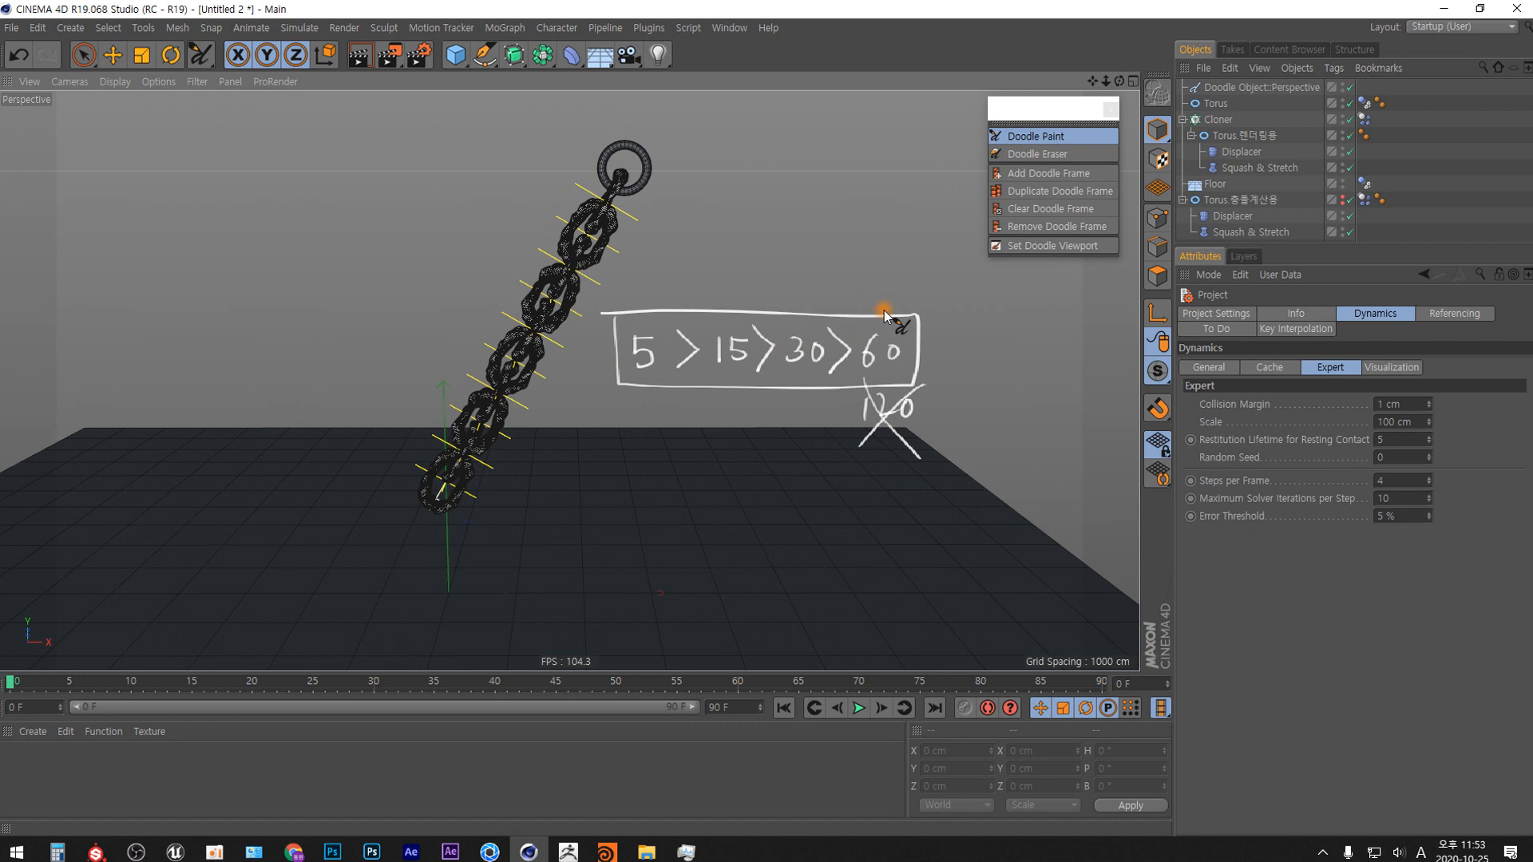
pyautogui.click(1239, 87)
pyautogui.press('Delete')
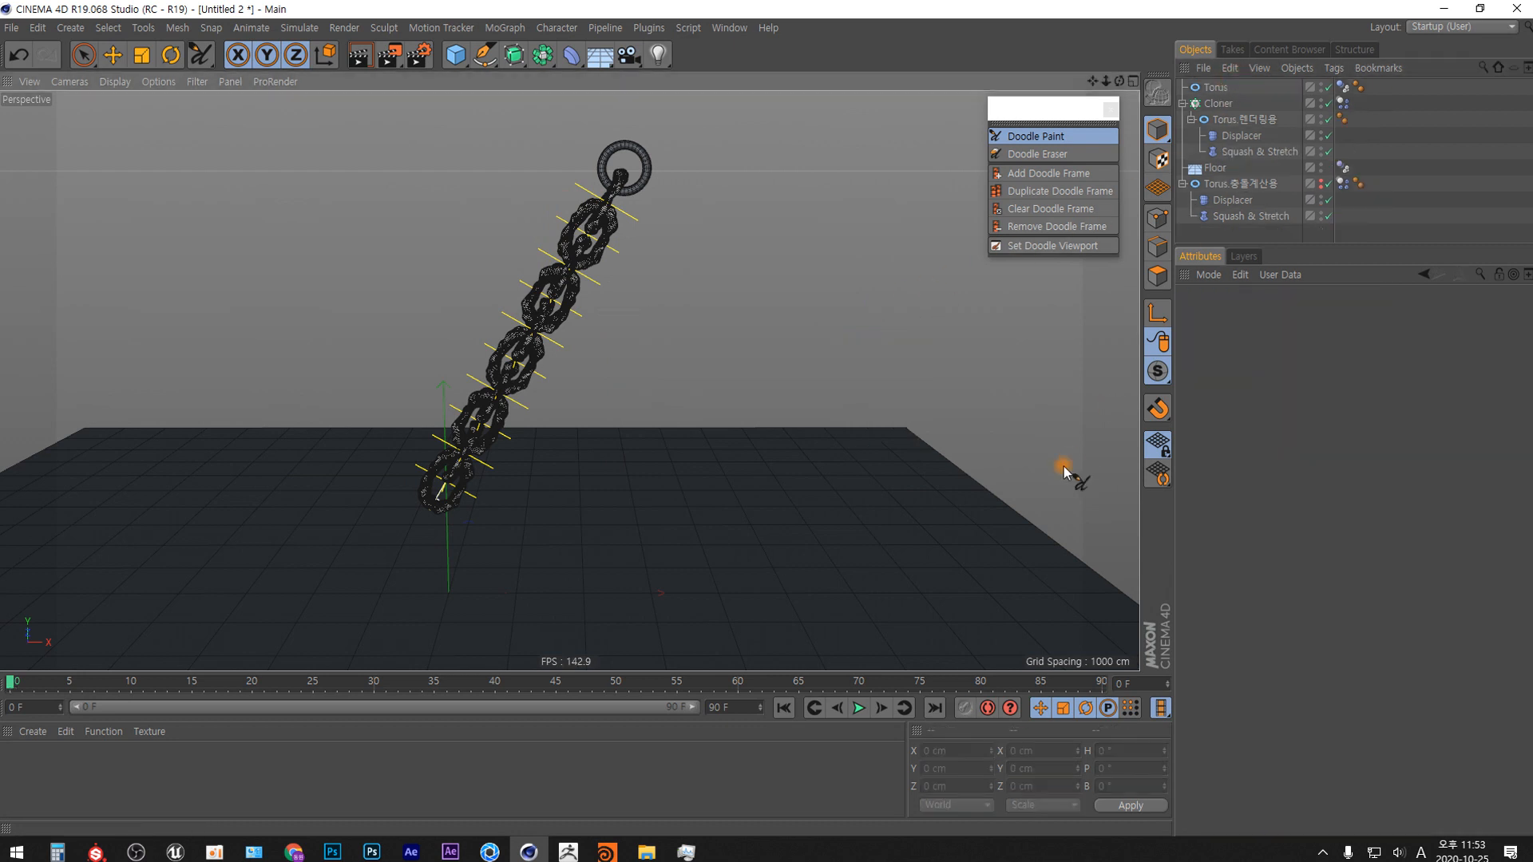
# Set the project dynamics Steps per Frame to 8, run the chain simulation and stop it.
pyautogui.hotkey('ctrl', 'd')
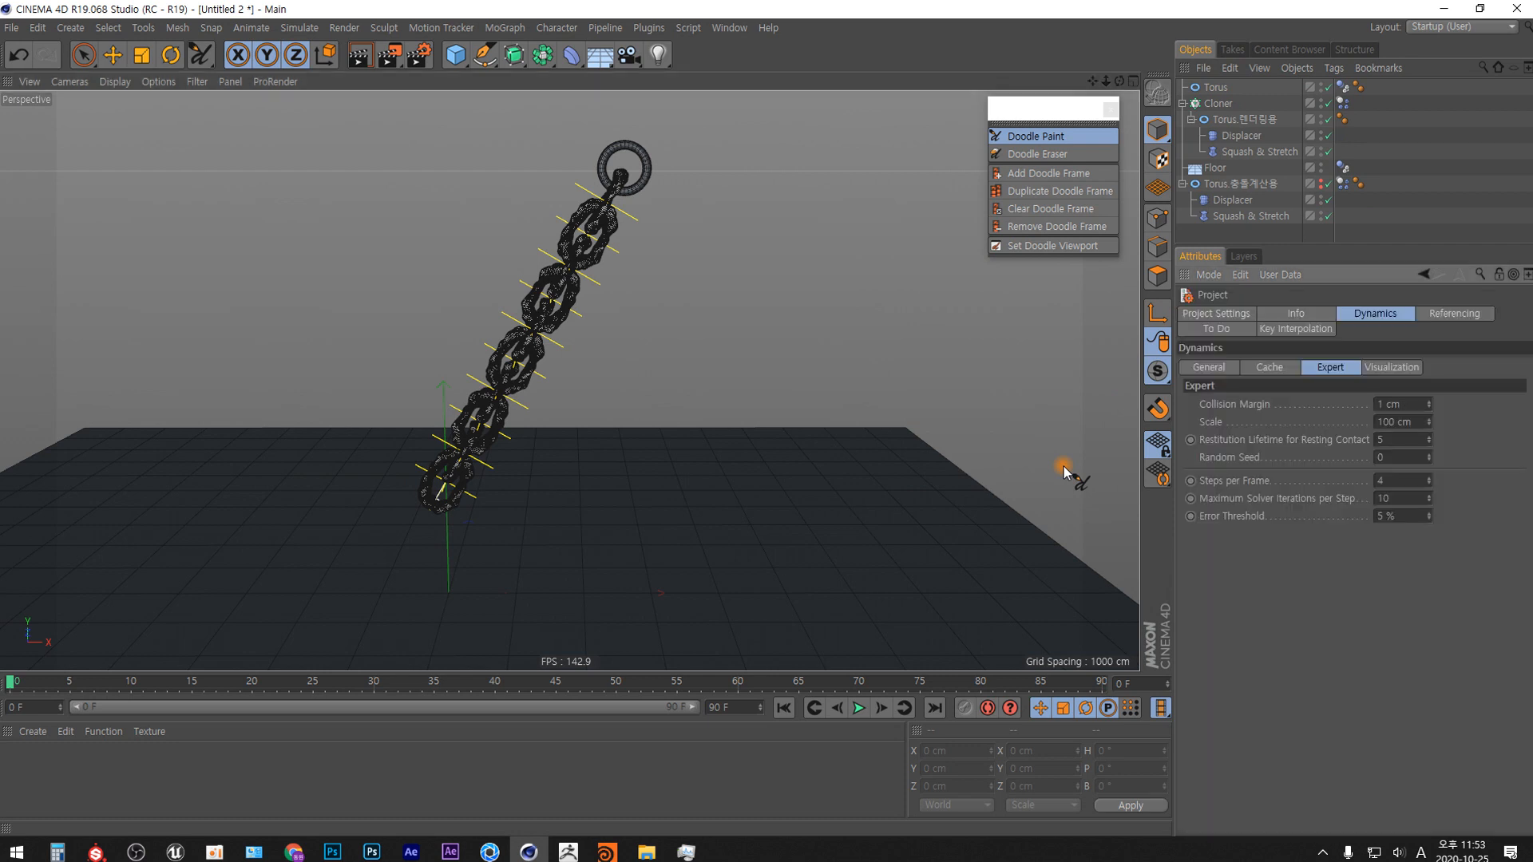
pyautogui.click(1398, 480)
pyautogui.press('F8')
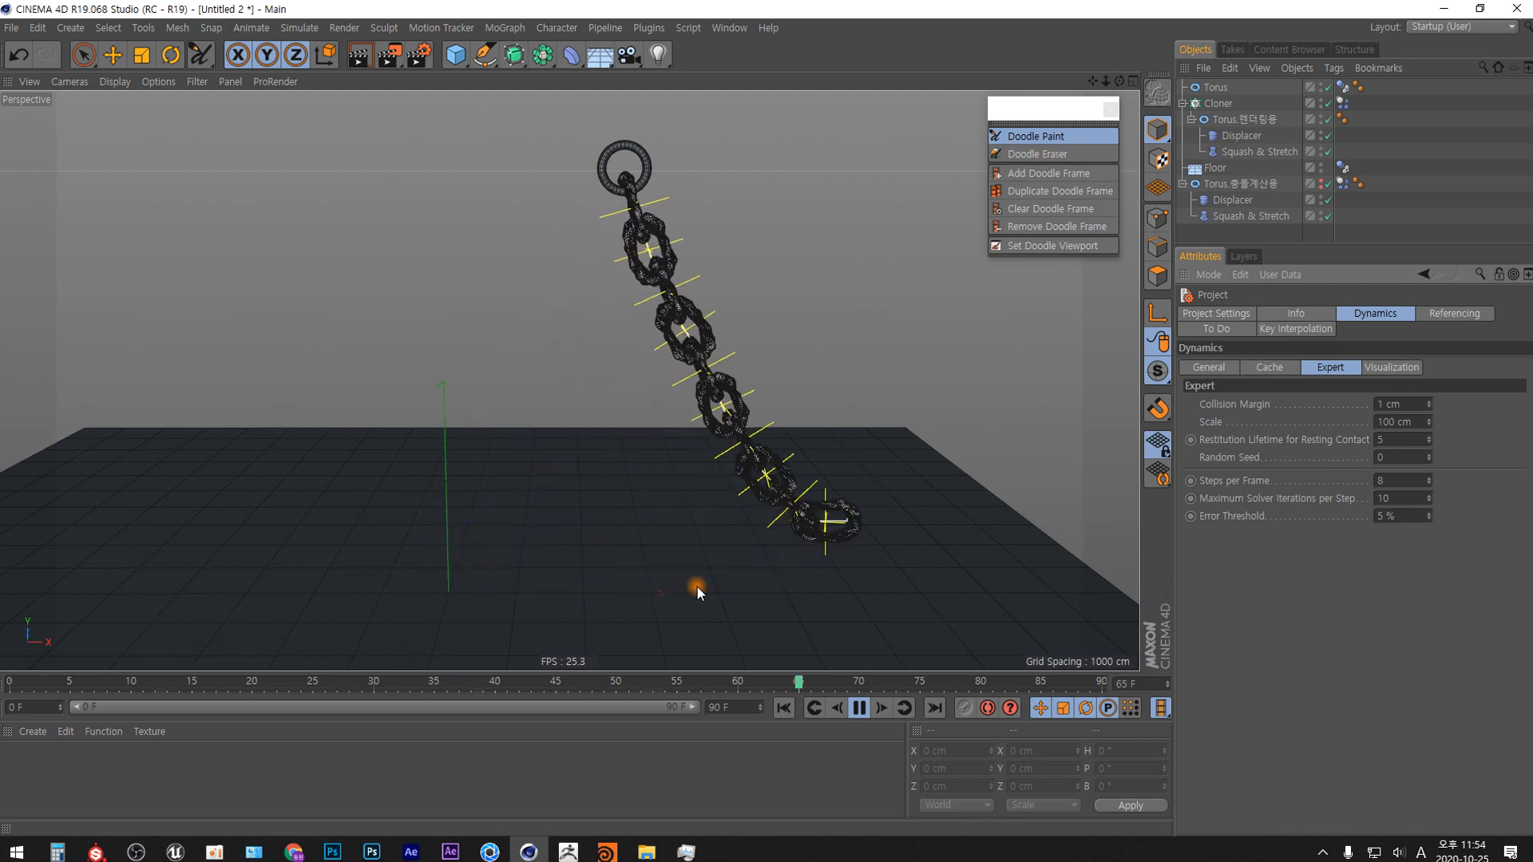
pyautogui.click(860, 710)
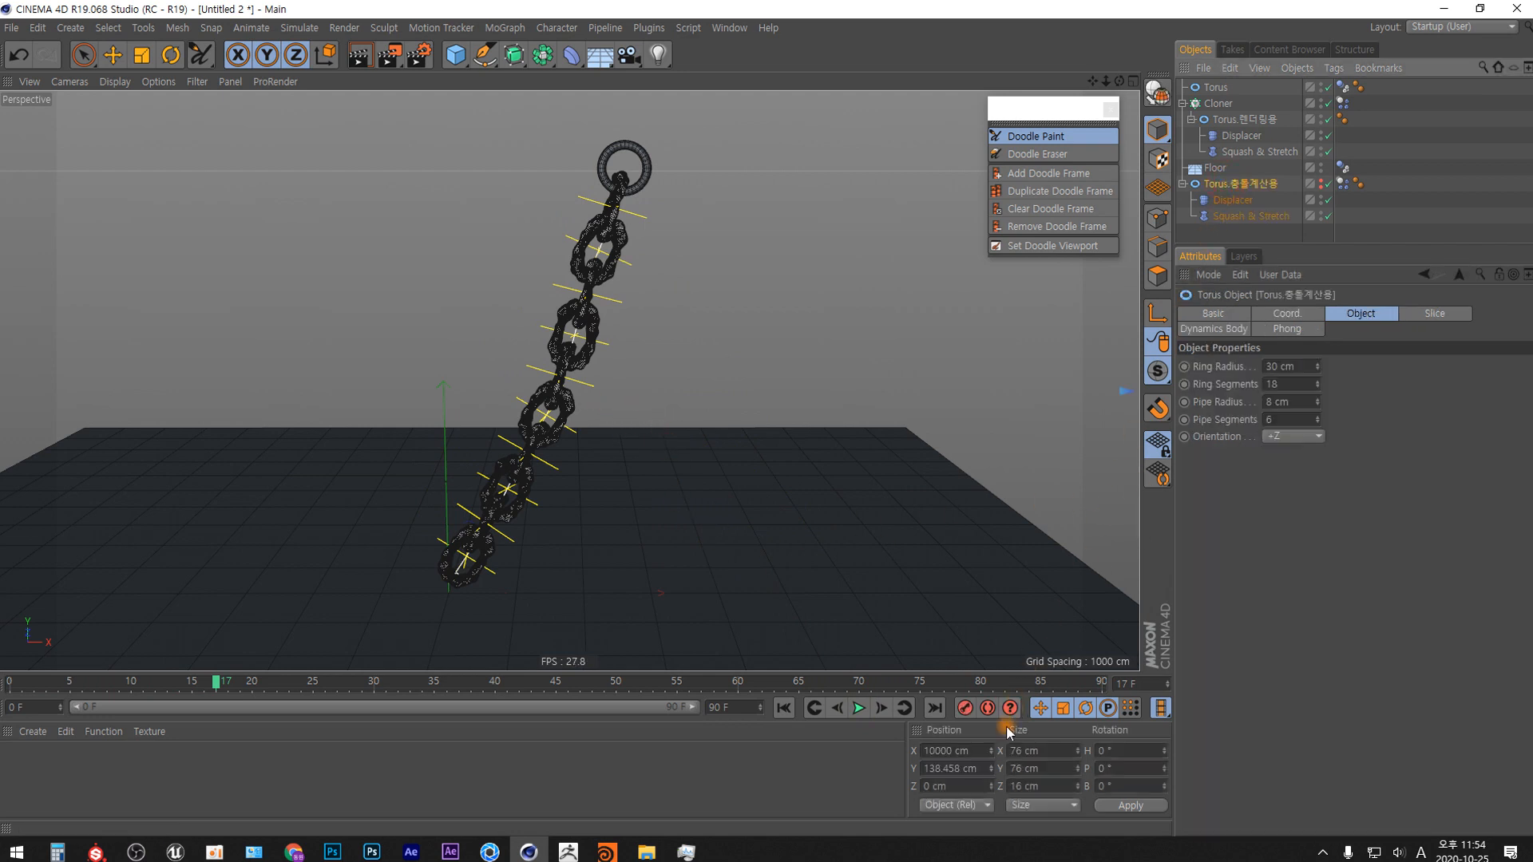
# Return to the first frame and set the X position of Torus.충돌계산용 to 0 cm.
pyautogui.doubleClick(938, 751)
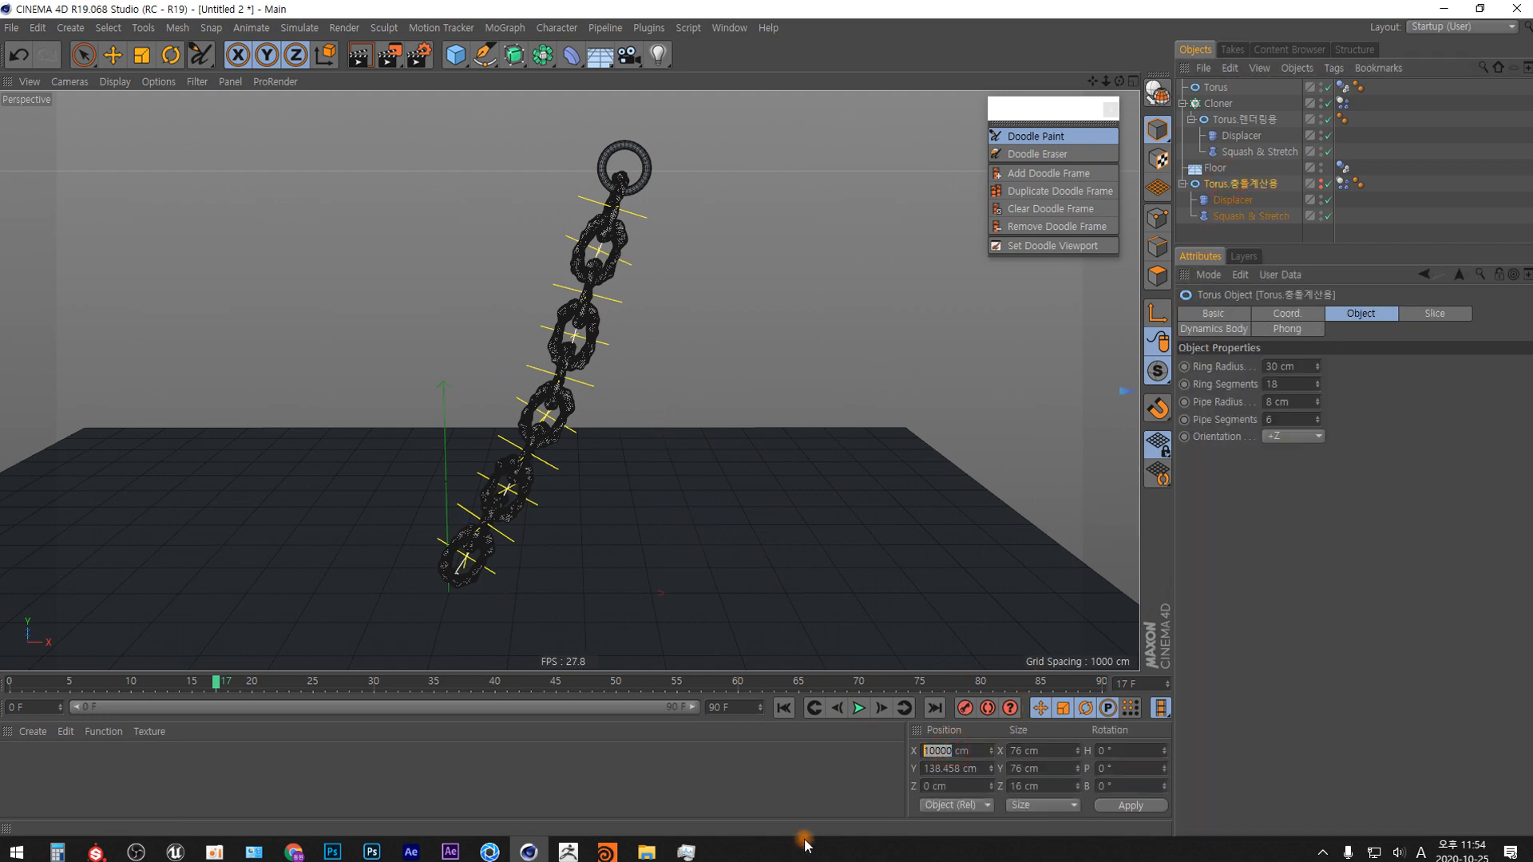
pyautogui.press('Return')
pyautogui.click(783, 708)
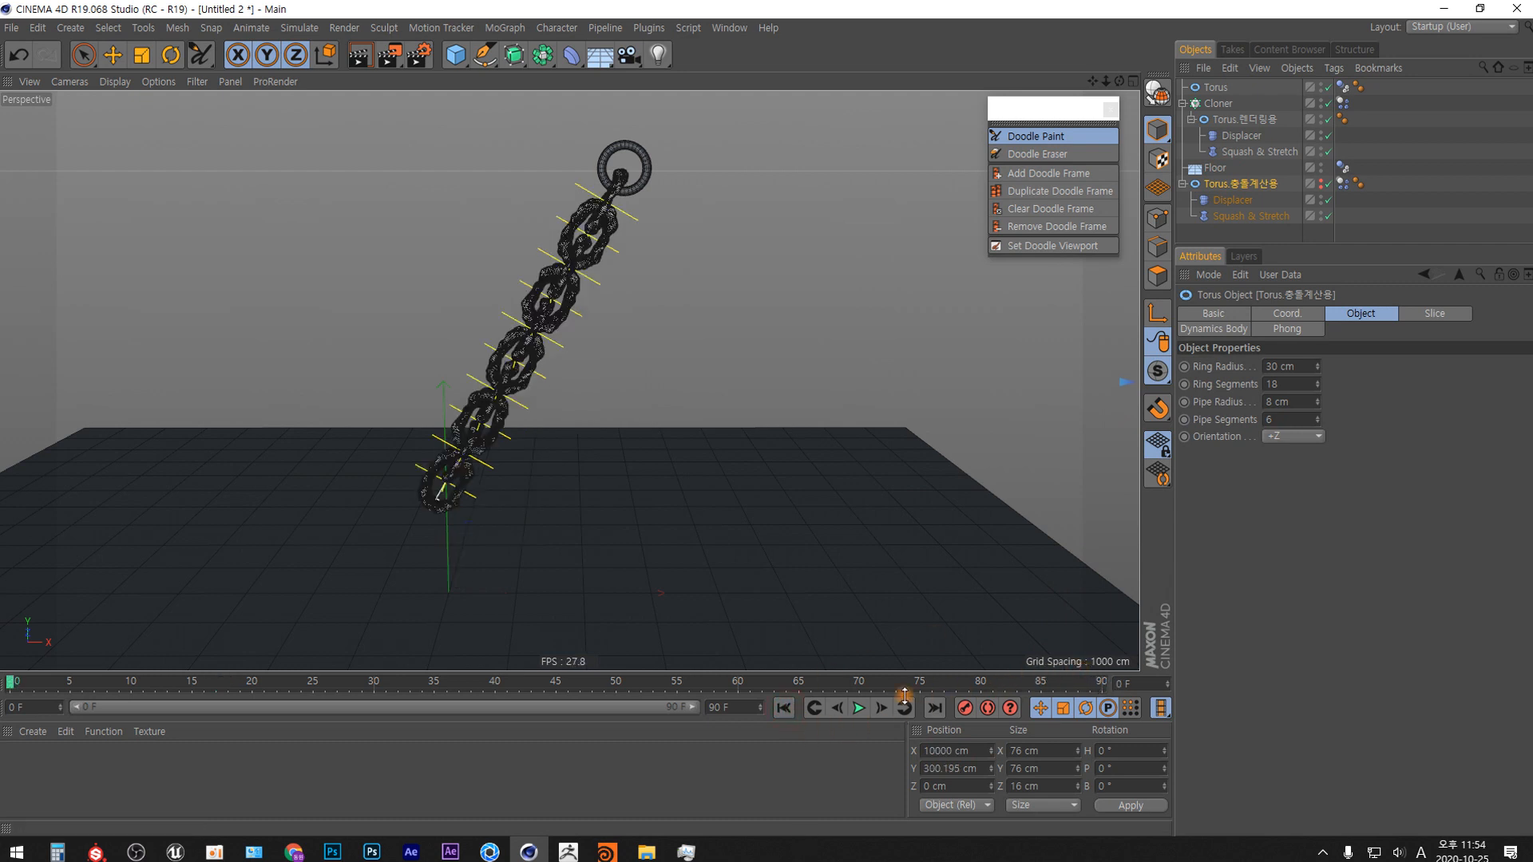
pyautogui.doubleClick(956, 751)
pyautogui.write('0')
pyautogui.press('Return')
# Unhide Torus.충돌계산용 and move it along X to about -383 cm, clear of the chain.
pyautogui.click(1324, 187)
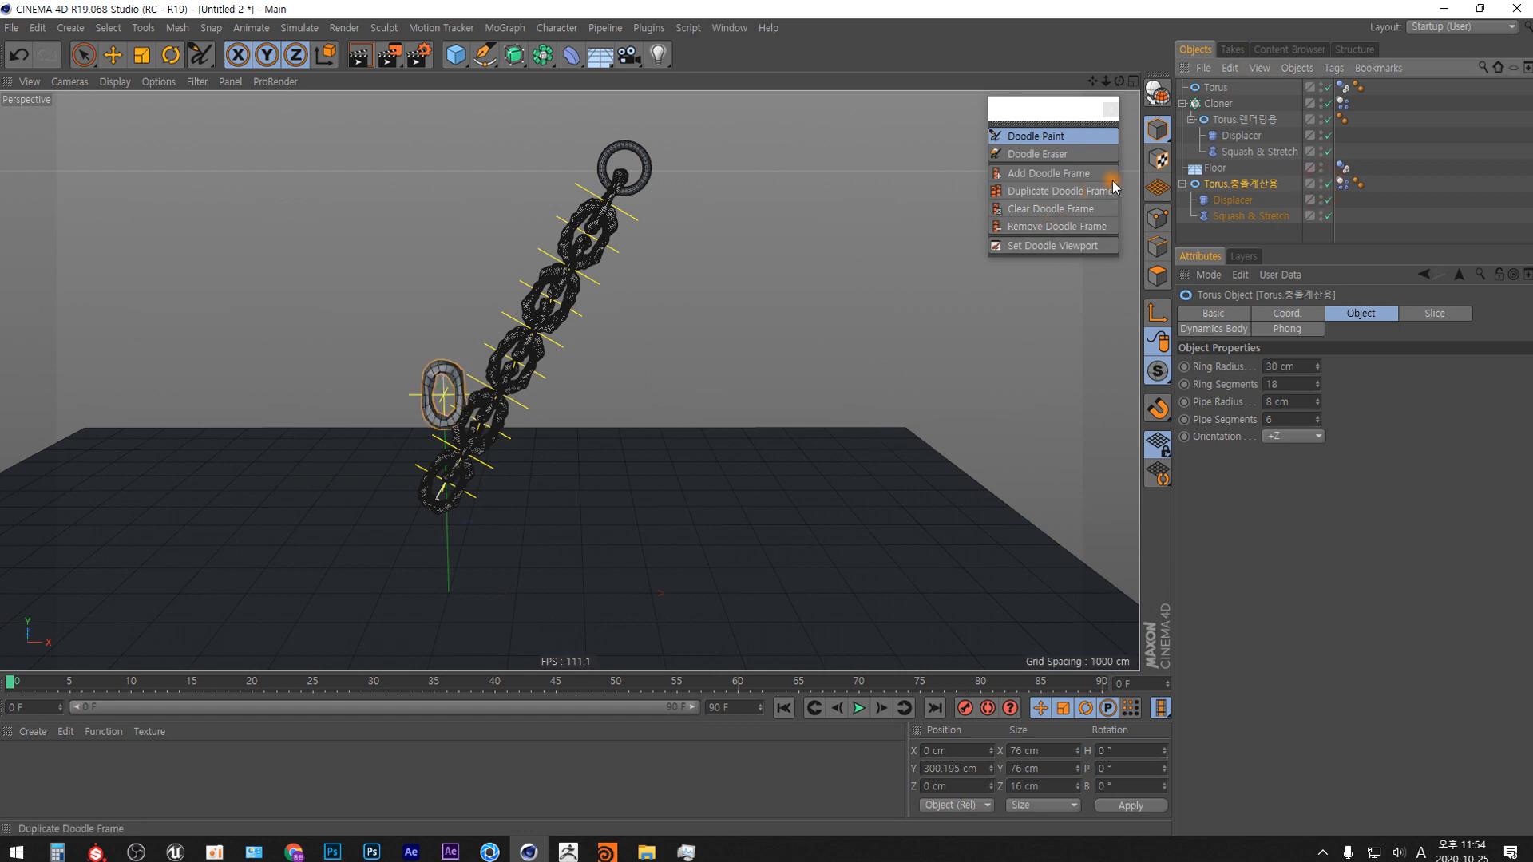
pyautogui.click(113, 54)
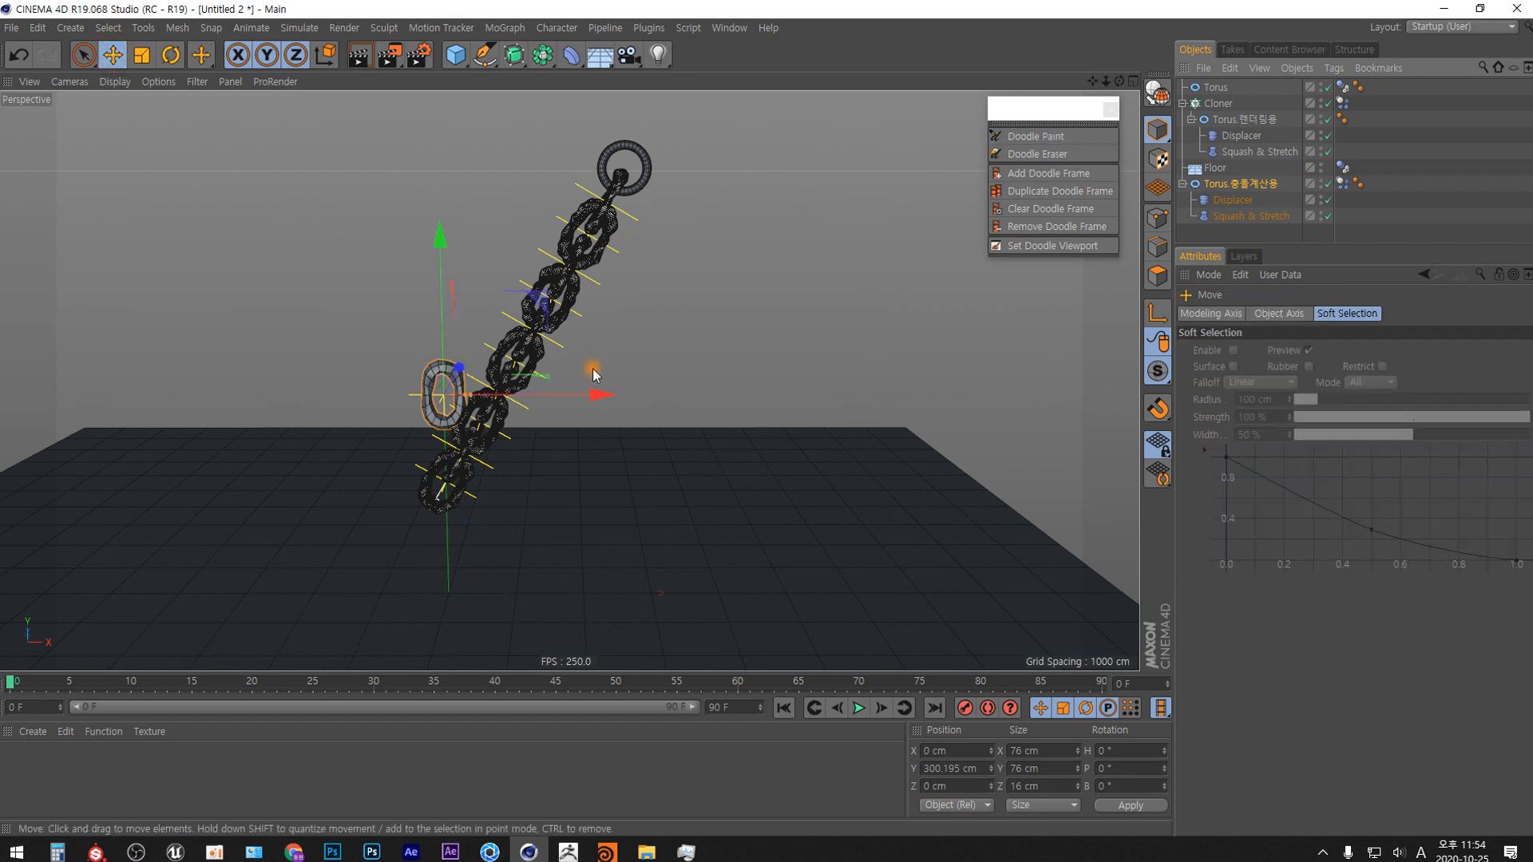
pyautogui.moveTo(601, 394)
pyautogui.mouseDown()
pyautogui.moveTo(404, 400)
pyautogui.moveTo(332, 434)
pyautogui.mouseUp()
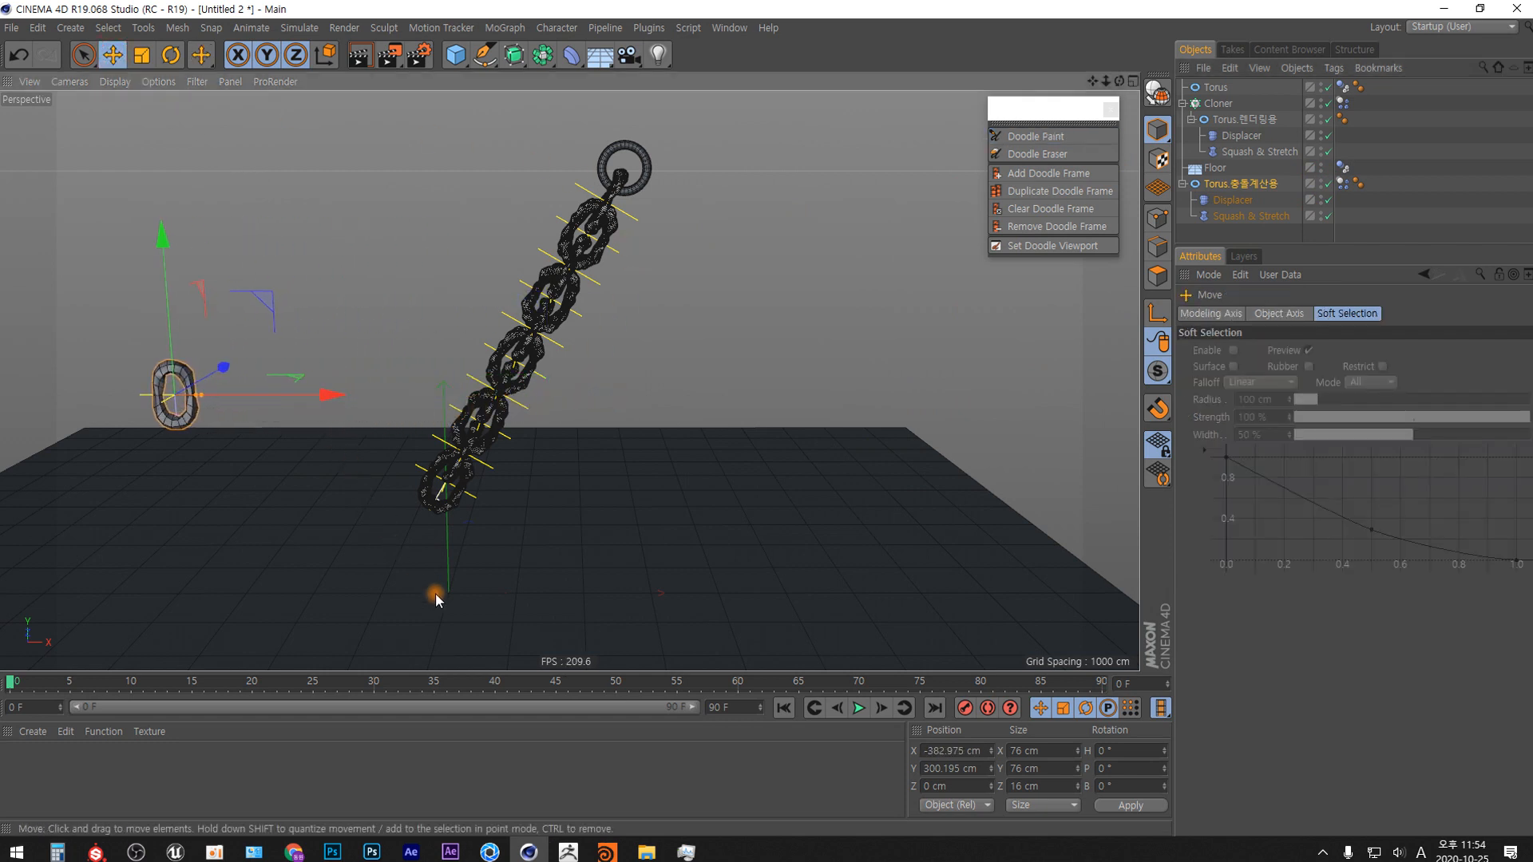
# Enable the dynamics visualization in the project settings for a closer look at the chain.
pyautogui.hotkey('ctrl', 'd')
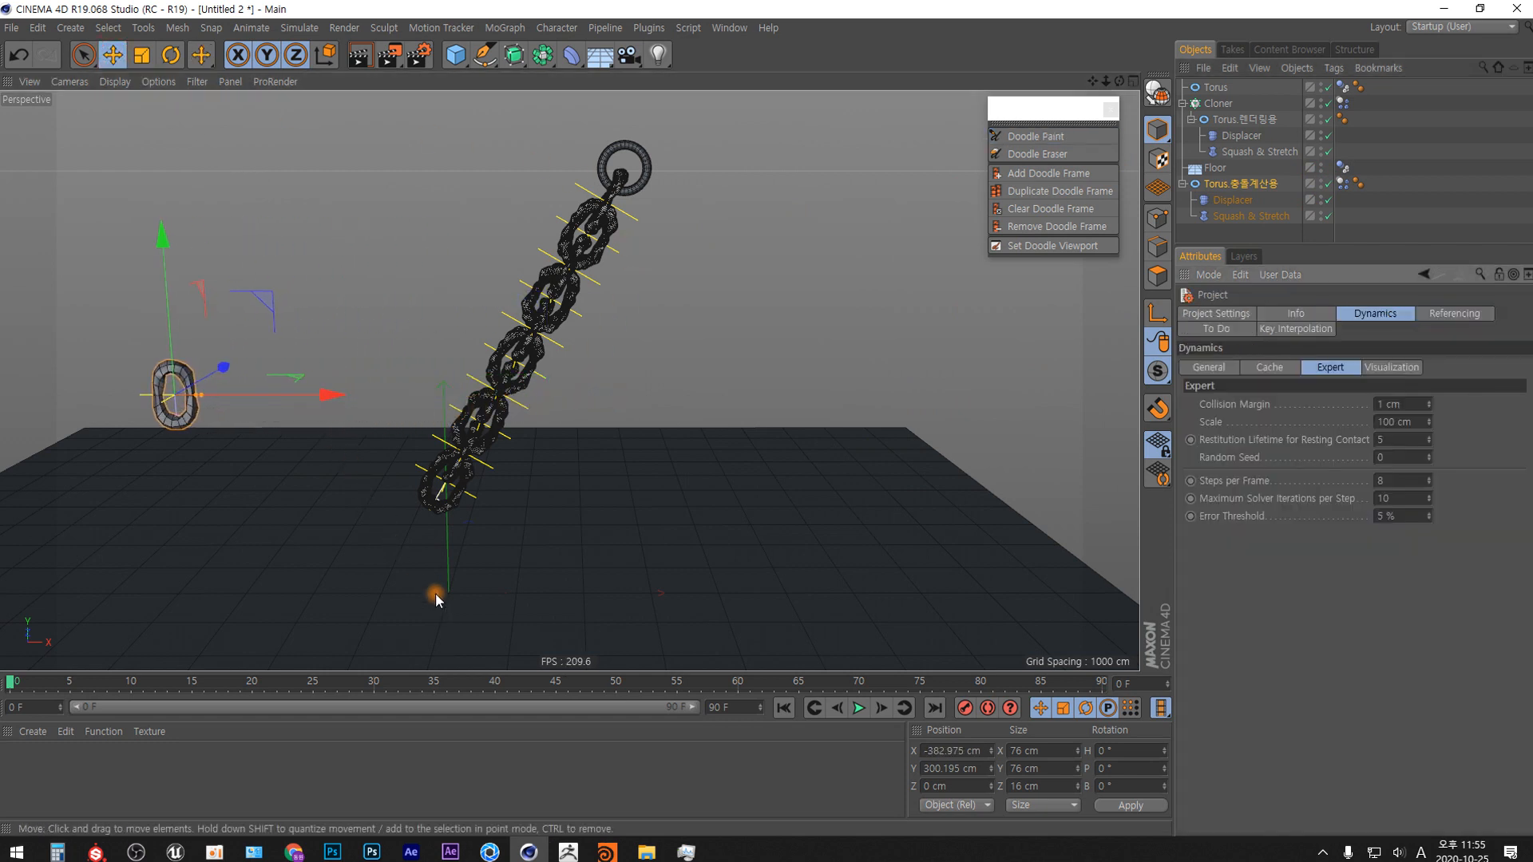
pyautogui.click(1391, 368)
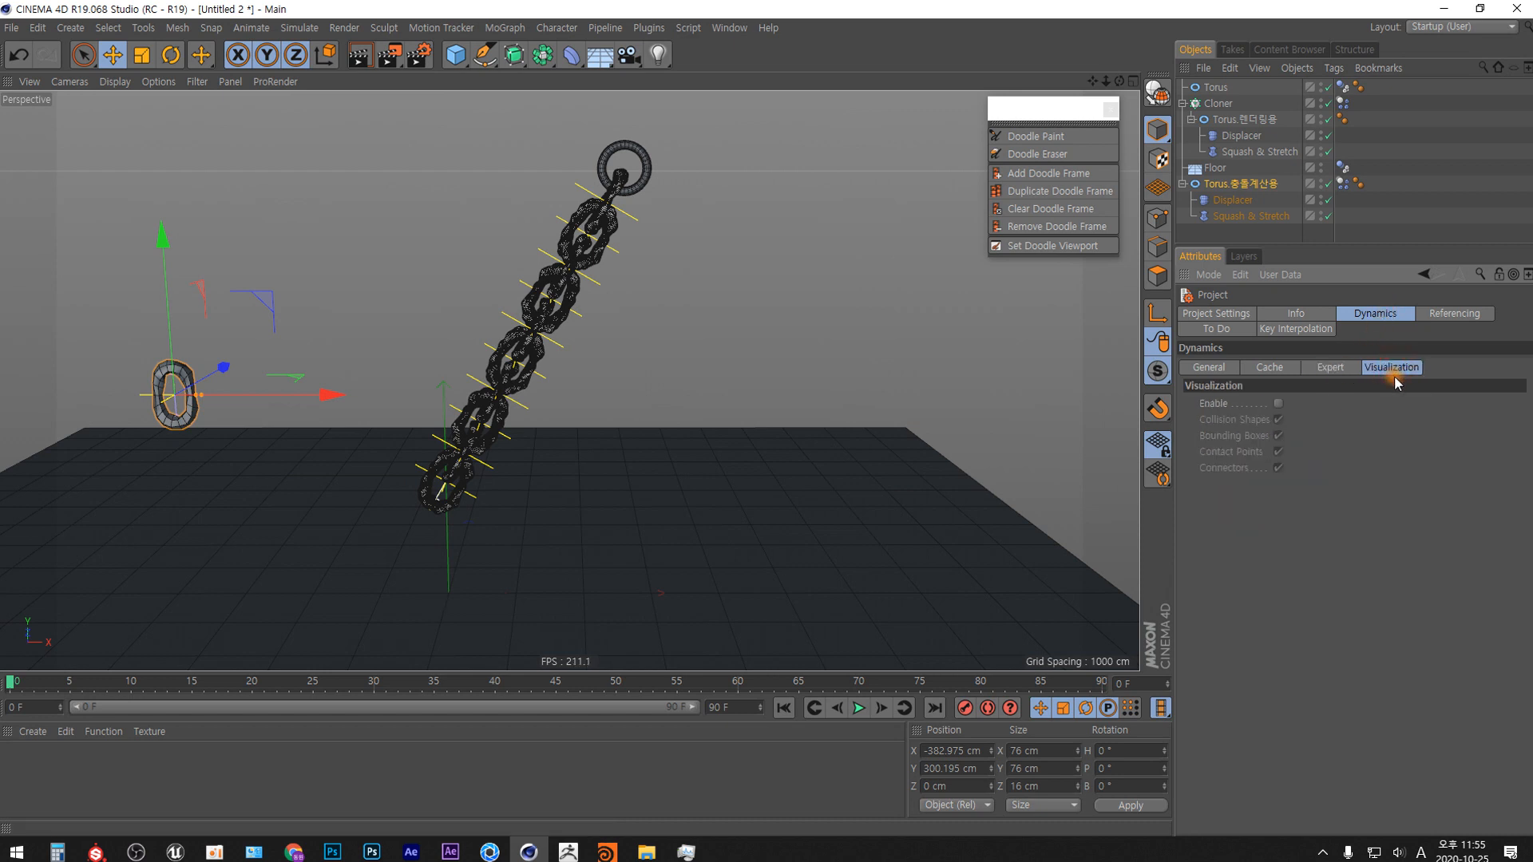
pyautogui.click(1280, 403)
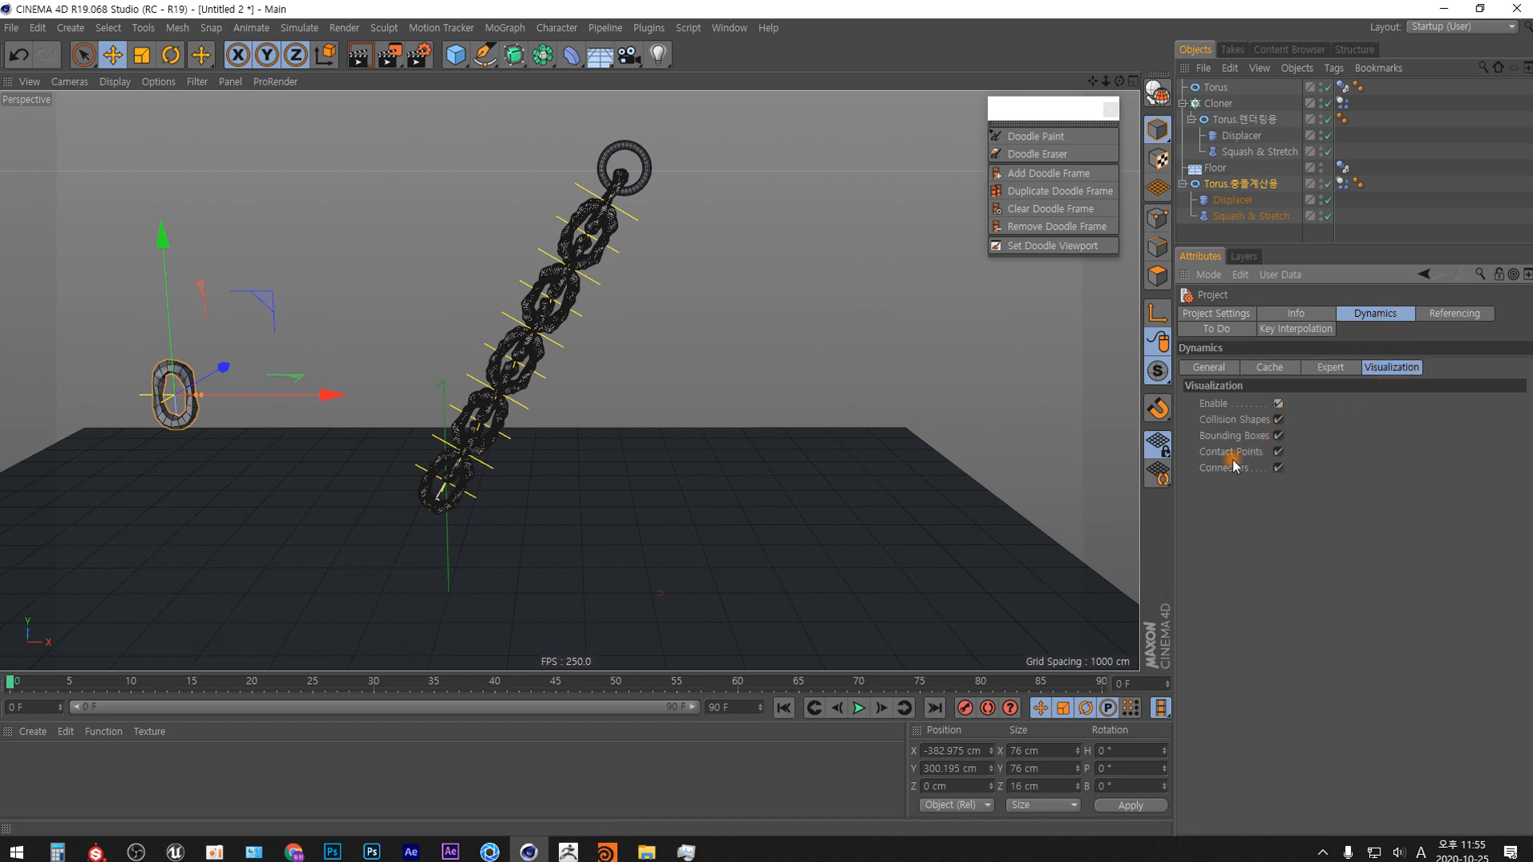
pyautogui.scroll(5, 566, 287)
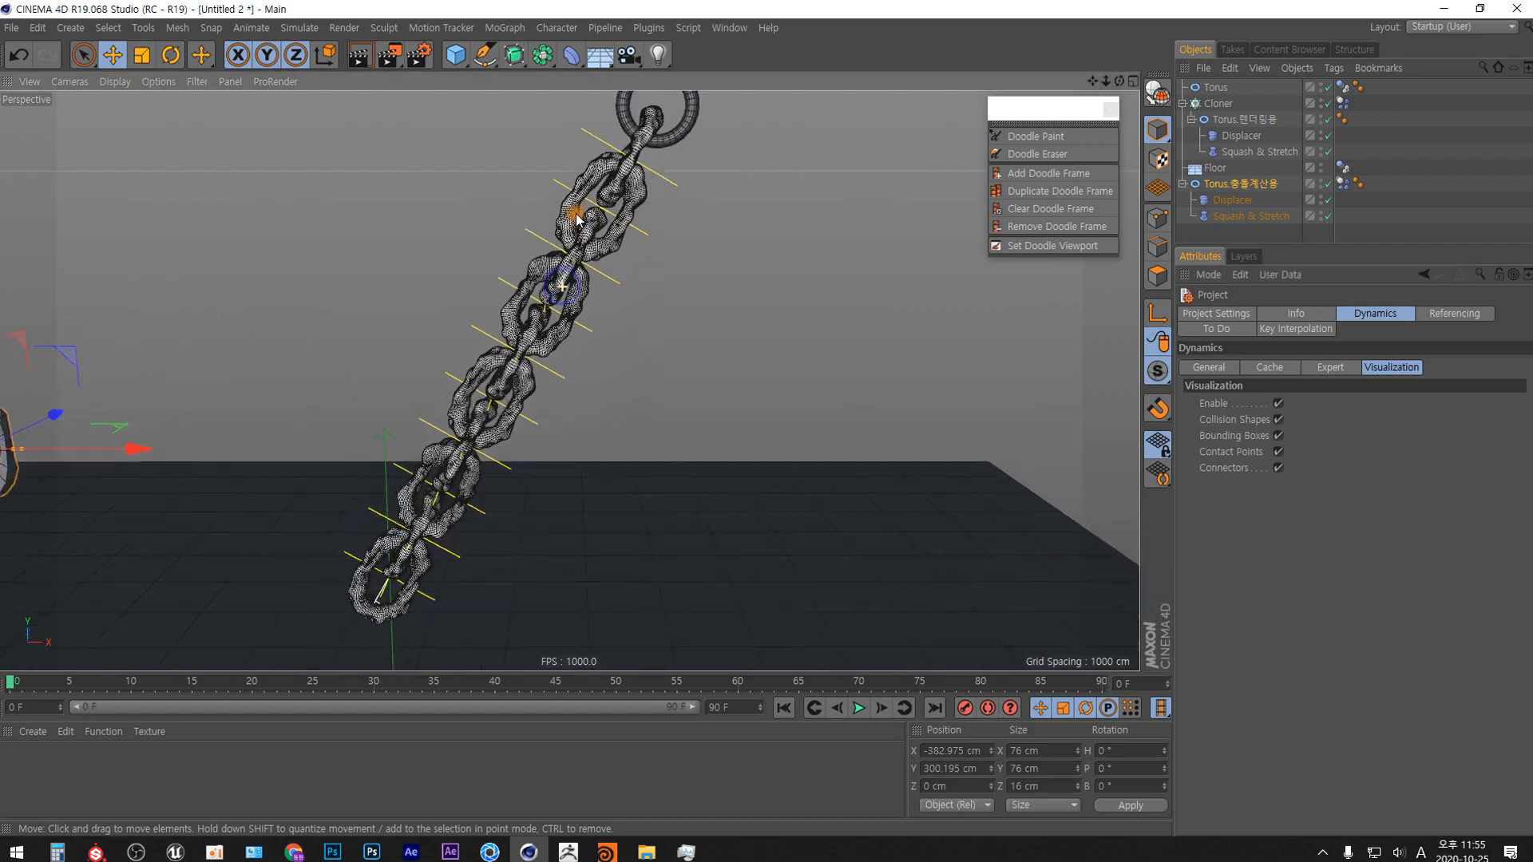
# Advance the timeline to frame 1 and examine the visualized collision shapes on the chain links and the proxy torus.
pyautogui.scroll(5, 568, 302)
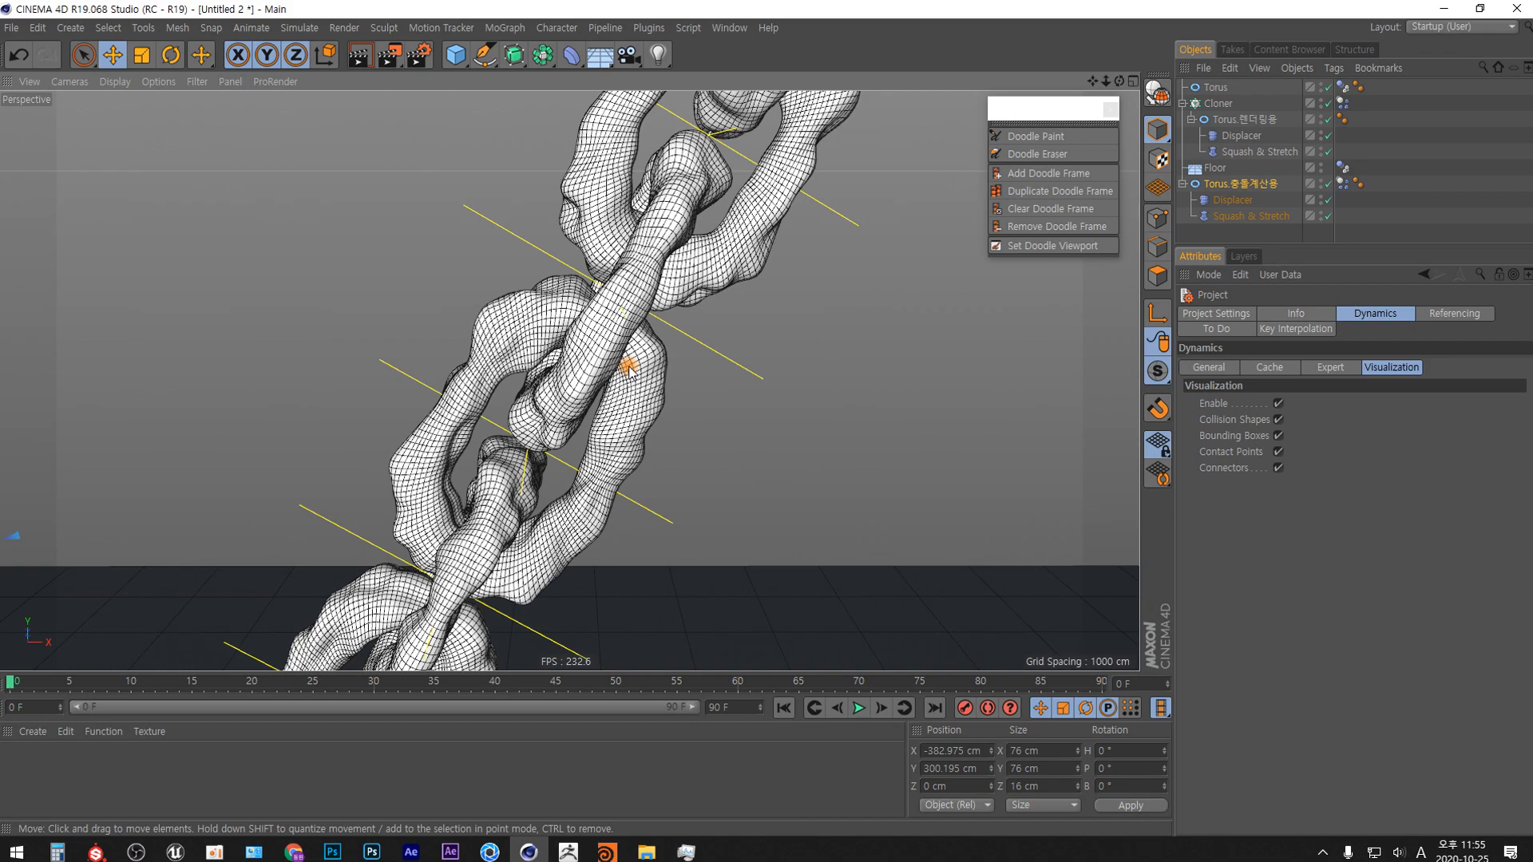
pyautogui.press('g')
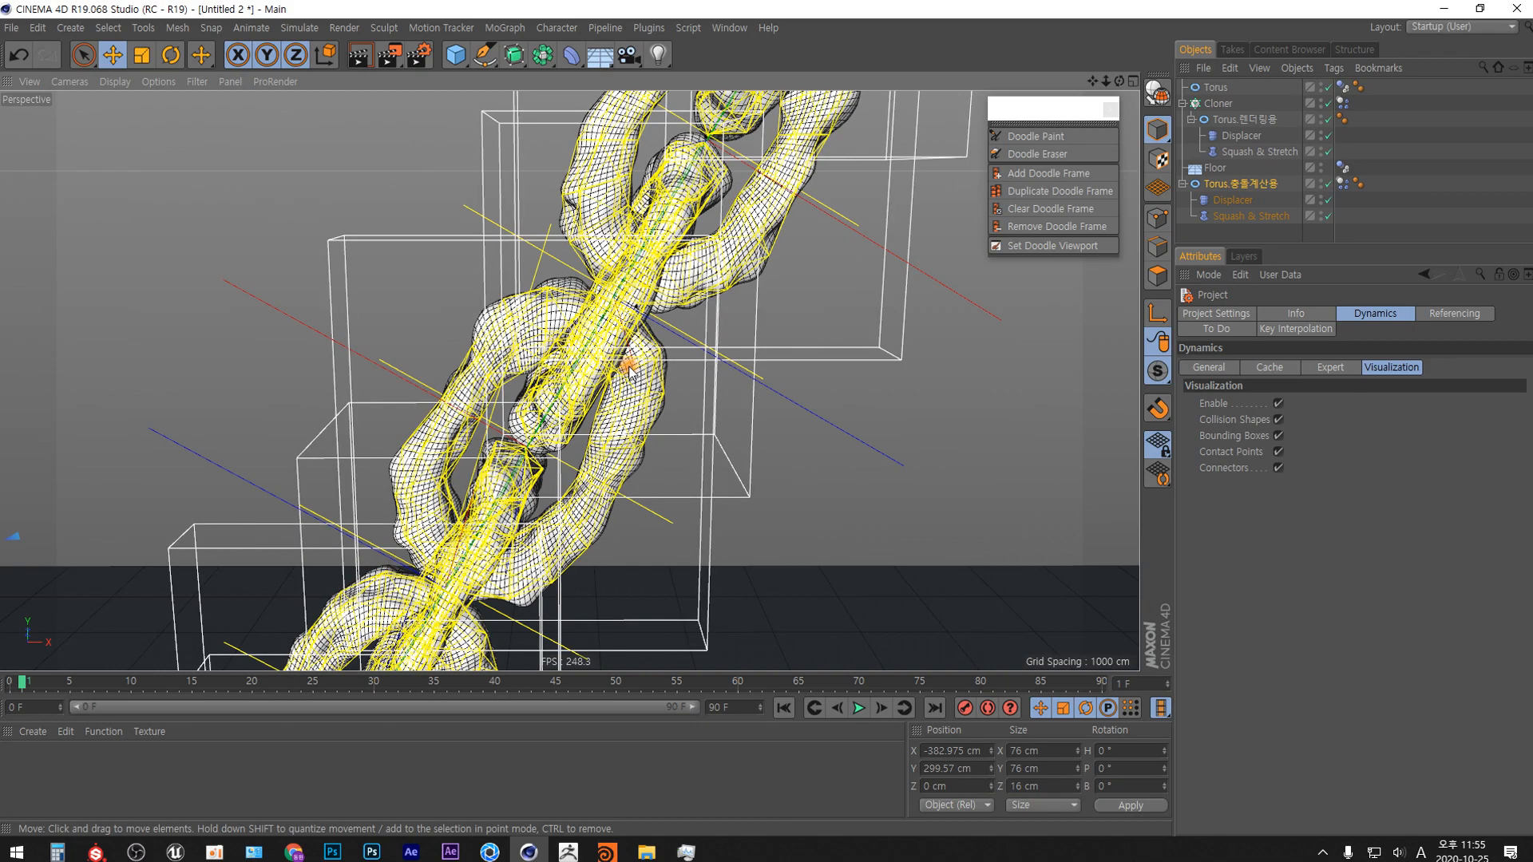
pyautogui.moveTo(707, 240)
pyautogui.keyDown('alt'); pyautogui.mouseDown()
pyautogui.moveTo(659, 223)
pyautogui.moveTo(725, 236)
pyautogui.mouseUp(); pyautogui.keyUp('alt')
pyautogui.keyDown('alt'); pyautogui.moveTo(580, 496); pyautogui.dragTo(637, 516); pyautogui.keyUp('alt')
pyautogui.keyDown('alt'); pyautogui.moveTo(548, 505); pyautogui.dragTo(726, 269, button='middle'); pyautogui.keyUp('alt')
pyautogui.keyDown('alt'); pyautogui.moveTo(727, 268); pyautogui.dragTo(653, 387, button='right'); pyautogui.keyUp('alt')
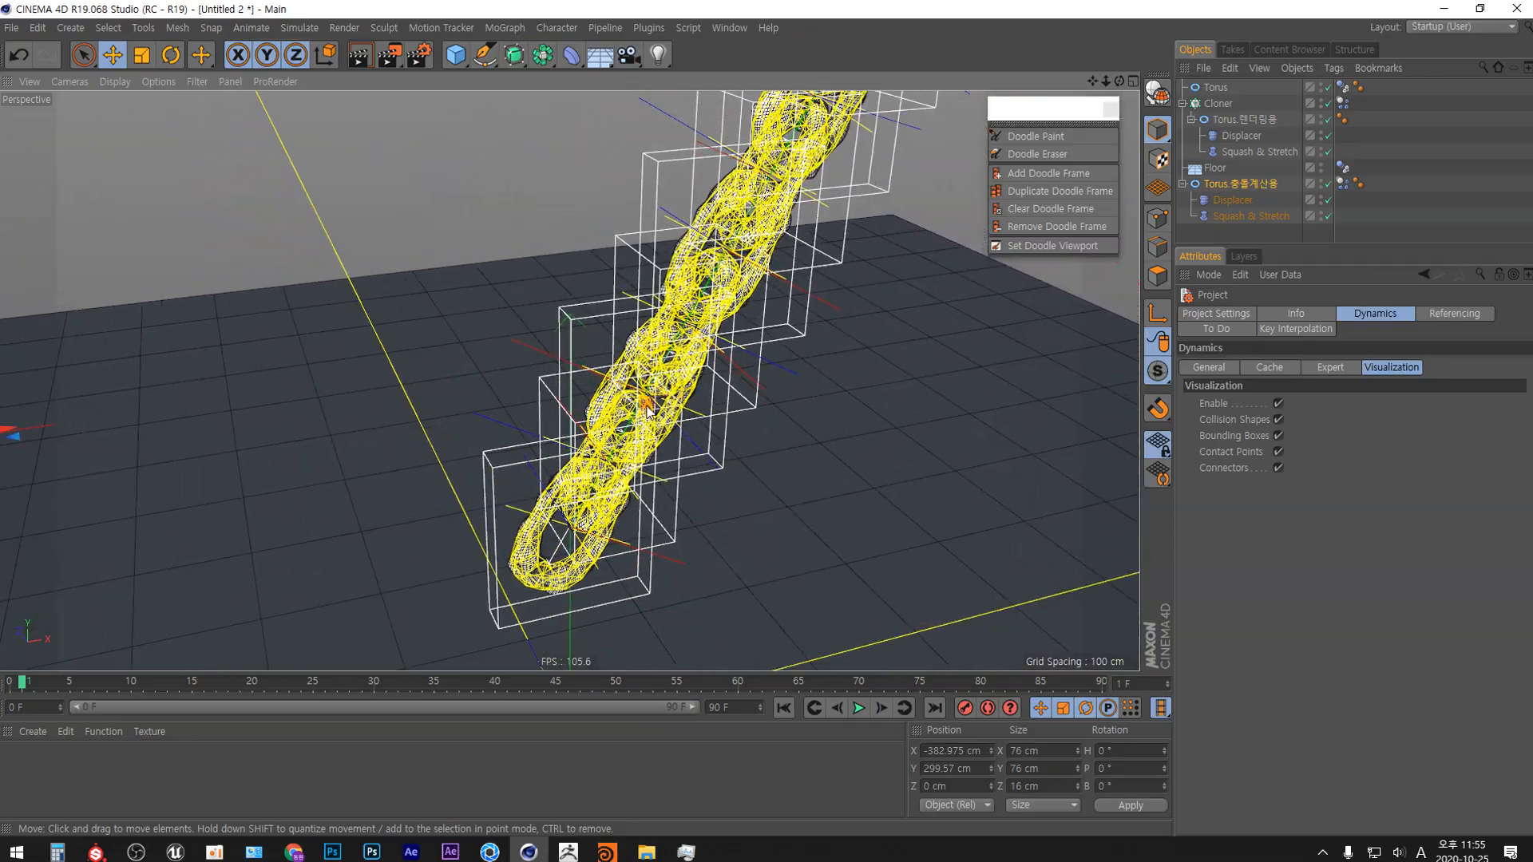
pyautogui.keyDown('alt'); pyautogui.moveTo(653, 387); pyautogui.dragTo(838, 368, button='middle'); pyautogui.keyUp('alt')
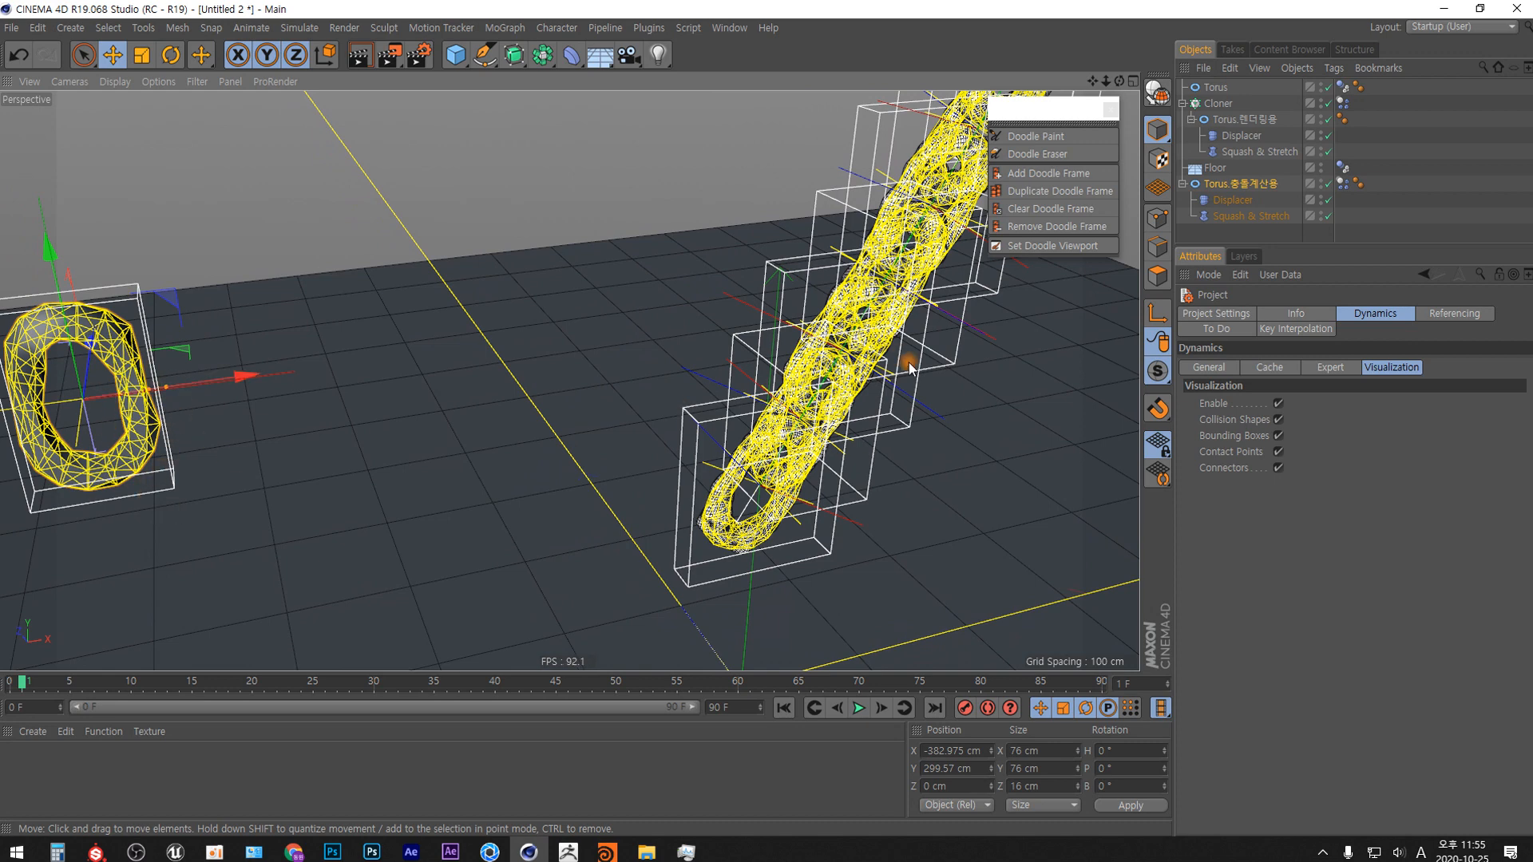
# Check the Shape options in the Cloner dynamics tag's collision settings, keeping Another Object, and render a preview of the chain in the viewport.
pyautogui.click(1343, 102)
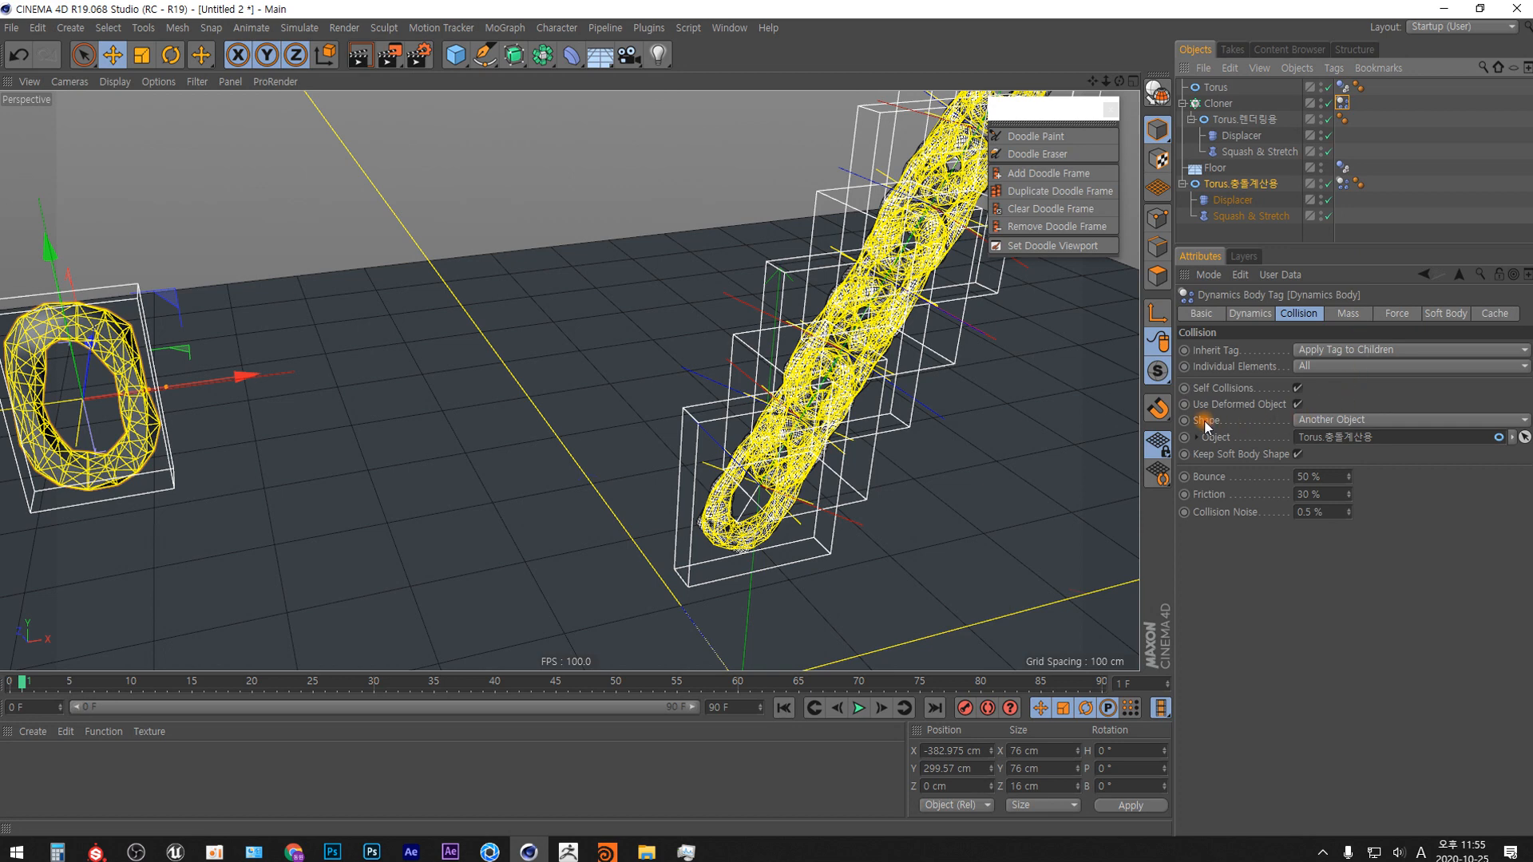
pyautogui.click(1356, 419)
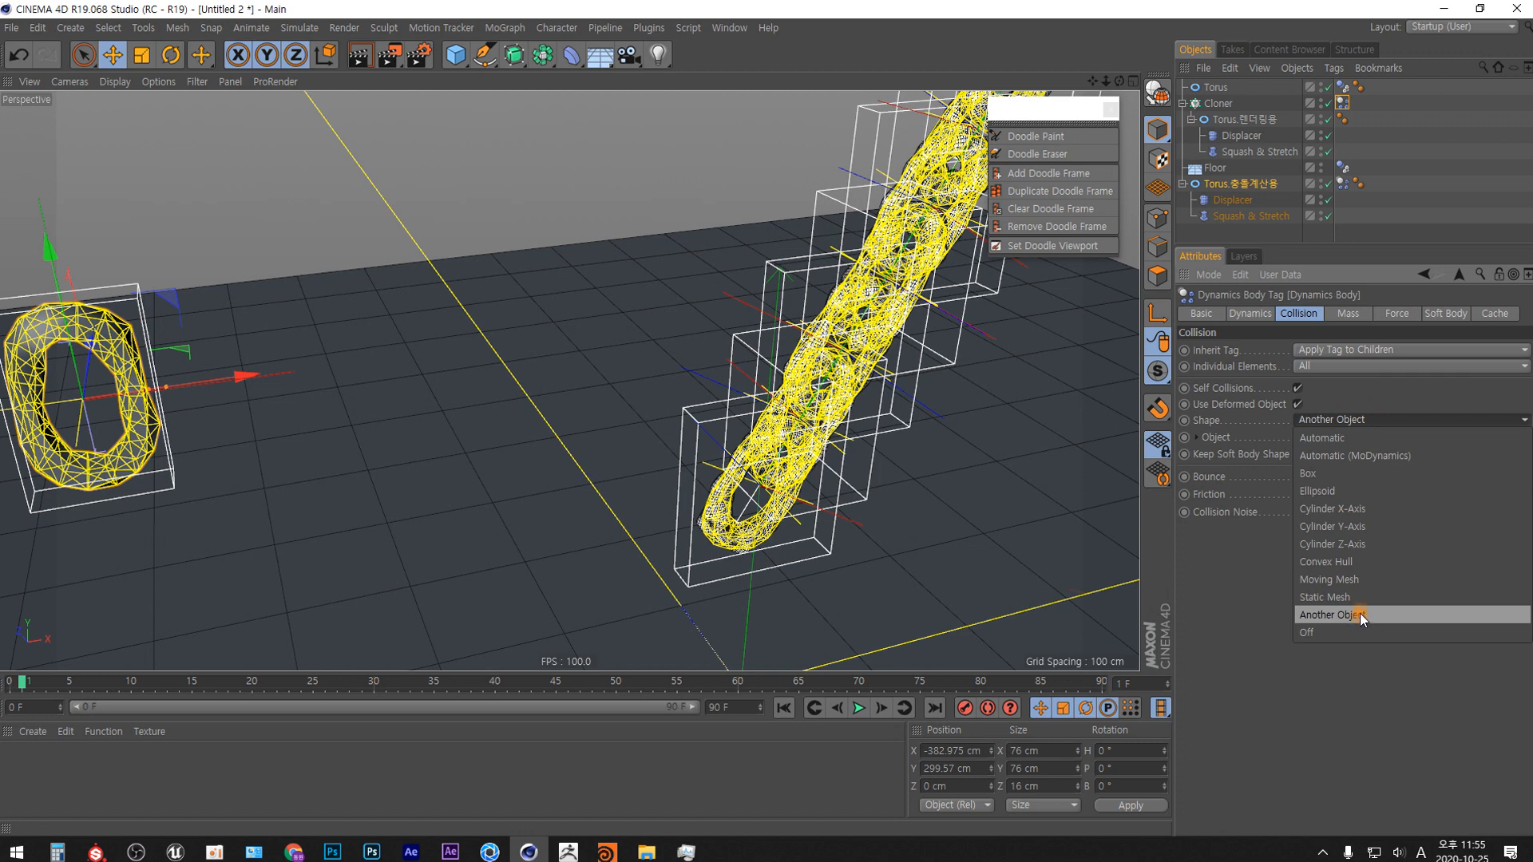
pyautogui.click(1361, 677)
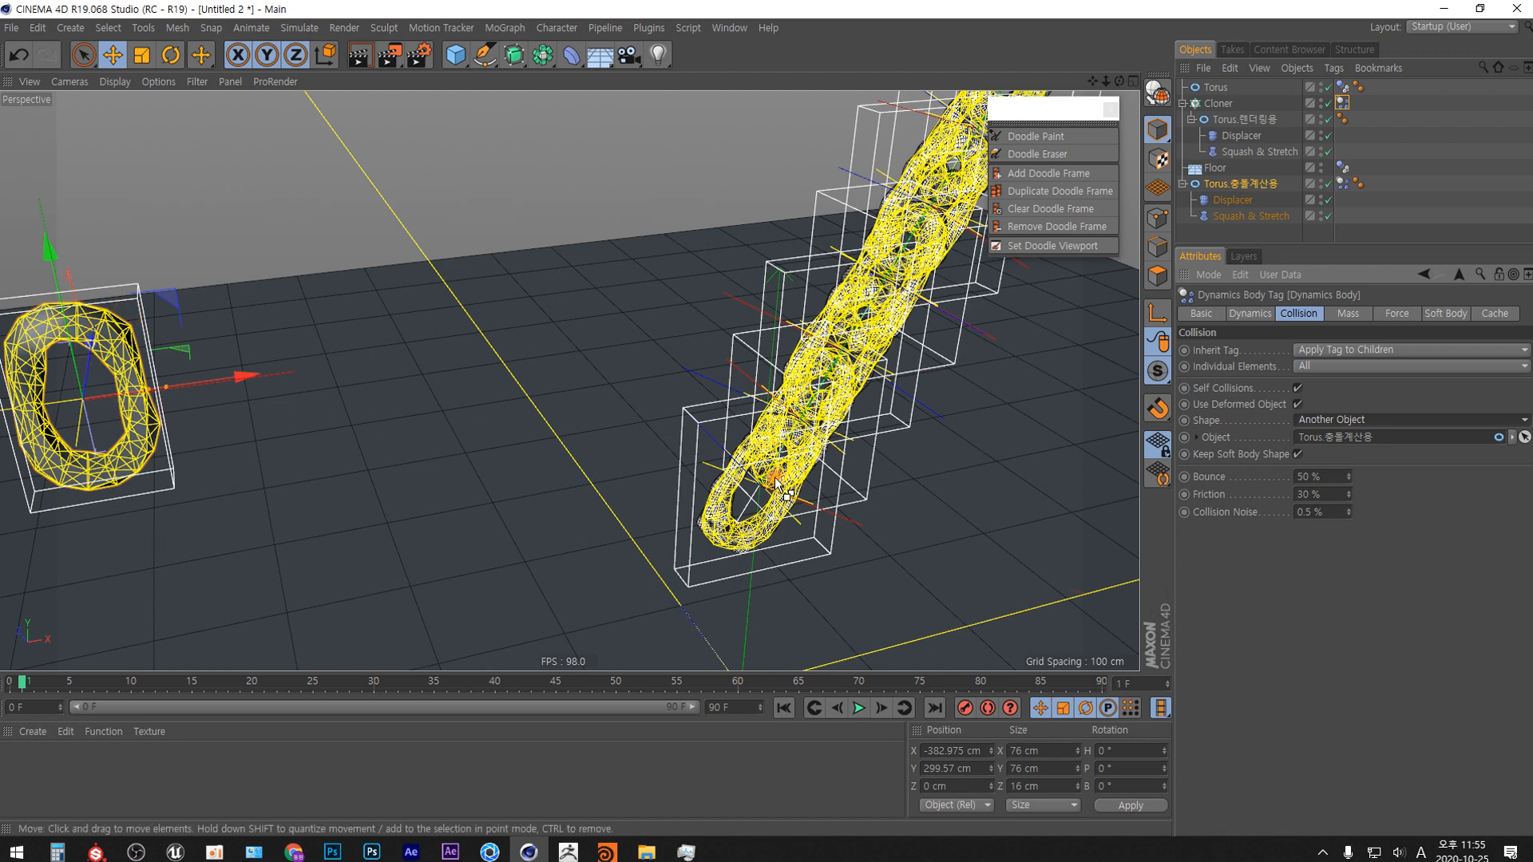
pyautogui.hotkey('ctrl', 'r')
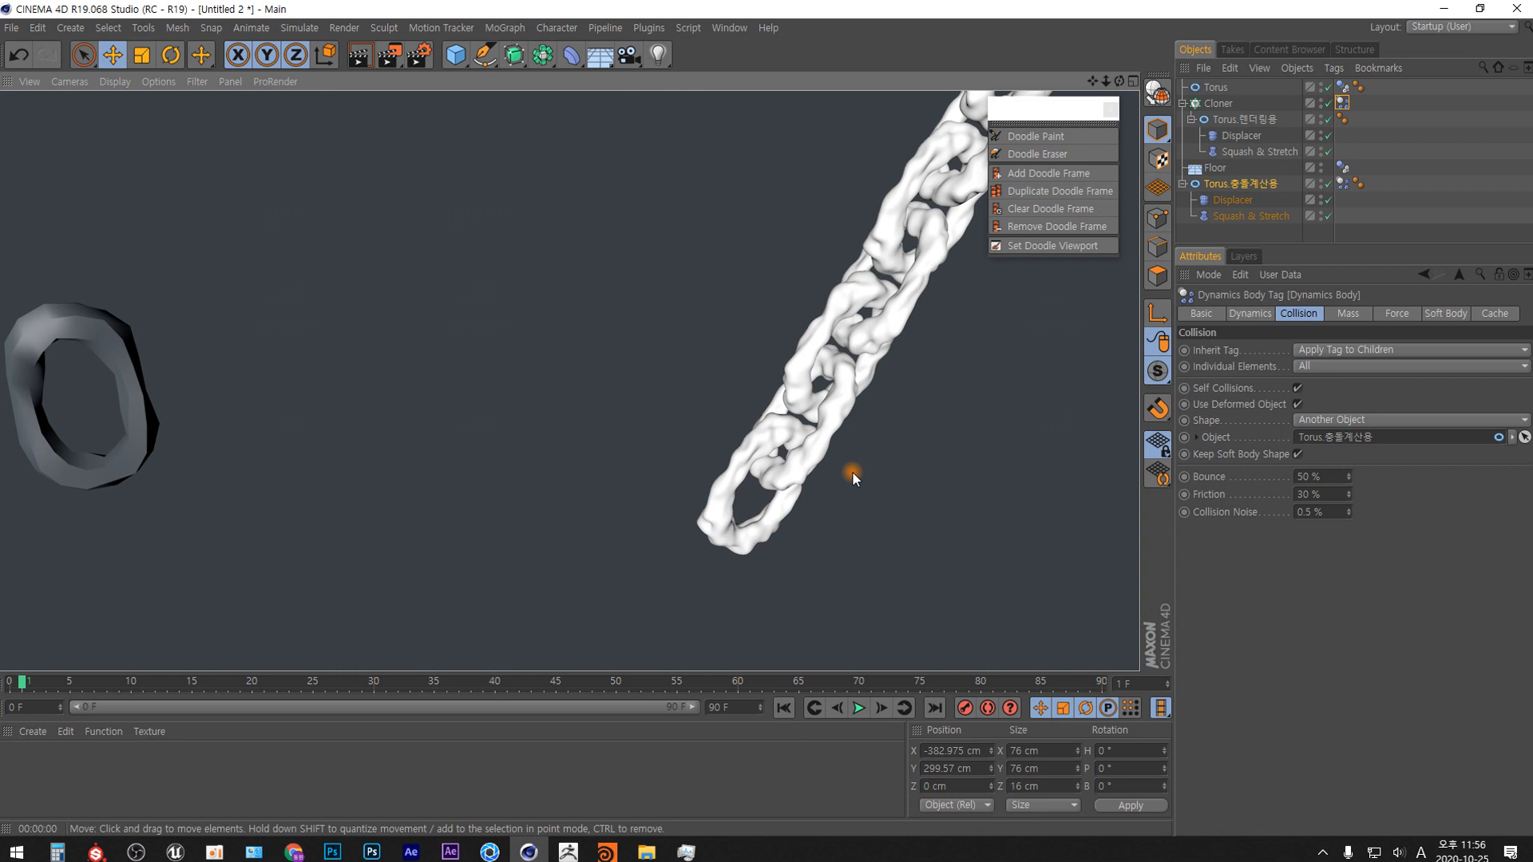
# Open the render settings and set the output frame range to All Frames.
pyautogui.click(418, 55)
pyautogui.moveTo(544, 12); pyautogui.dragTo(721, 159)
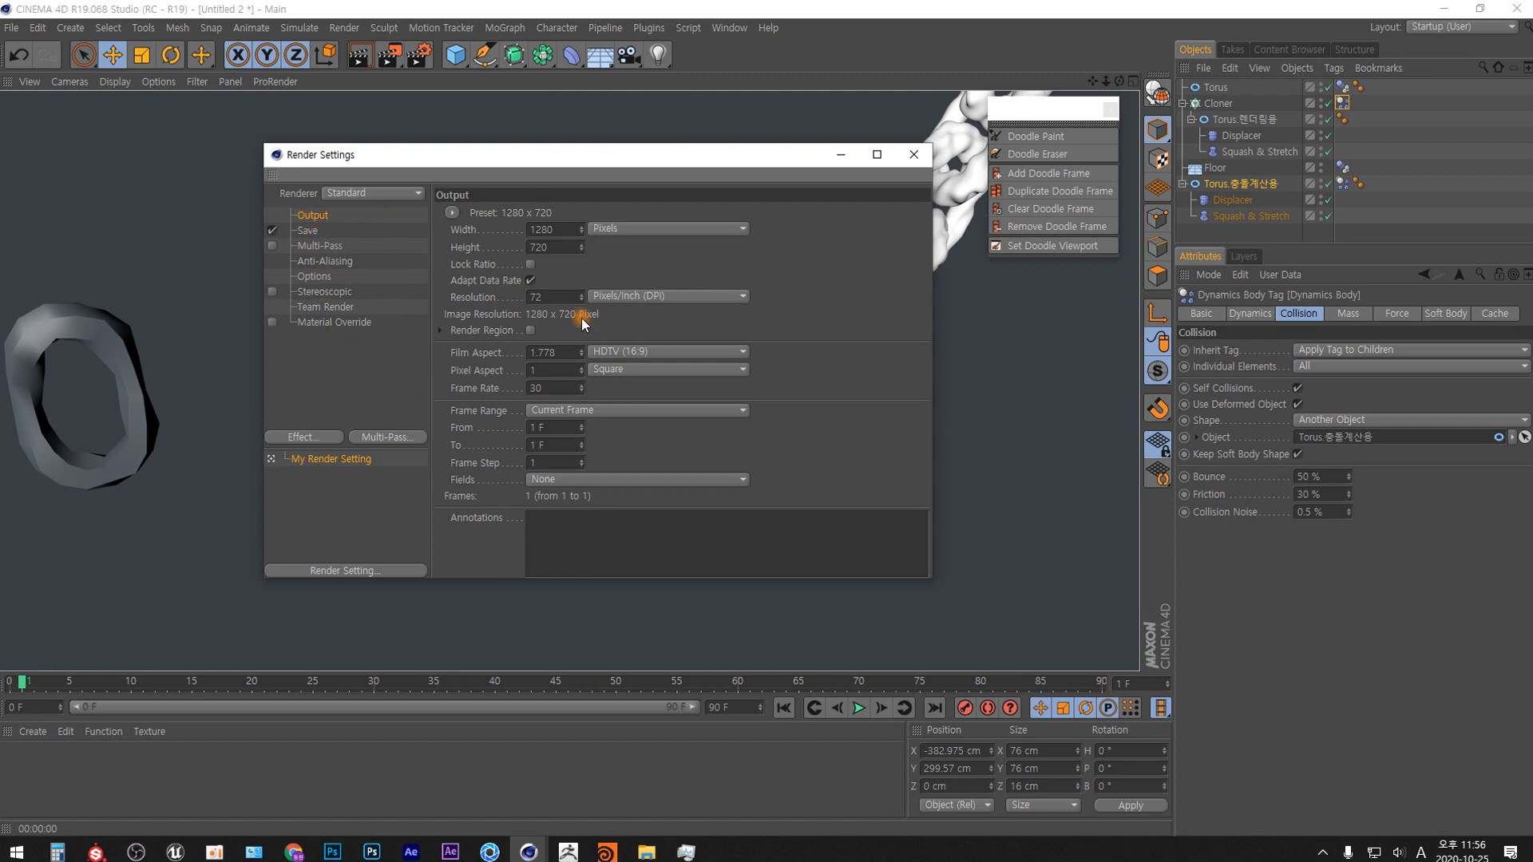
pyautogui.click(567, 247)
pyautogui.click(634, 410)
pyautogui.click(615, 463)
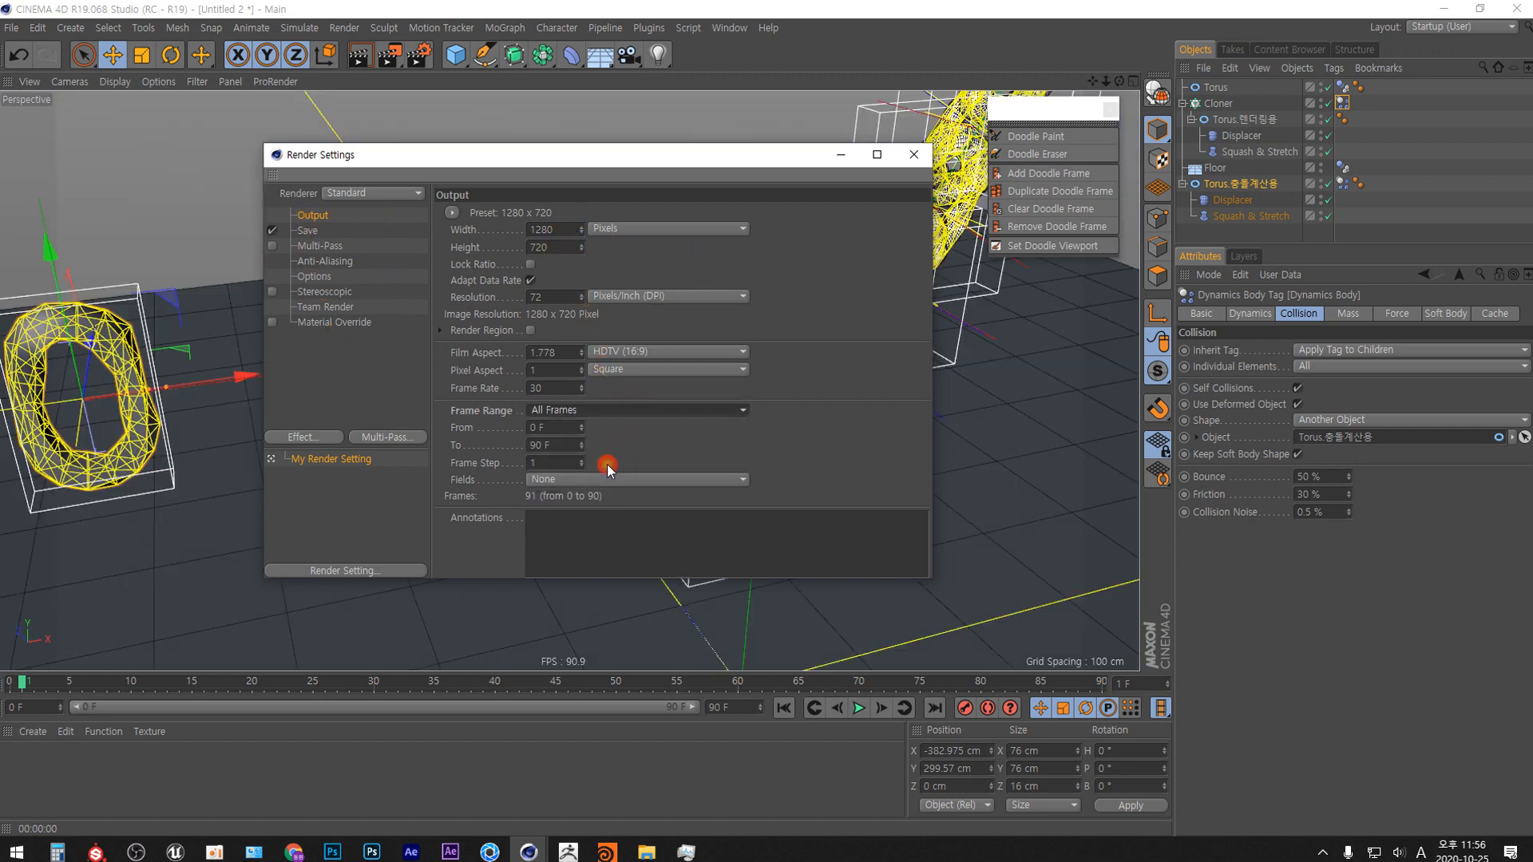
# Set the render output file to dynamic_18_ in the moDy folder, basing the name on the existing dynamic_17 sequence.
pyautogui.click(308, 232)
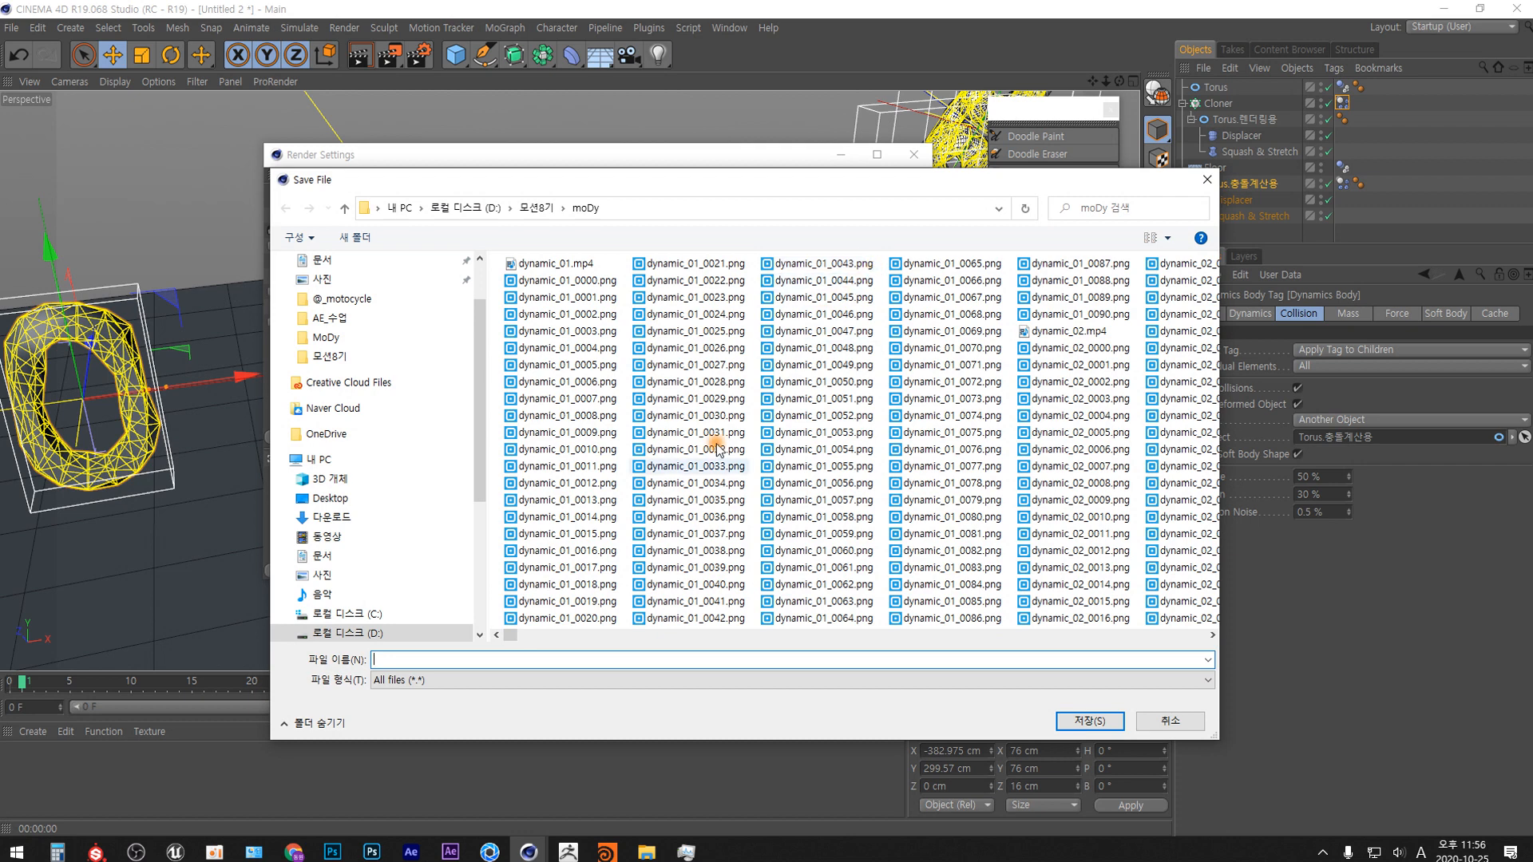
pyautogui.moveTo(513, 636); pyautogui.dragTo(1196, 637)
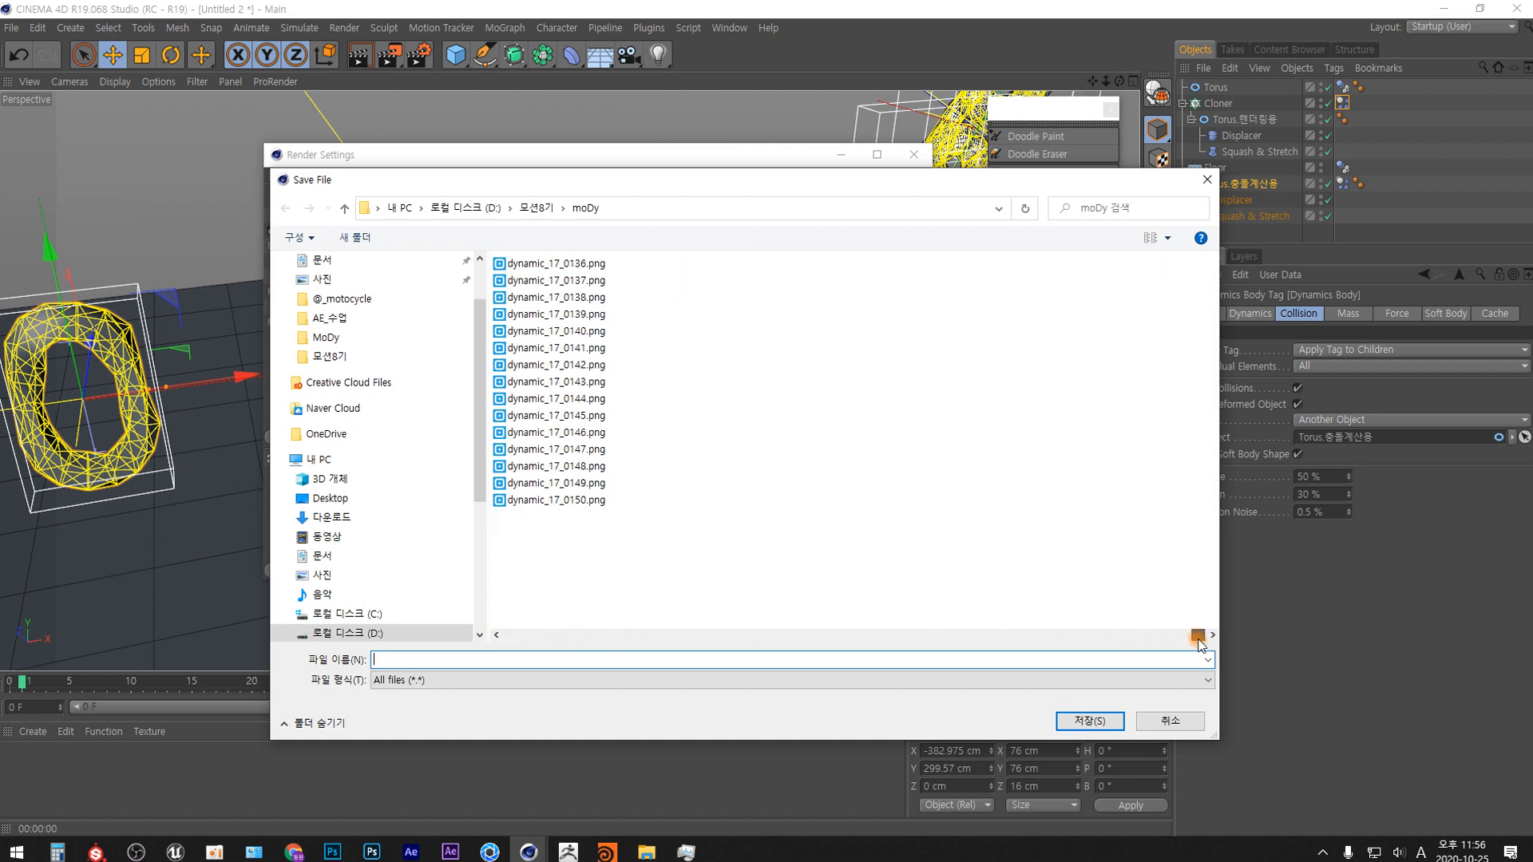
pyautogui.click(572, 500)
pyautogui.click(444, 660)
pyautogui.click(421, 662)
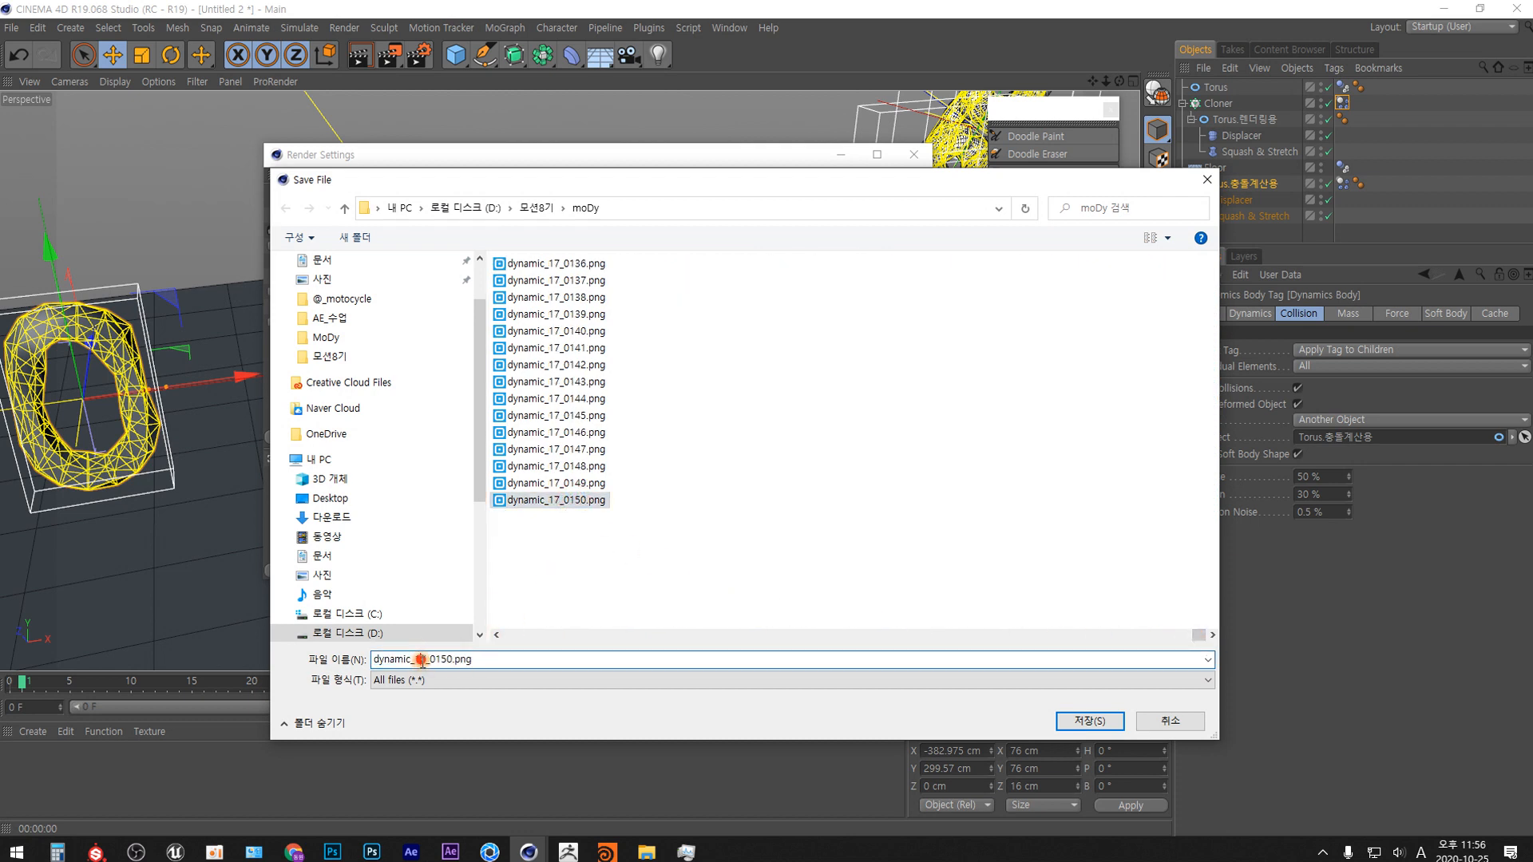
pyautogui.press('Delete')
pyautogui.press('Delete')
pyautogui.press('Delete')
pyautogui.press('Delete')
pyautogui.press('Delete')
pyautogui.press('Delete')
pyautogui.press('Delete')
pyautogui.press('Delete')
pyautogui.press('Delete')
pyautogui.press('Delete')
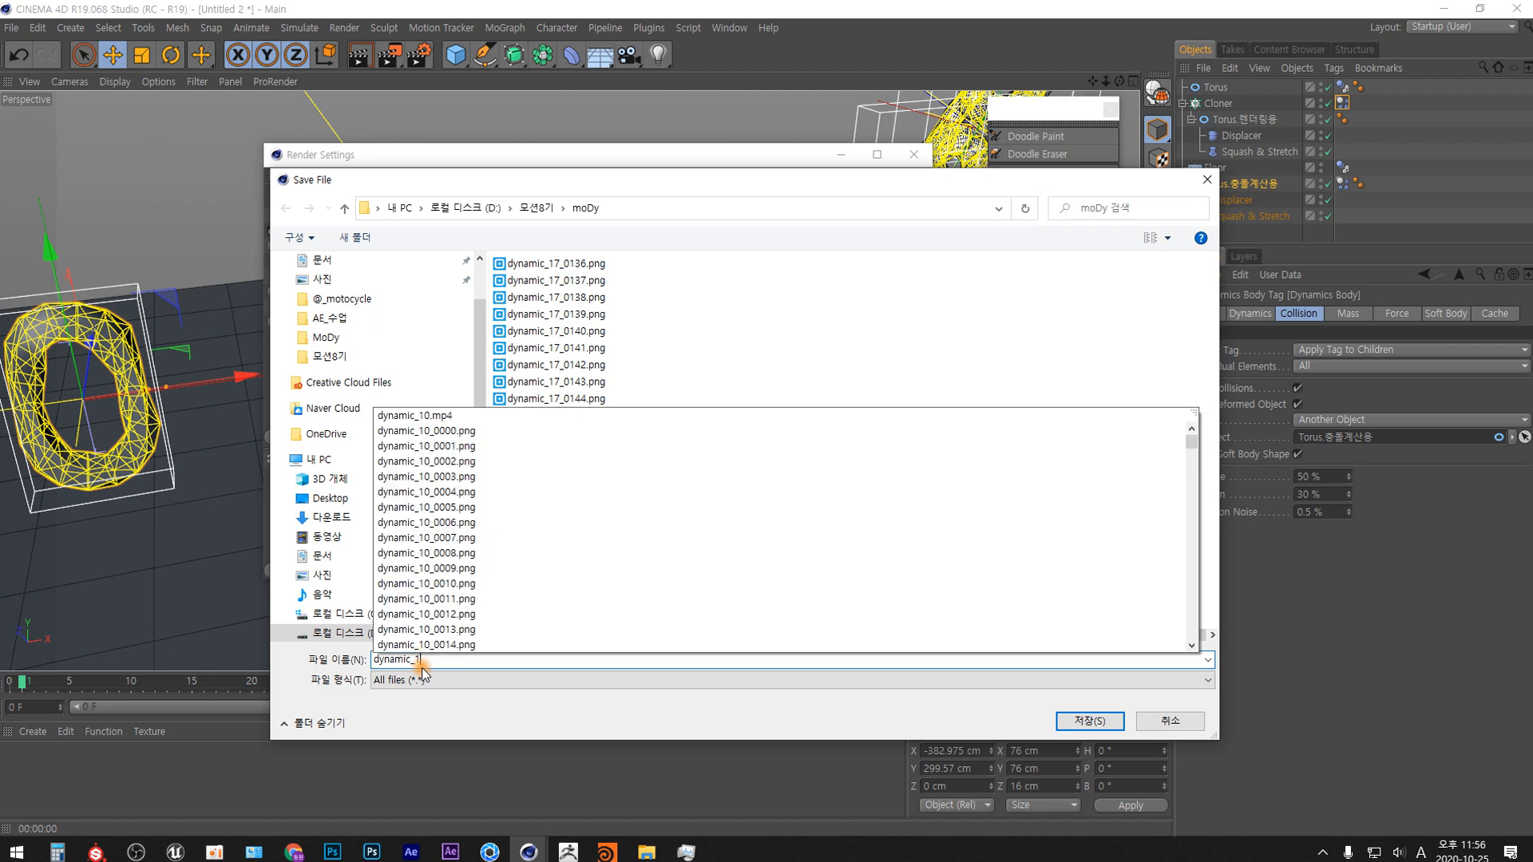
pyautogui.write('8')
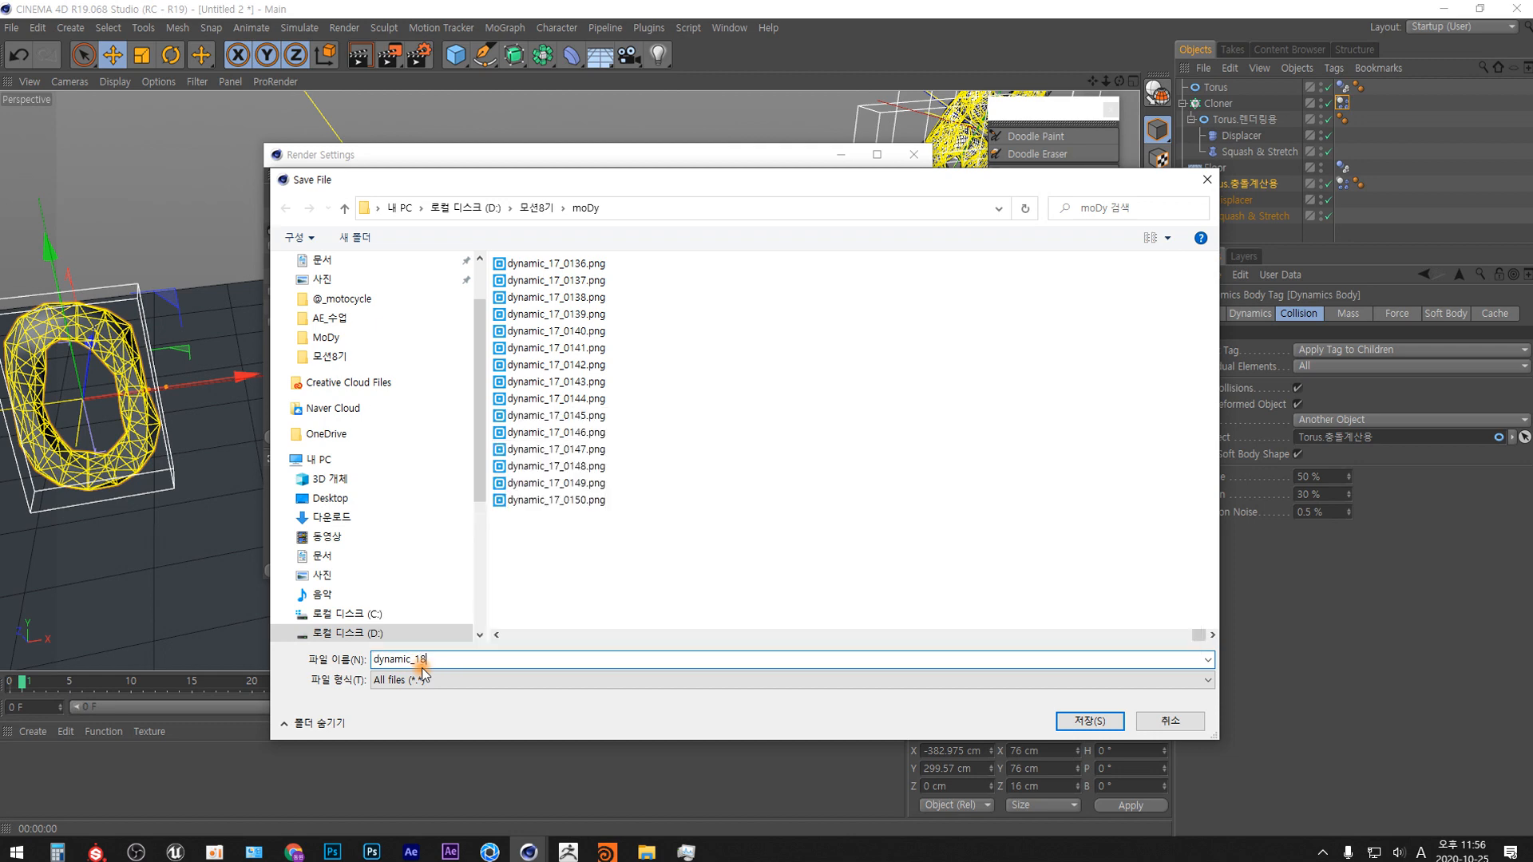
pyautogui.write('_')
pyautogui.click(1090, 721)
# Set the saved image format to PNG and close the render settings.
pyautogui.click(914, 262)
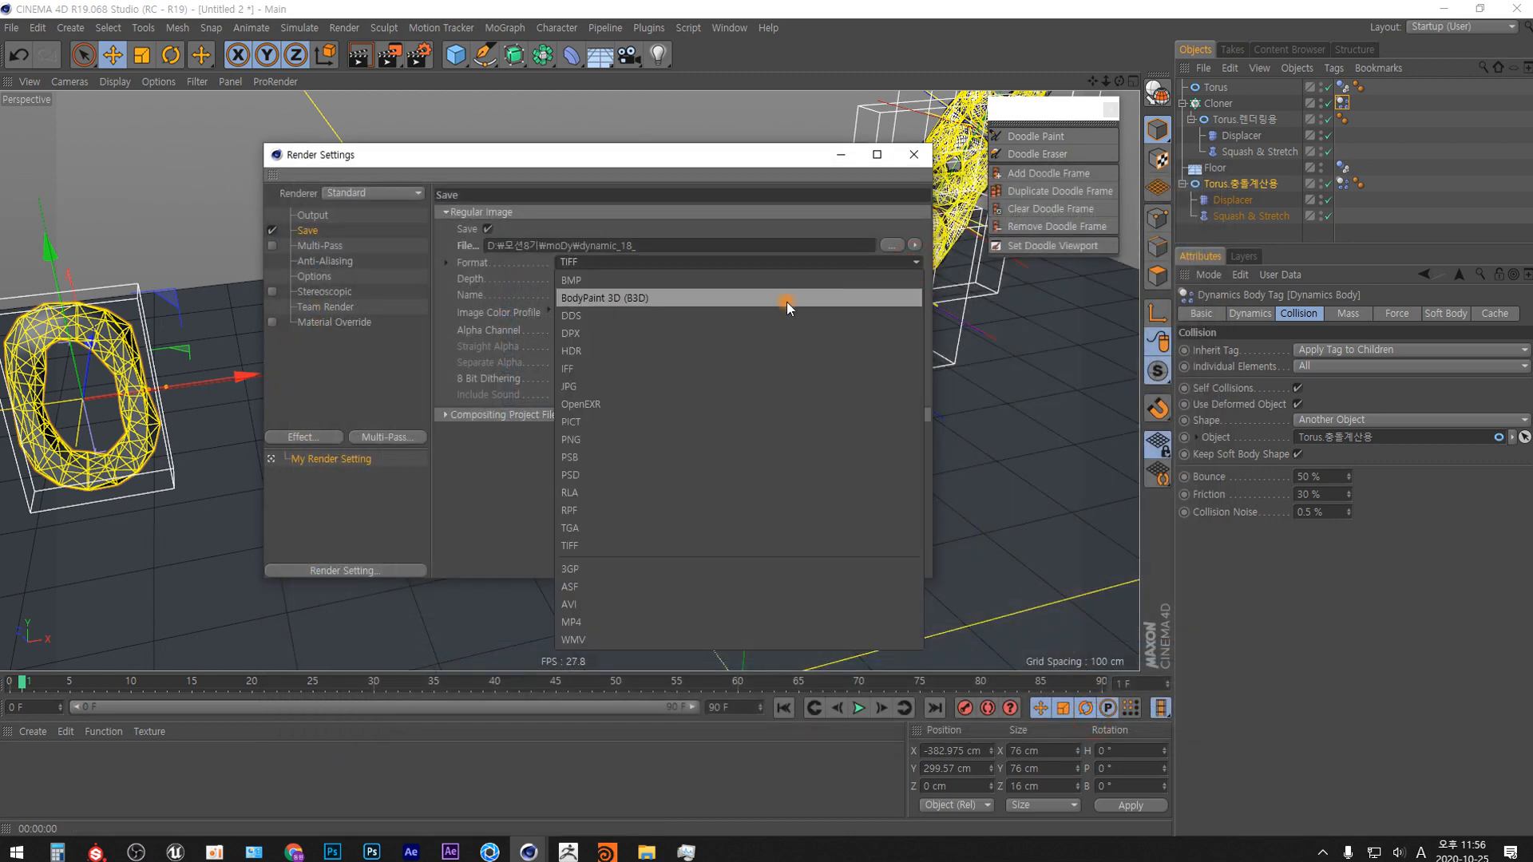
pyautogui.click(596, 440)
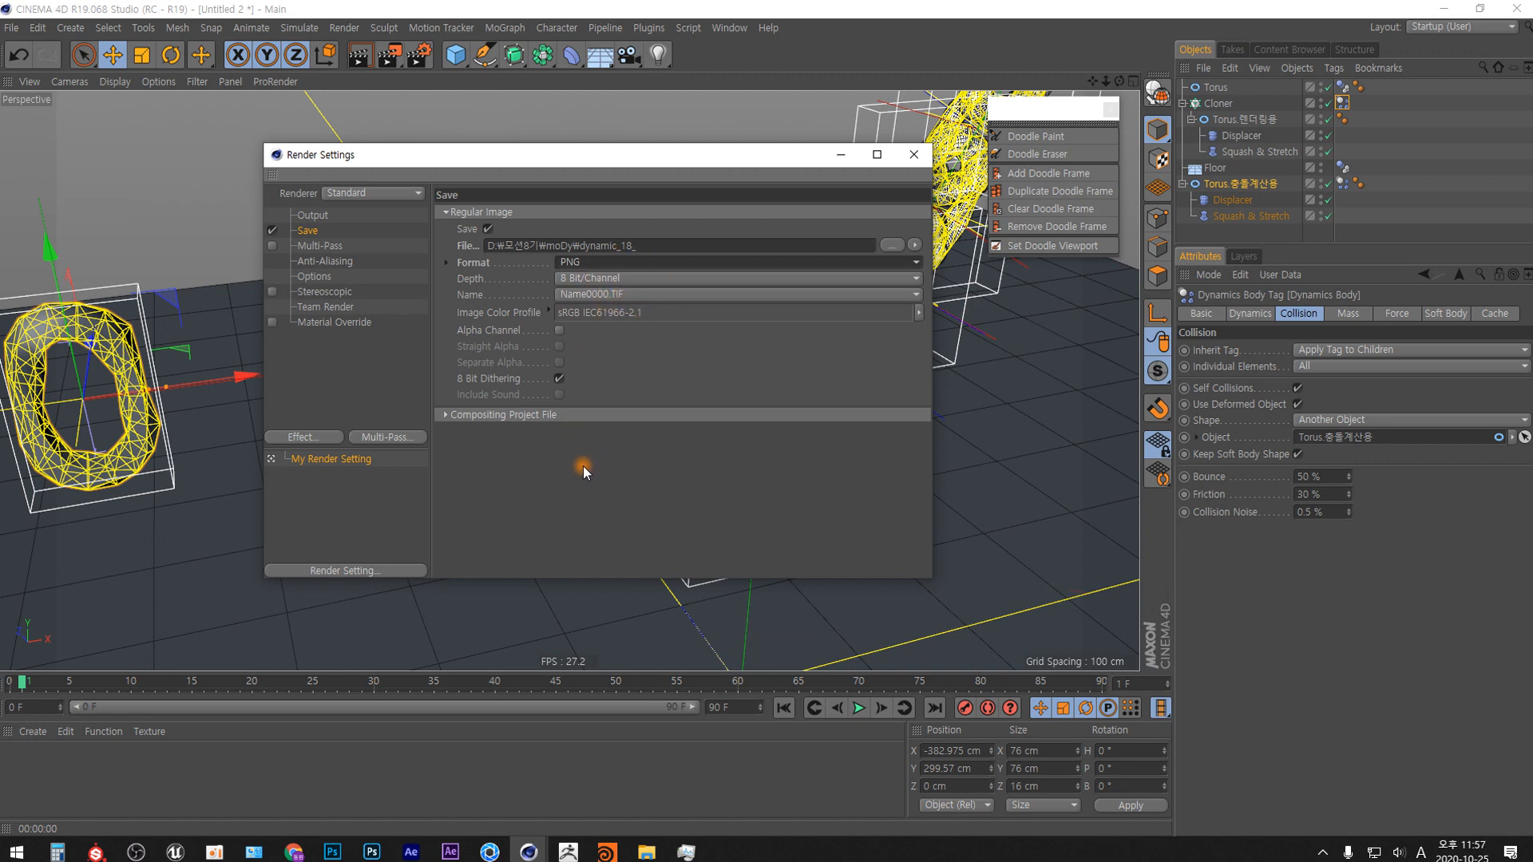
pyautogui.click(914, 155)
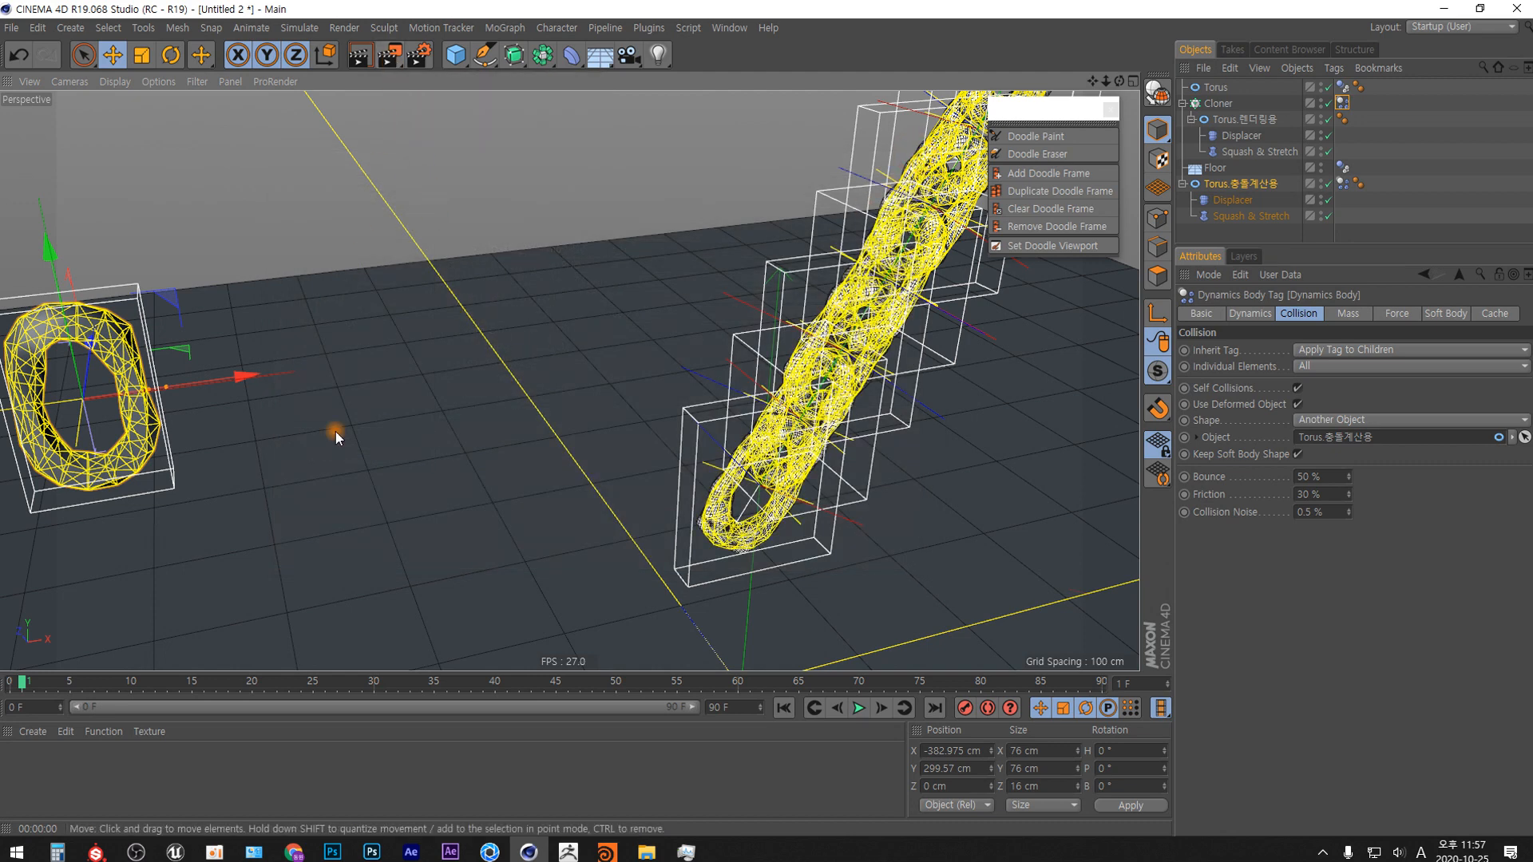
# Return to frame 0, frame the whole chain in the perspective view, and hide Torus.충돌계산용.
pyautogui.click(784, 707)
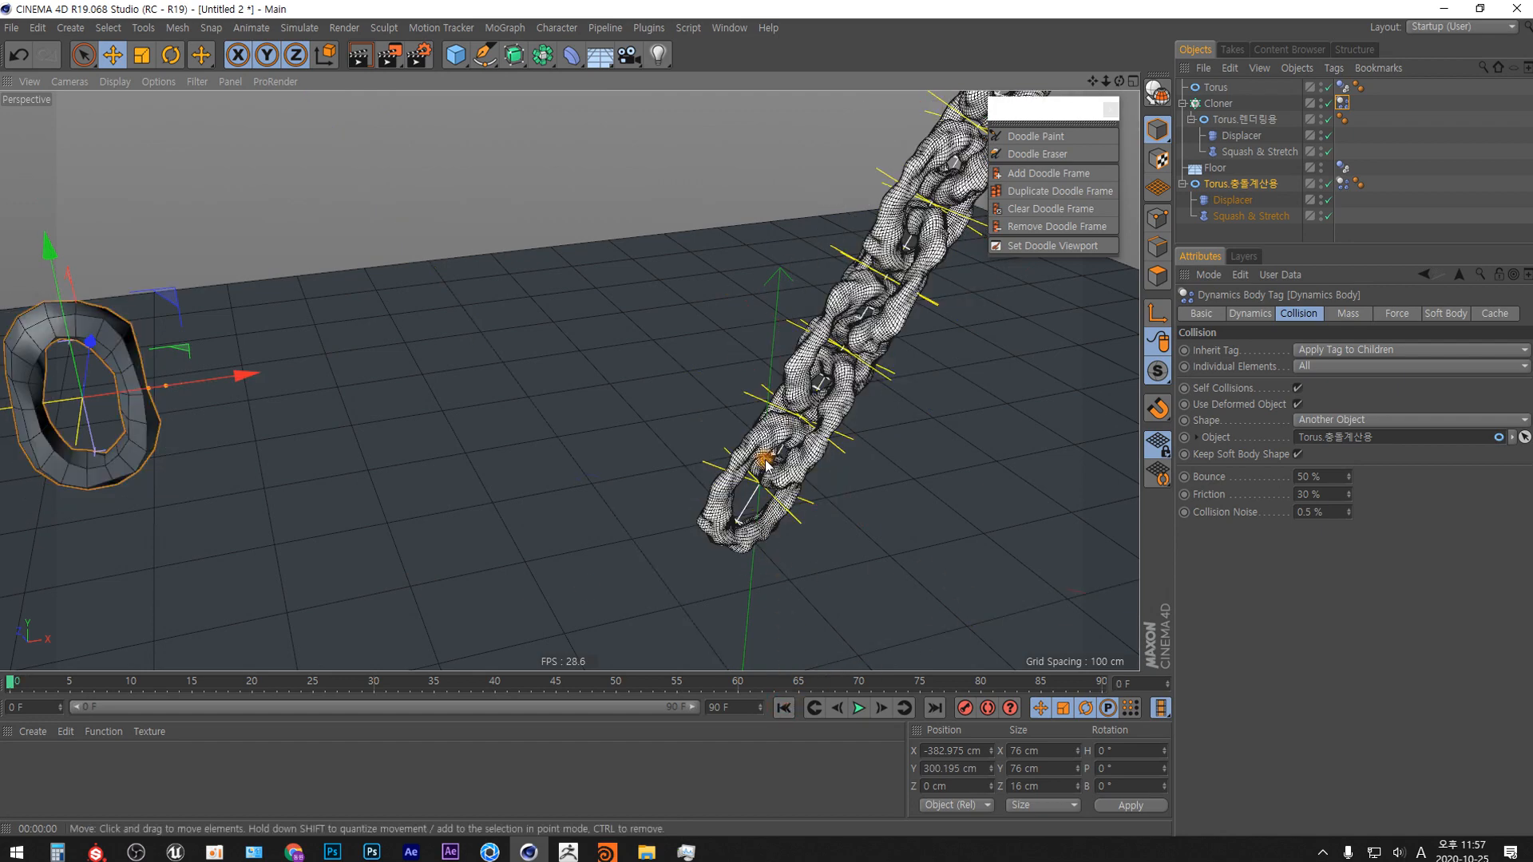
pyautogui.keyDown('alt'); pyautogui.moveTo(767, 462); pyautogui.dragTo(750, 592, button='right'); pyautogui.keyUp('alt')
pyautogui.keyDown('alt'); pyautogui.moveTo(756, 588); pyautogui.dragTo(674, 558, button='middle'); pyautogui.keyUp('alt')
pyautogui.keyDown('alt'); pyautogui.moveTo(674, 558); pyautogui.dragTo(440, 511); pyautogui.keyUp('alt')
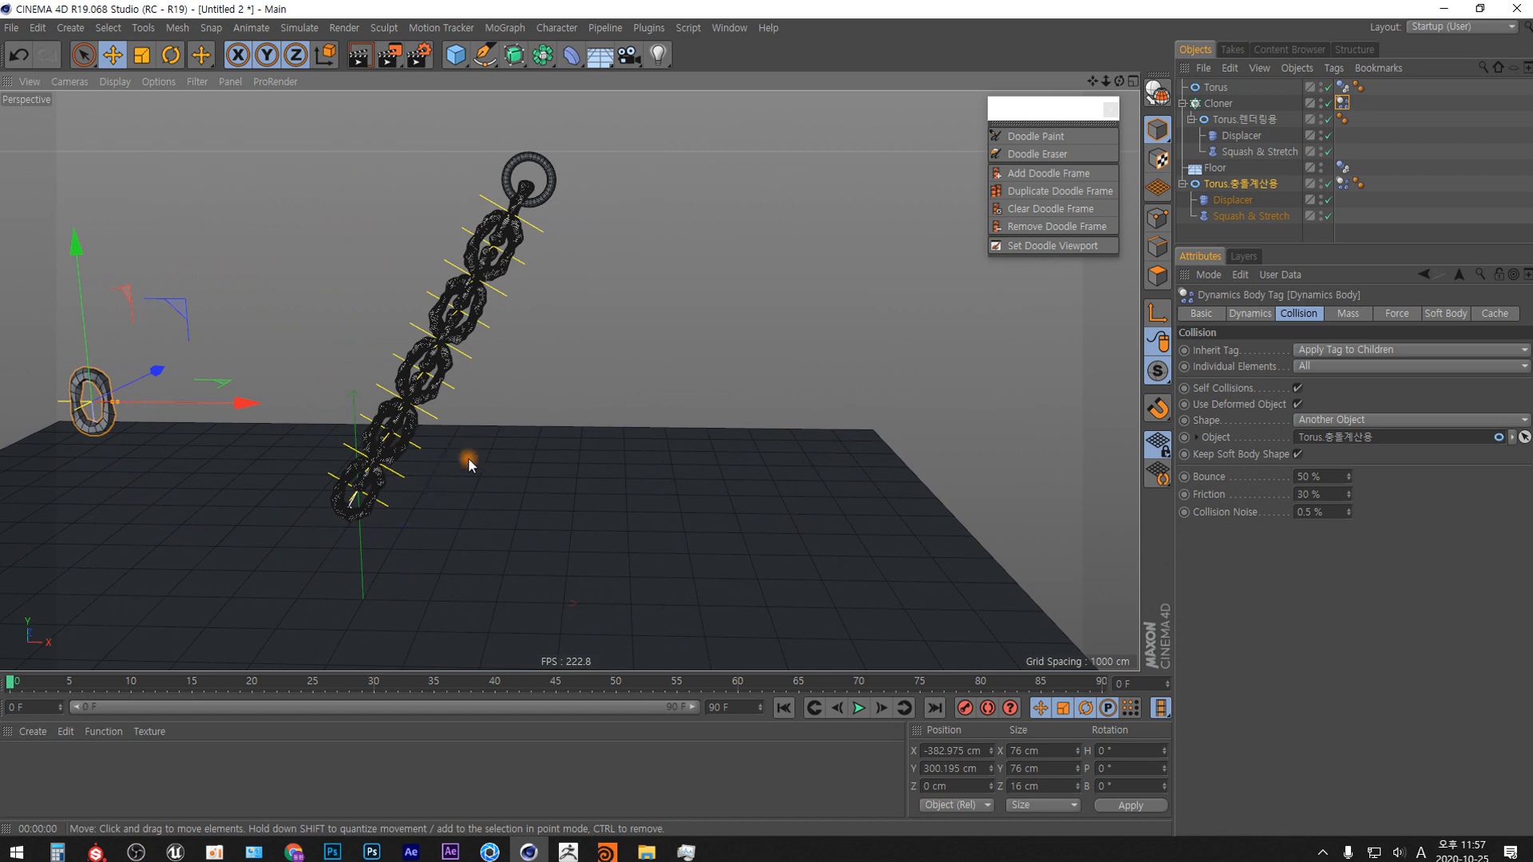
pyautogui.click(1322, 186)
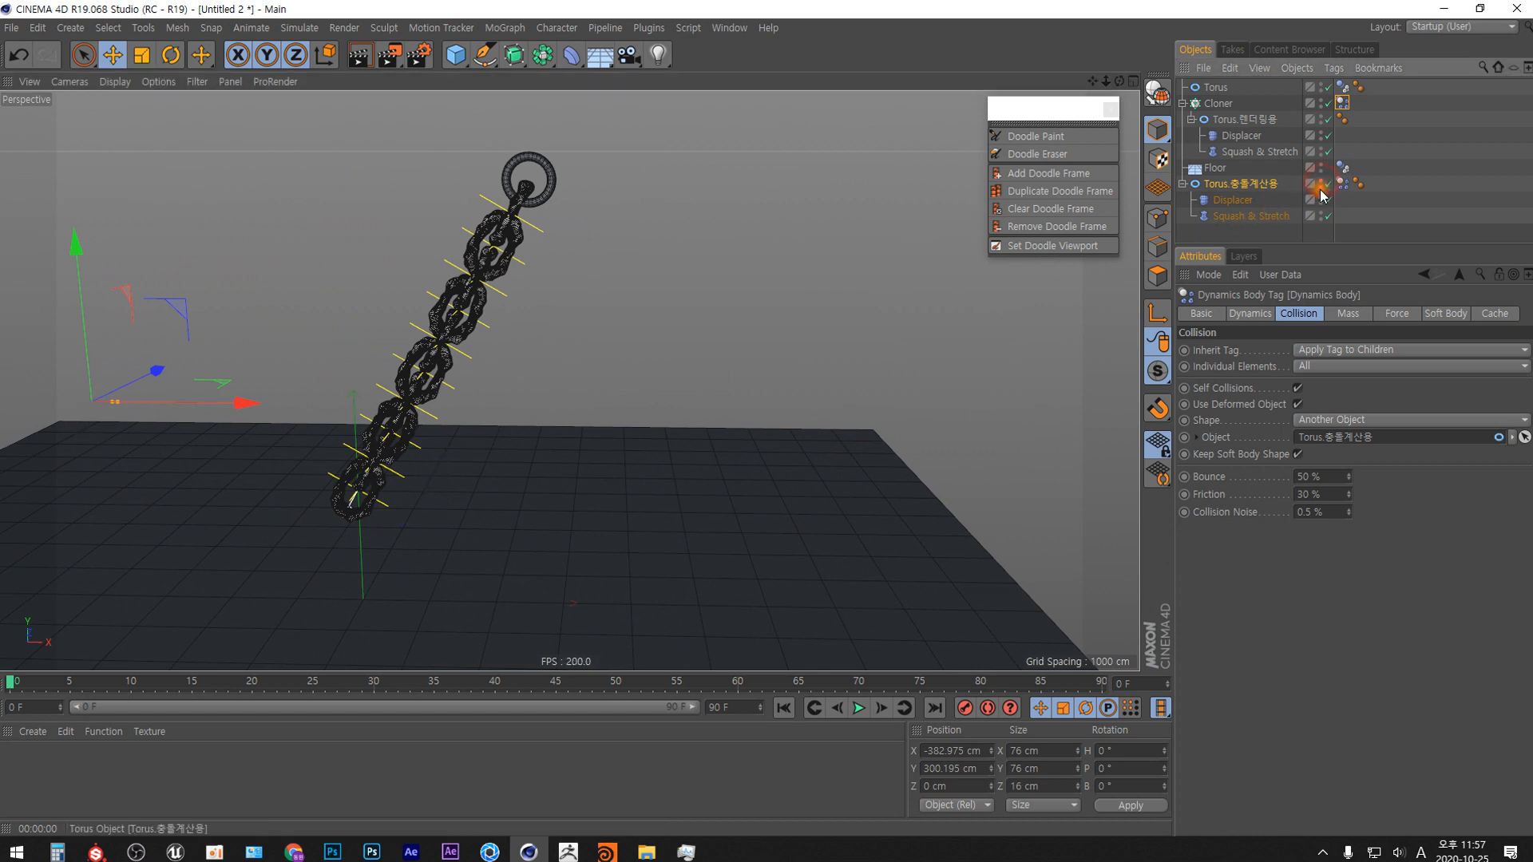
pyautogui.scroll(2, 423, 413)
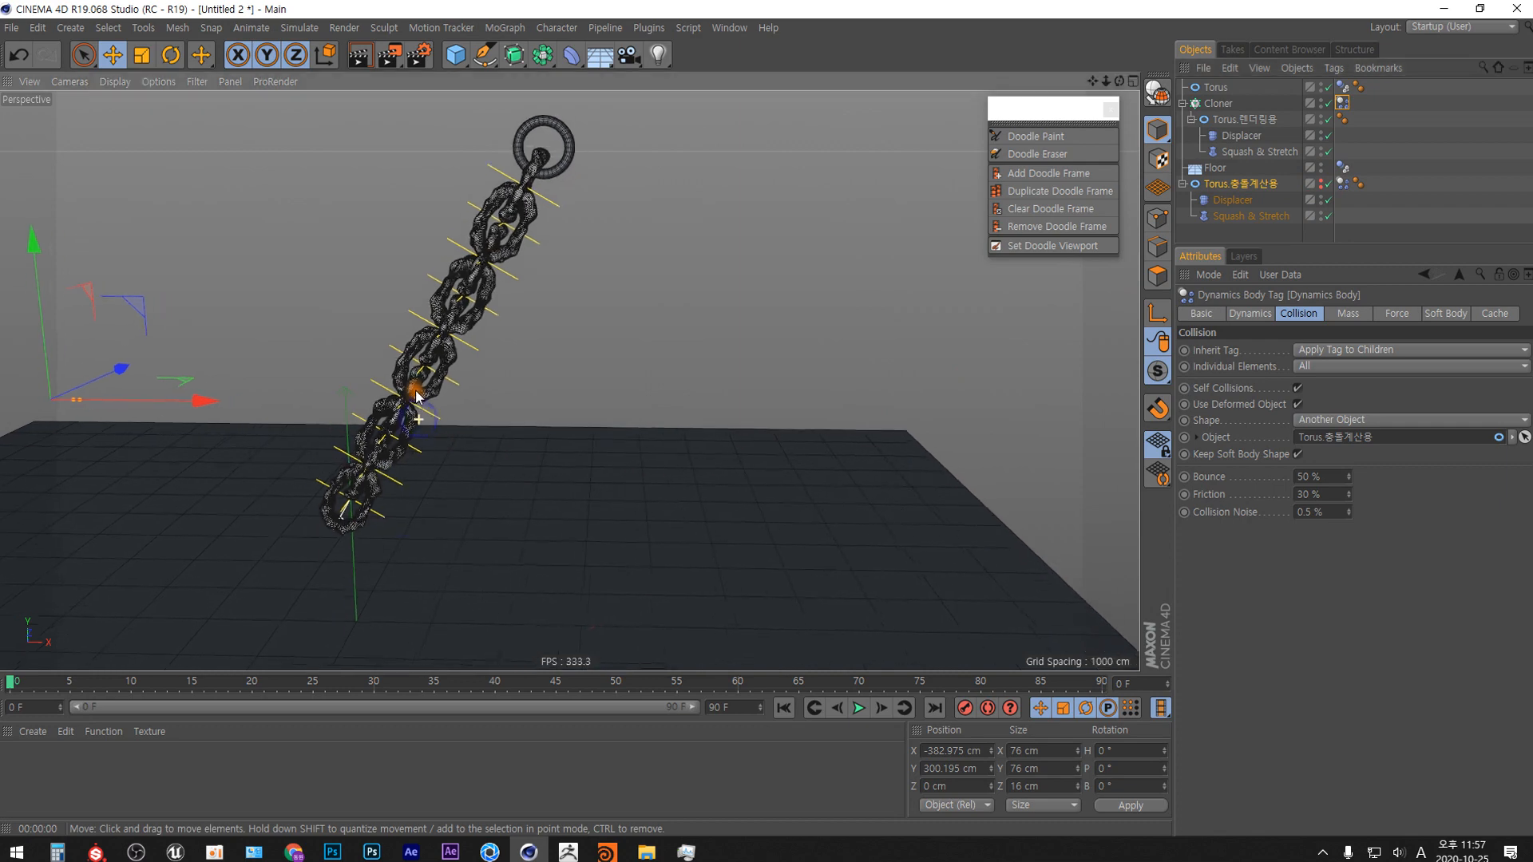
pyautogui.scroll(2, 562, 455)
pyautogui.scroll(2, 566, 455)
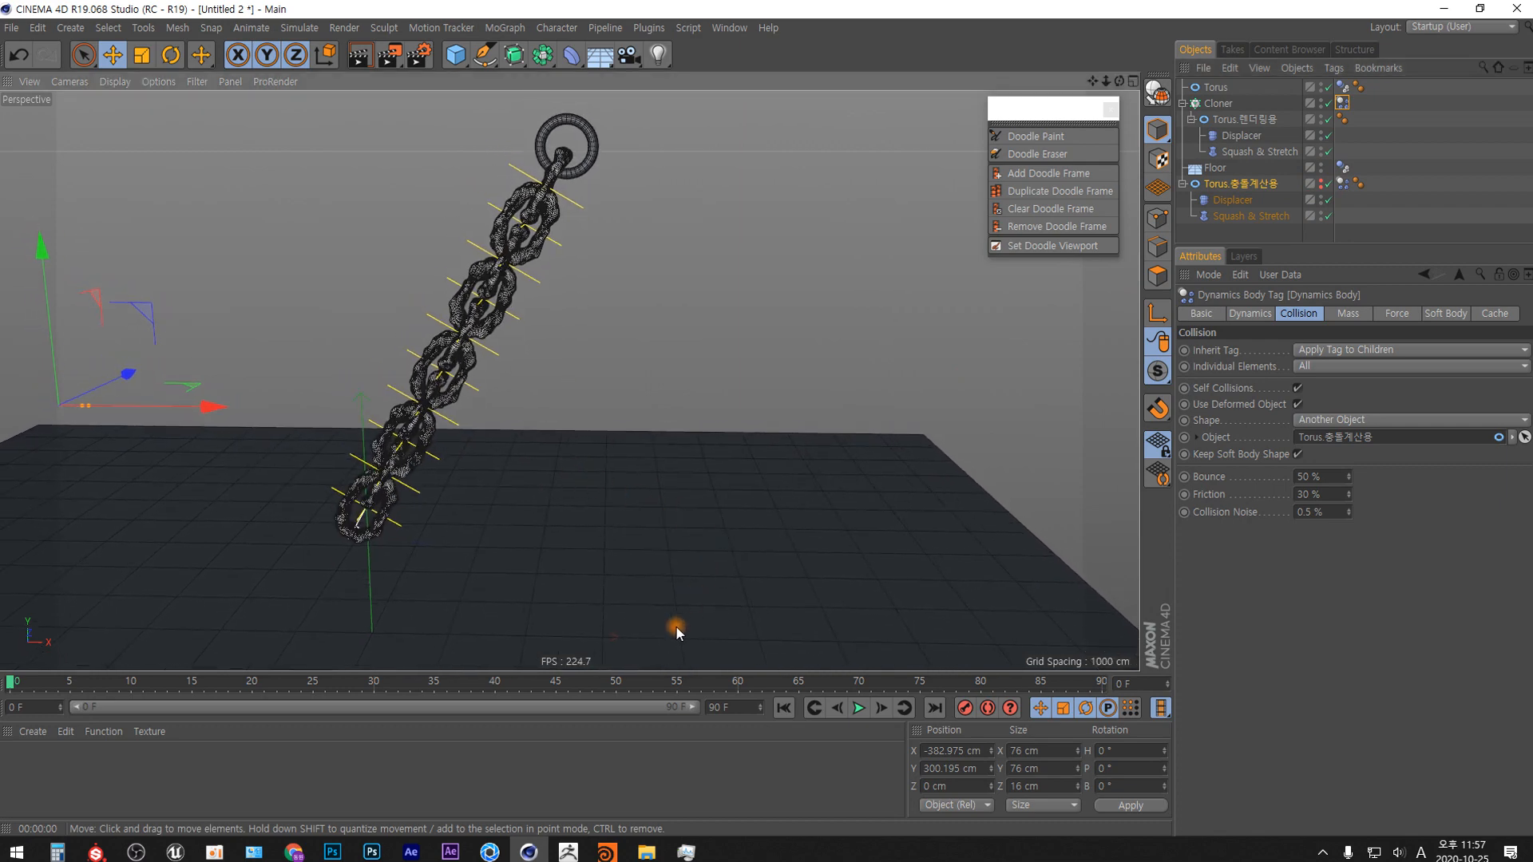
# Open the perspective viewport's View settings and set the tinted border opacity to 70%.
pyautogui.hotkey('shift', 'v')
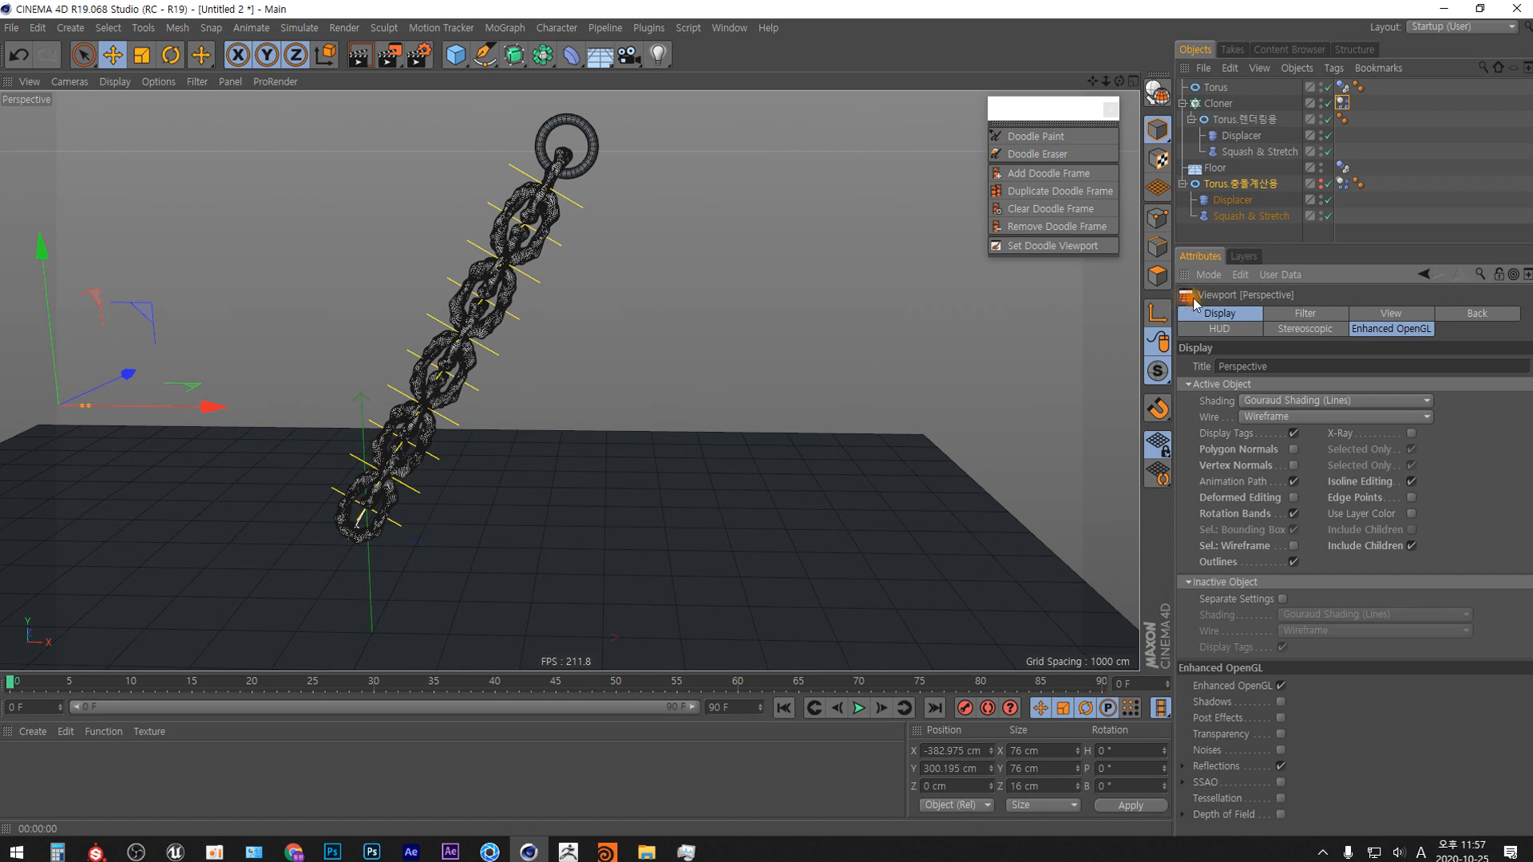
pyautogui.click(1399, 316)
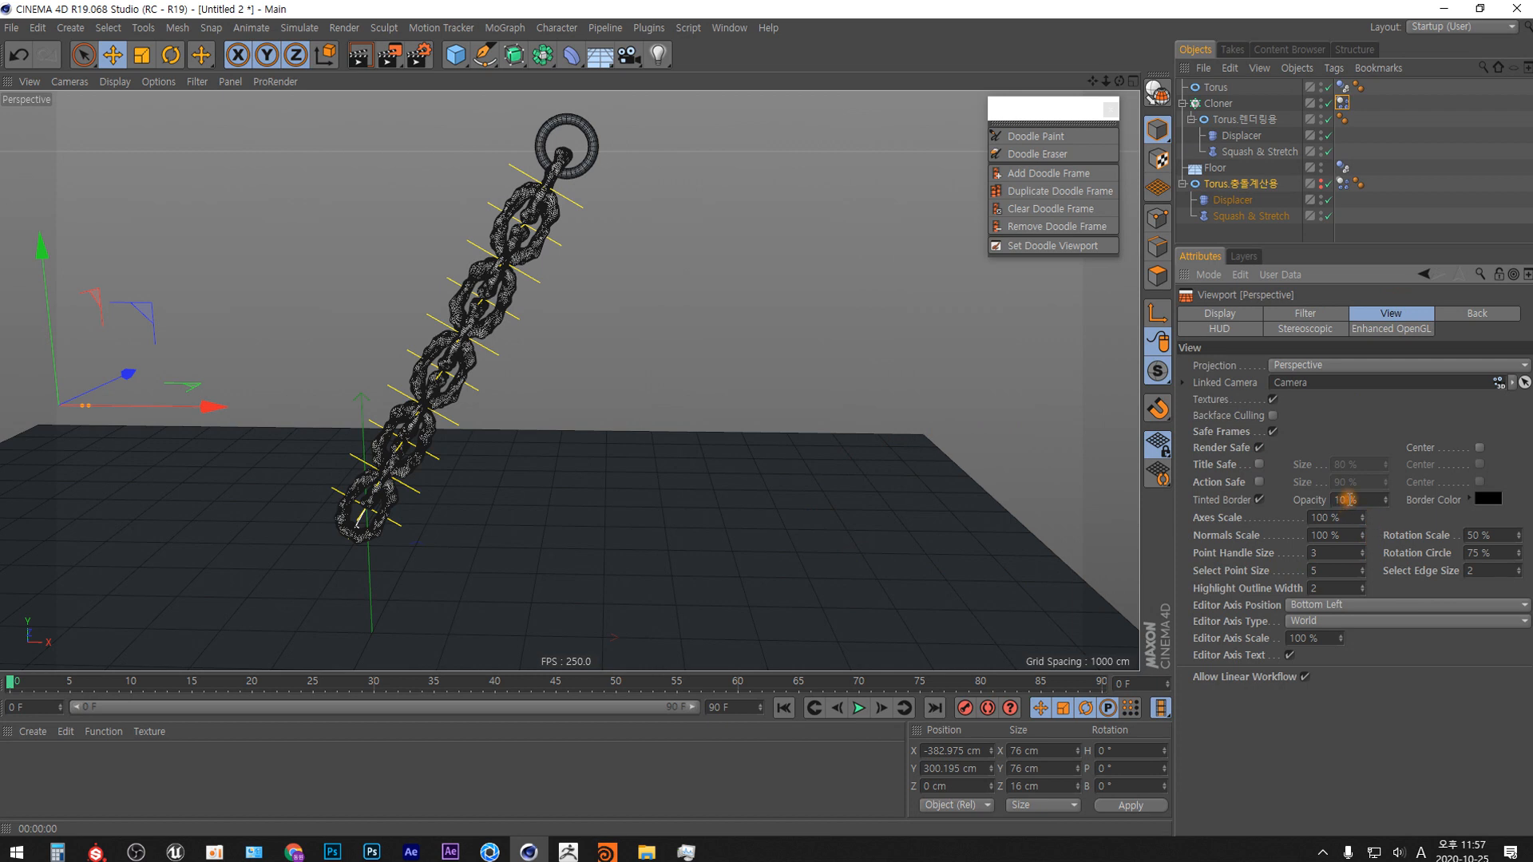
pyautogui.doubleClick(1343, 500)
pyautogui.write('70')
pyautogui.press('Return')
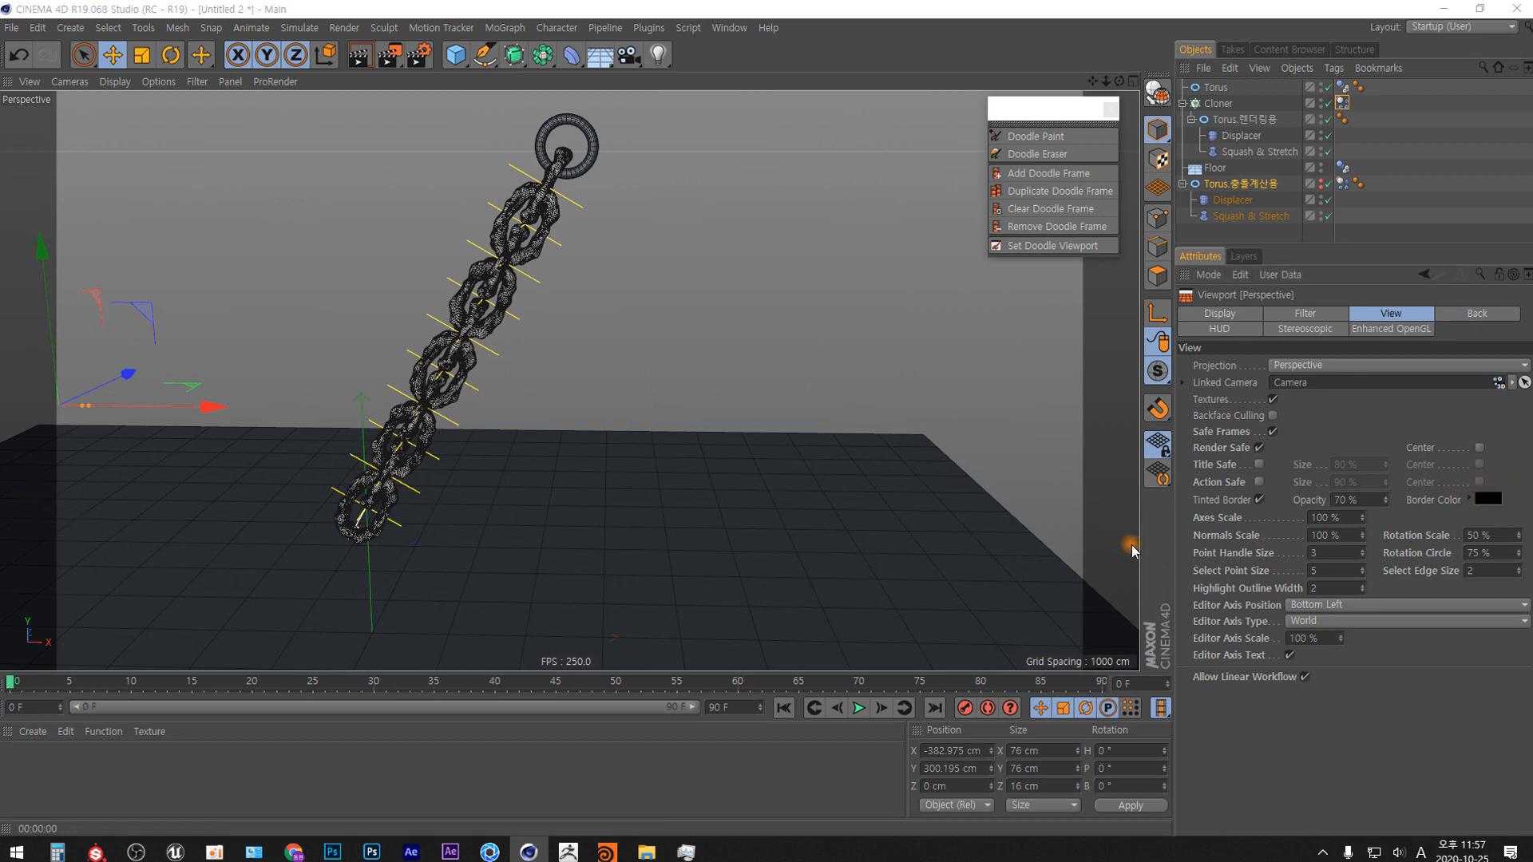
# Change the viewport's tinted border color to bright magenta pink and set its opacity to 50%.
pyautogui.click(1488, 499)
pyautogui.moveTo(845, 292); pyautogui.dragTo(839, 290)
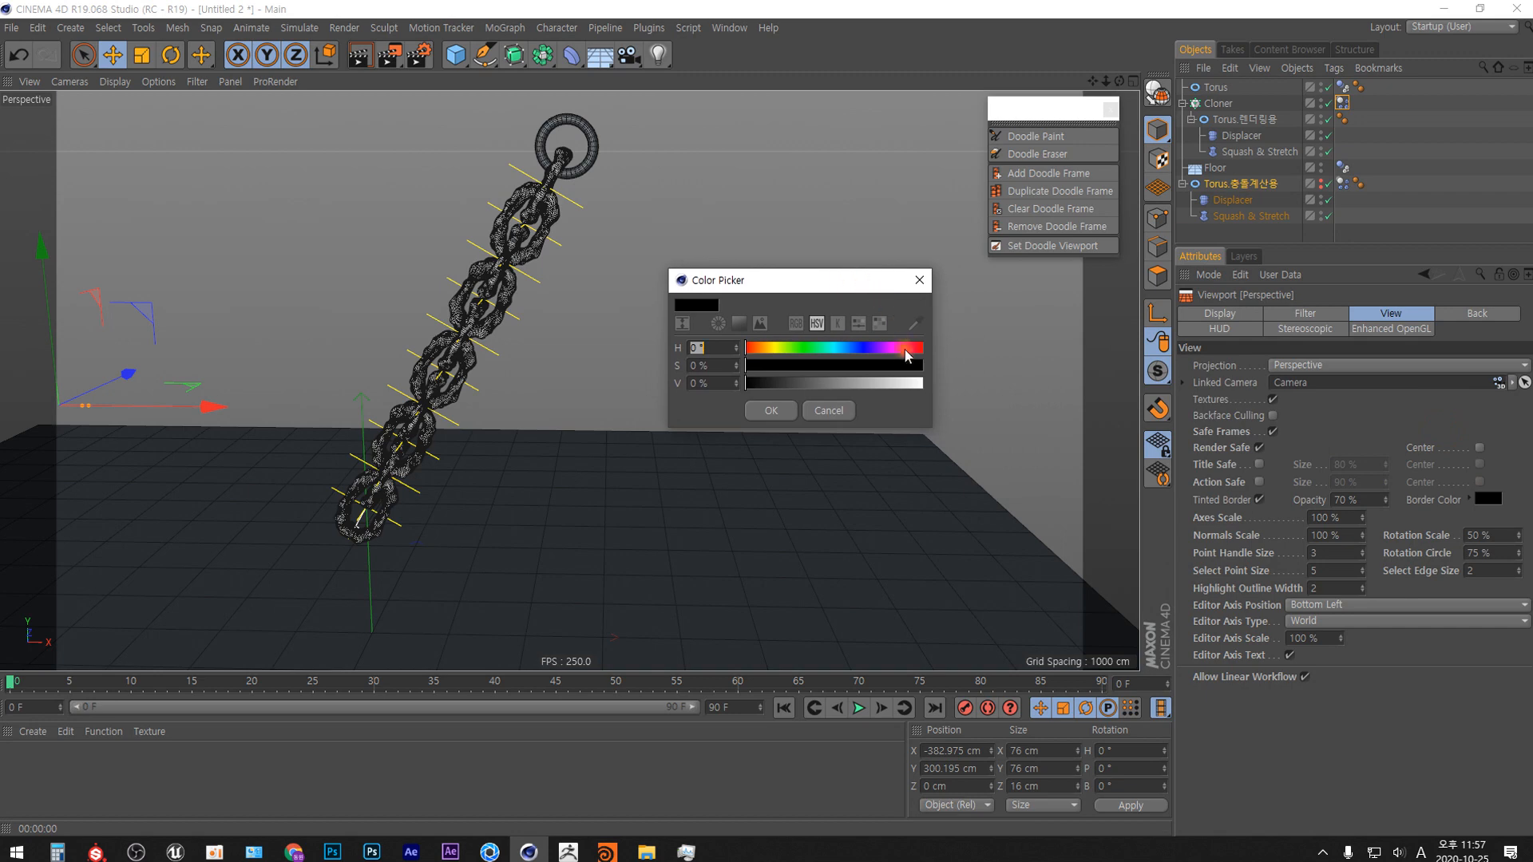
pyautogui.moveTo(826, 367); pyautogui.dragTo(944, 388)
pyautogui.click(779, 410)
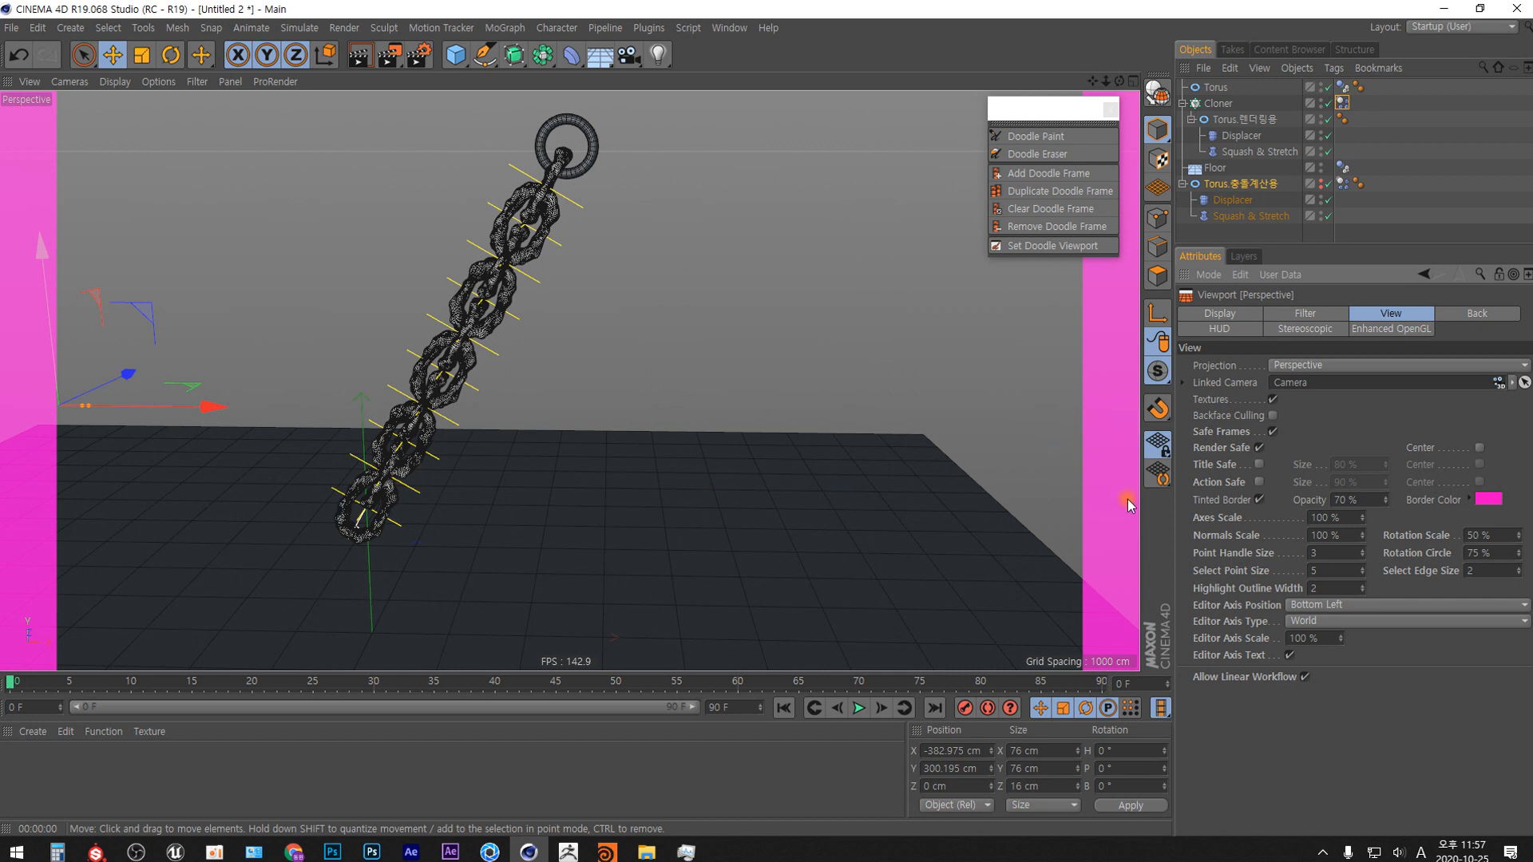
pyautogui.doubleClick(1341, 500)
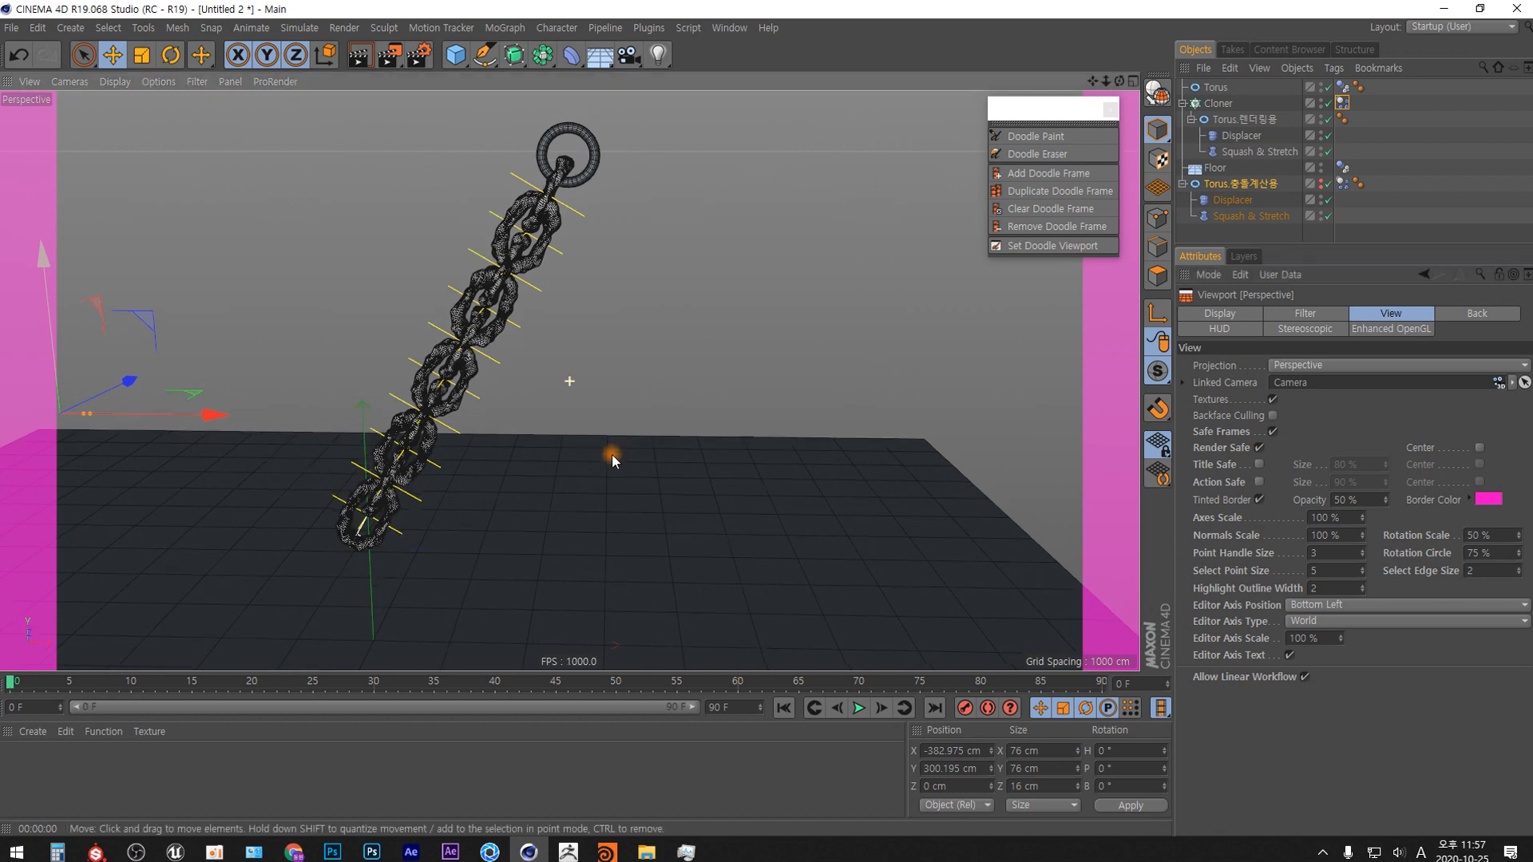
pyautogui.keyDown('alt'); pyautogui.moveTo(609, 455); pyautogui.dragTo(551, 534); pyautogui.keyUp('alt')
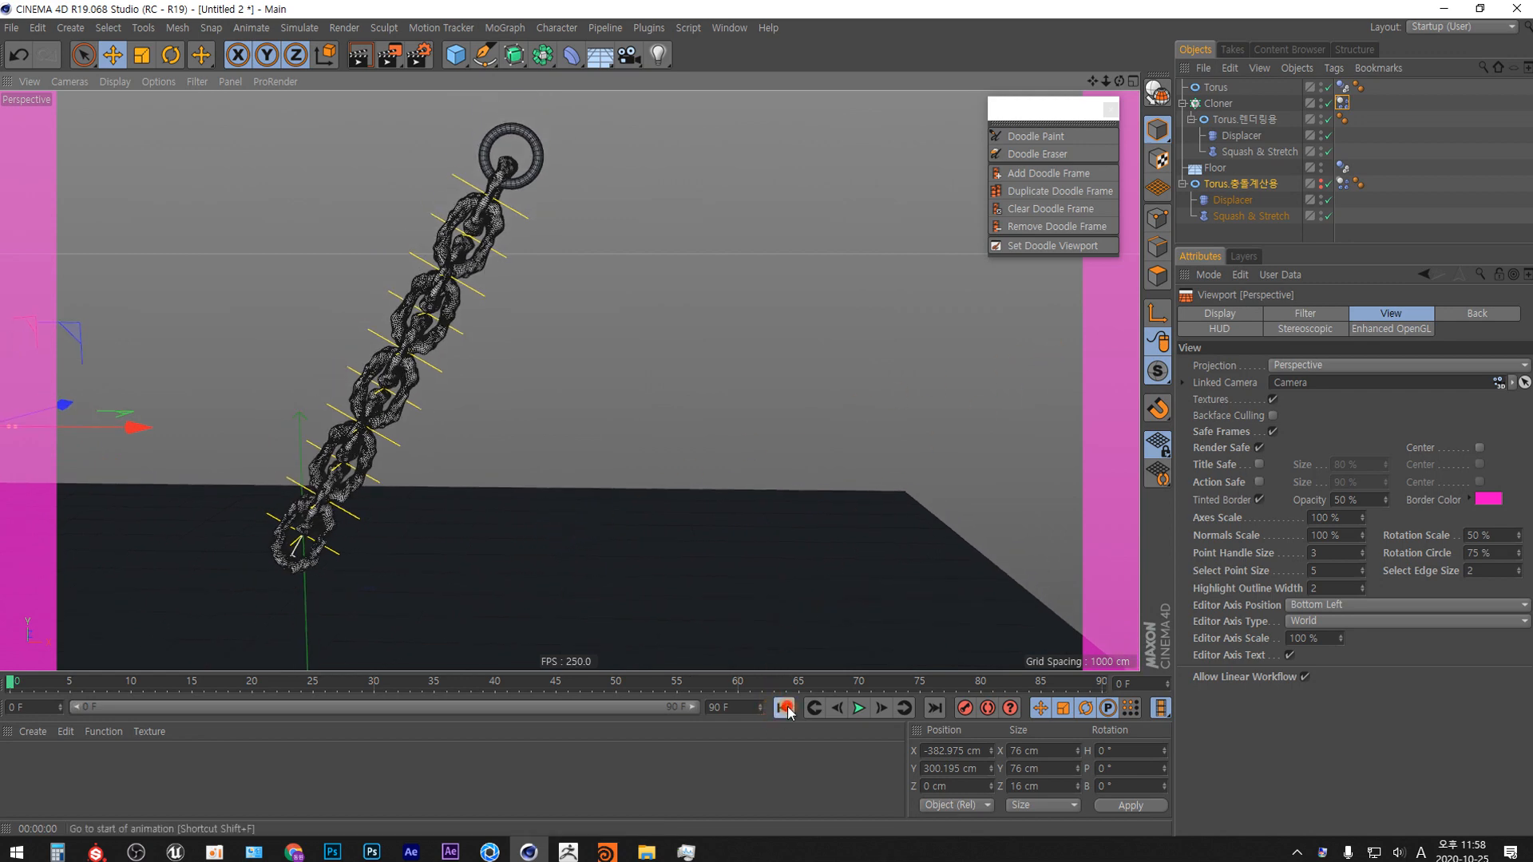